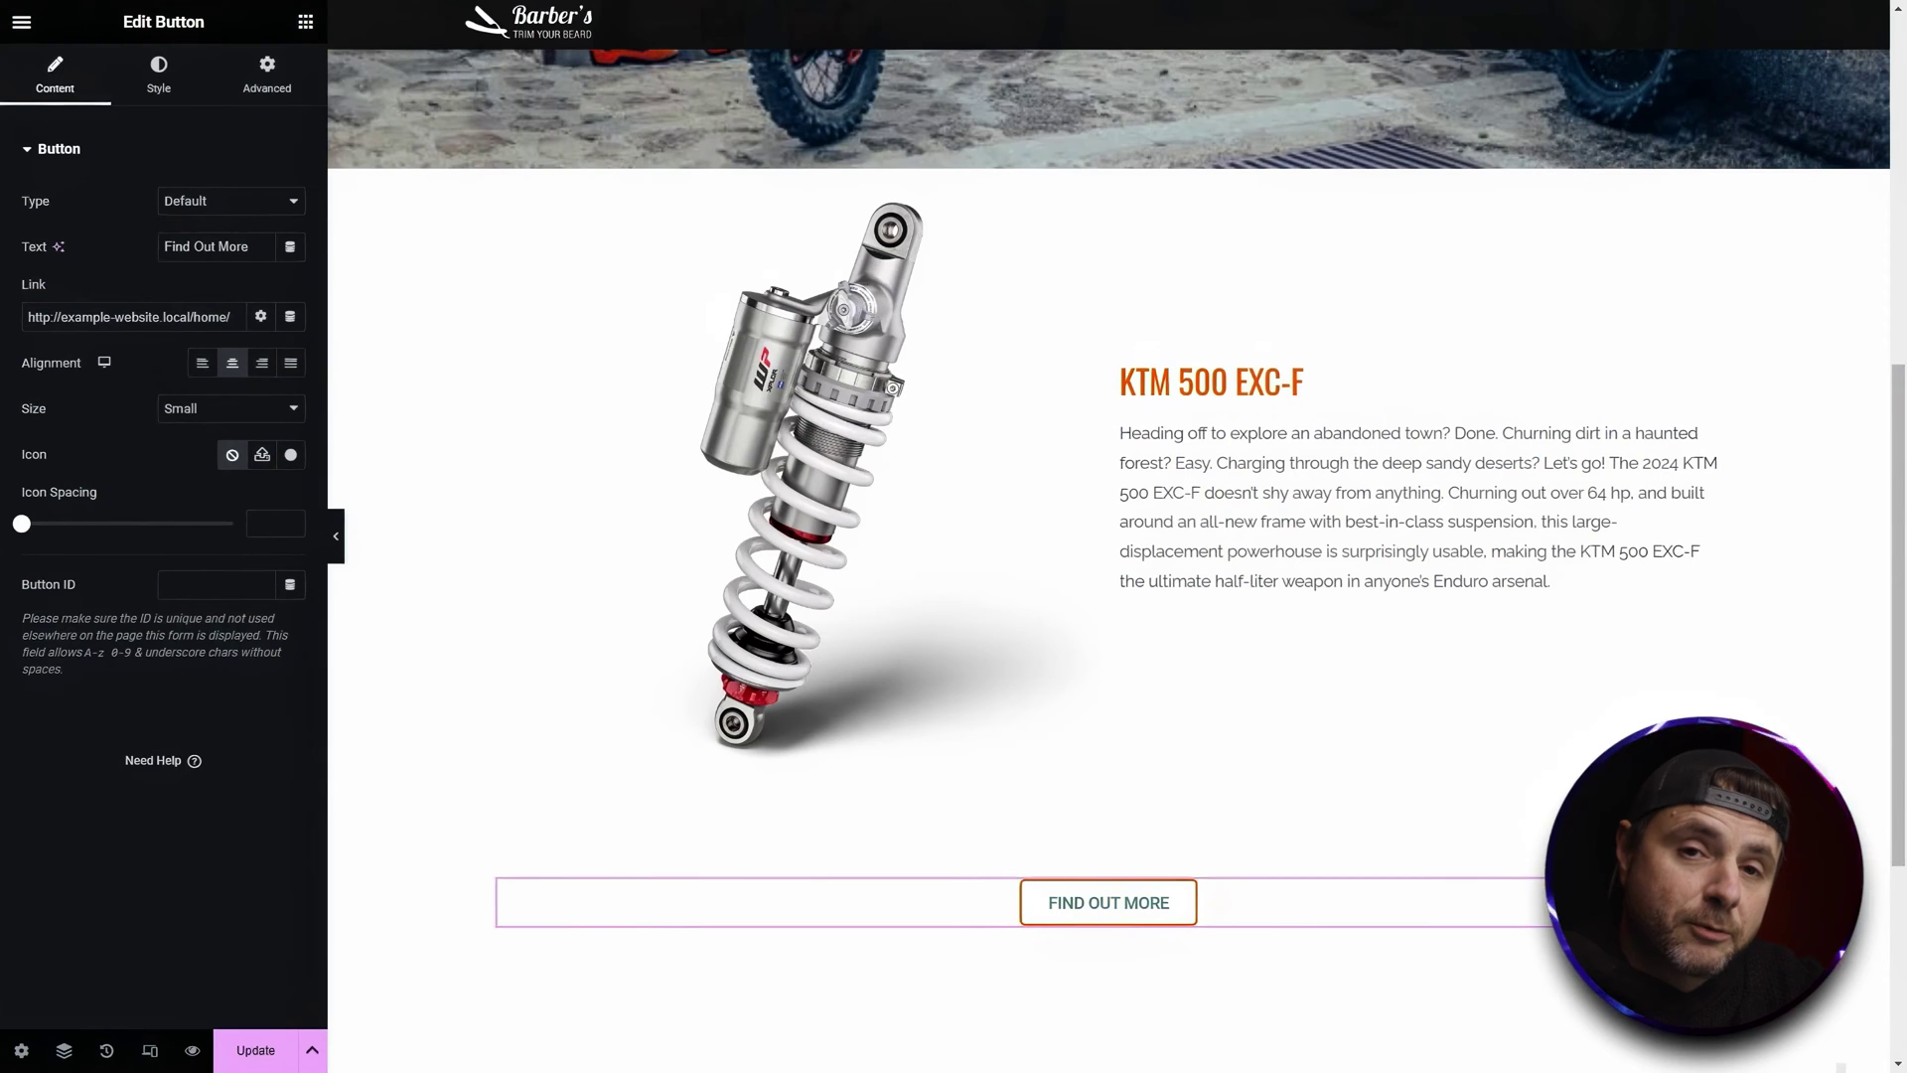
# Inspect the layout settings of the KTM 500 EXC-F section and the available actions of its text column
pyautogui.click(1109, 157)
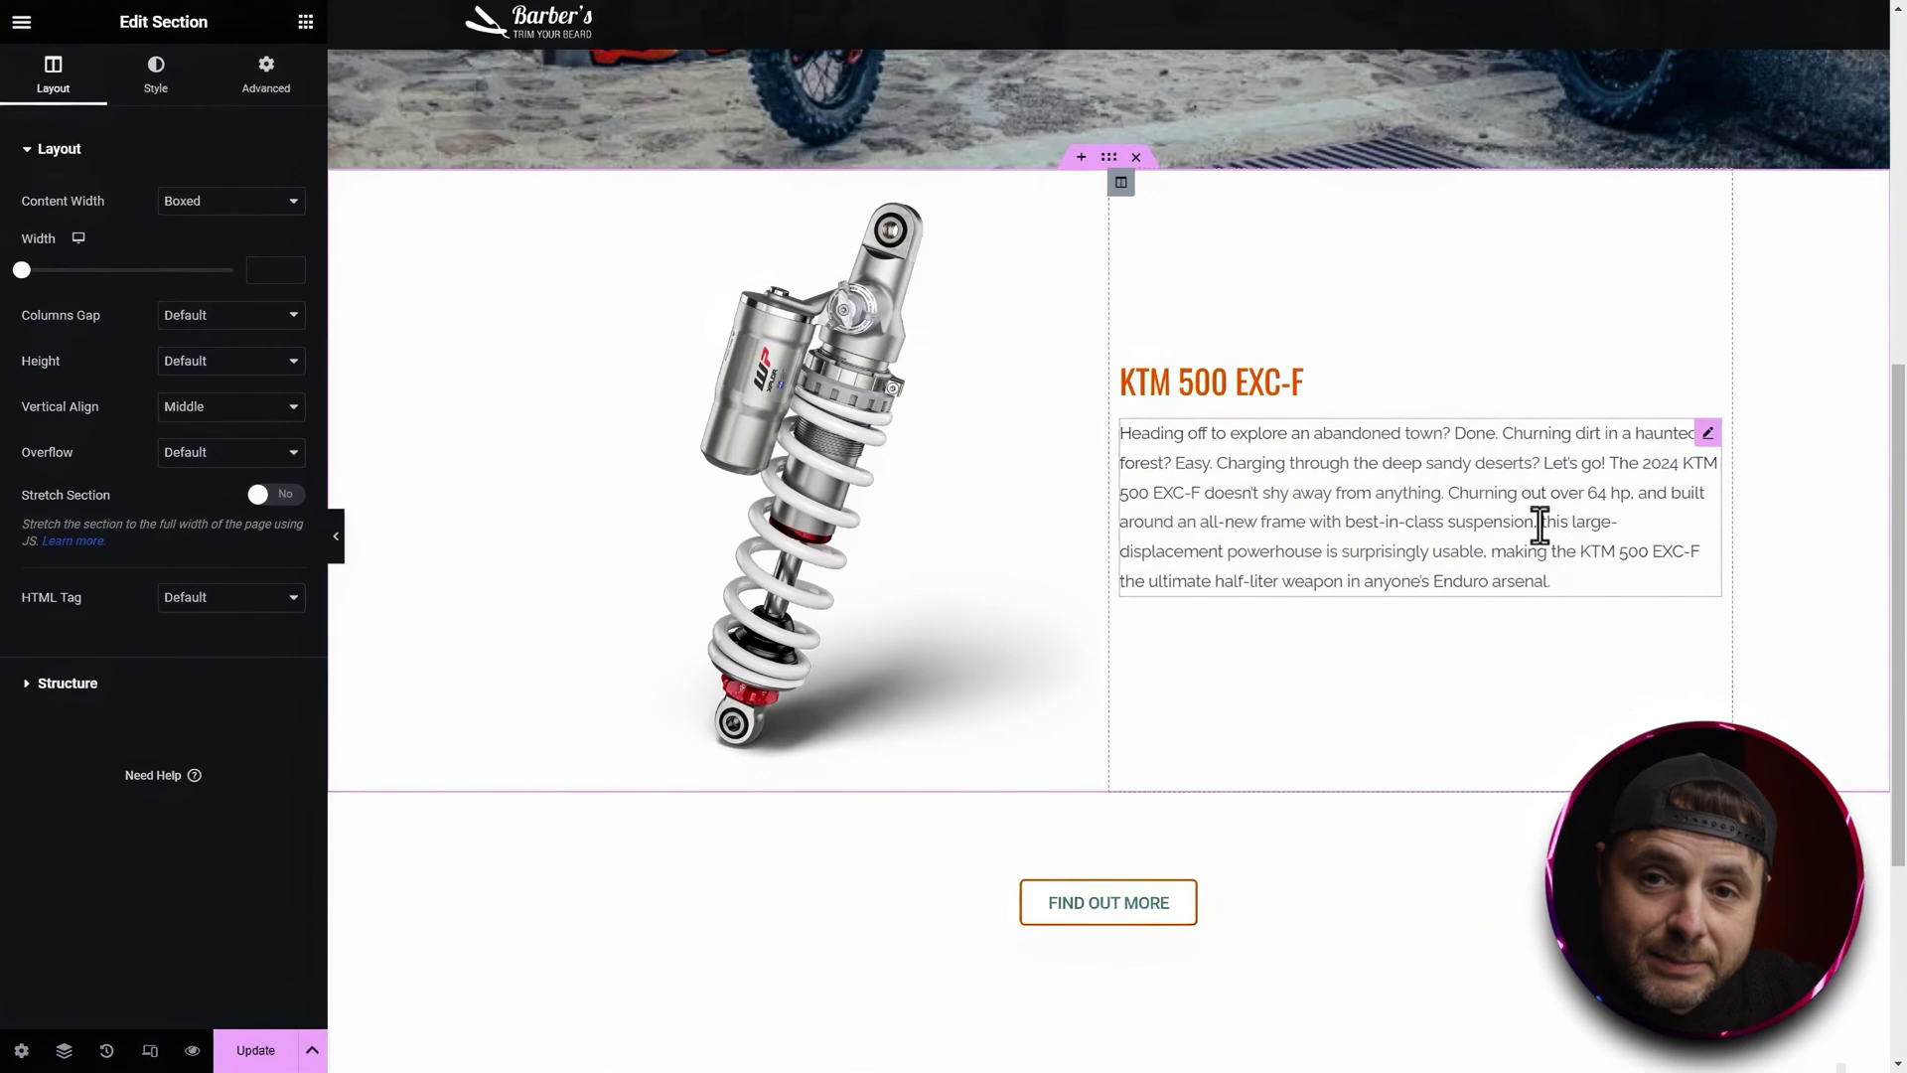
pyautogui.rightClick(1122, 182)
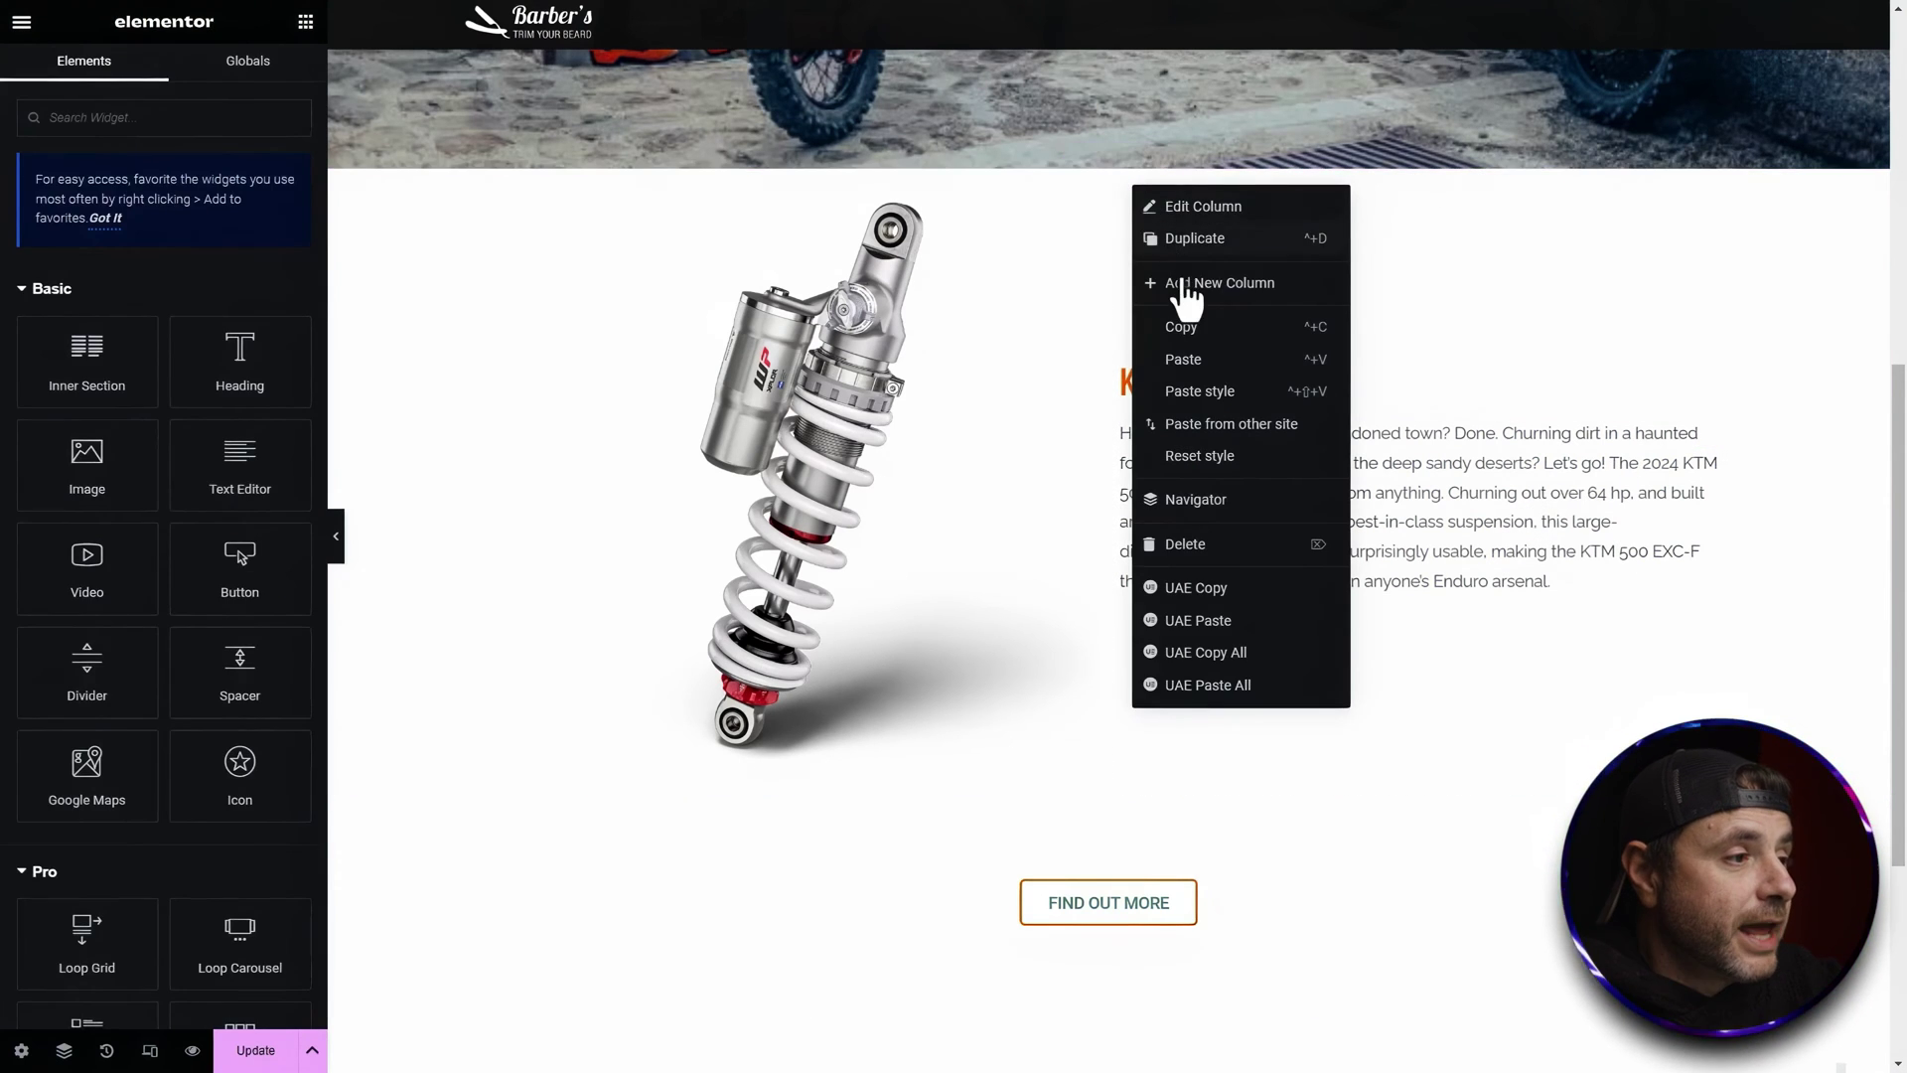
pyautogui.click(1186, 284)
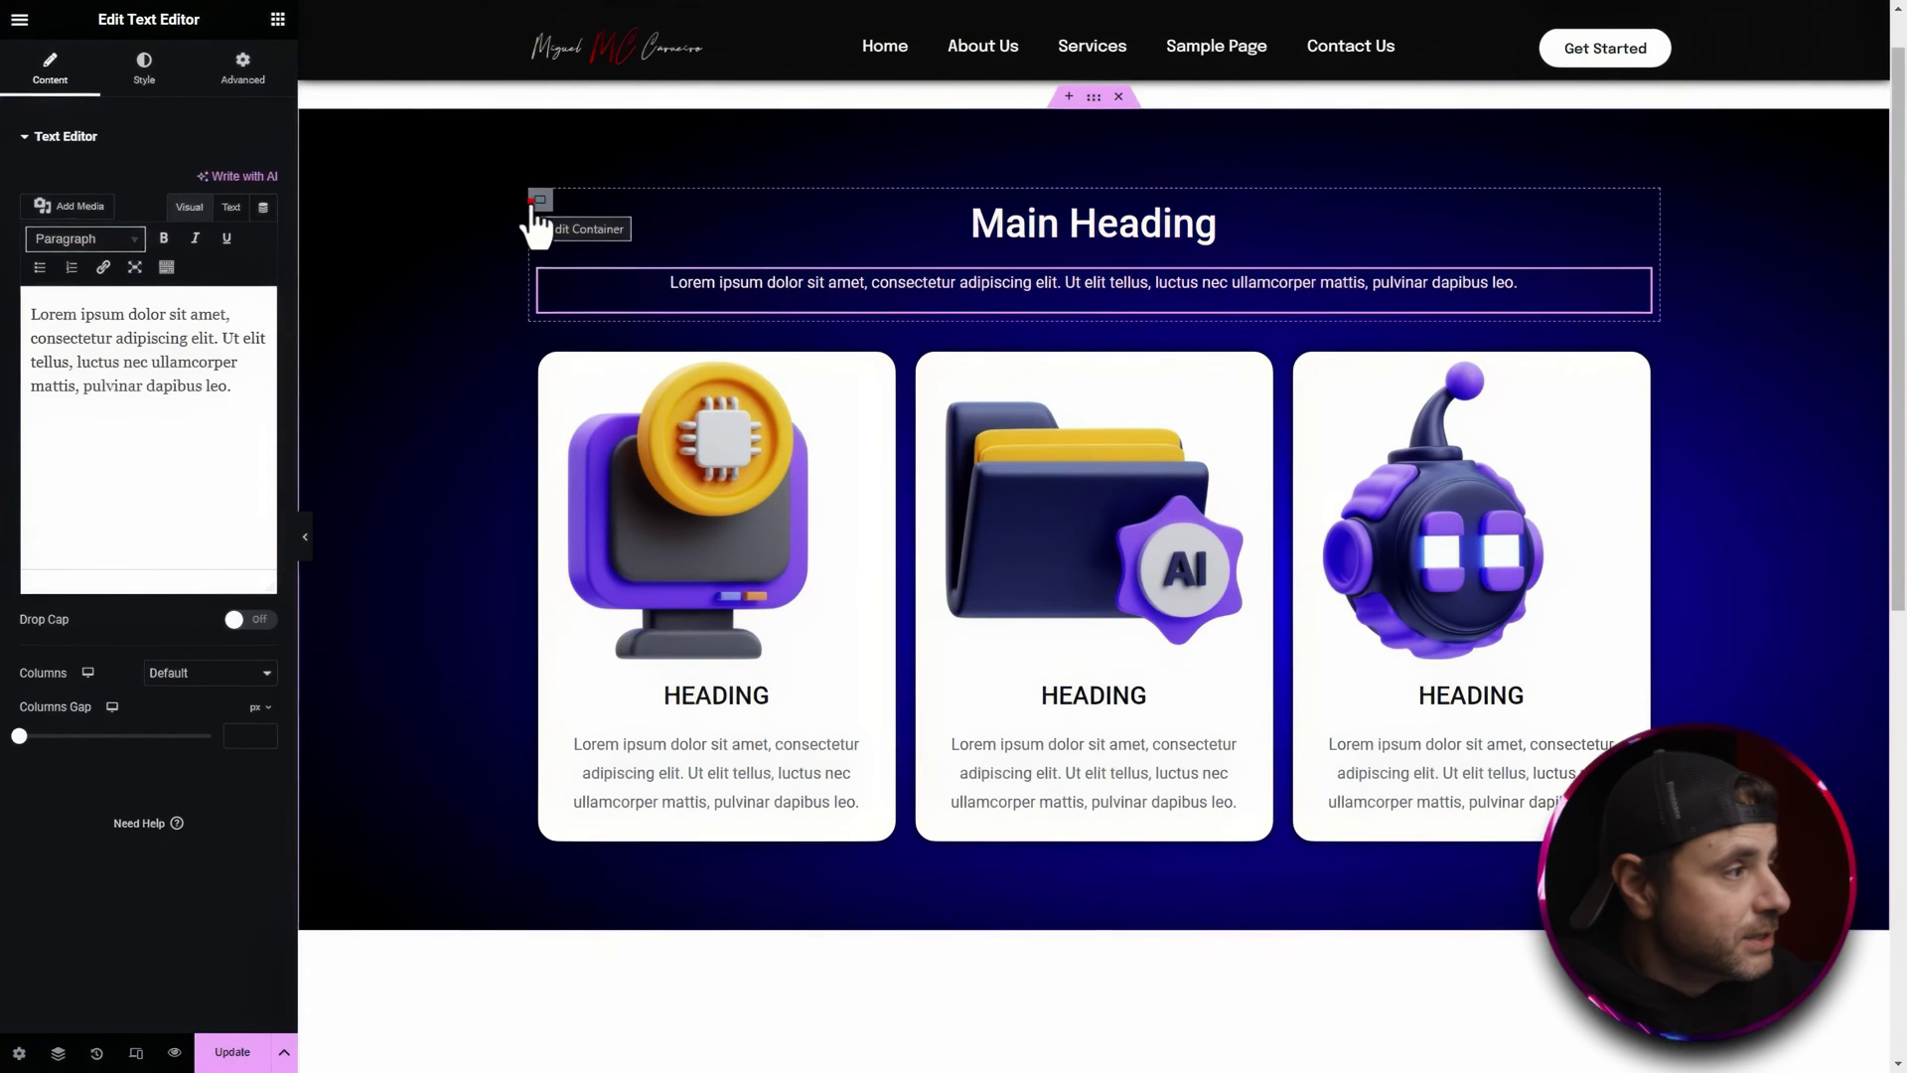
# Try a column direction on the container holding the three cards, and restore its row direction
pyautogui.click(539, 199)
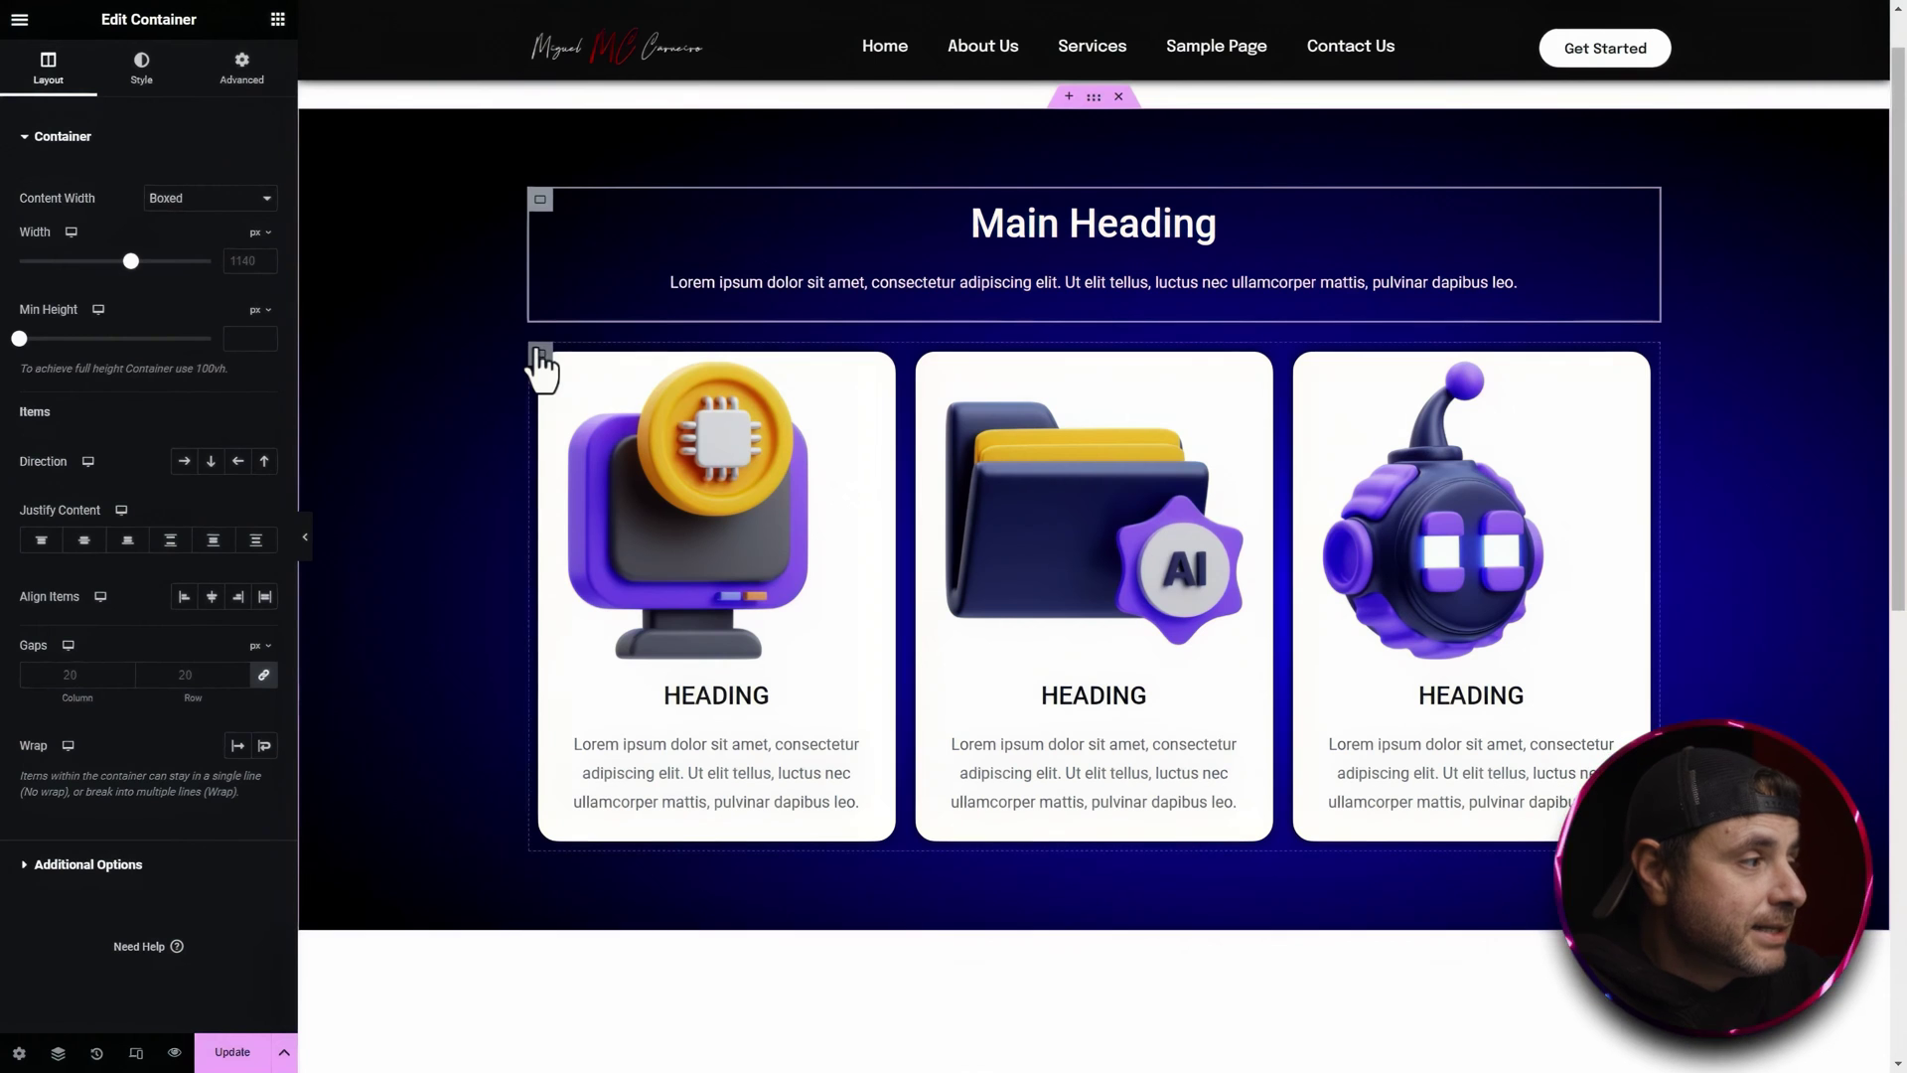
pyautogui.click(539, 354)
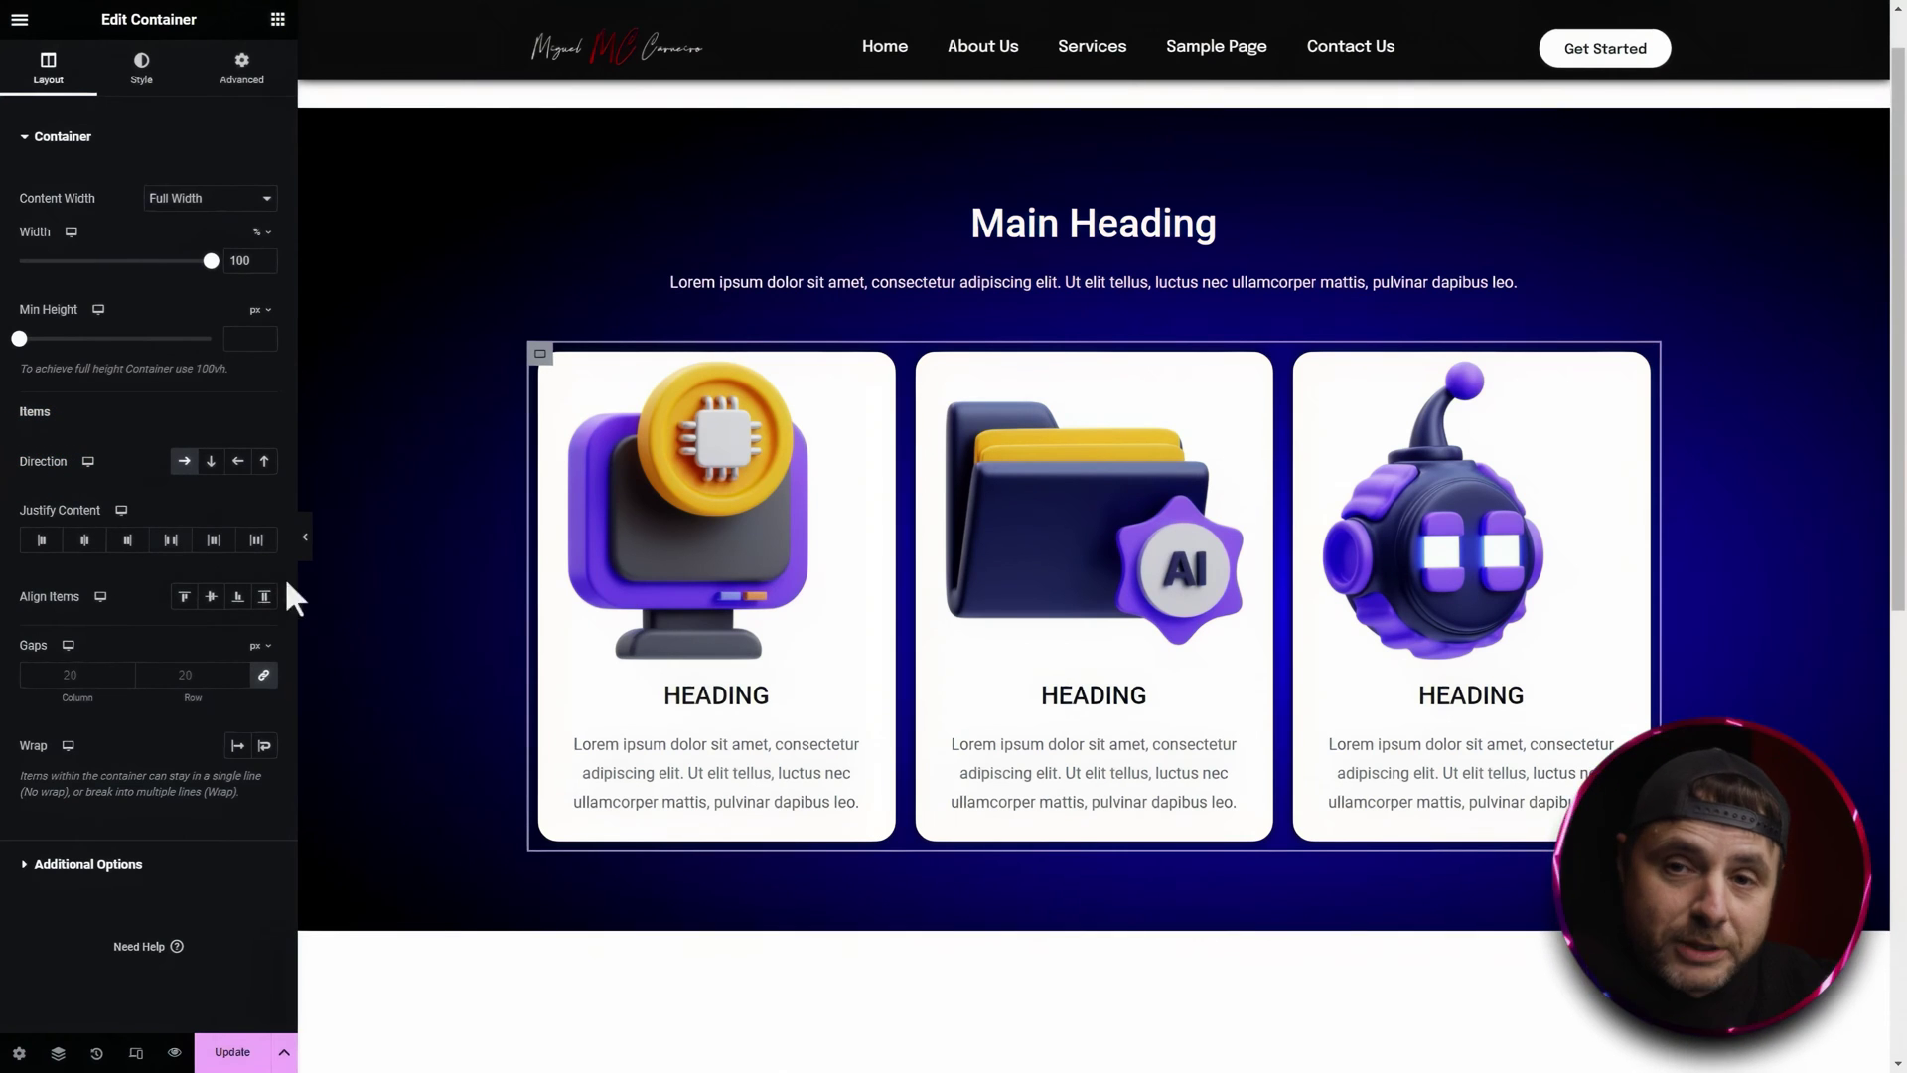
pyautogui.click(210, 461)
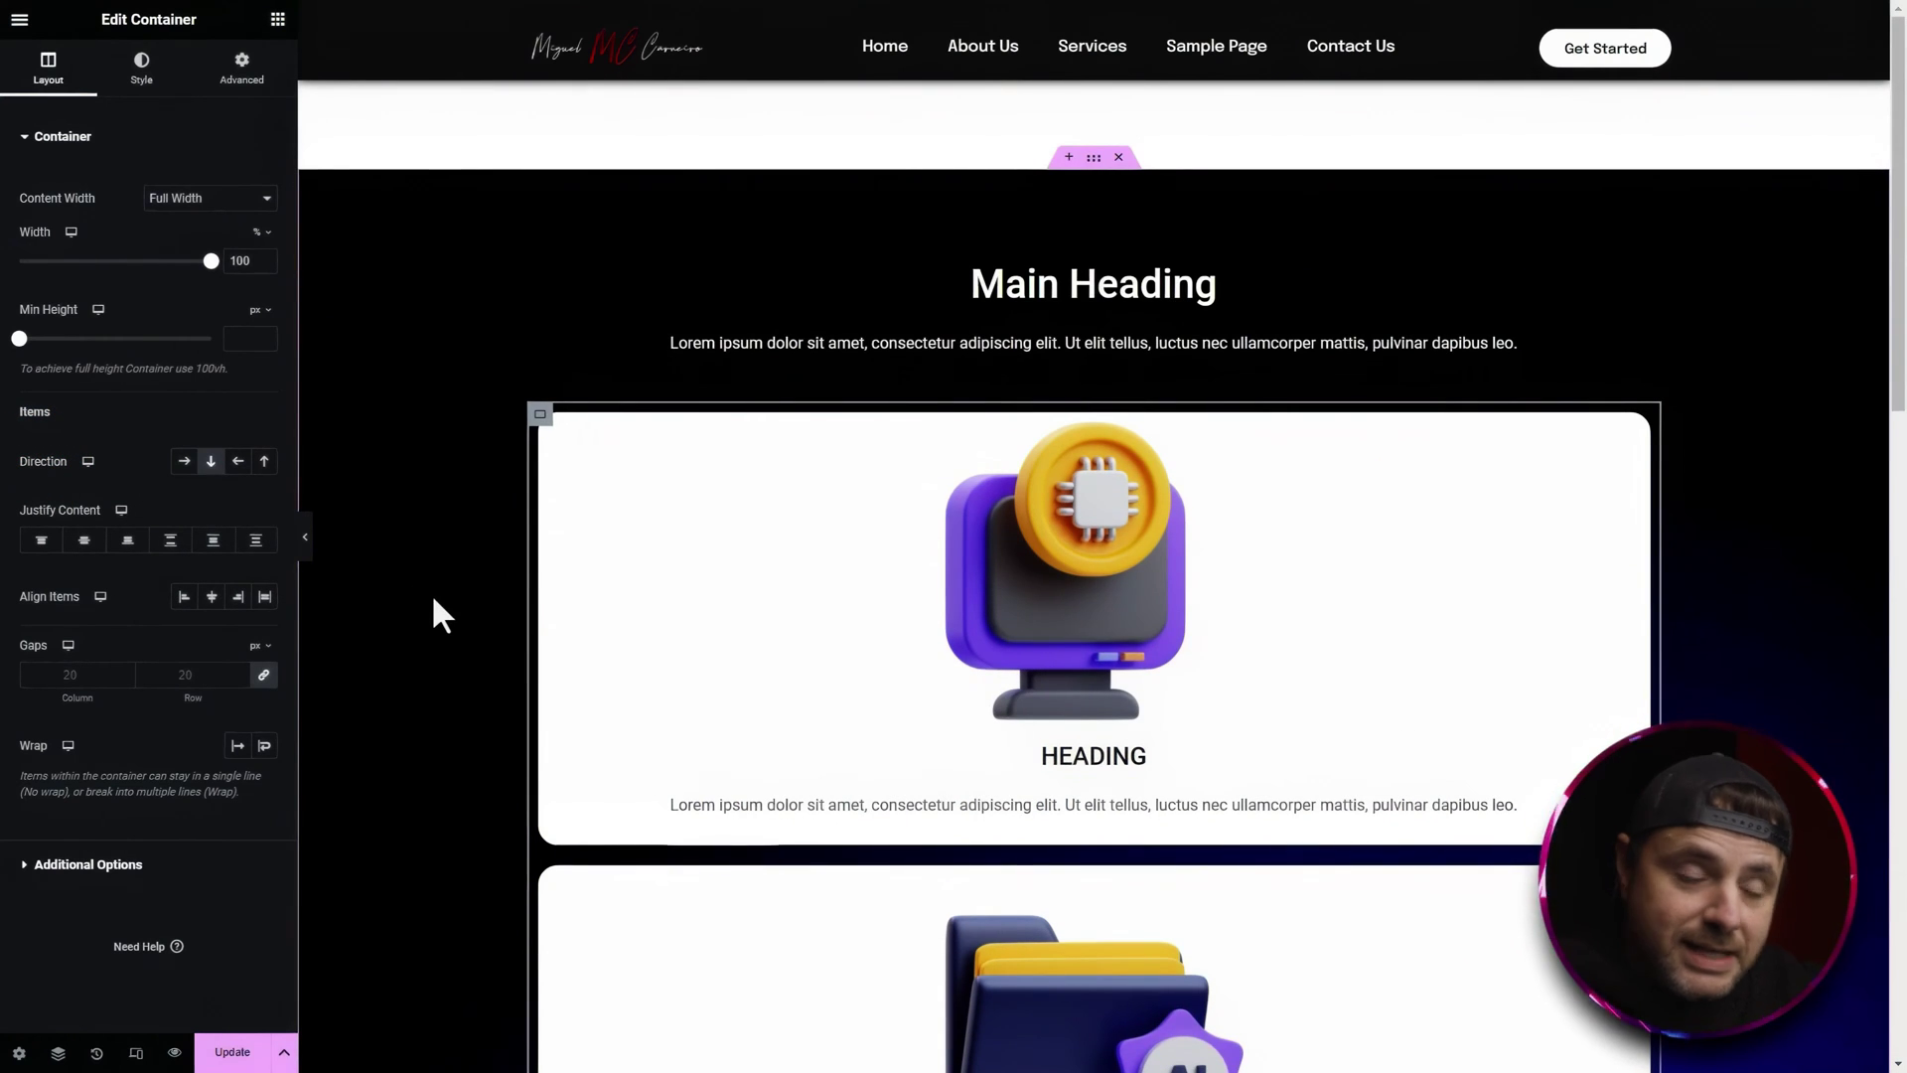
pyautogui.click(183, 461)
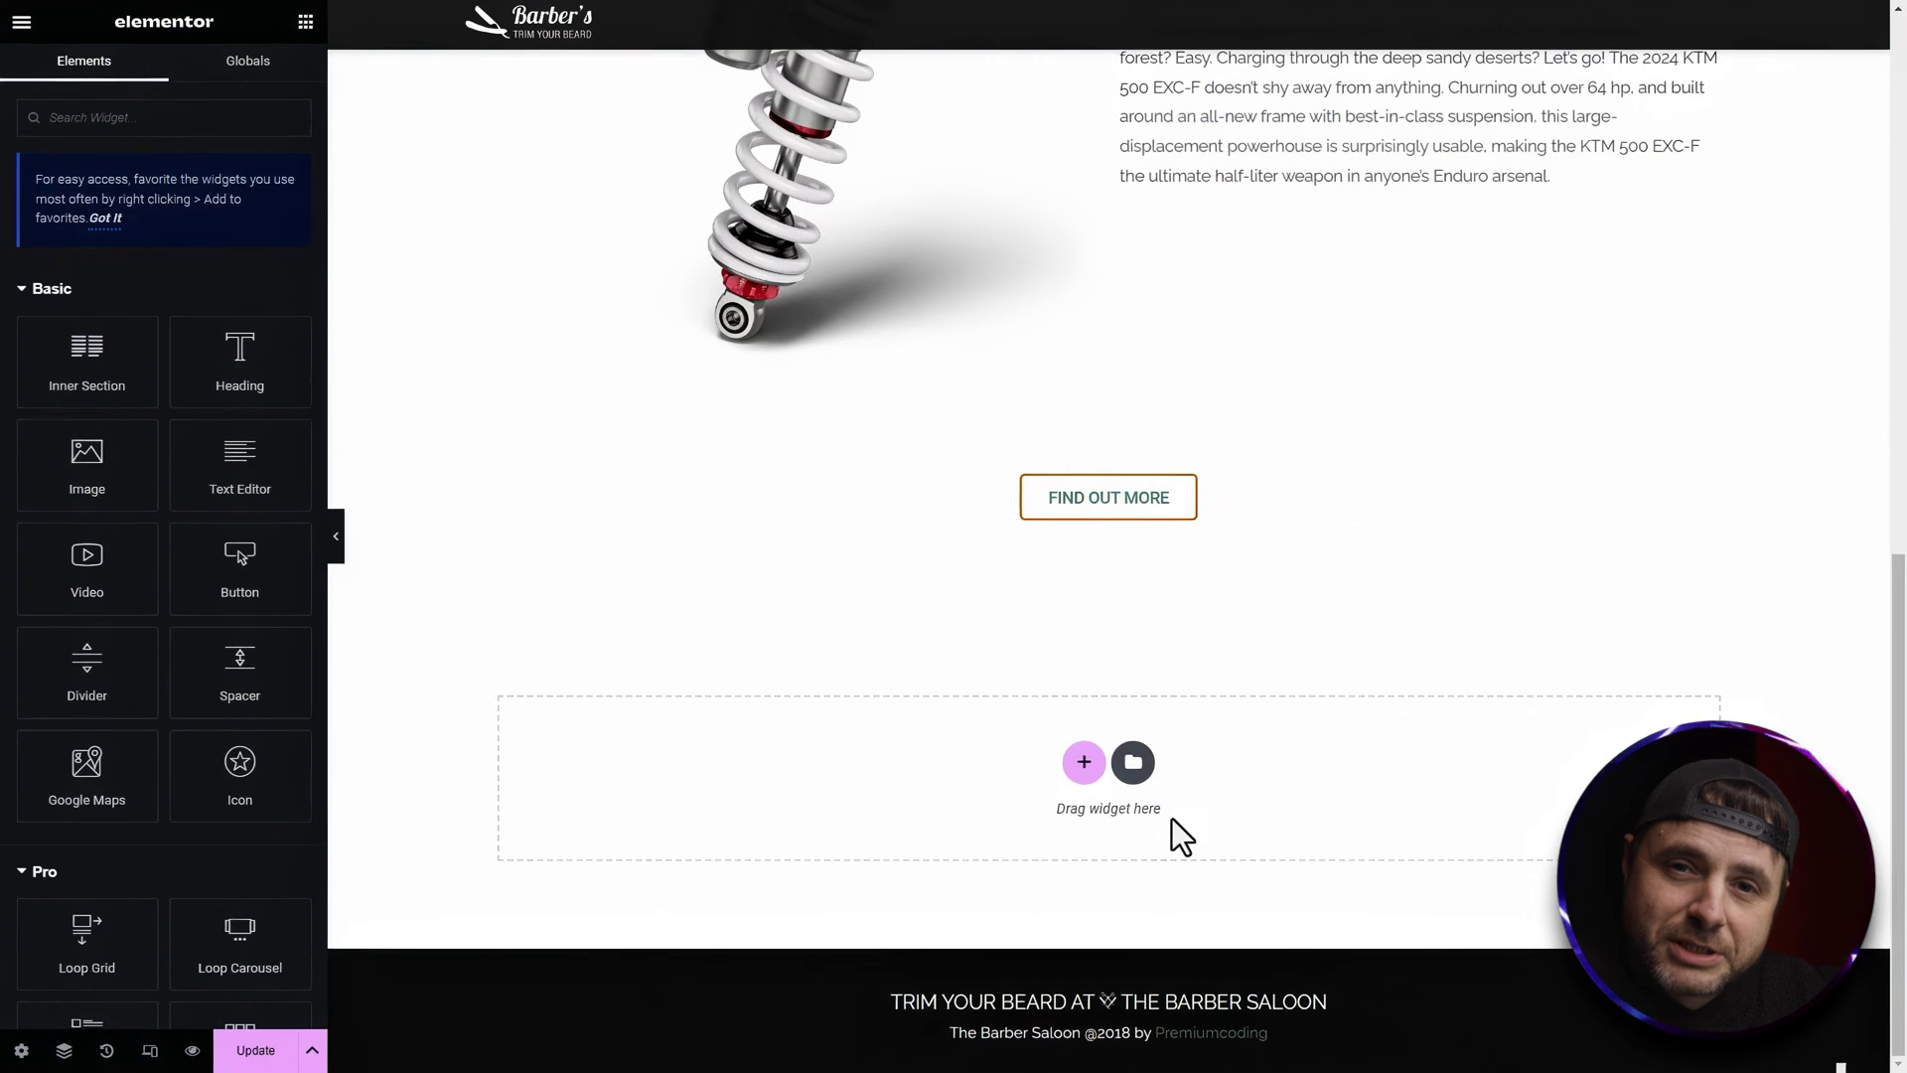
# Add a single-column section below the Find Out More button and place an Inner Section inside it
pyautogui.click(1077, 760)
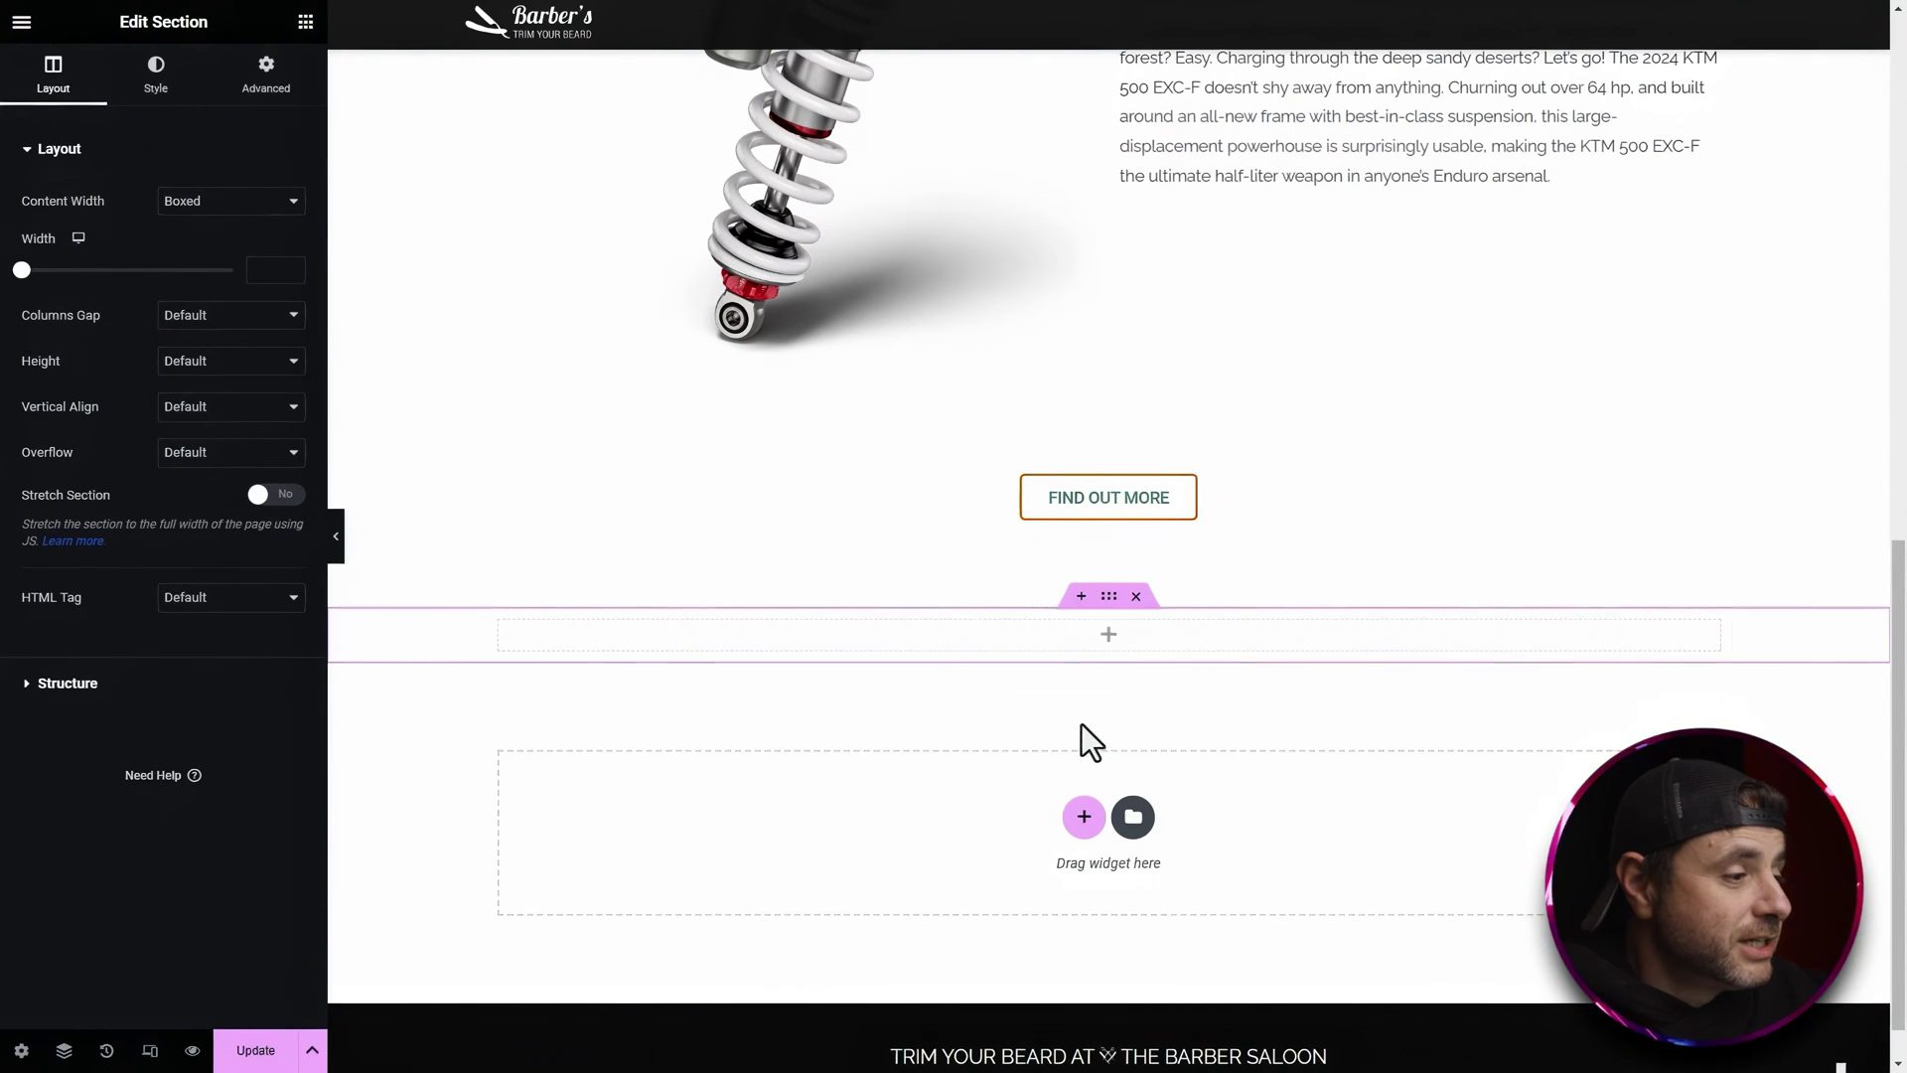
pyautogui.click(305, 21)
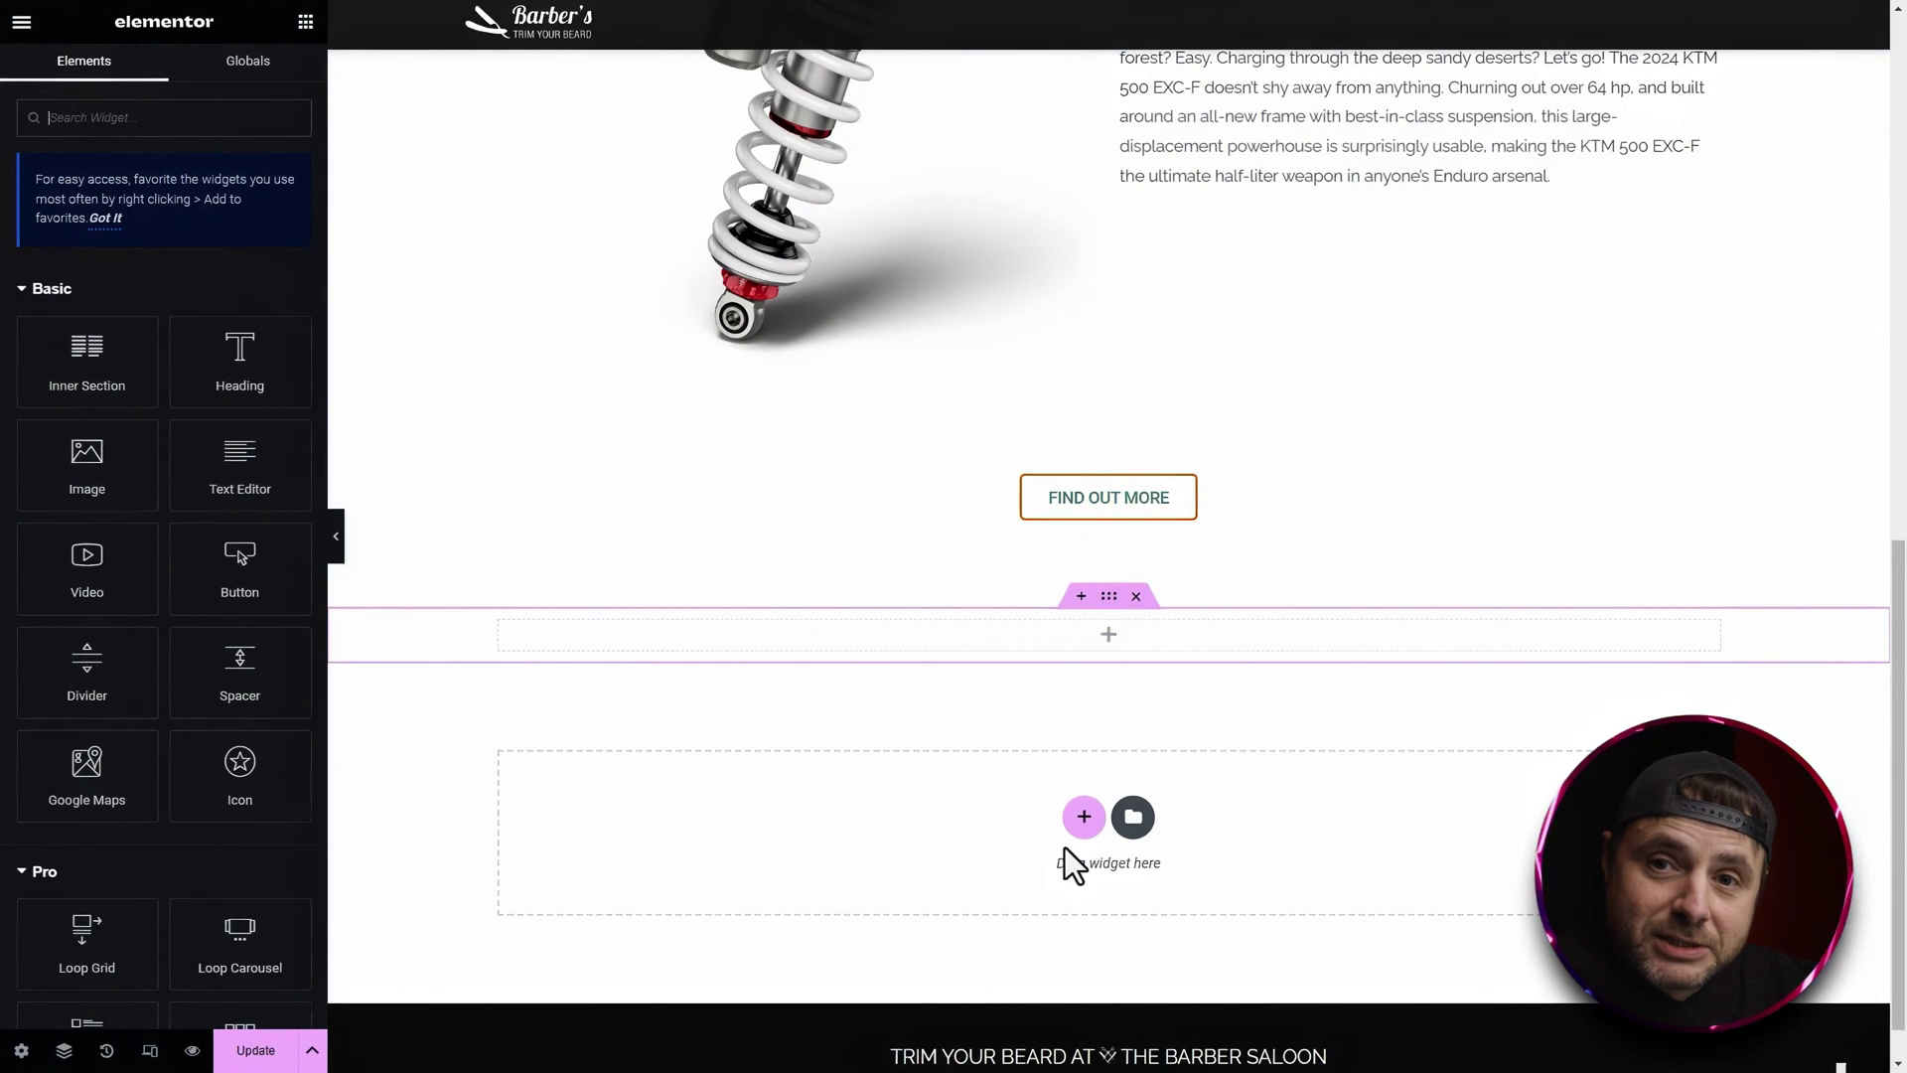
pyautogui.moveTo(87, 348); pyautogui.dragTo(1147, 634)
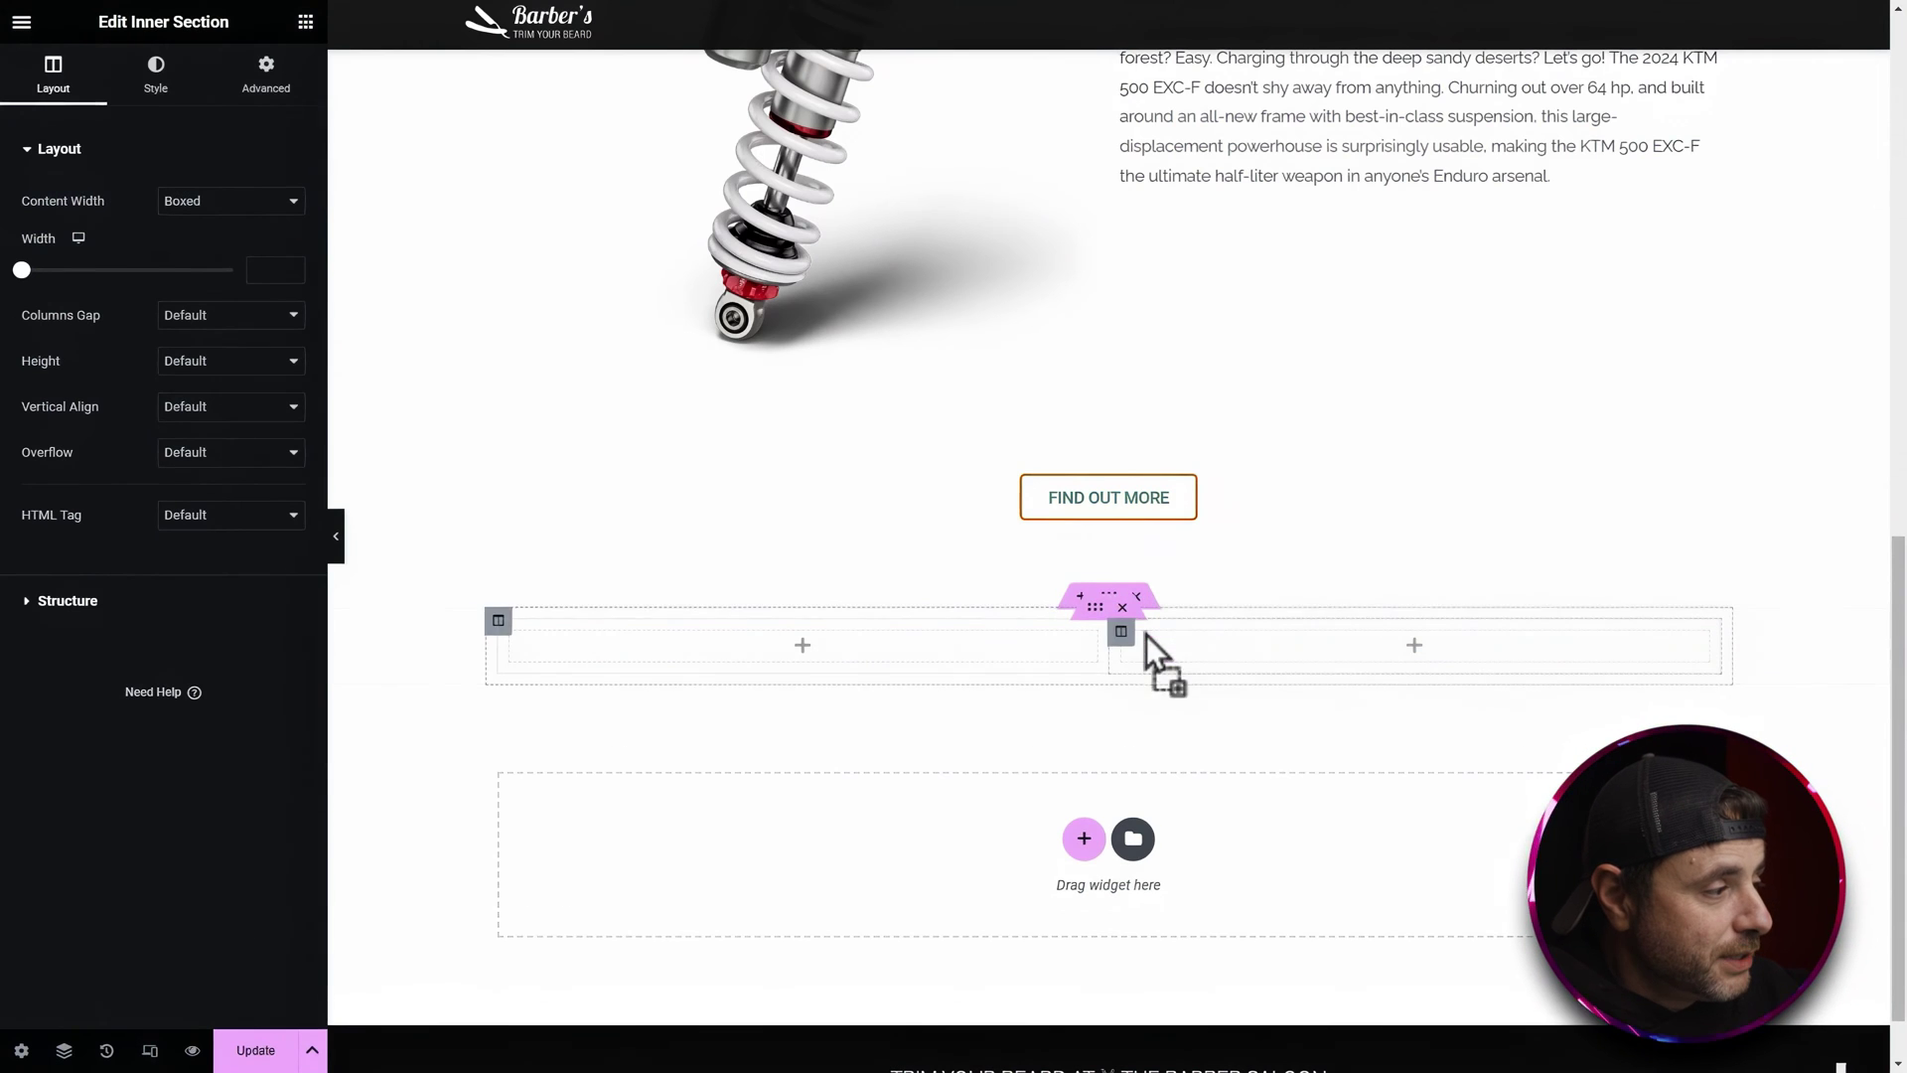
pyautogui.click(305, 21)
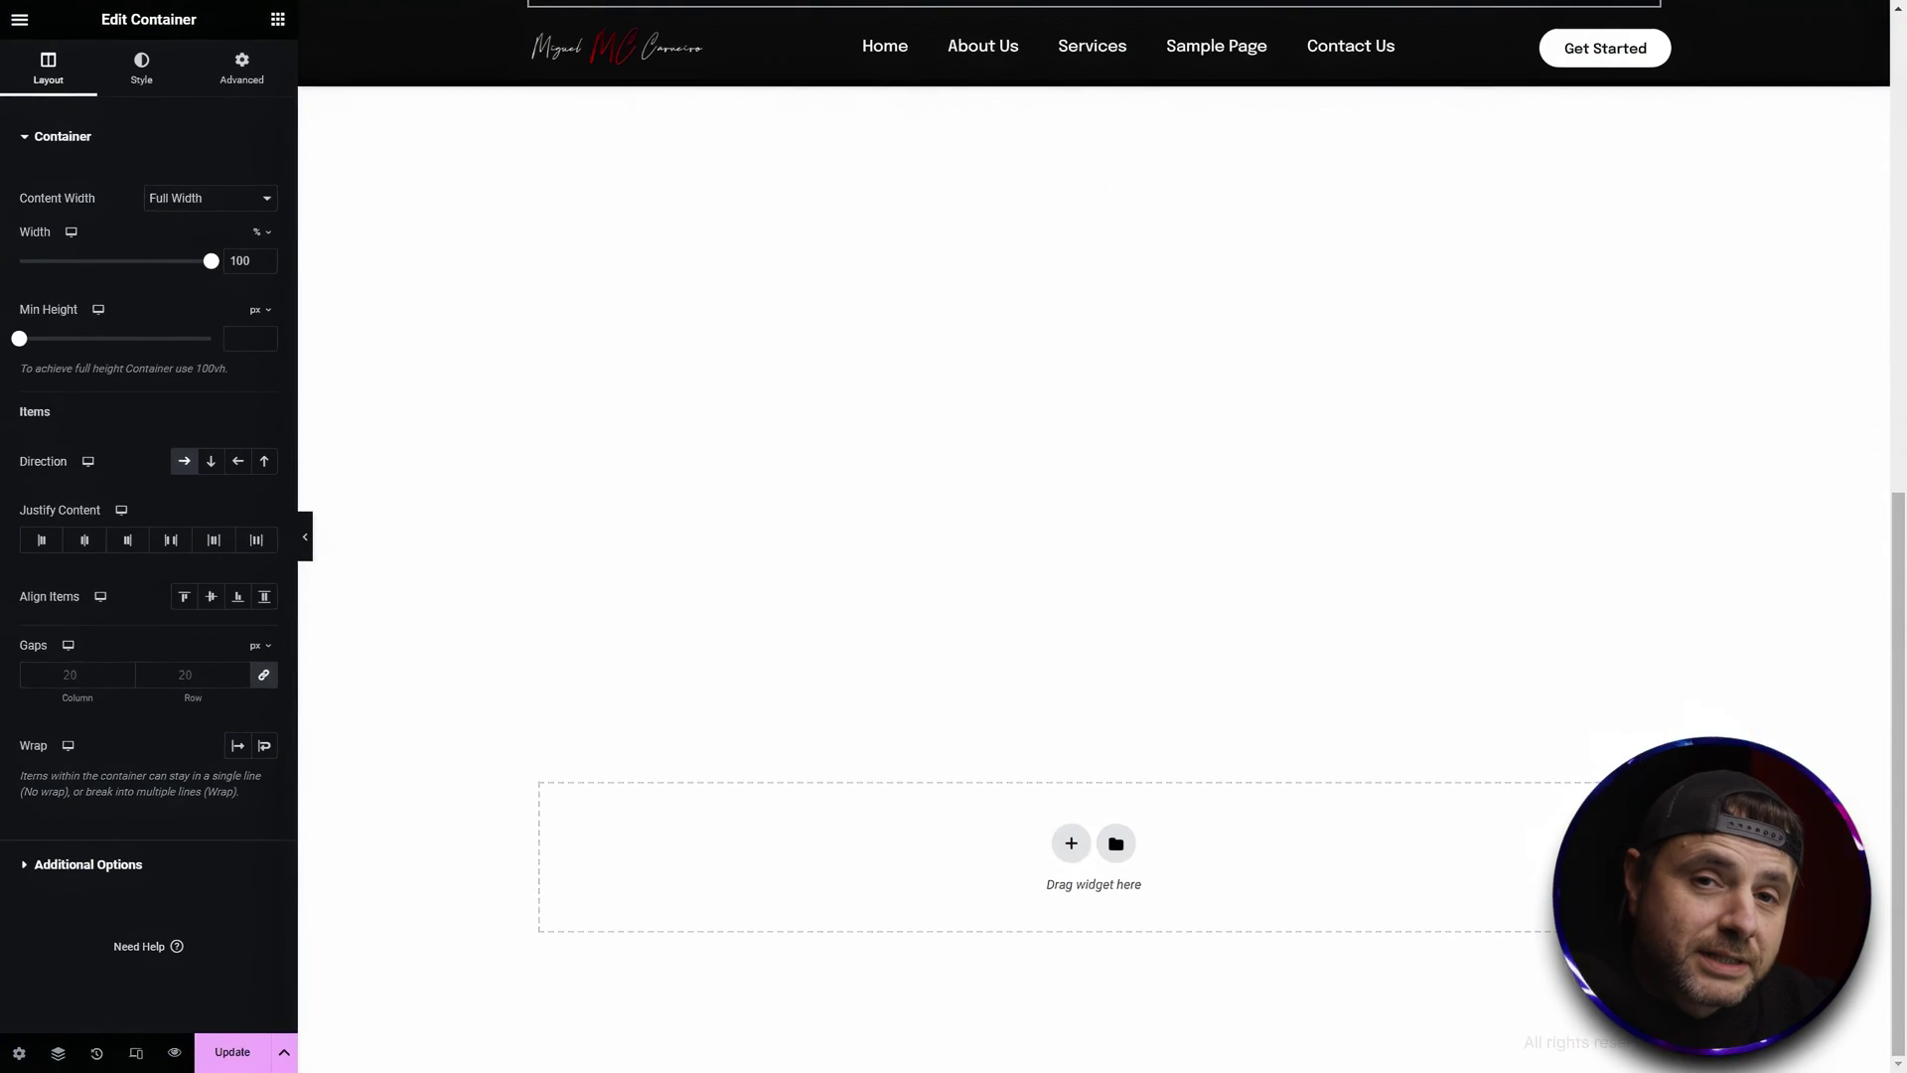
# Add a new container to the empty drop area at the end of the container-based page
pyautogui.click(278, 20)
pyautogui.moveTo(74, 220); pyautogui.dragTo(787, 785)
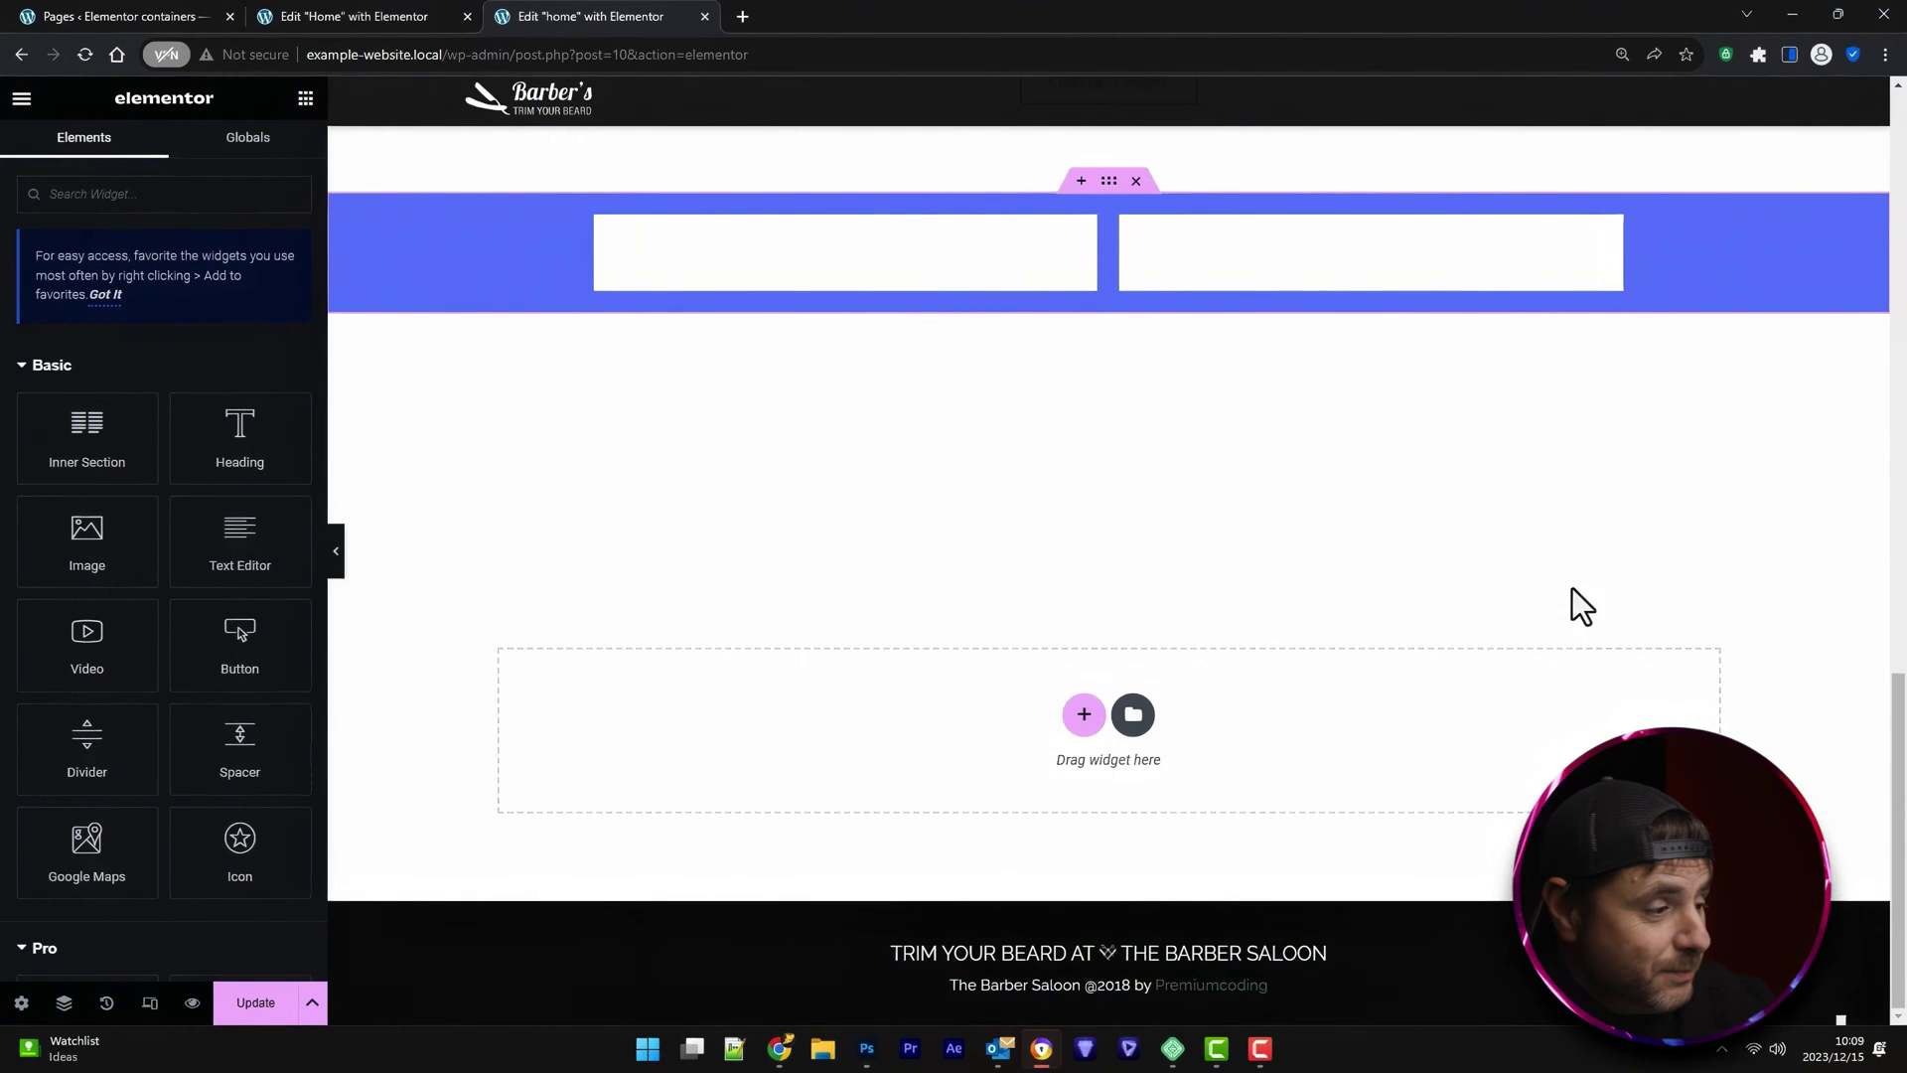
# Add a single-column section below the blue section and set its boxed content width to 500
pyautogui.click(1082, 717)
pyautogui.click(830, 770)
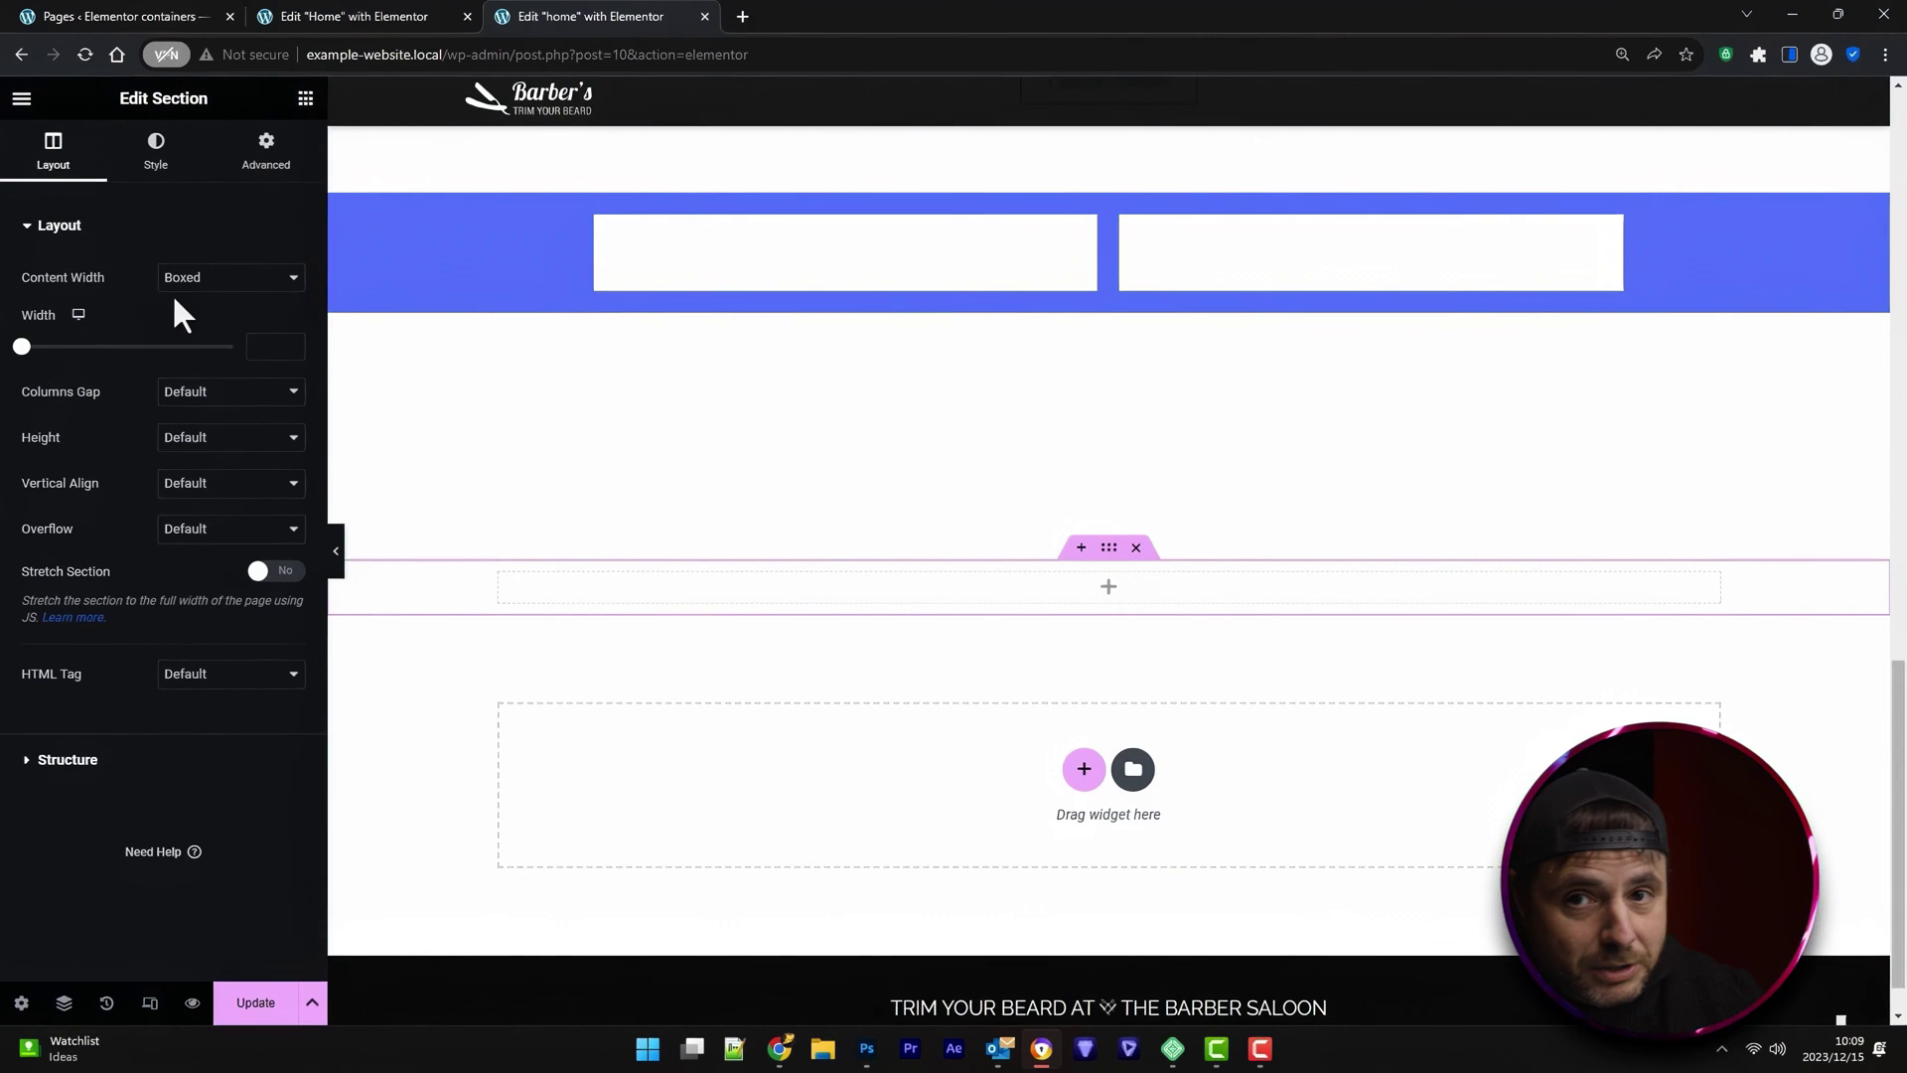
pyautogui.moveTo(21, 347)
pyautogui.mouseDown()
pyautogui.moveTo(234, 350)
pyautogui.moveTo(14, 389)
pyautogui.moveTo(20, 348)
pyautogui.mouseUp()
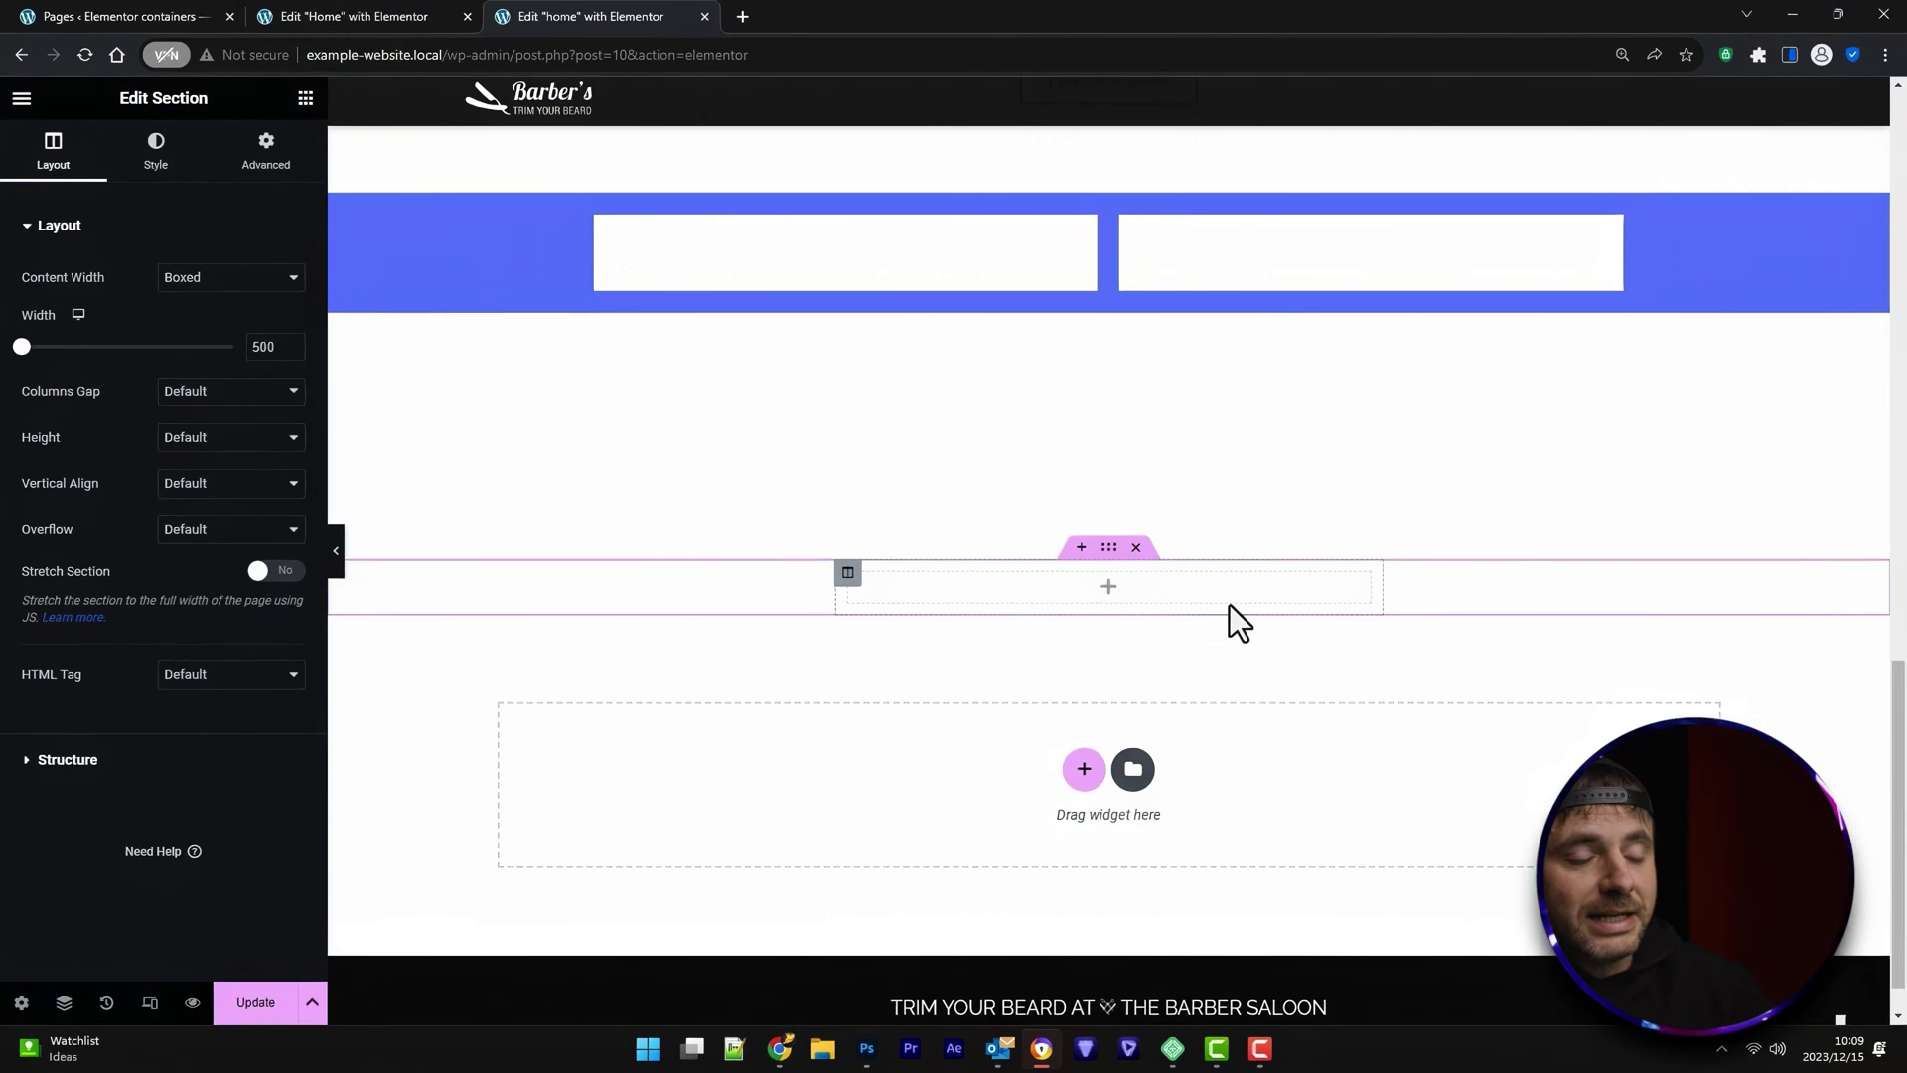
# Place a heading with a text paragraph under it in the narrow boxed section
pyautogui.click(305, 97)
pyautogui.moveTo(256, 437); pyautogui.dragTo(998, 596)
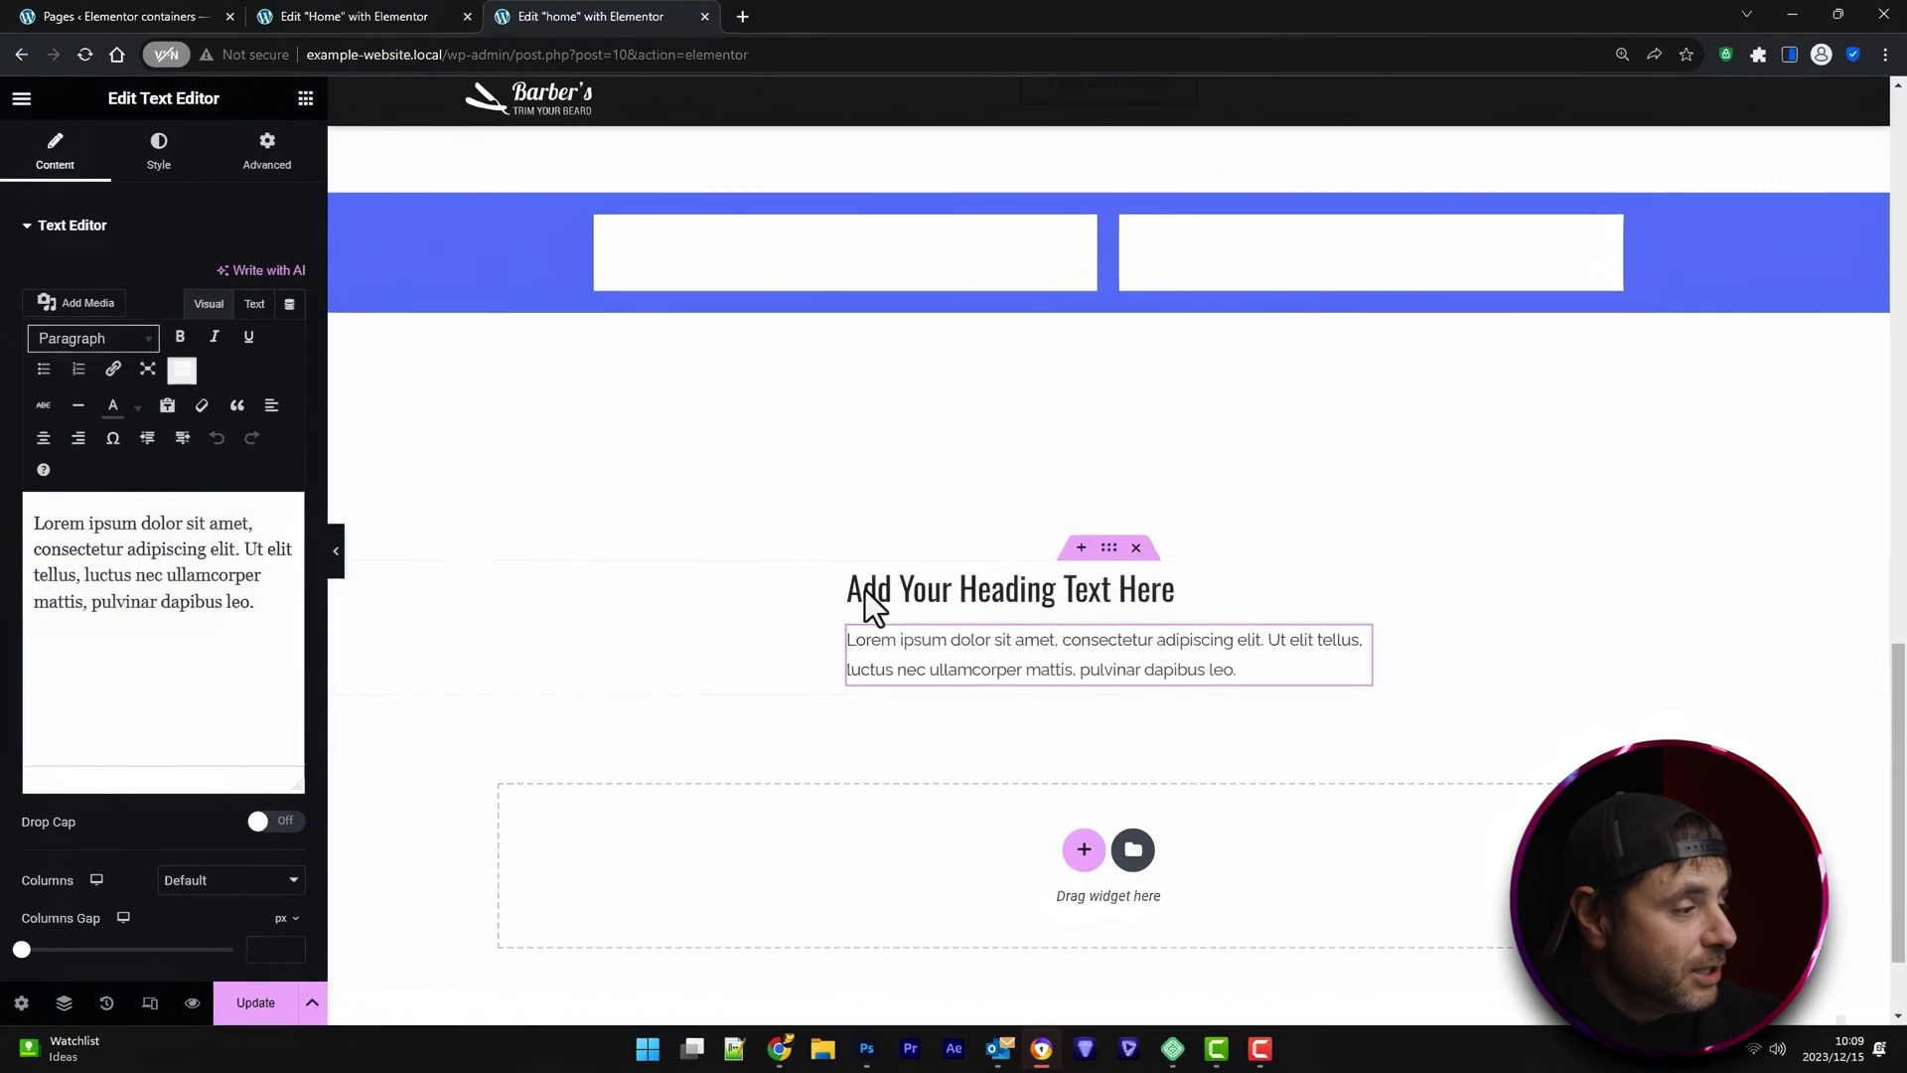
# Preview the narrow heading and text section in the mobile view, widening the preview to about 388 px
pyautogui.click(1109, 547)
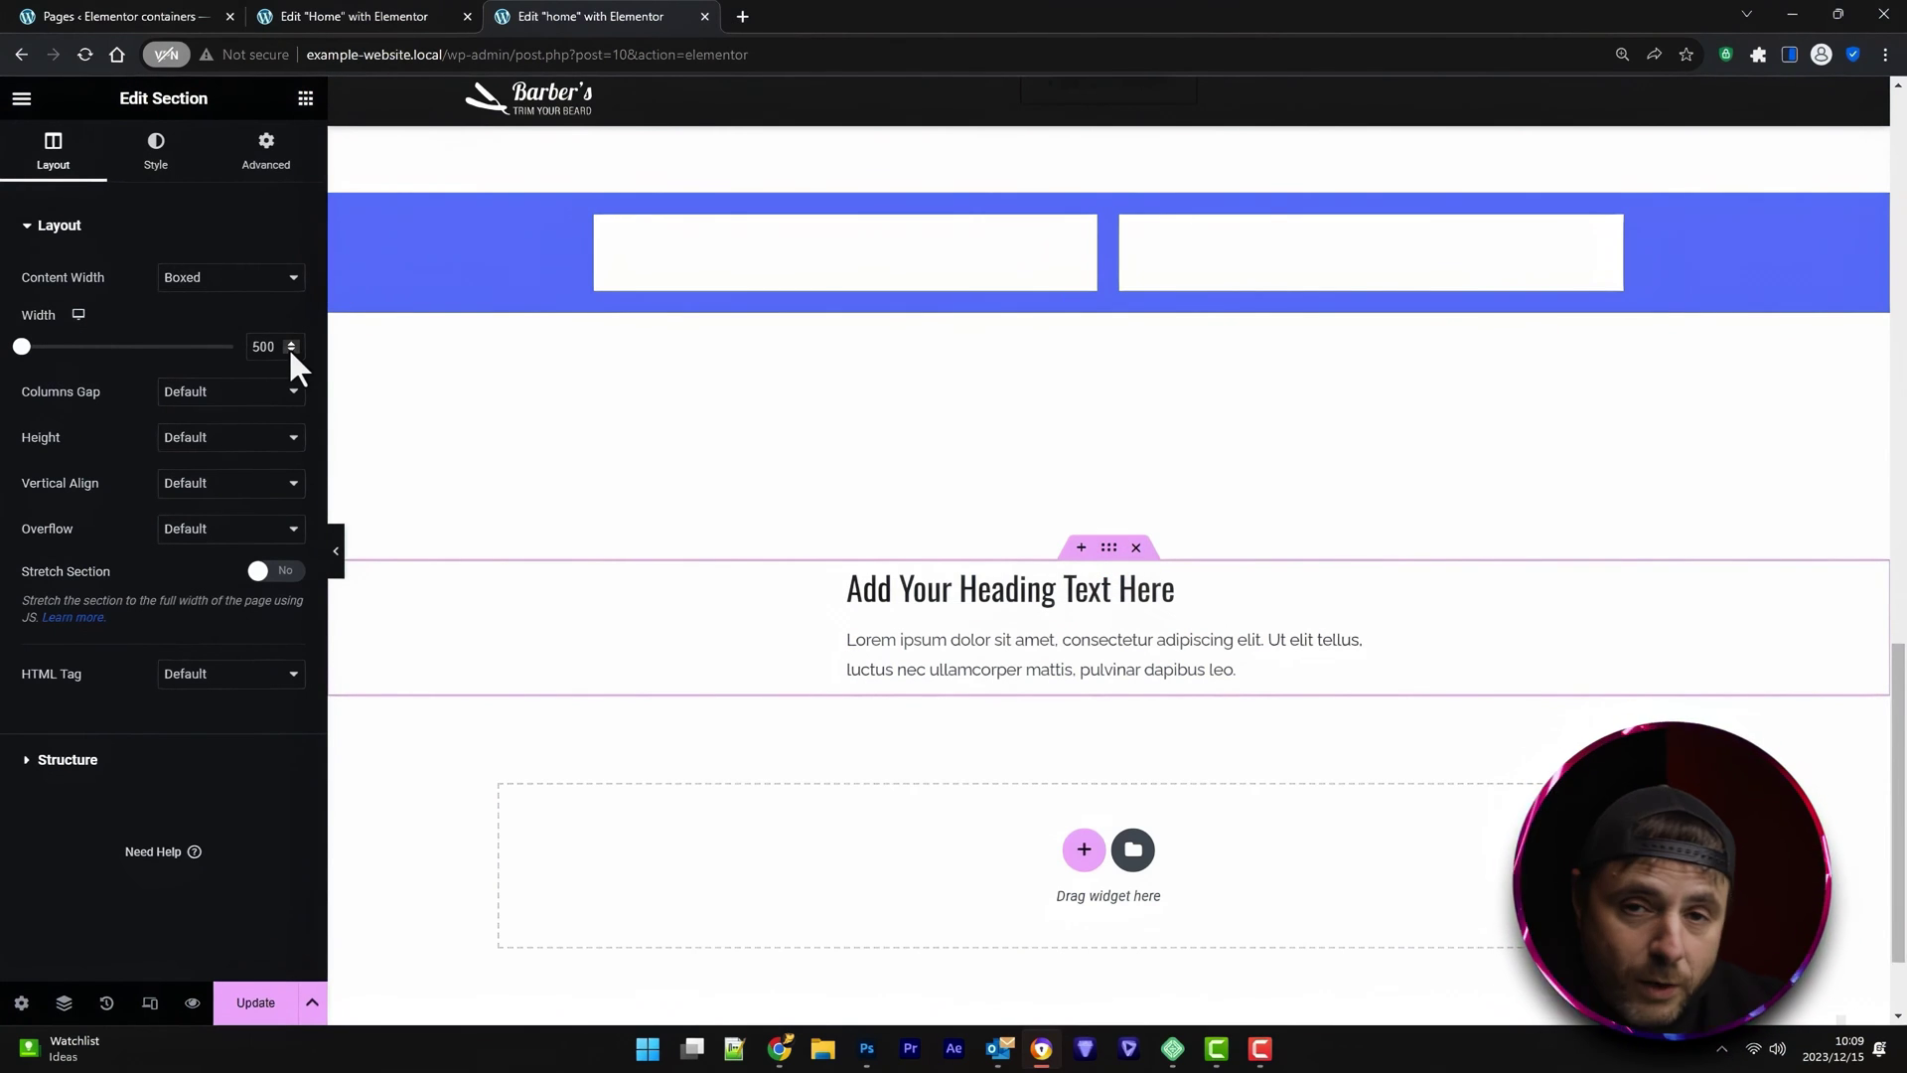
pyautogui.click(150, 1004)
pyautogui.click(1056, 97)
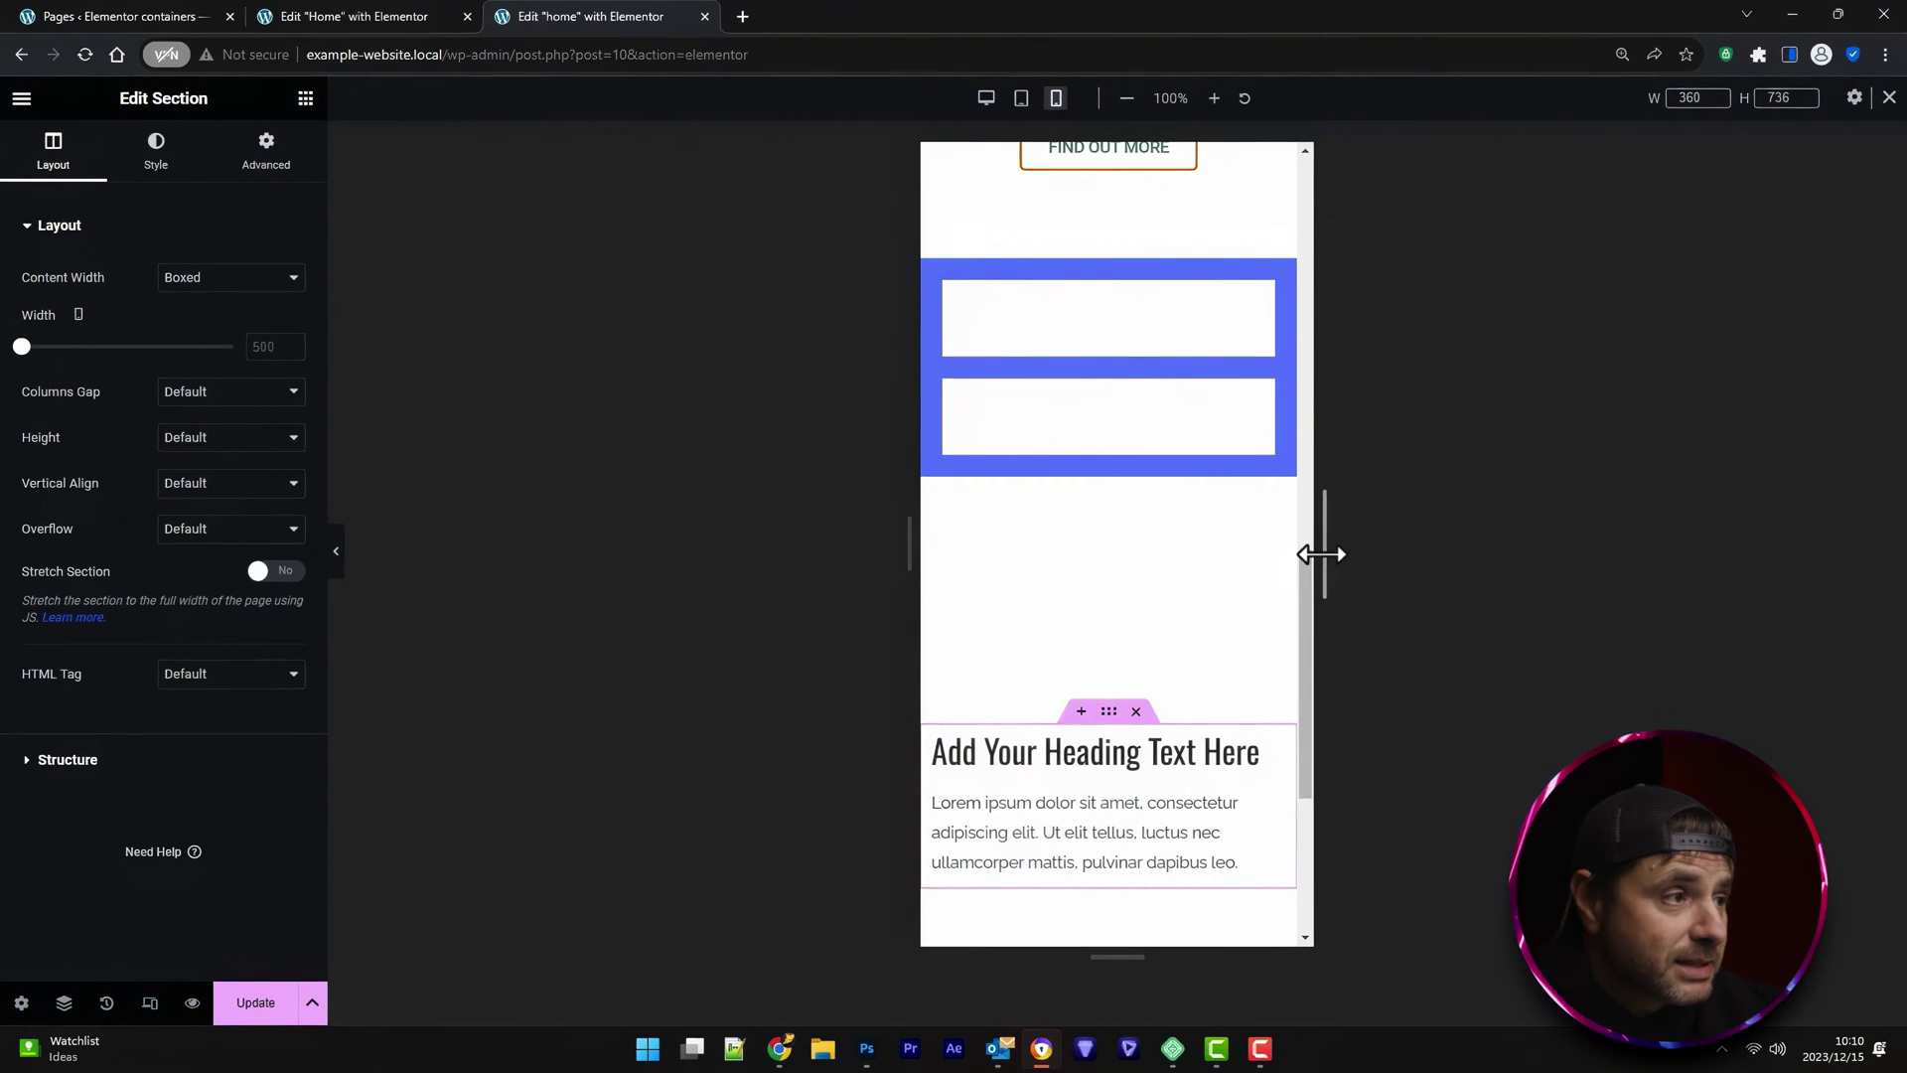
pyautogui.moveTo(1321, 554); pyautogui.dragTo(1335, 555)
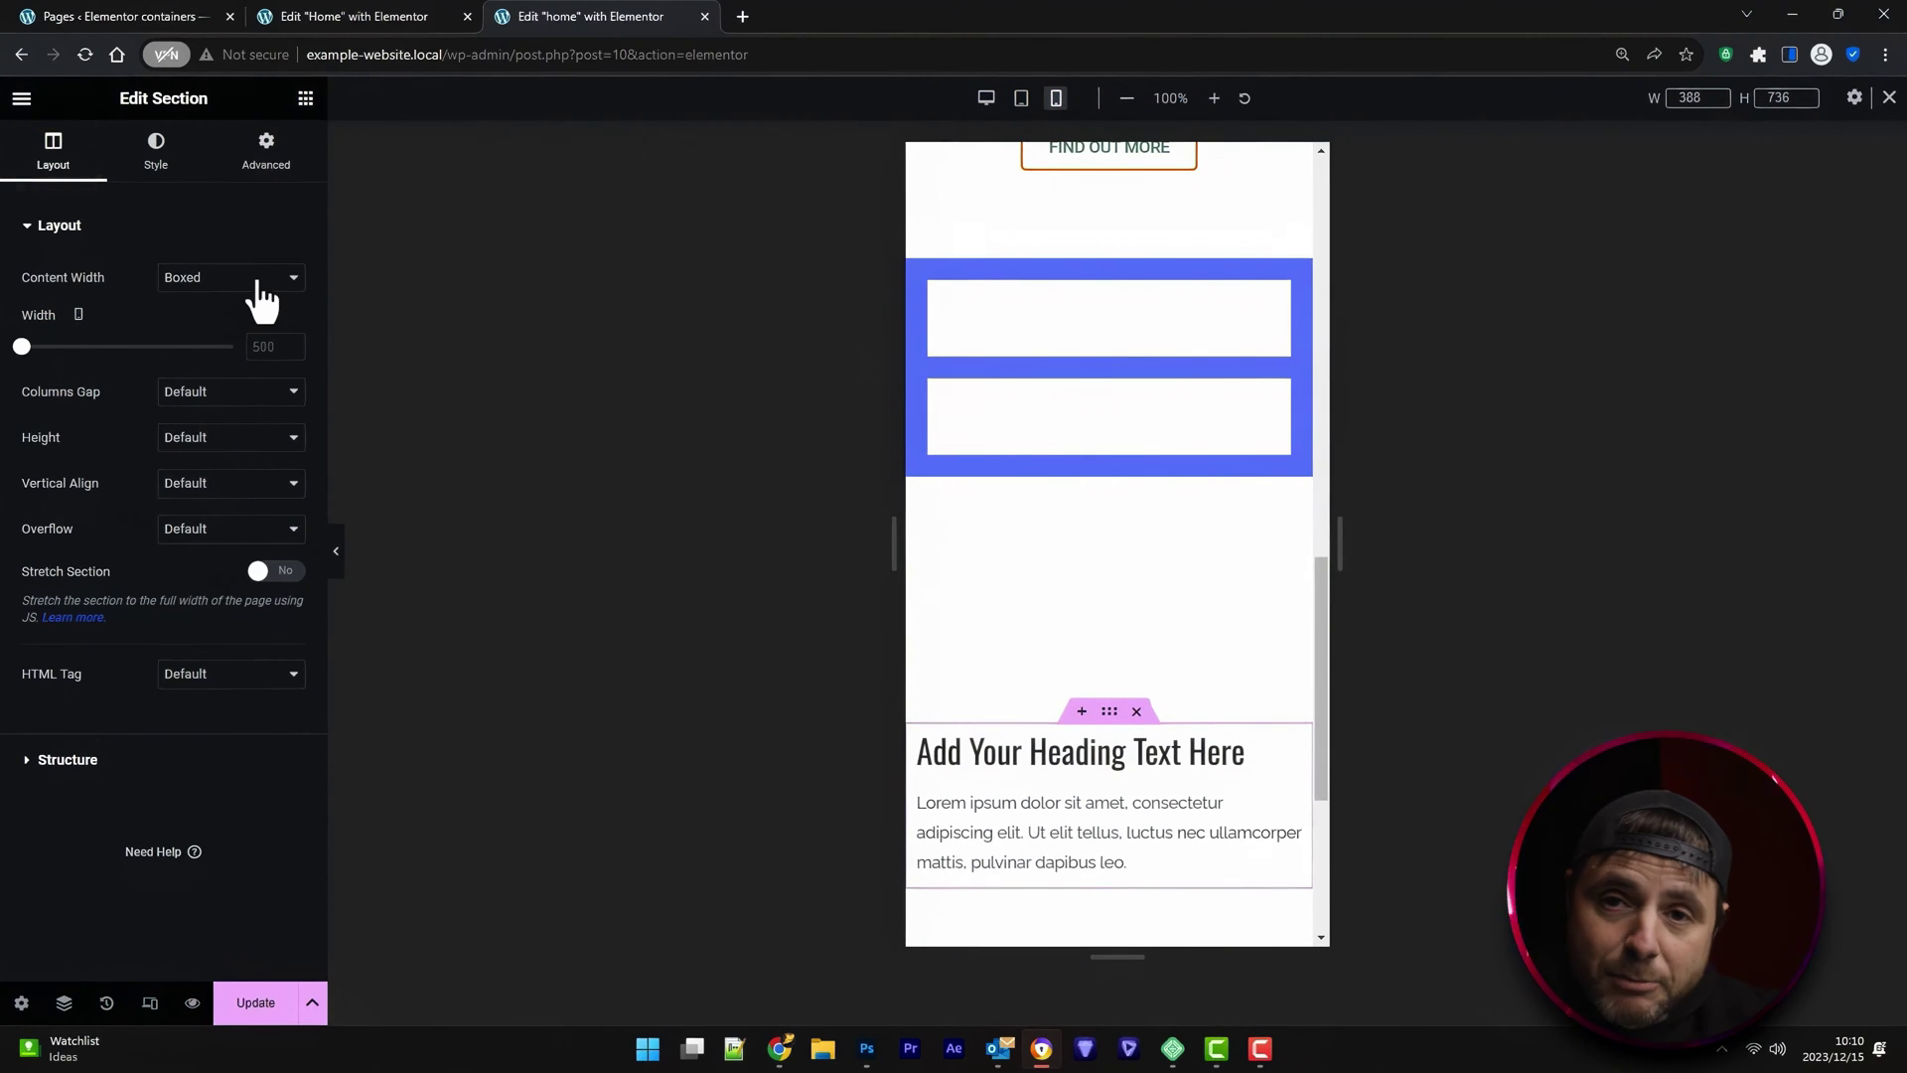
pyautogui.click(281, 161)
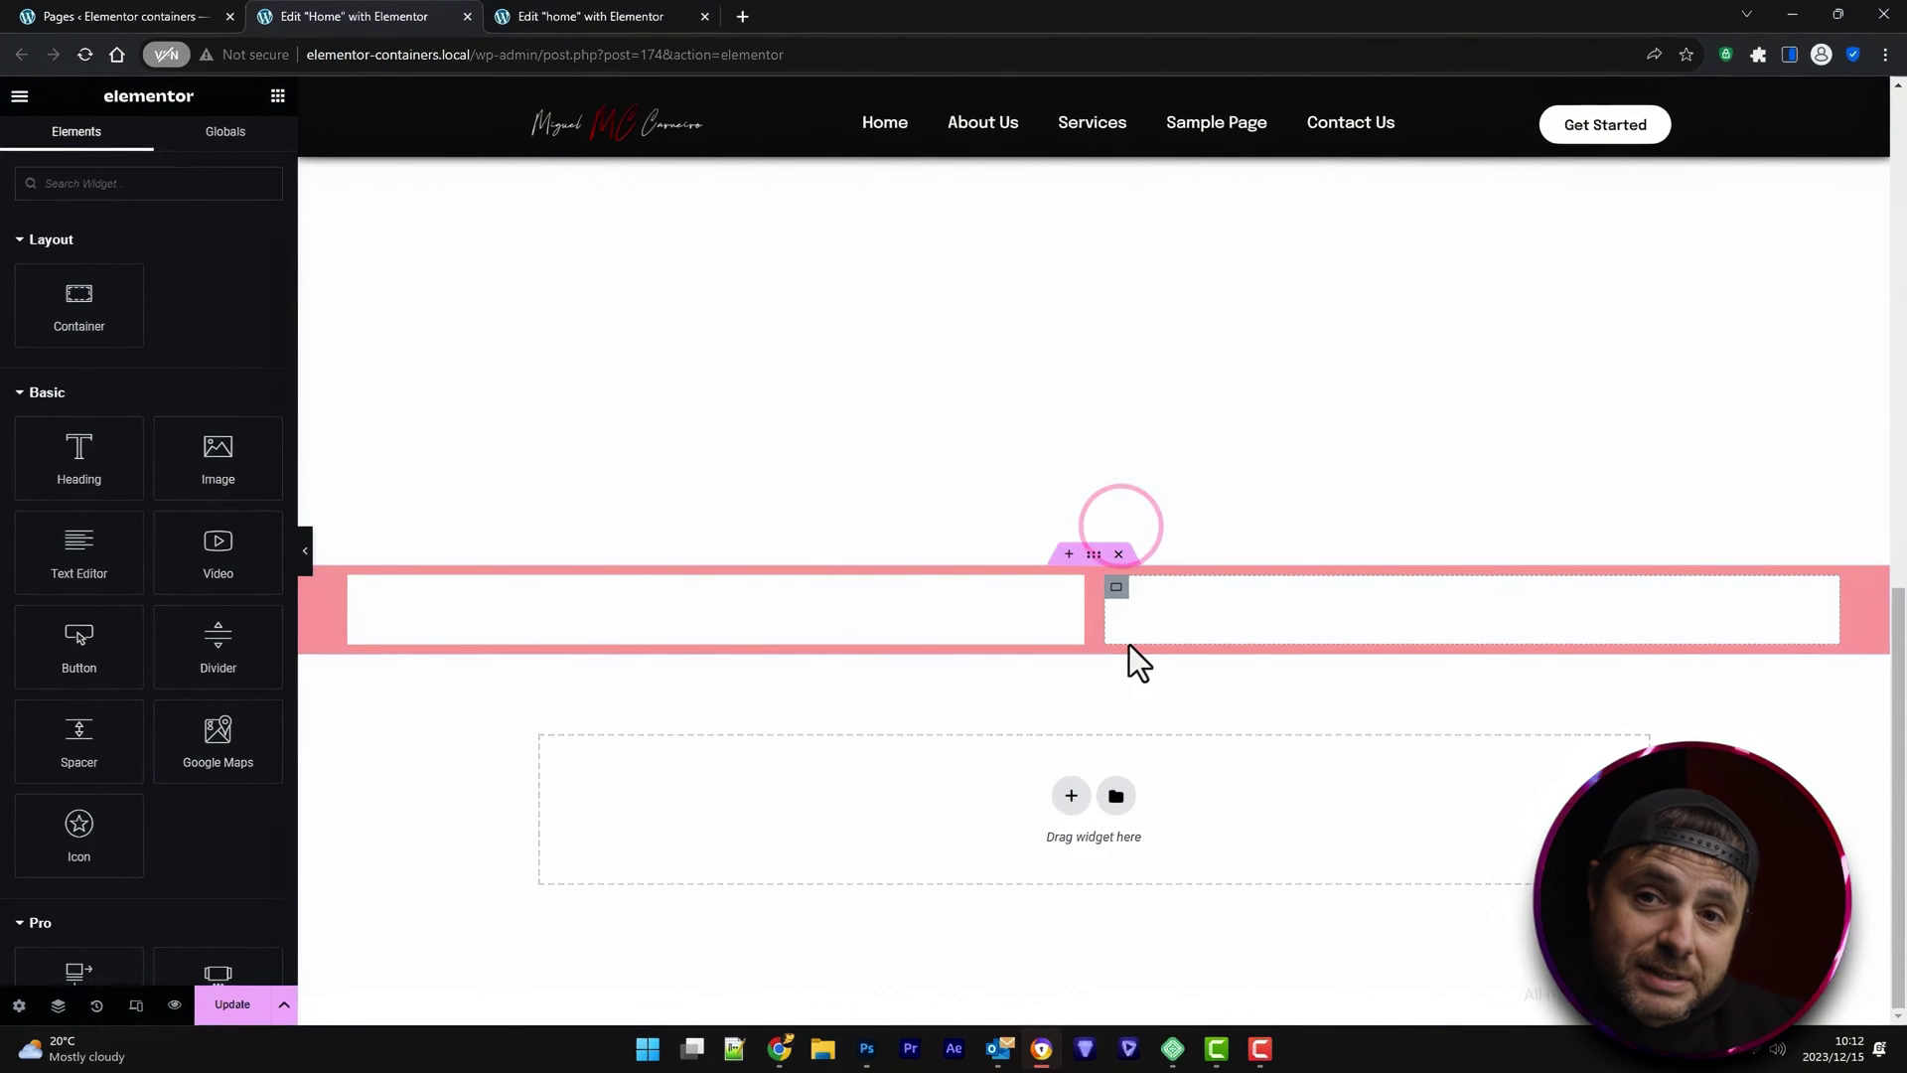
# On the container-based page, add a new container below the pink one and set its content width to Boxed
pyautogui.moveTo(61, 288); pyautogui.dragTo(963, 767)
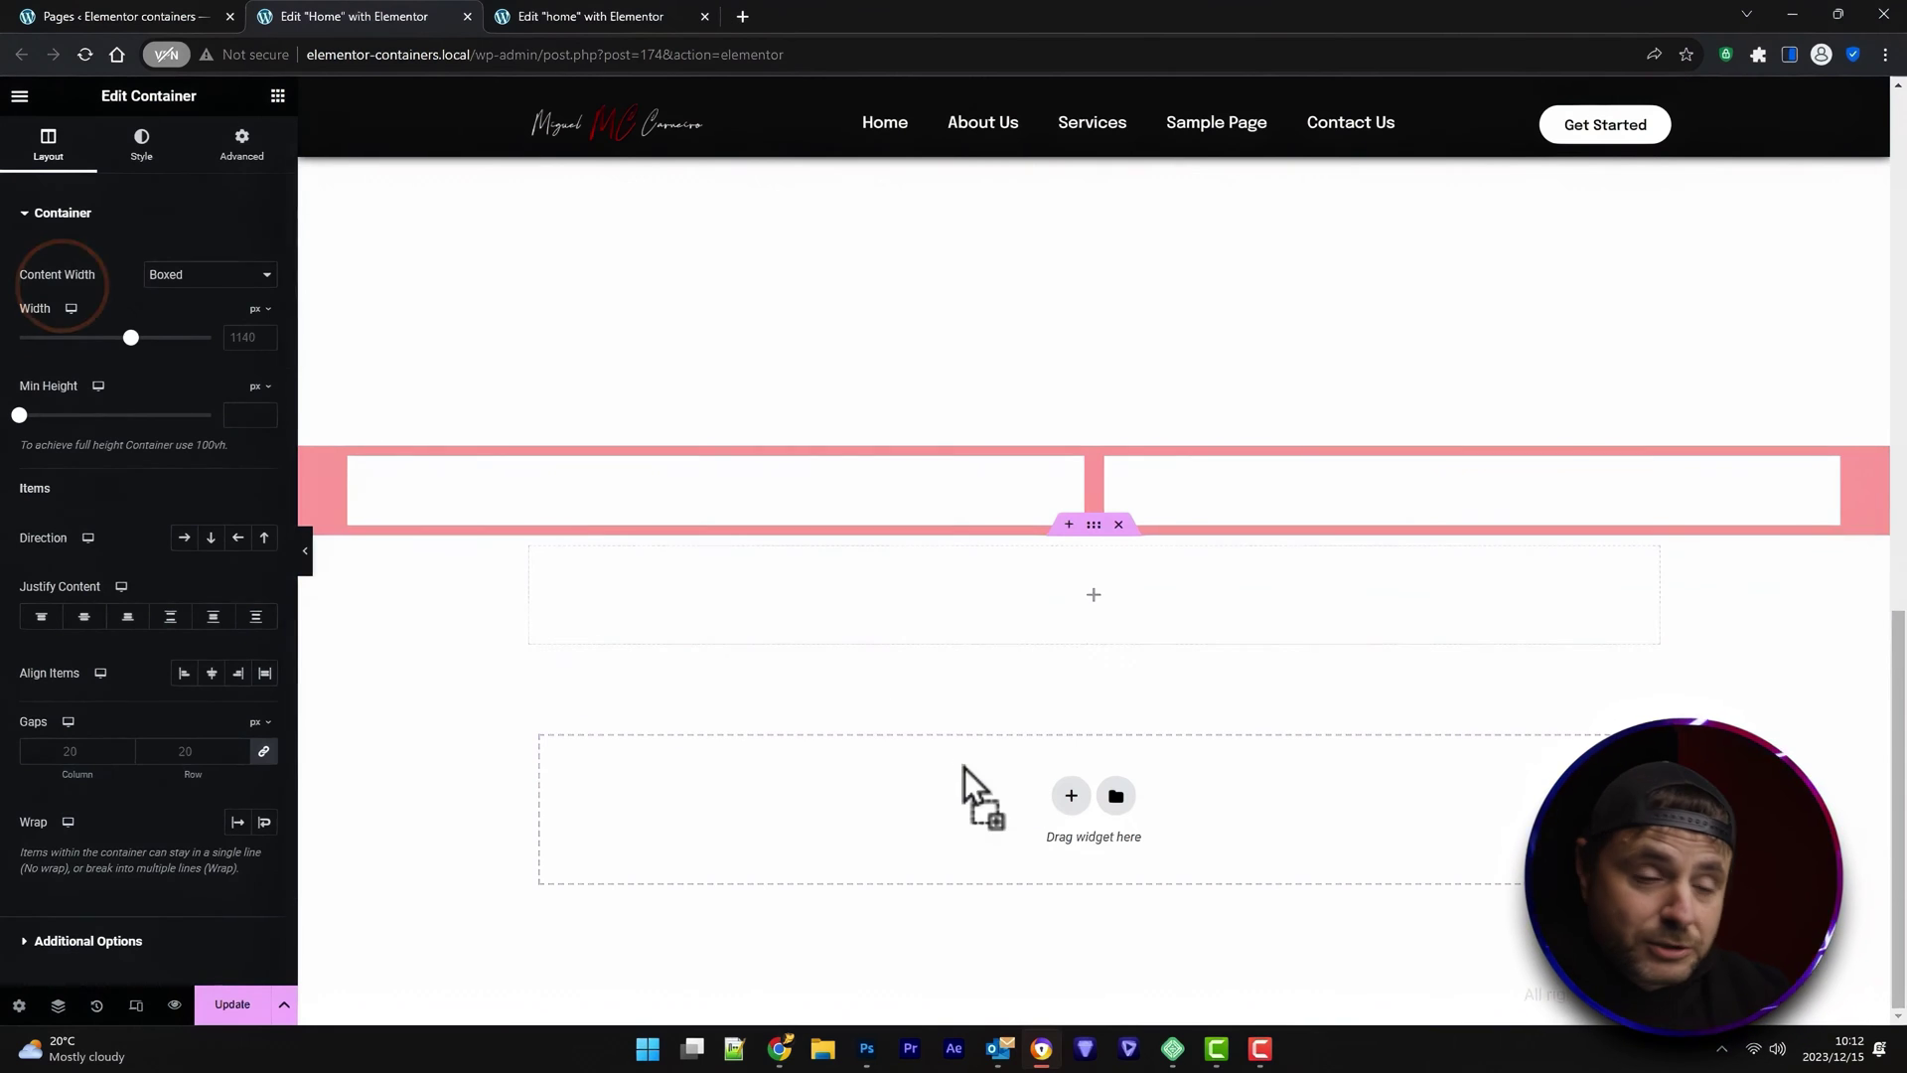
pyautogui.click(161, 279)
pyautogui.click(174, 310)
pyautogui.click(189, 278)
pyautogui.click(191, 293)
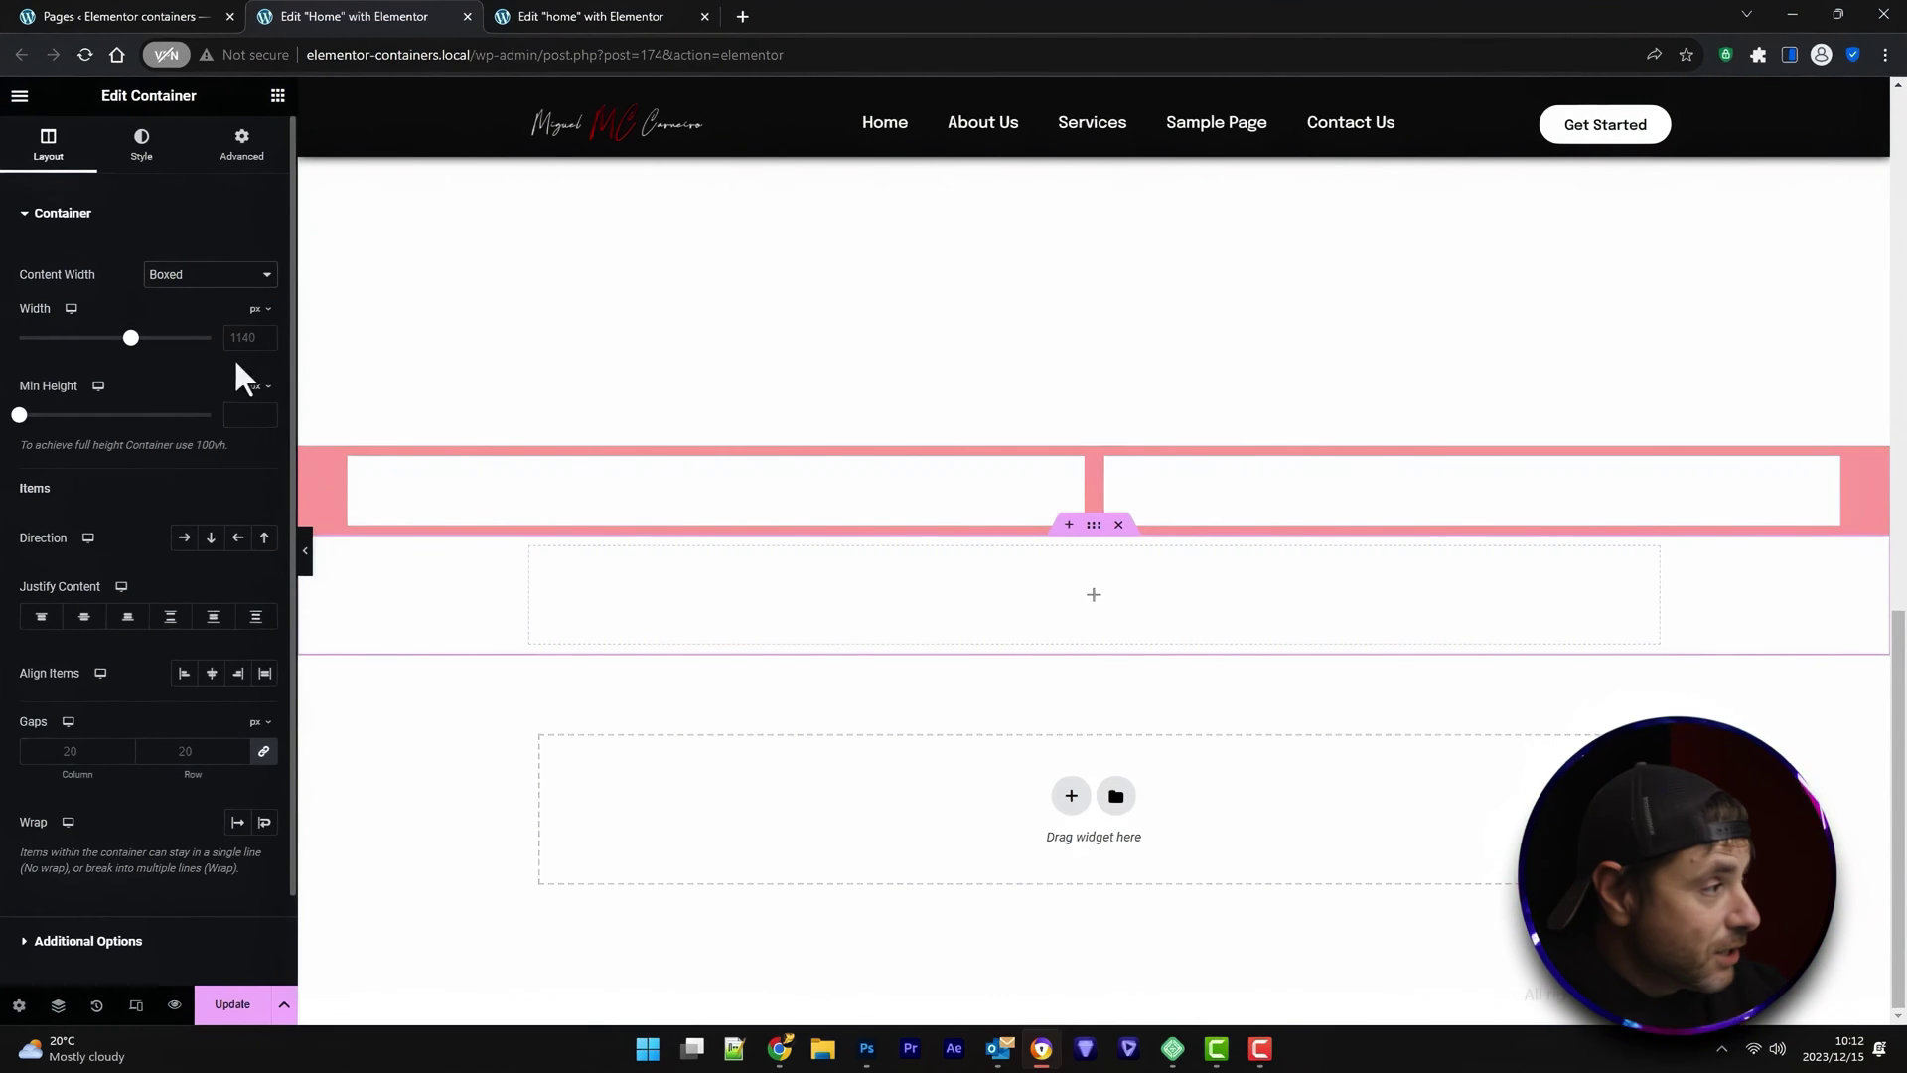
# Switch the new container's desktop width unit to percent and set its mobile portrait width to 90%
pyautogui.click(271, 309)
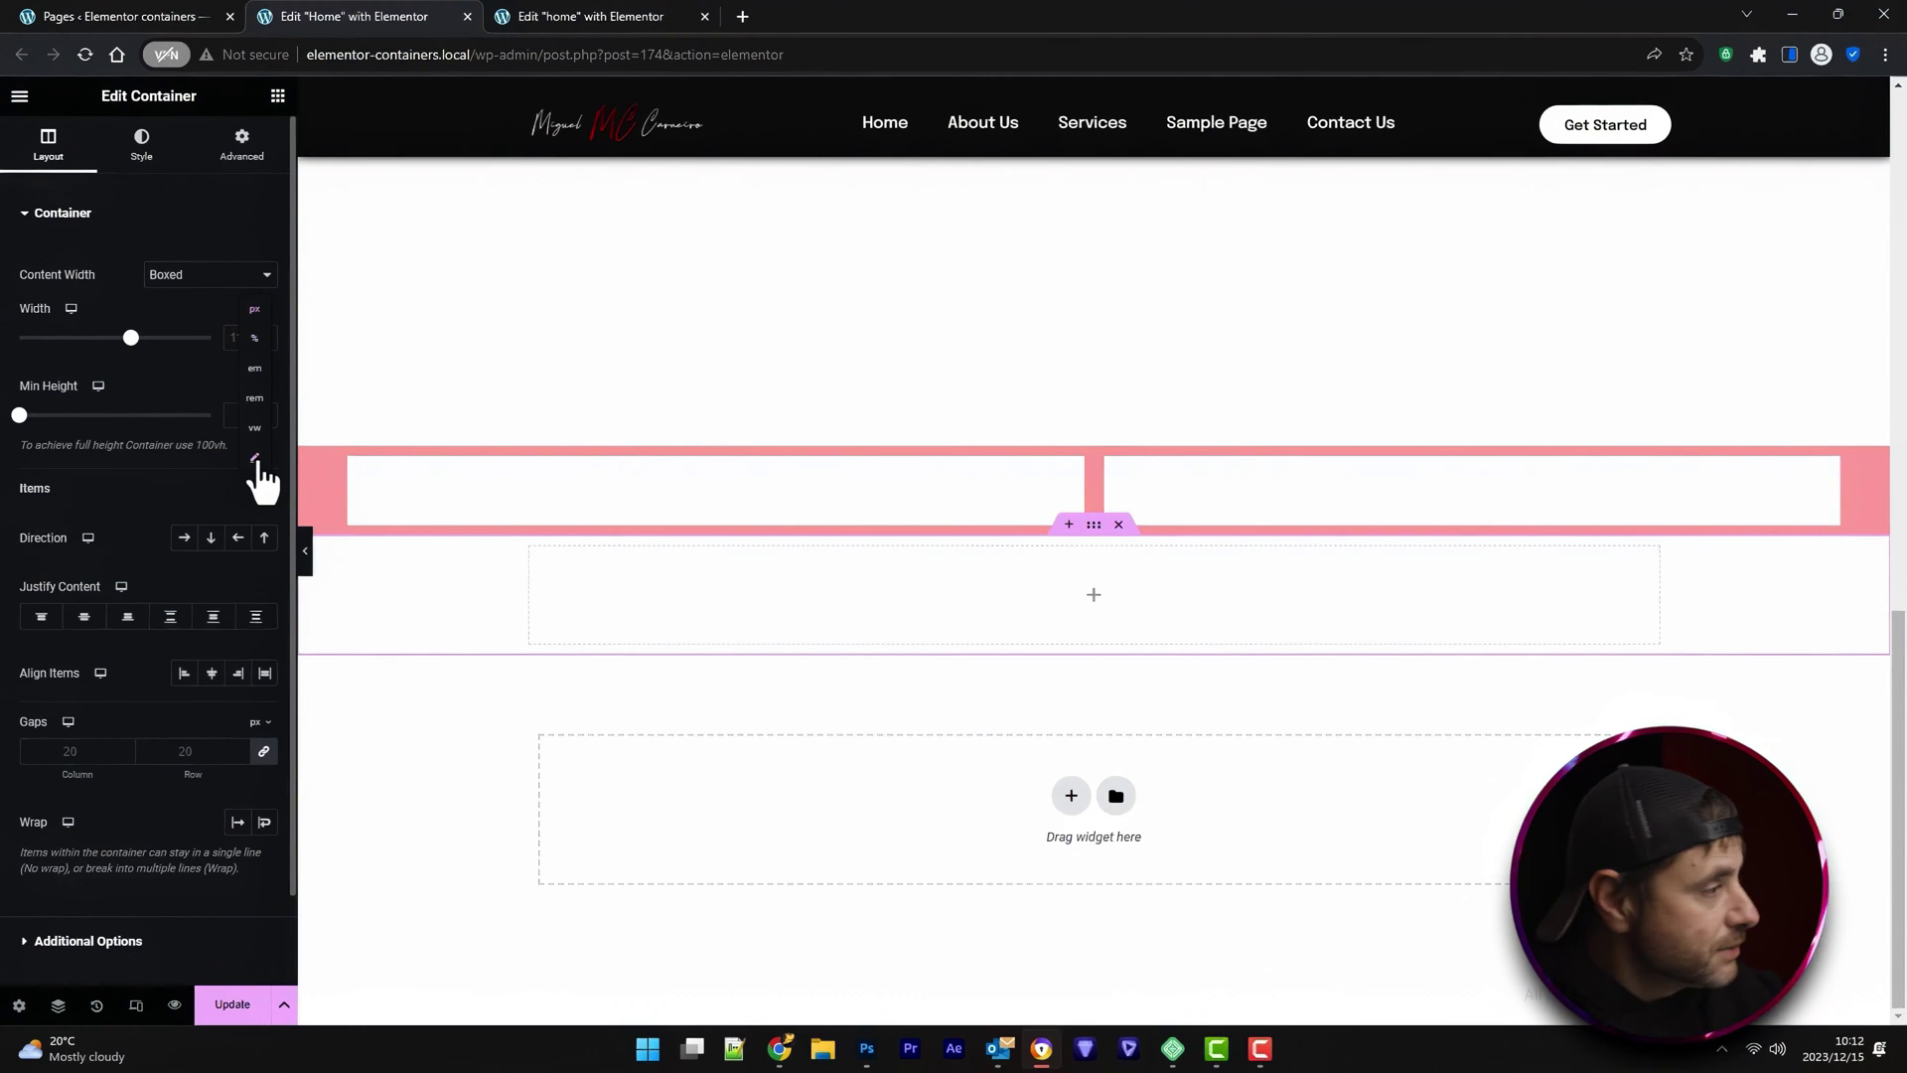
pyautogui.click(241, 340)
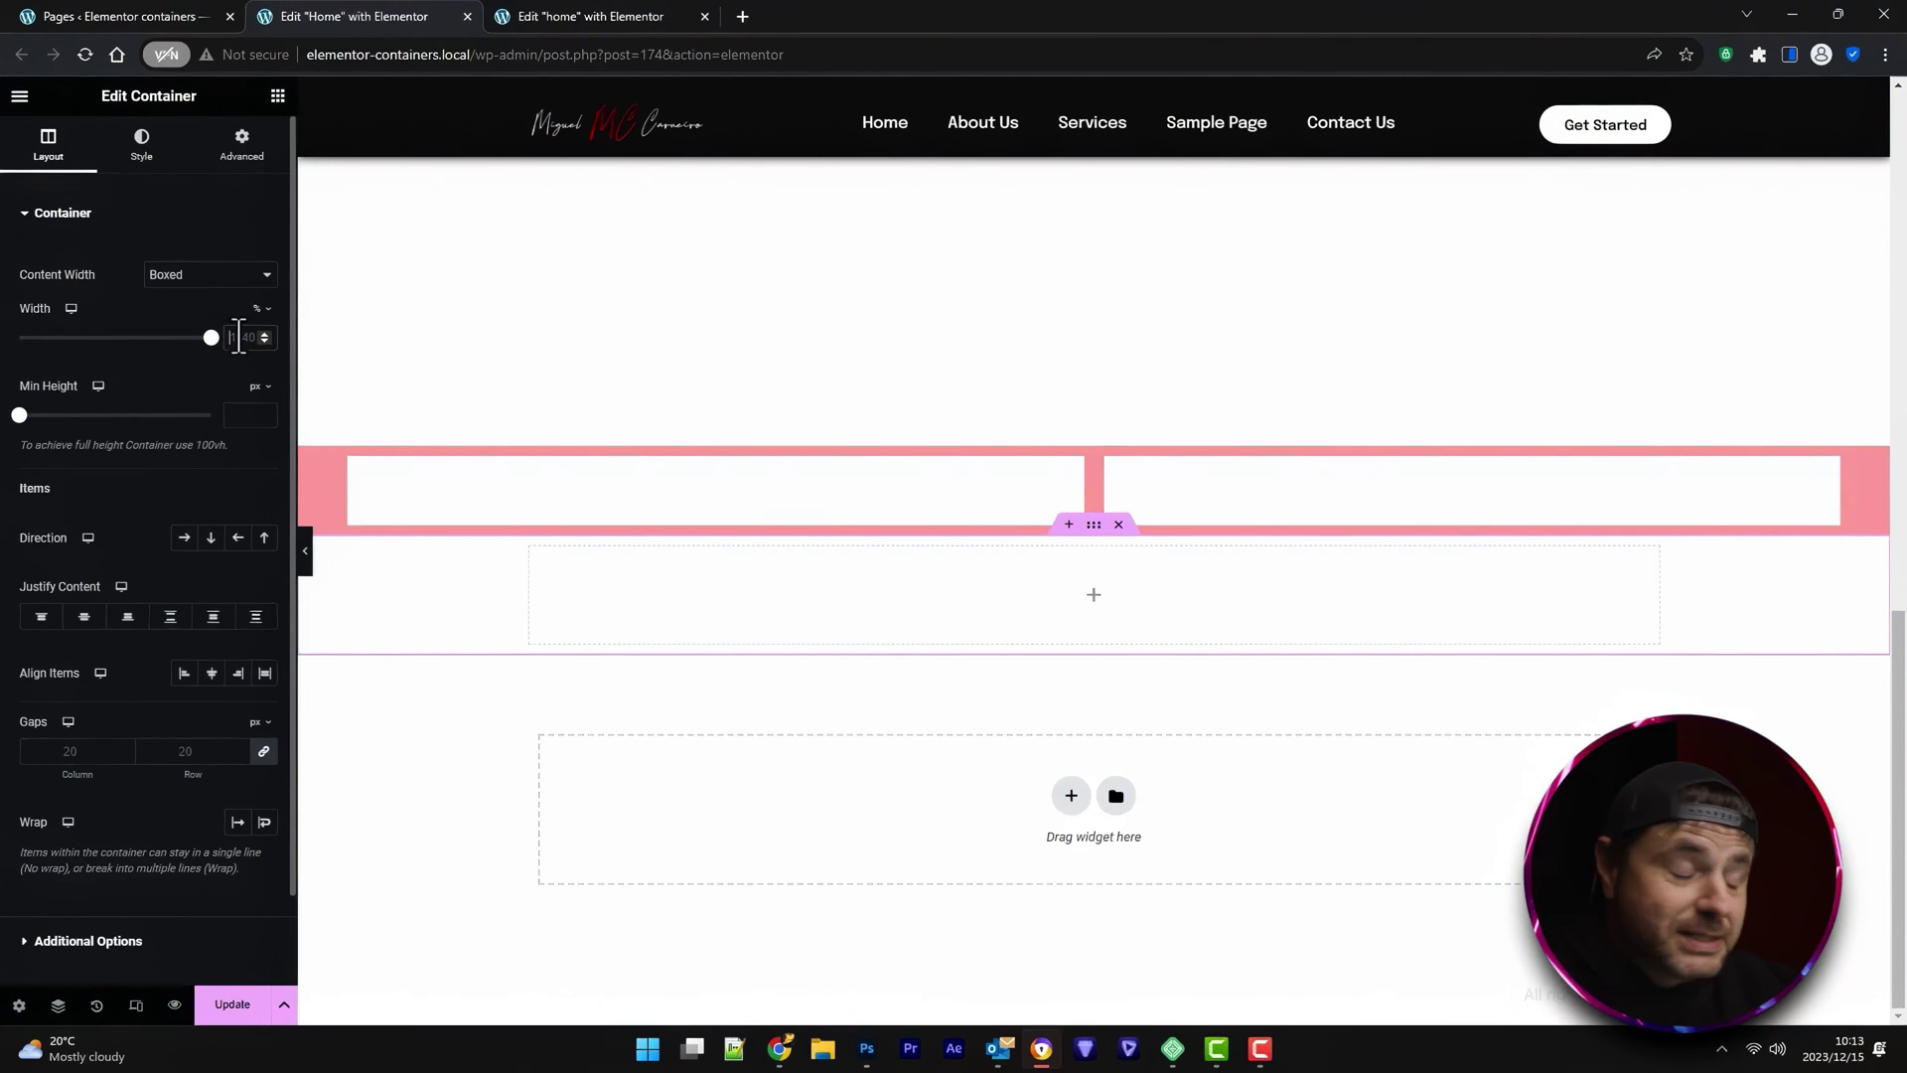
pyautogui.click(71, 308)
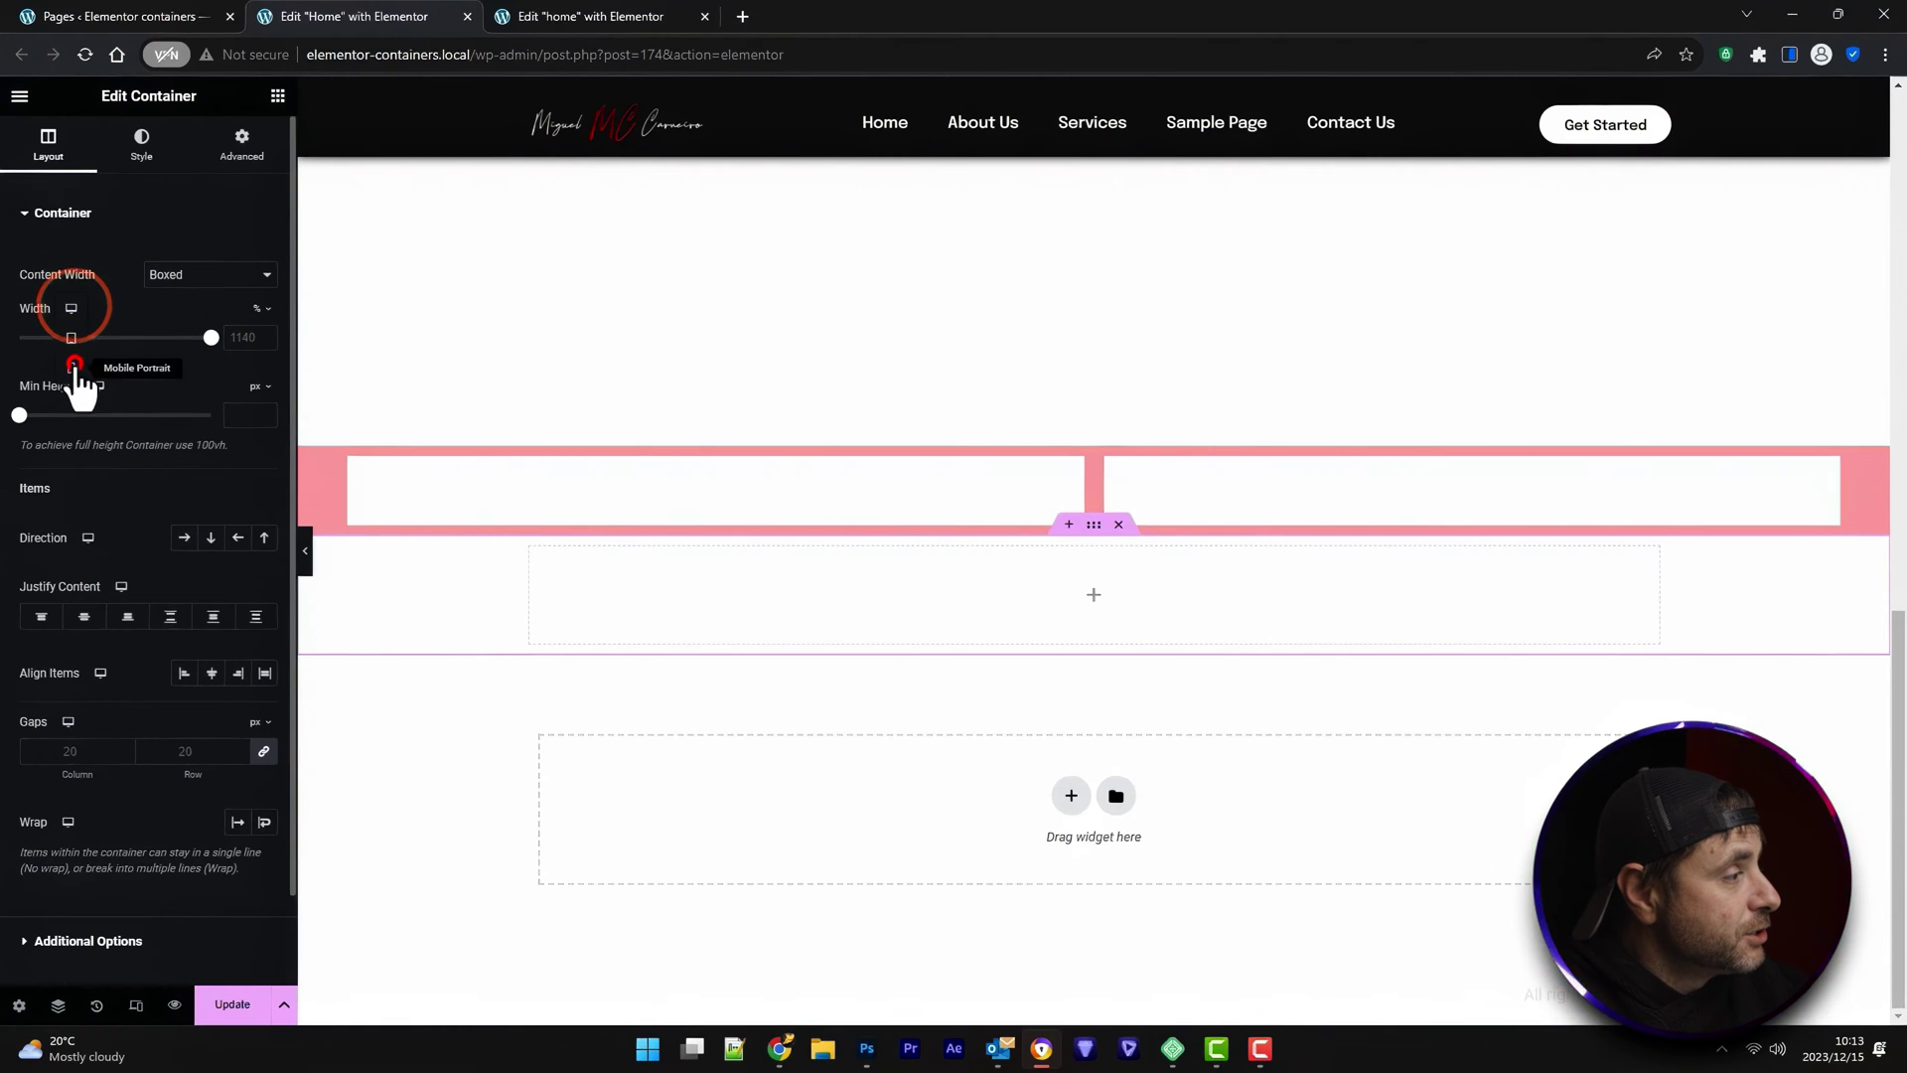
pyautogui.click(70, 361)
pyautogui.click(258, 308)
pyautogui.click(260, 336)
pyautogui.click(231, 338)
pyautogui.write('90')
# Set the new container's width to 85 for the tablet breakpoint
pyautogui.click(71, 307)
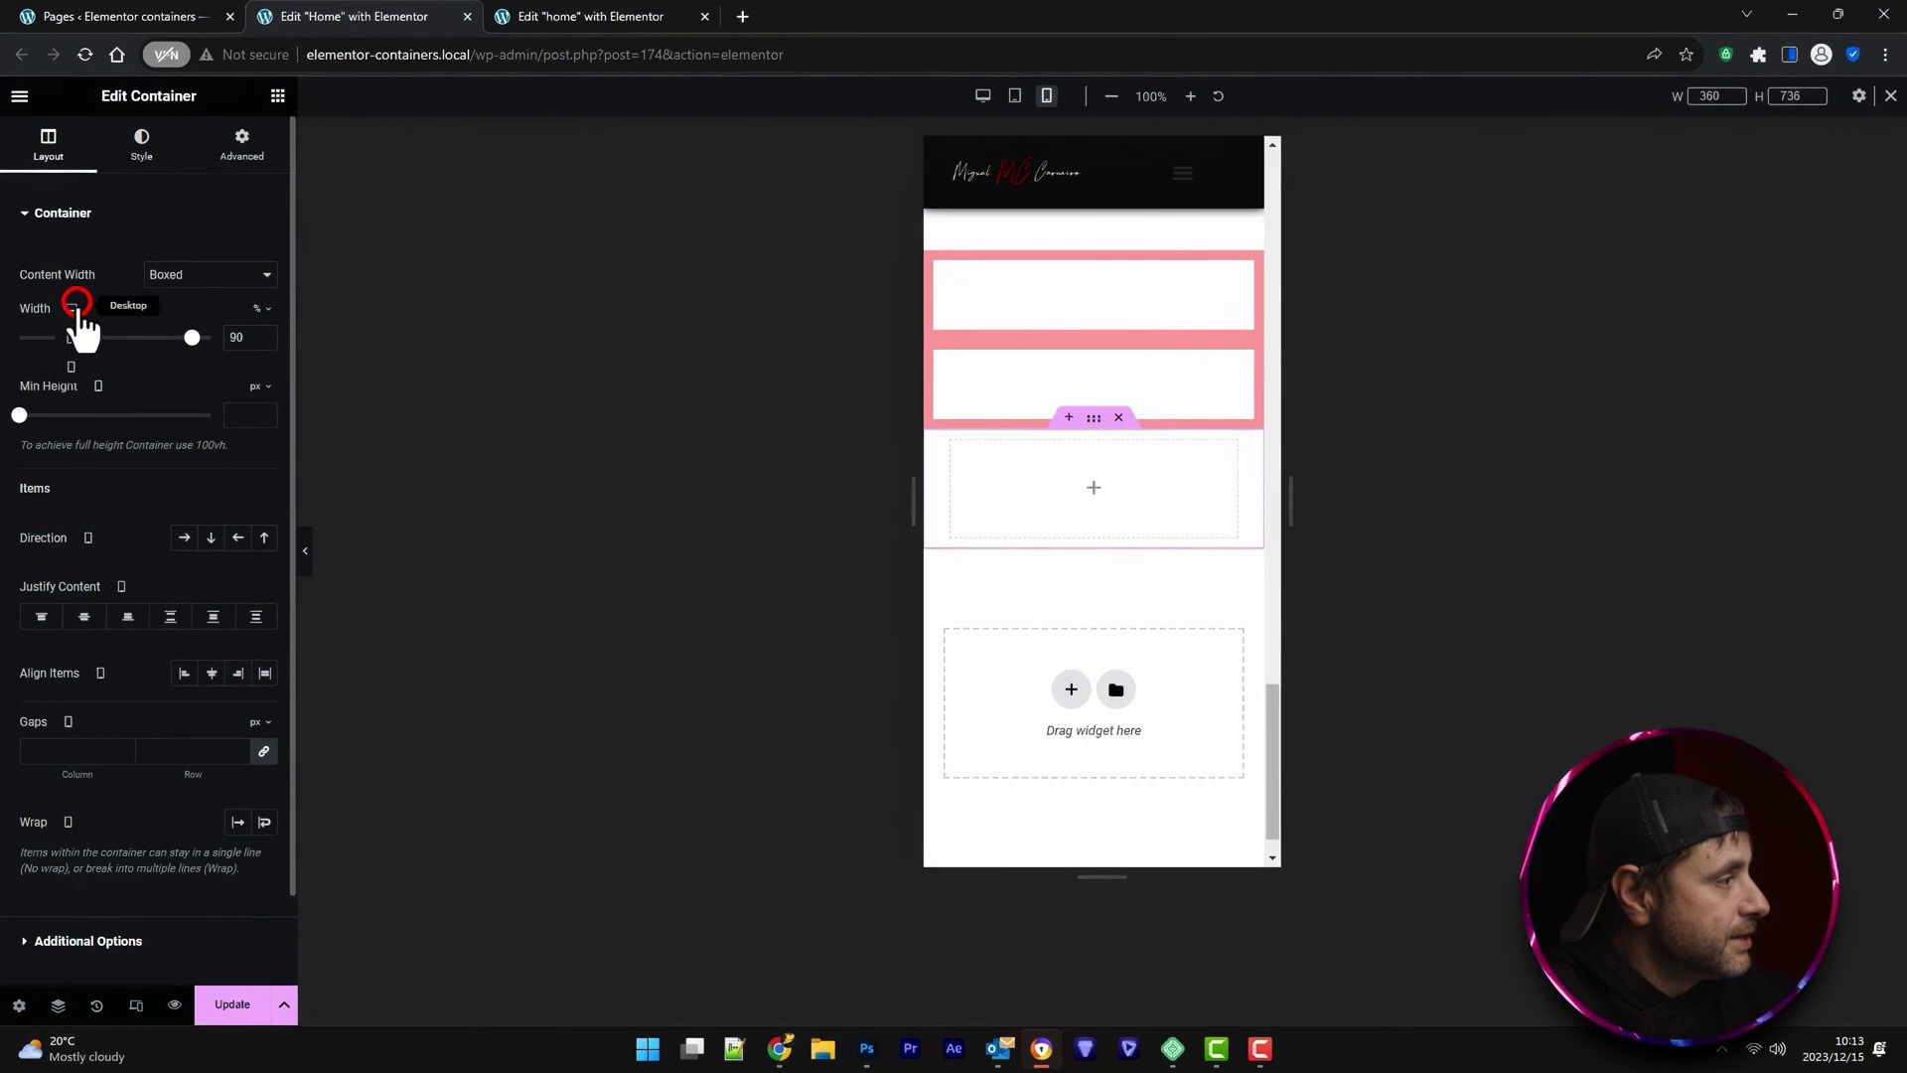
pyautogui.click(76, 336)
pyautogui.click(246, 337)
pyautogui.write('85')
# Return to the desktop breakpoint, switch the container's width unit to pixels and widen it to about 1368 px
pyautogui.click(70, 308)
pyautogui.click(71, 313)
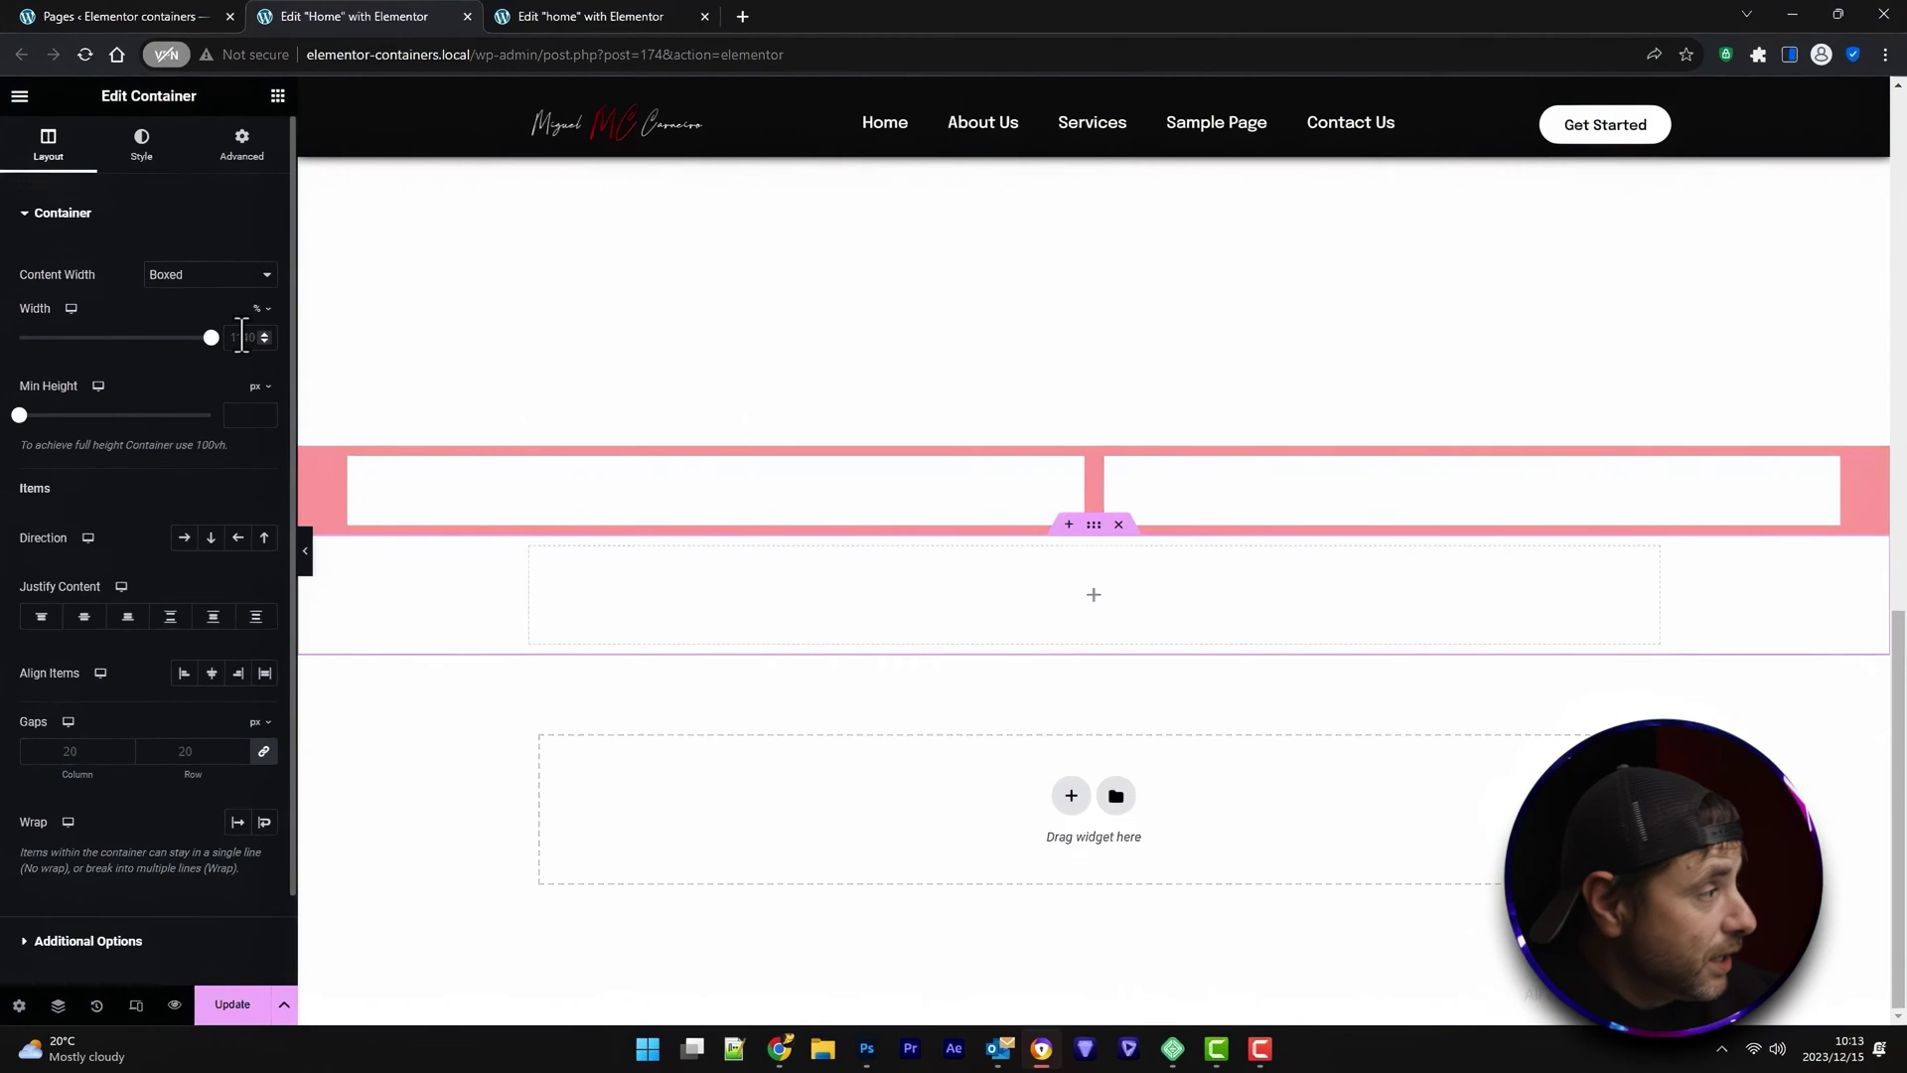
pyautogui.click(263, 309)
pyautogui.click(263, 312)
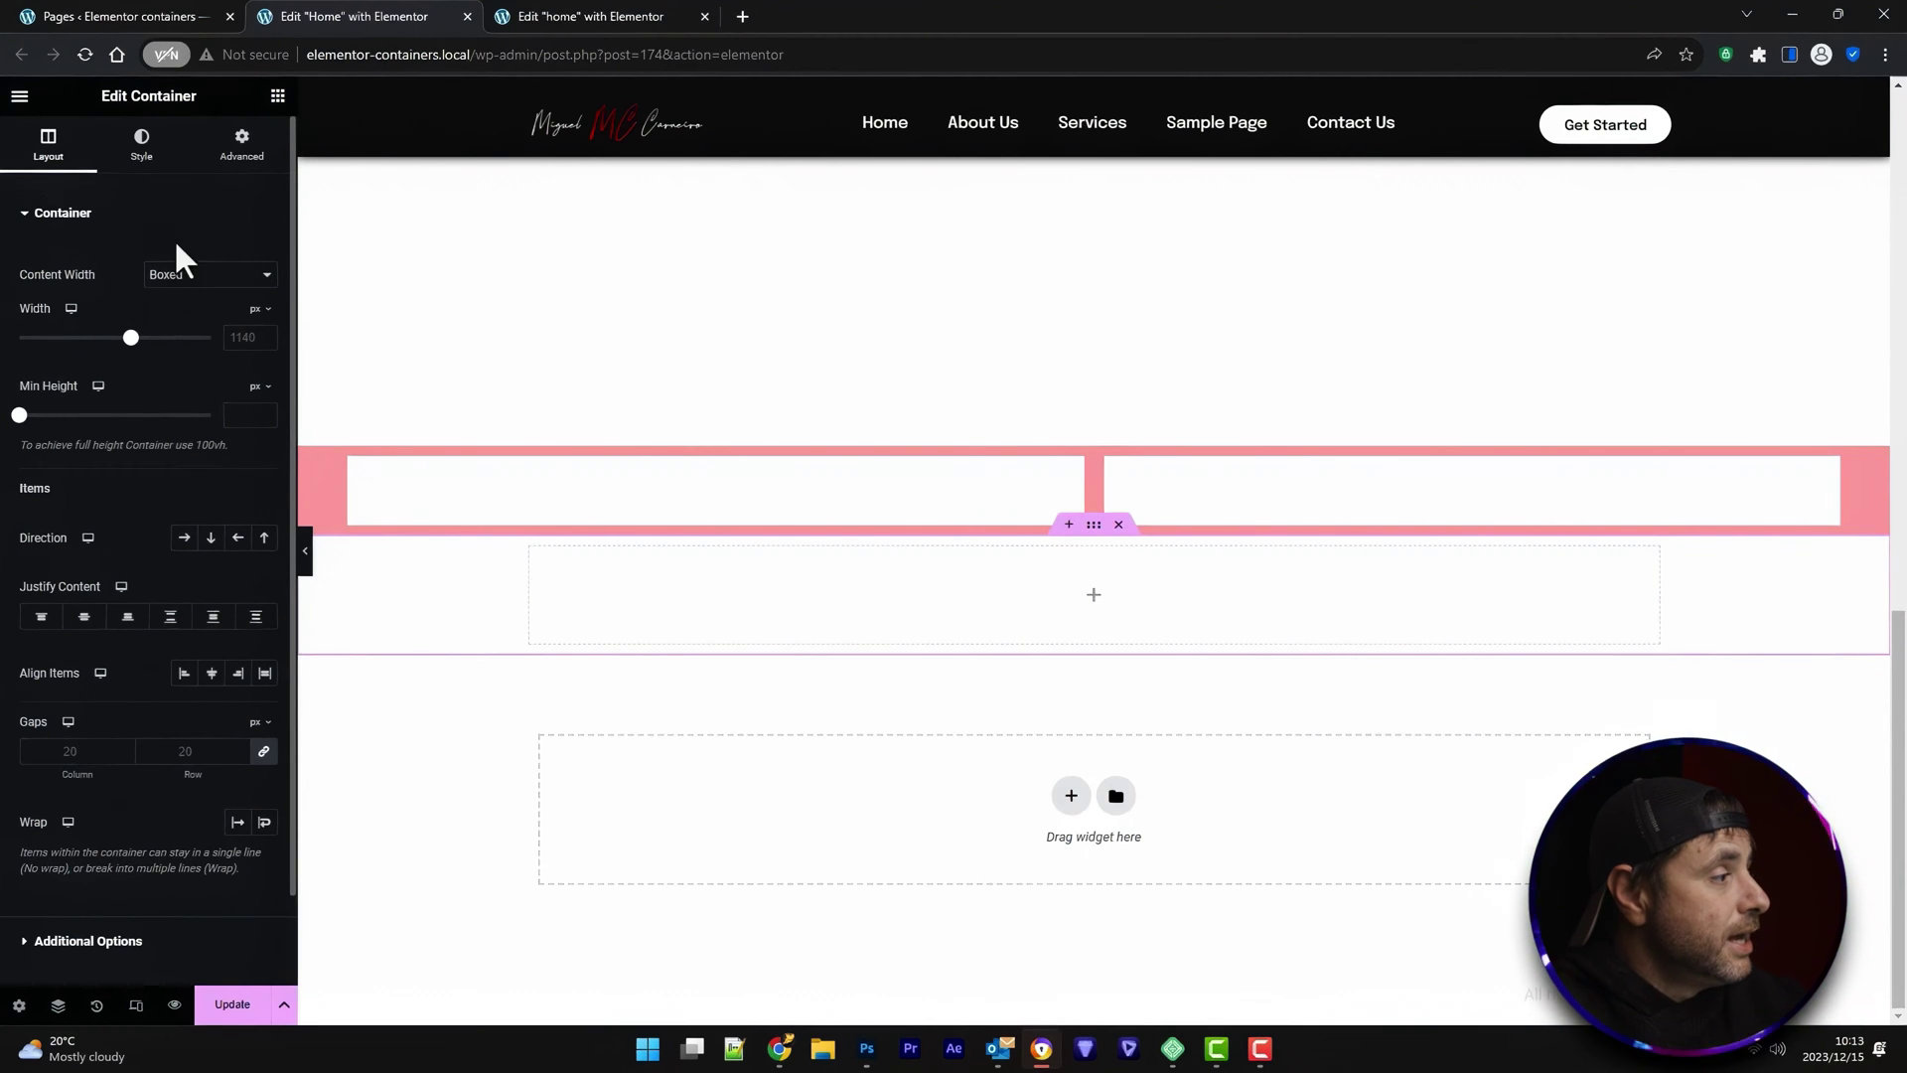
pyautogui.moveTo(131, 337); pyautogui.dragTo(170, 338)
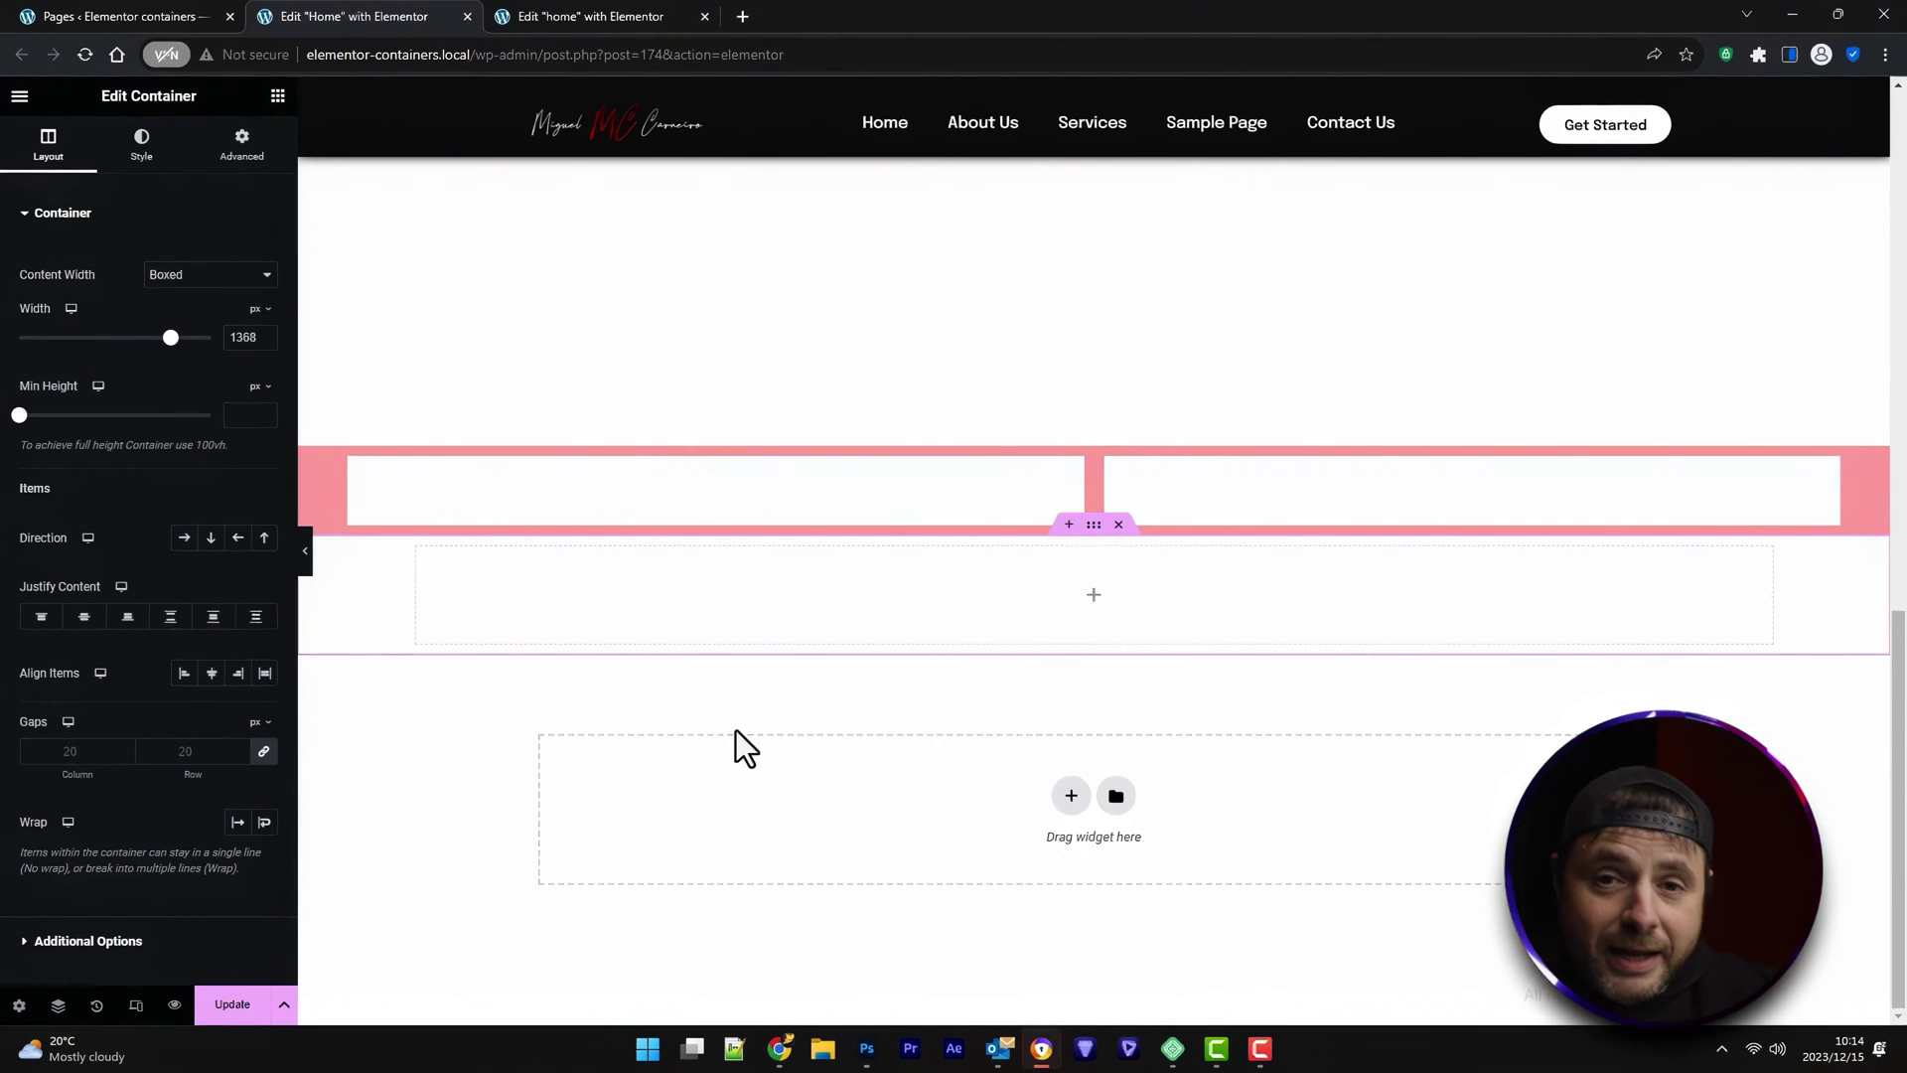
# Give the new container a solid dark grey classic background colour
pyautogui.click(1094, 524)
pyautogui.click(241, 144)
pyautogui.click(159, 149)
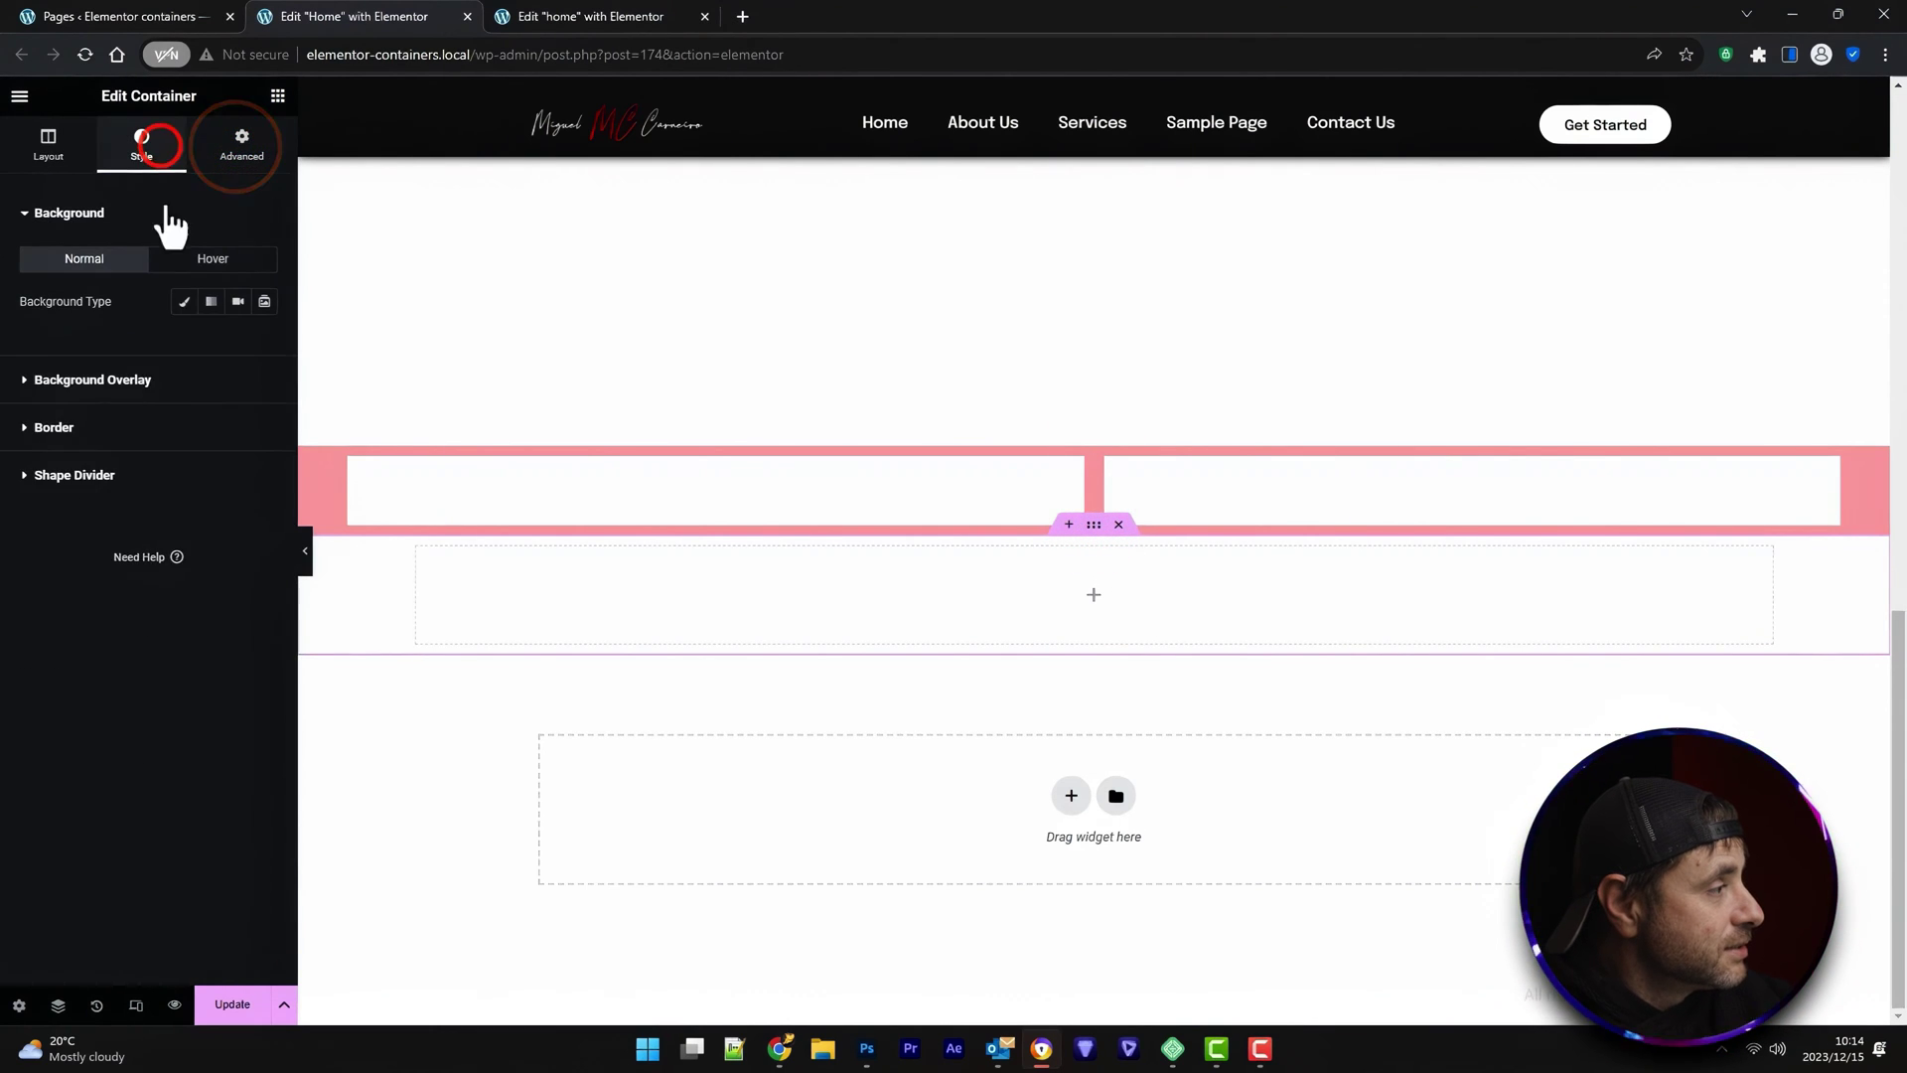
pyautogui.click(185, 301)
pyautogui.click(256, 342)
pyautogui.moveTo(220, 434); pyautogui.dragTo(153, 538)
pyautogui.click(873, 779)
# Narrow the grey container's boxed width to about 1283 px and further to about 782 px
pyautogui.click(47, 139)
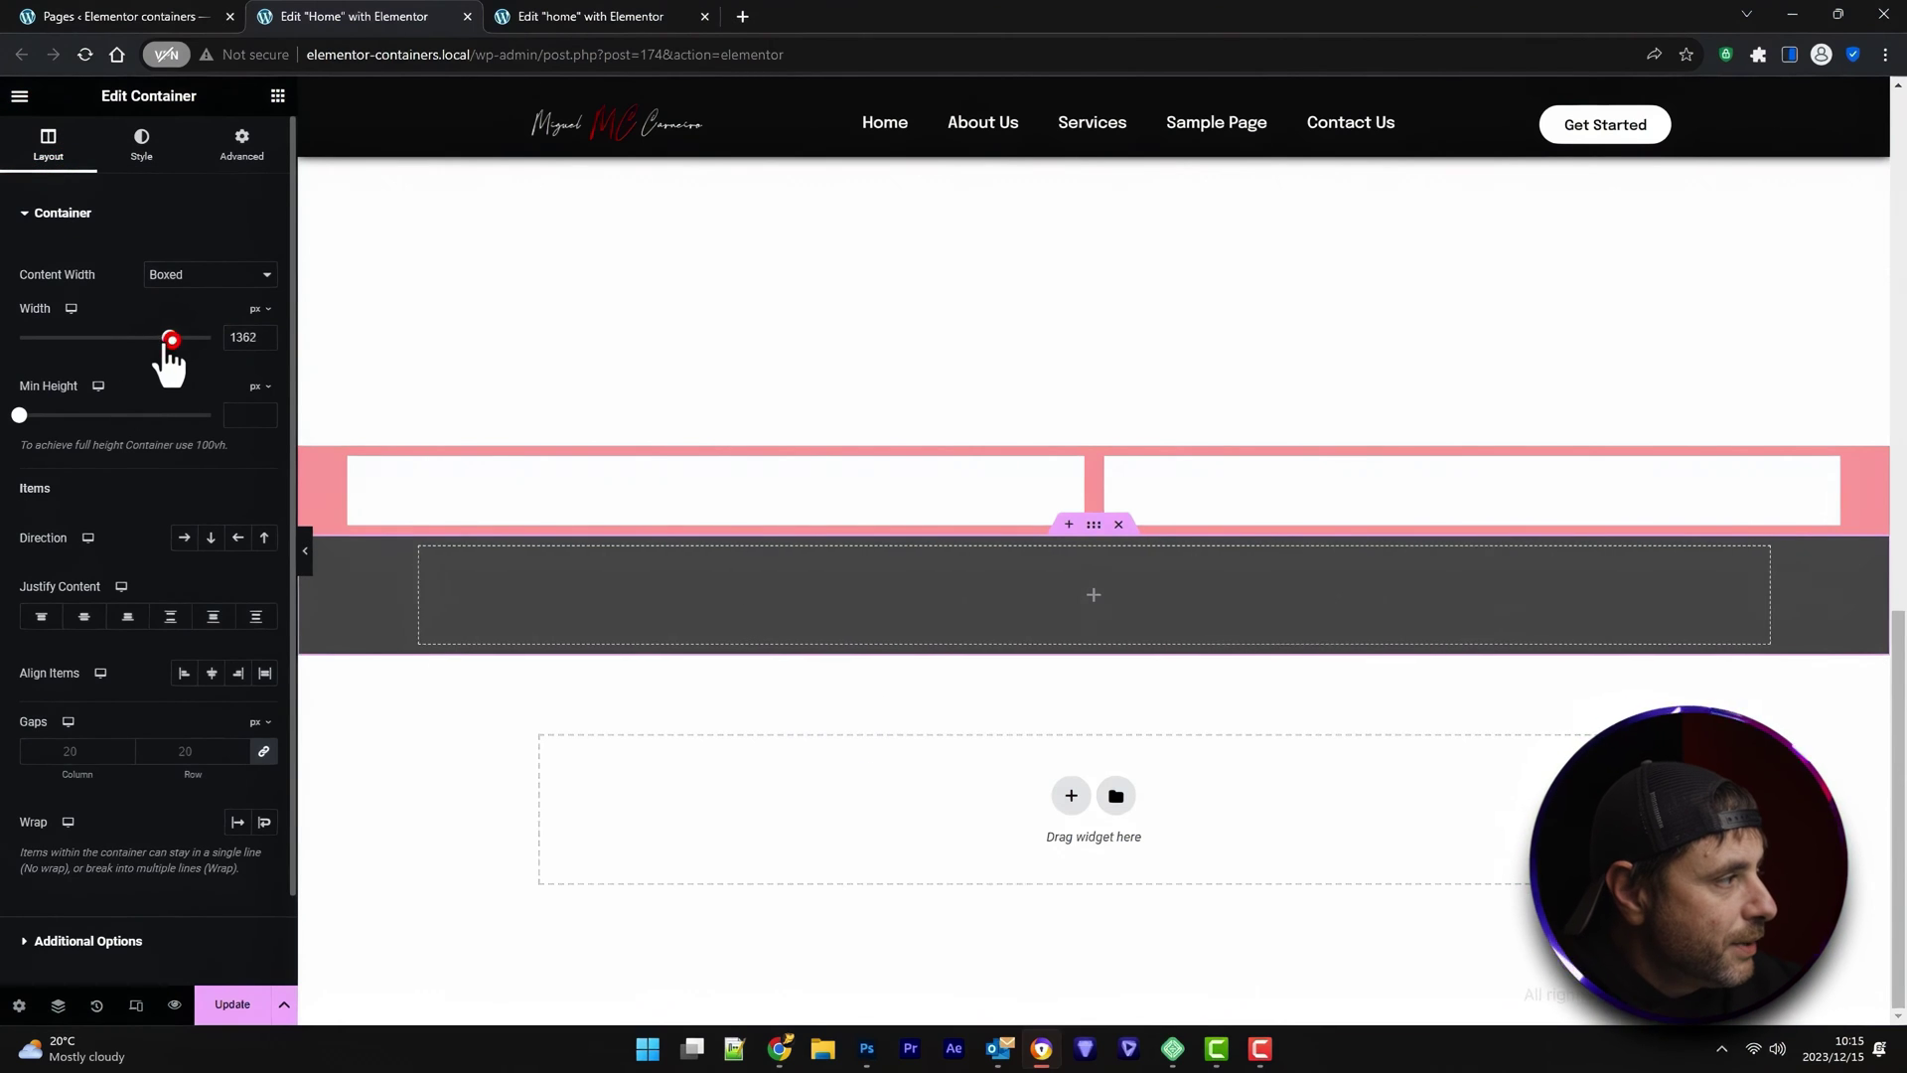
pyautogui.moveTo(170, 338); pyautogui.dragTo(156, 338)
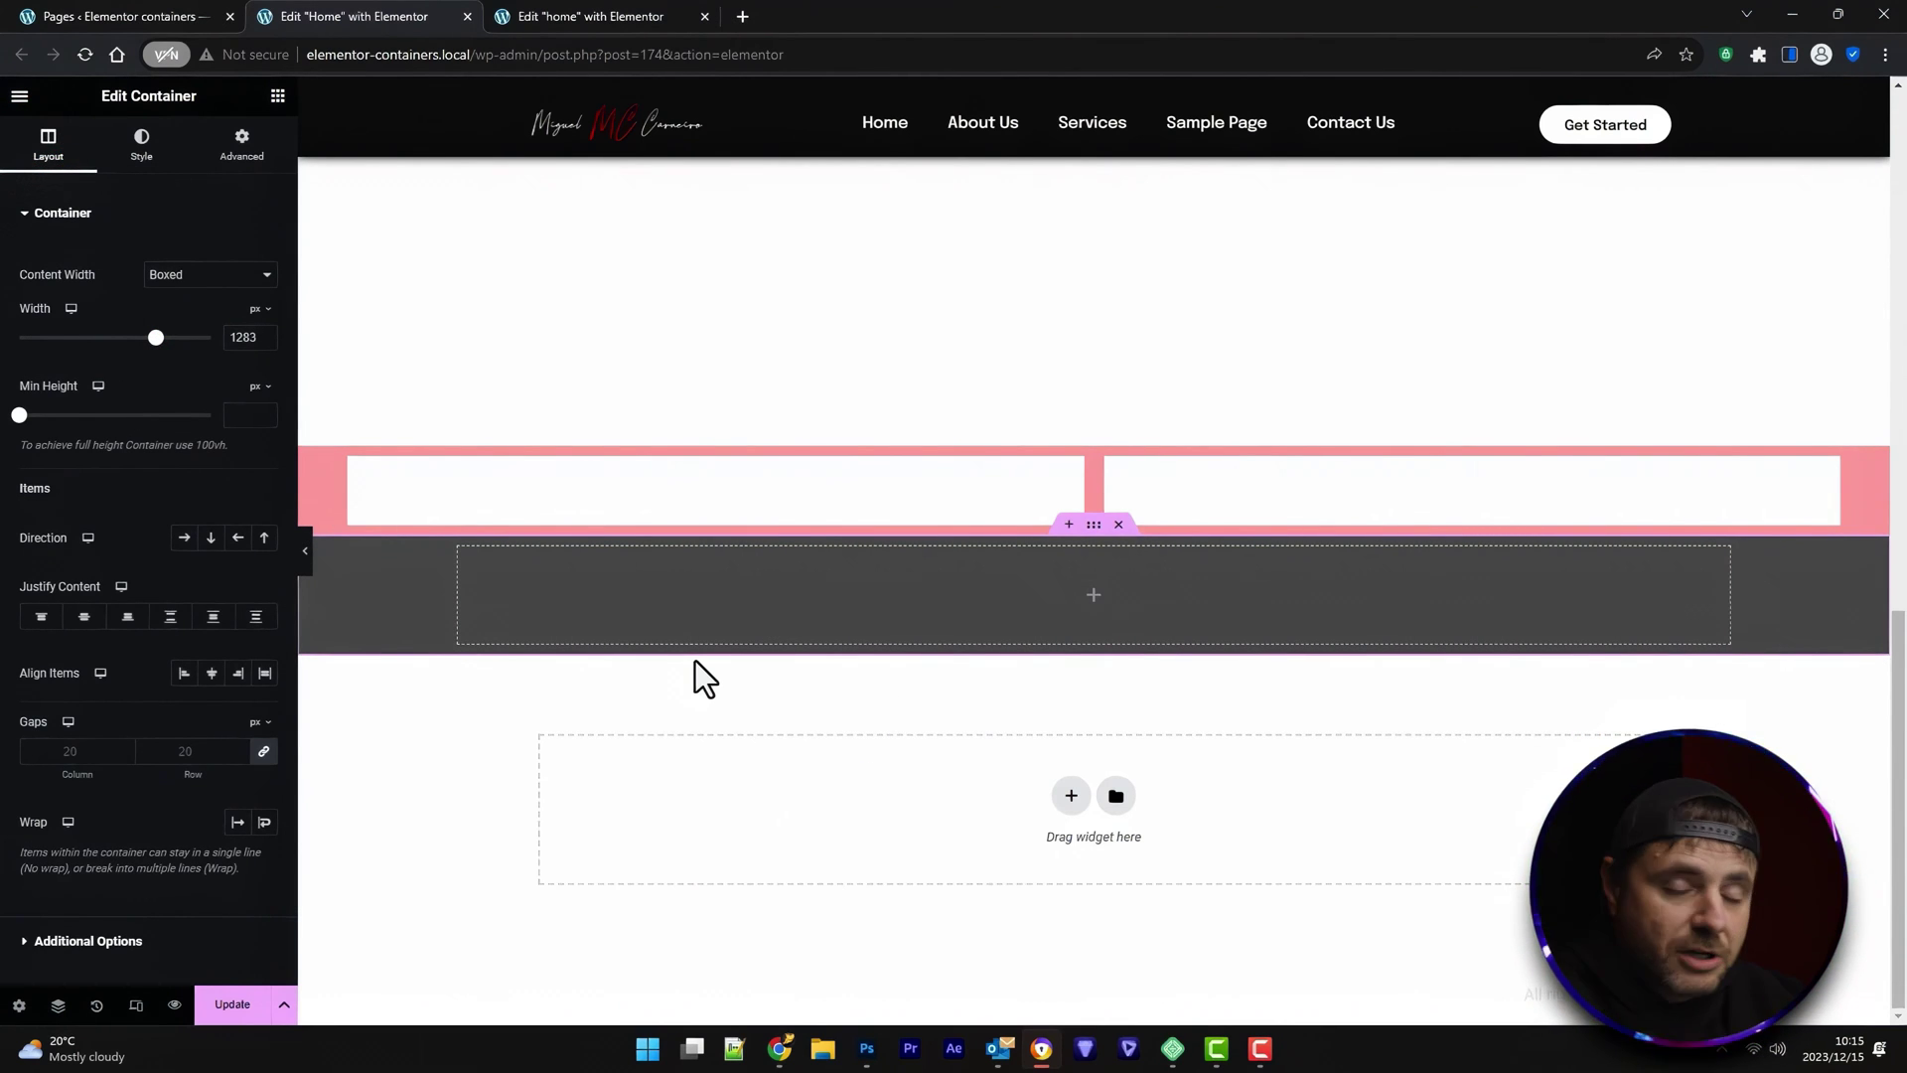
pyautogui.moveTo(156, 338); pyautogui.dragTo(74, 336)
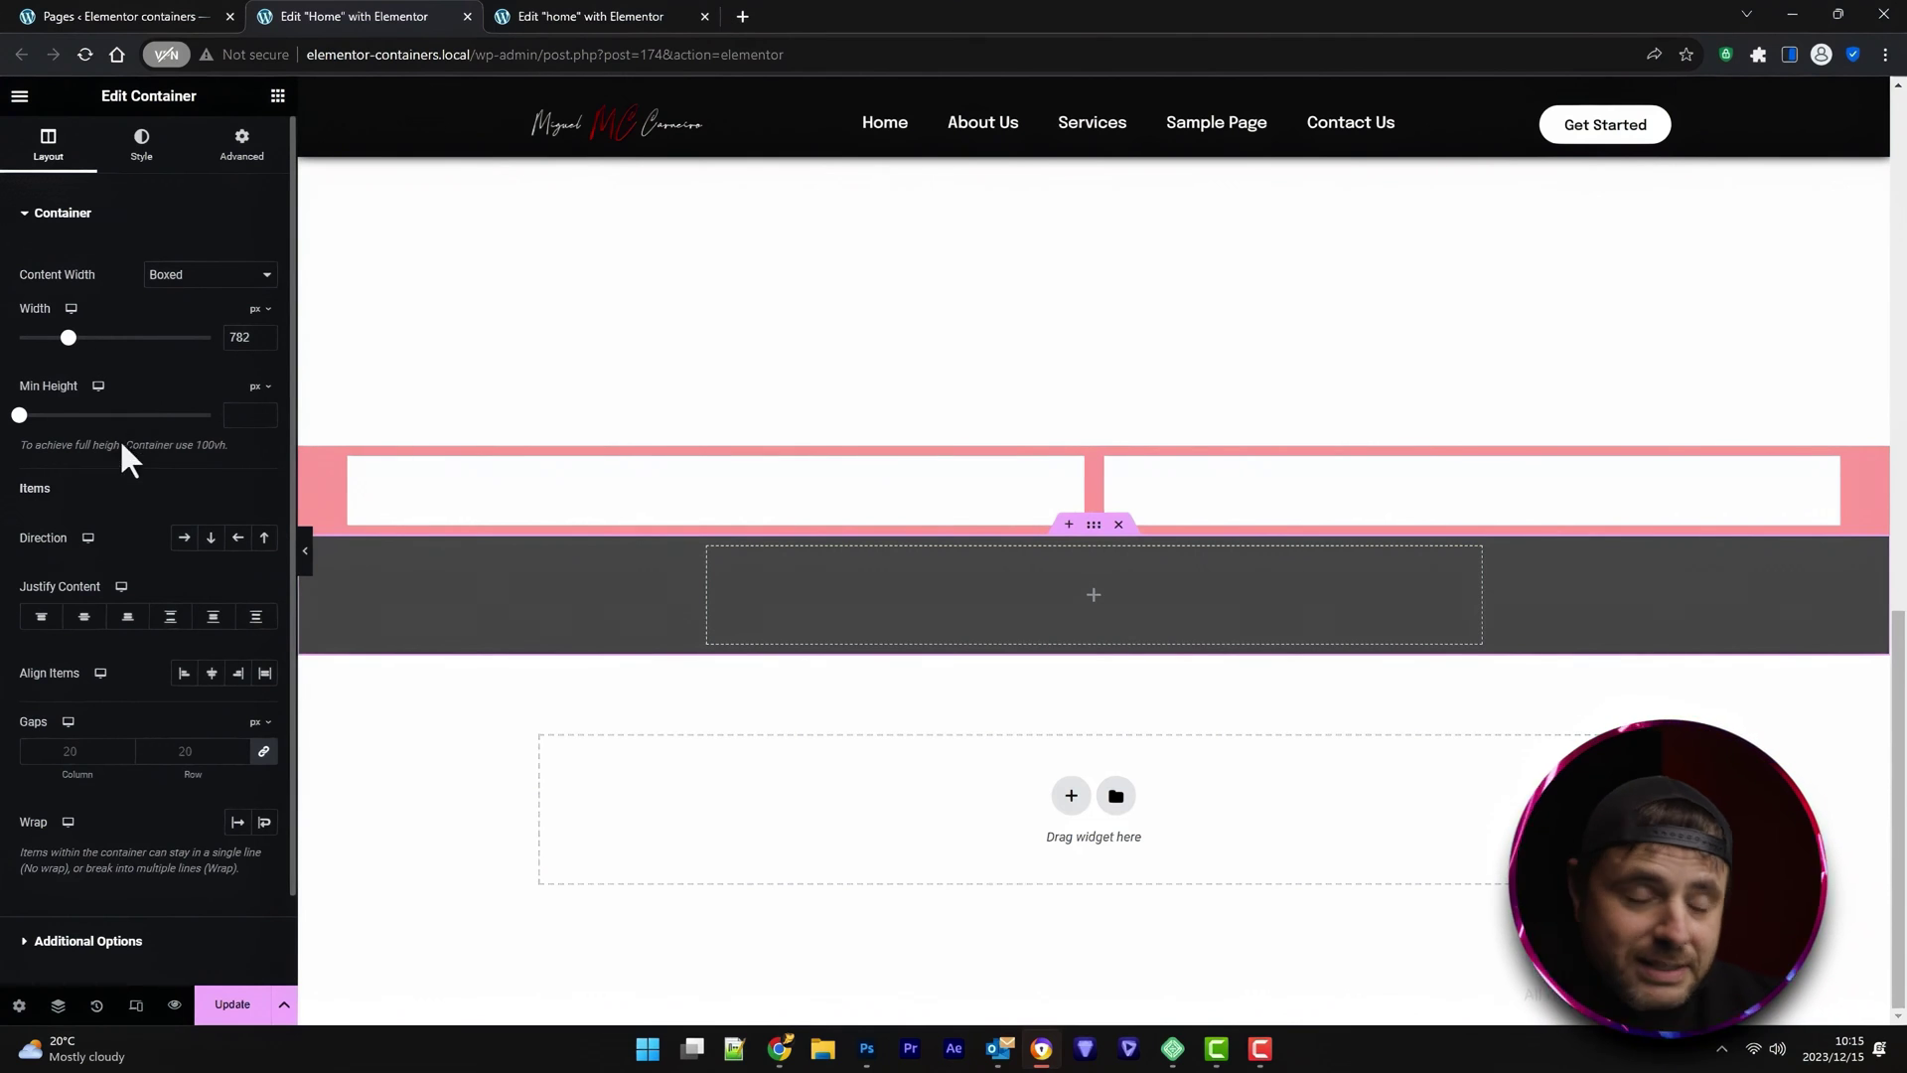
# Enter an exact boxed width of 500 px for the grey container, and reduce it to 200 px
pyautogui.doubleClick(228, 334)
pyautogui.write('500')
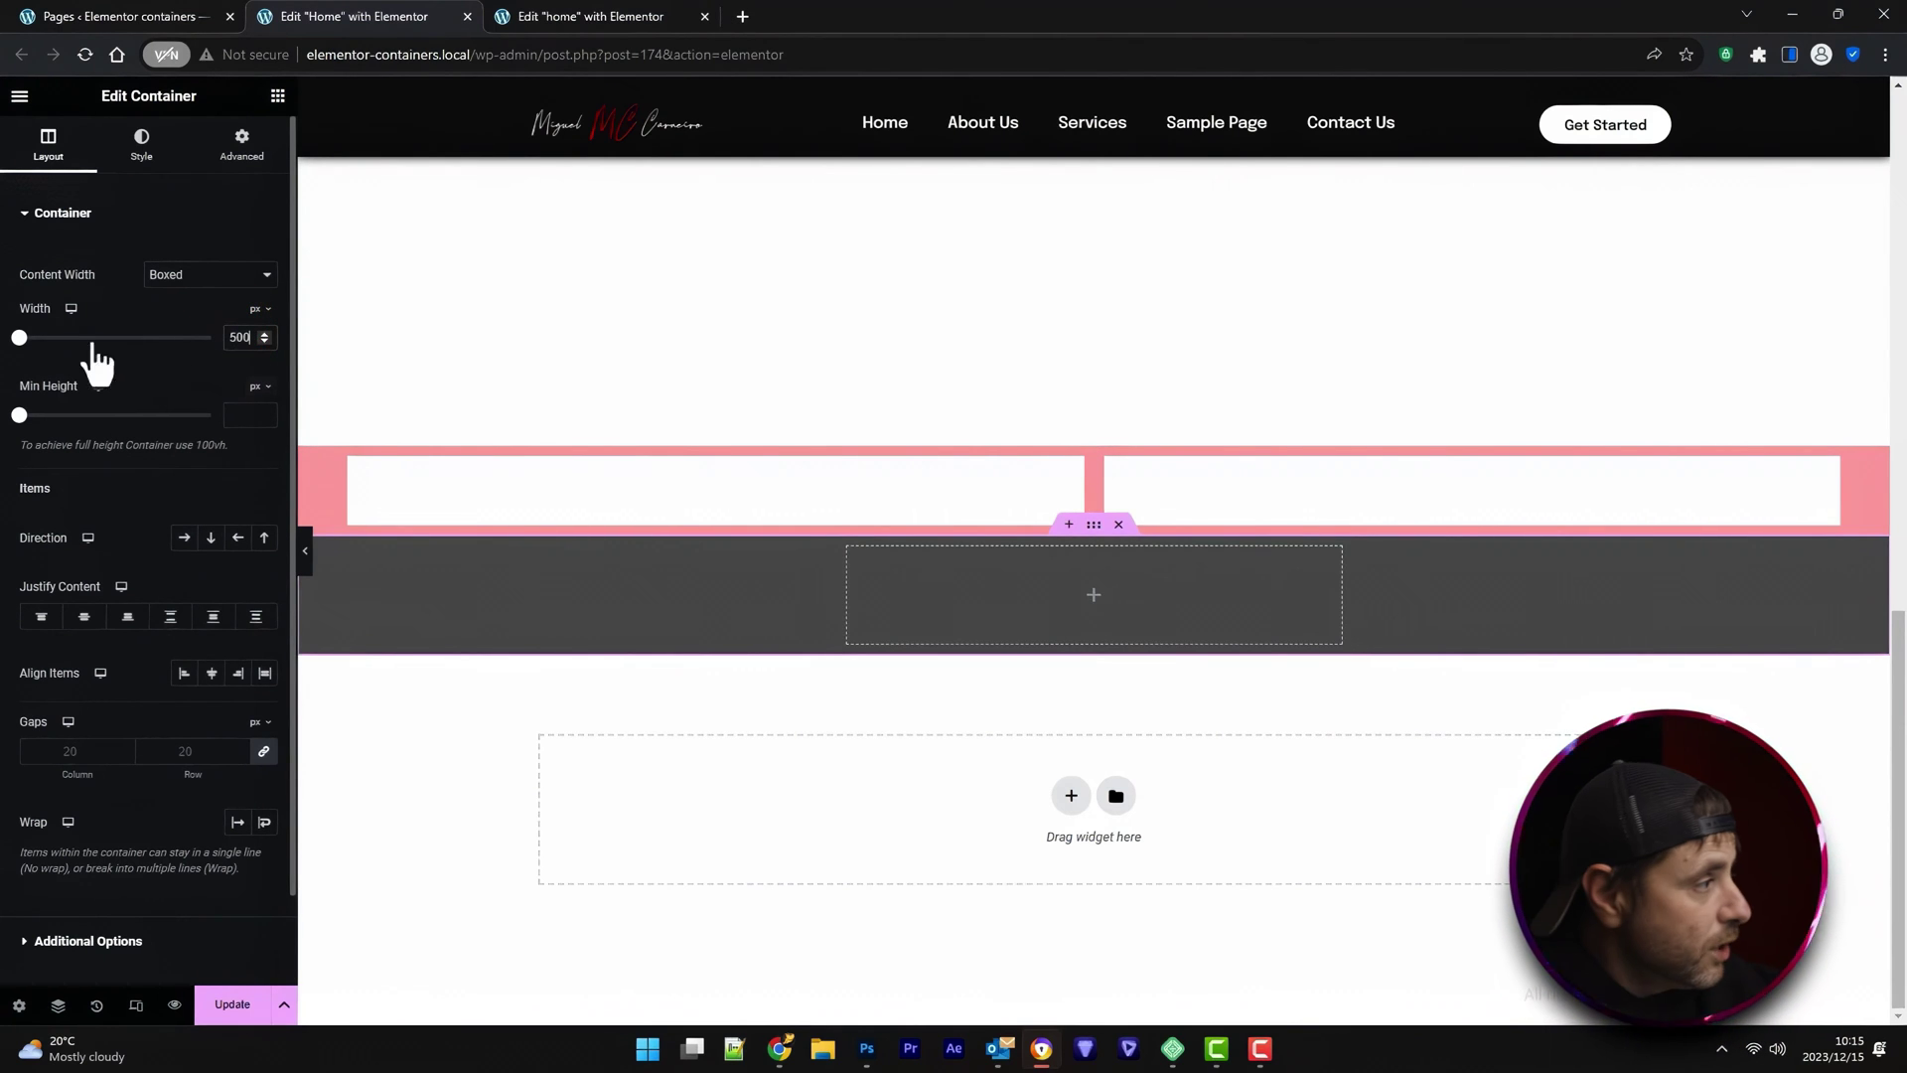
pyautogui.click(19, 337)
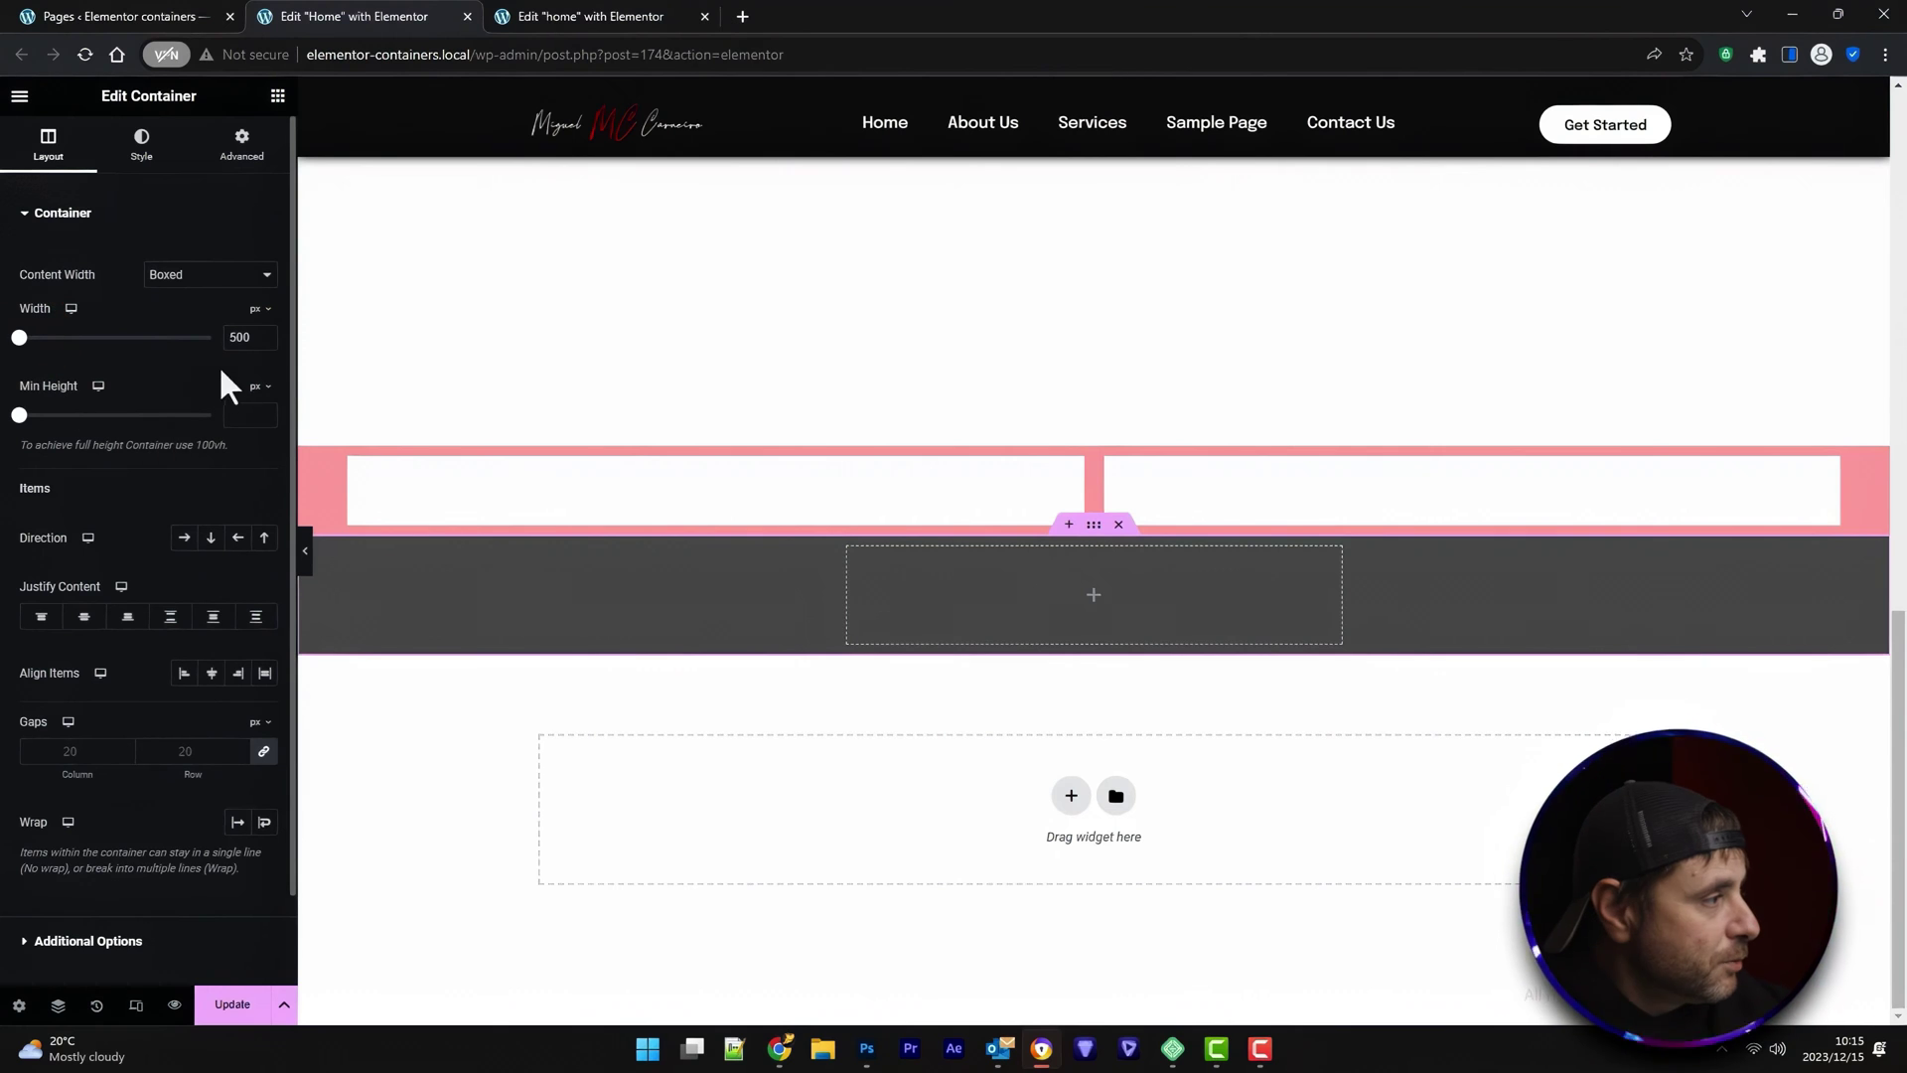
pyautogui.press('BackSpace')
pyautogui.write('2')
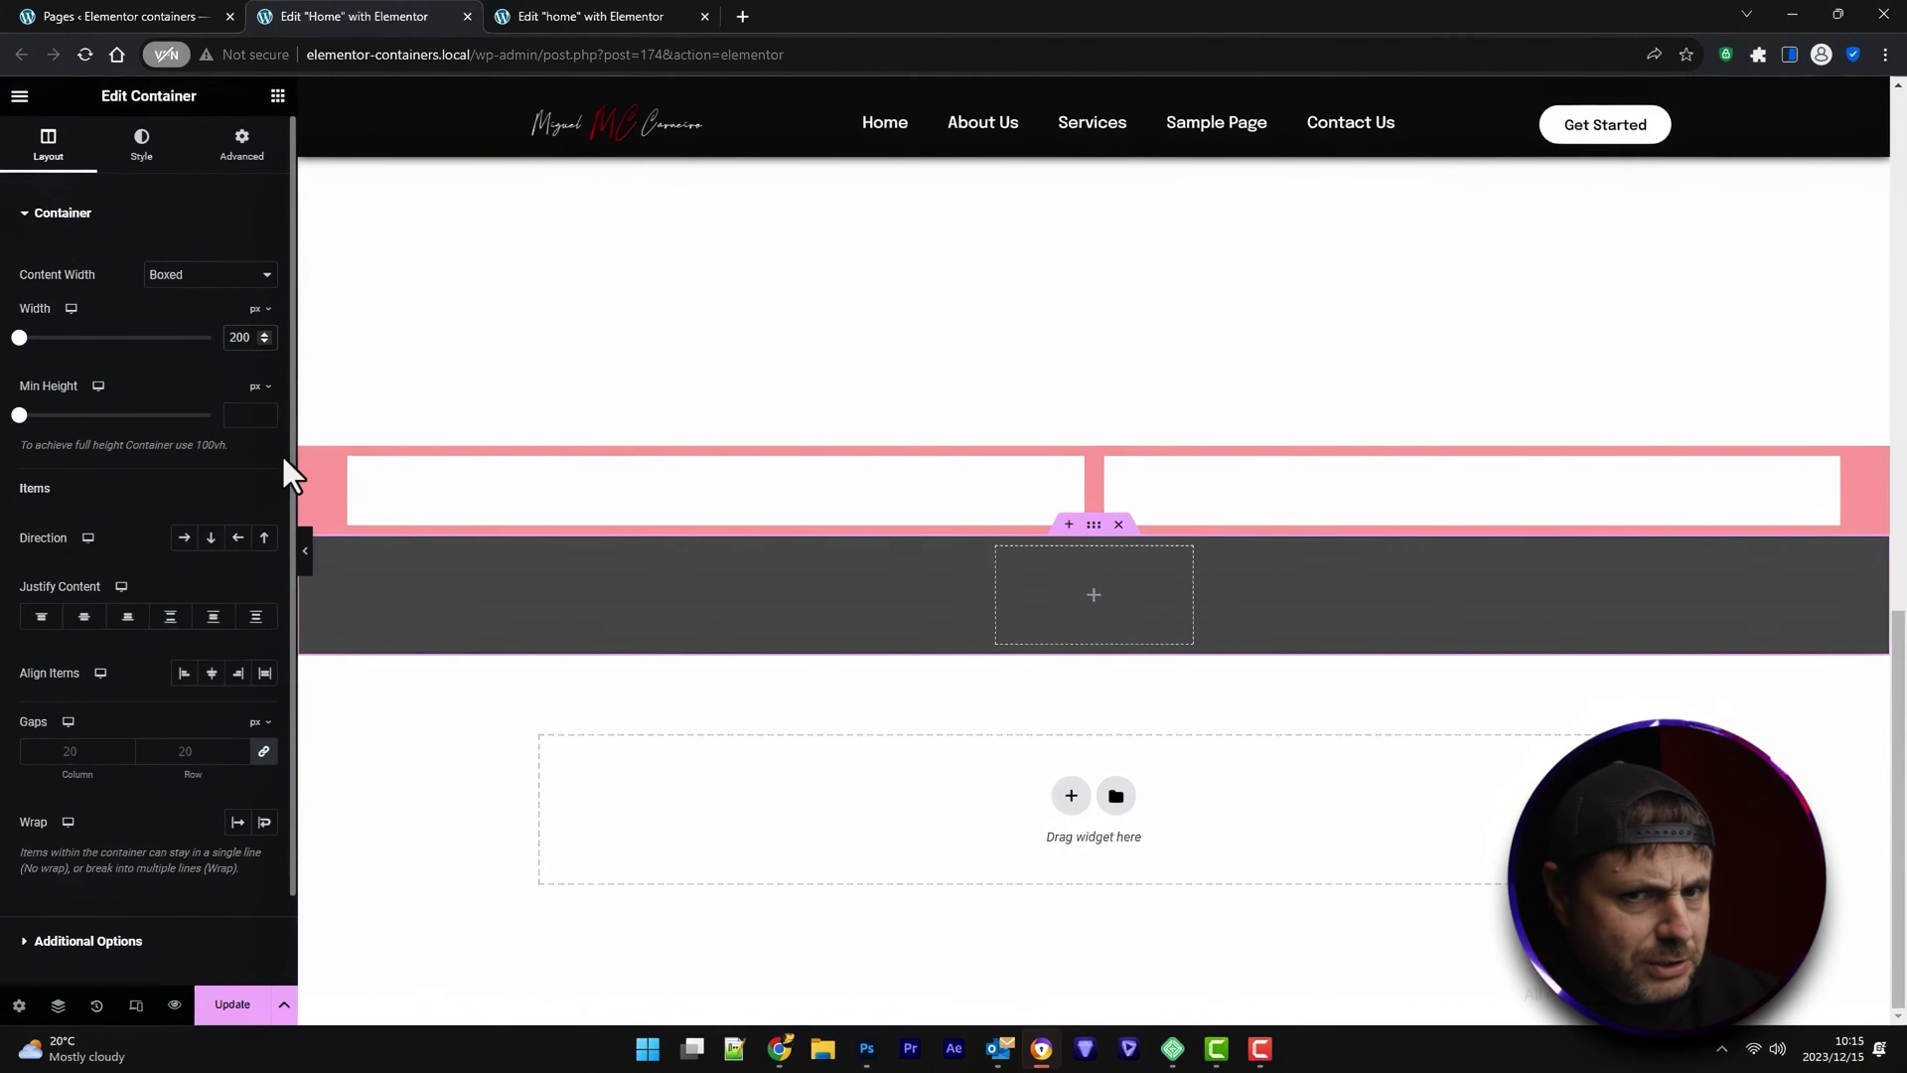
# Set the grey container's boxed width to 500 px, and widen it further so the paragraph fits on one line
pyautogui.press('BackSpace')
pyautogui.write('5')
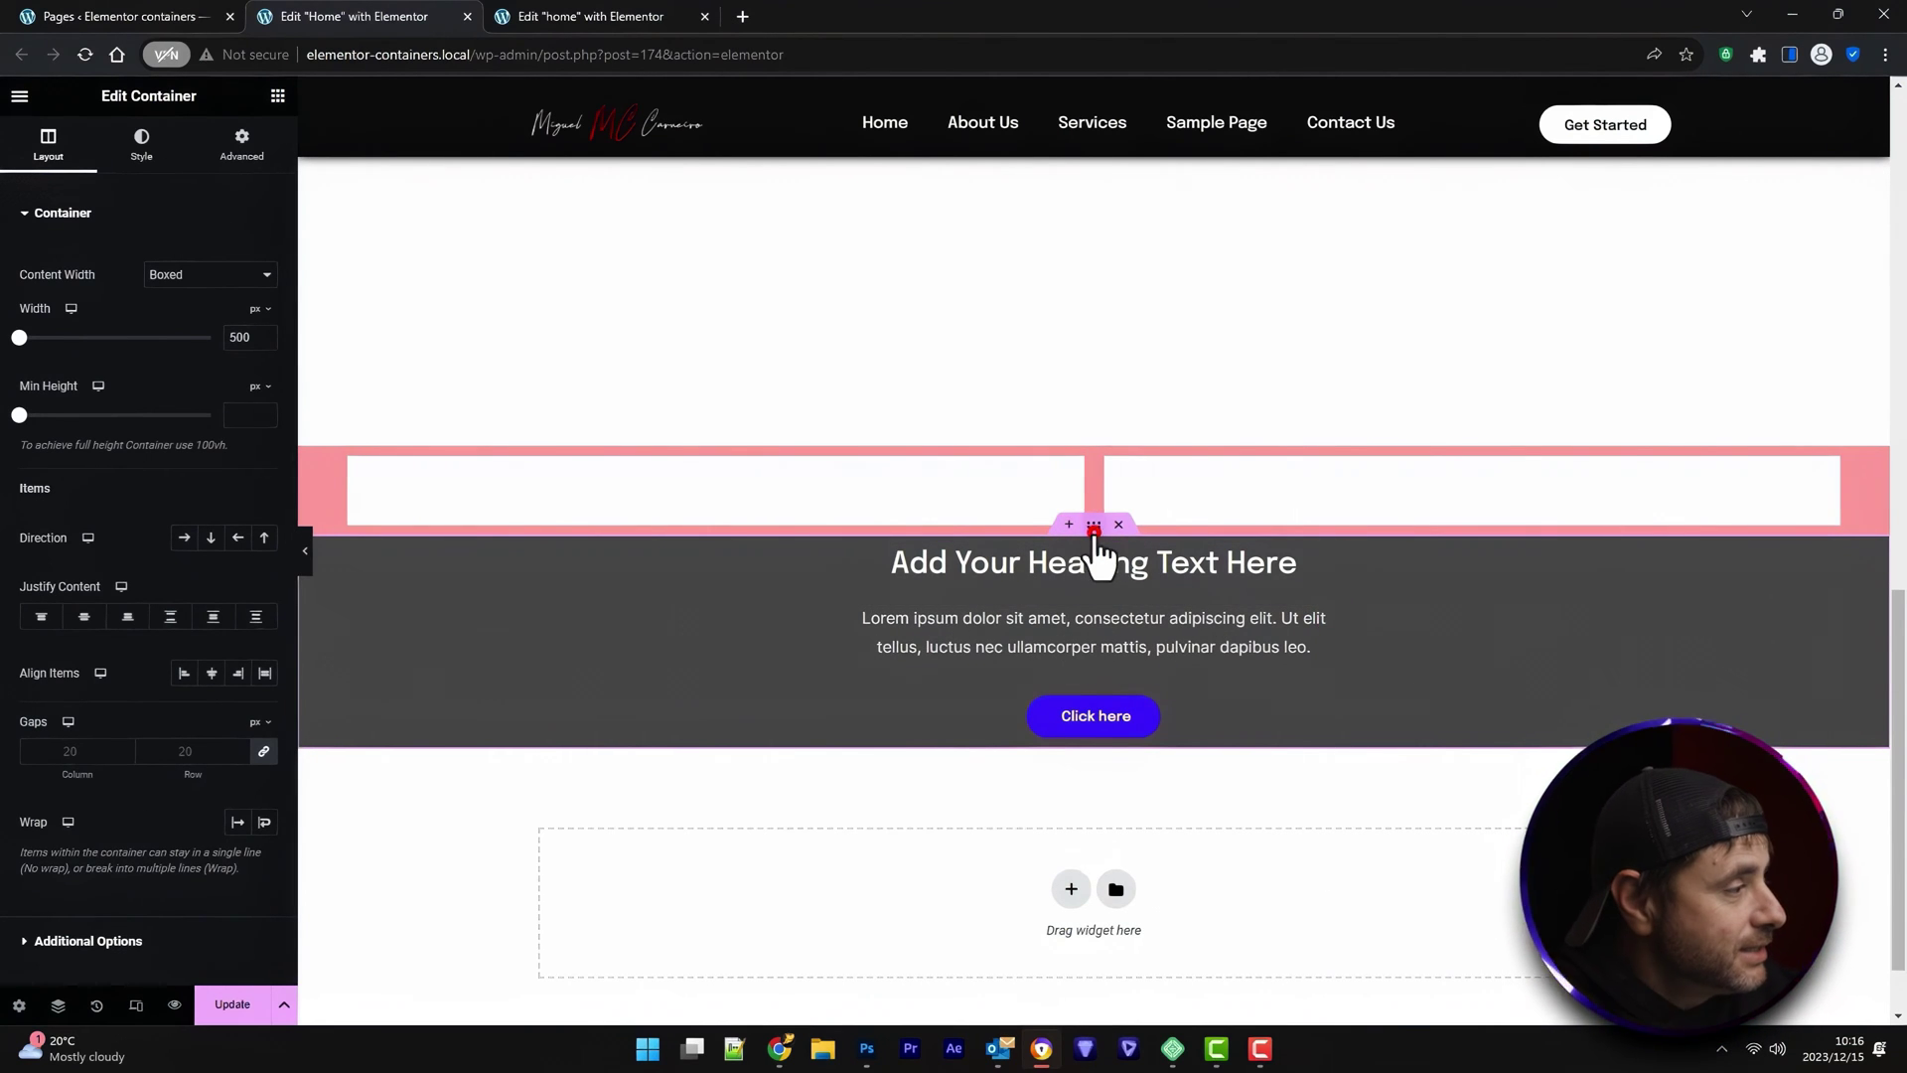
pyautogui.moveTo(19, 338); pyautogui.dragTo(107, 337)
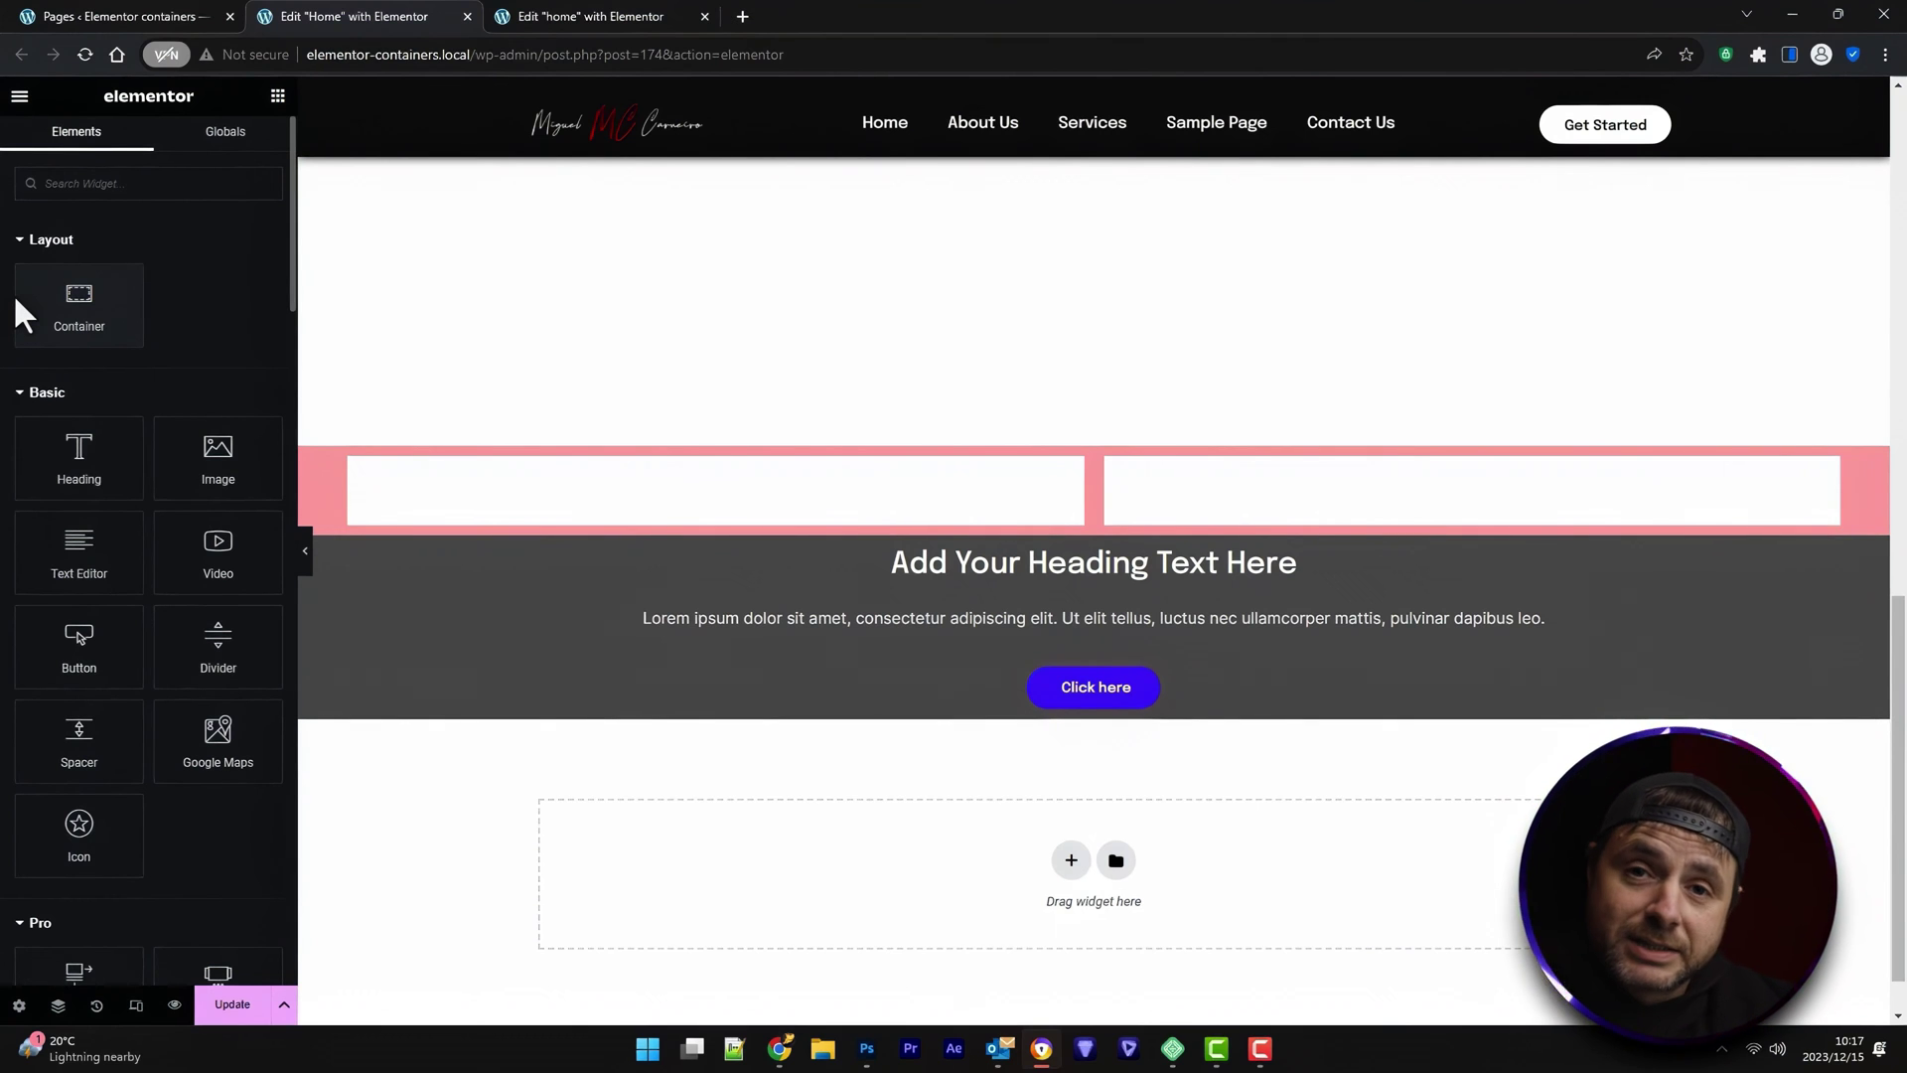
# Add a new container below the grey one and set its content width to Full Width
pyautogui.moveTo(21, 289); pyautogui.dragTo(954, 846)
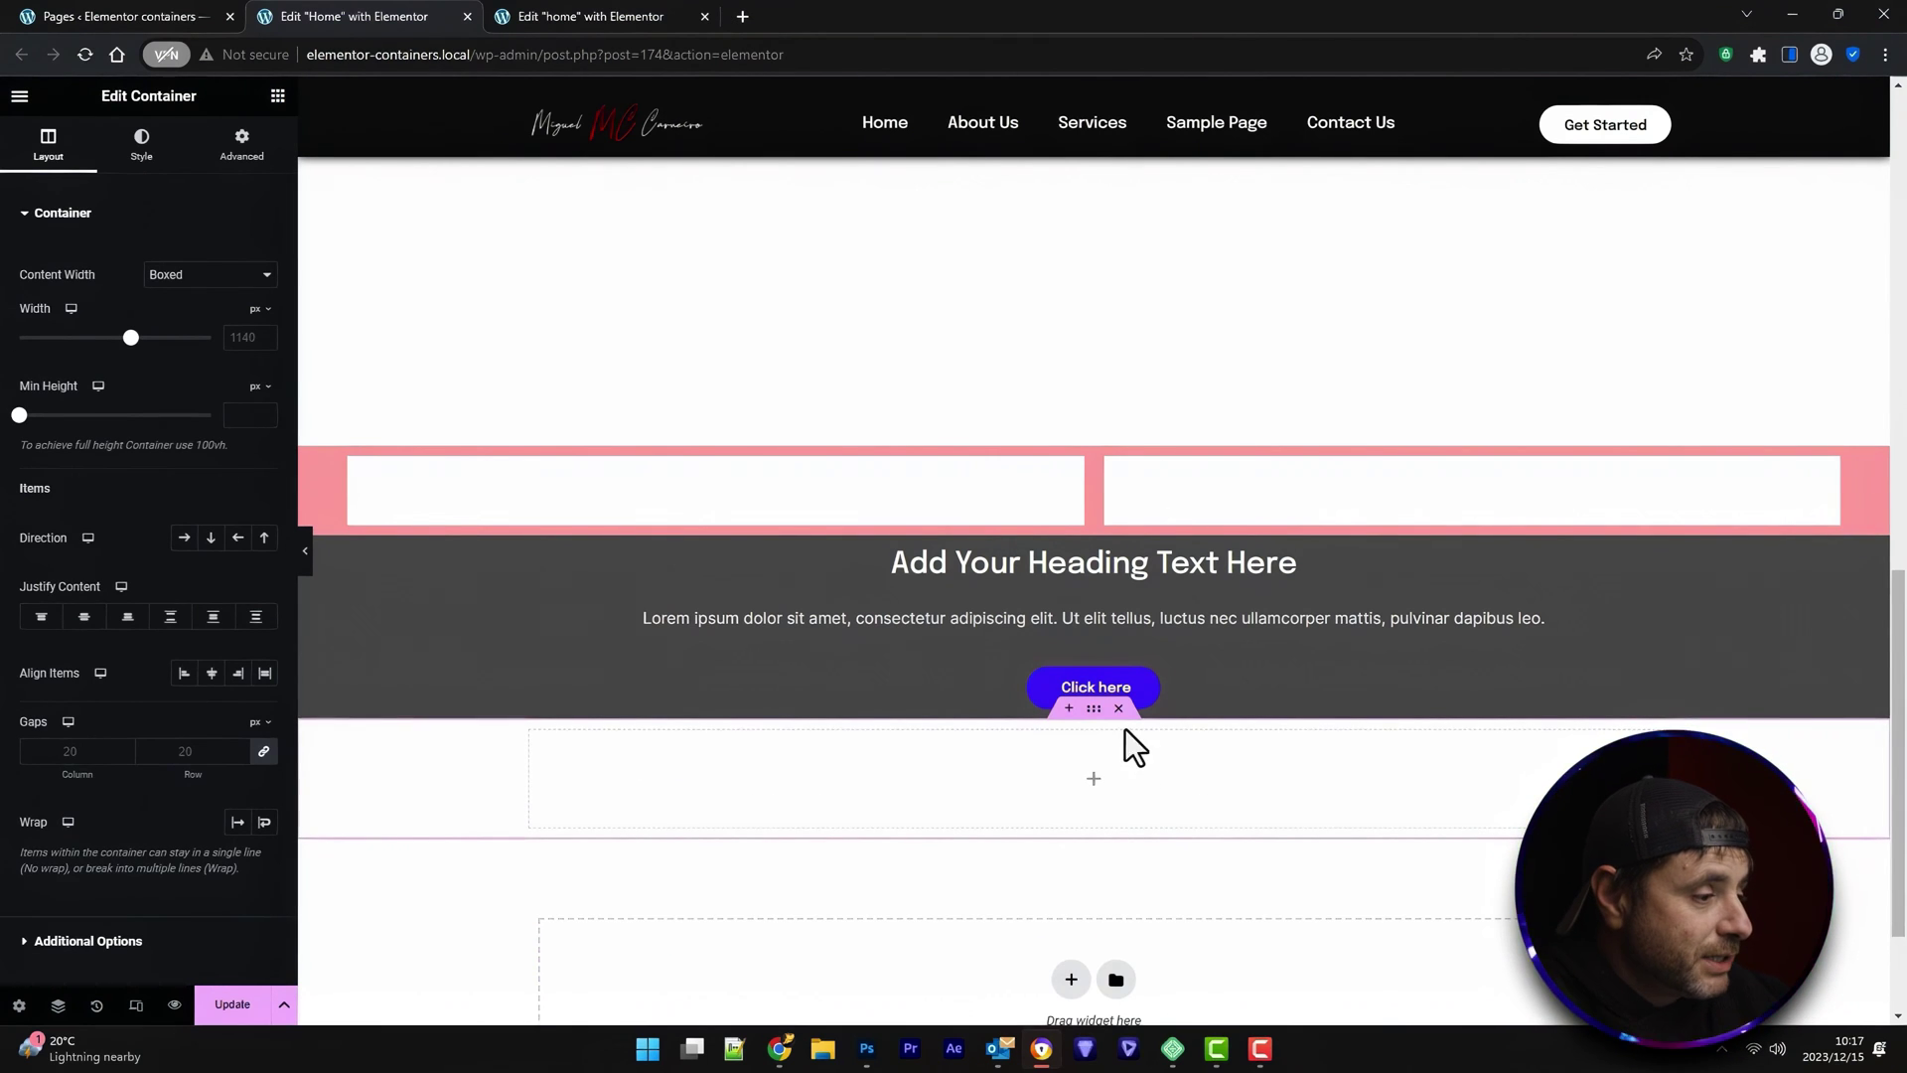
pyautogui.click(1097, 717)
pyautogui.click(175, 289)
pyautogui.click(175, 314)
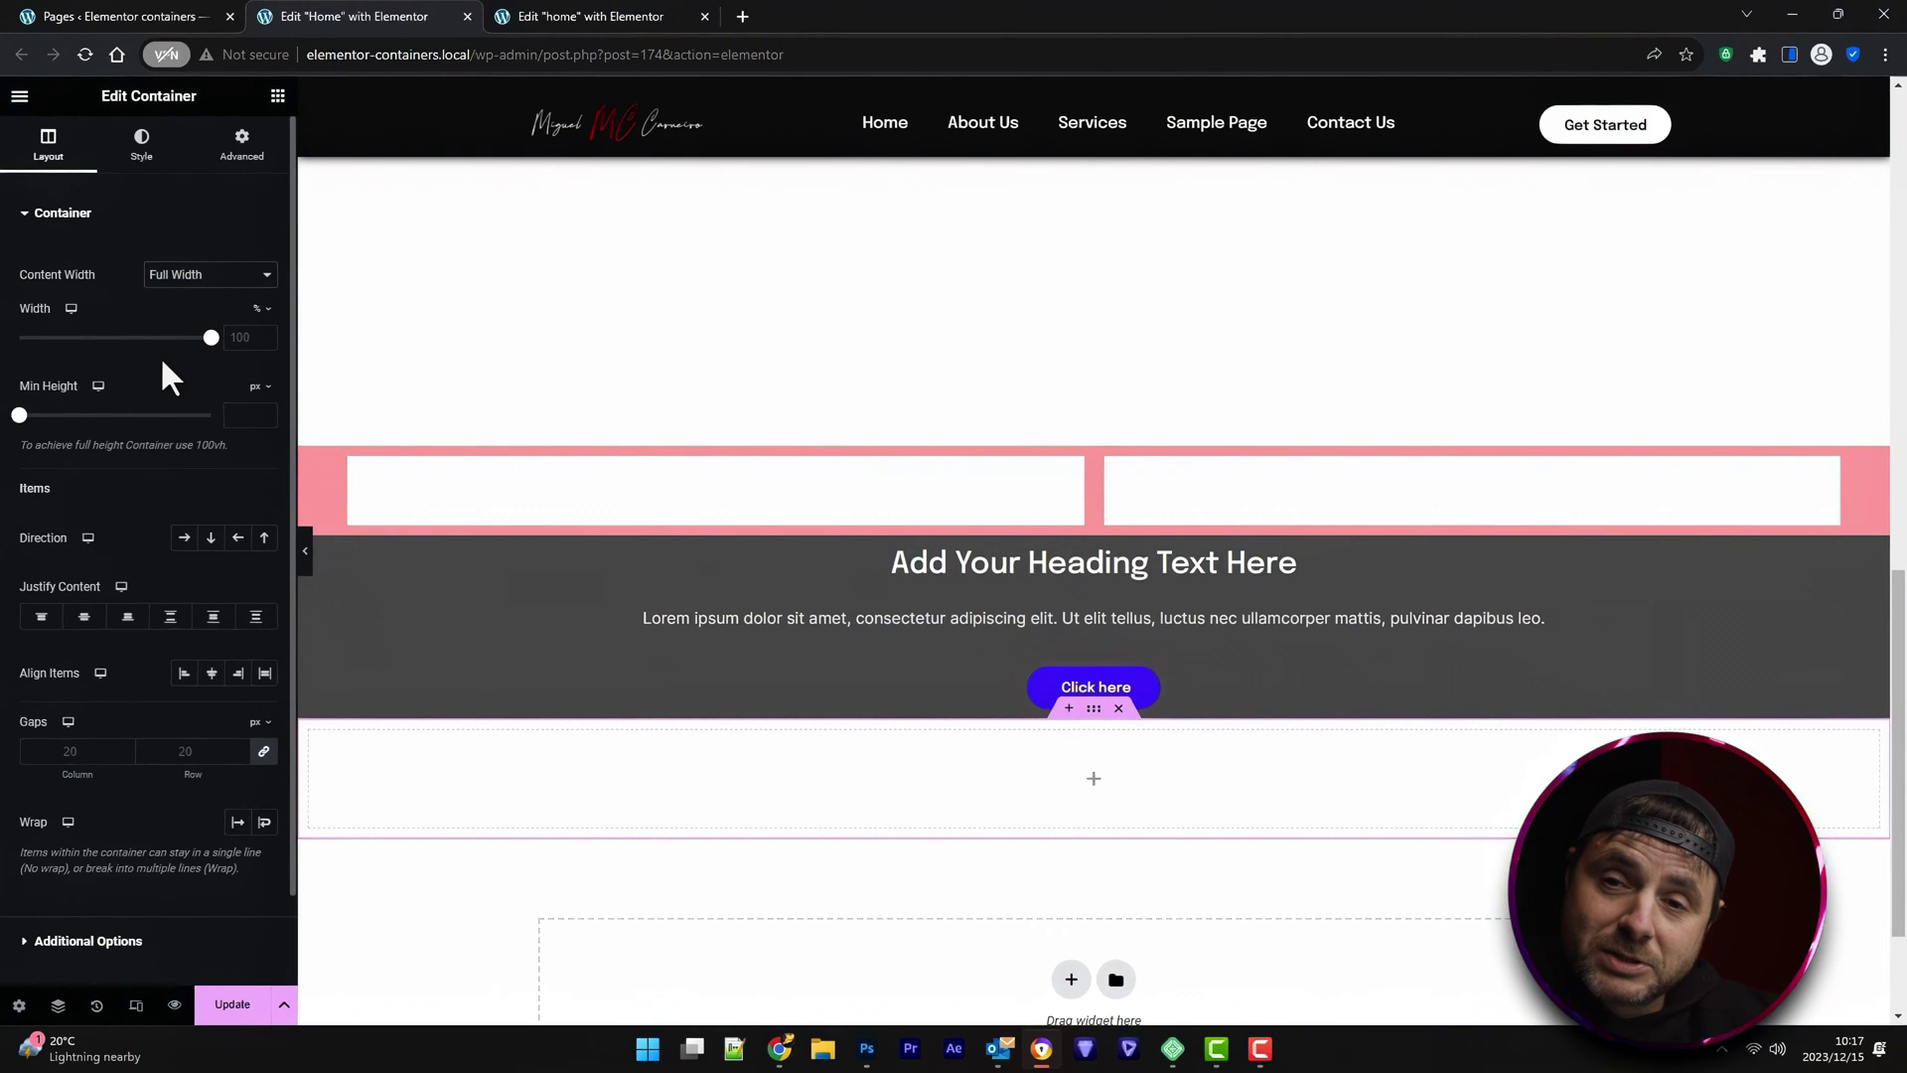
# Place an Image widget inside the new full-width container
pyautogui.click(277, 96)
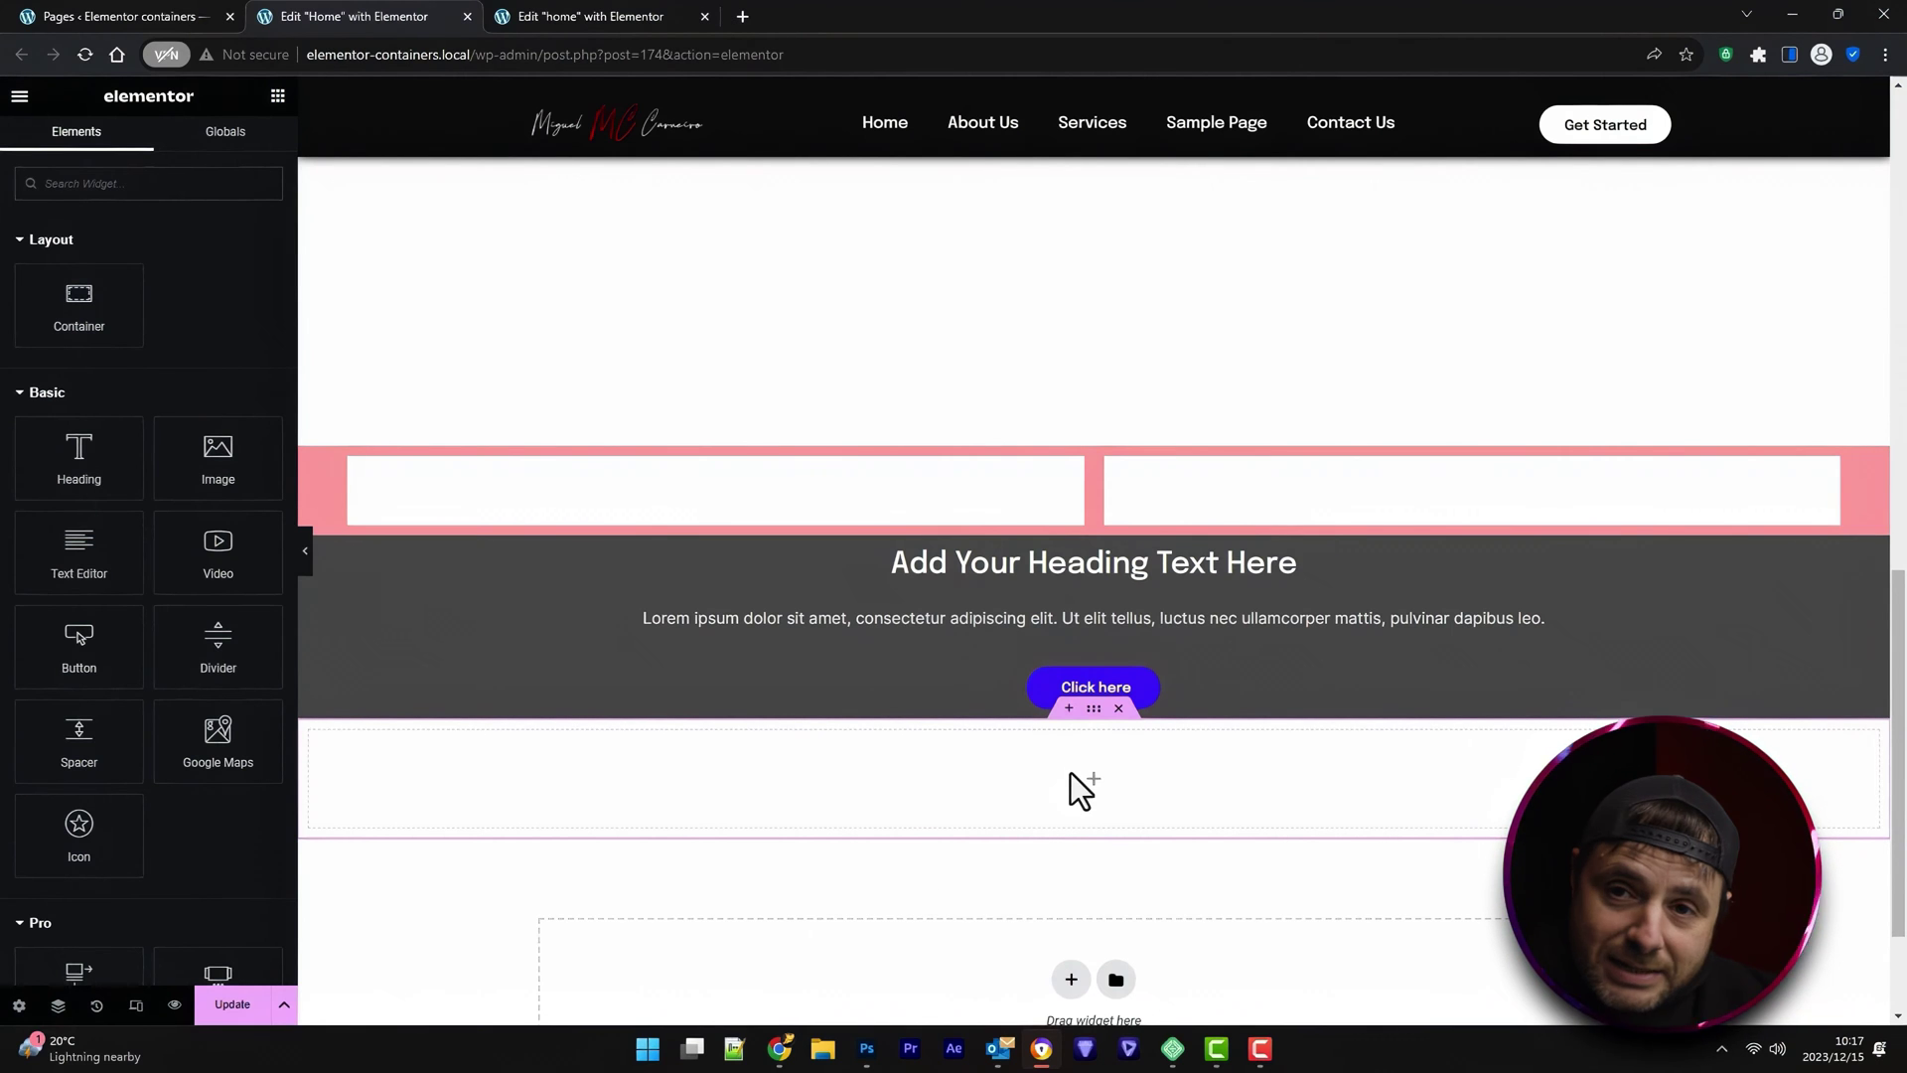
pyautogui.click(1094, 707)
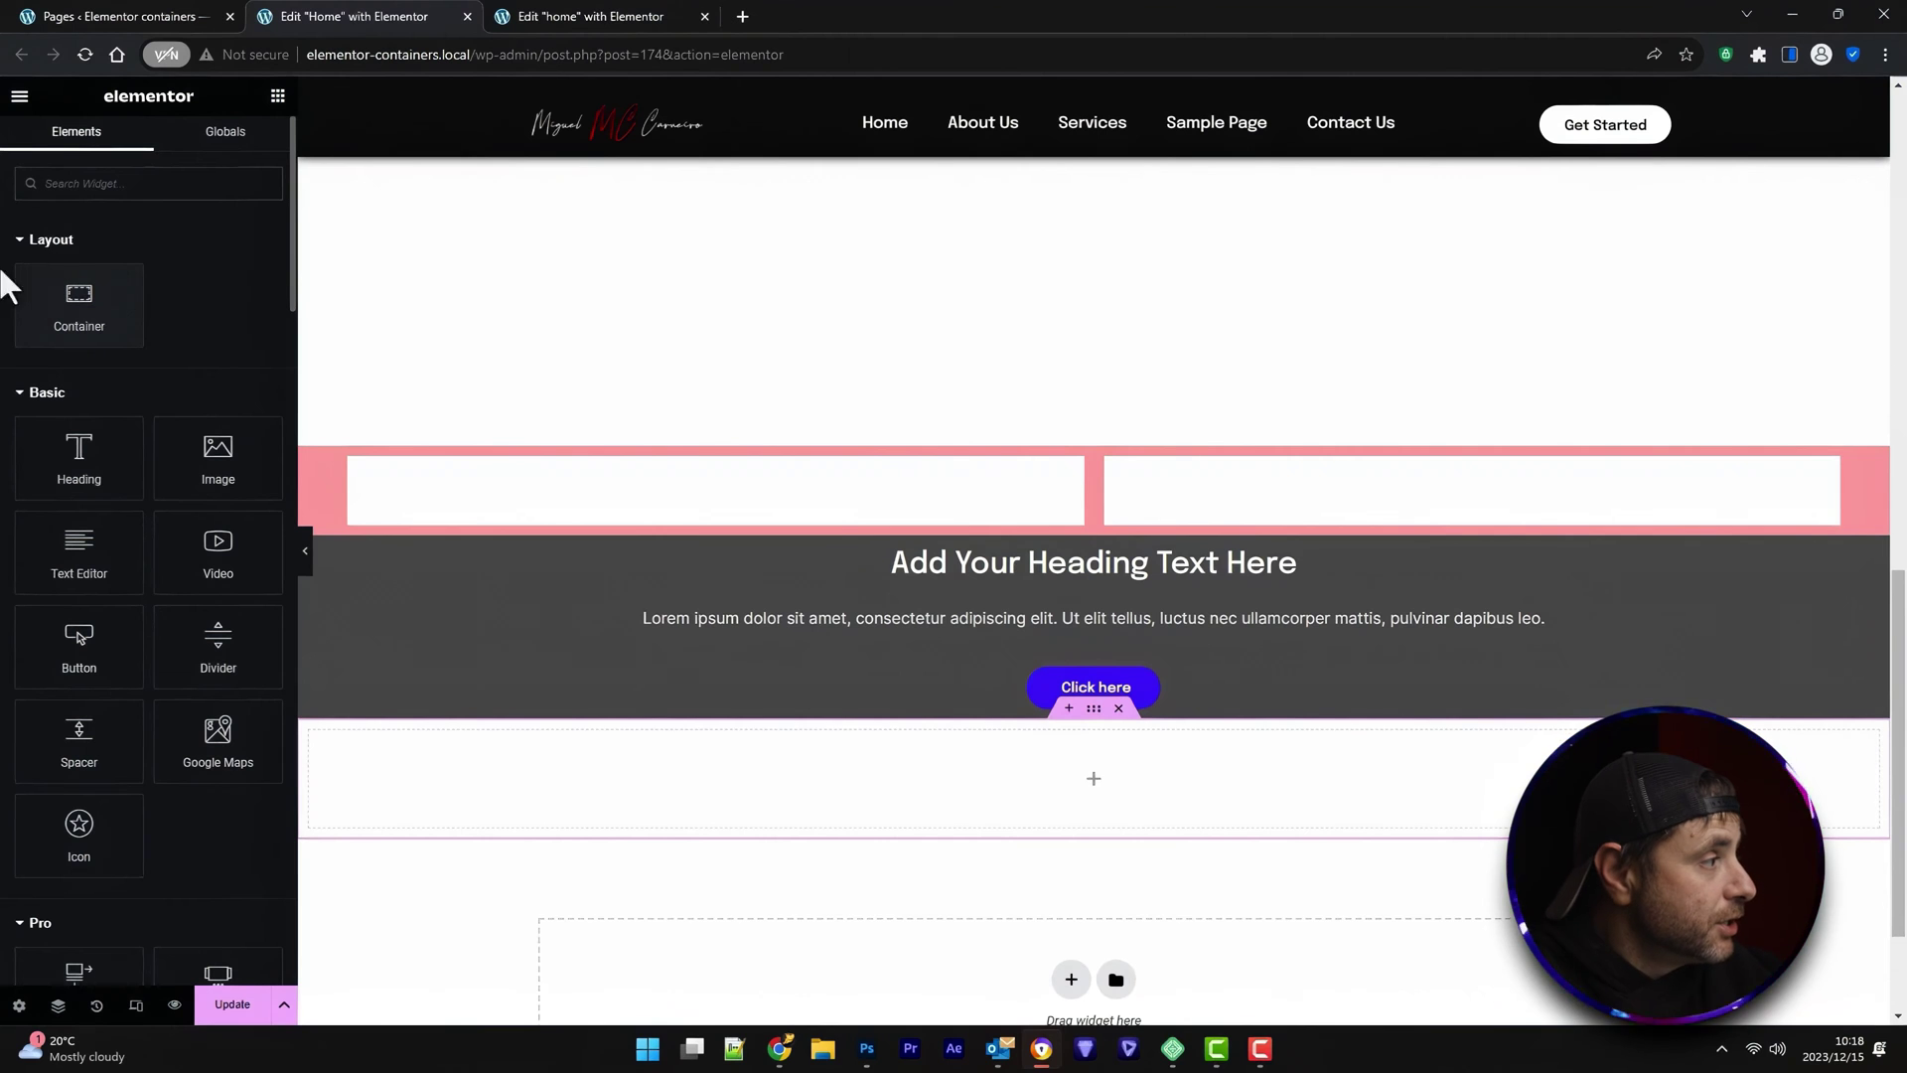
pyautogui.moveTo(196, 445); pyautogui.dragTo(785, 771)
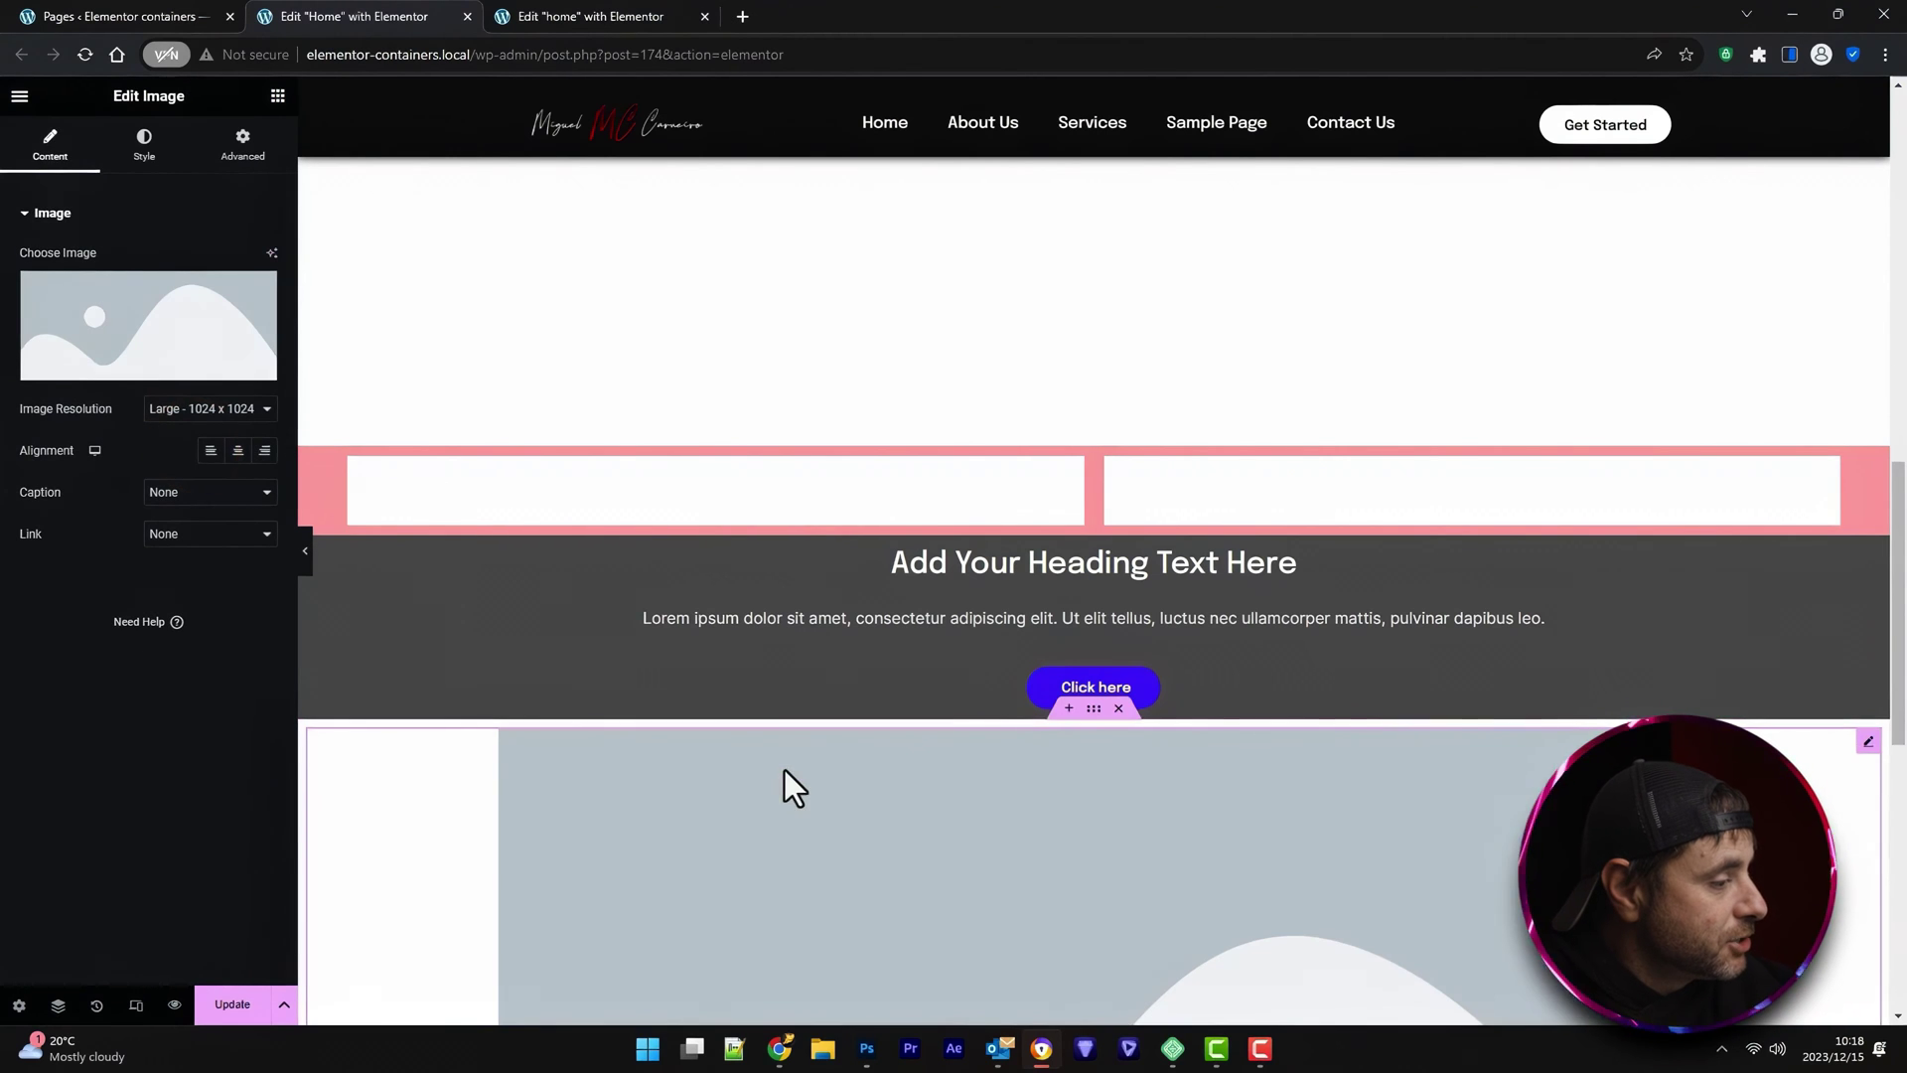
pyautogui.scroll(-4, 330, 634)
# Nest a new container beneath the image inside the full-width container
pyautogui.click(277, 95)
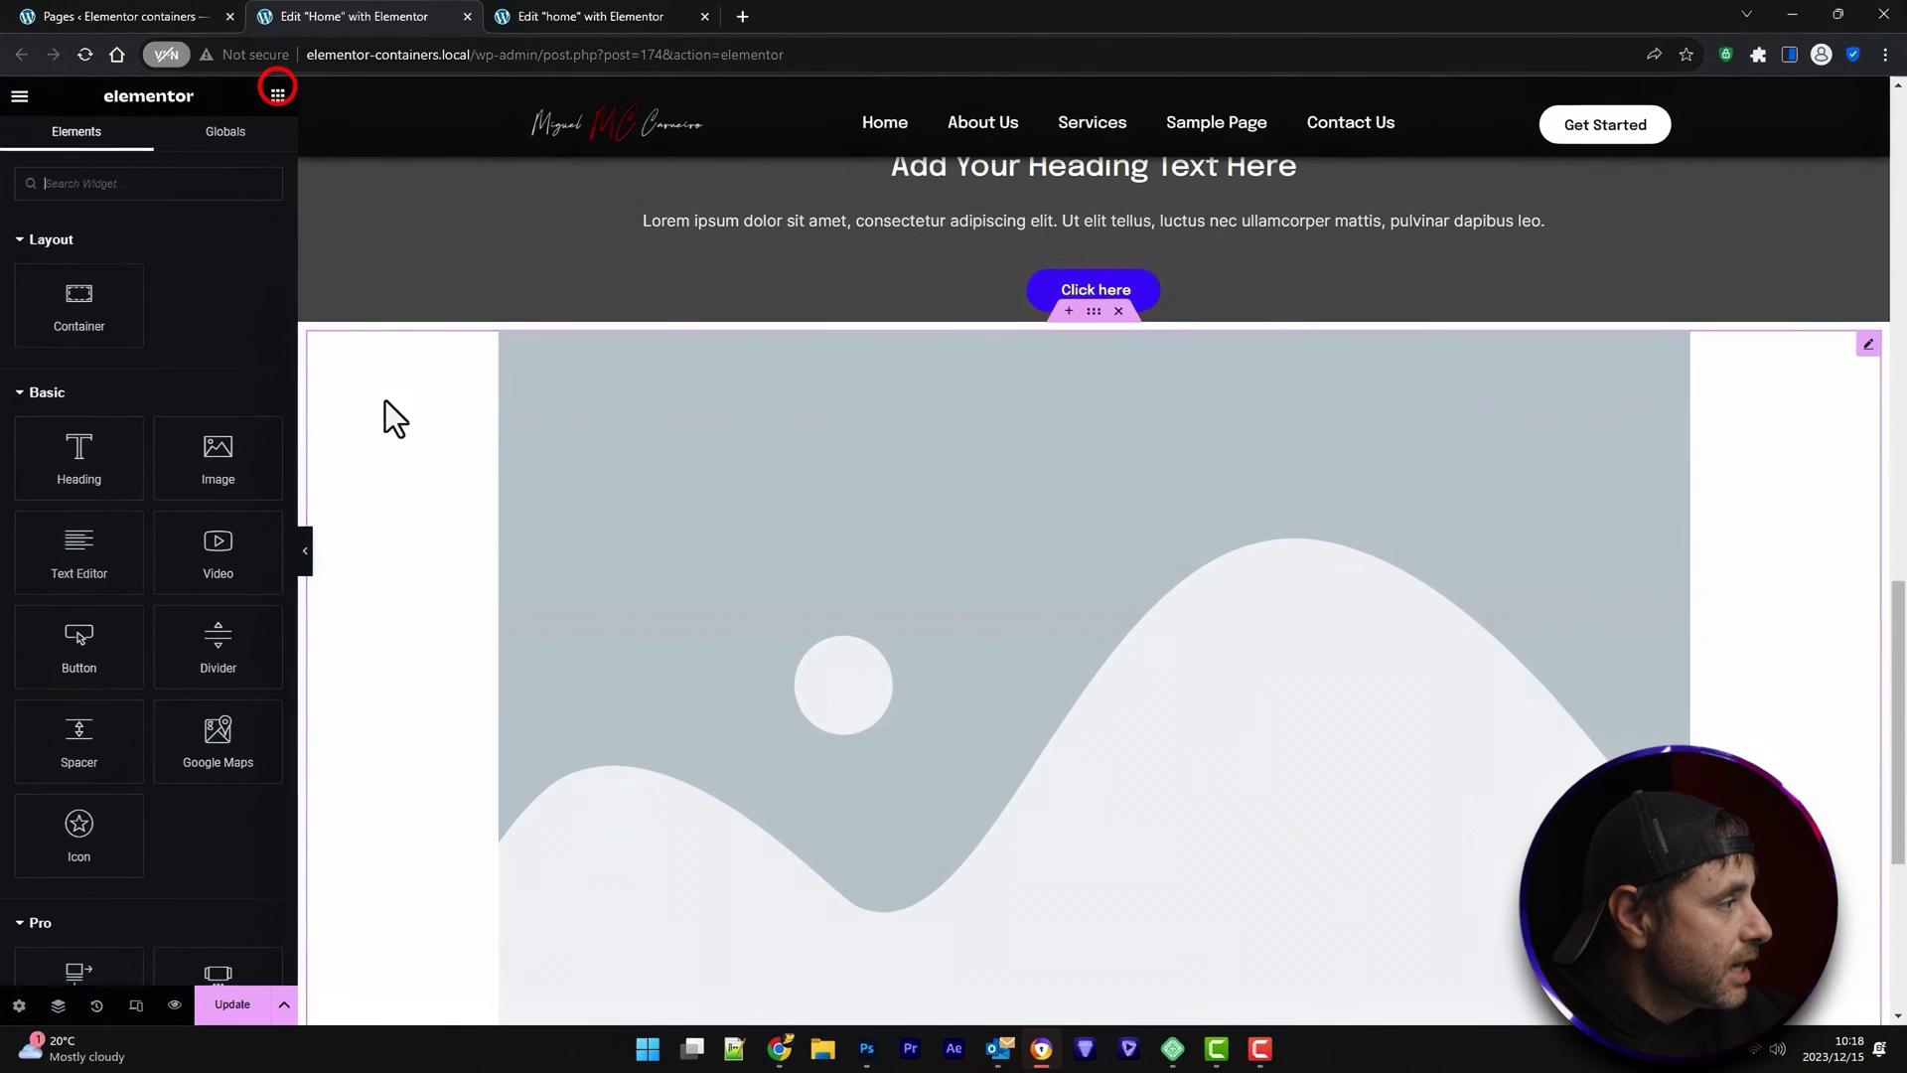
pyautogui.scroll(-4, 384, 413)
pyautogui.moveTo(80, 303); pyautogui.dragTo(821, 681)
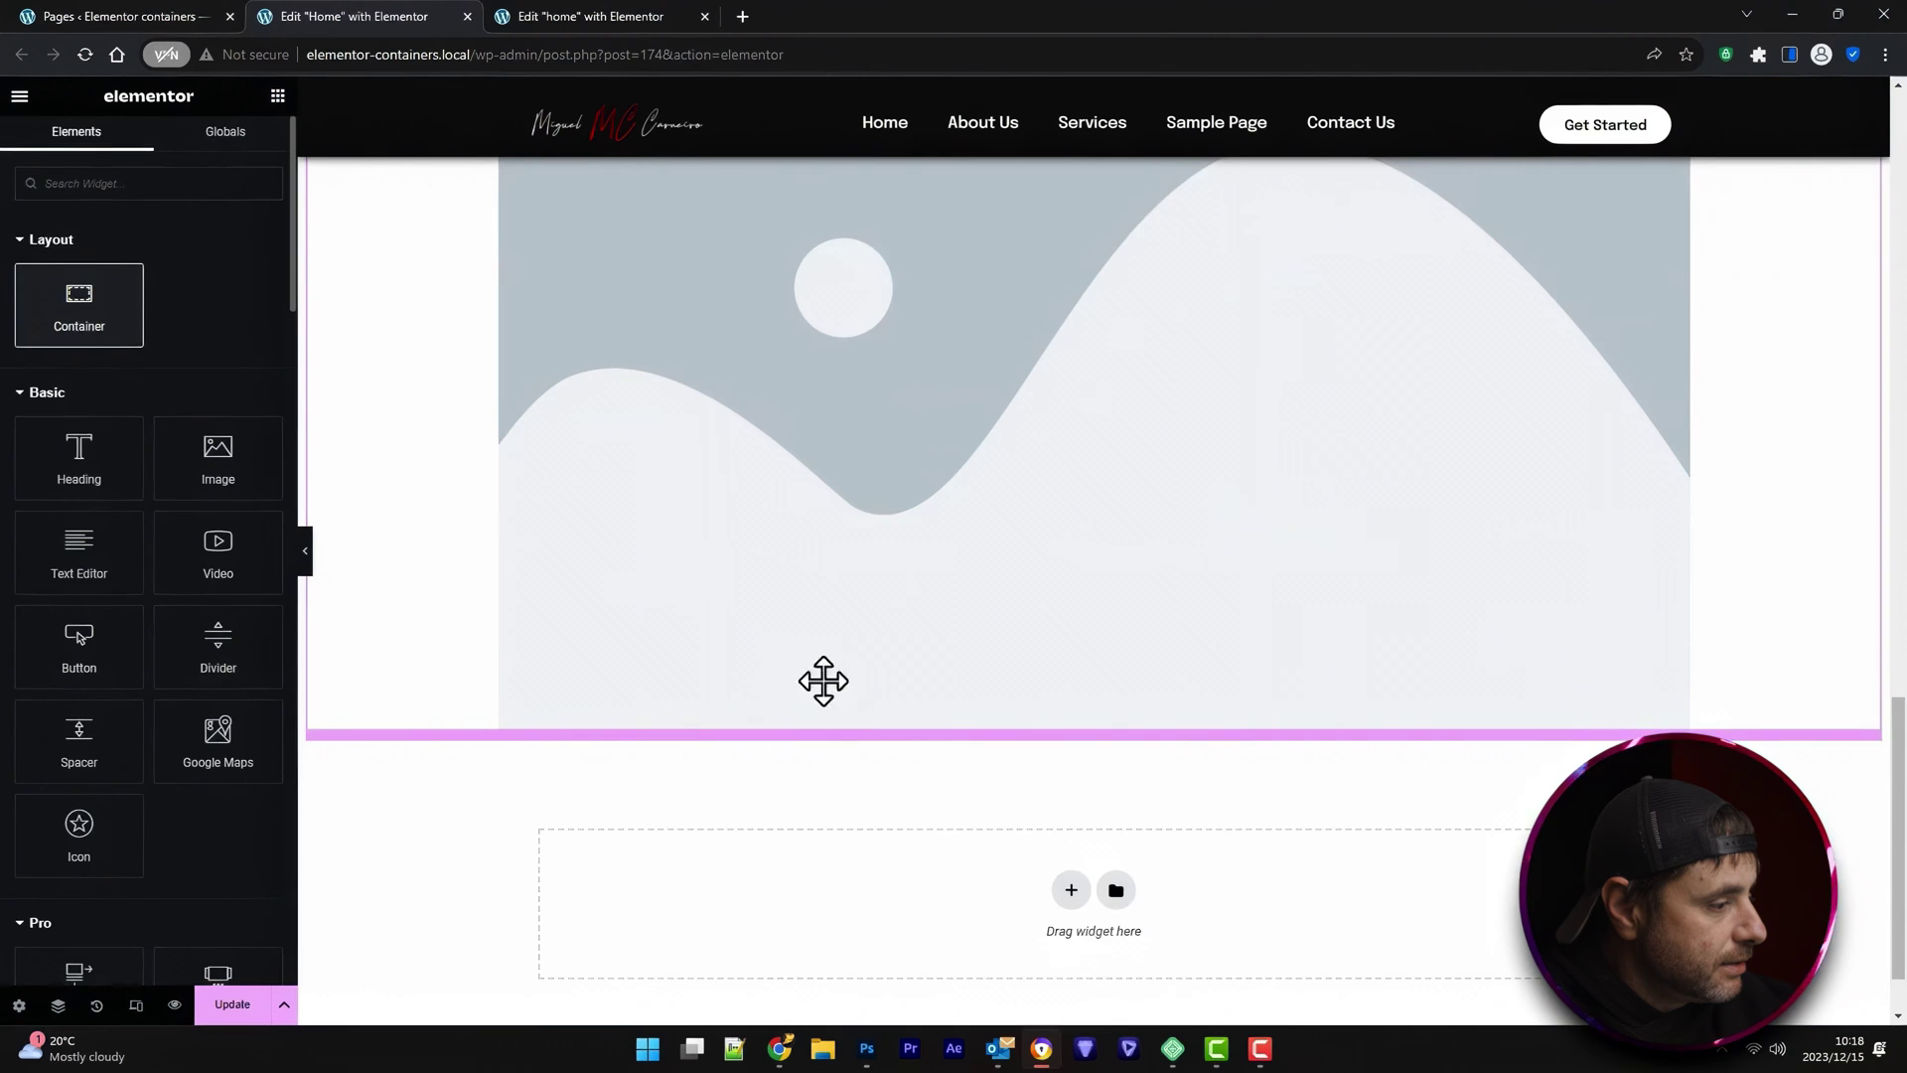
# Set the parent container's direction to horizontal row so the image and nested container sit side by side
pyautogui.scroll(5, 635, 928)
pyautogui.click(1093, 708)
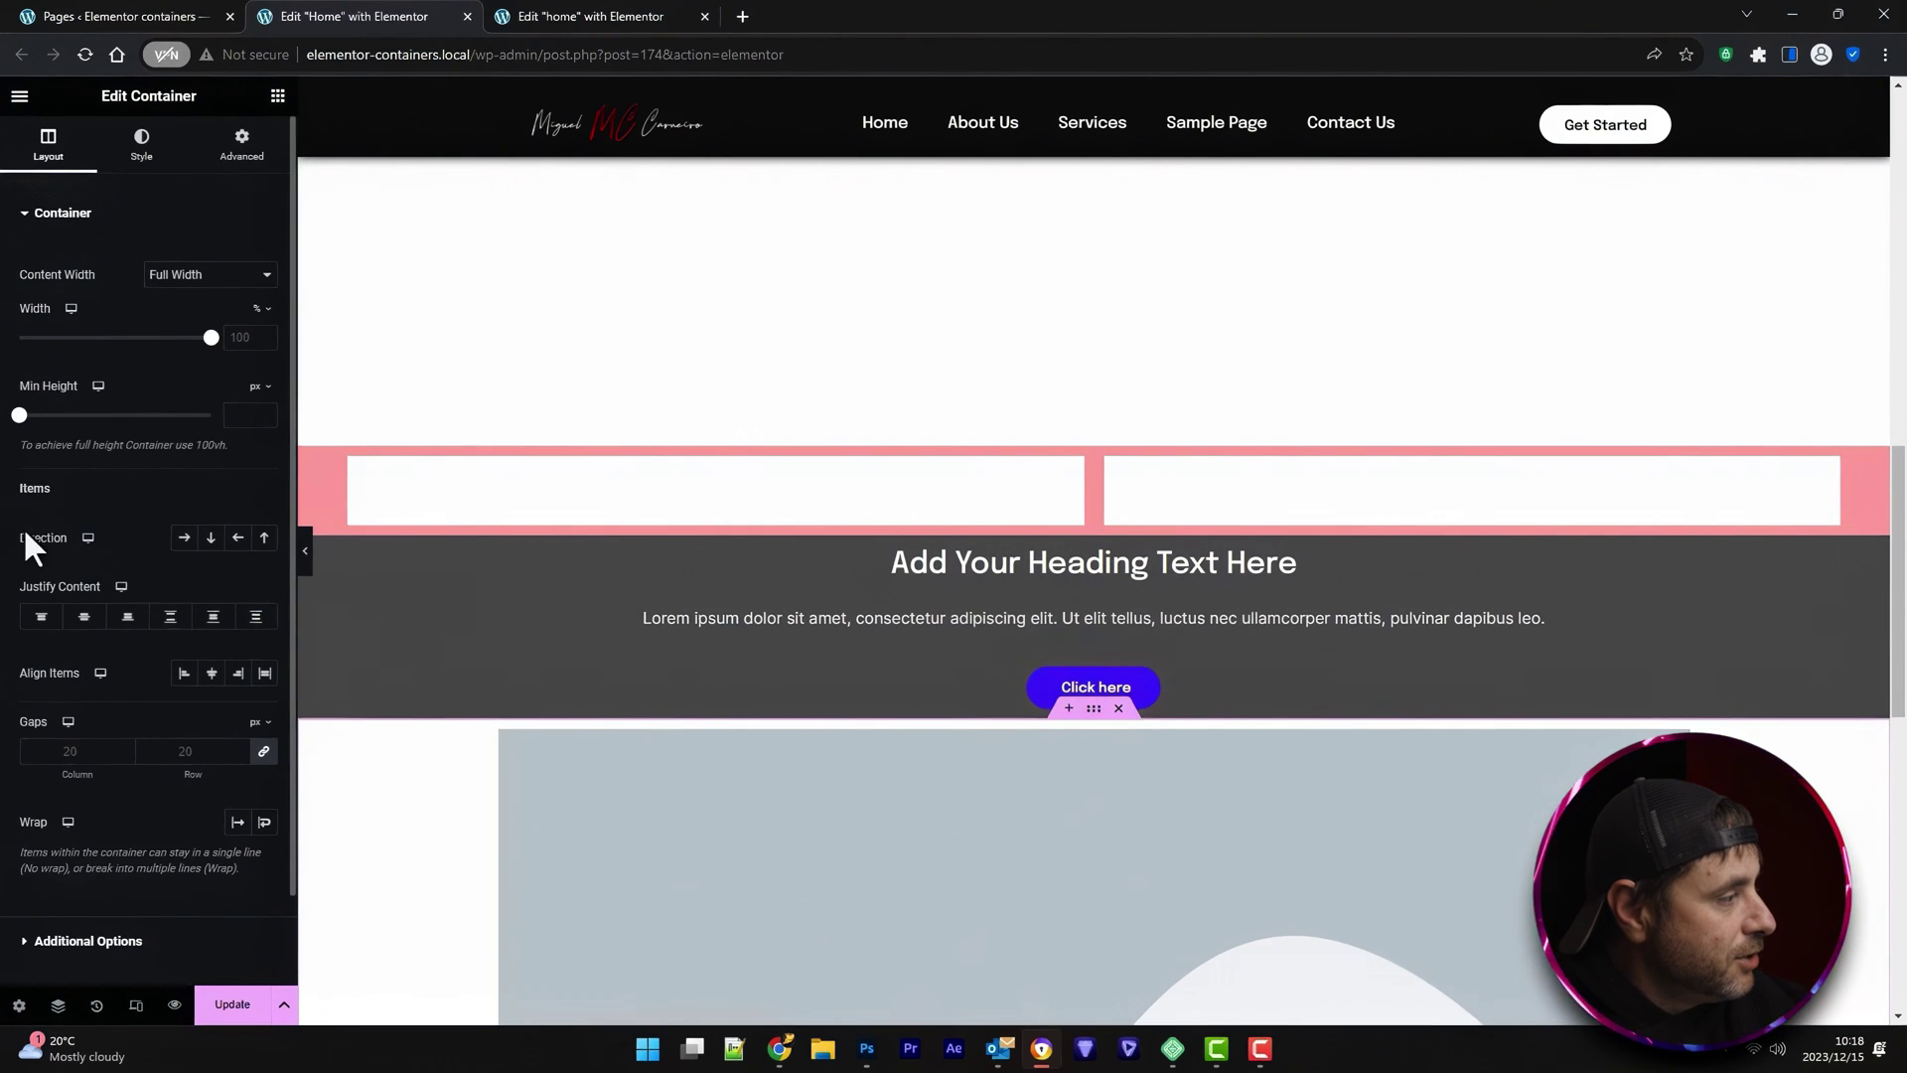
pyautogui.click(187, 537)
pyautogui.scroll(-4, 1246, 779)
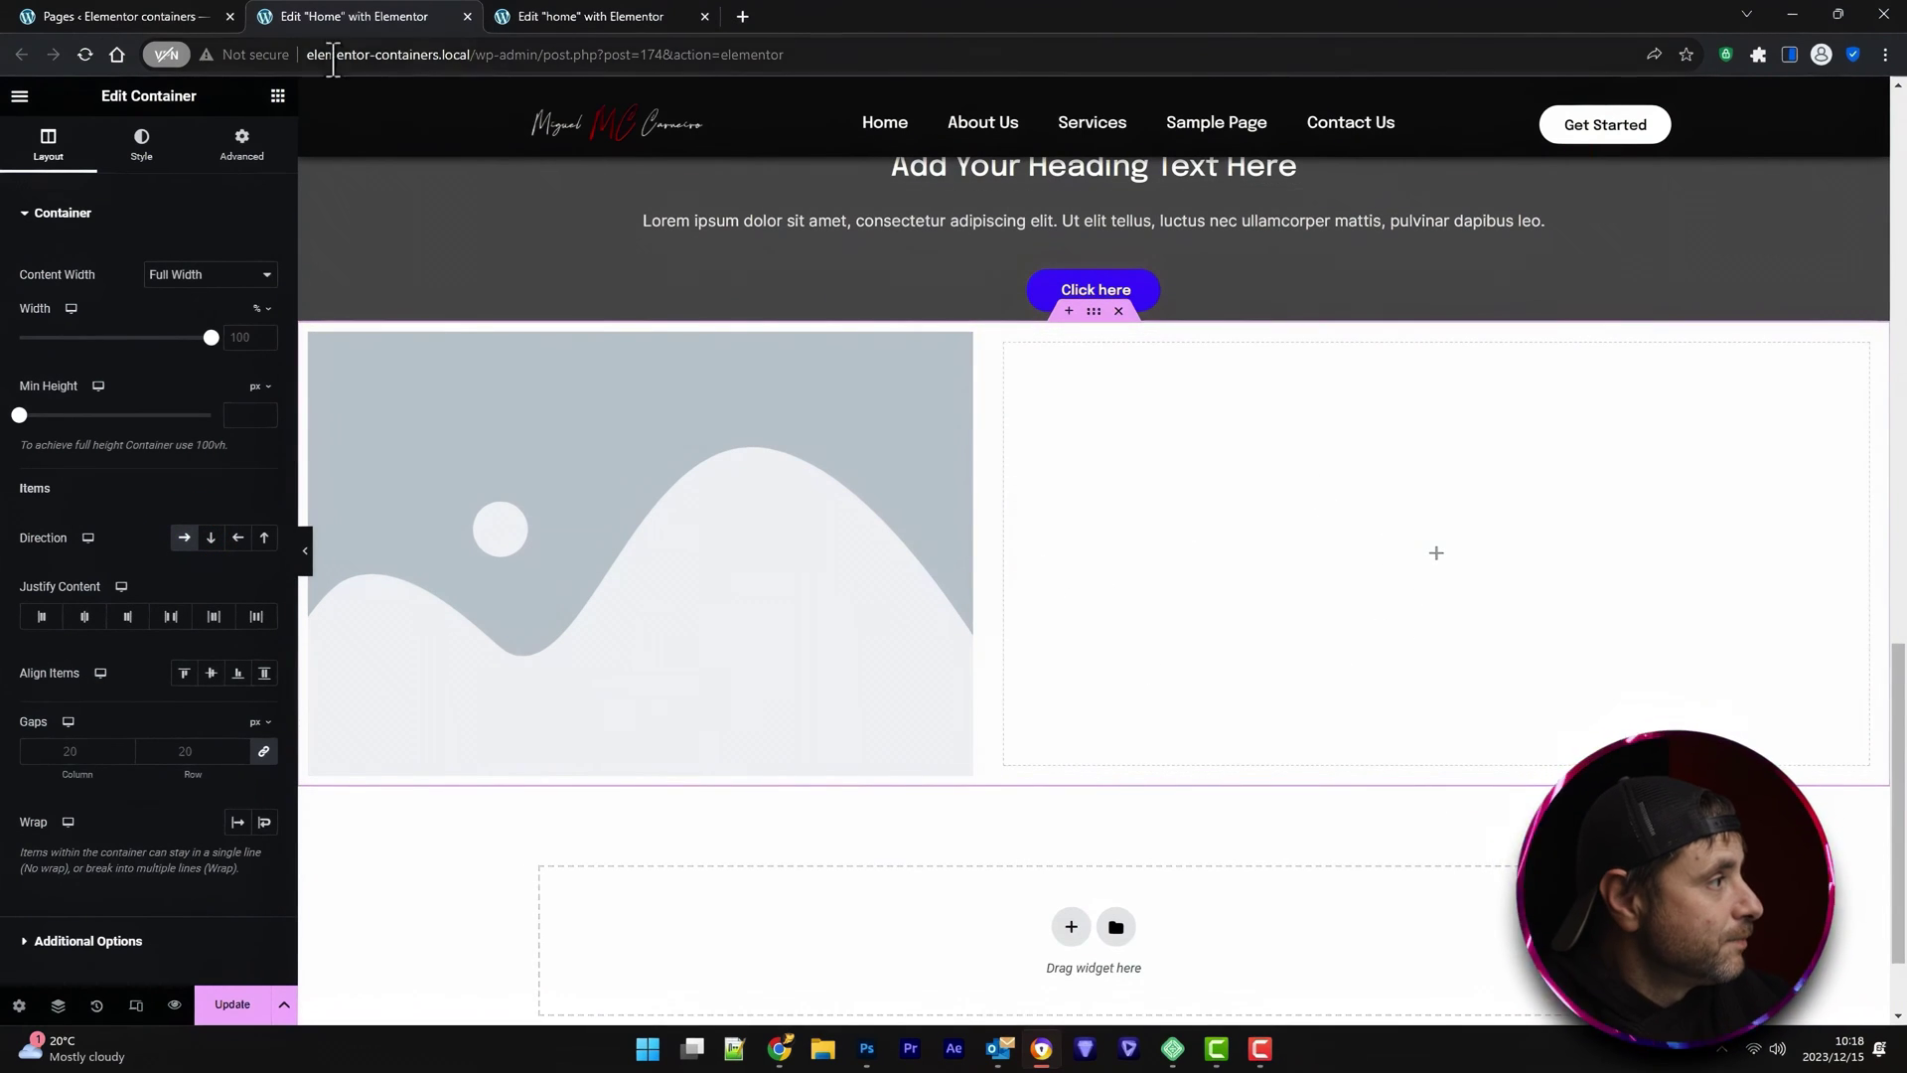
# Add a Heading and a Text Editor widget to the nested container beside the image
pyautogui.click(277, 95)
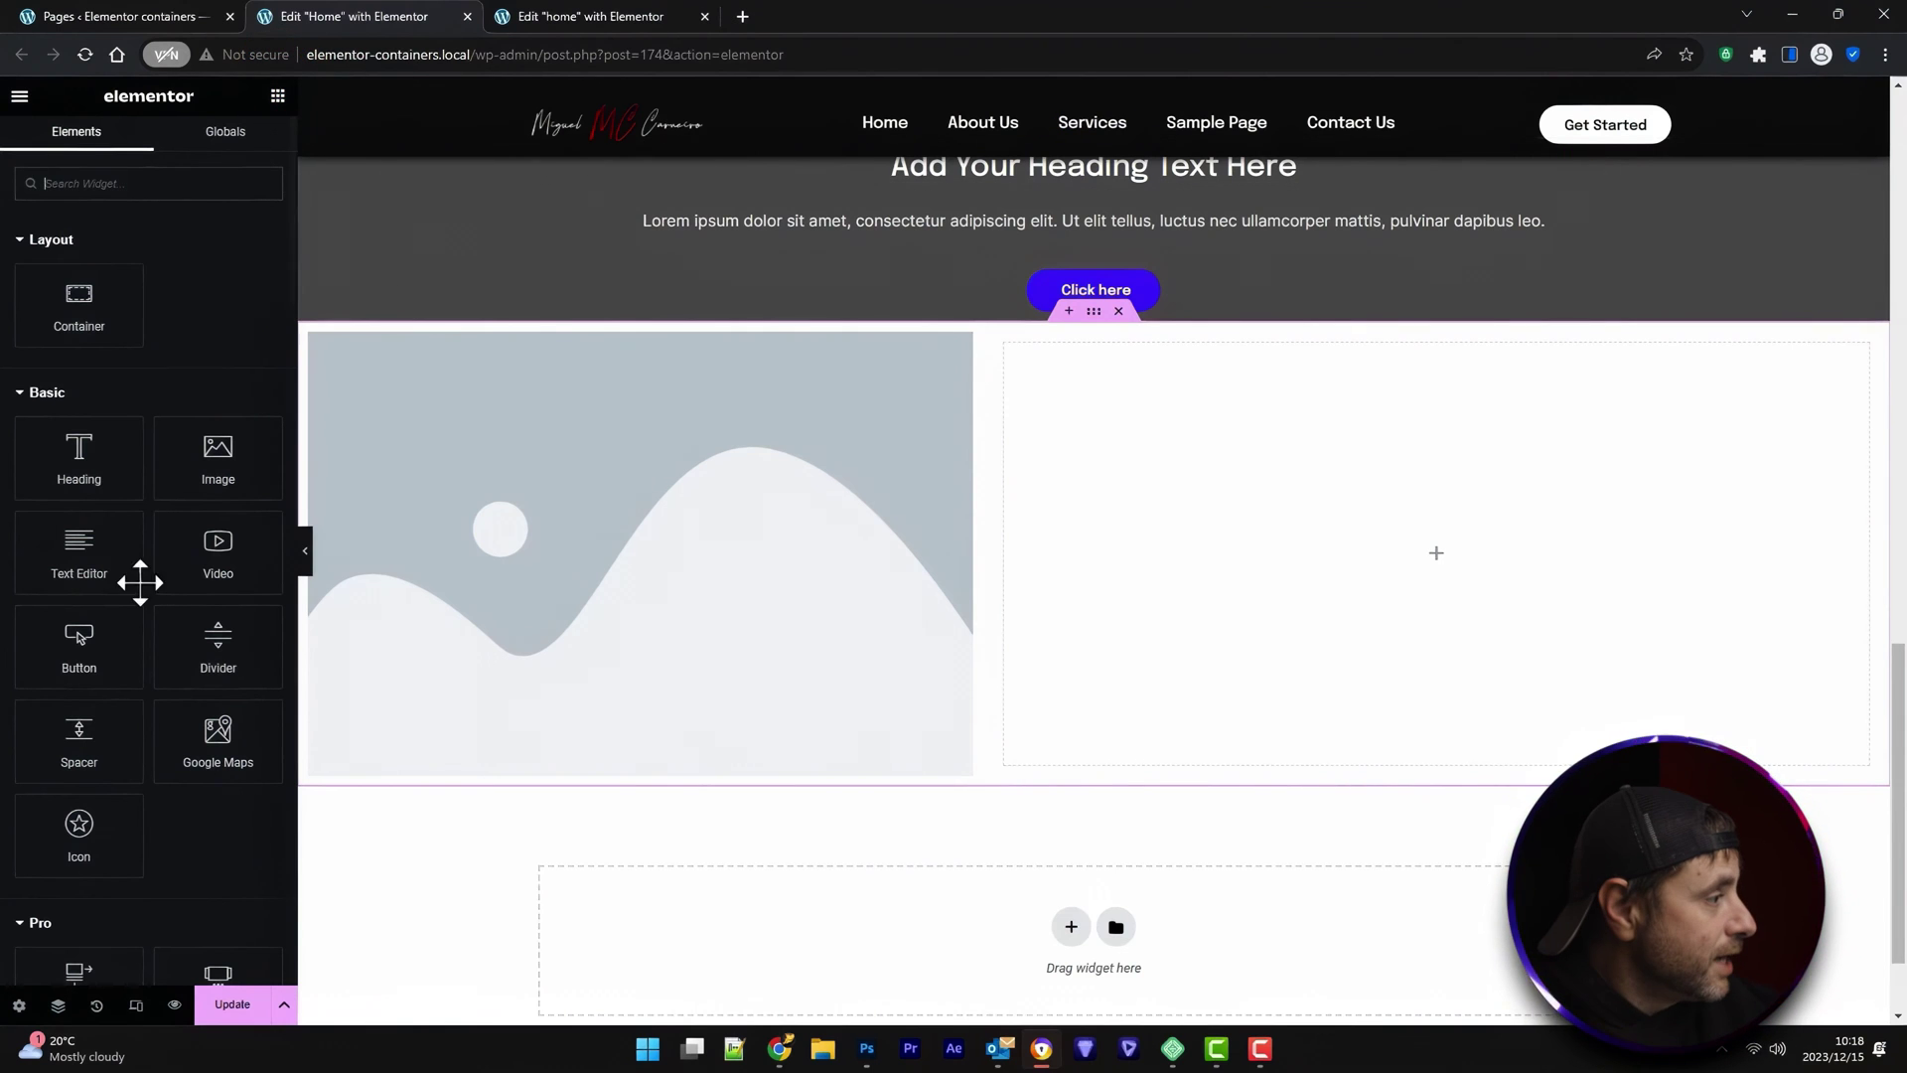
pyautogui.moveTo(72, 477); pyautogui.dragTo(1361, 596)
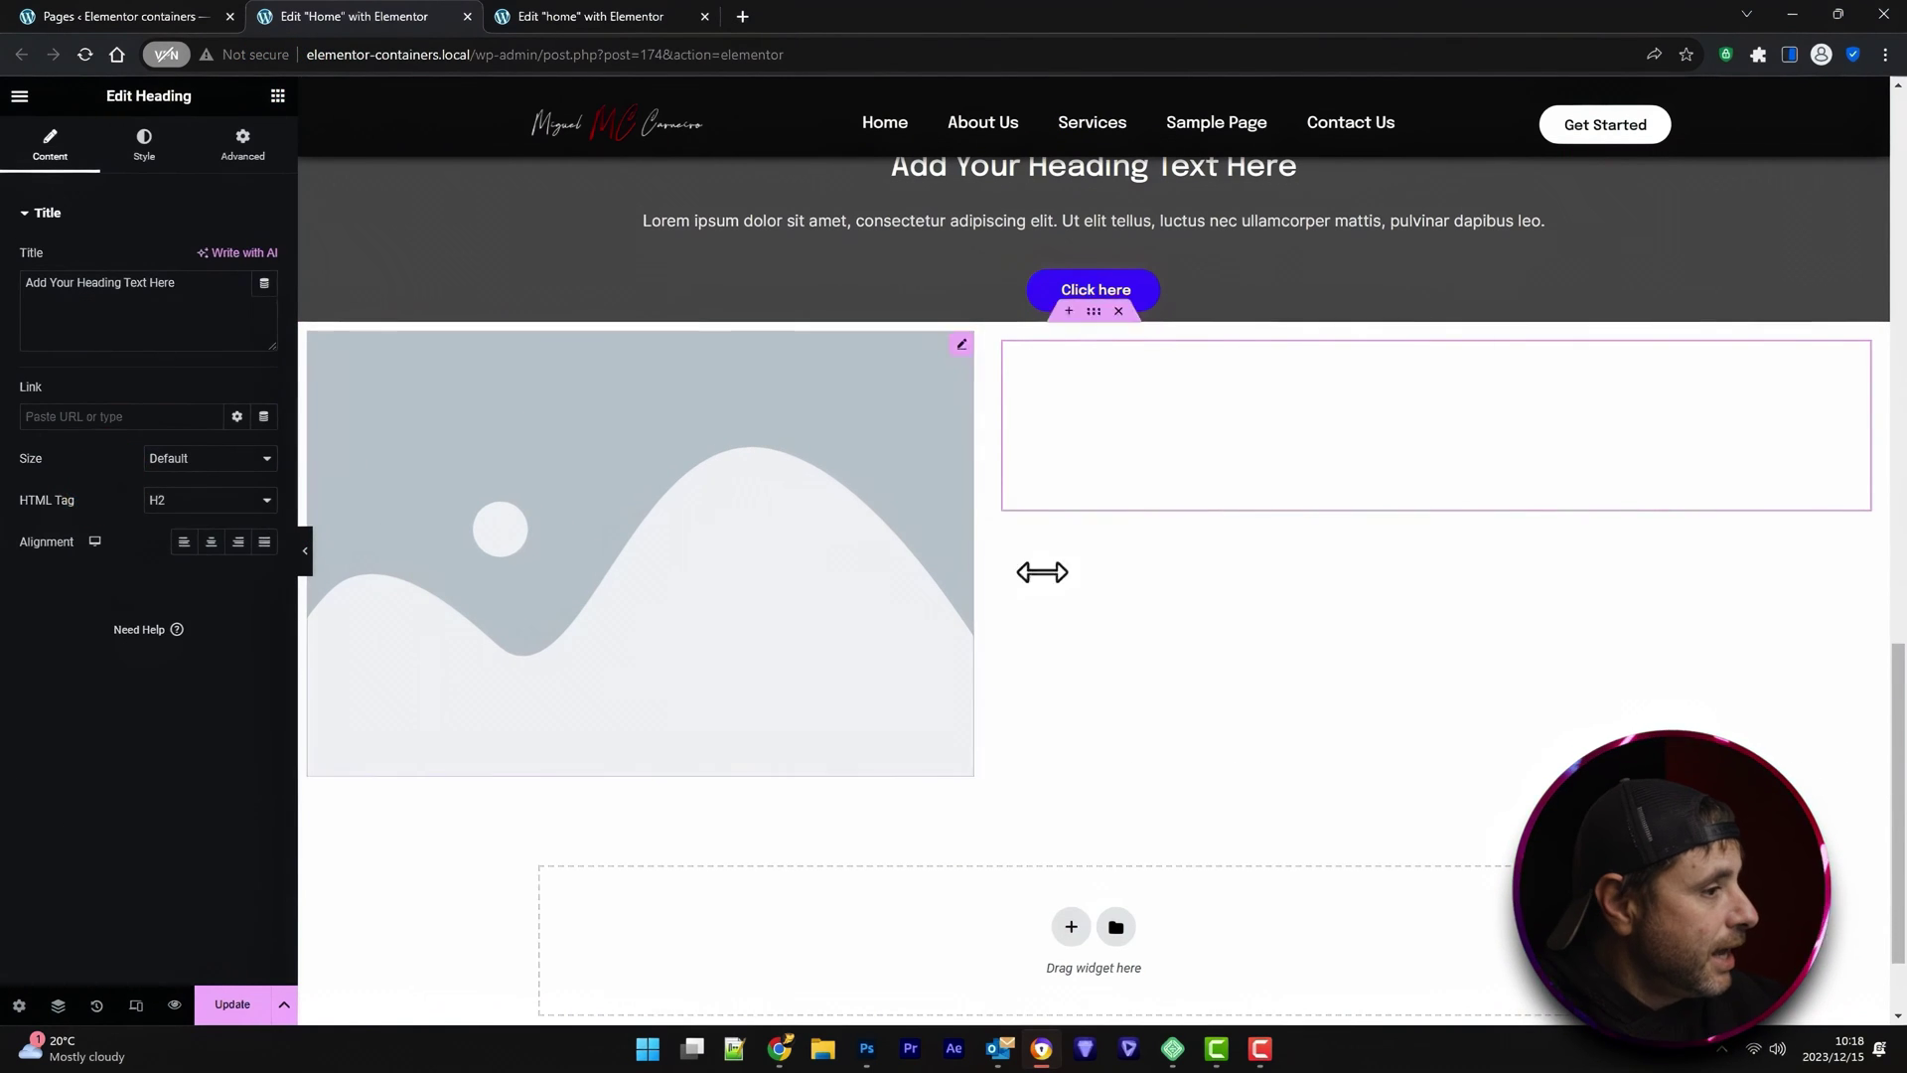
pyautogui.click(277, 95)
pyautogui.moveTo(71, 544); pyautogui.dragTo(1182, 417)
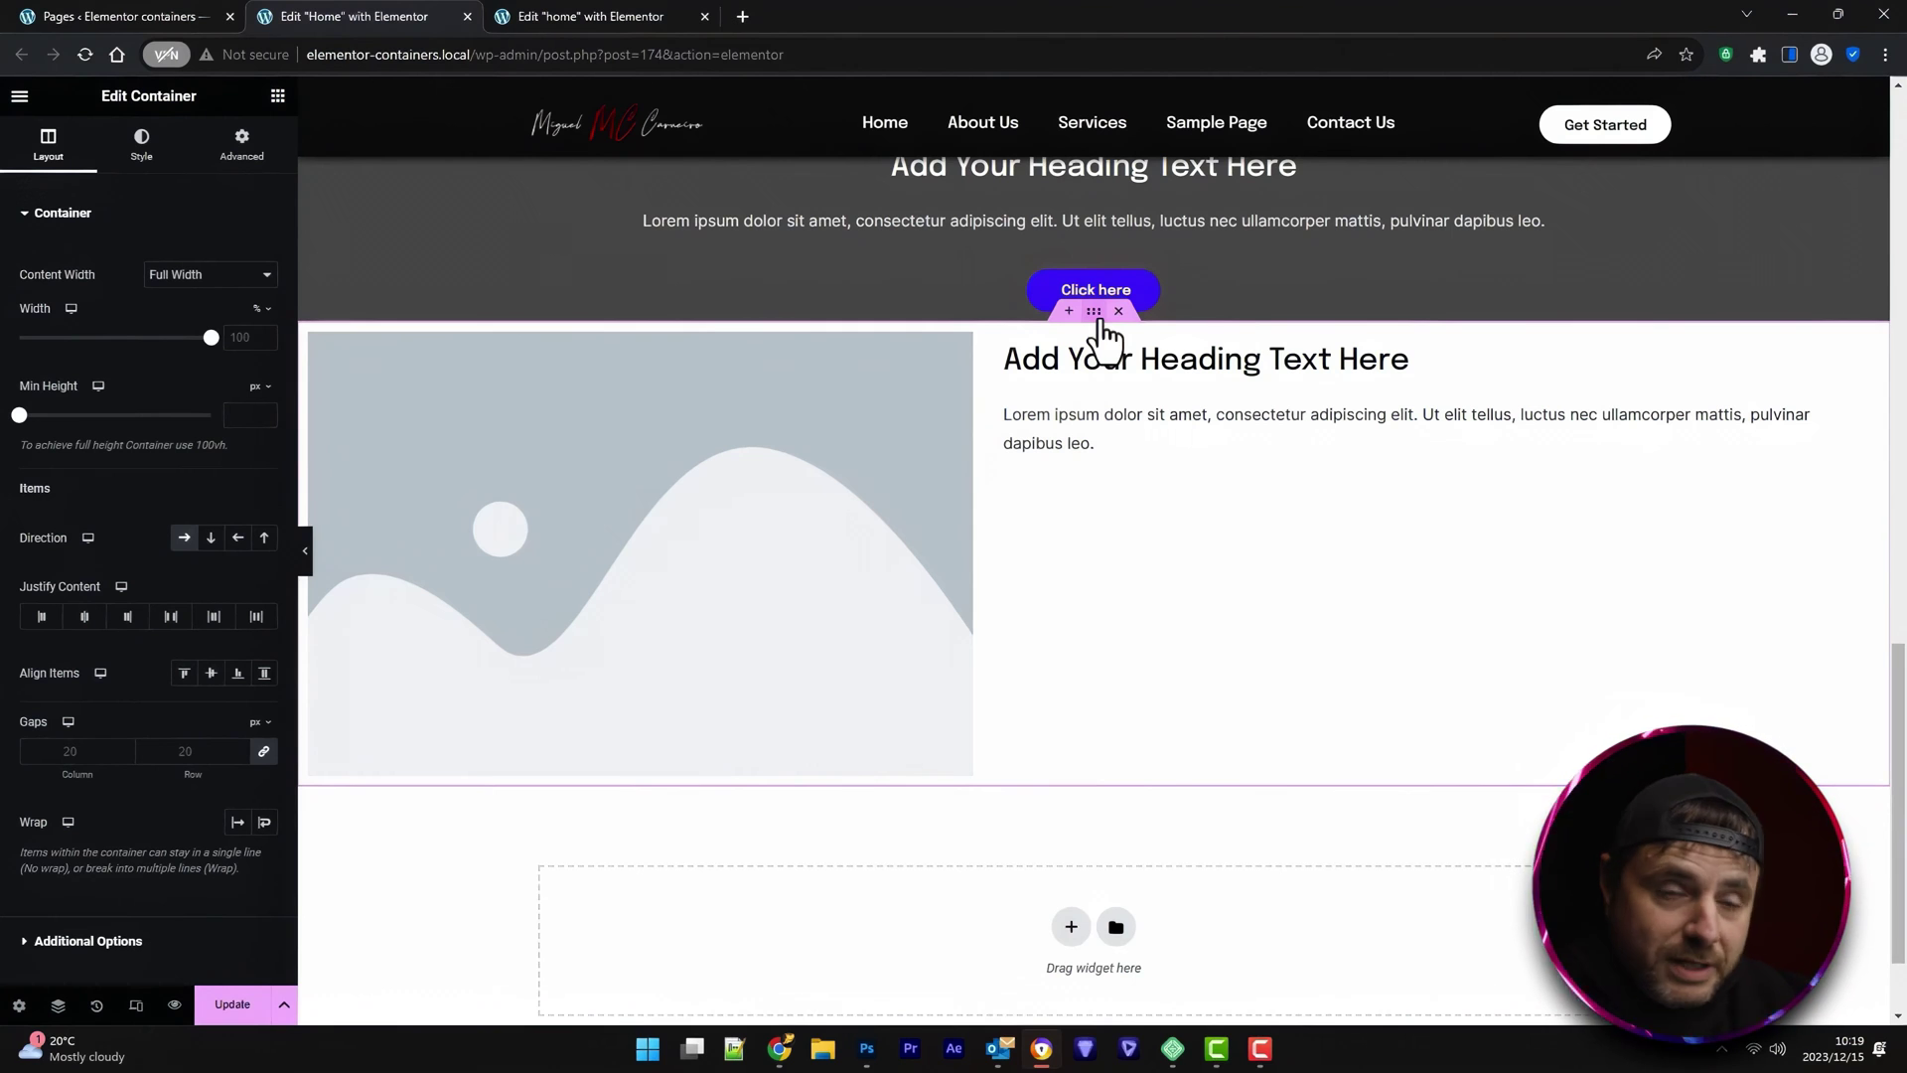
# Align the full-width parent container's items to the vertical center and remove its padding
pyautogui.click(1094, 311)
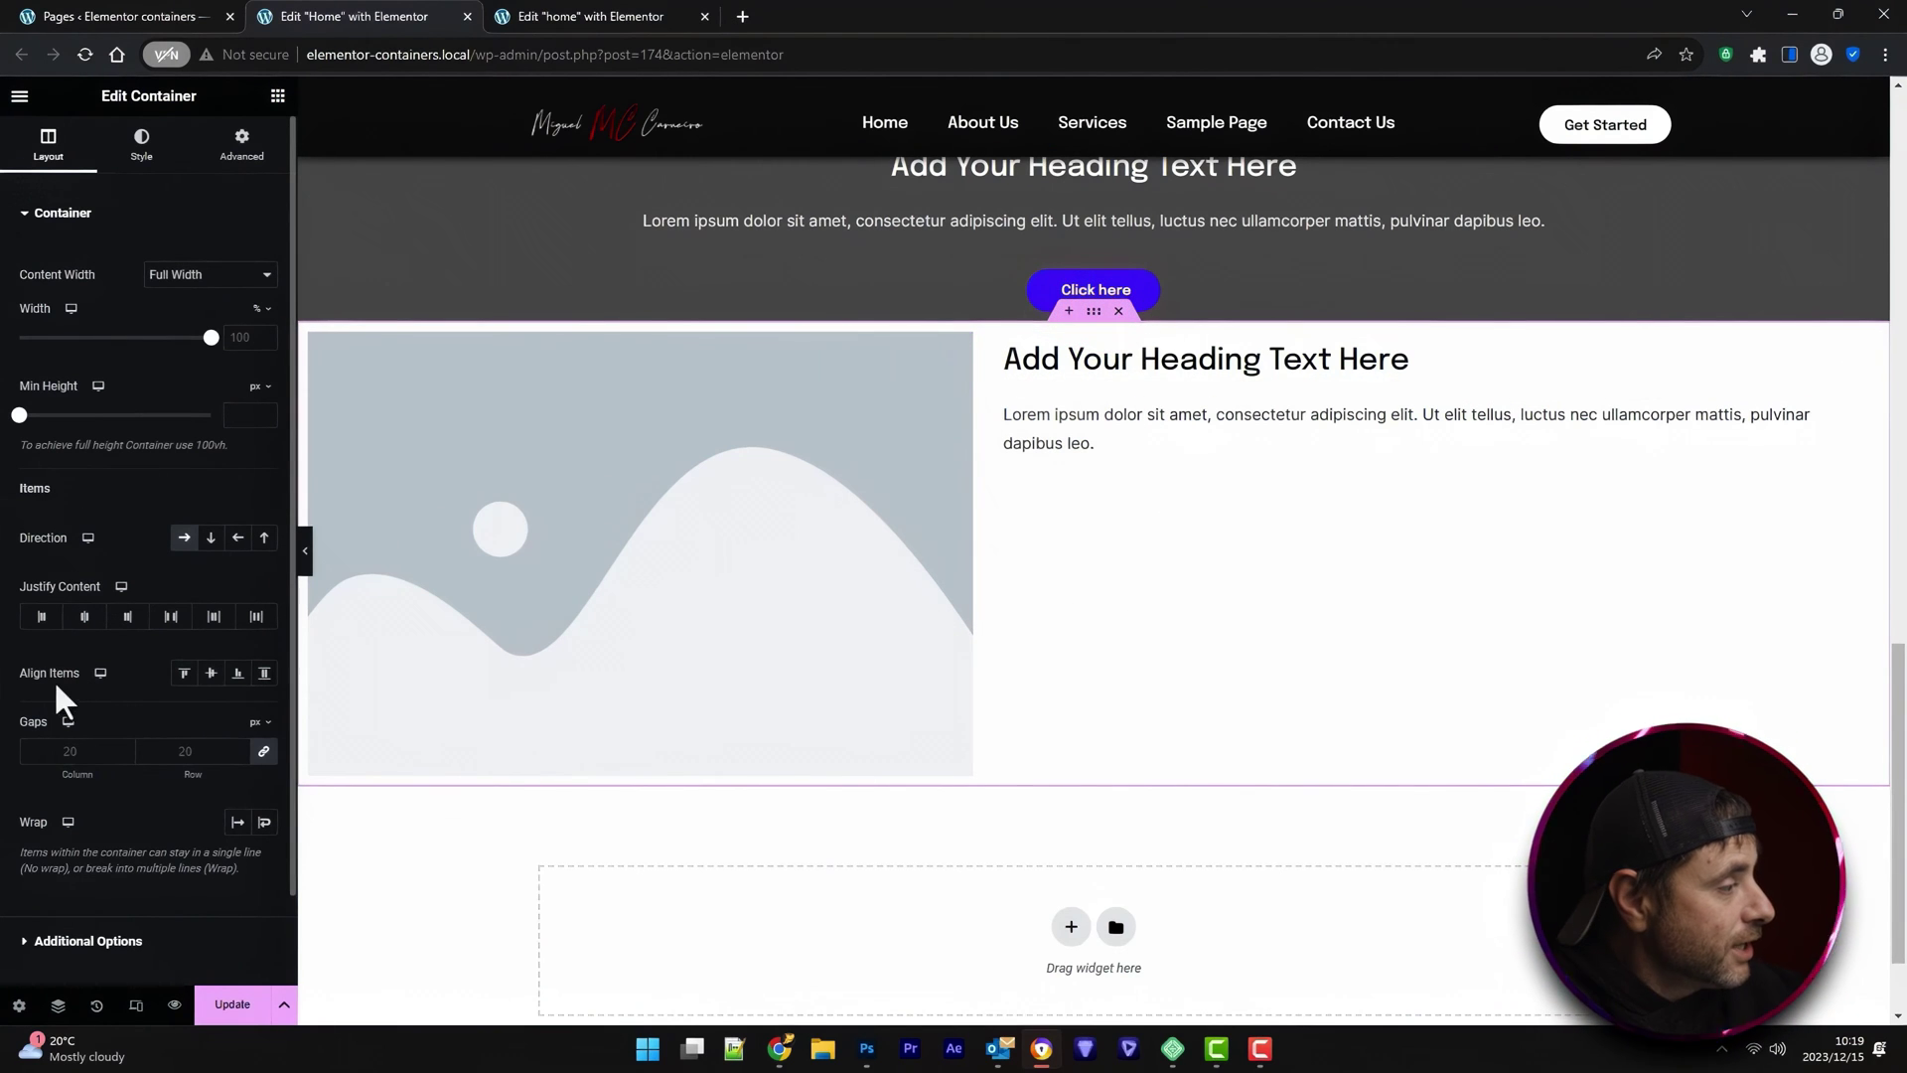
pyautogui.click(211, 673)
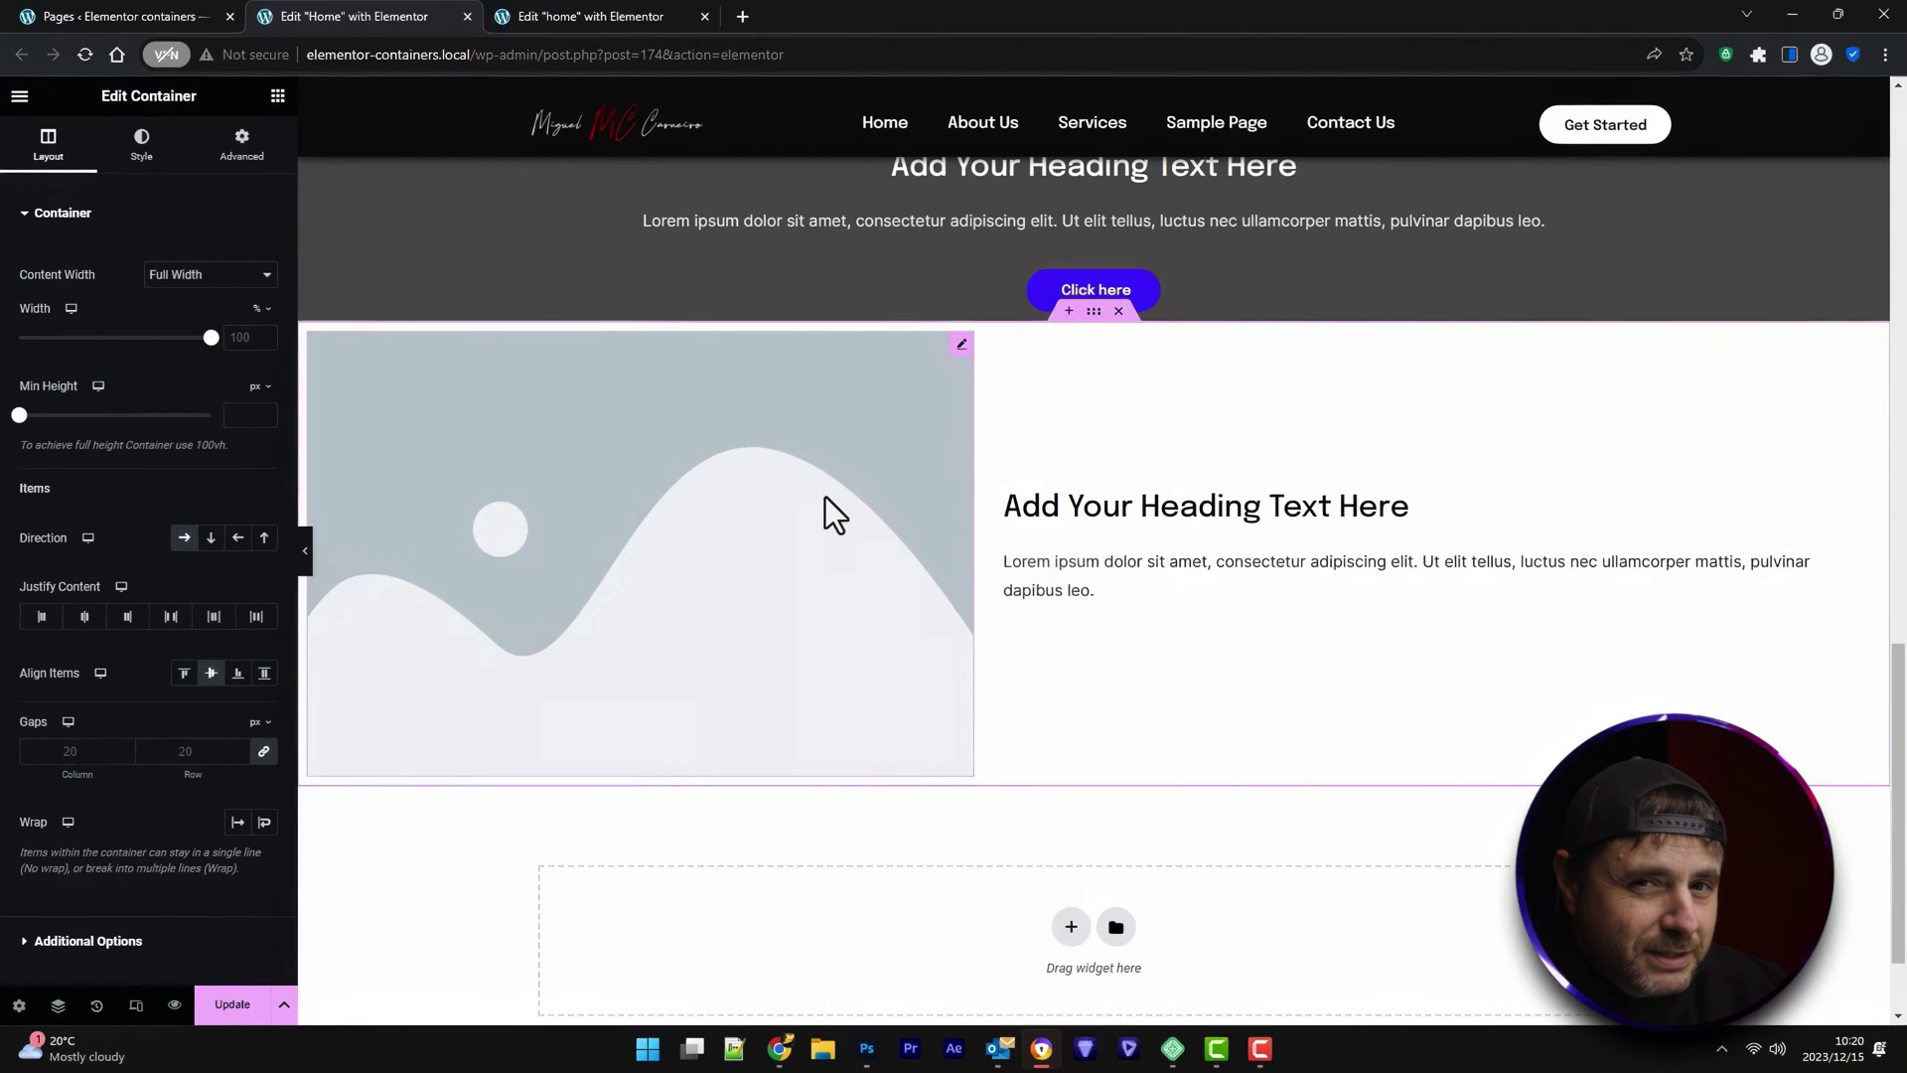
pyautogui.click(1095, 312)
pyautogui.click(241, 144)
pyautogui.click(42, 360)
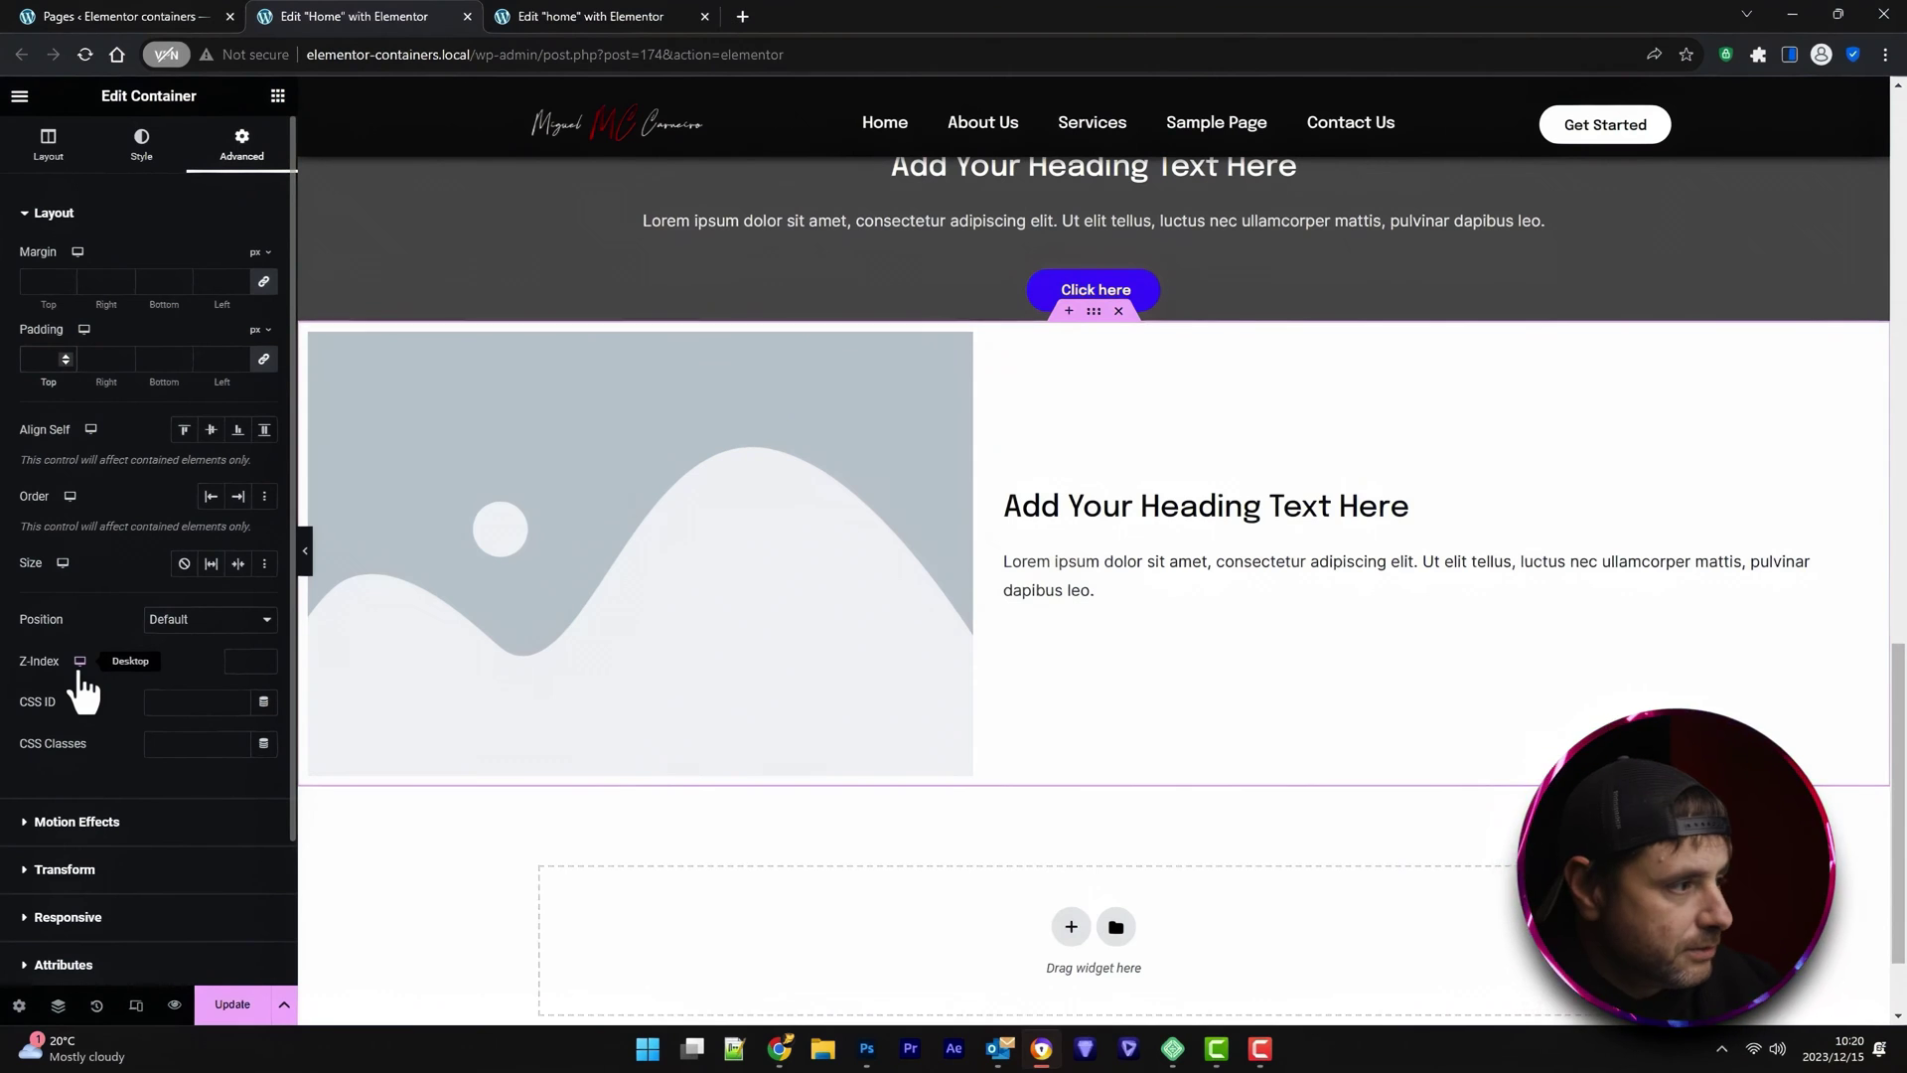
# Set the image's width to 100% in its style settings
pyautogui.click(533, 647)
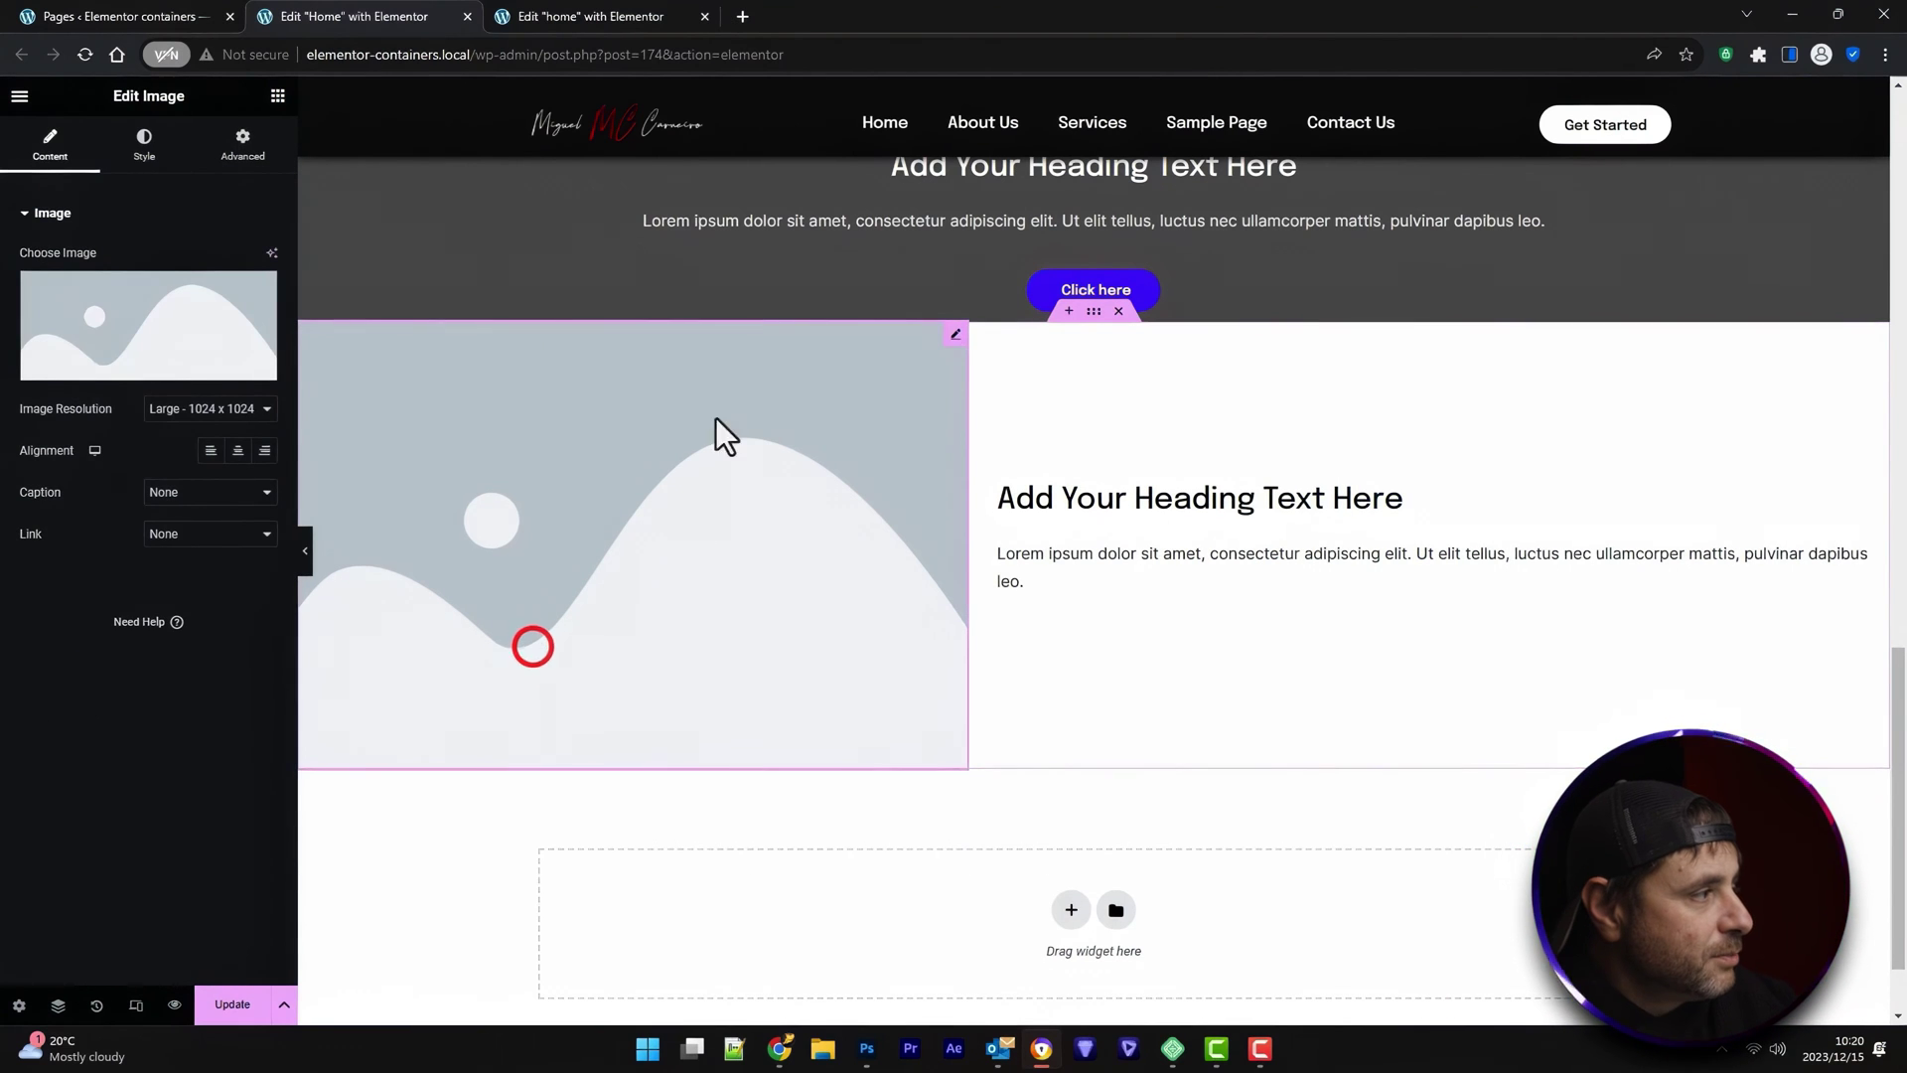
pyautogui.click(589, 480)
pyautogui.click(140, 156)
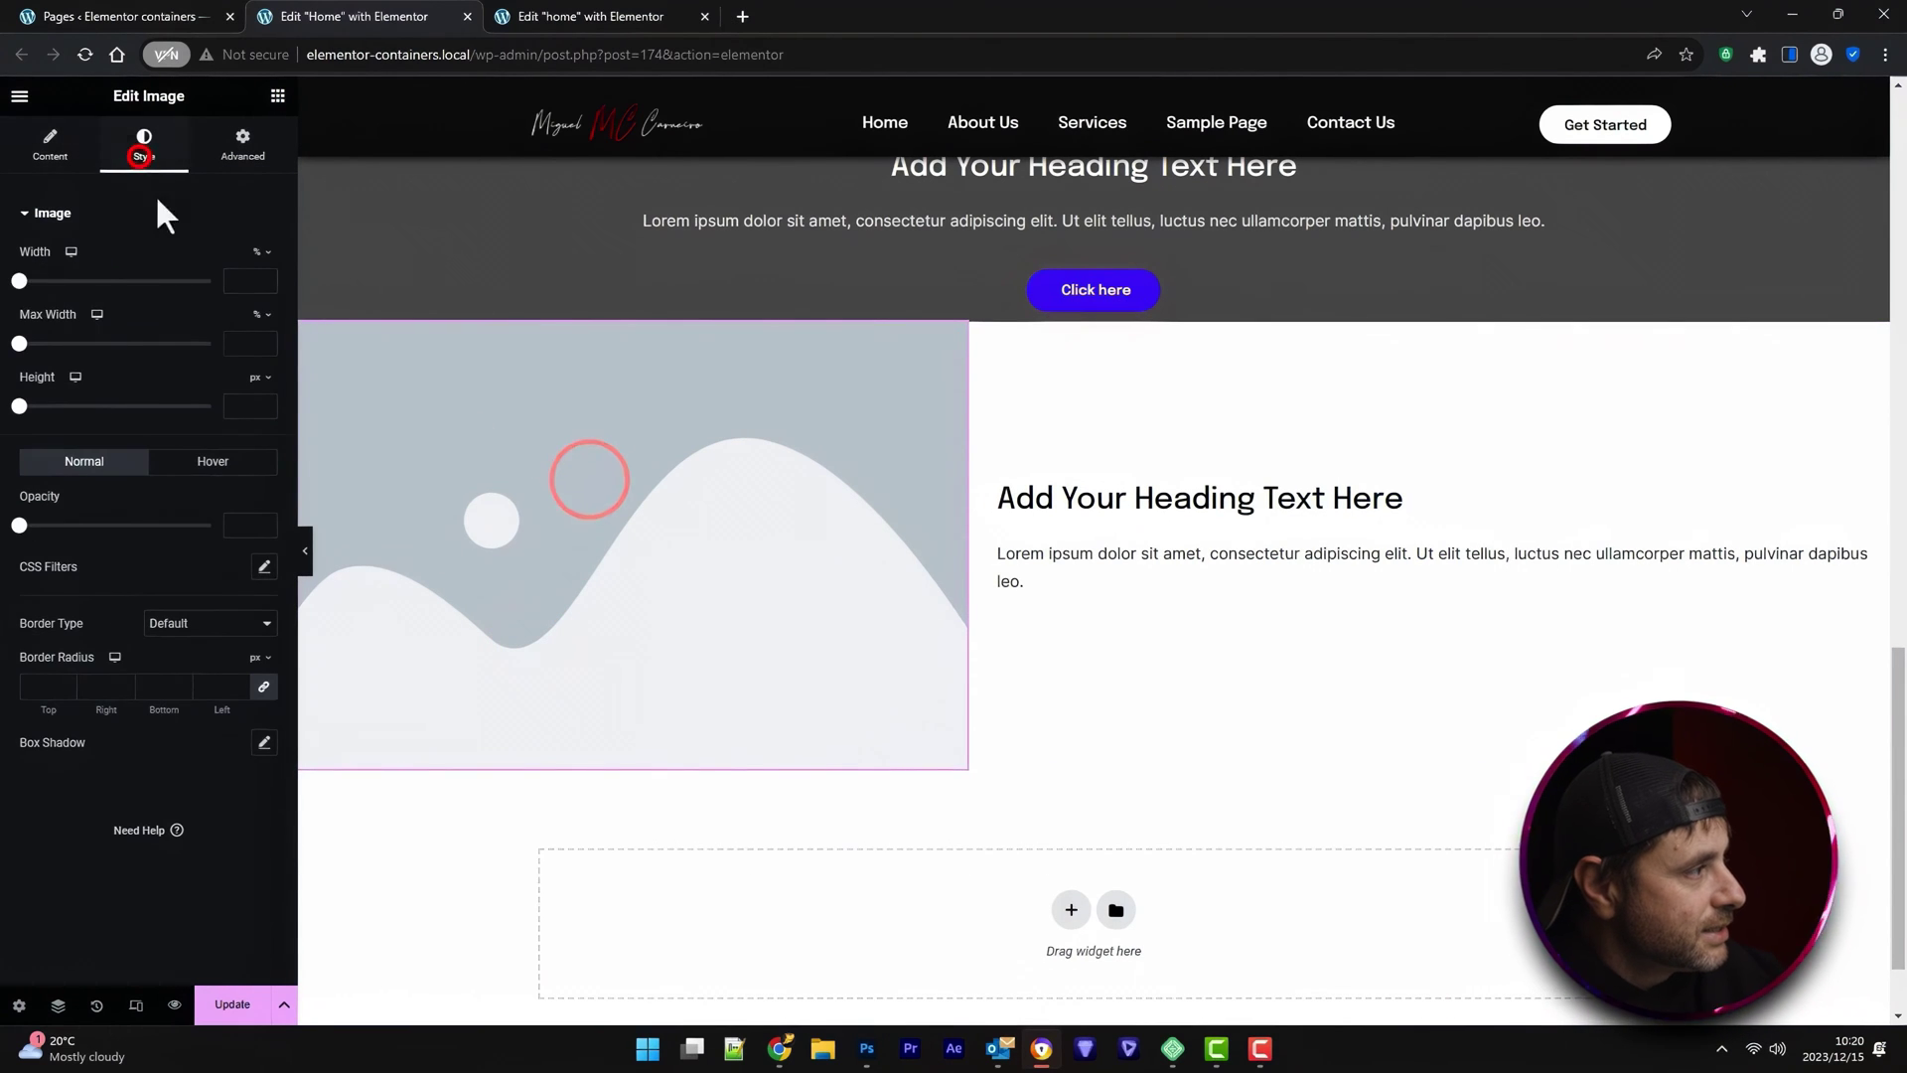
pyautogui.moveTo(19, 281); pyautogui.dragTo(211, 281)
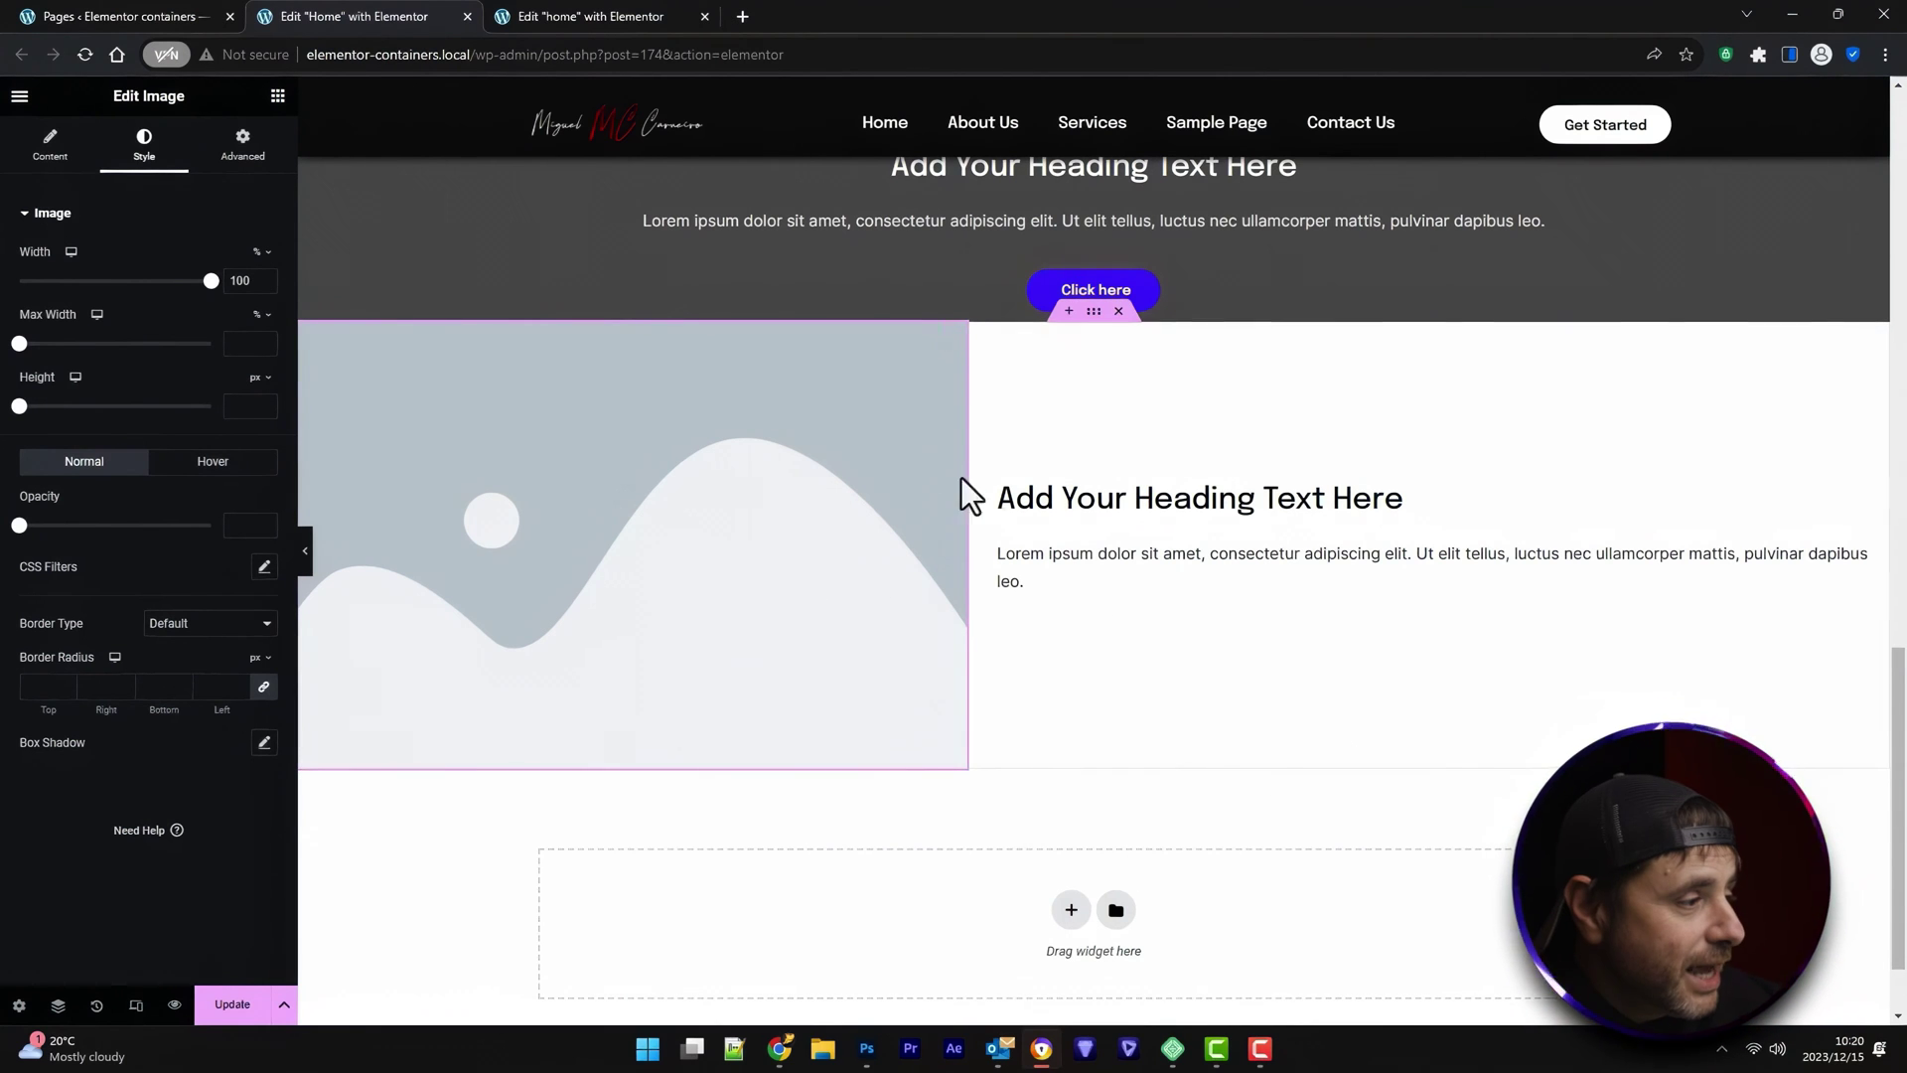
pyautogui.click(1000, 482)
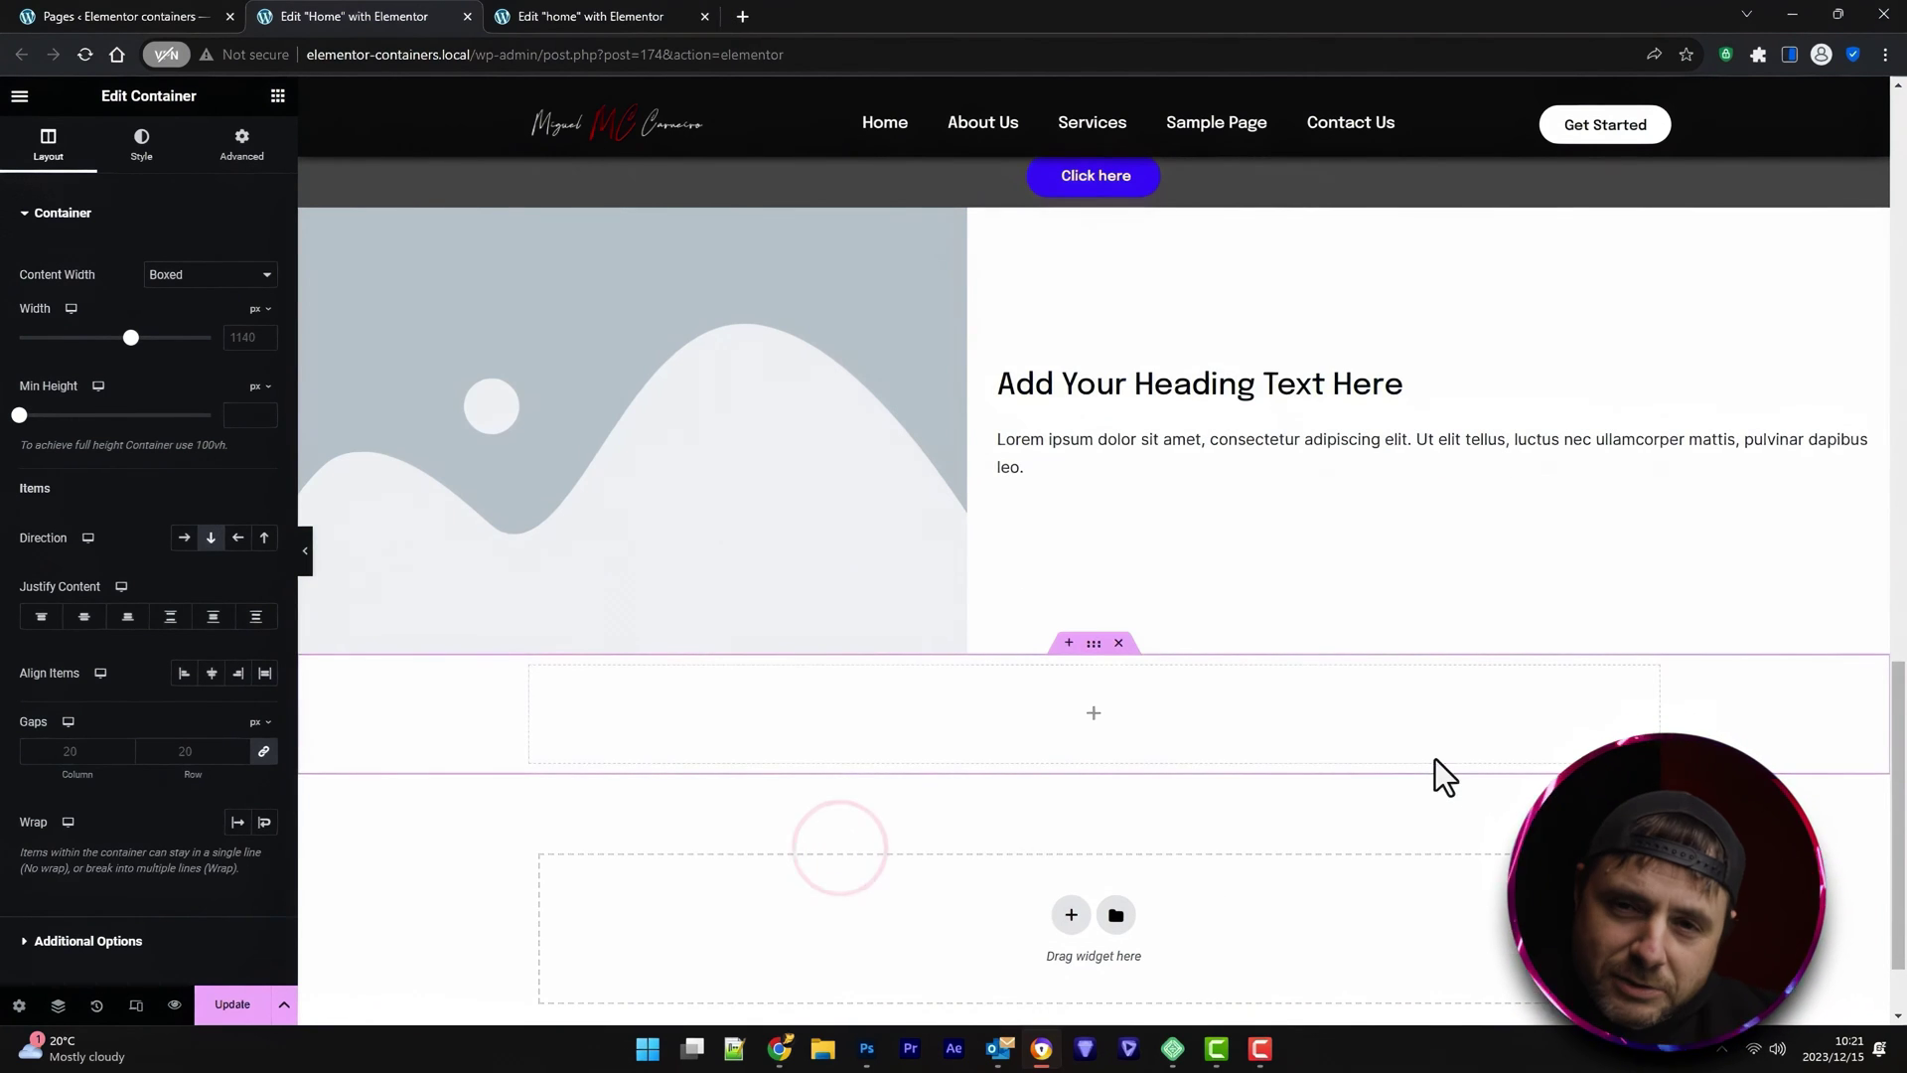
# Set the new empty container's content width to Full Width and reduce its width to 49%
pyautogui.click(1093, 646)
pyautogui.click(191, 271)
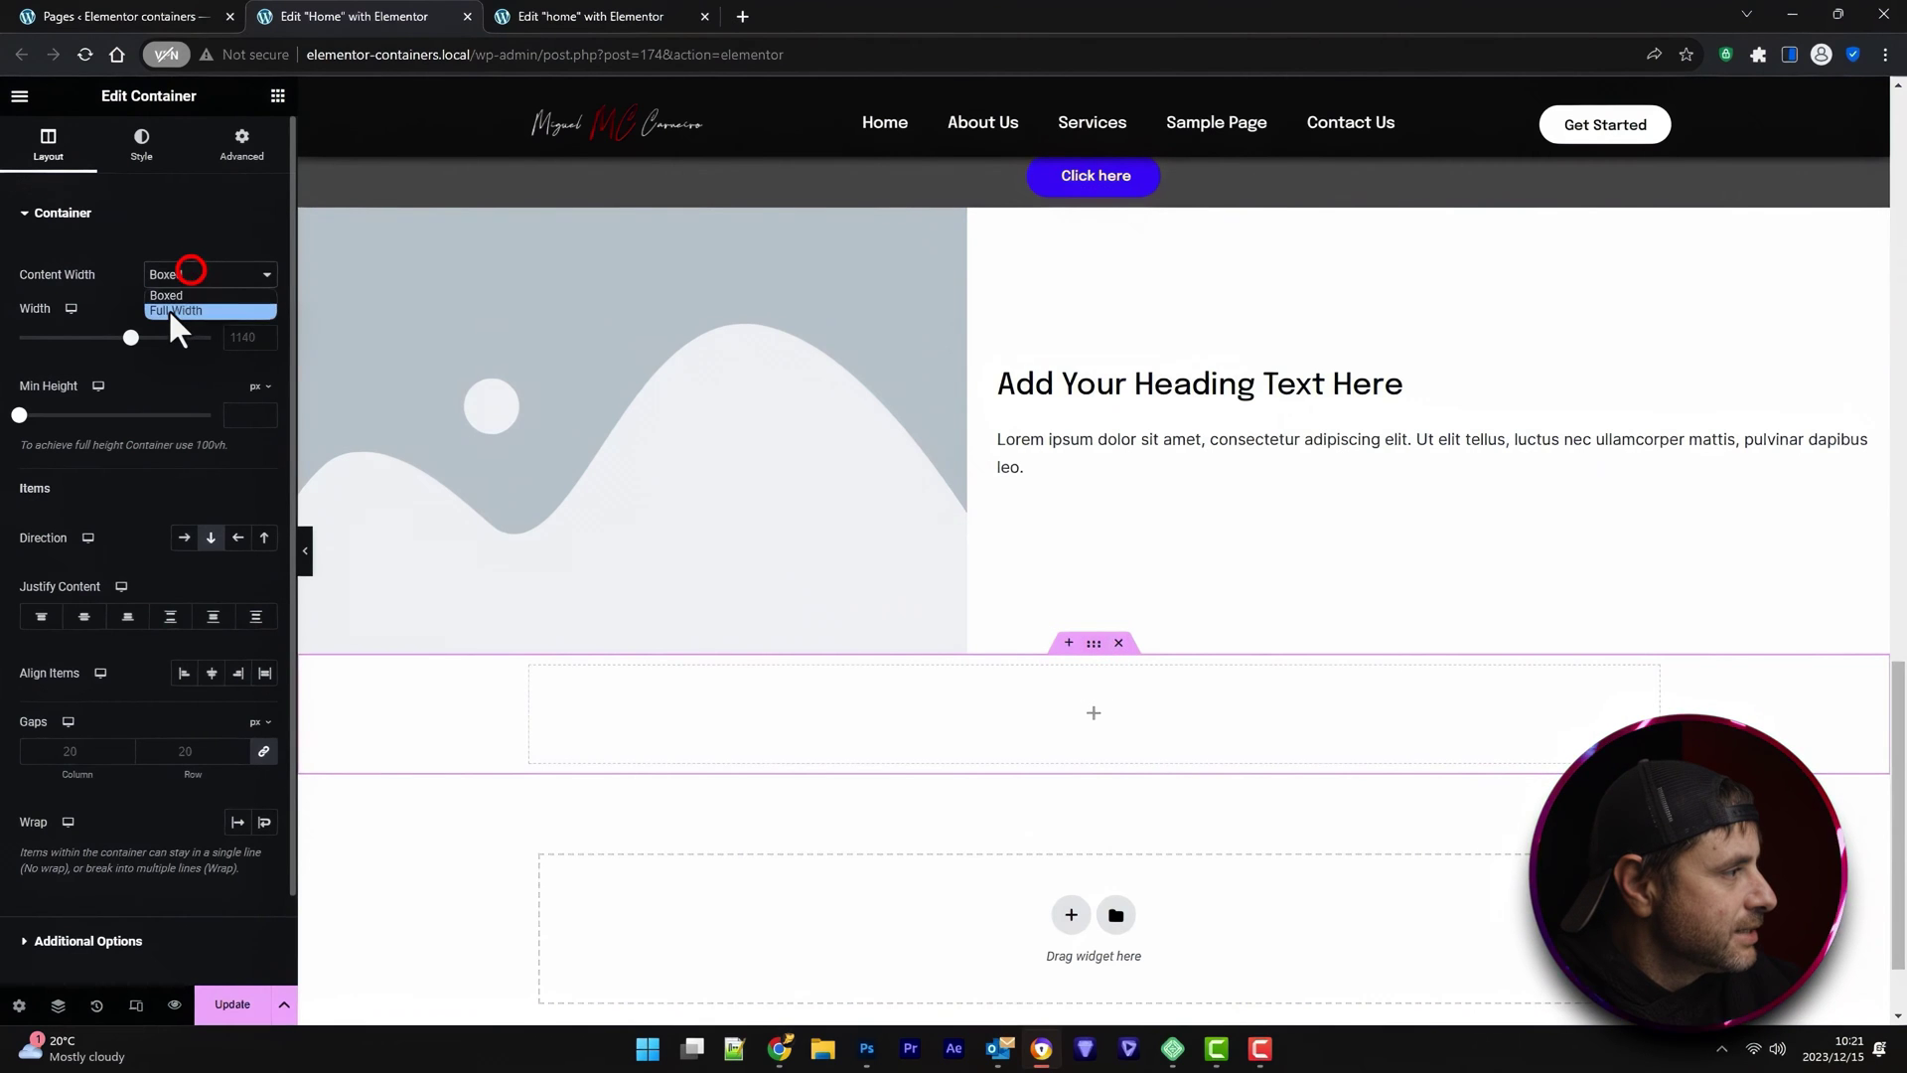
pyautogui.click(172, 311)
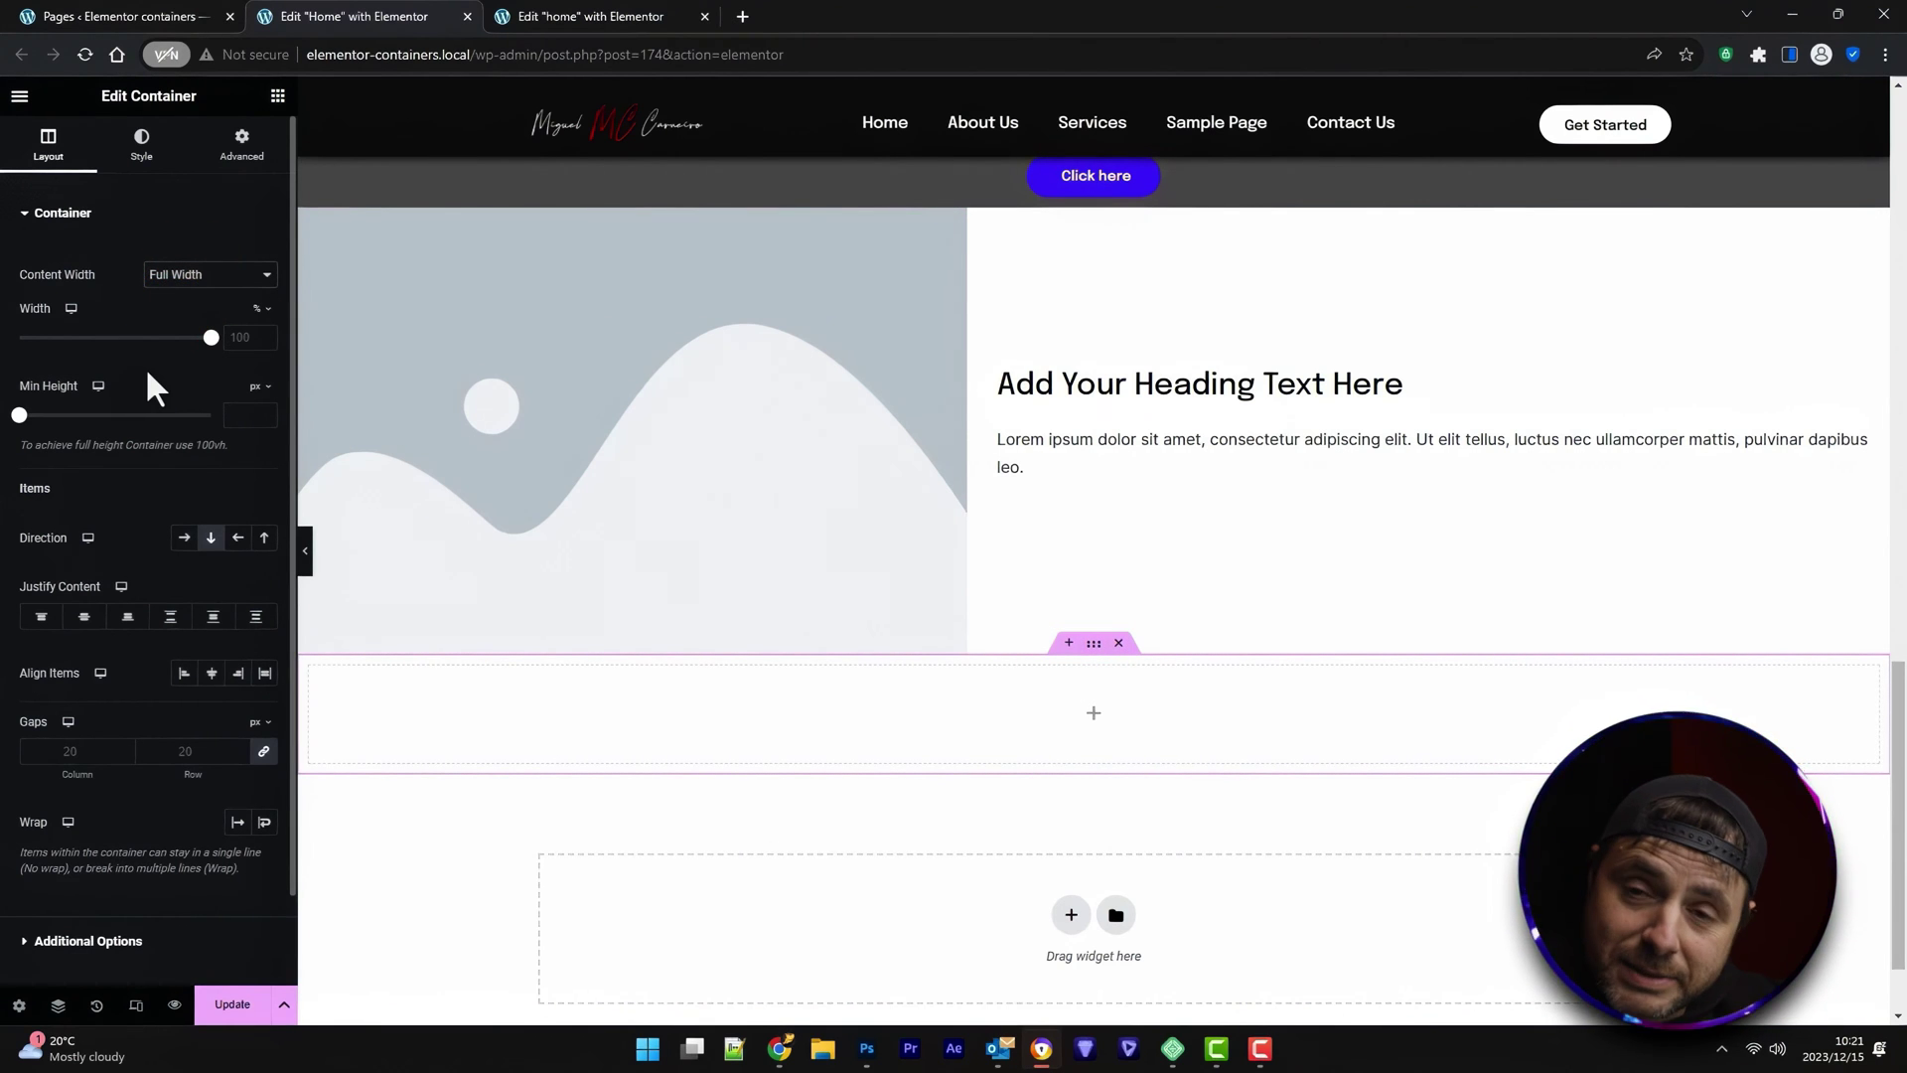
pyautogui.moveTo(213, 337); pyautogui.dragTo(114, 338)
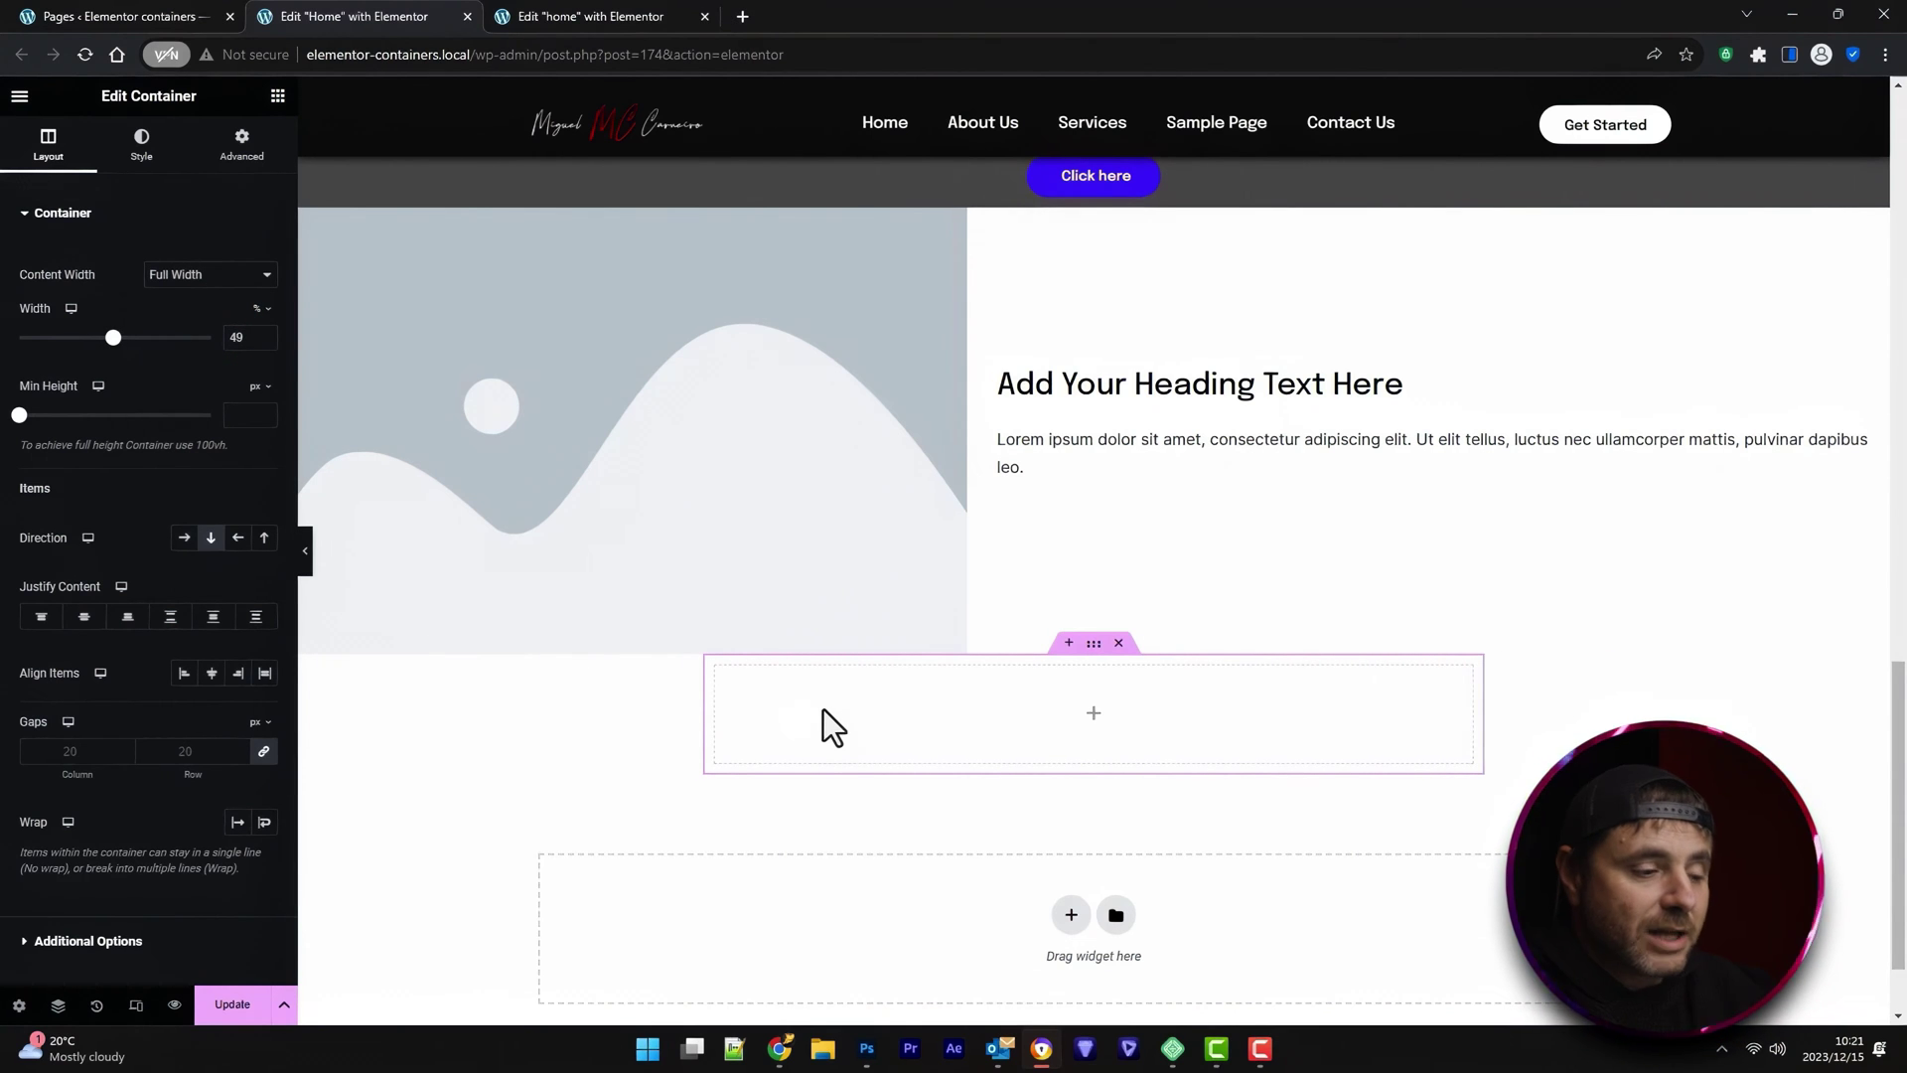
# Give the narrowed container a solid dark grey classic background colour
pyautogui.click(141, 146)
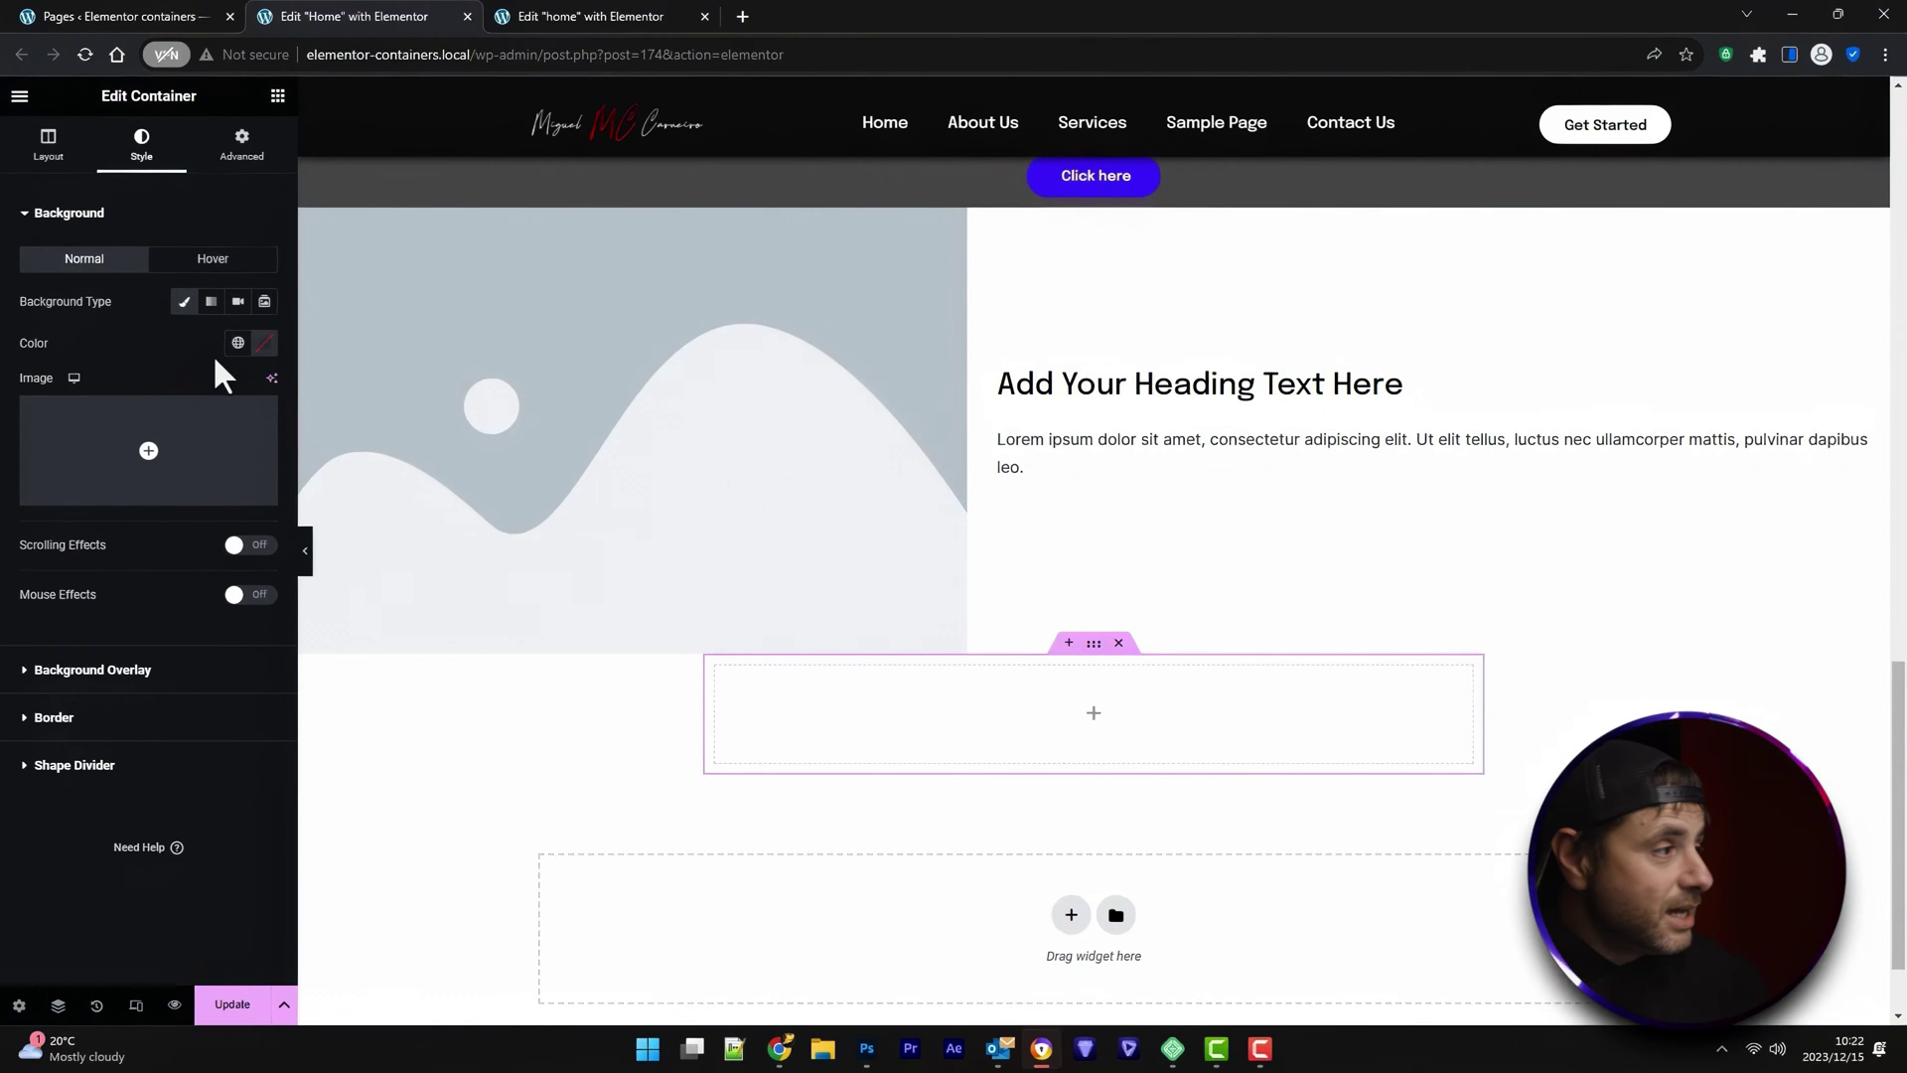
pyautogui.click(264, 343)
pyautogui.moveTo(189, 492); pyautogui.dragTo(142, 522)
pyautogui.click(146, 343)
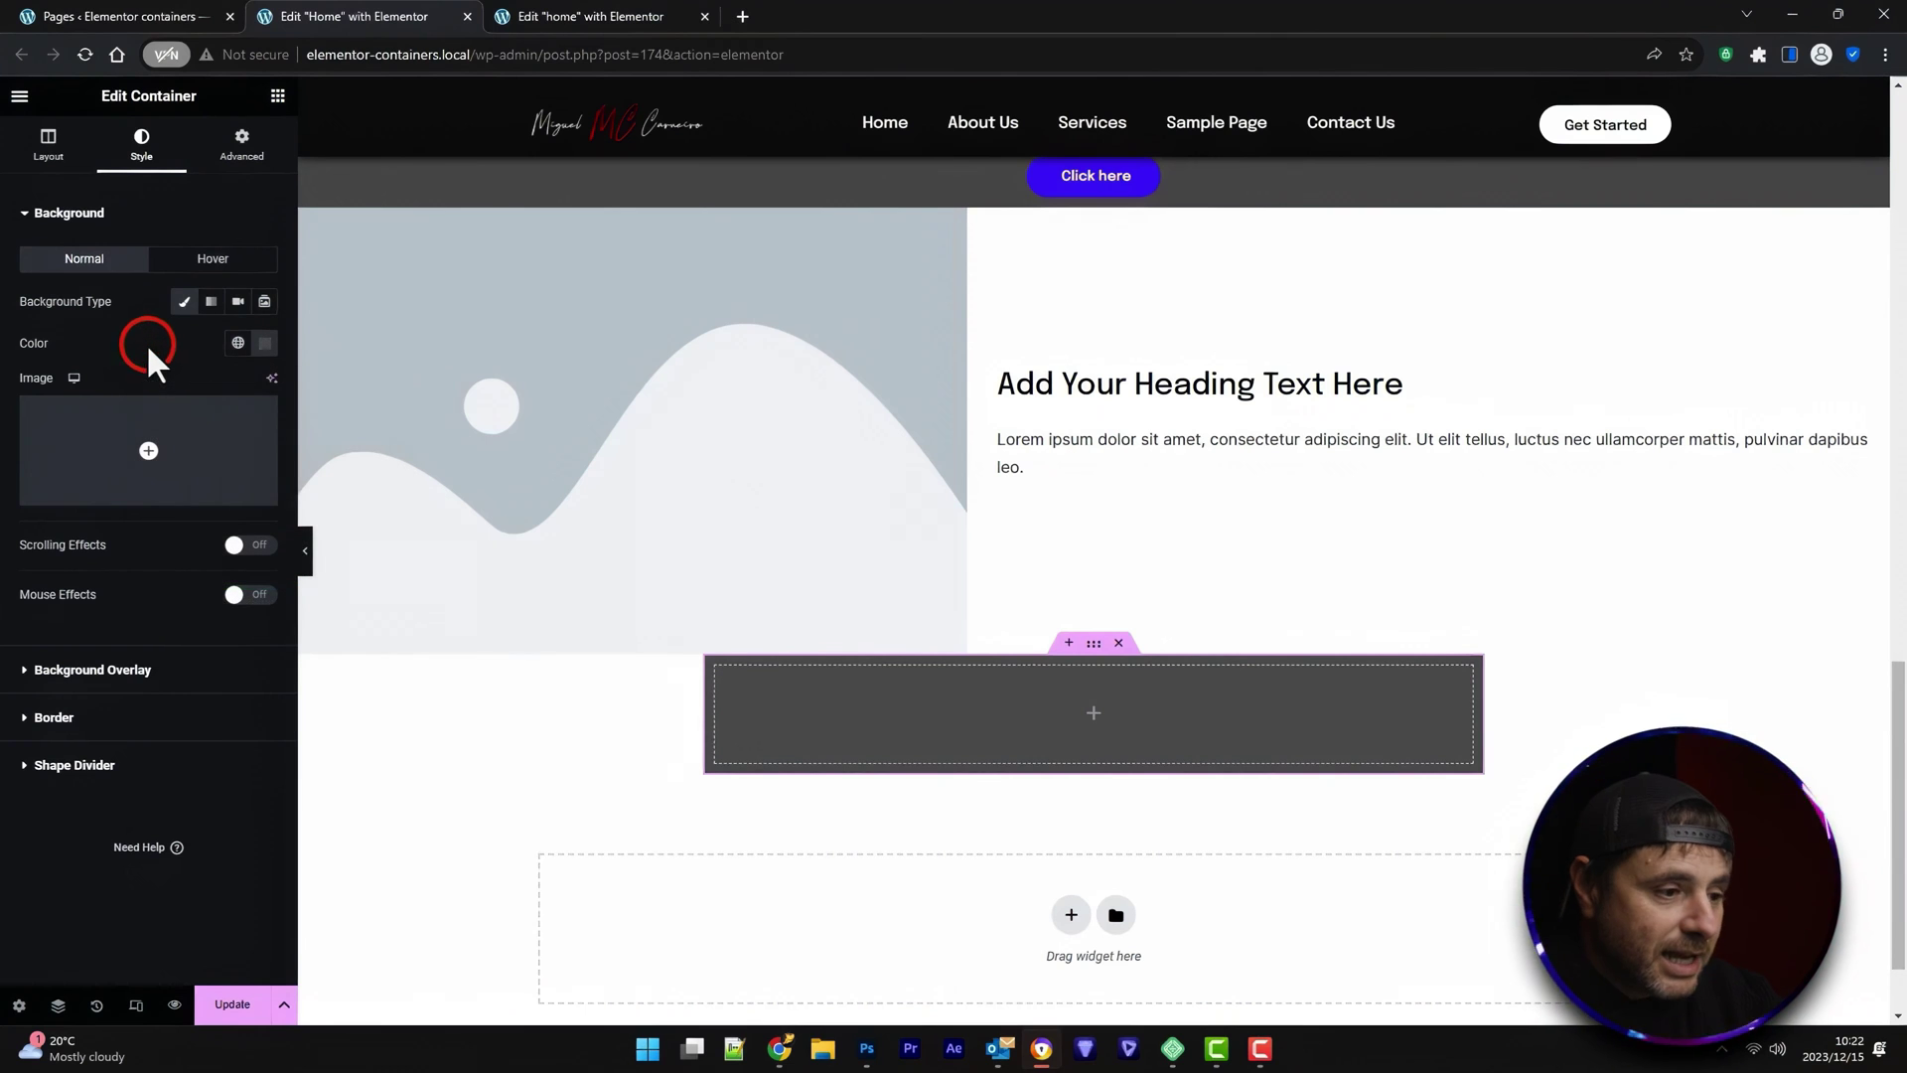
# Set the dark grey container's width to 50% and its minimum height to 200 px
pyautogui.click(1132, 678)
pyautogui.click(257, 335)
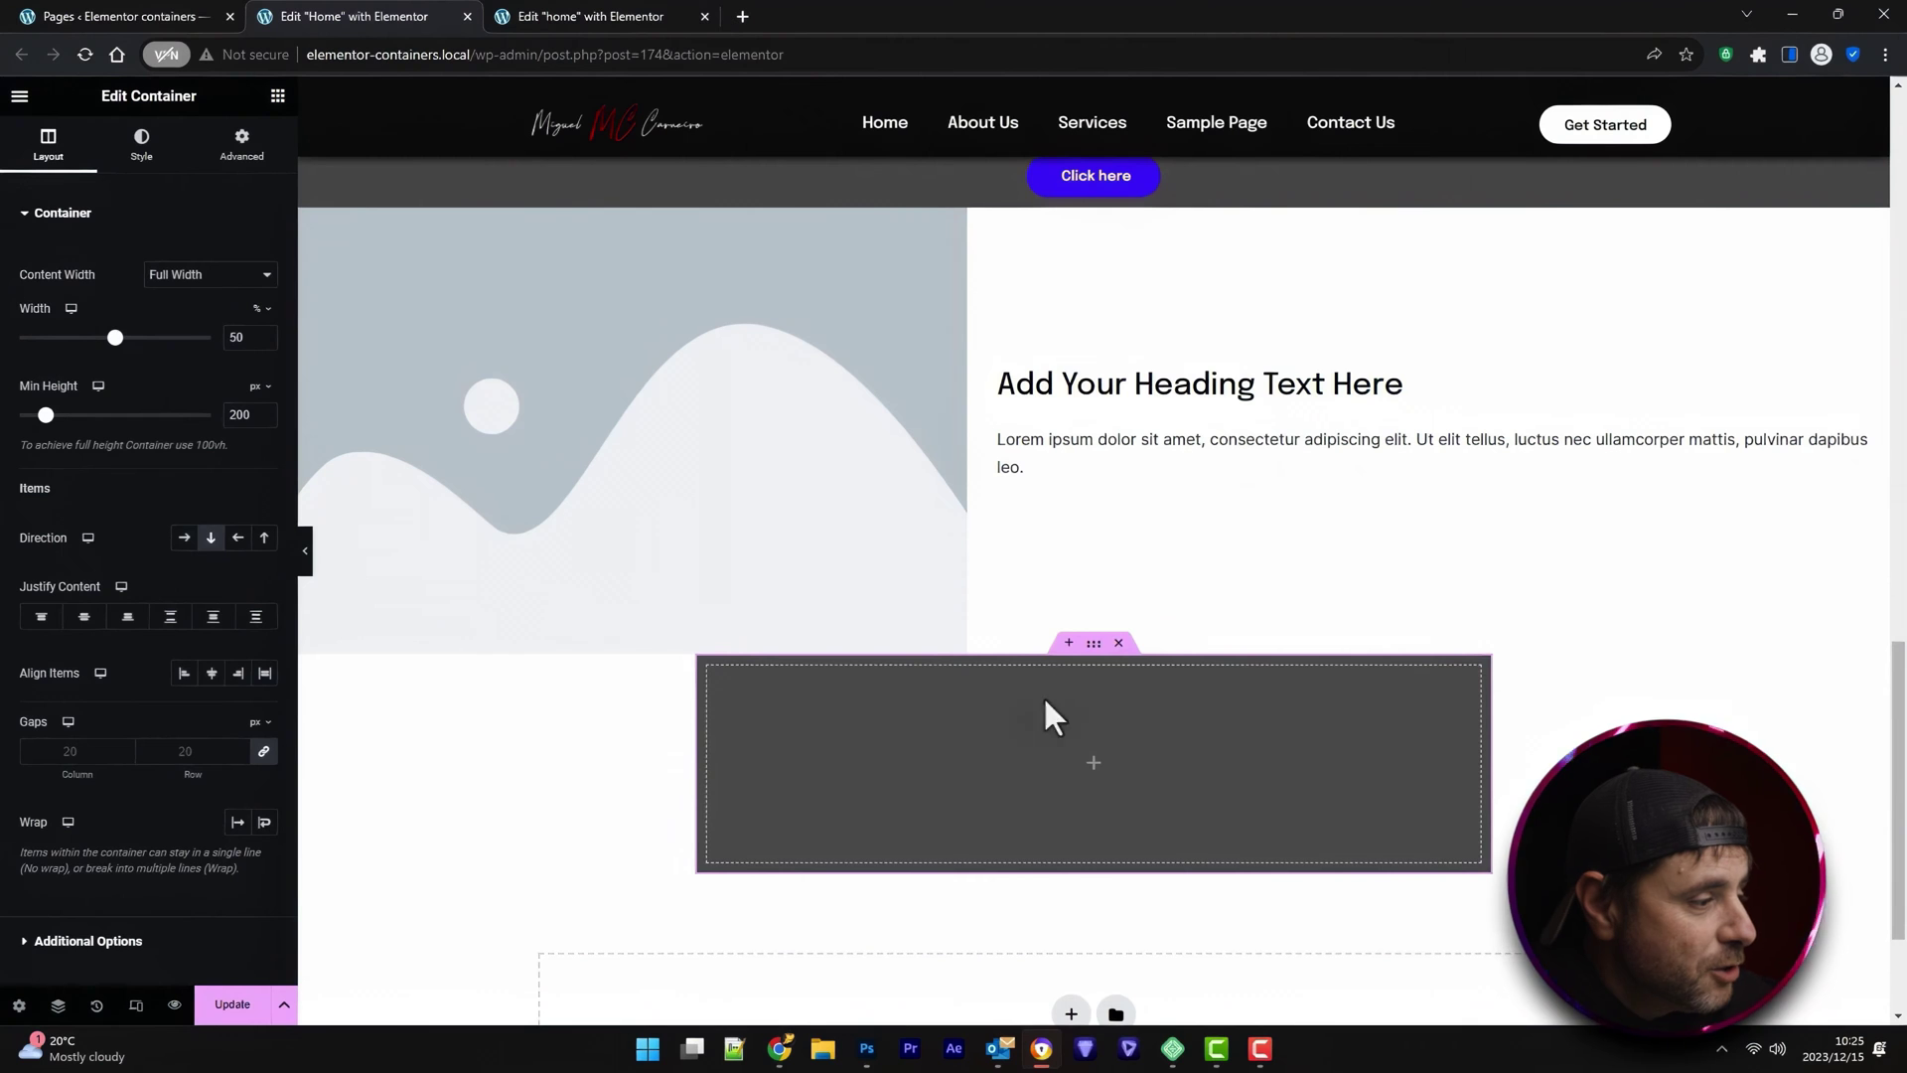
# Add a box shadow to the dark grey container and set its border radius to 25 px on all corners
pyautogui.click(141, 144)
pyautogui.click(56, 730)
pyautogui.click(265, 516)
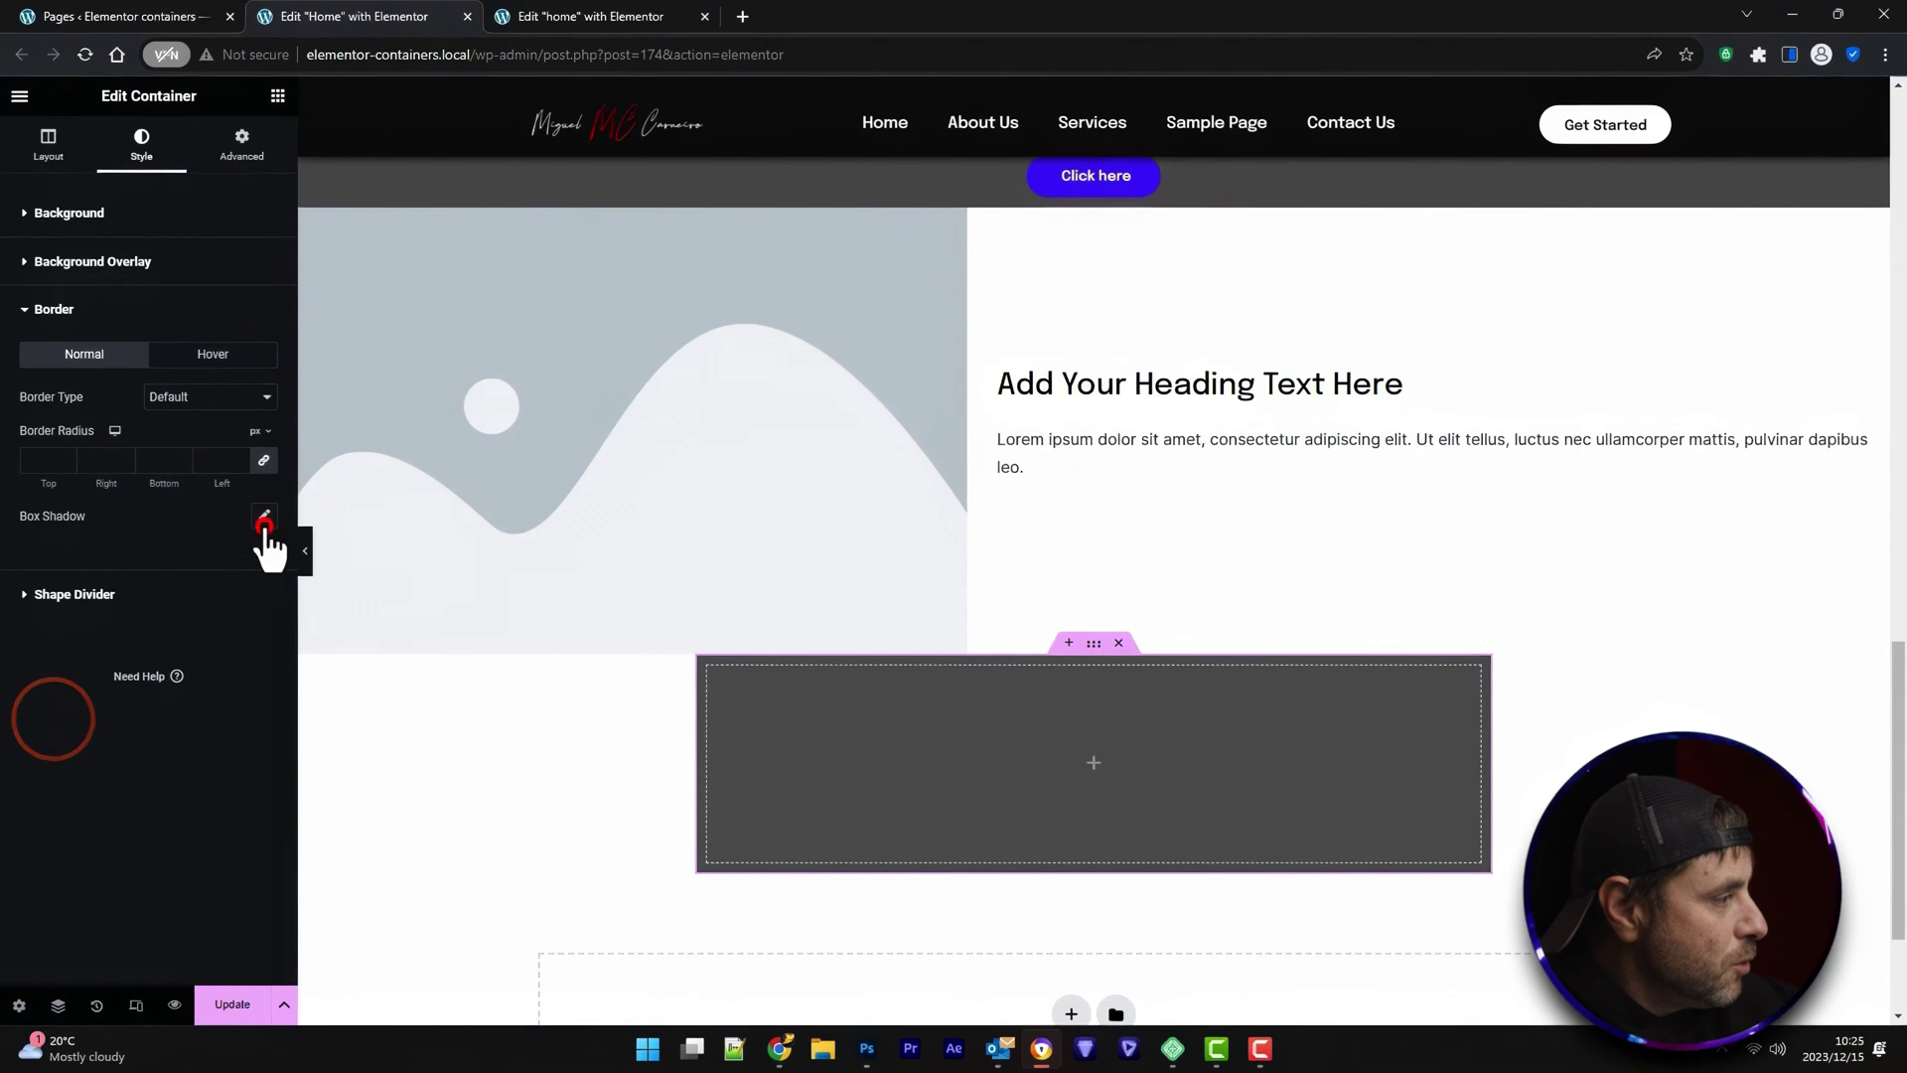
pyautogui.click(45, 455)
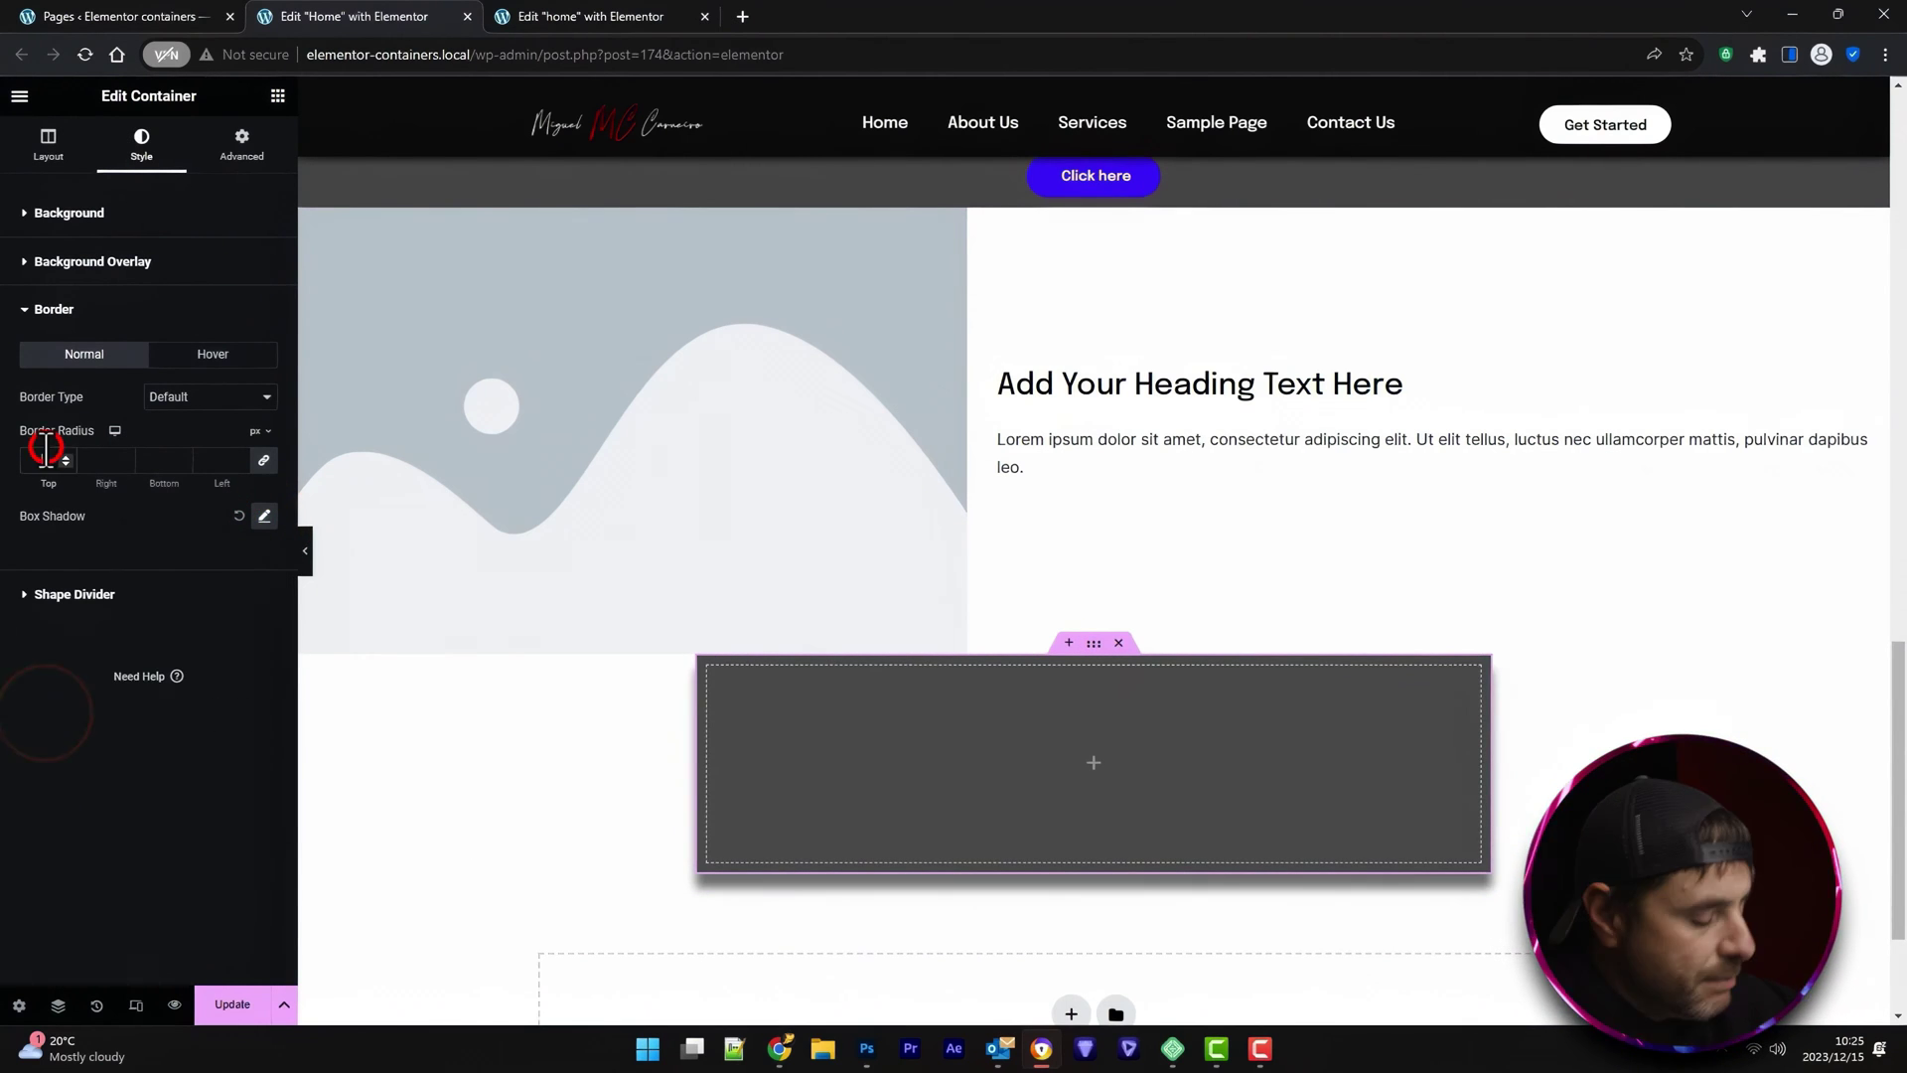
pyautogui.write('15')
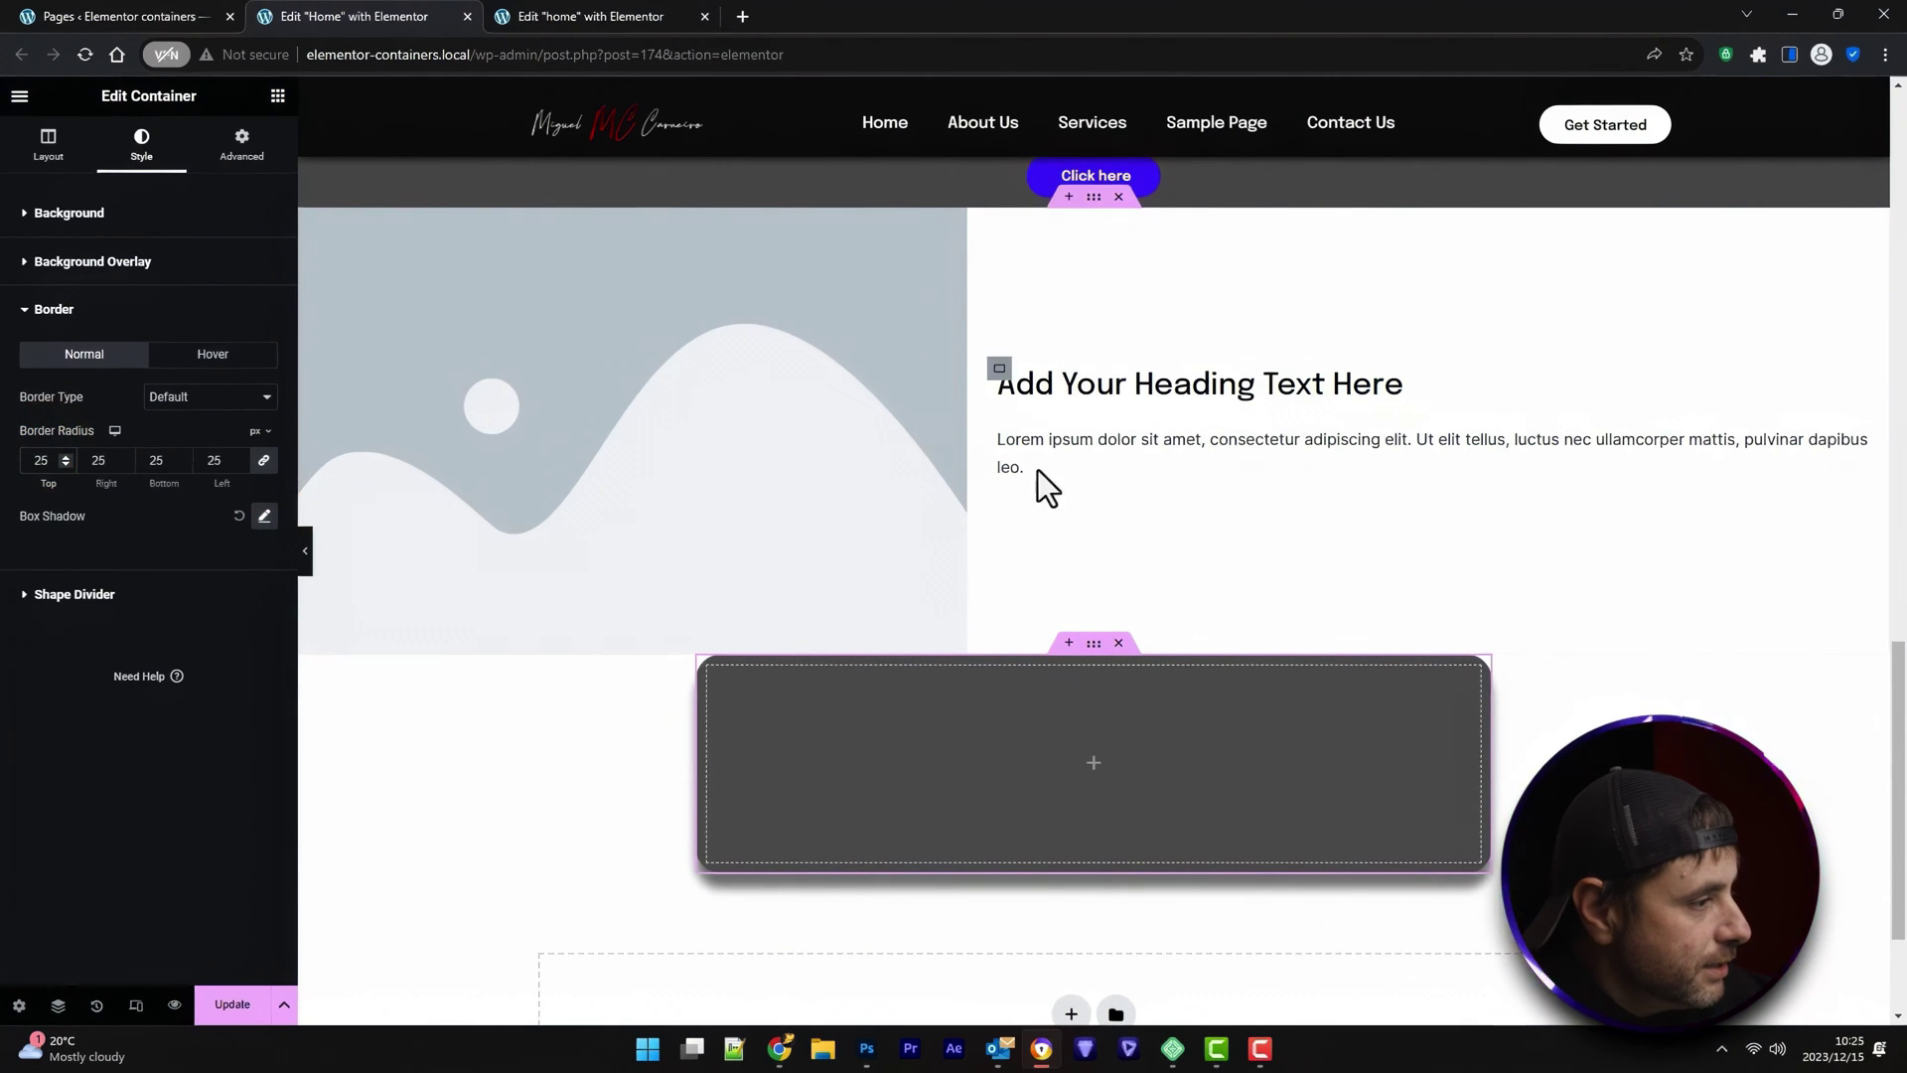
# Restore the dark grey container to the full page width with square corners and no shadow
pyautogui.click(1046, 424)
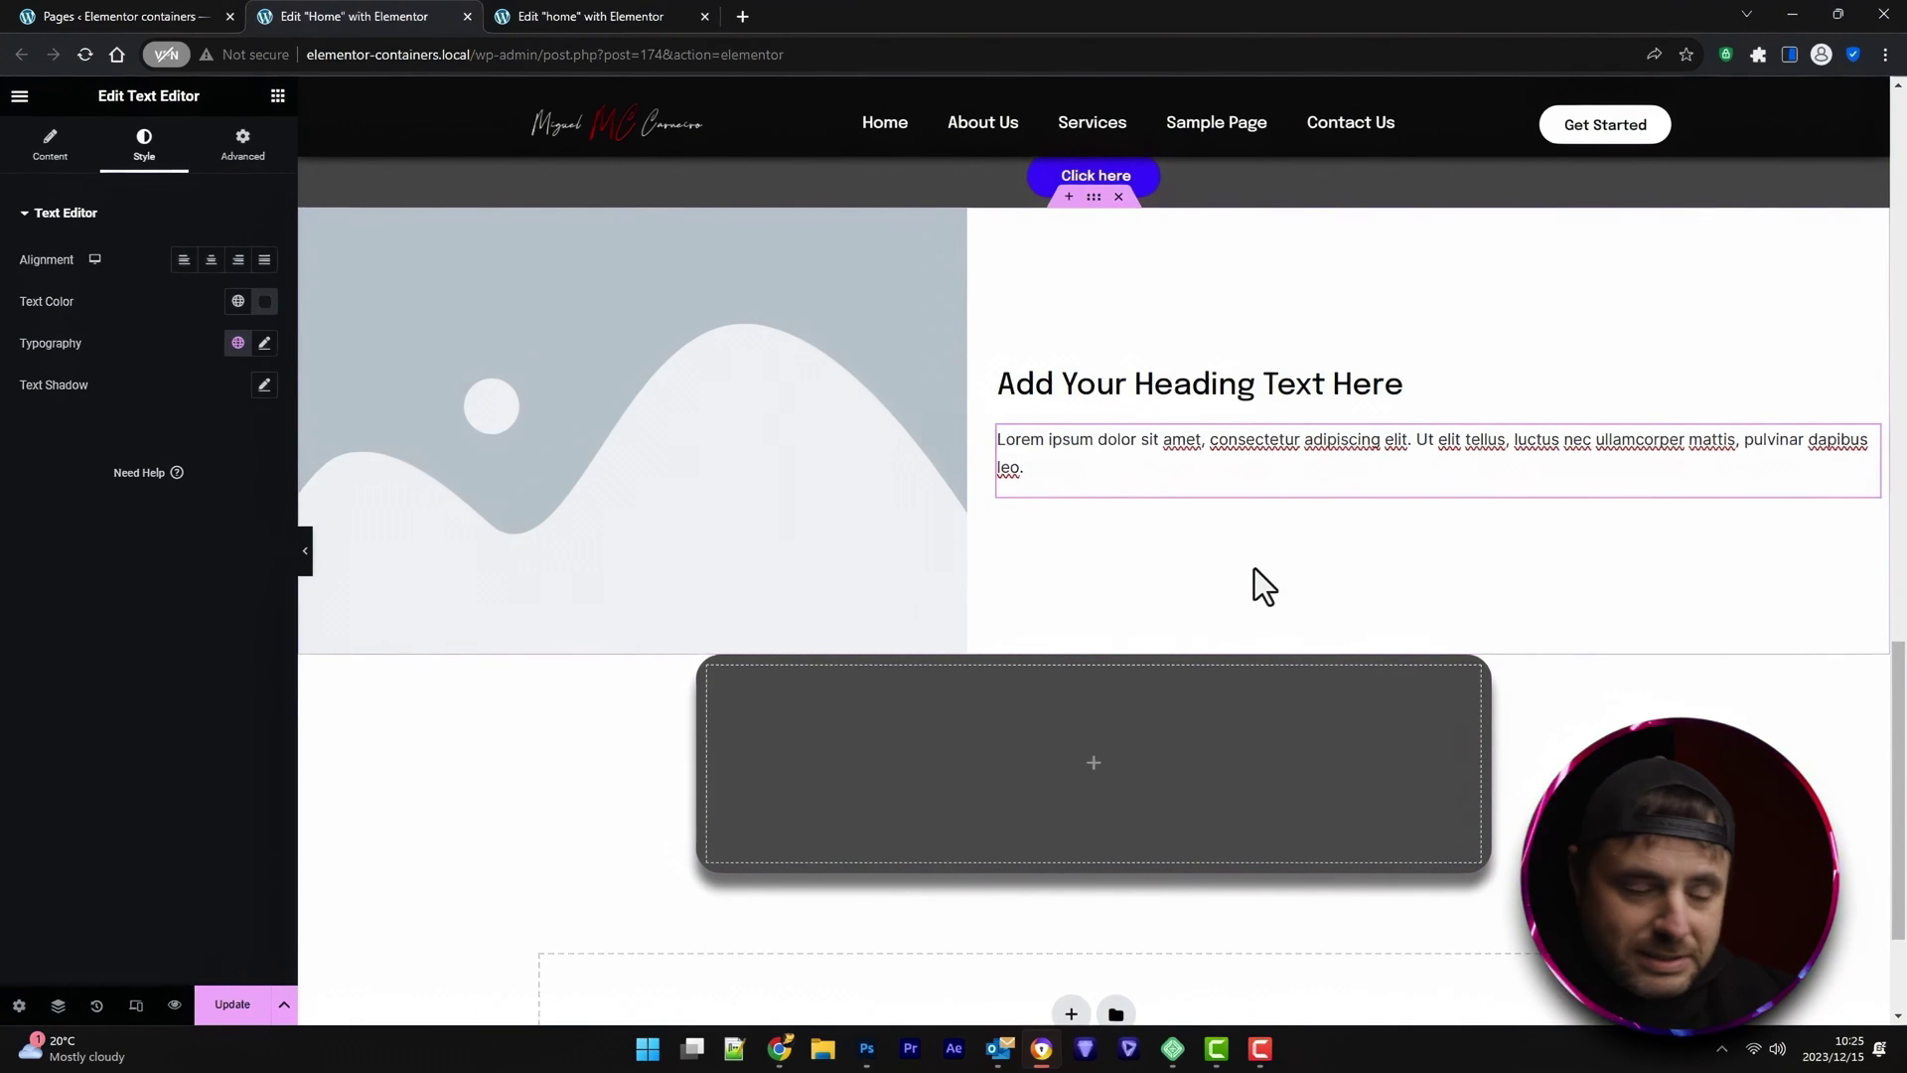
pyautogui.click(1094, 655)
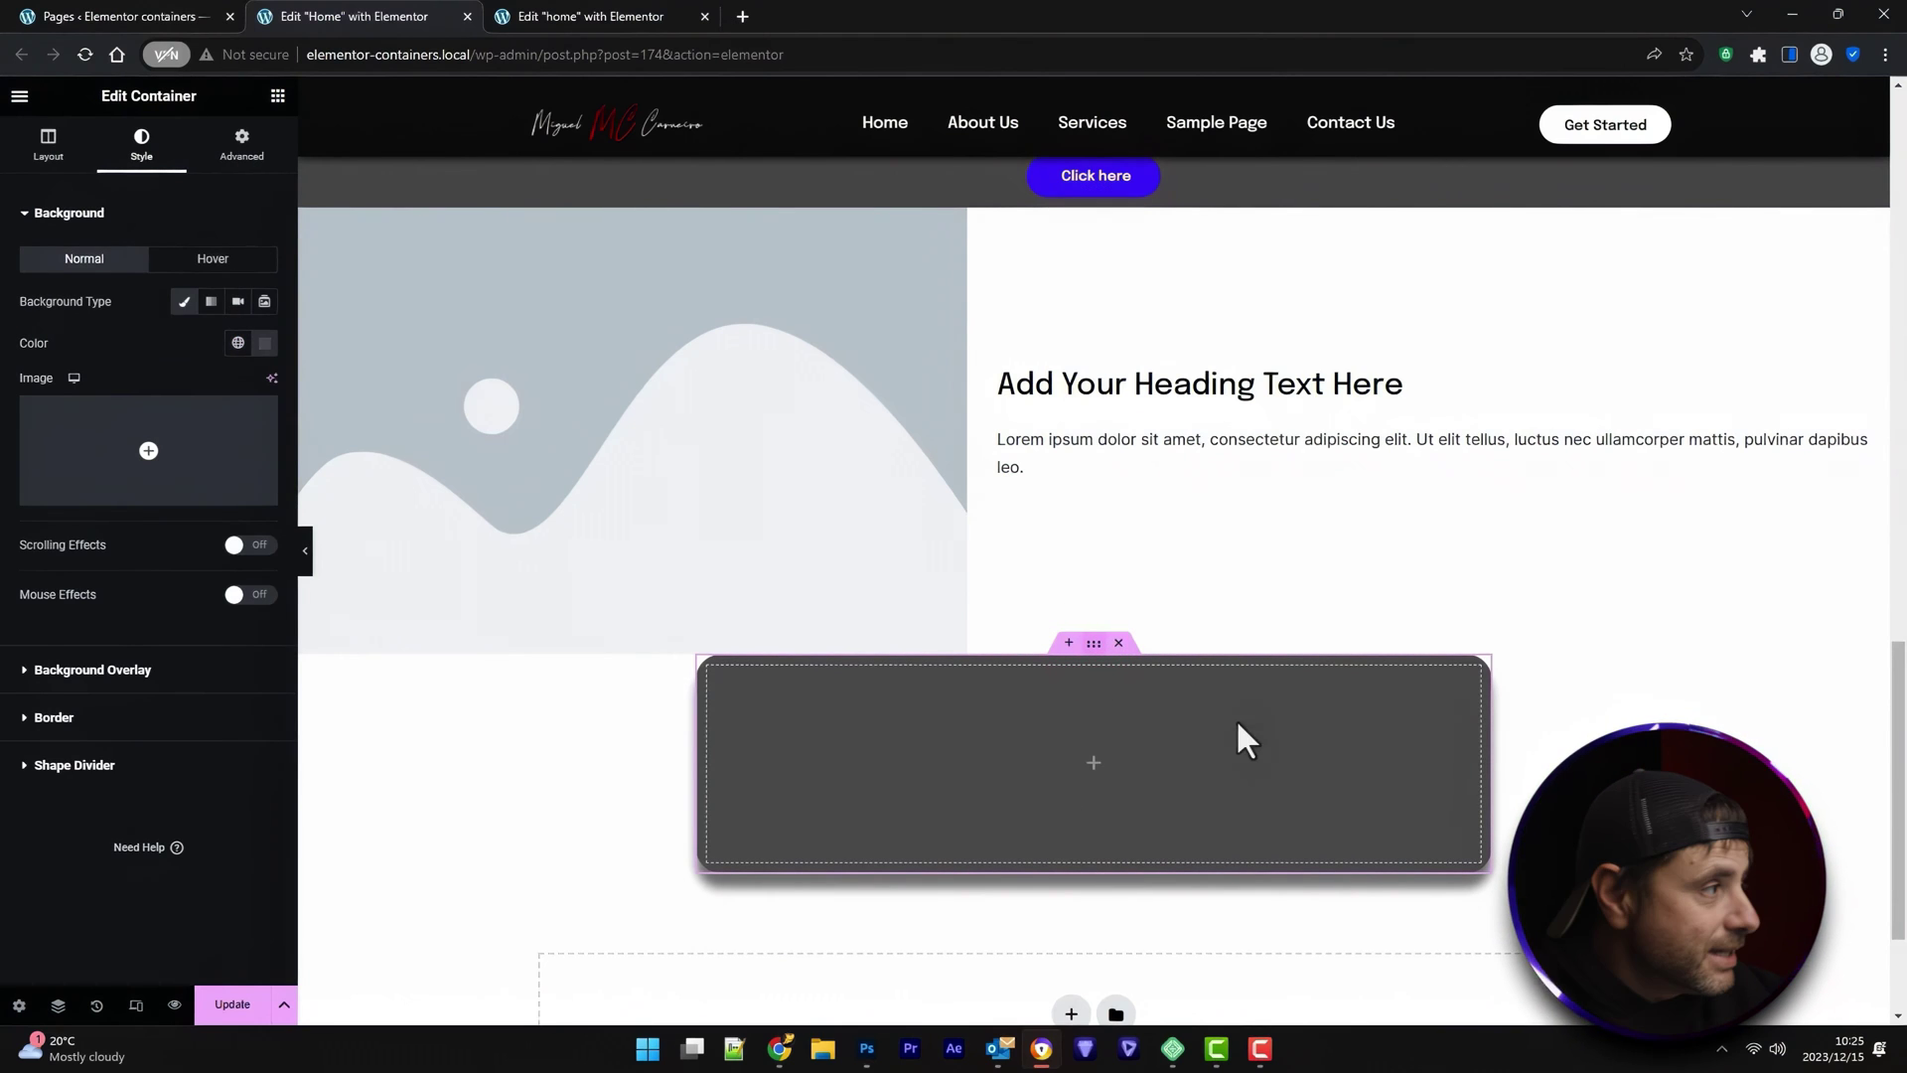
pyautogui.click(45, 141)
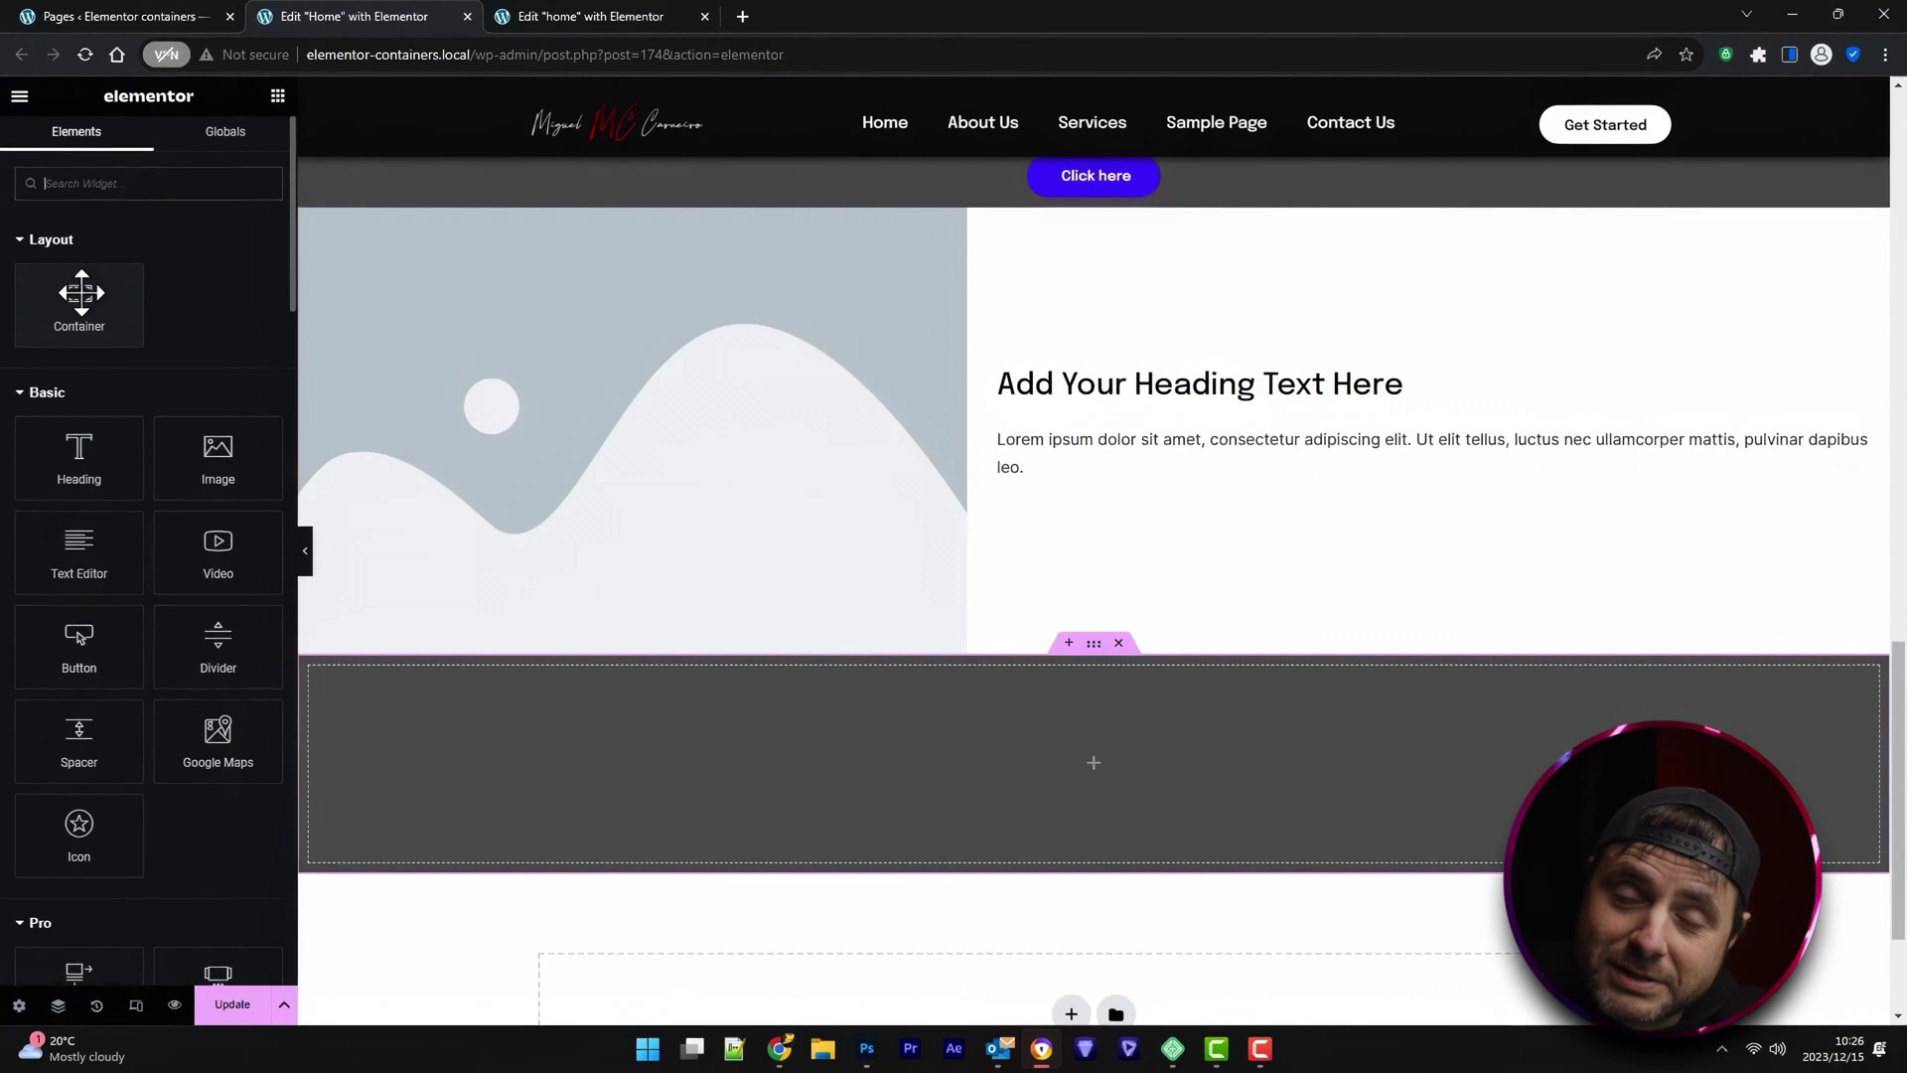
# Nest a new container inside the dark grey container and give it a white classic background colour
pyautogui.moveTo(79, 298); pyautogui.dragTo(950, 765)
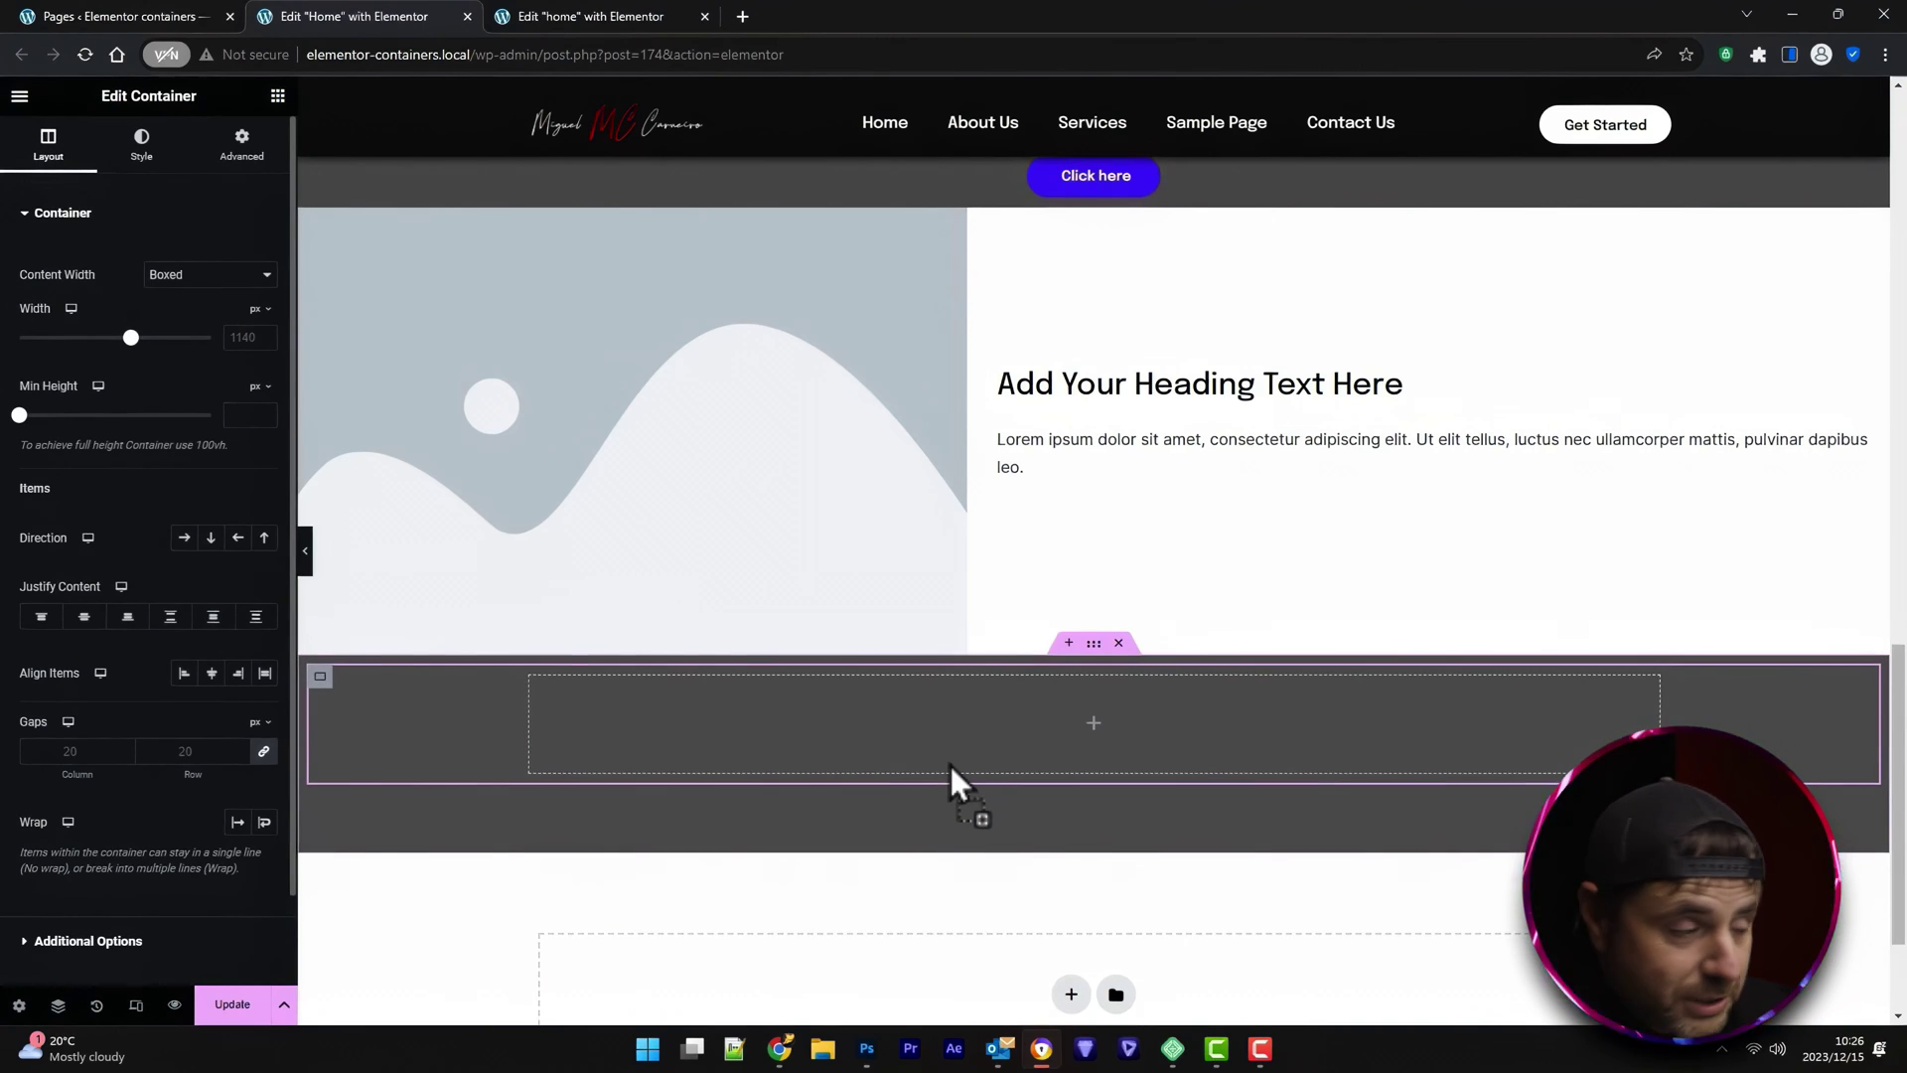
pyautogui.click(141, 144)
pyautogui.click(183, 301)
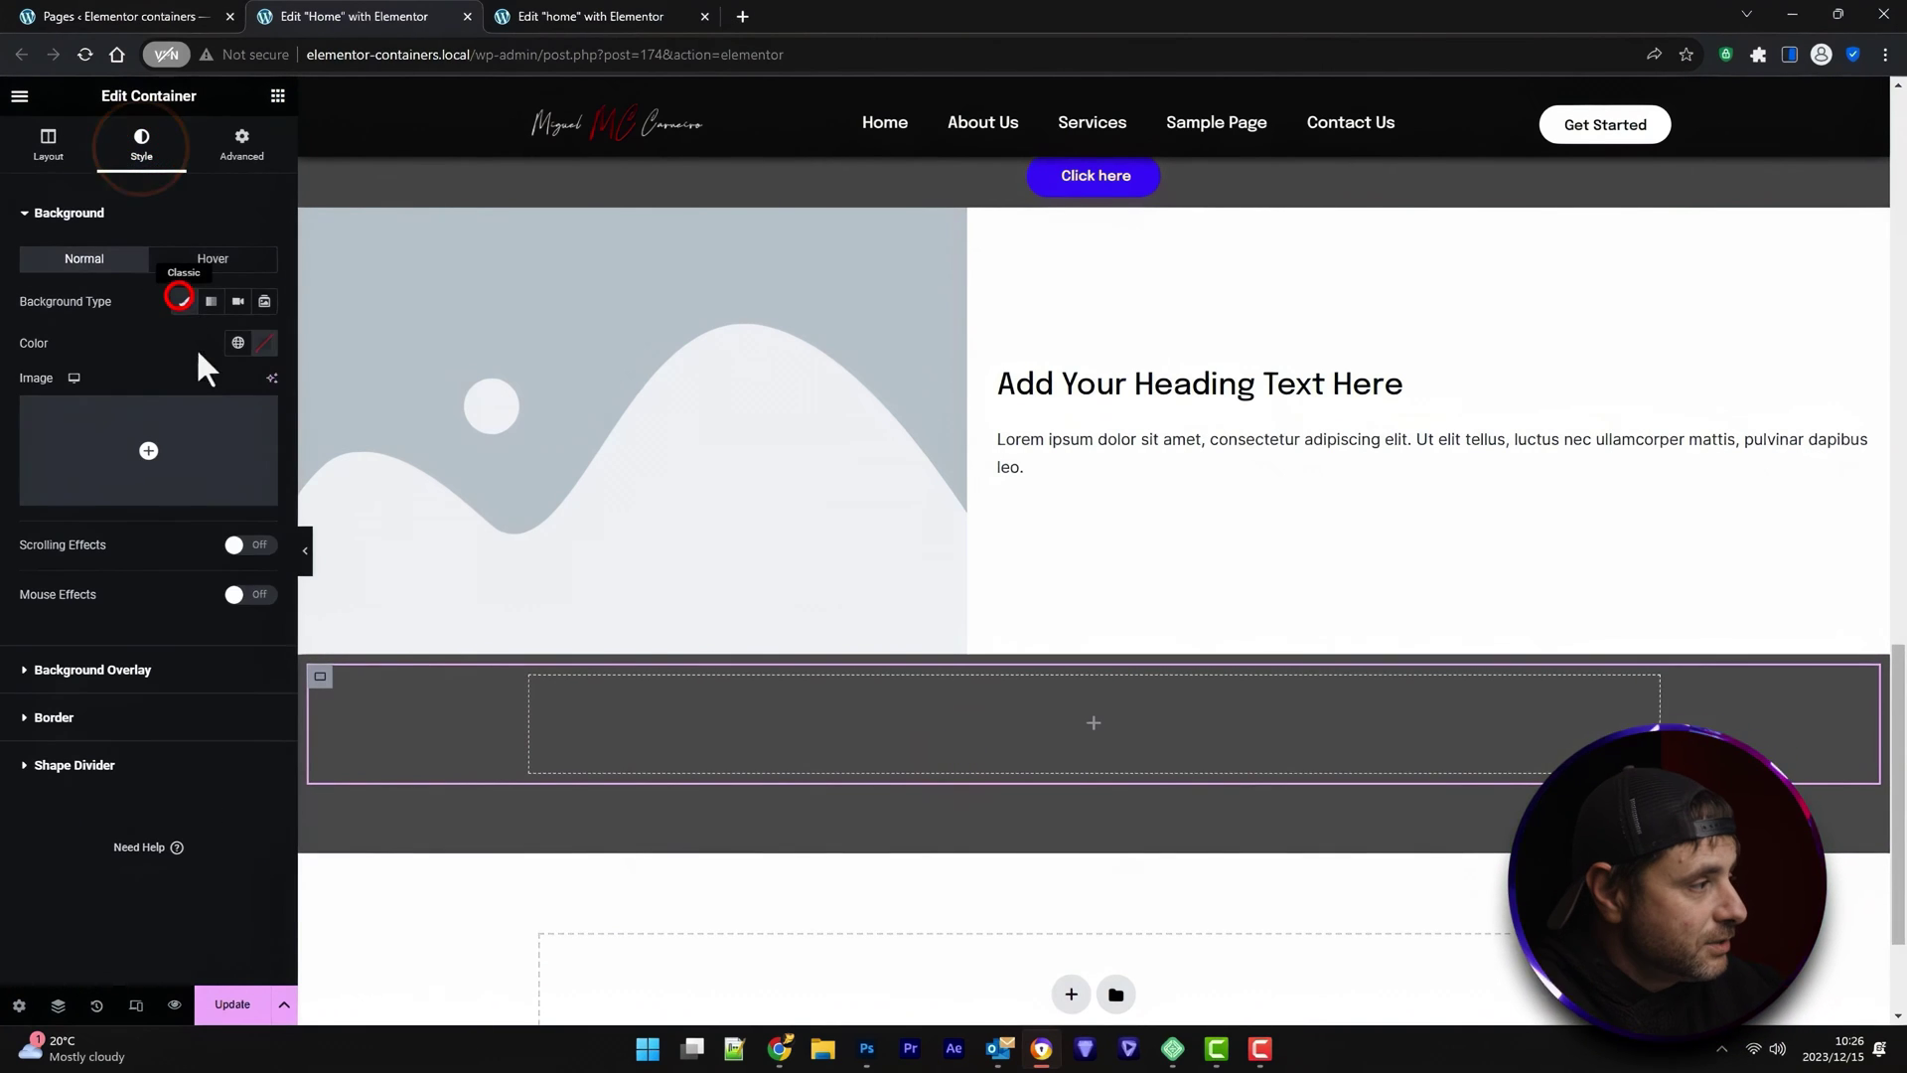
pyautogui.click(264, 342)
pyautogui.click(242, 452)
pyautogui.click(97, 356)
# Set the nested white container's content width to Full Width and its width to 50%
pyautogui.click(320, 675)
pyautogui.click(48, 144)
pyautogui.click(207, 274)
pyautogui.click(181, 308)
pyautogui.moveTo(210, 338); pyautogui.dragTo(115, 337)
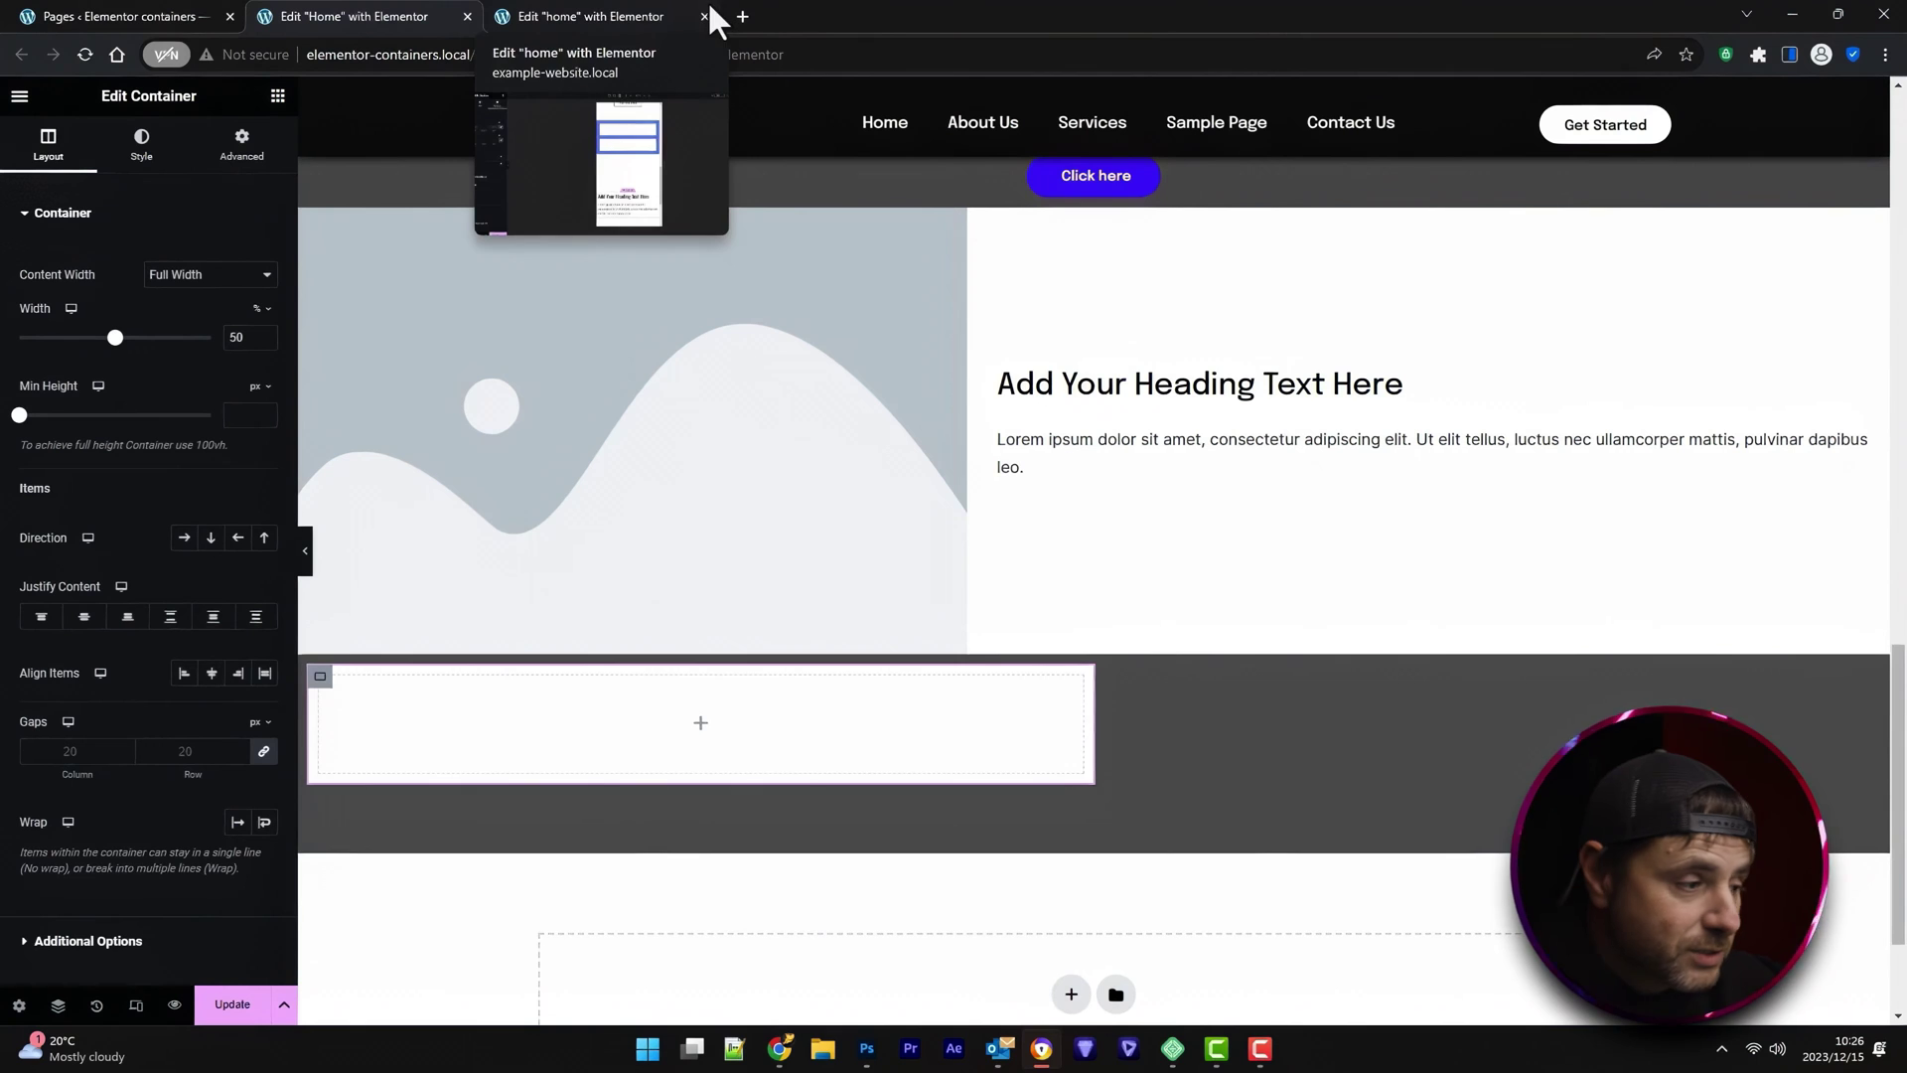
# Try aligning the dark grey container's items to the centre and to the end
pyautogui.click(1091, 641)
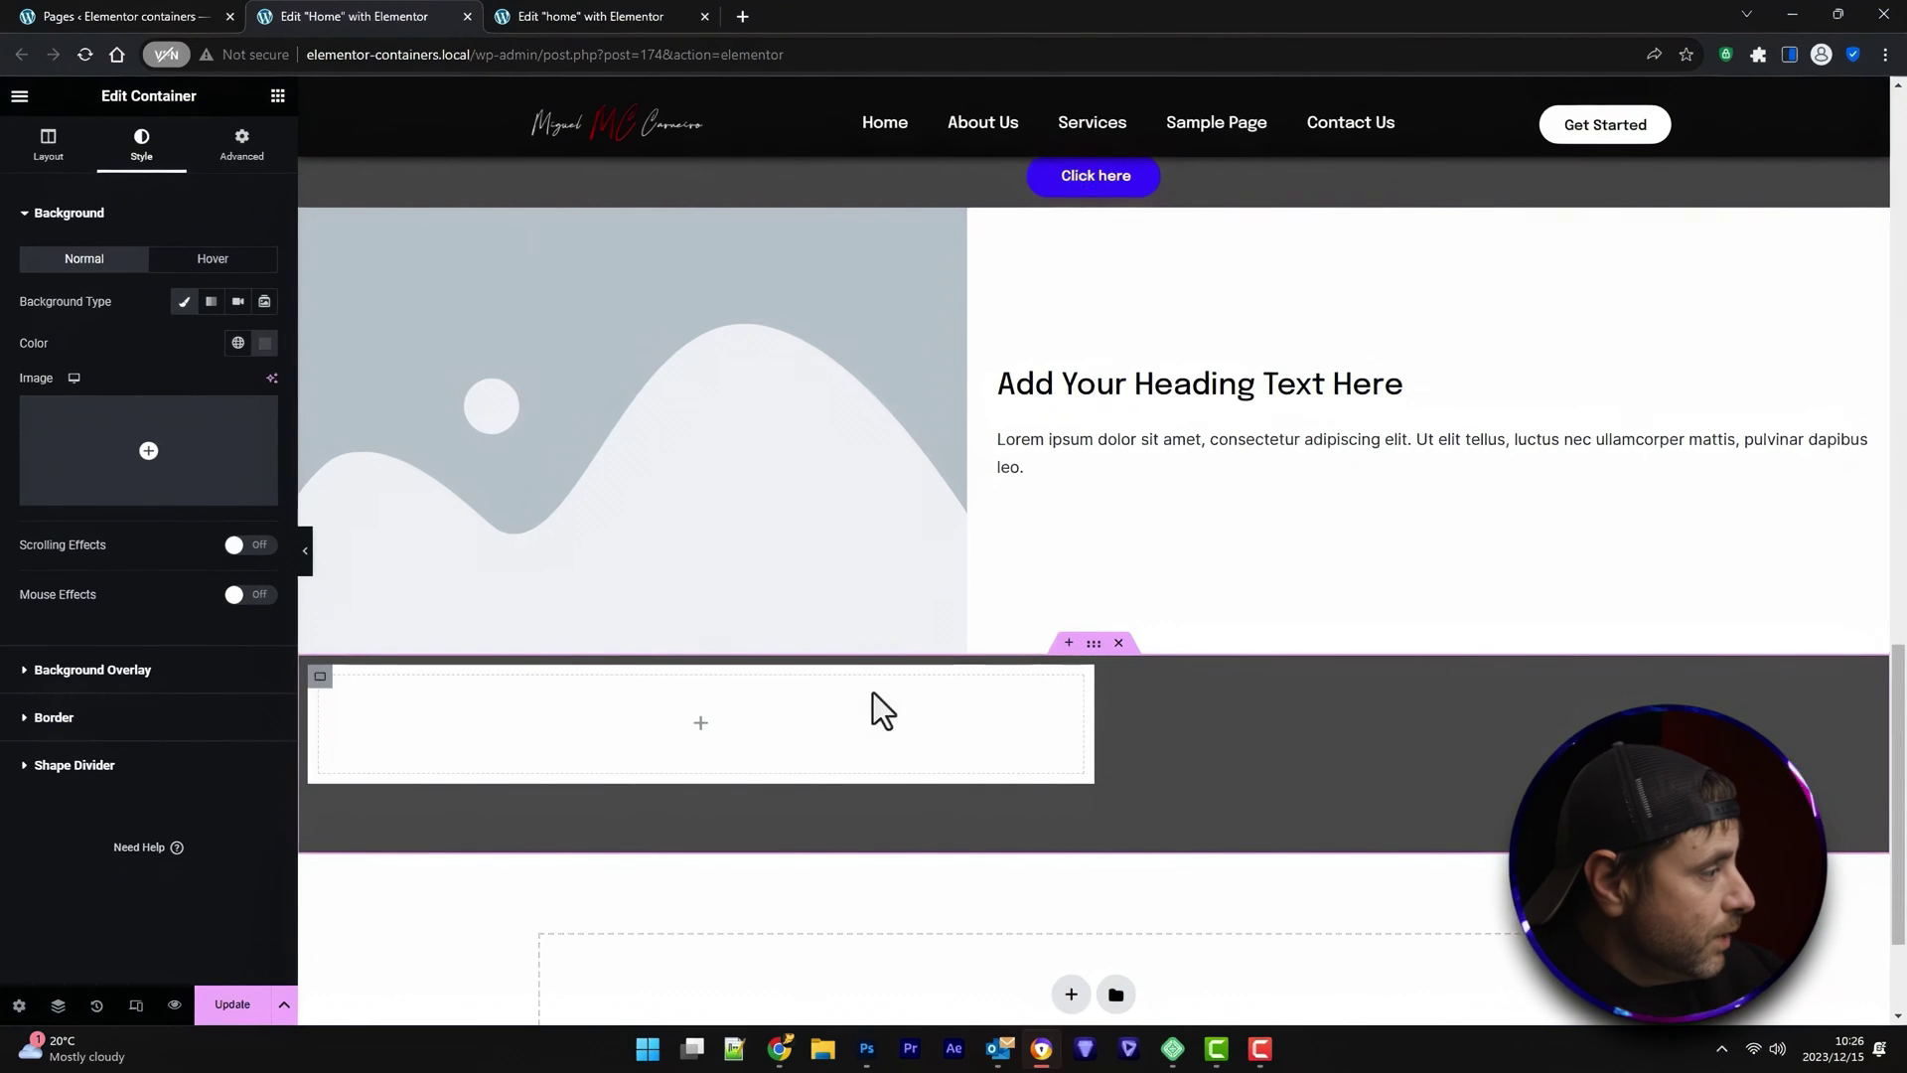
pyautogui.click(48, 144)
pyautogui.click(212, 673)
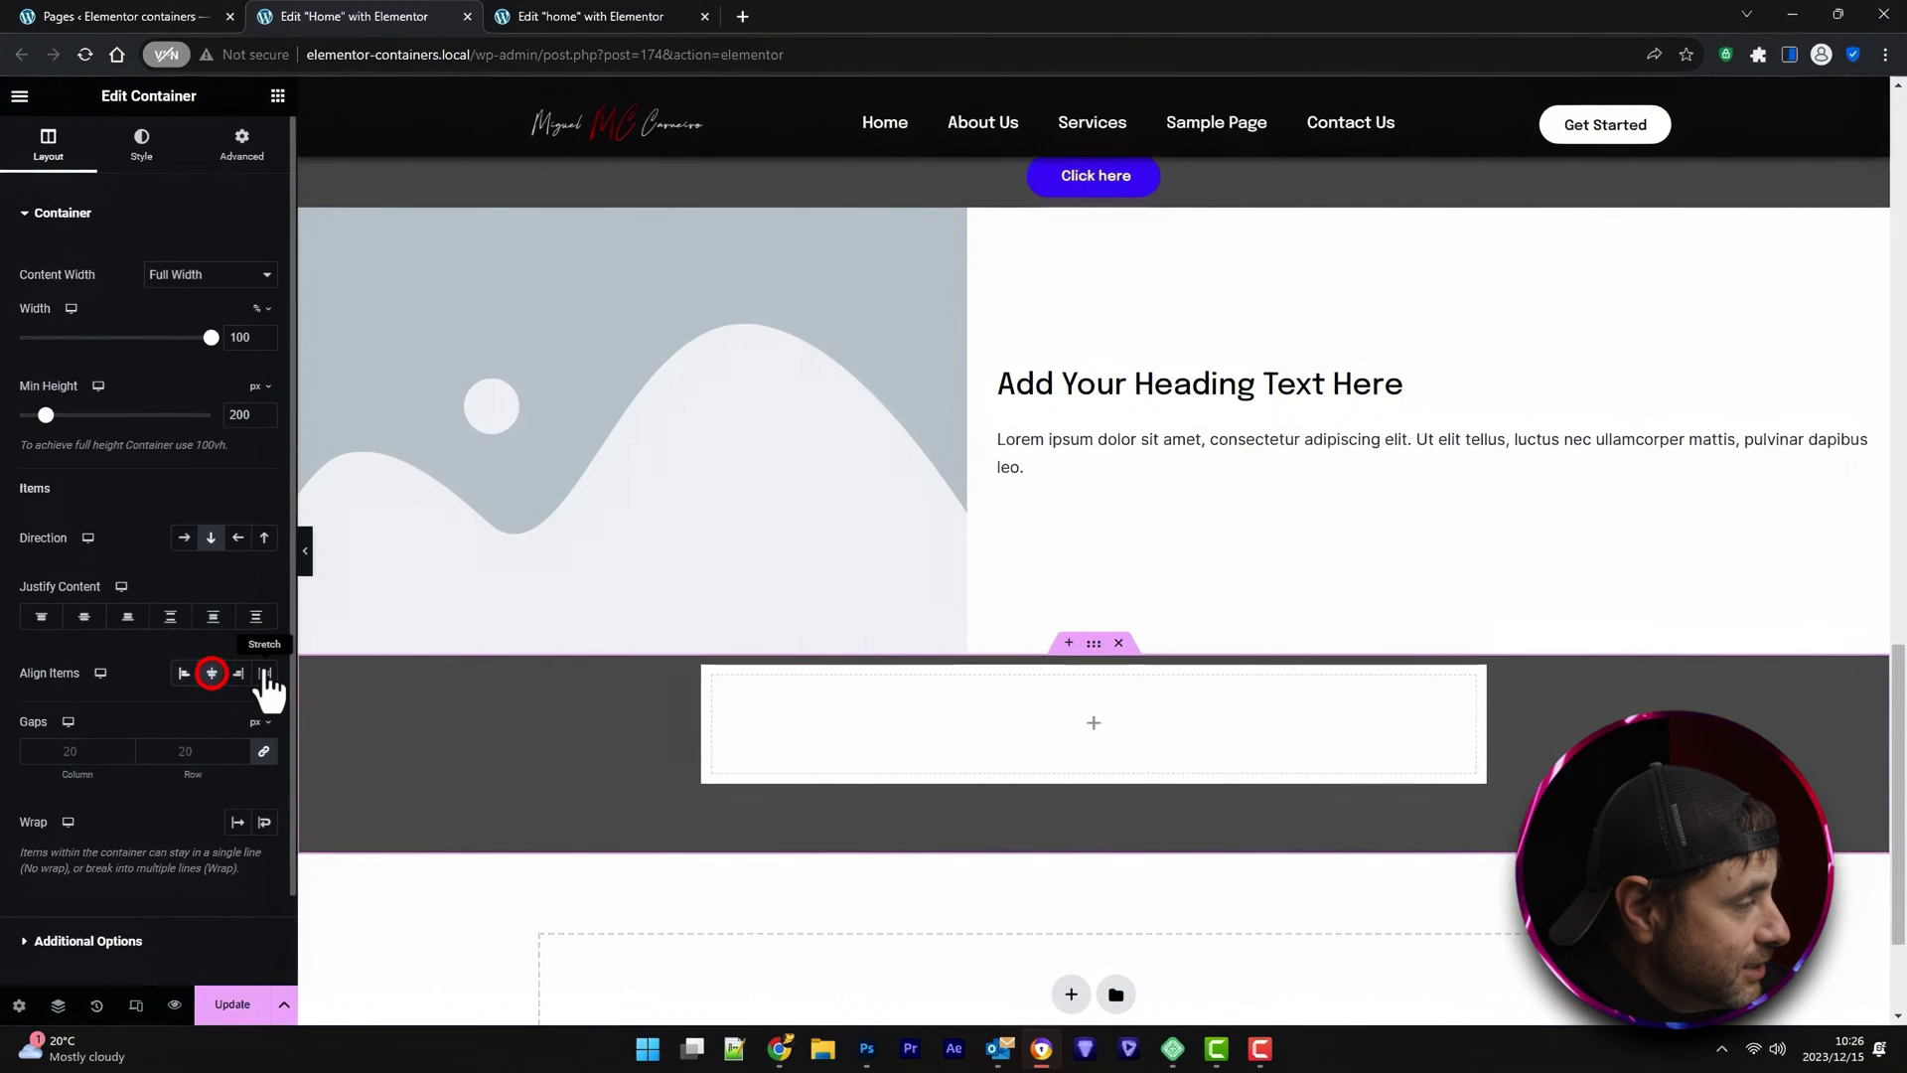
pyautogui.click(239, 673)
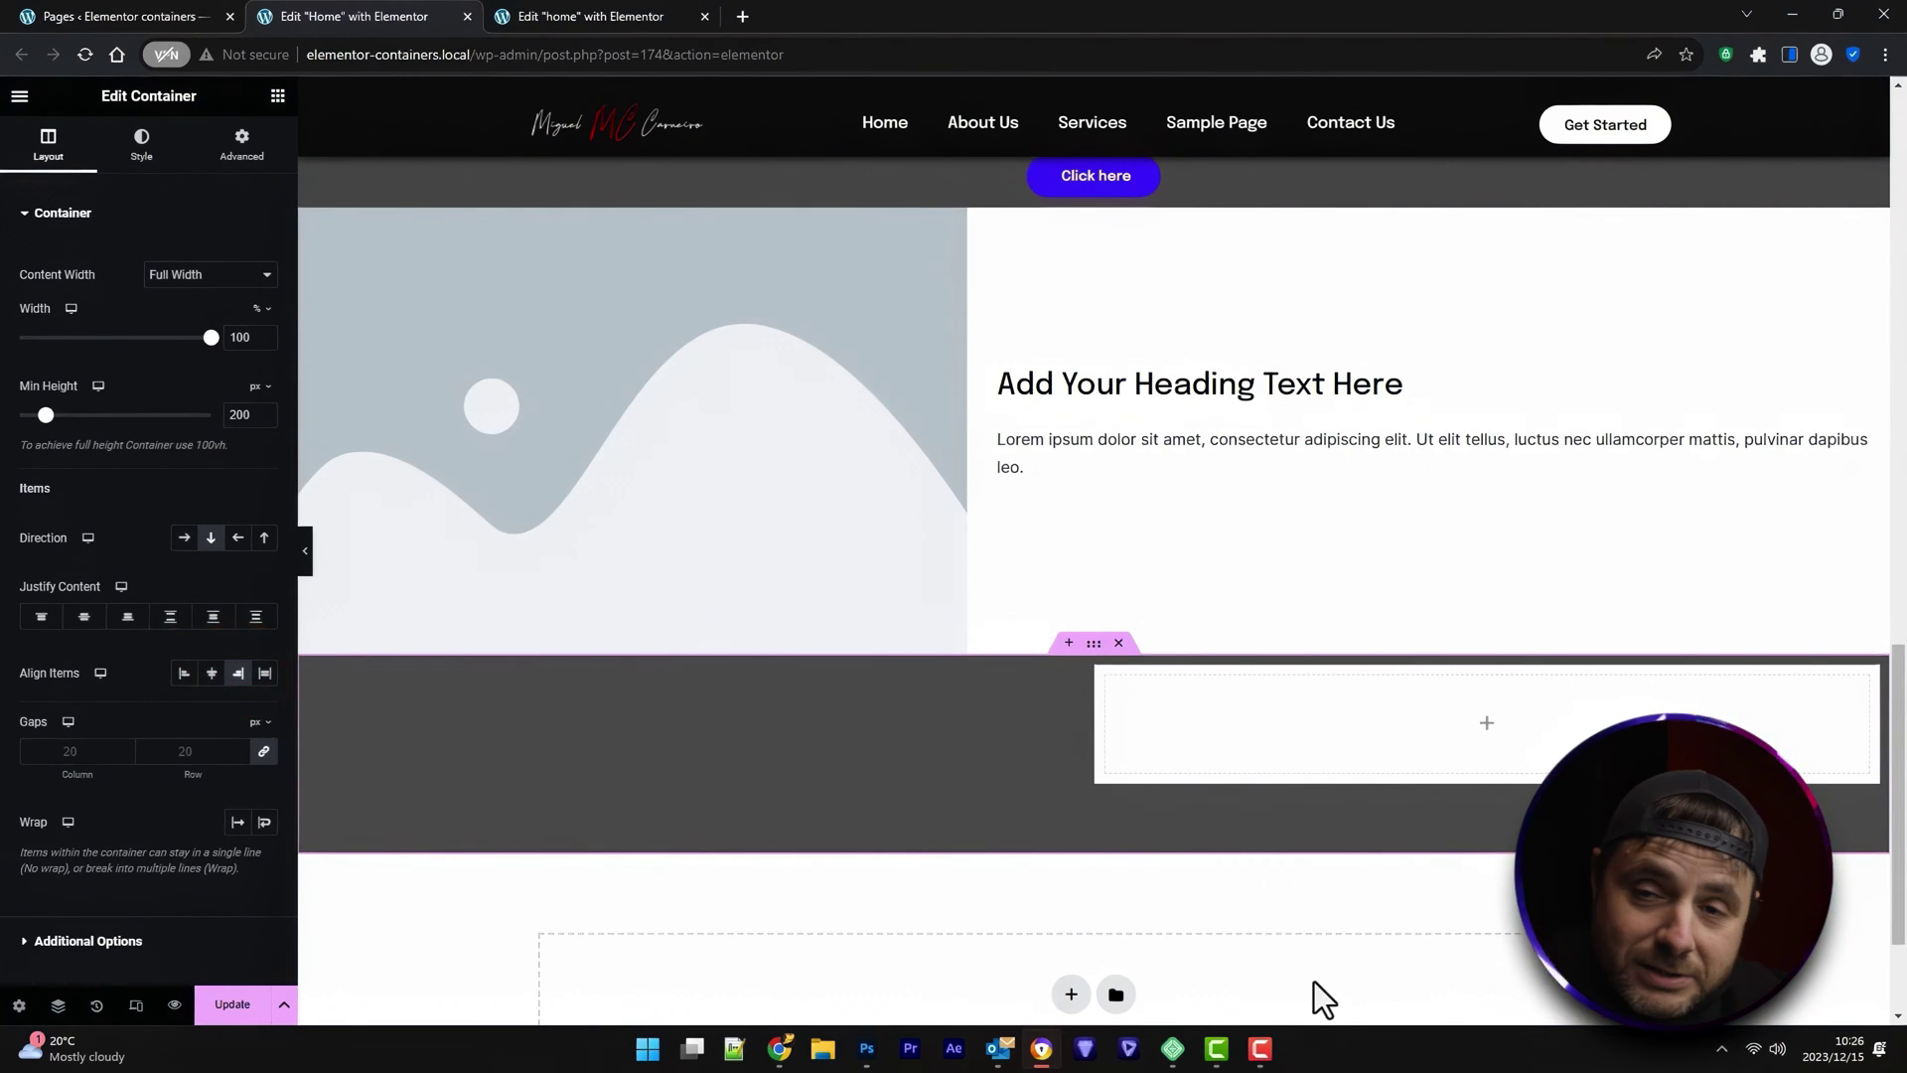
# Try Center and End content justification with End item alignment on the dark grey container, and undo the changes
pyautogui.click(320, 677)
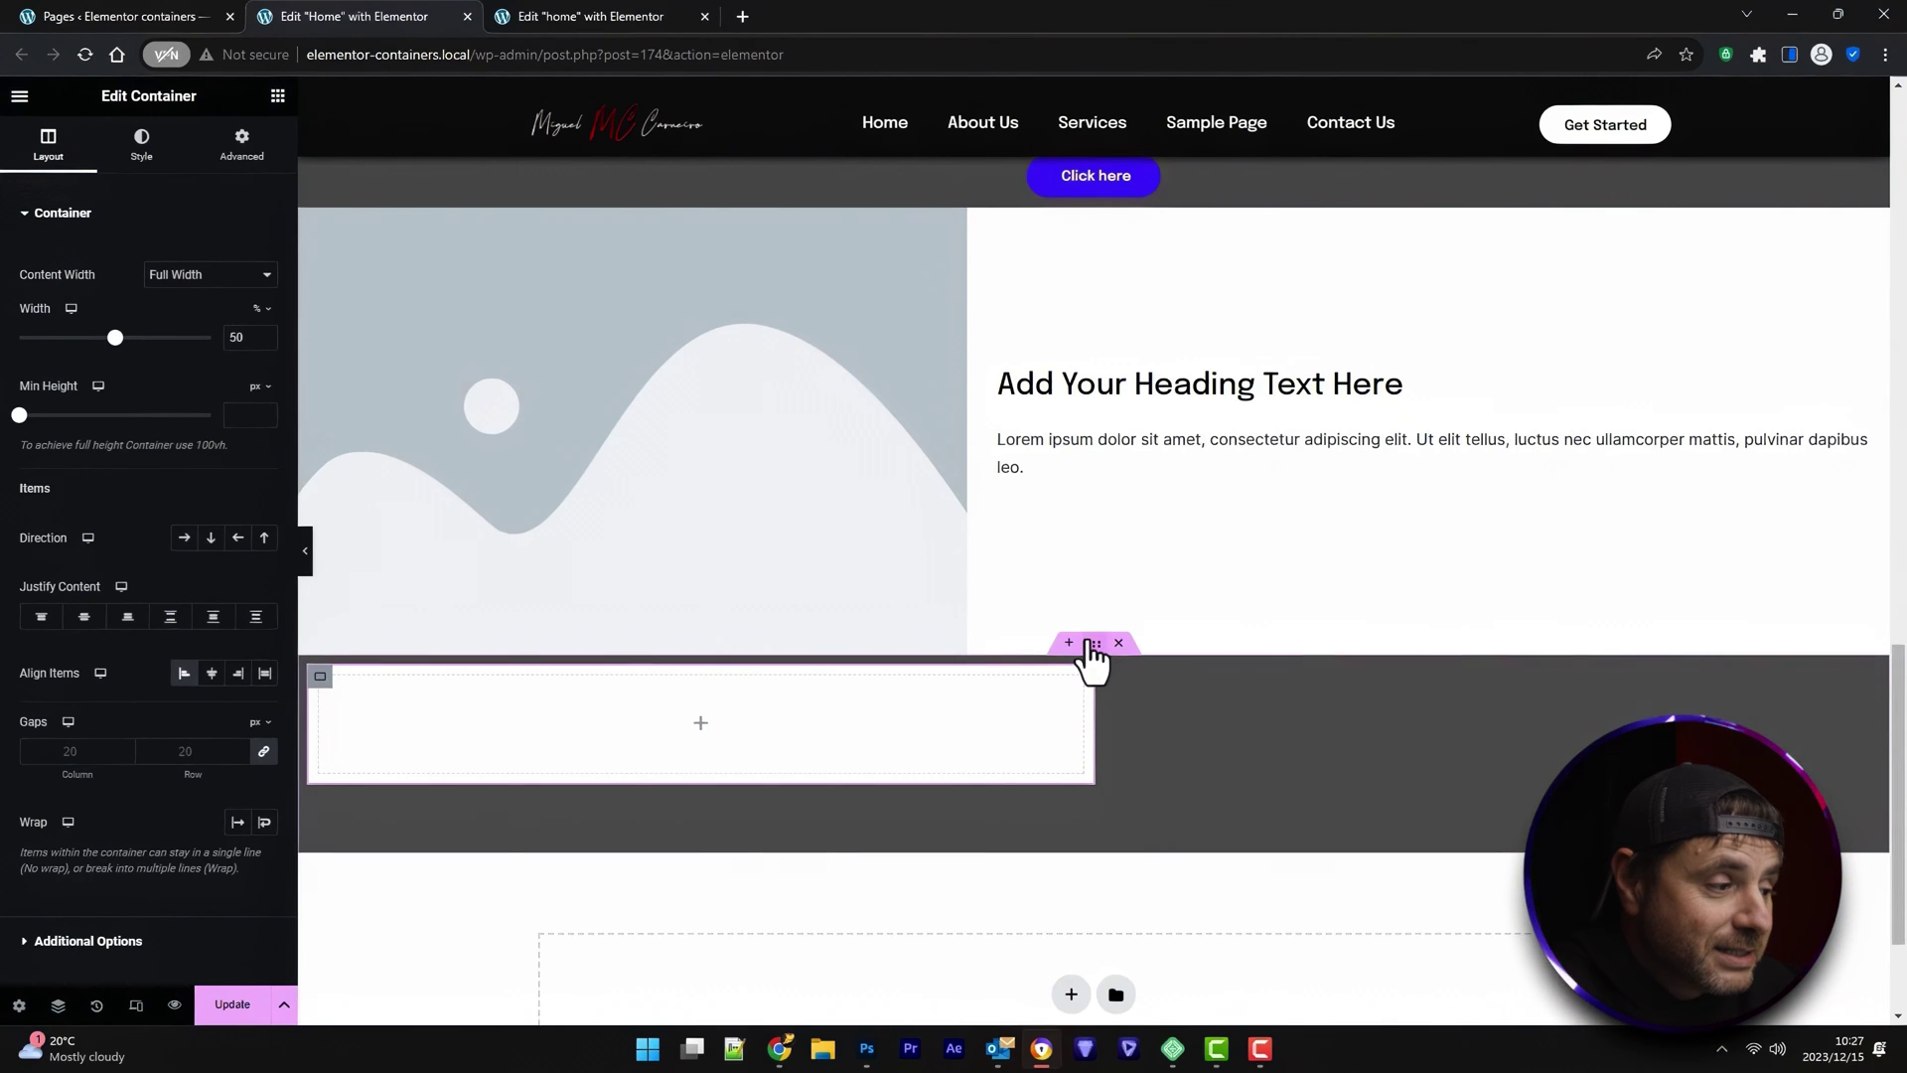
pyautogui.click(1091, 647)
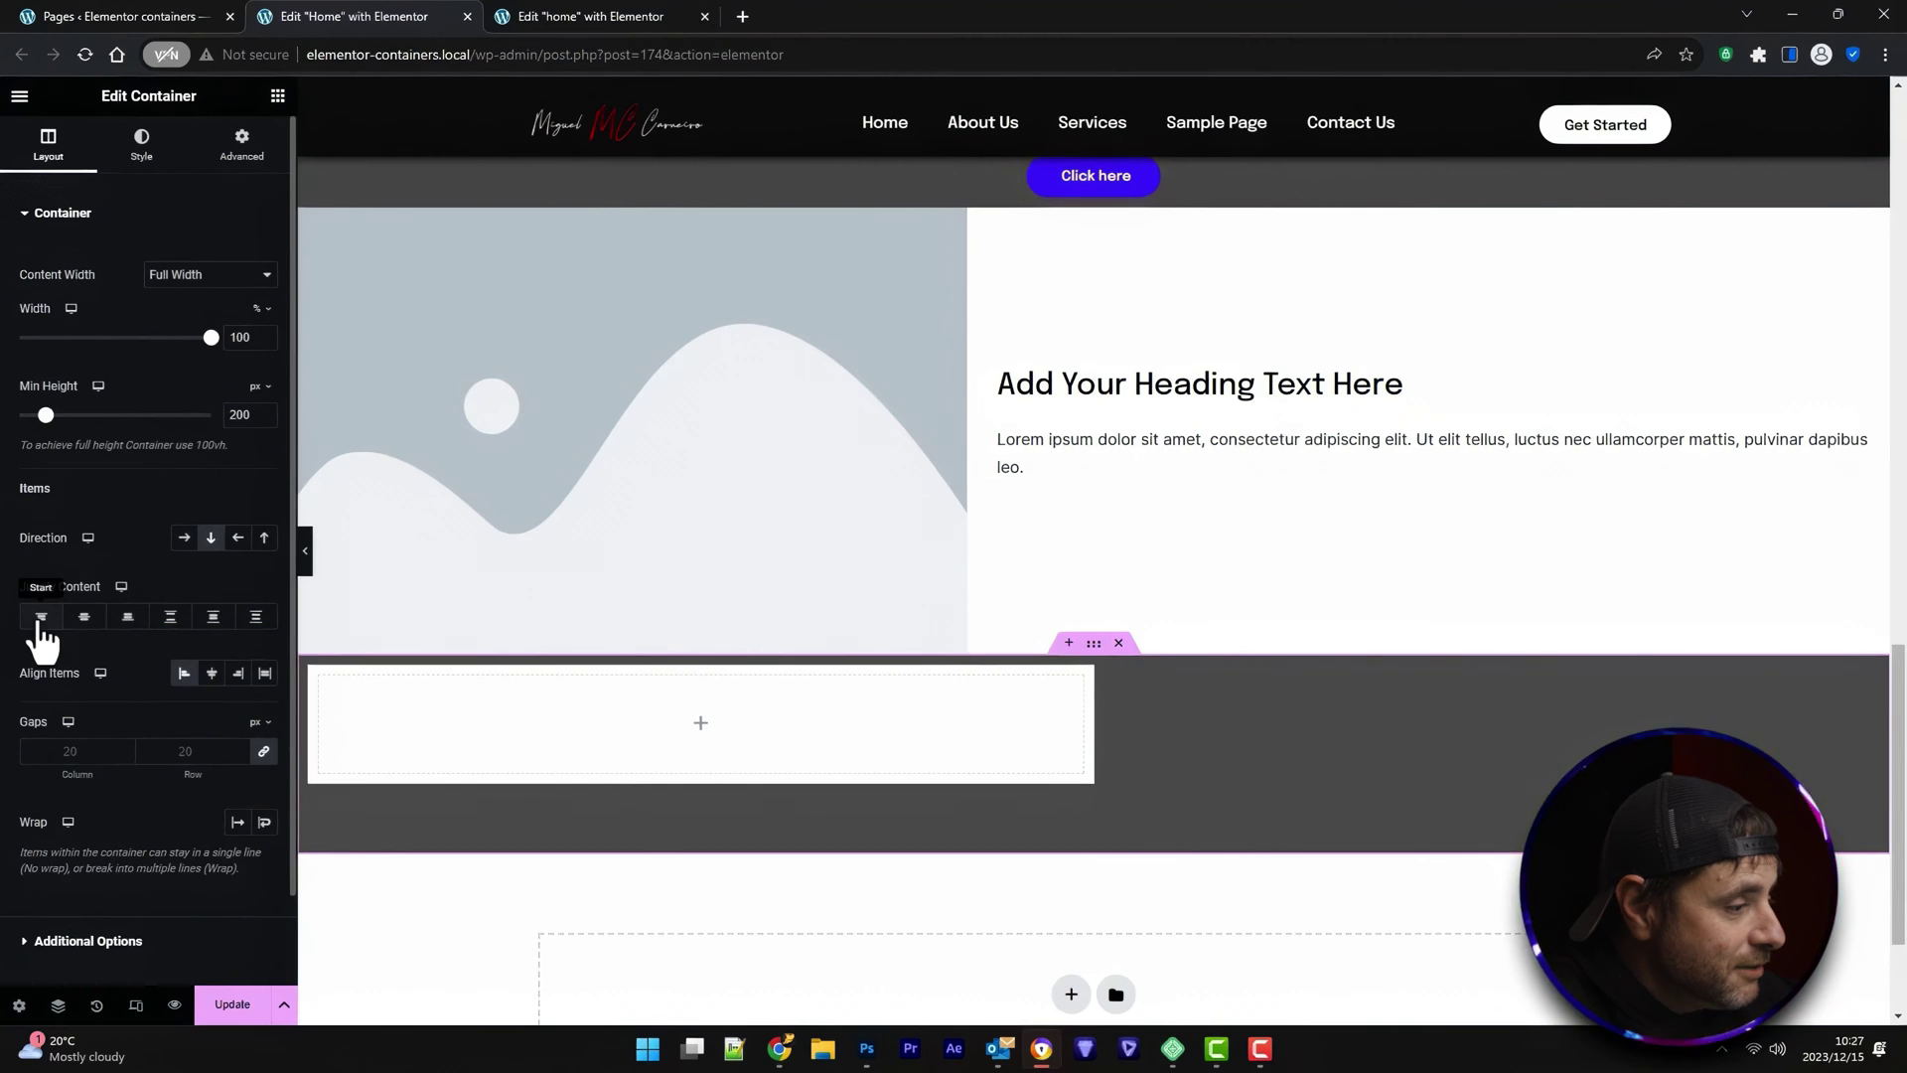
pyautogui.click(85, 617)
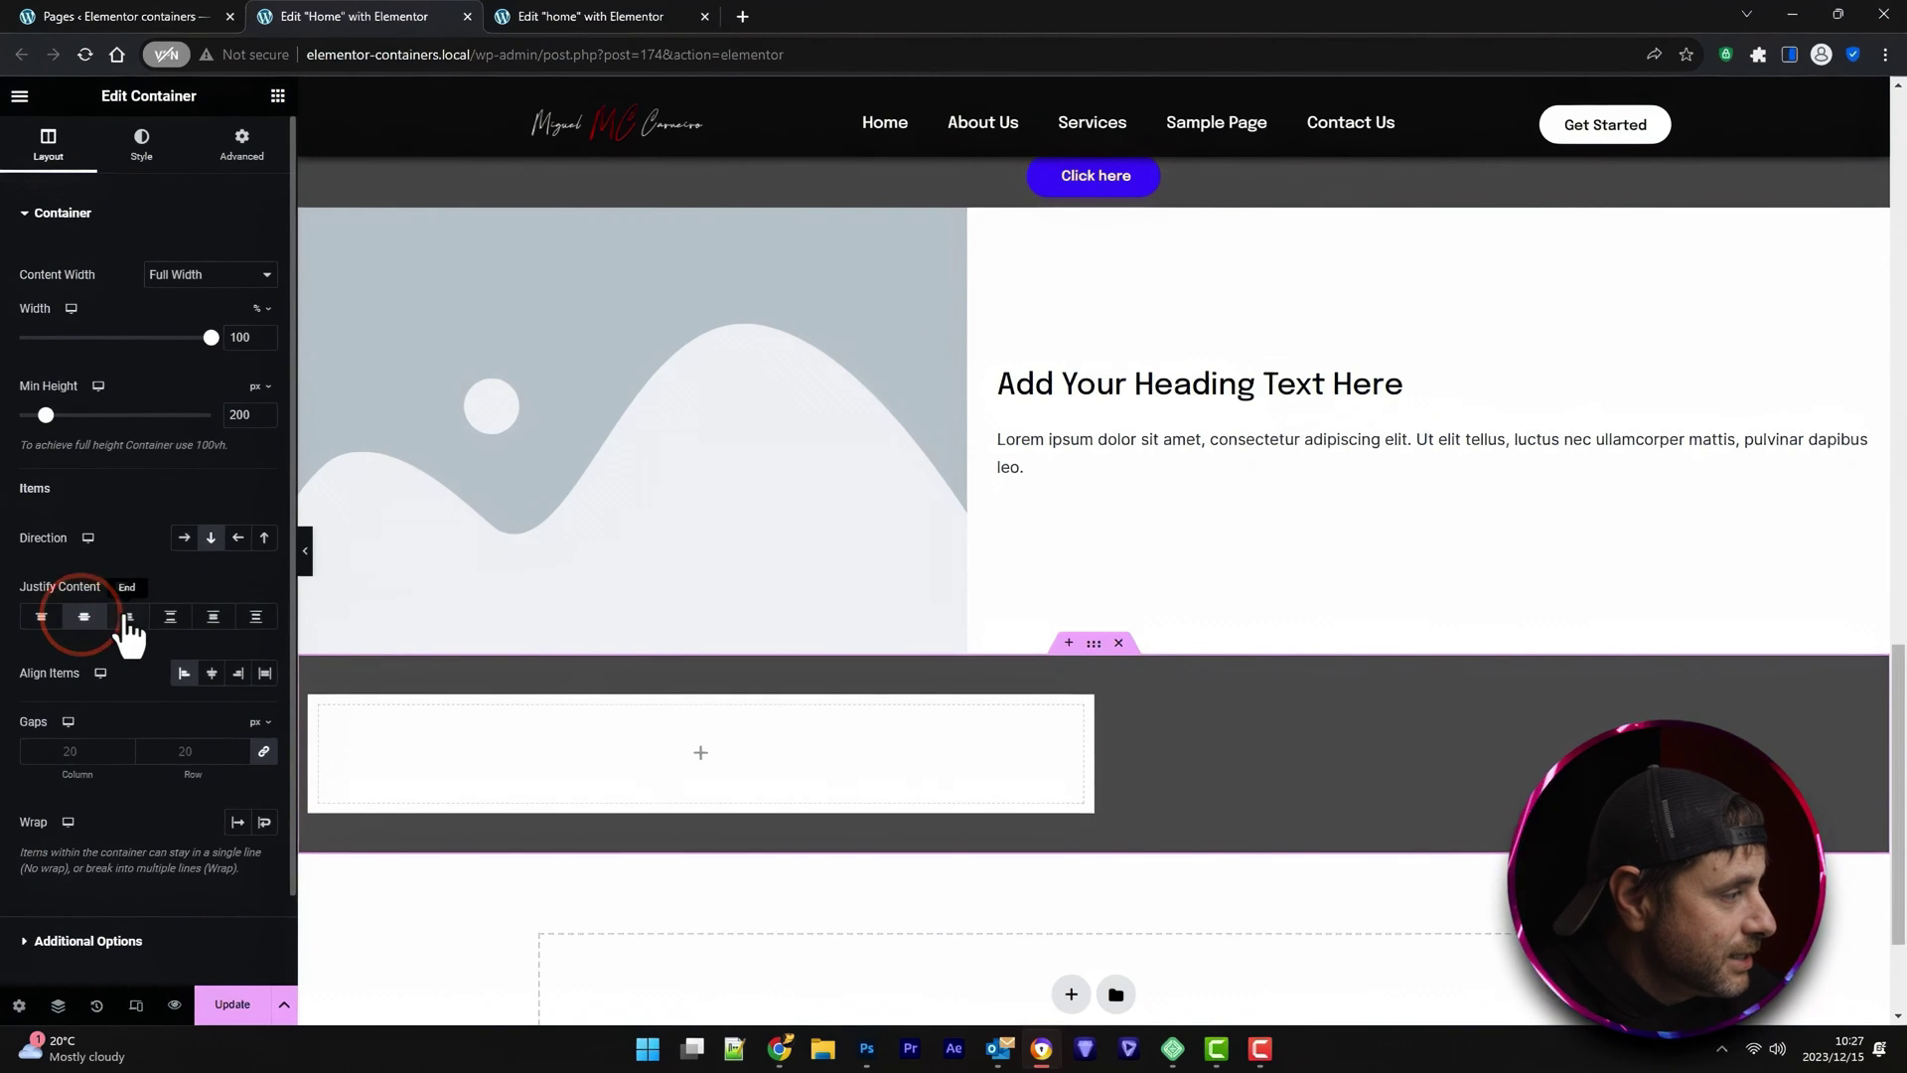
pyautogui.click(127, 617)
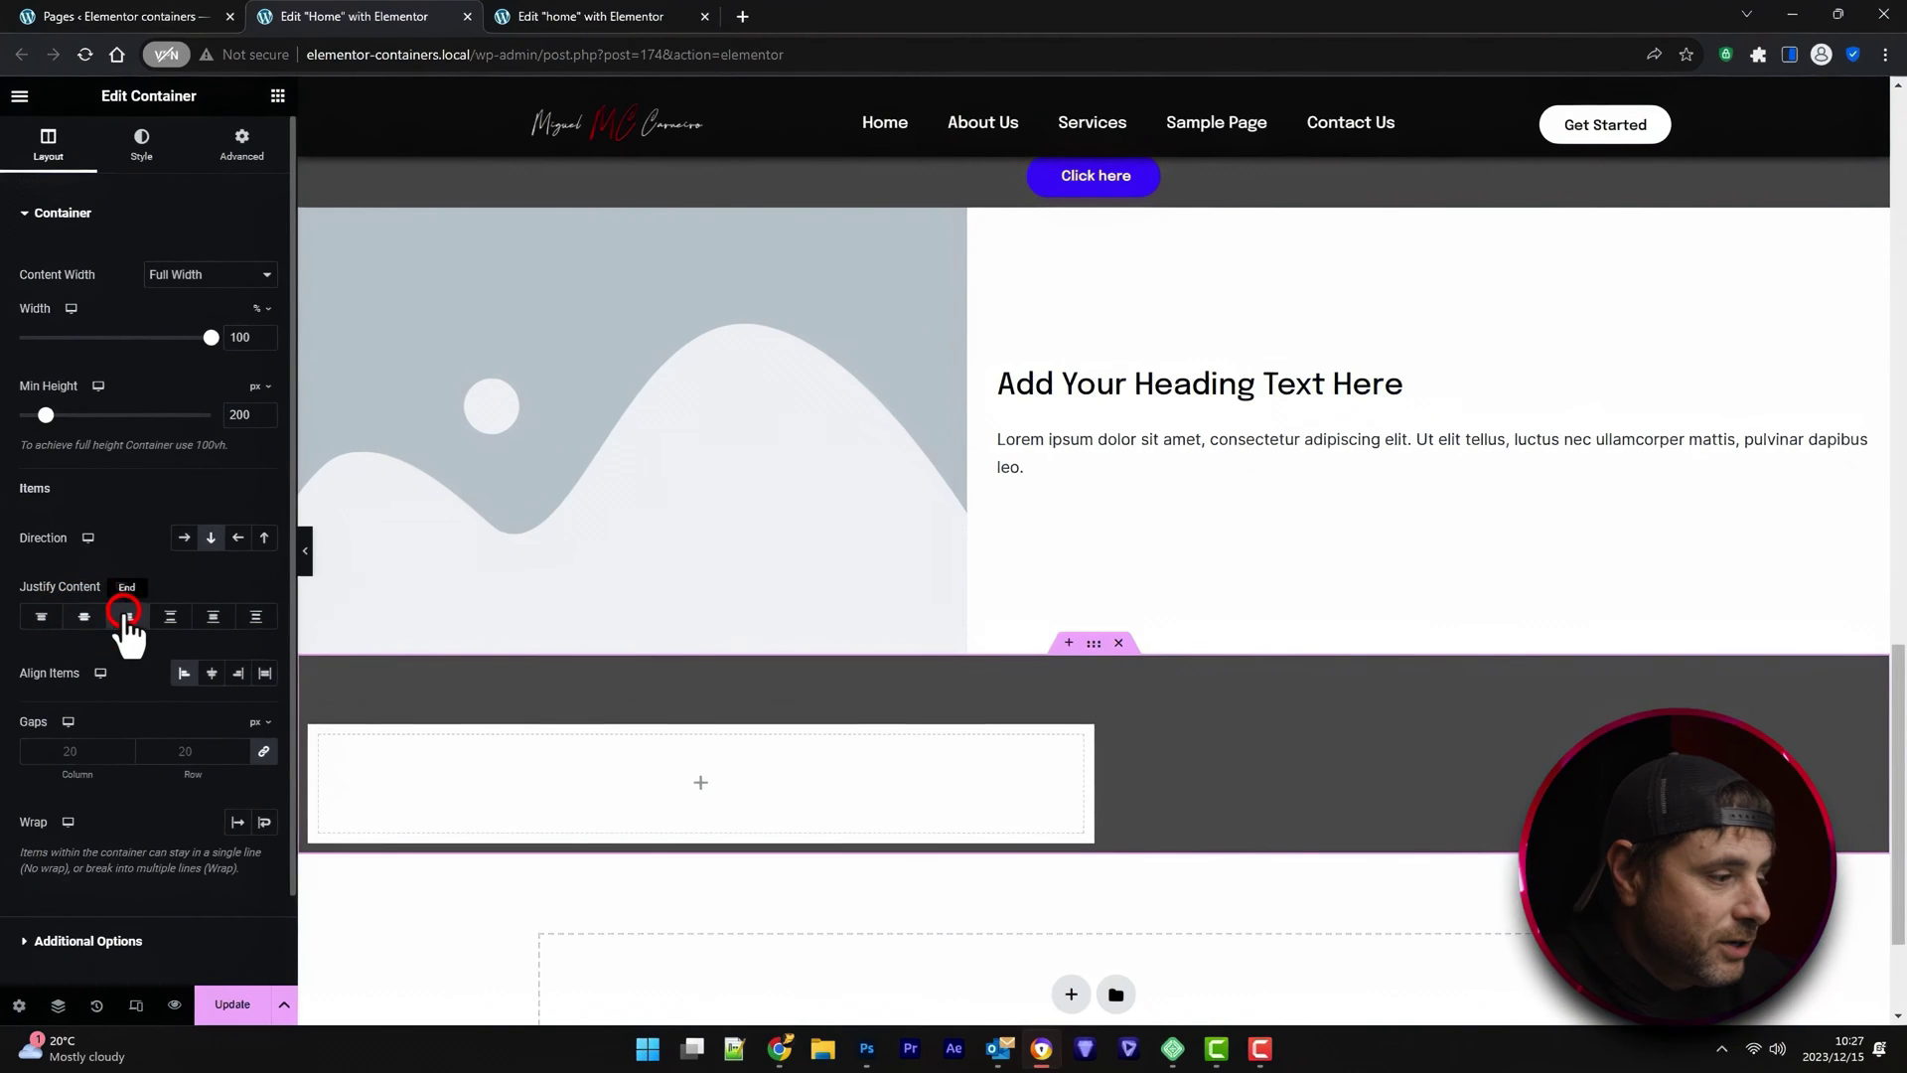
pyautogui.click(239, 675)
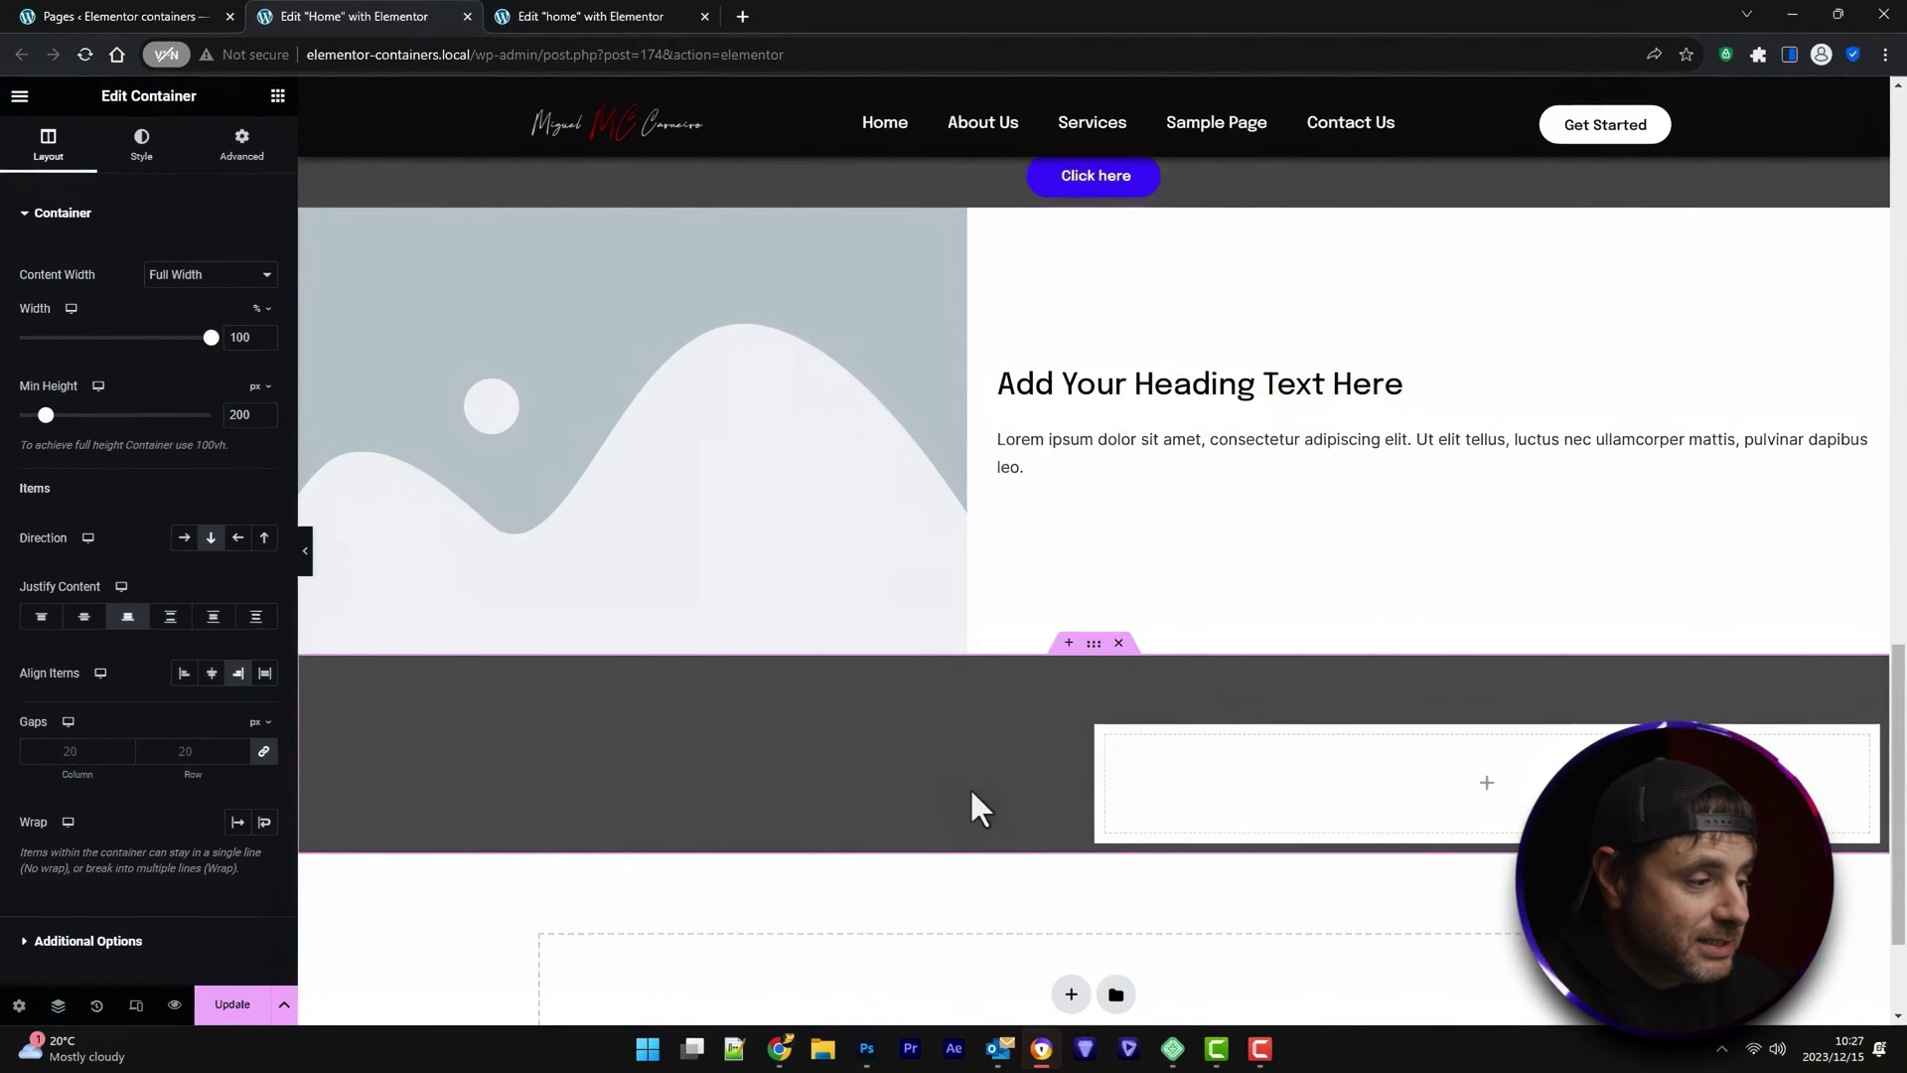
pyautogui.hotkey('ctrl', 'z')
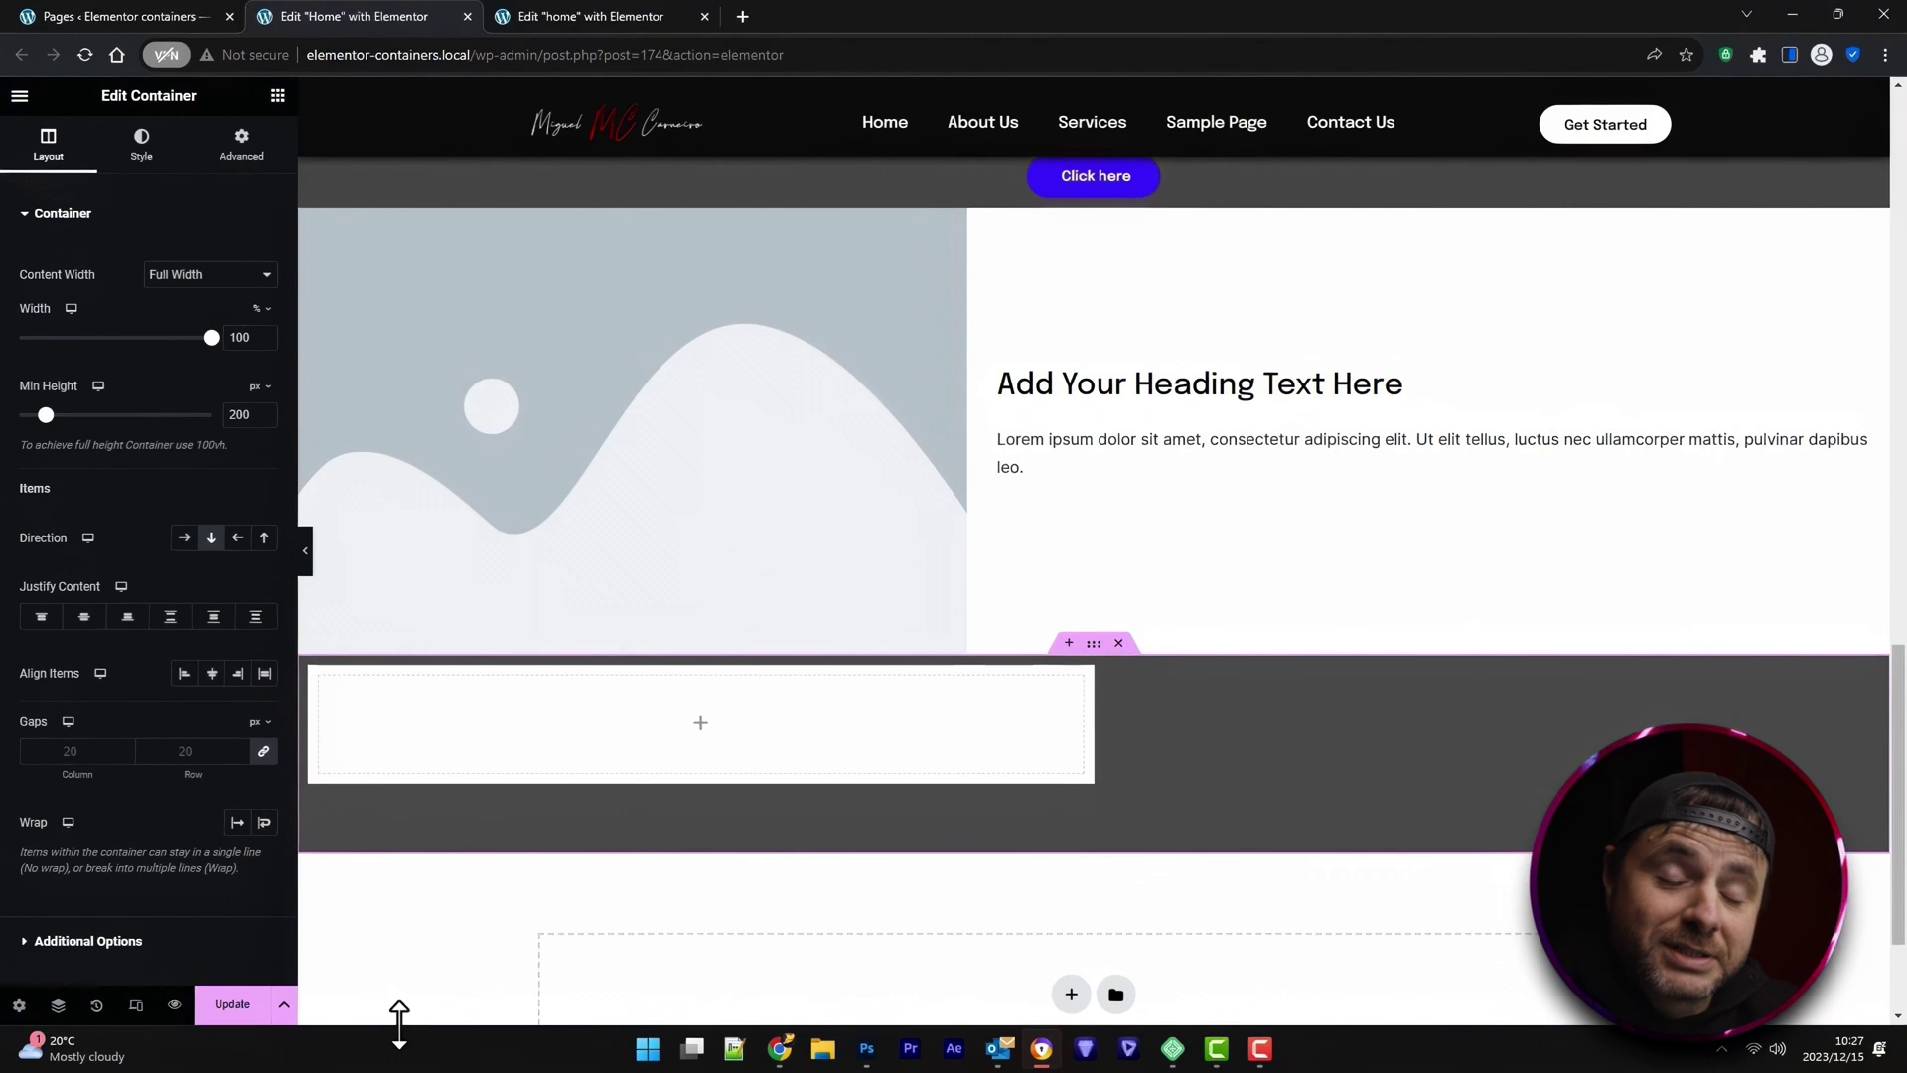
# Add an Image widget below the nested white container inside the dark grey one and set its custom width to 49%
pyautogui.click(279, 95)
pyautogui.moveTo(204, 457); pyautogui.dragTo(945, 801)
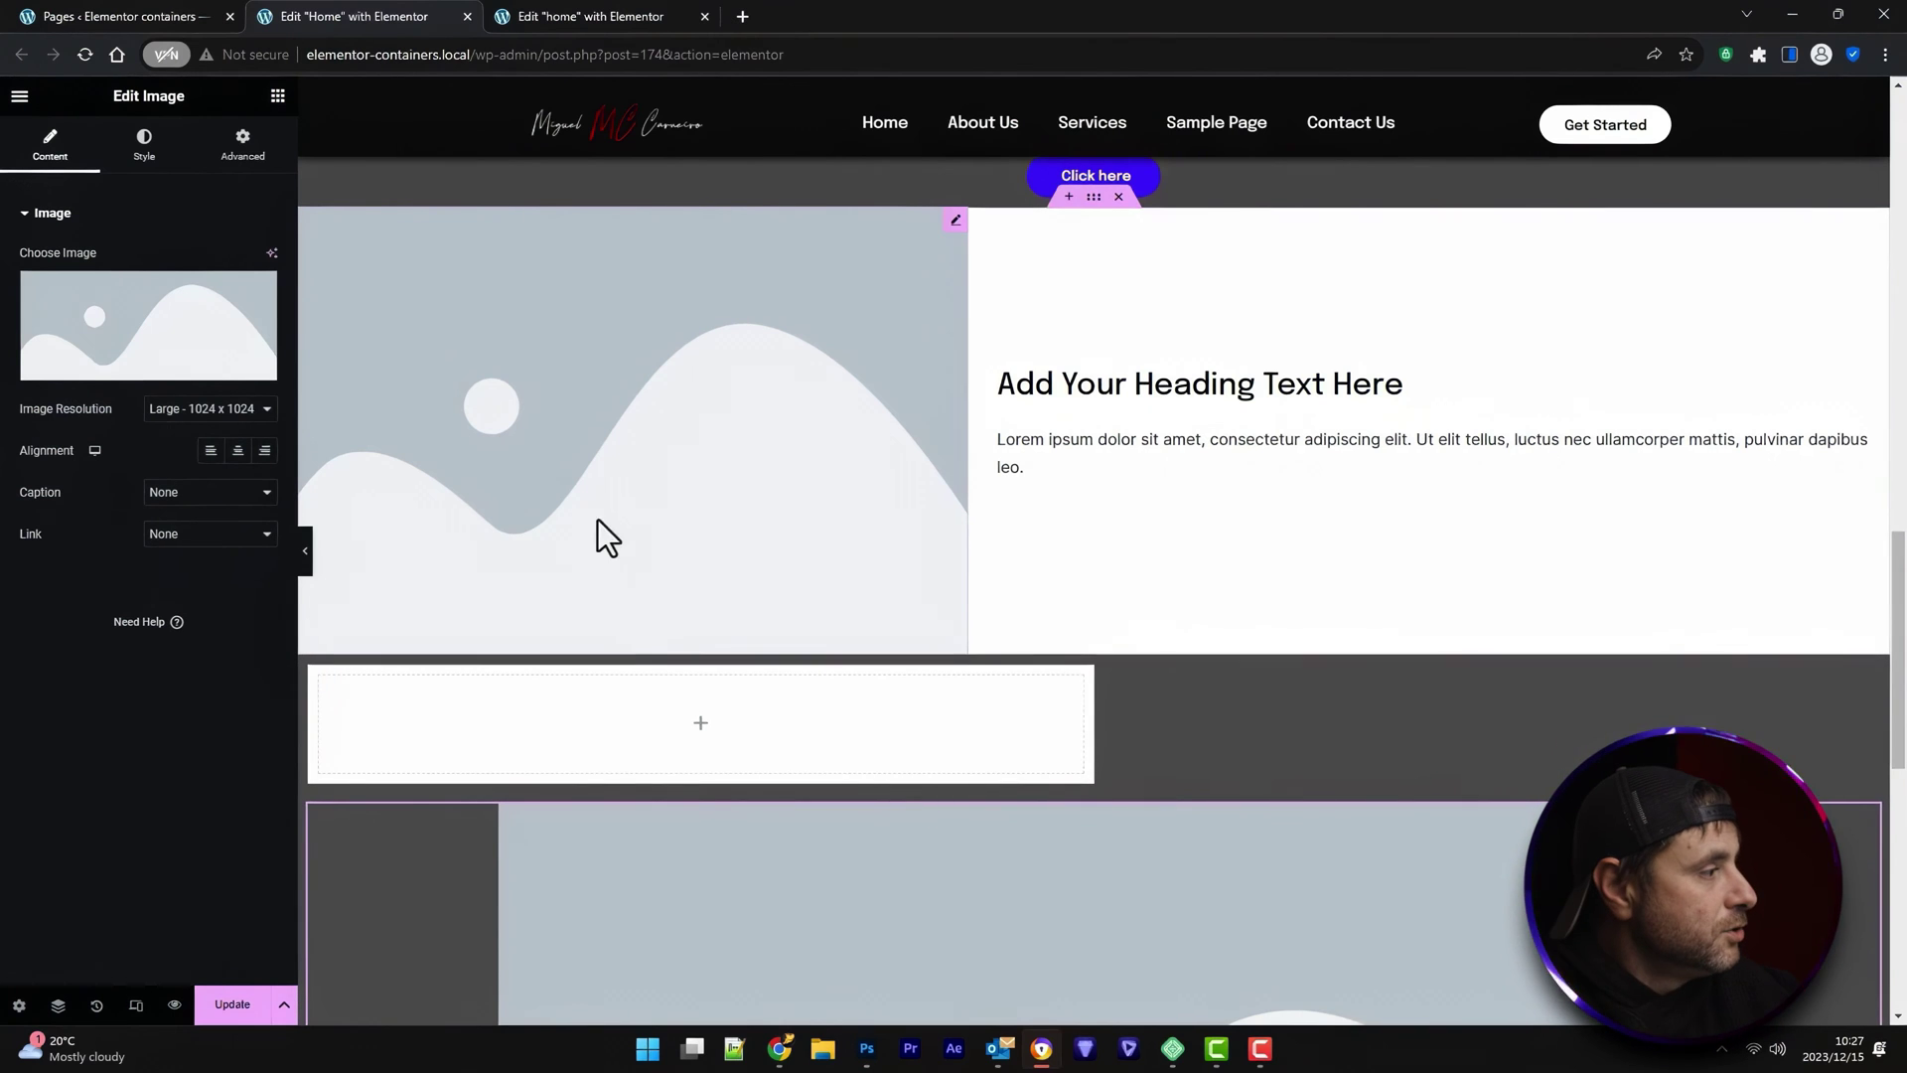
pyautogui.click(243, 144)
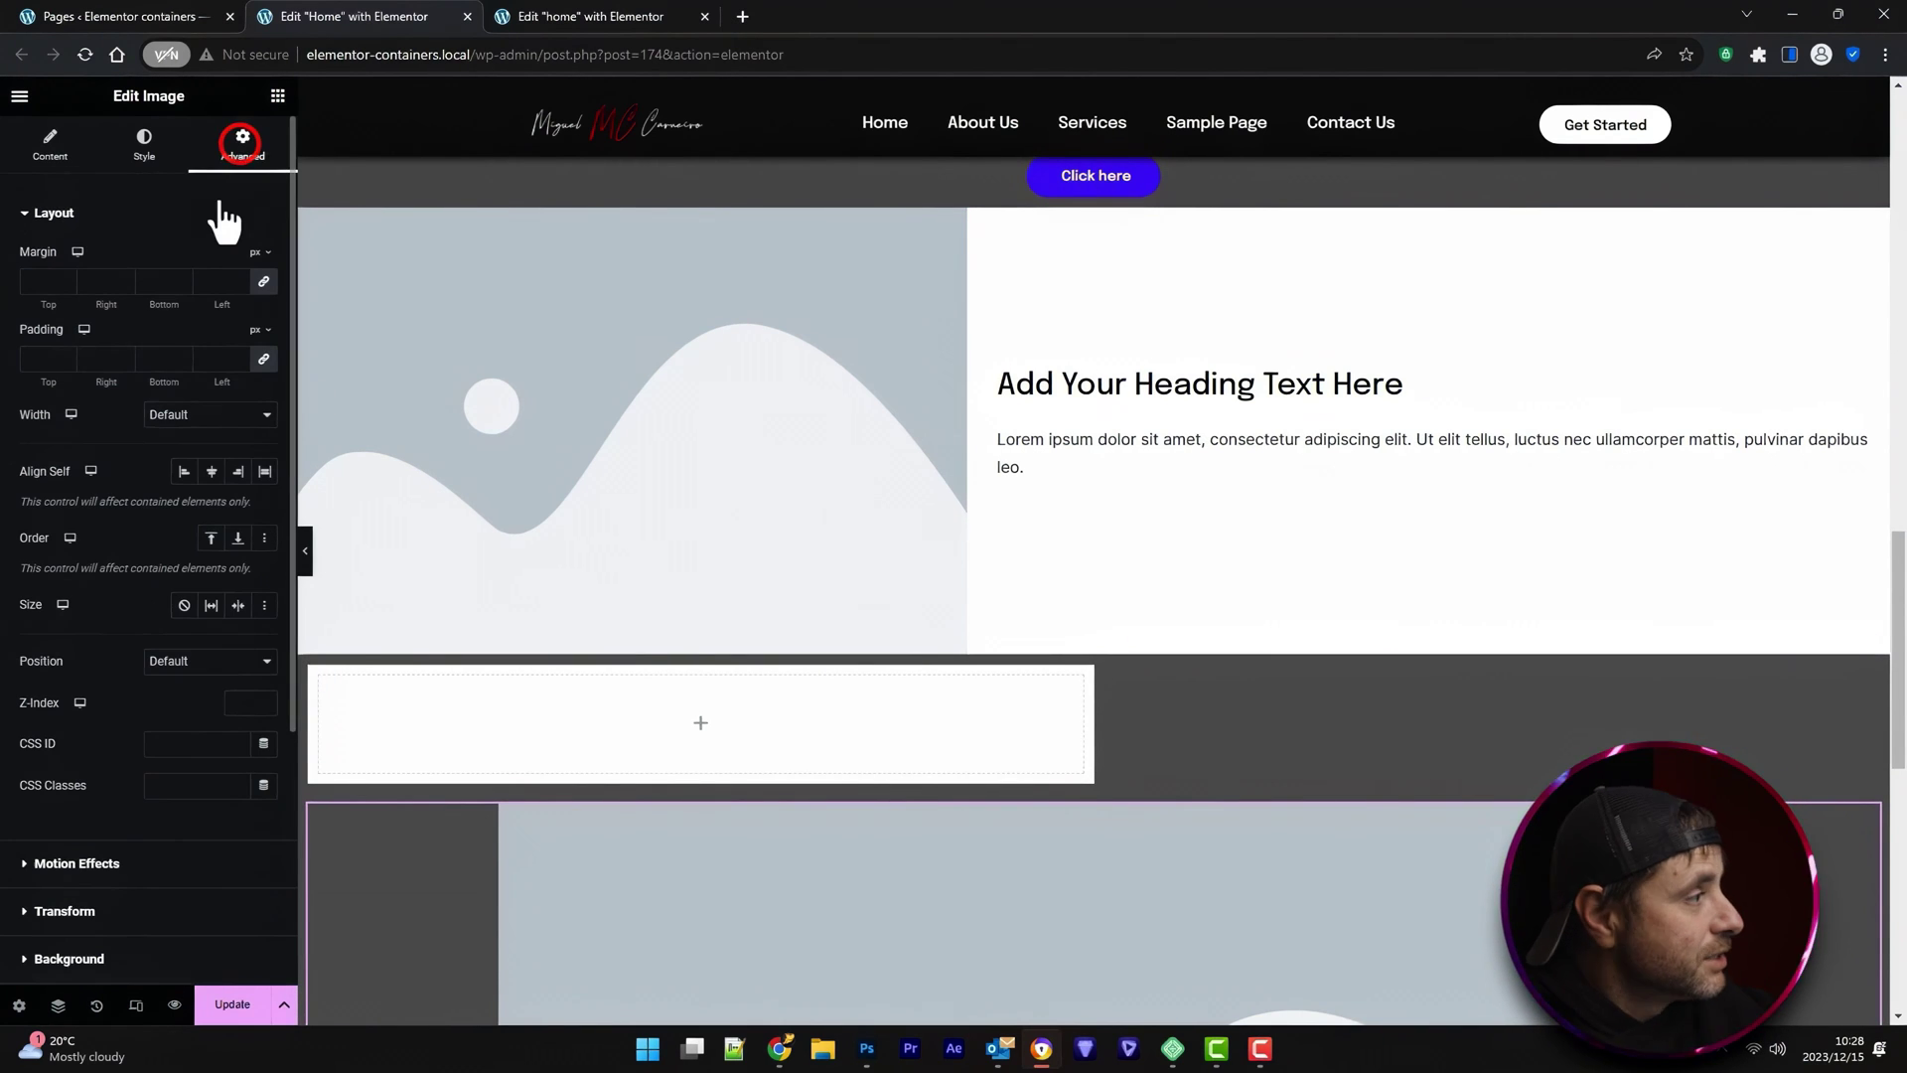
pyautogui.click(175, 415)
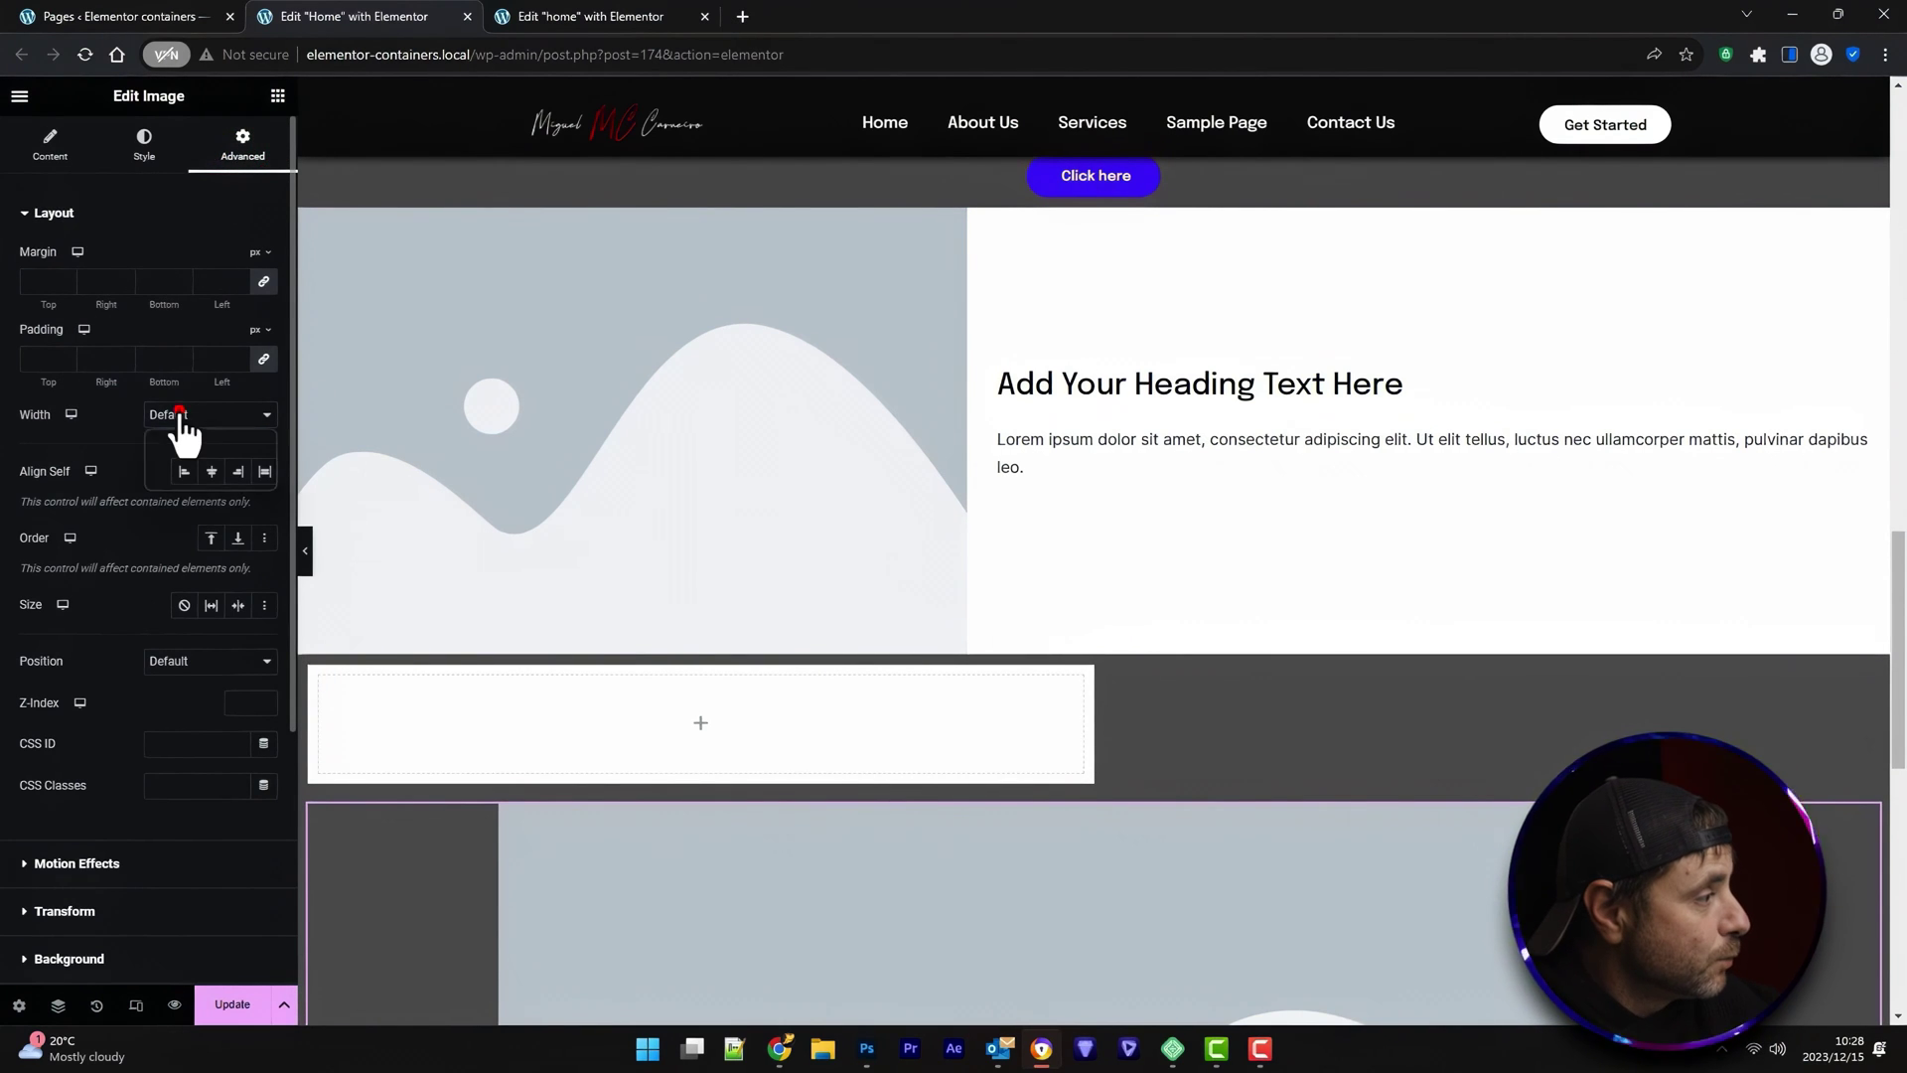
pyautogui.click(157, 475)
pyautogui.click(30, 473)
pyautogui.moveTo(46, 474); pyautogui.dragTo(123, 494)
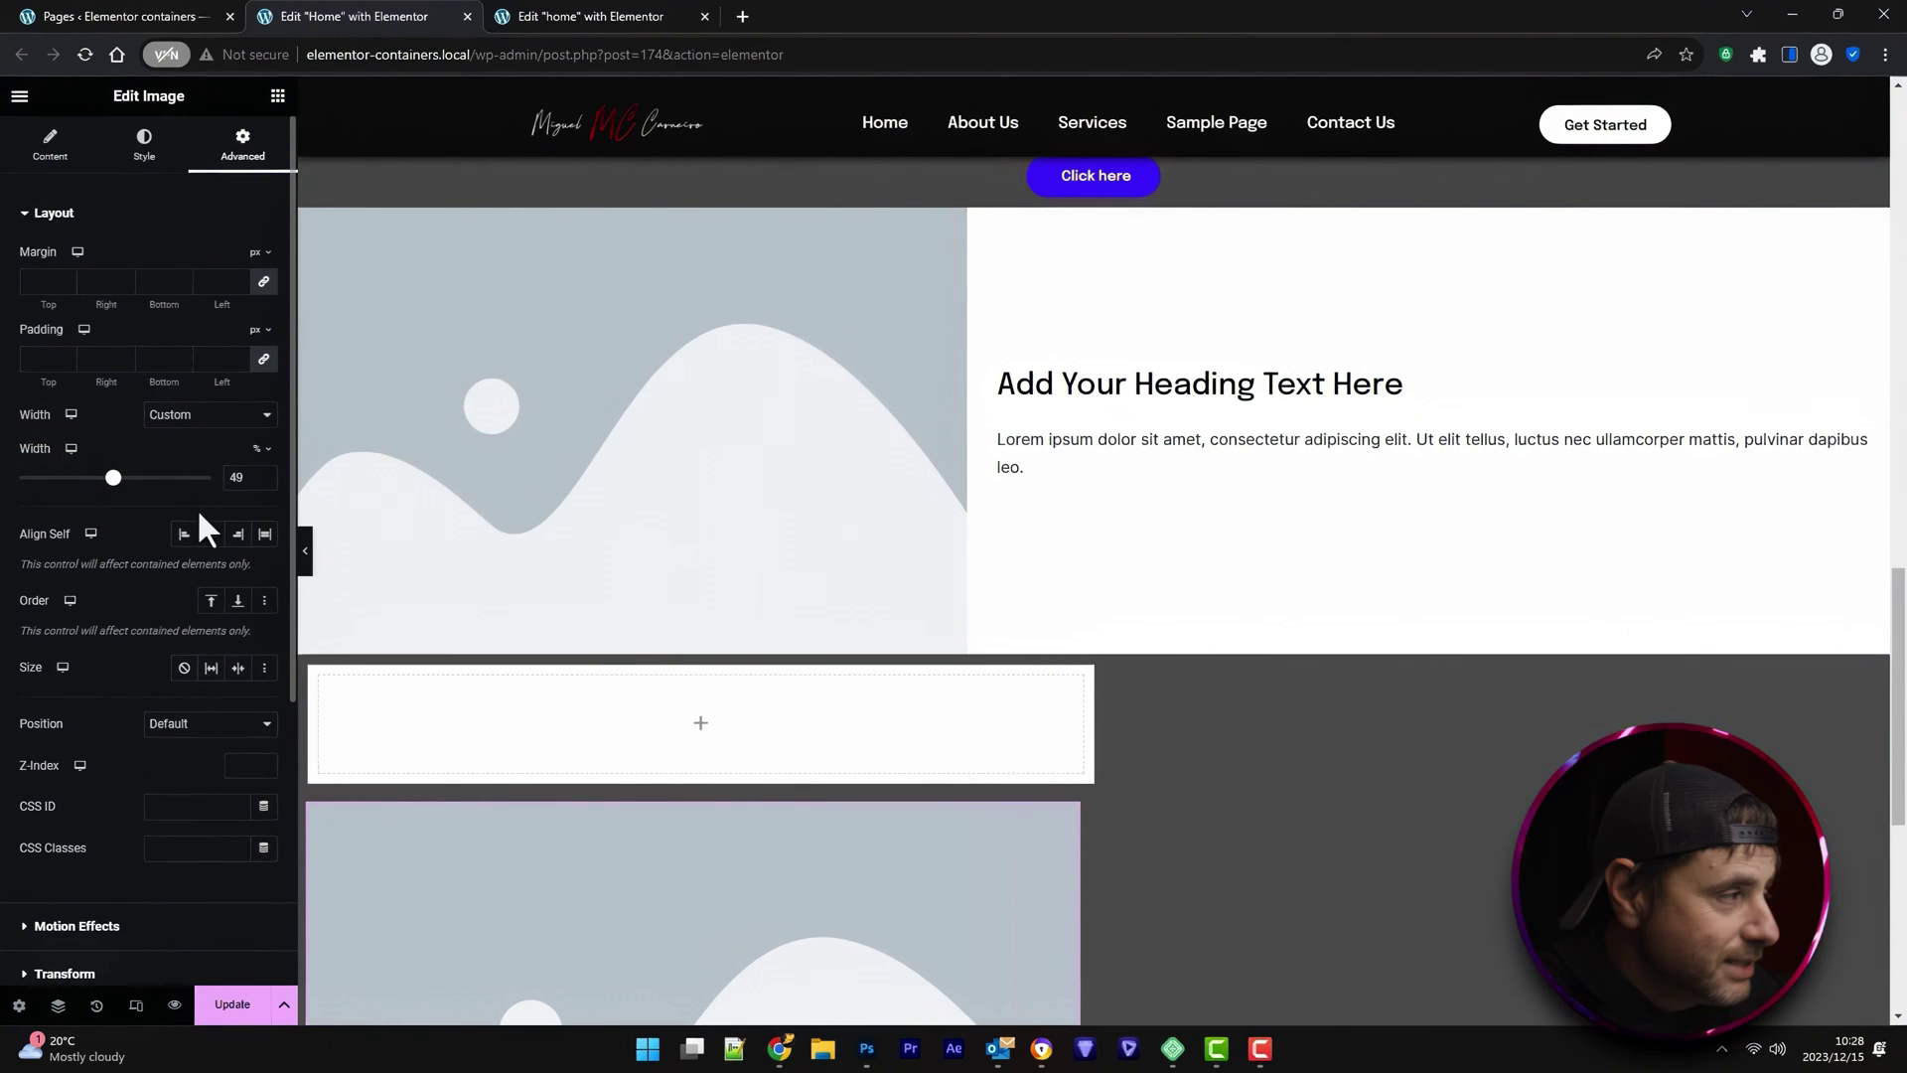
pyautogui.click(261, 449)
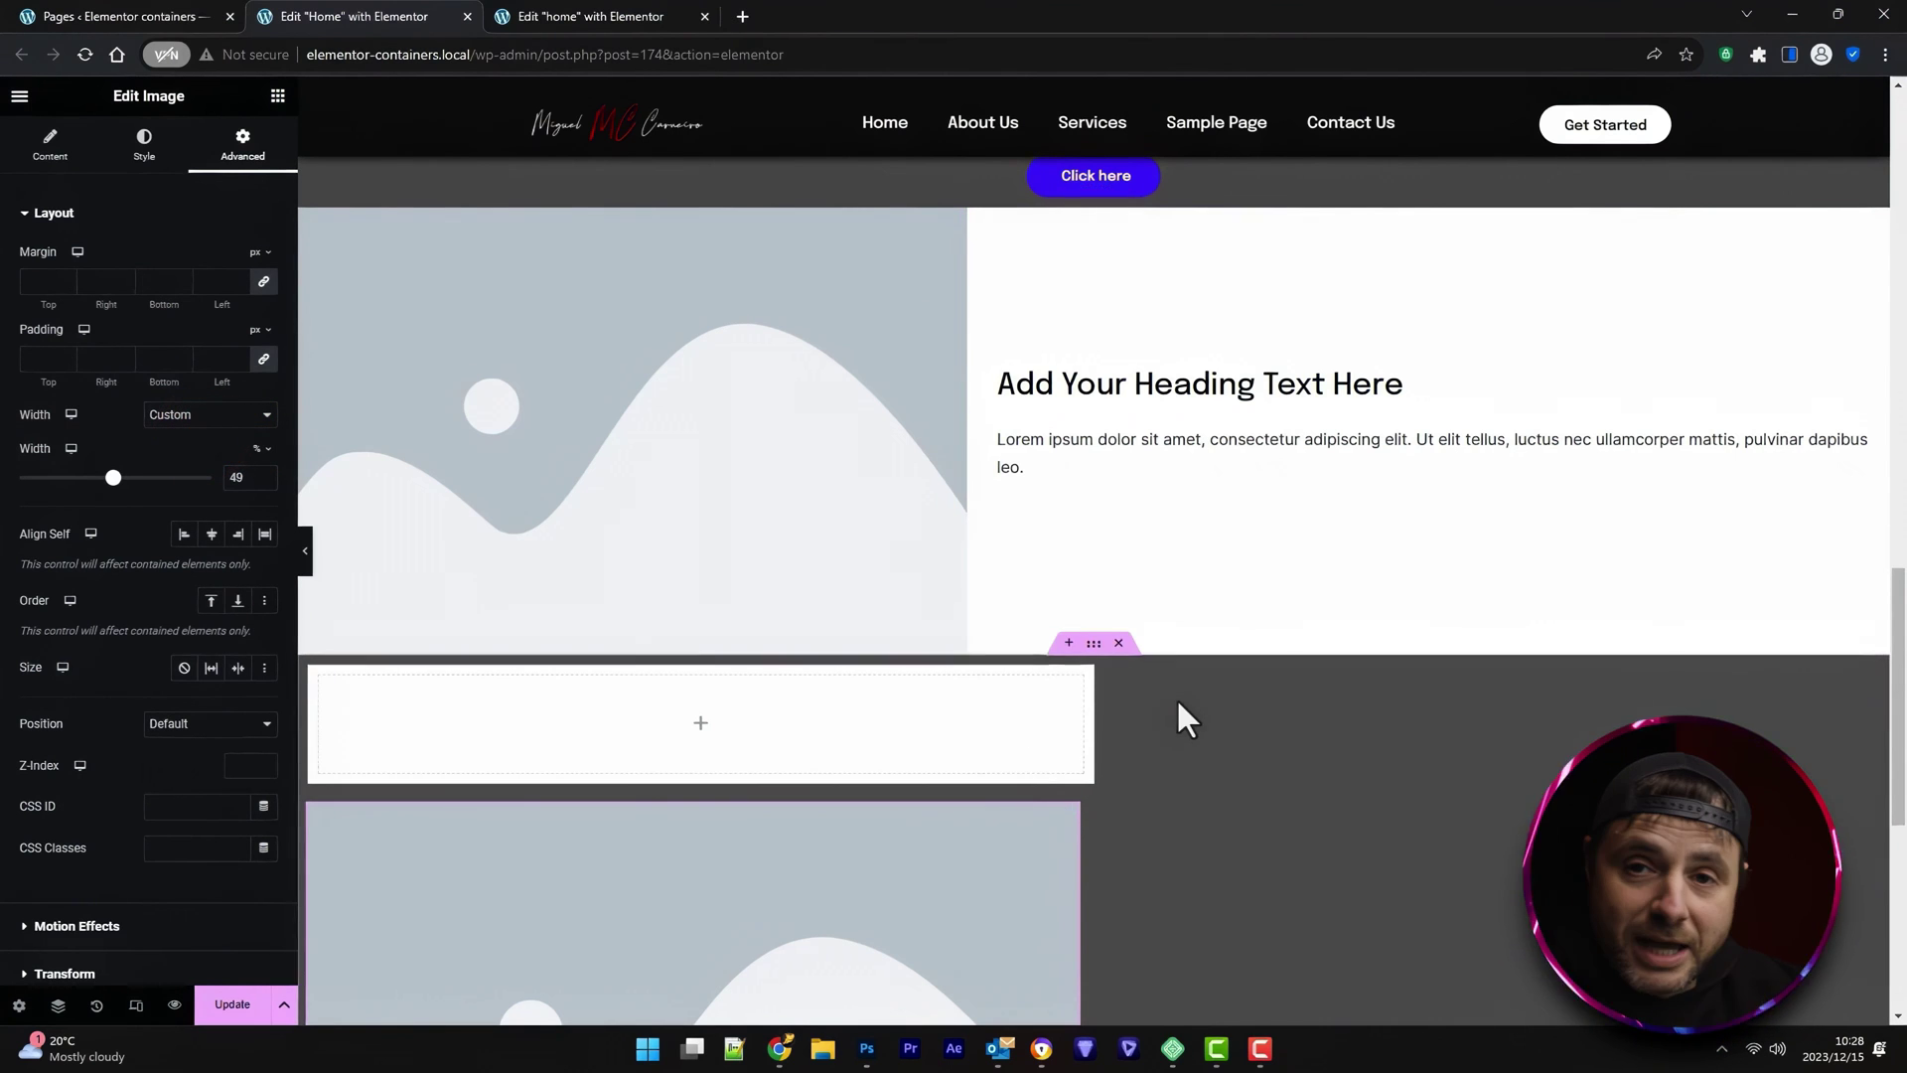
# Set the dark grey container's direction to a horizontal row, placing the white container and image side by side
pyautogui.scroll(-4, 1257, 682)
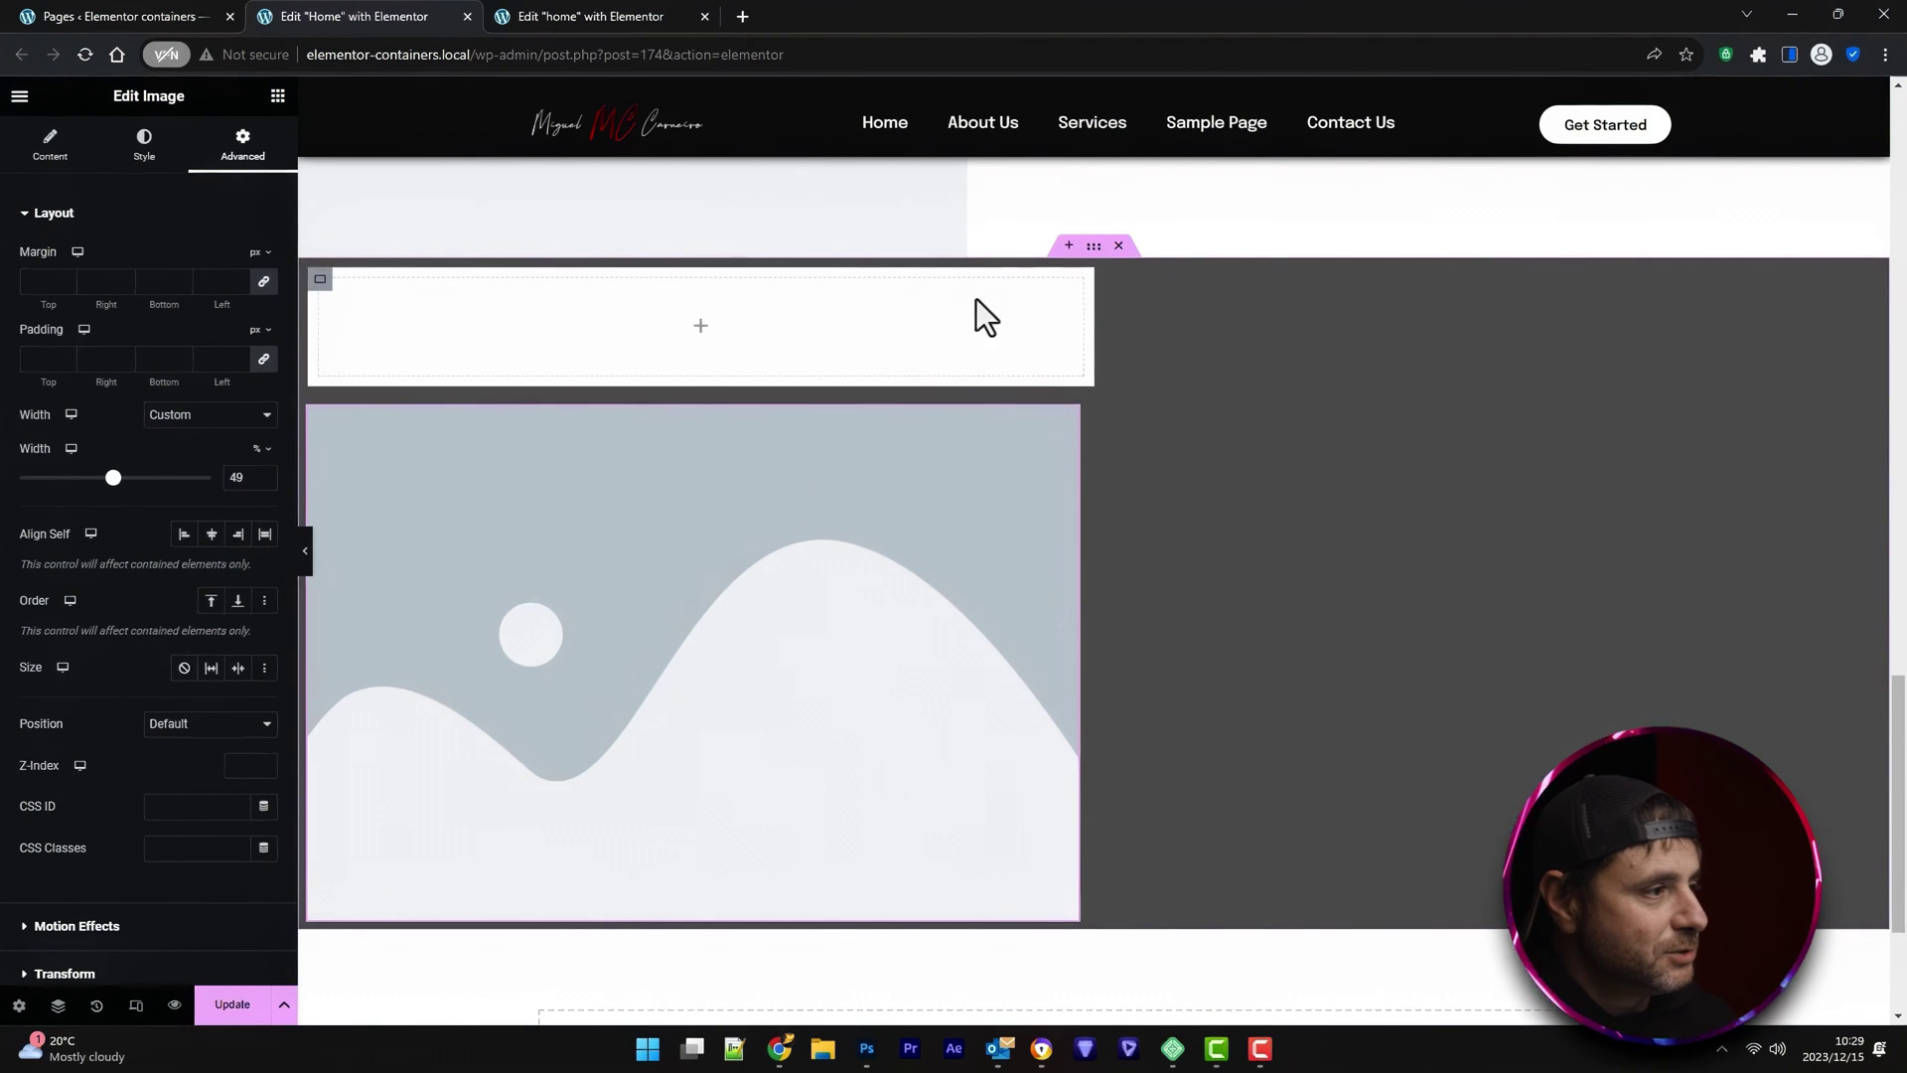
pyautogui.click(1093, 249)
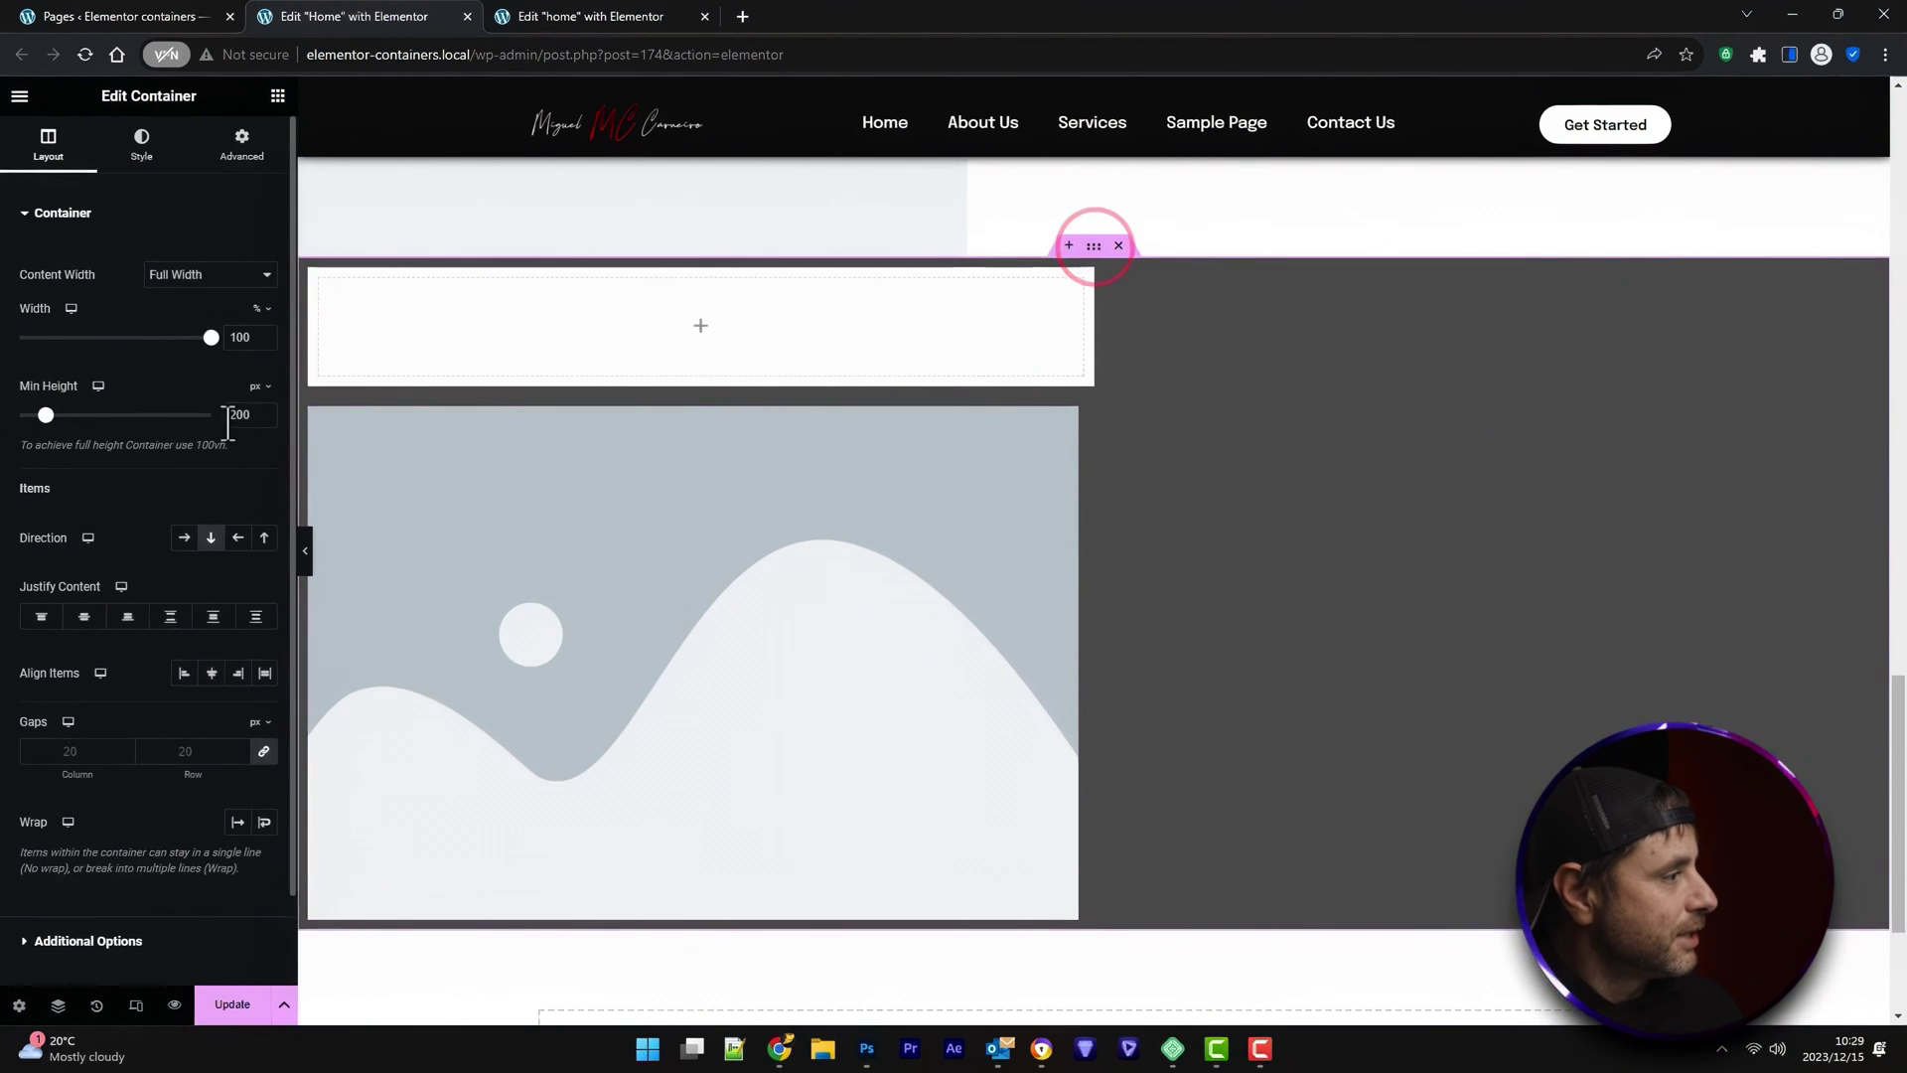
pyautogui.click(184, 539)
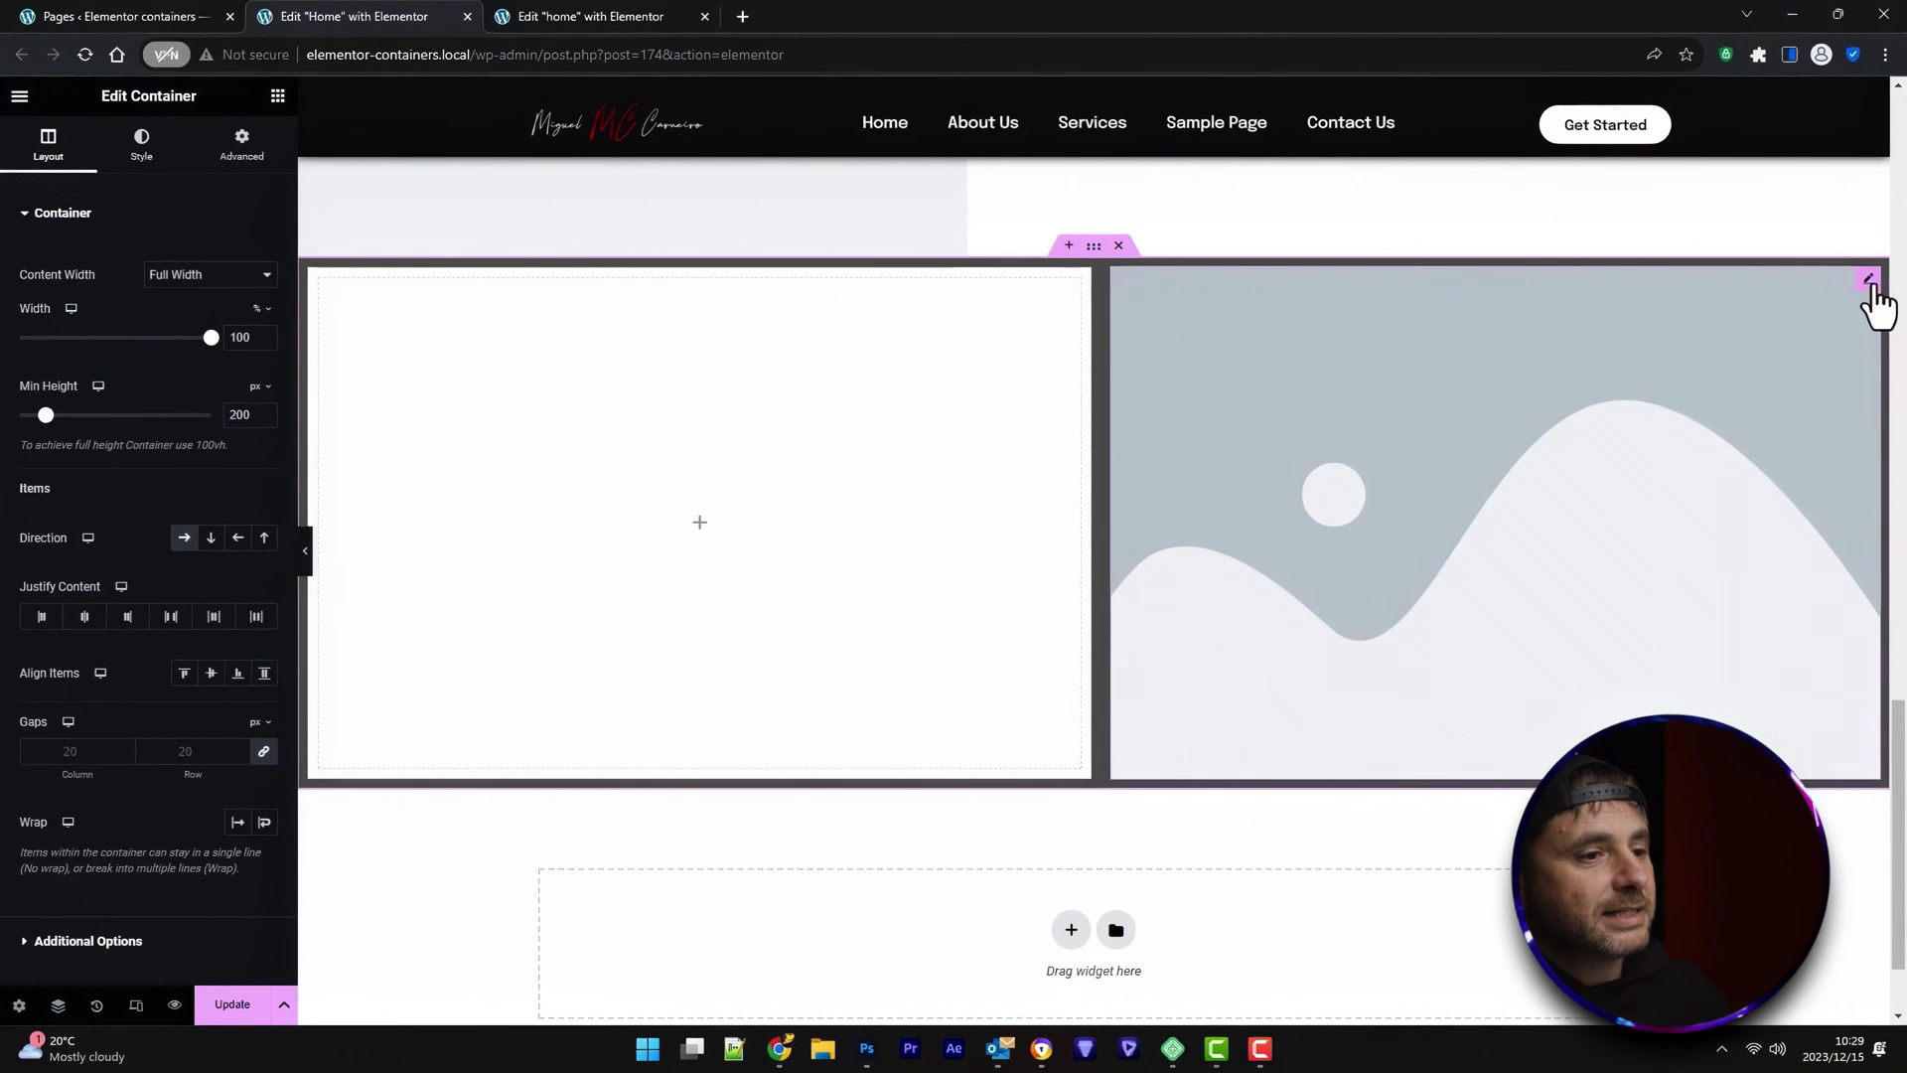
# Set the image's custom width to 30% and justify the dark grey container's content with Space Between
pyautogui.click(1869, 281)
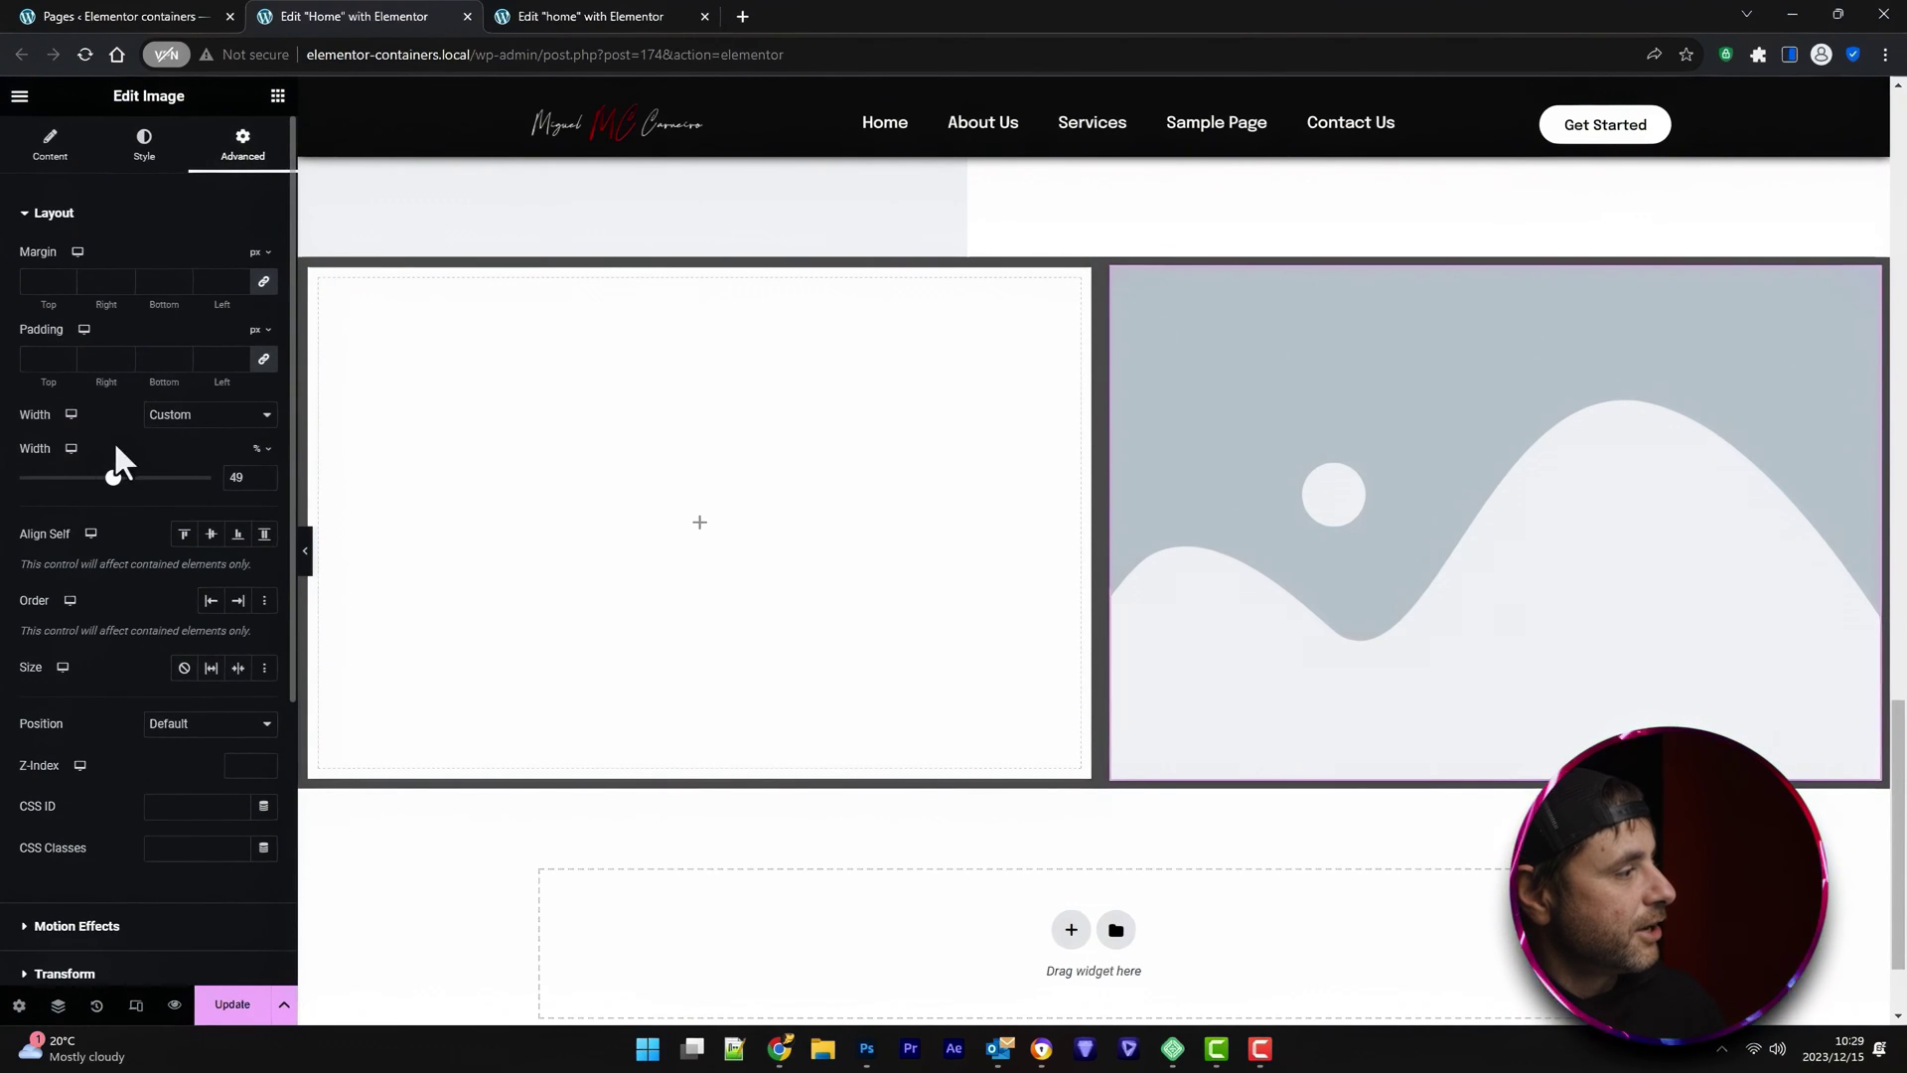
pyautogui.moveTo(112, 478); pyautogui.dragTo(73, 478)
pyautogui.click(234, 469)
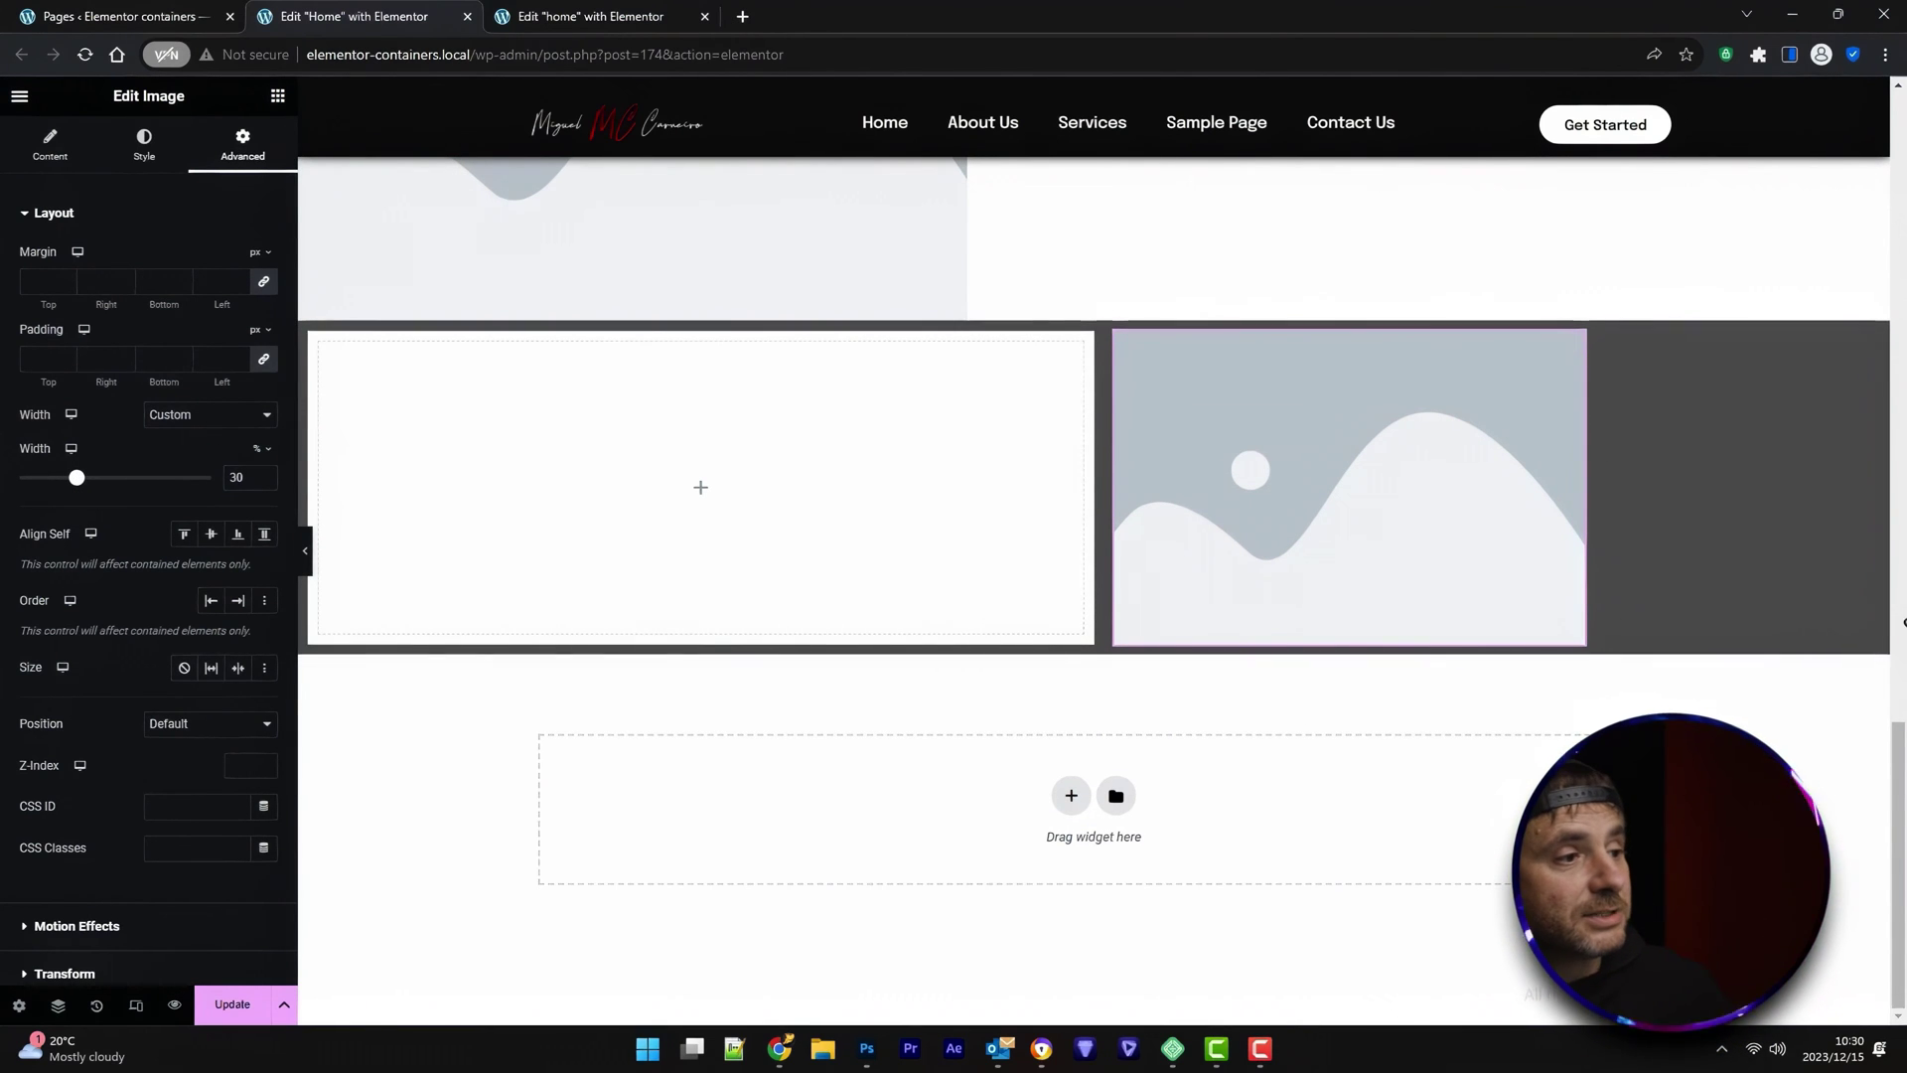
pyautogui.click(1094, 310)
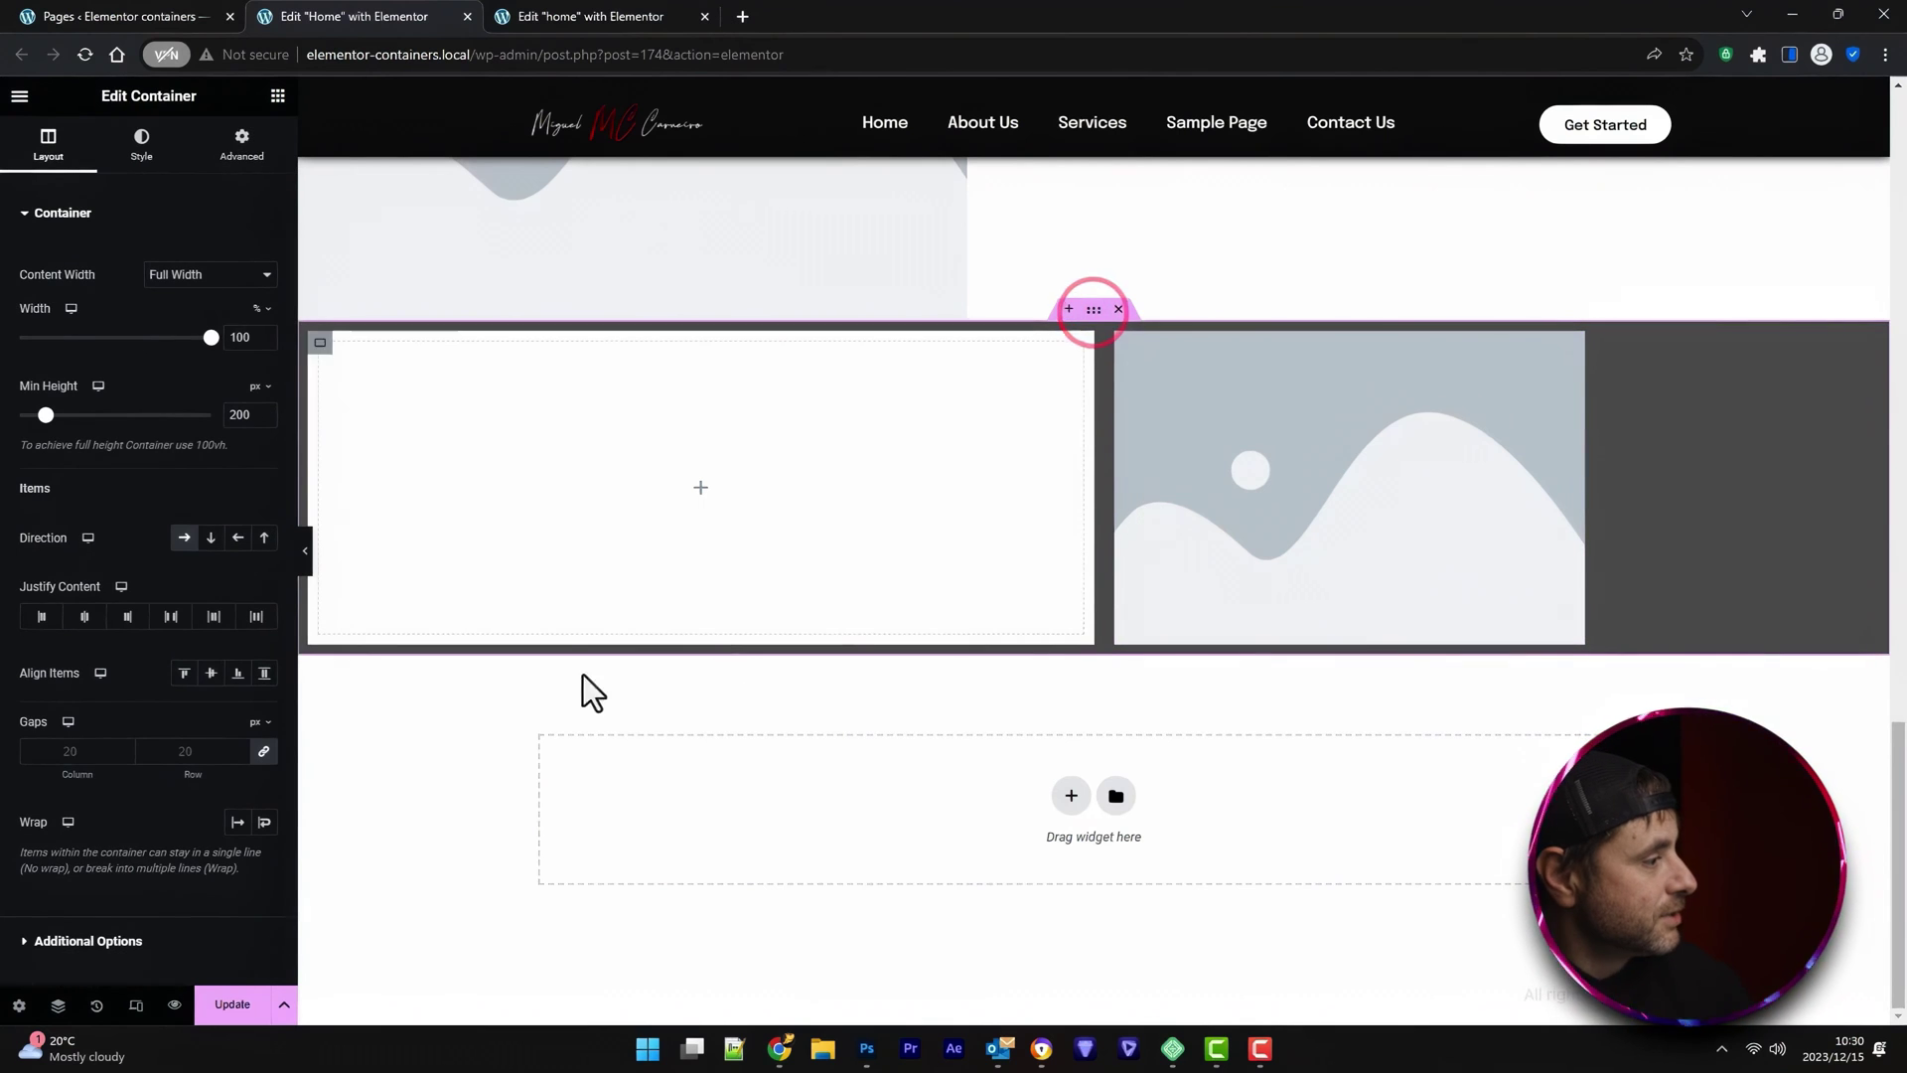
pyautogui.click(166, 616)
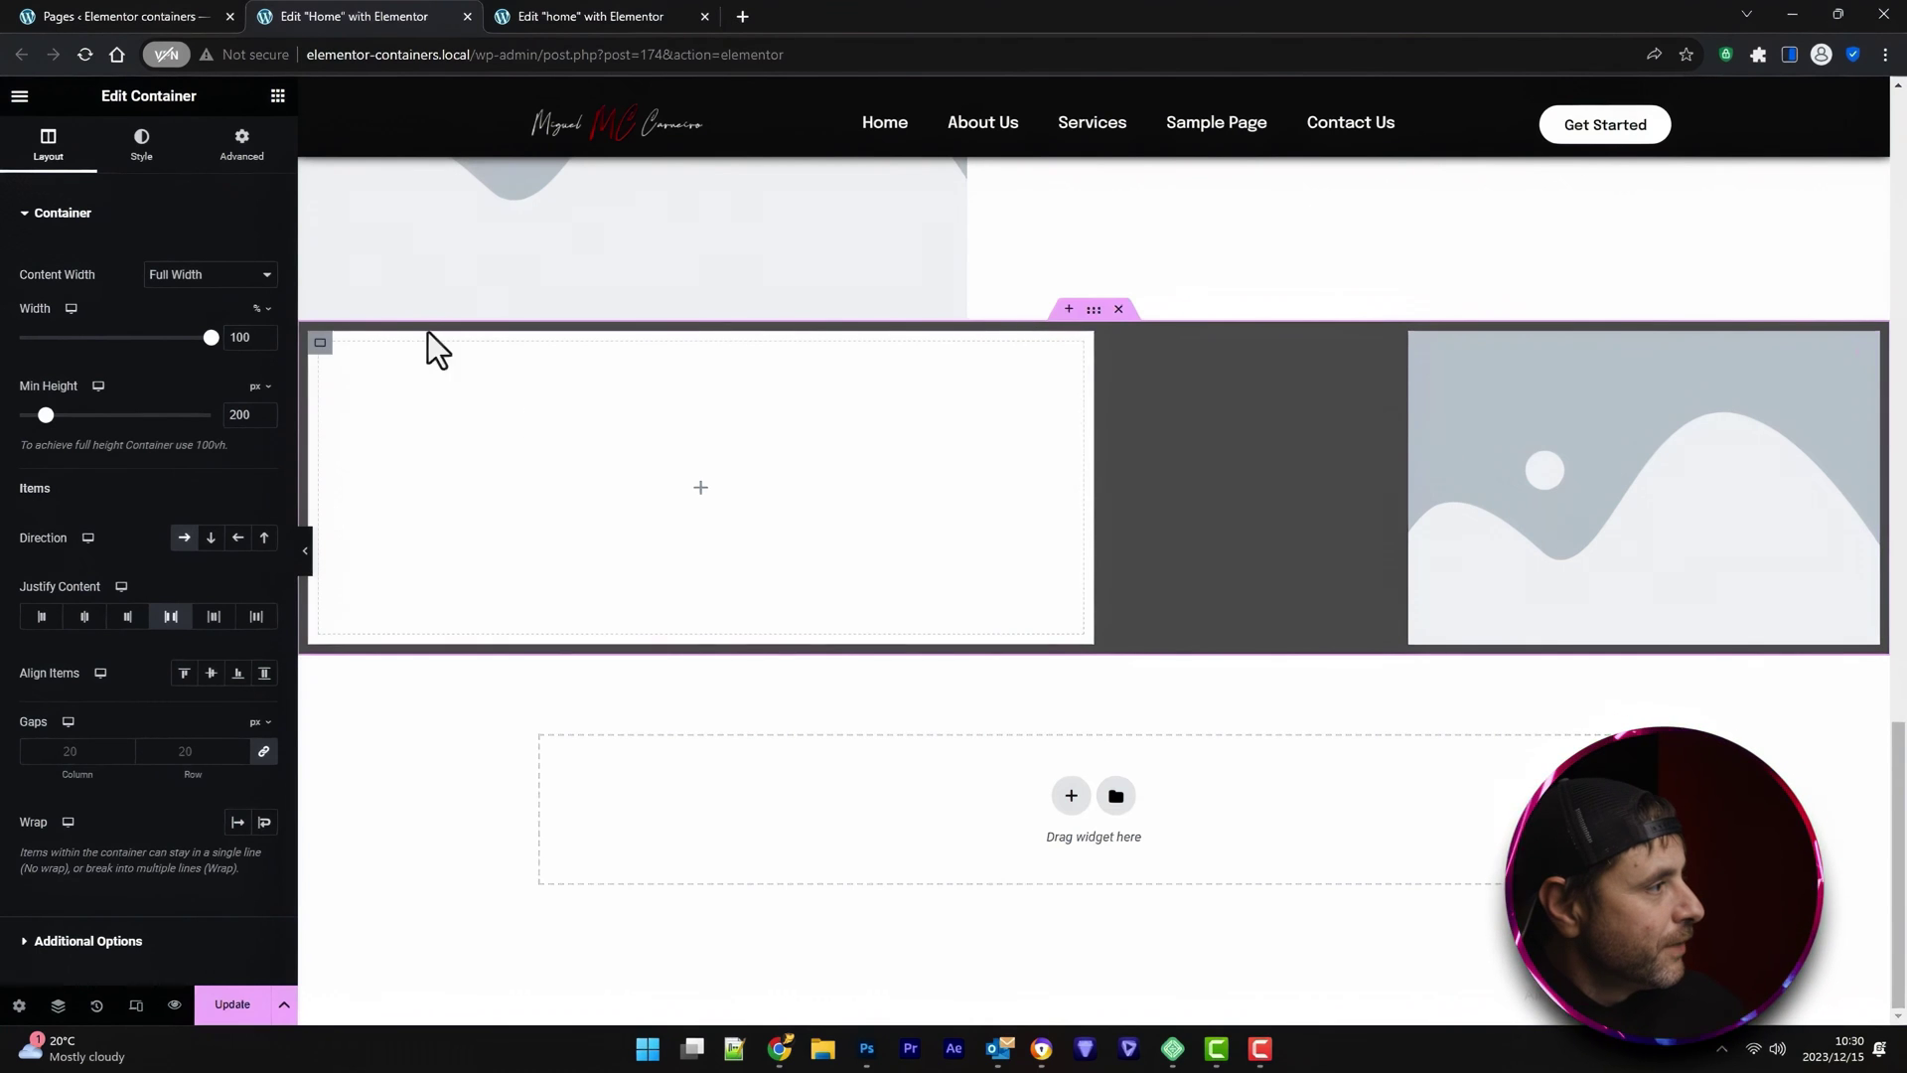
# Add a Heading widget inside the nested white container and open its style settings
pyautogui.click(278, 96)
pyautogui.moveTo(77, 474); pyautogui.dragTo(604, 465)
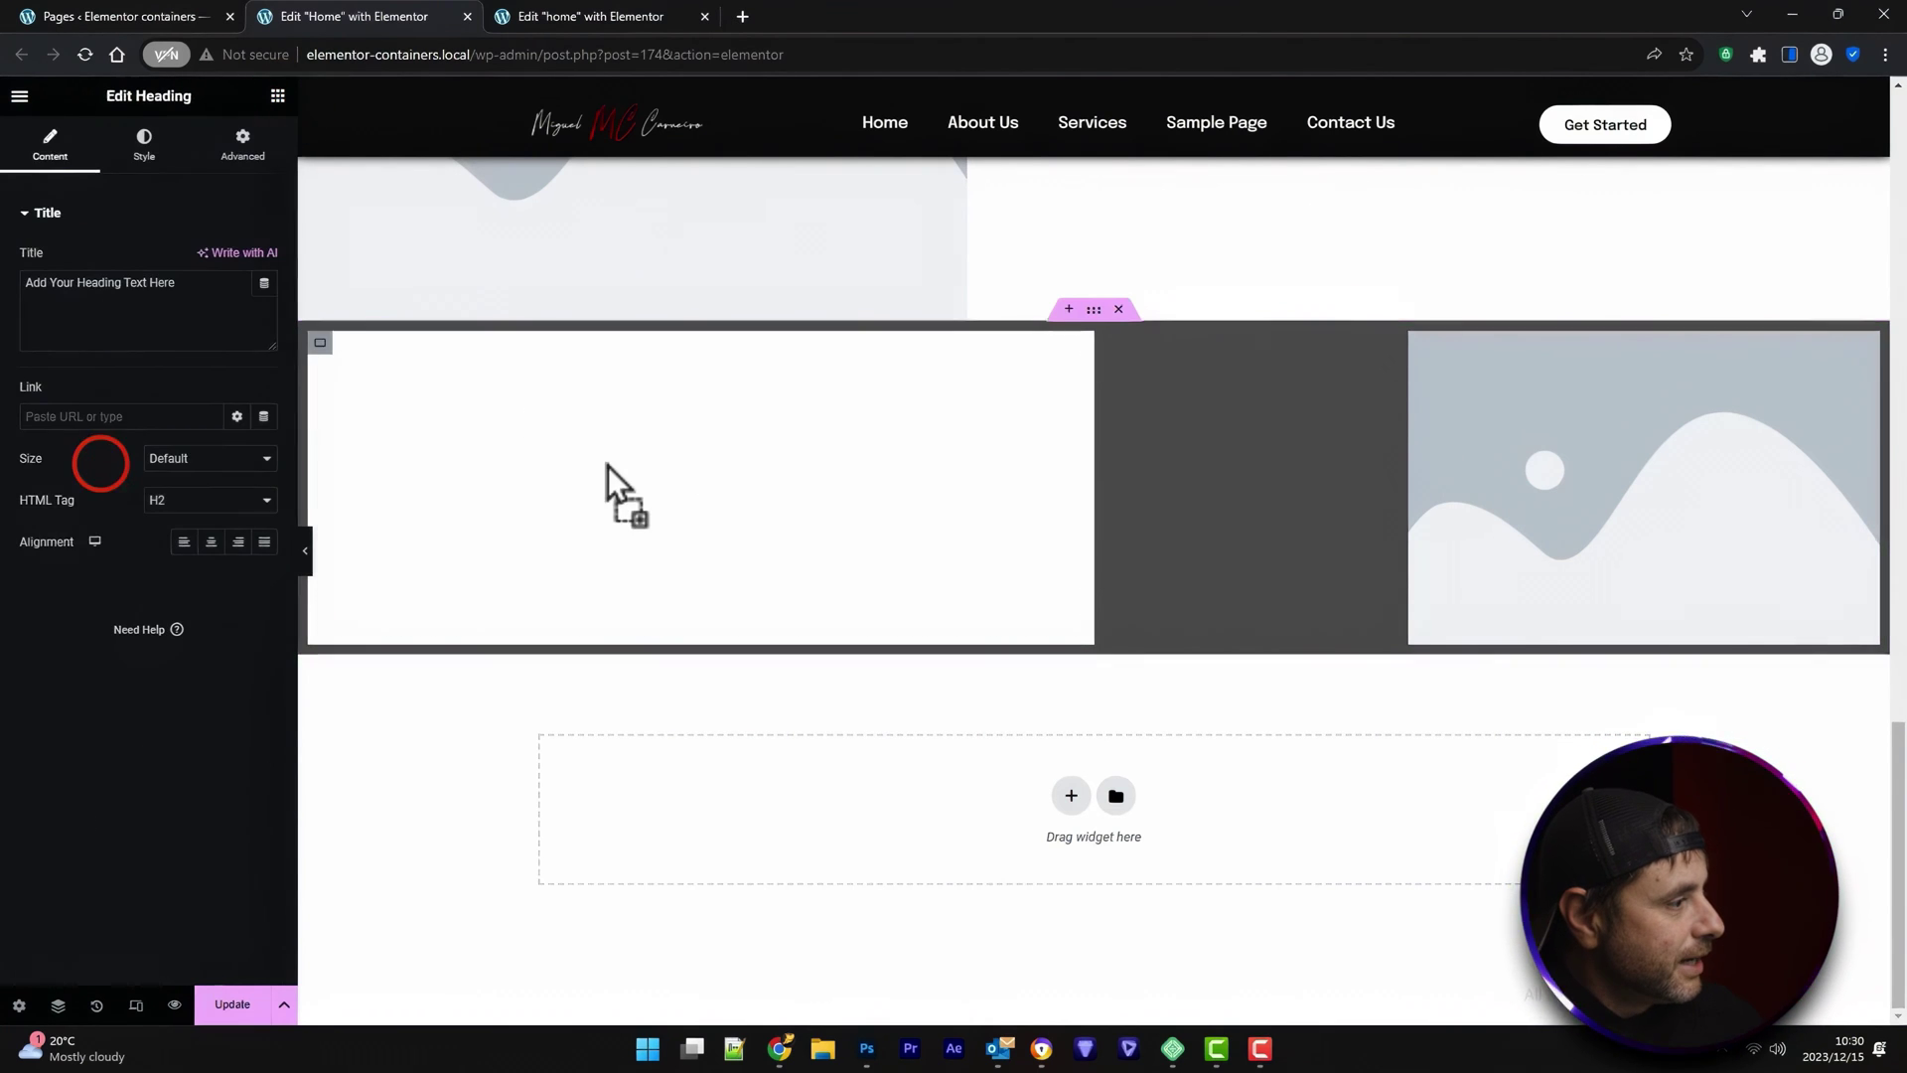
pyautogui.click(157, 169)
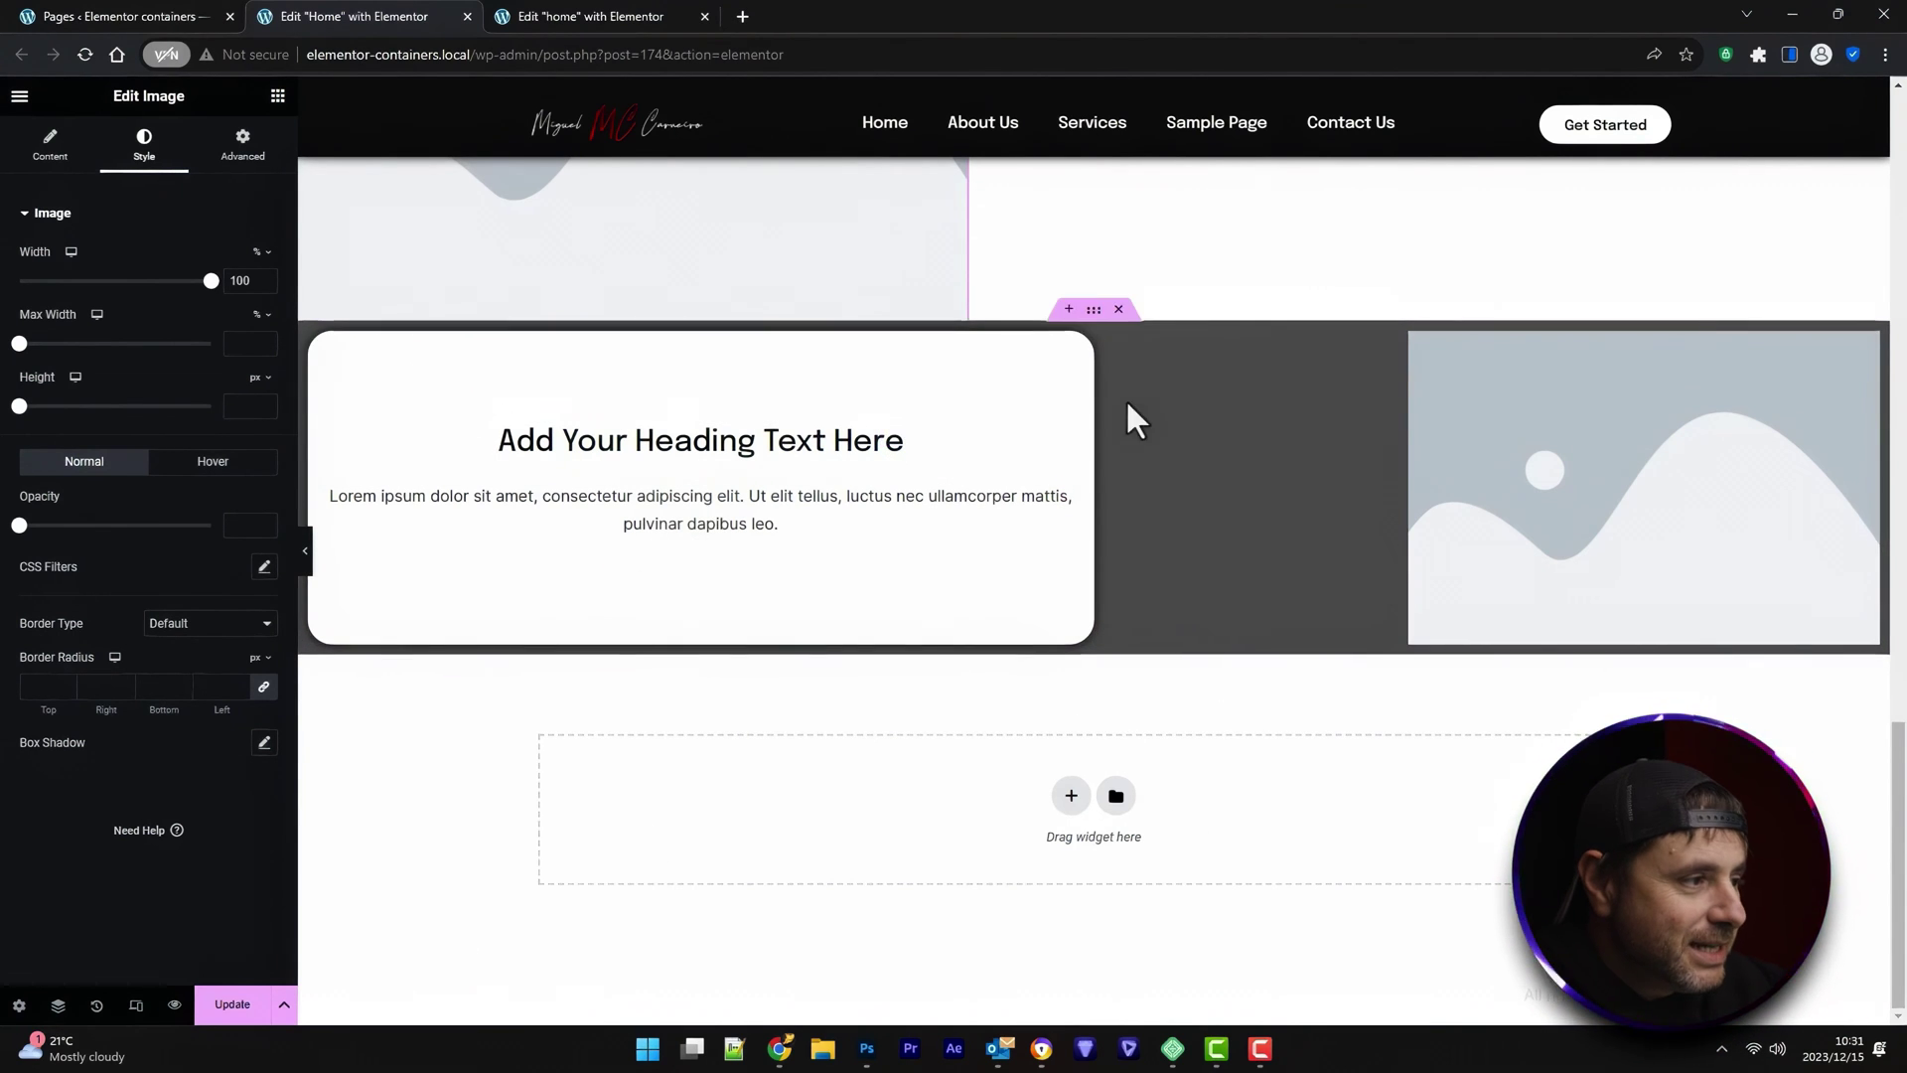
# Review the settings of the dark grey container, its image, and the layout of the nested white container
pyautogui.click(1086, 309)
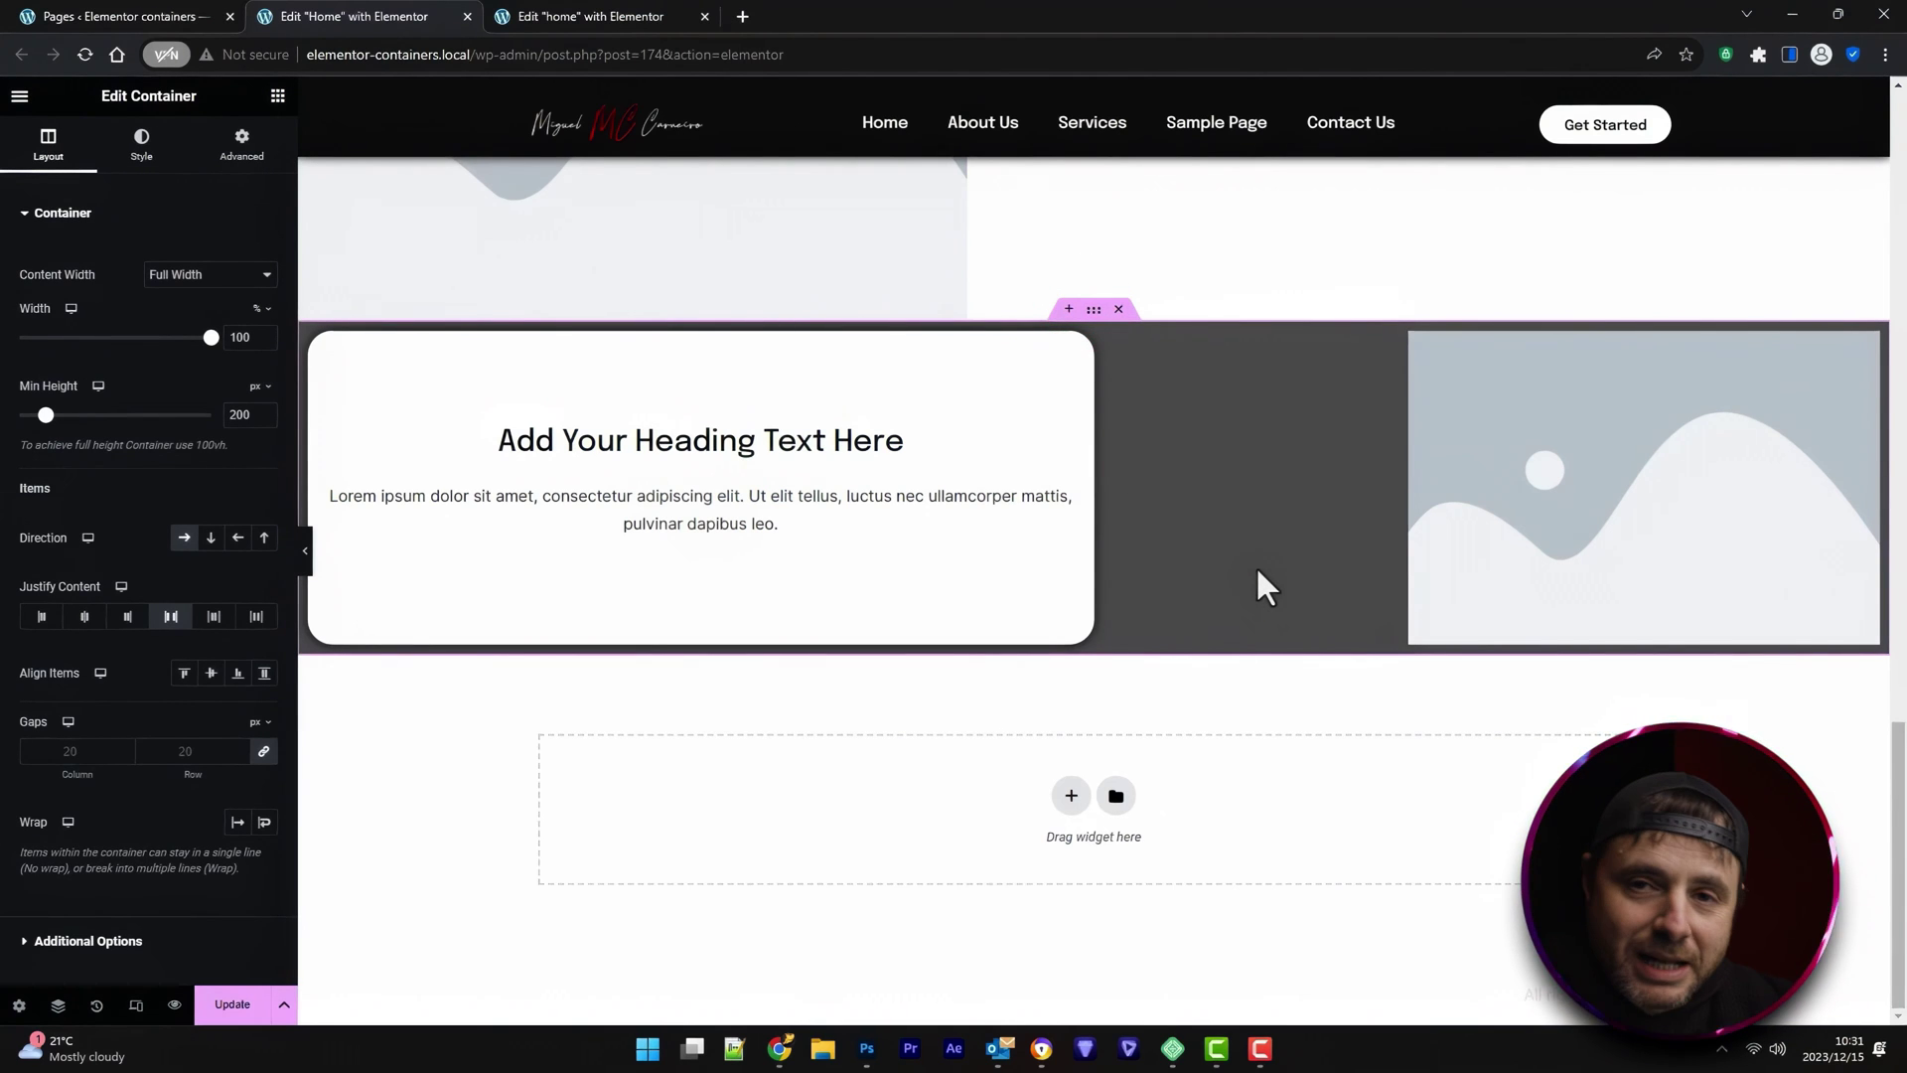
pyautogui.click(1487, 422)
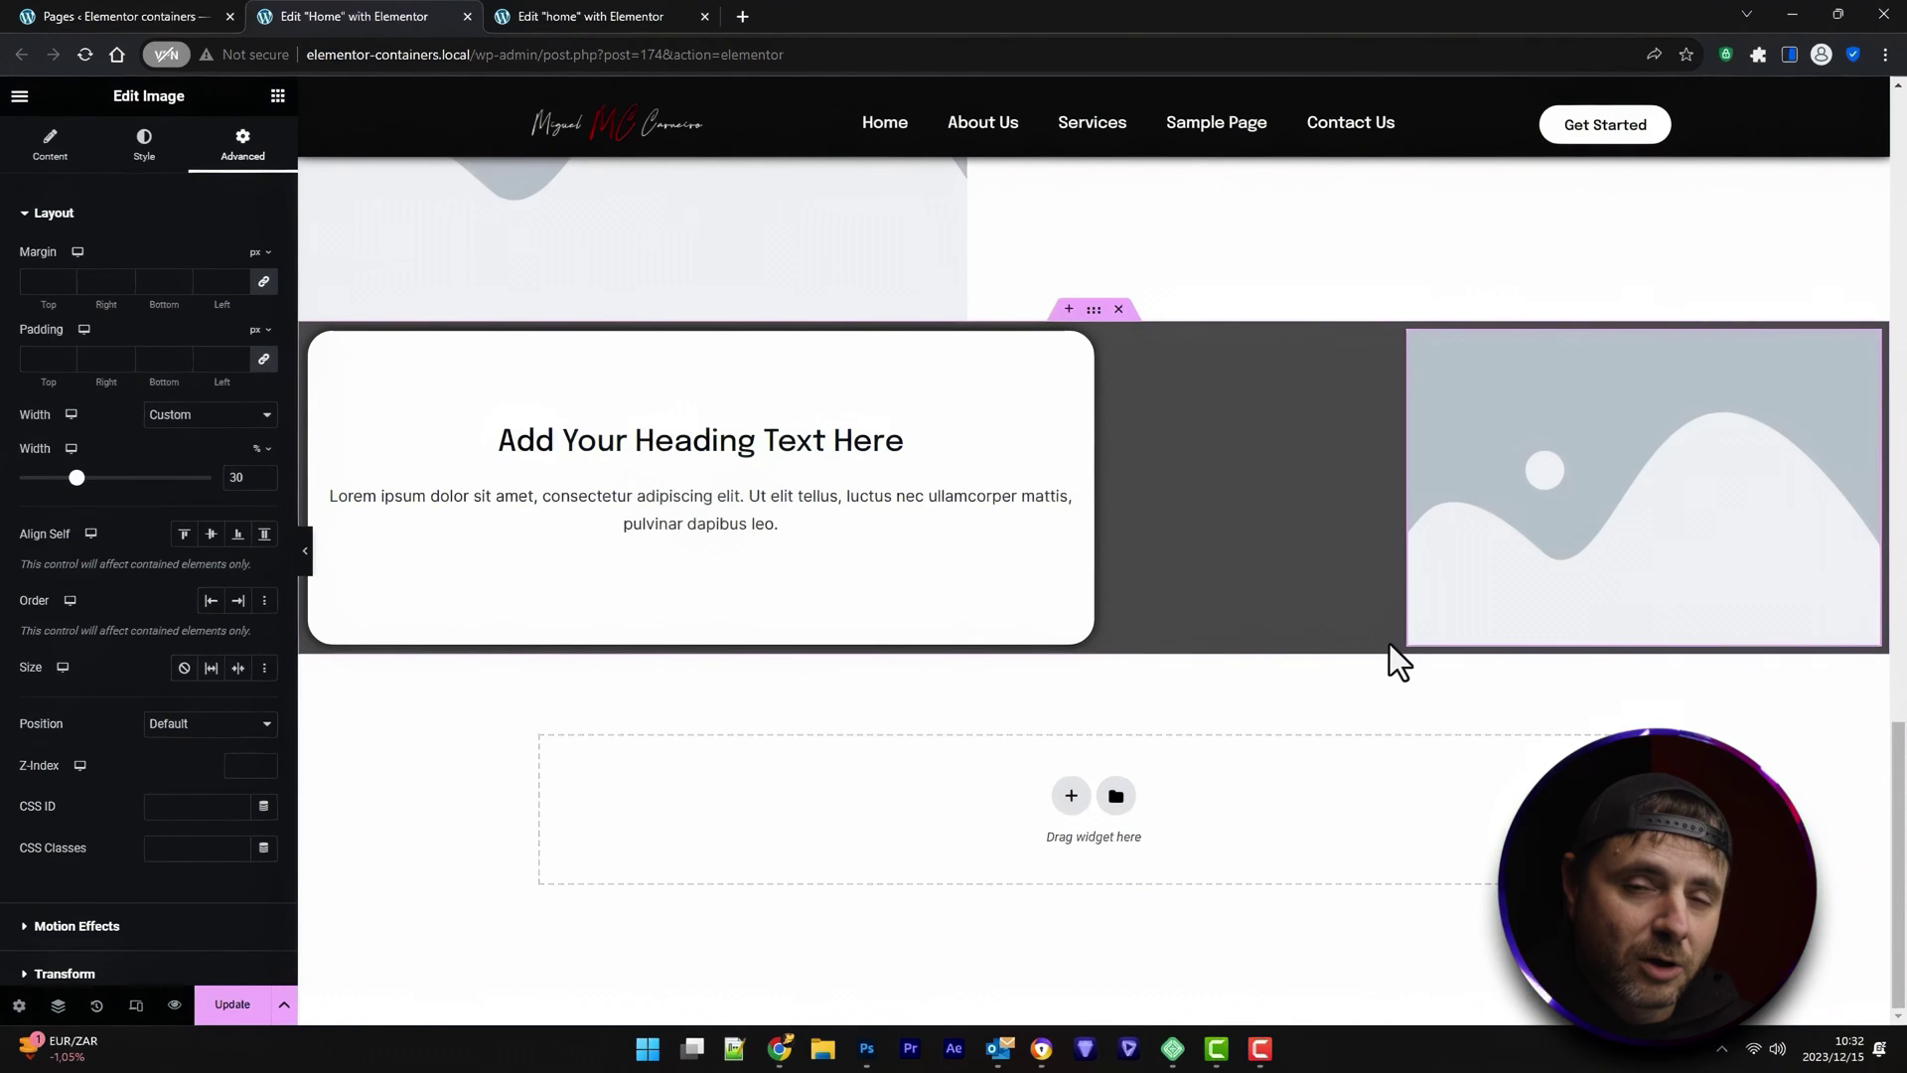
pyautogui.click(874, 407)
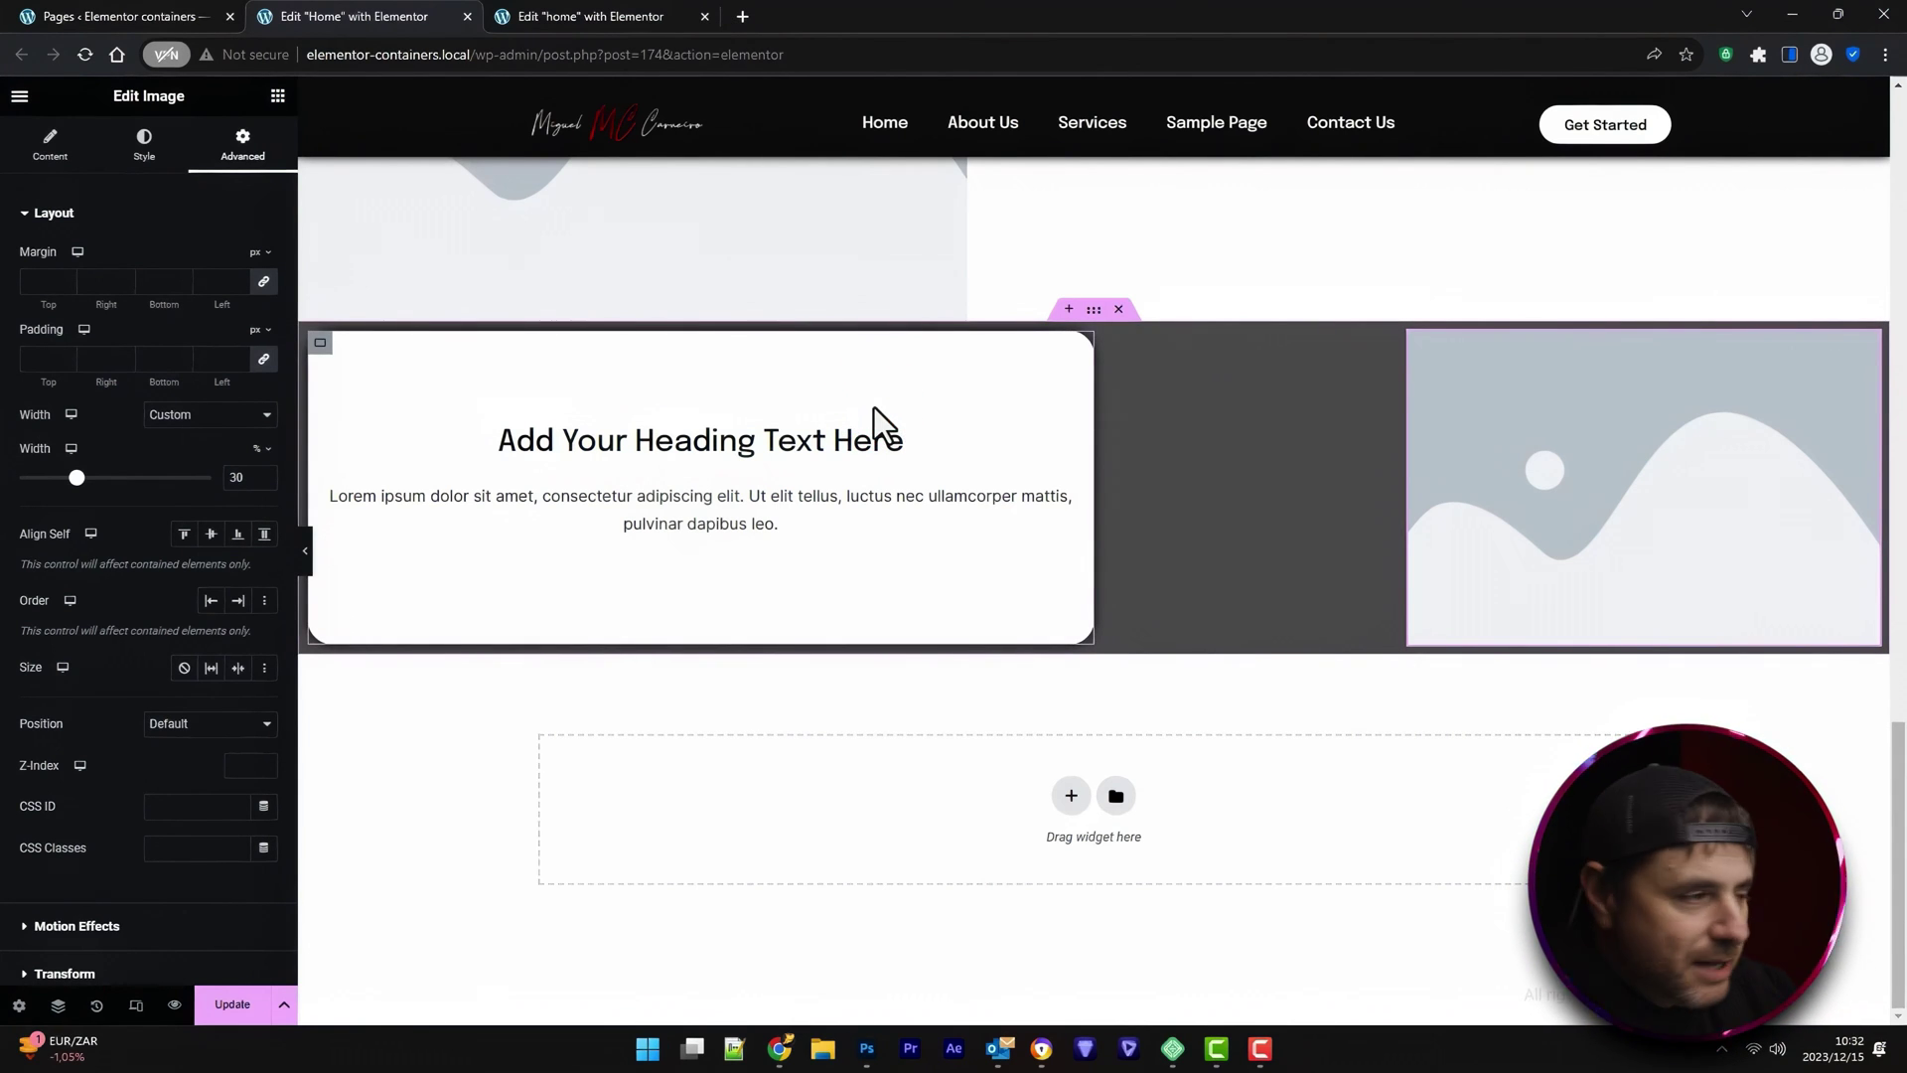
pyautogui.click(789, 455)
pyautogui.click(320, 343)
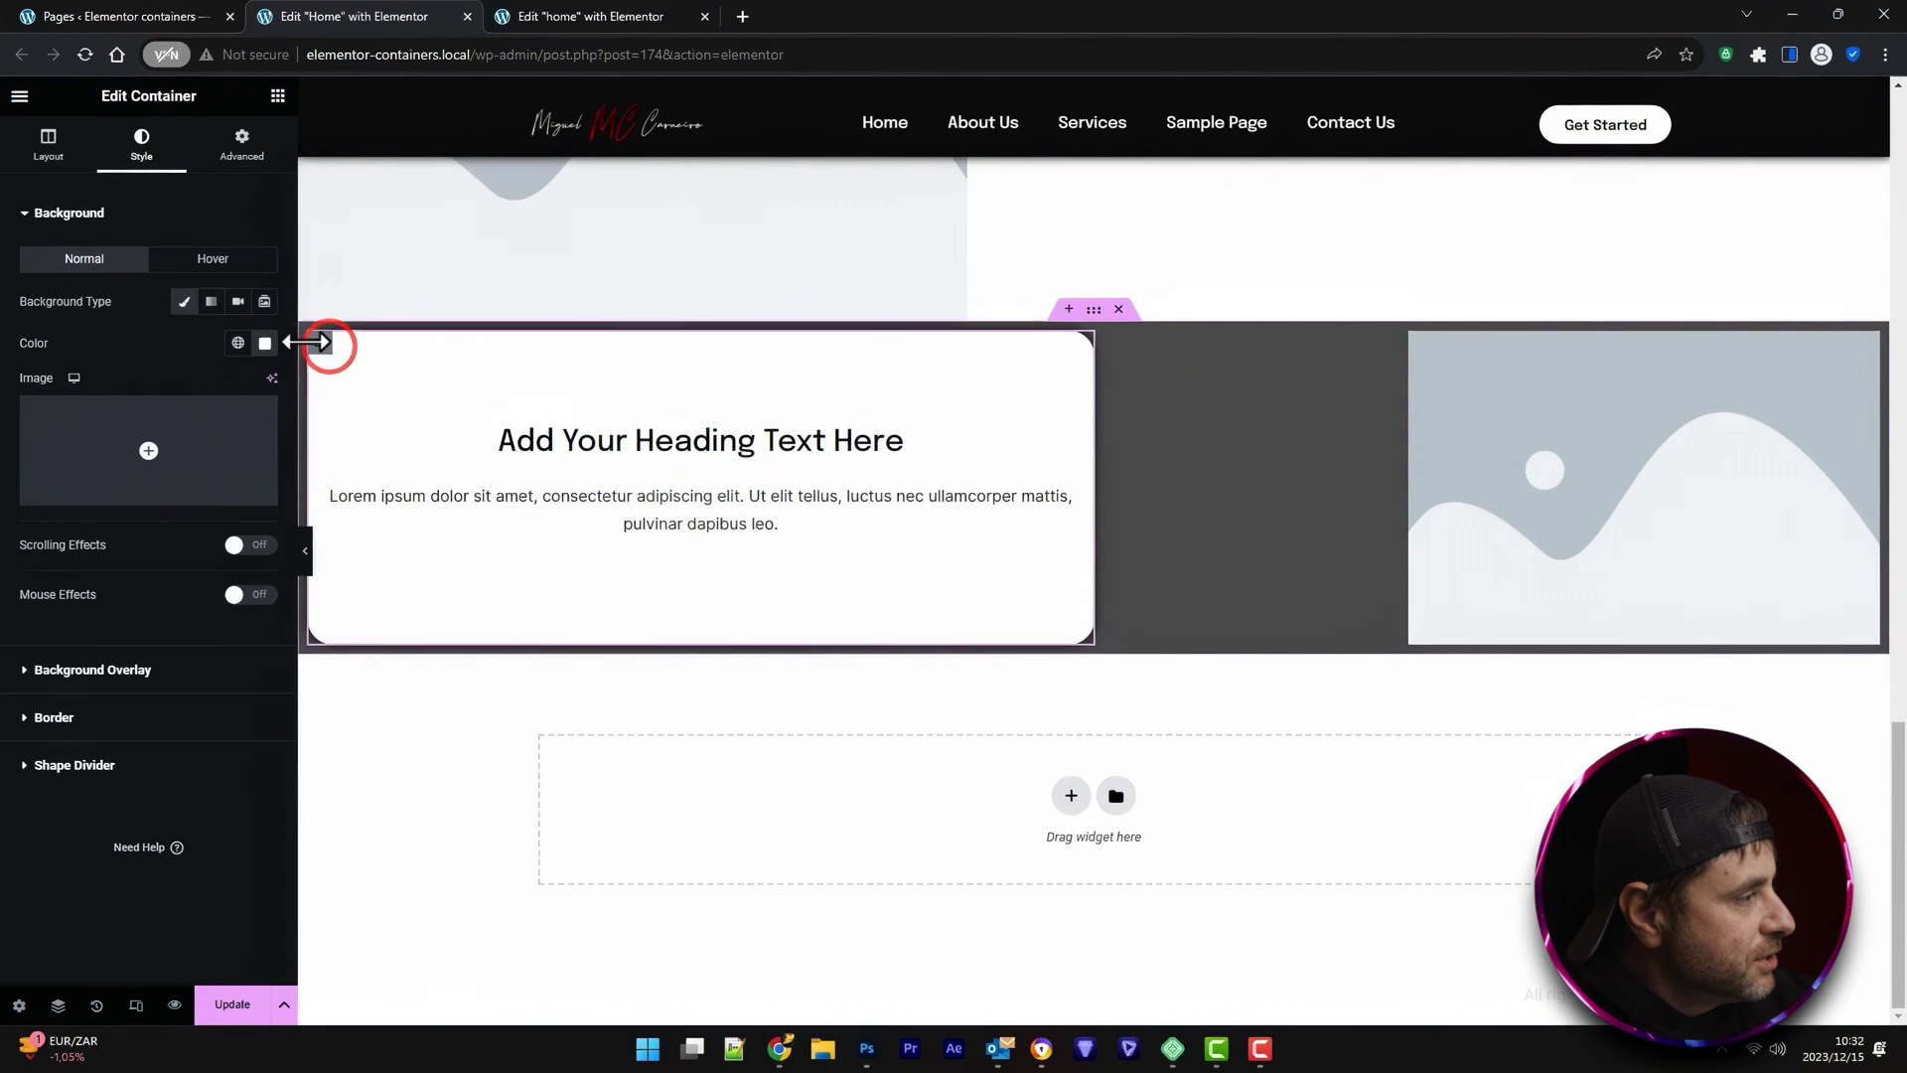
pyautogui.click(47, 144)
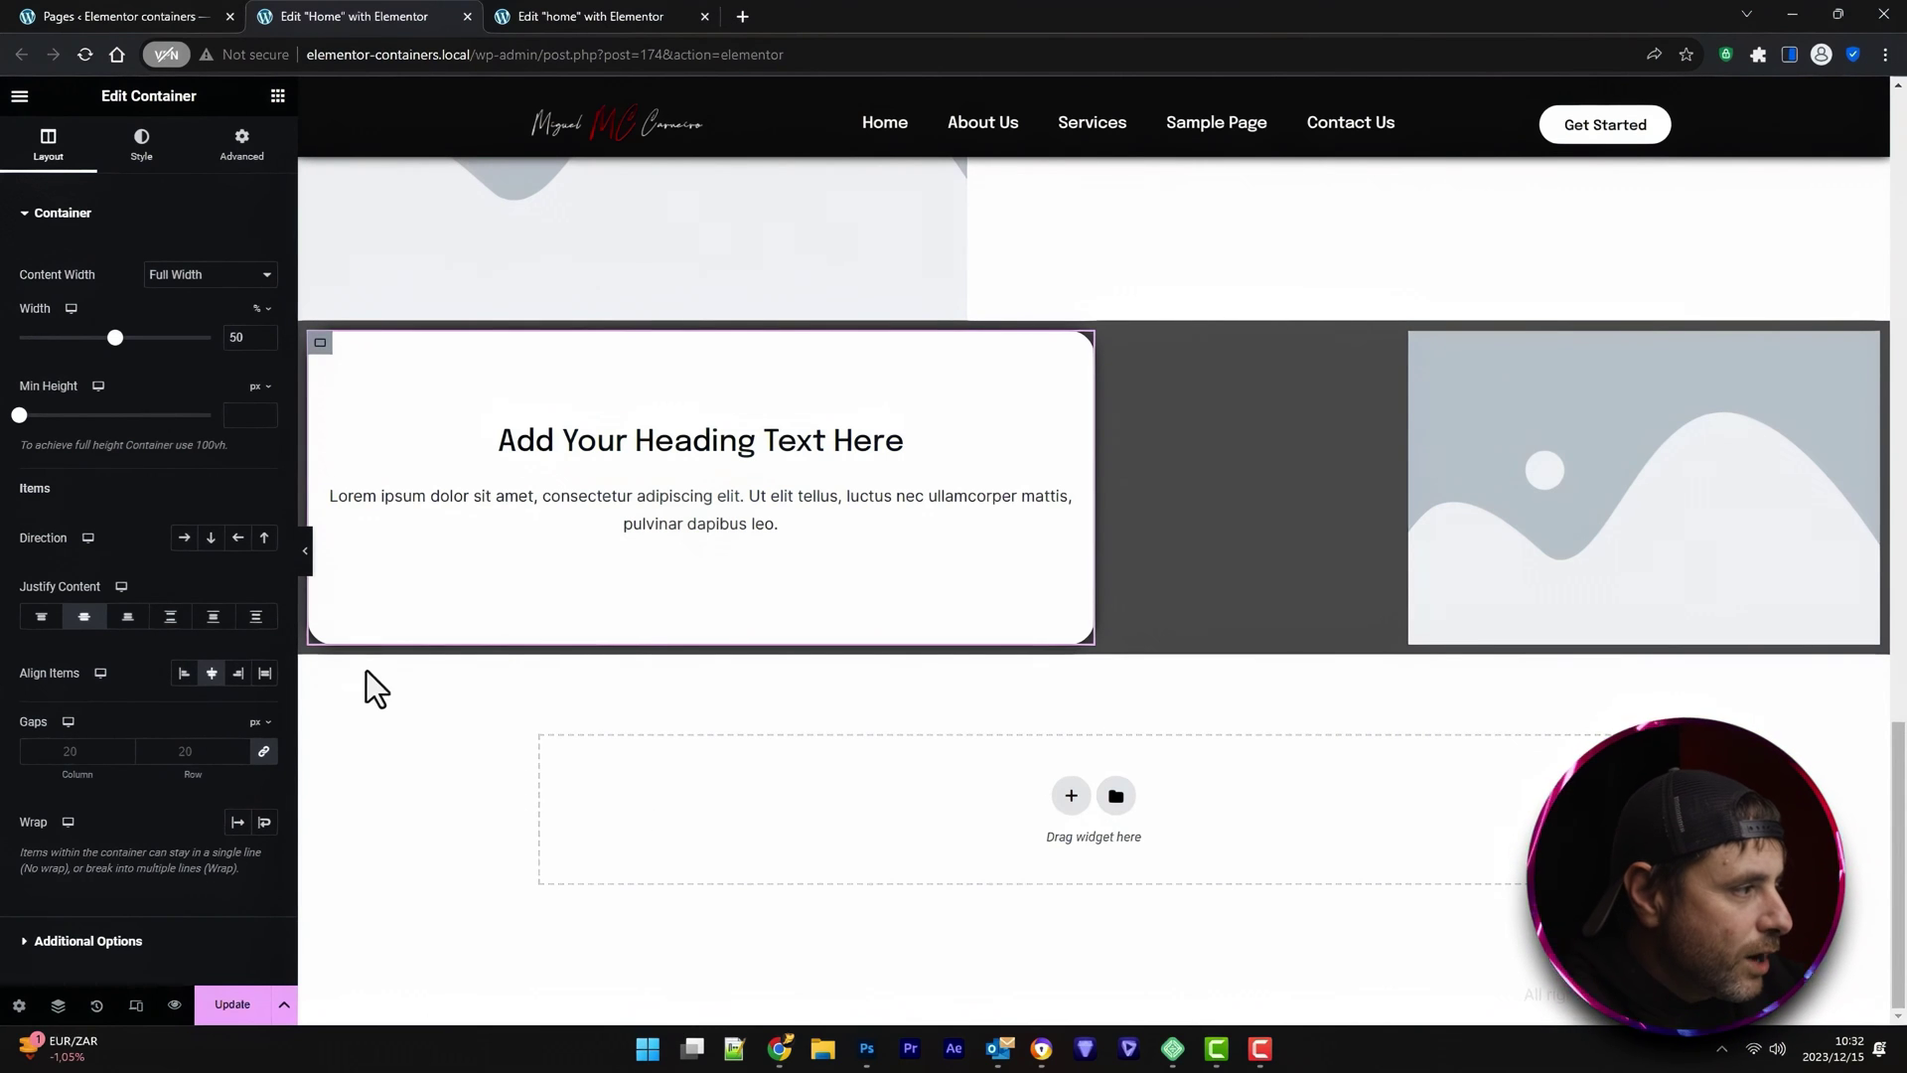
# Clear the centre alignment of the Lorem ipsum paragraph in the white container and open the heading's style settings
pyautogui.click(612, 534)
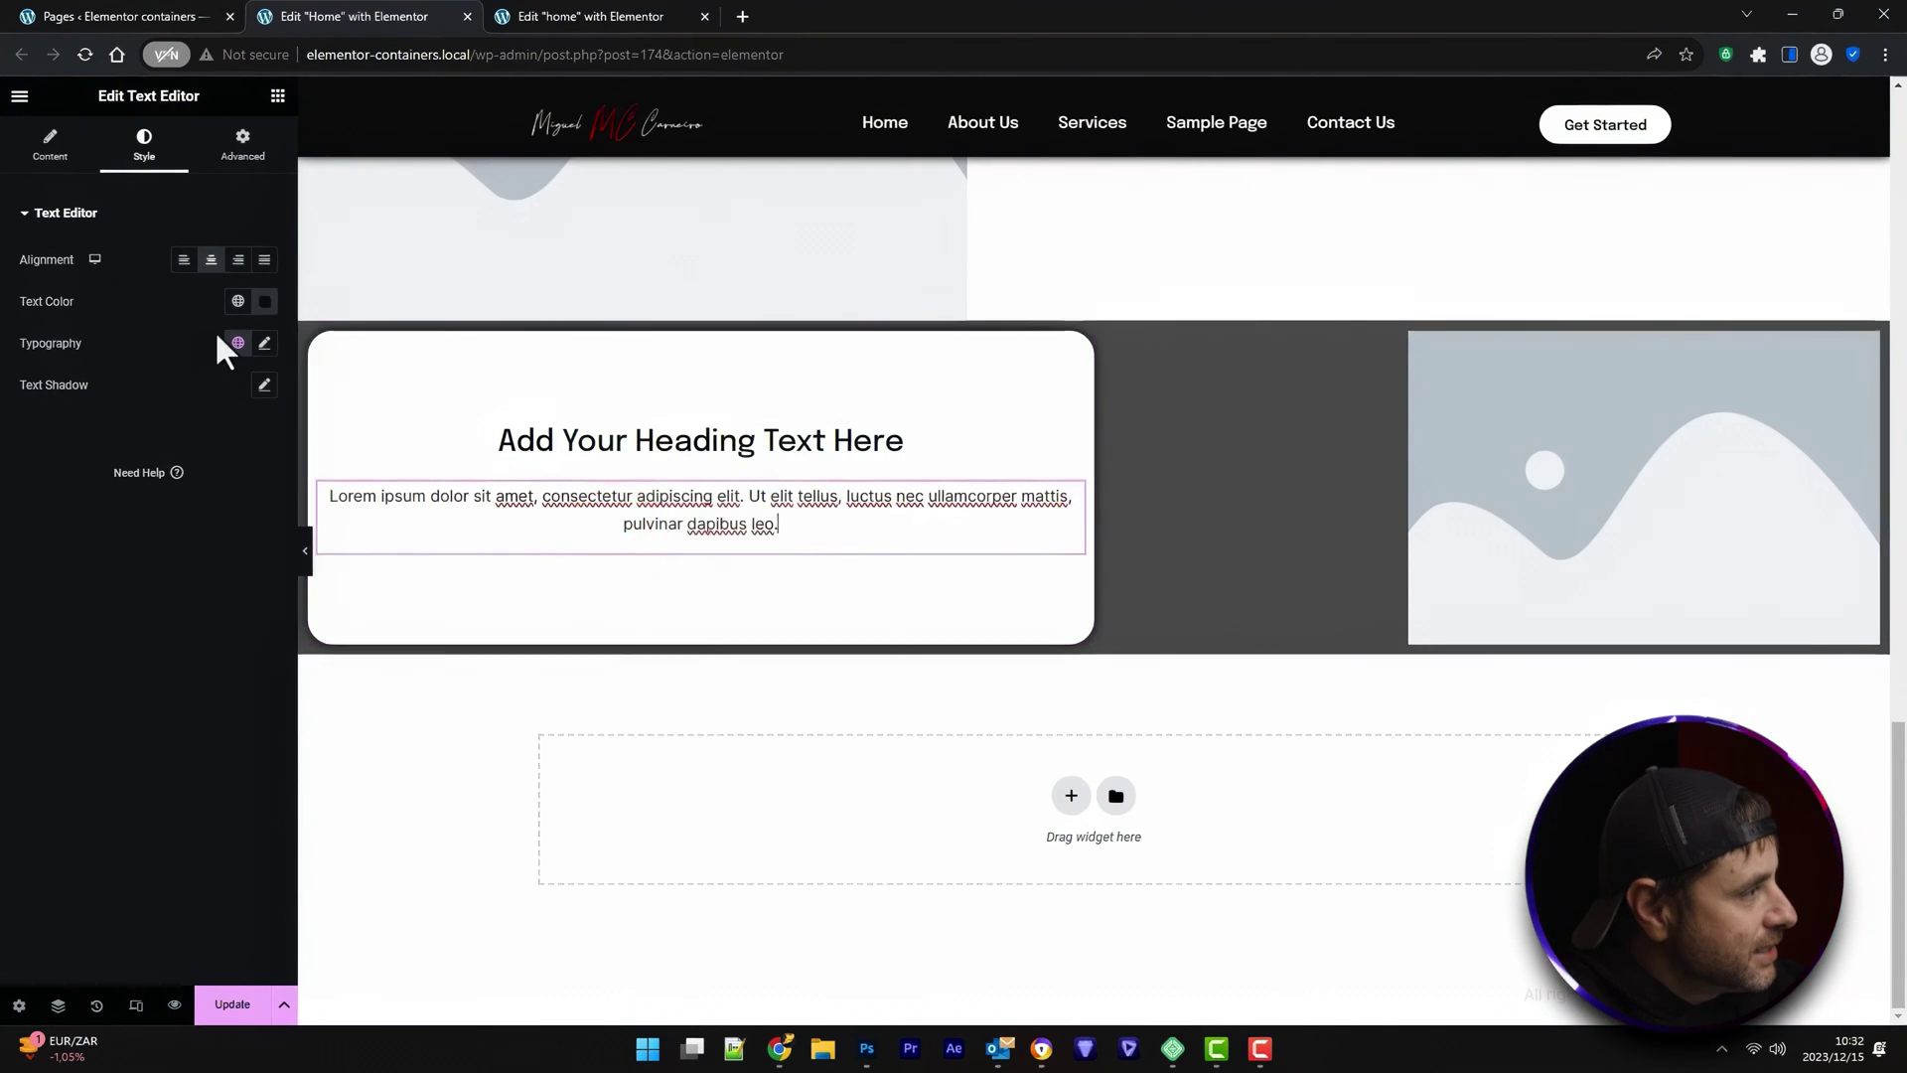
pyautogui.click(213, 256)
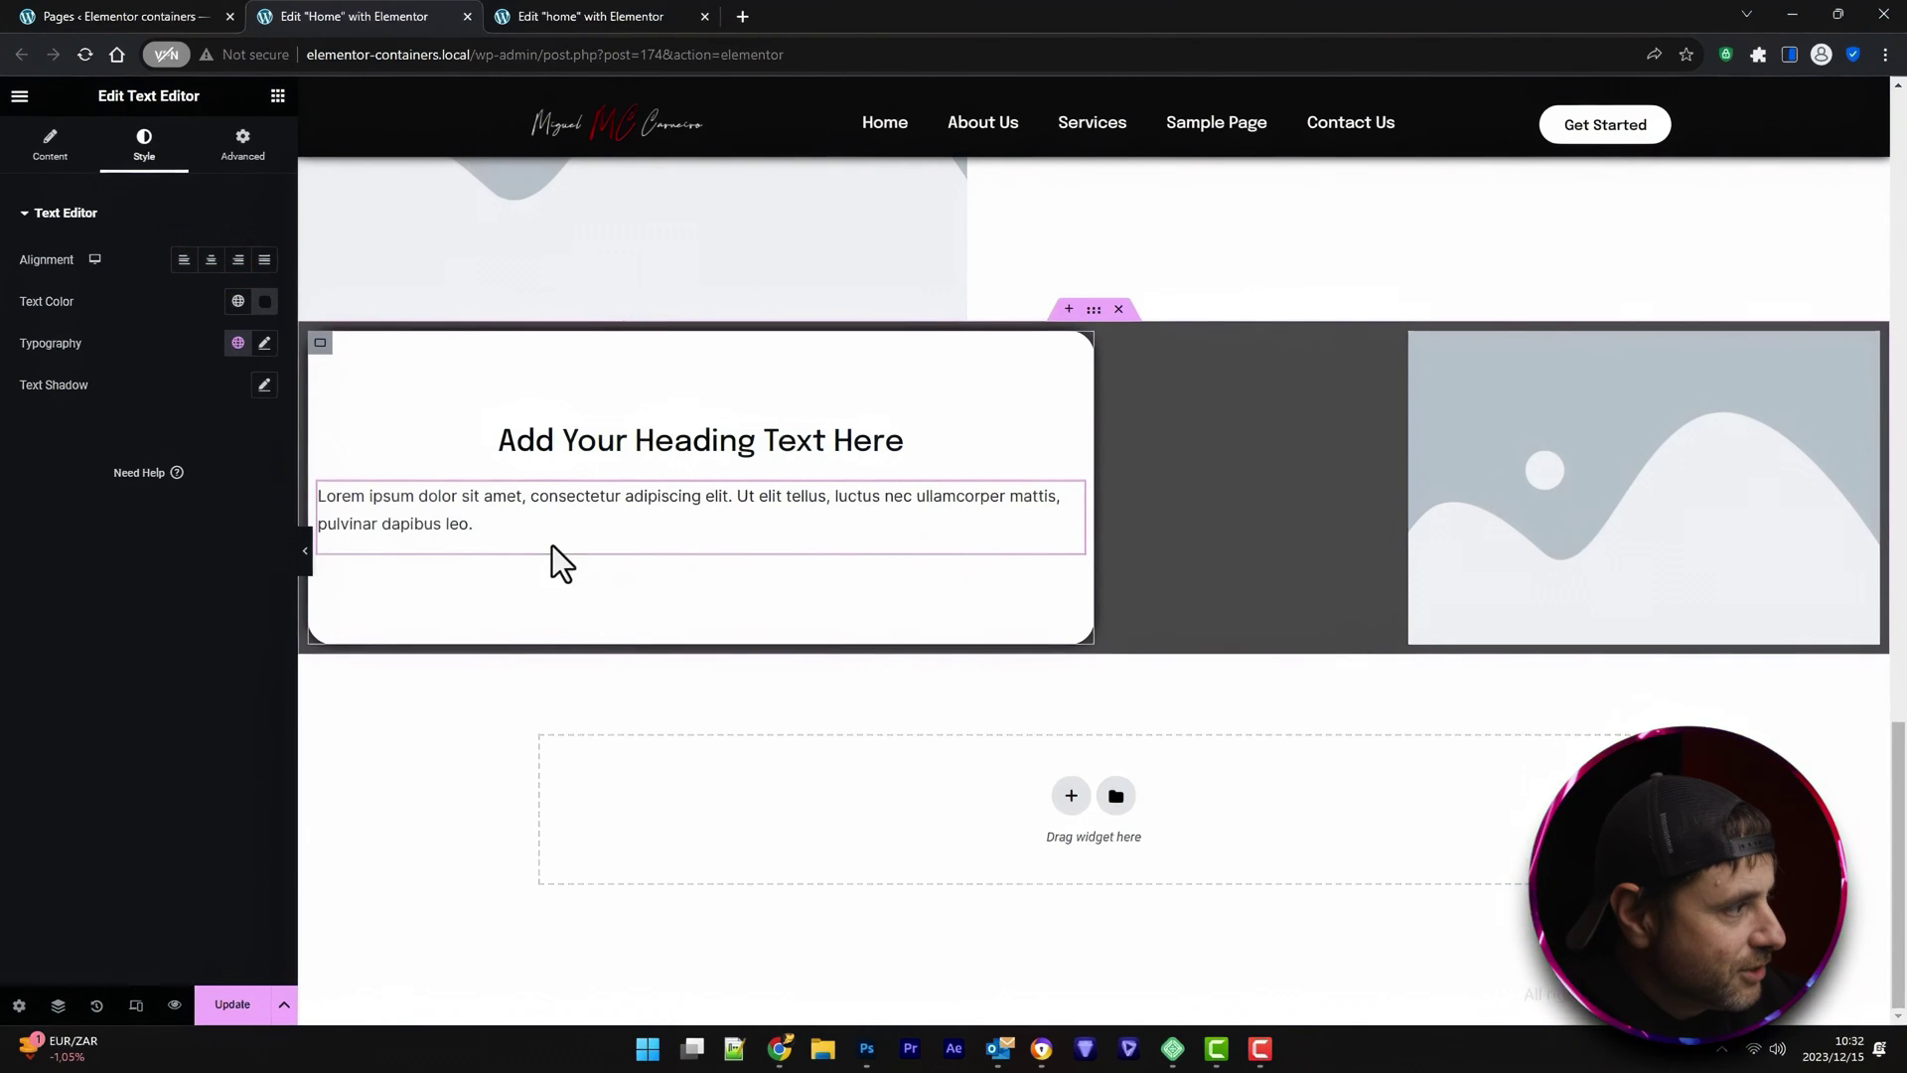
pyautogui.click(59, 149)
pyautogui.click(134, 151)
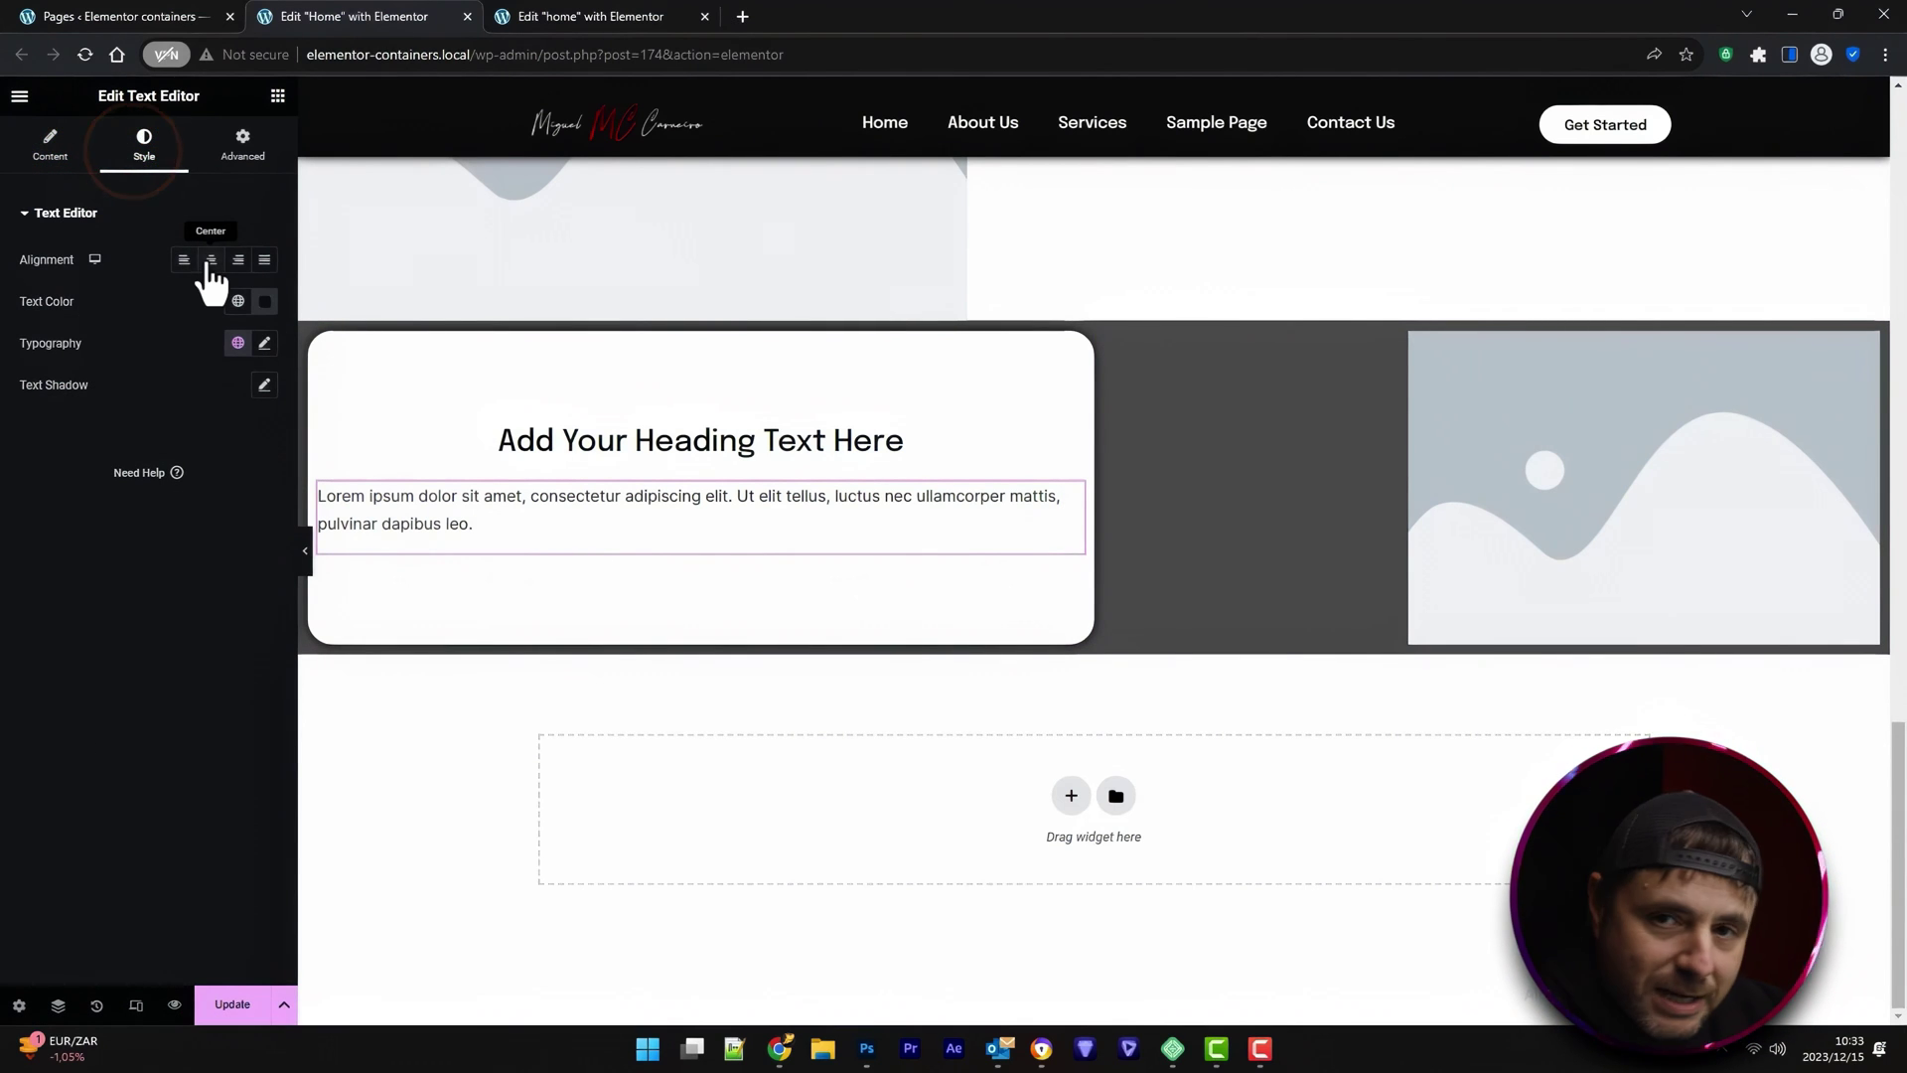
pyautogui.click(623, 429)
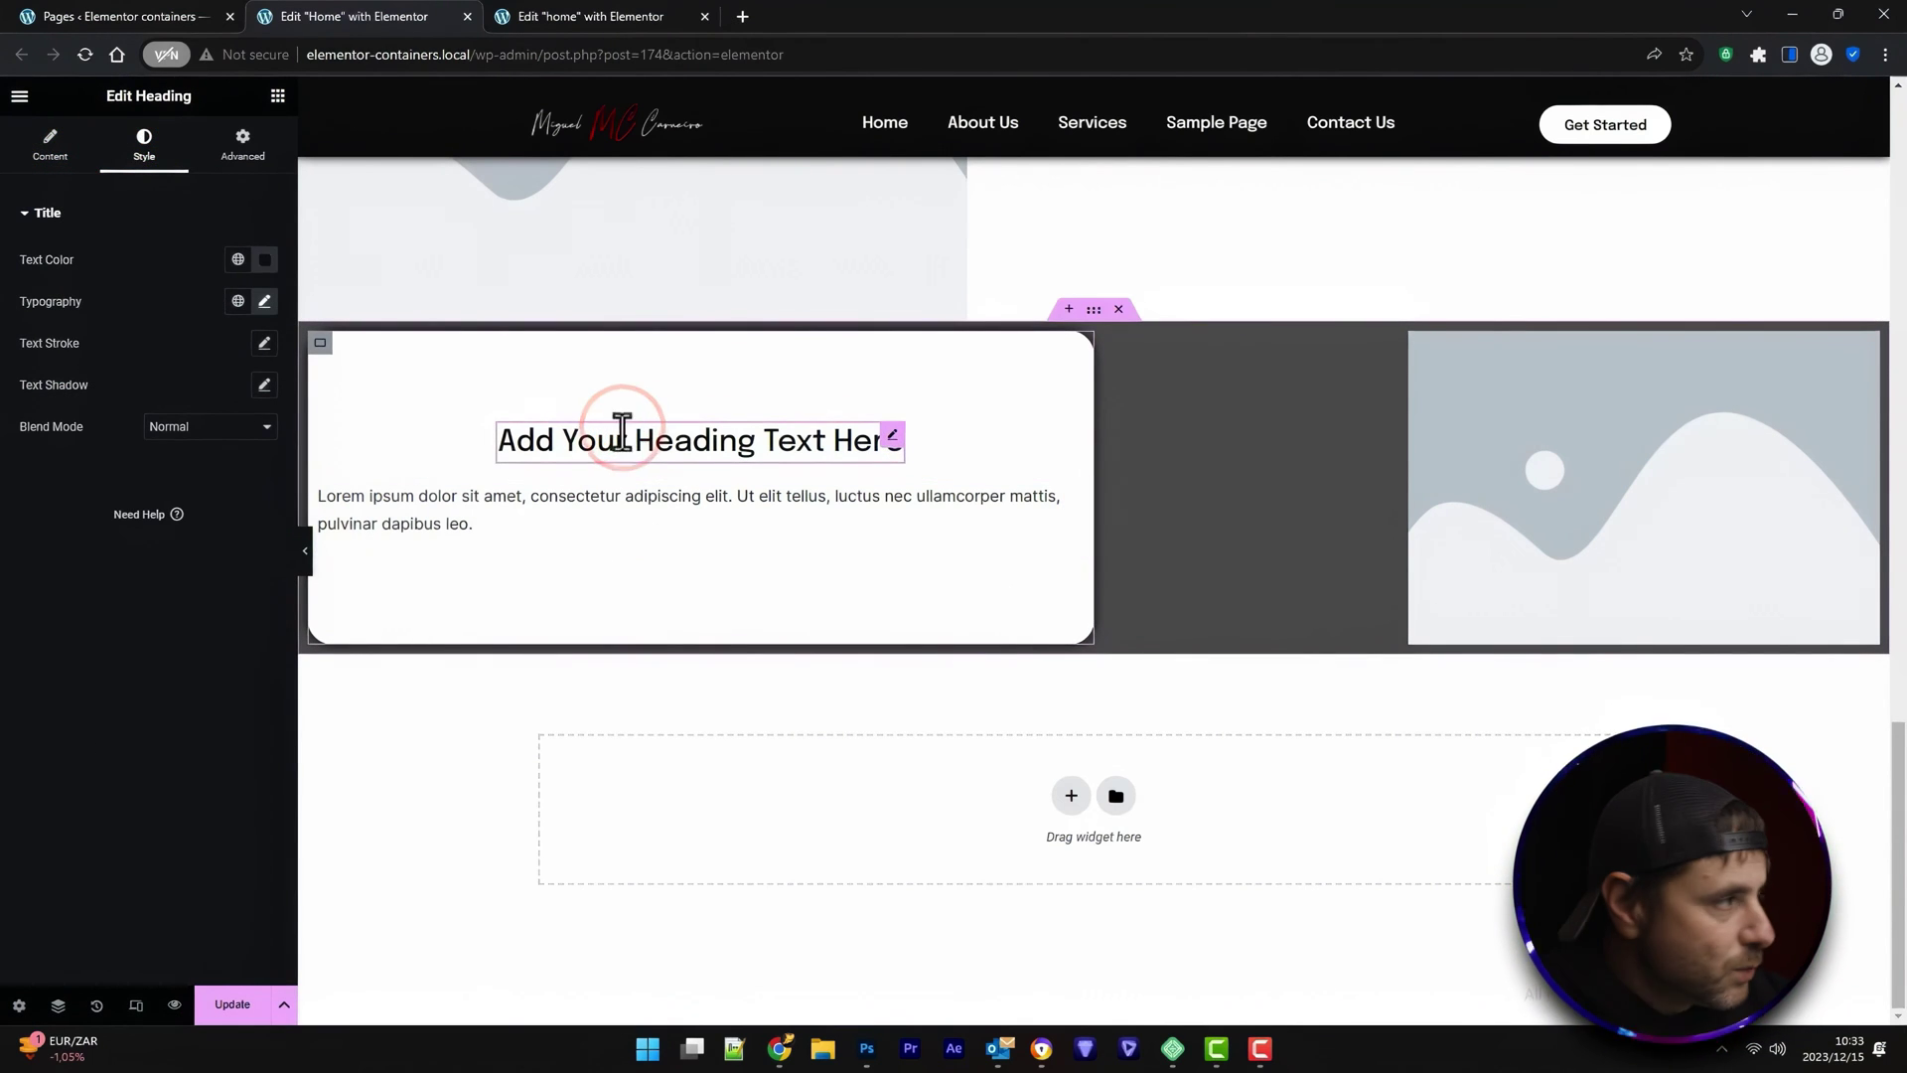
# Centre-align the Lorem ipsum paragraph in the white container, and turn centre alignment on and off again for the heading above it
pyautogui.click(566, 519)
pyautogui.click(213, 261)
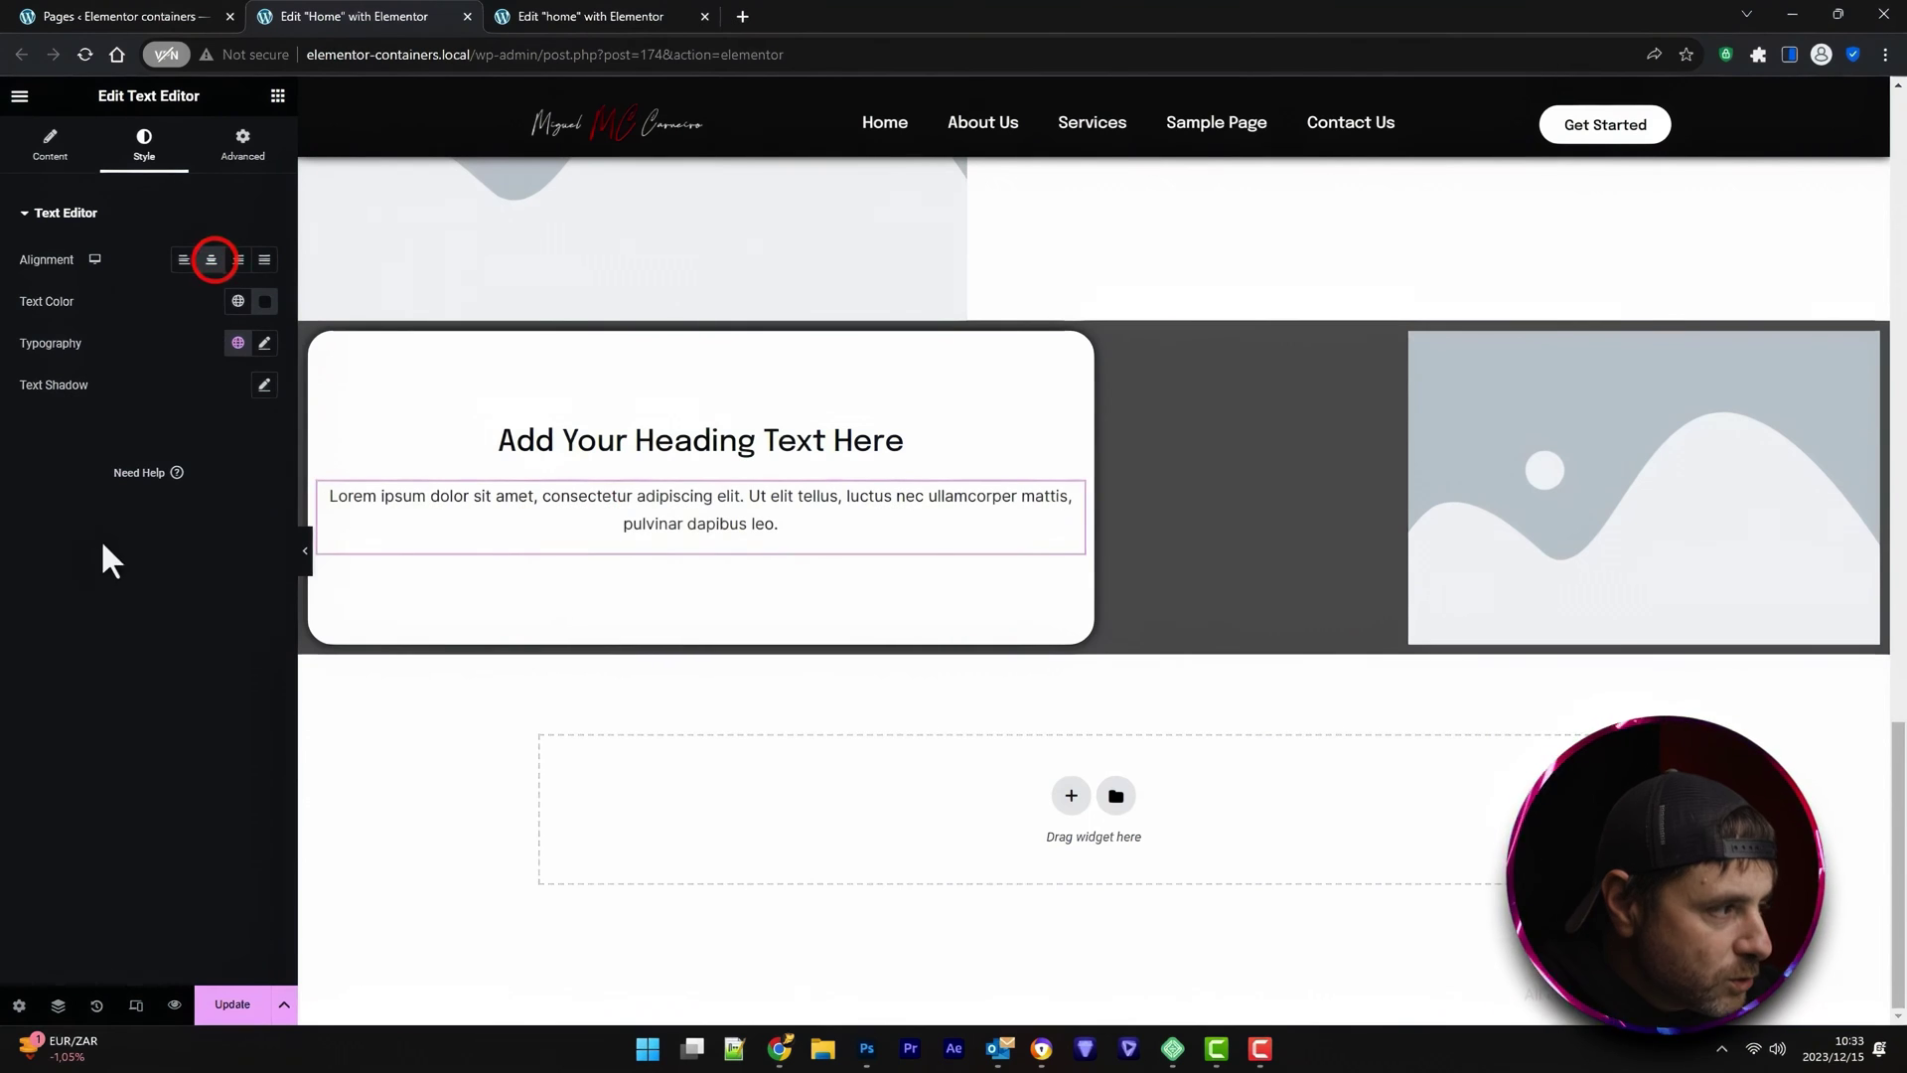
pyautogui.click(634, 444)
pyautogui.click(55, 147)
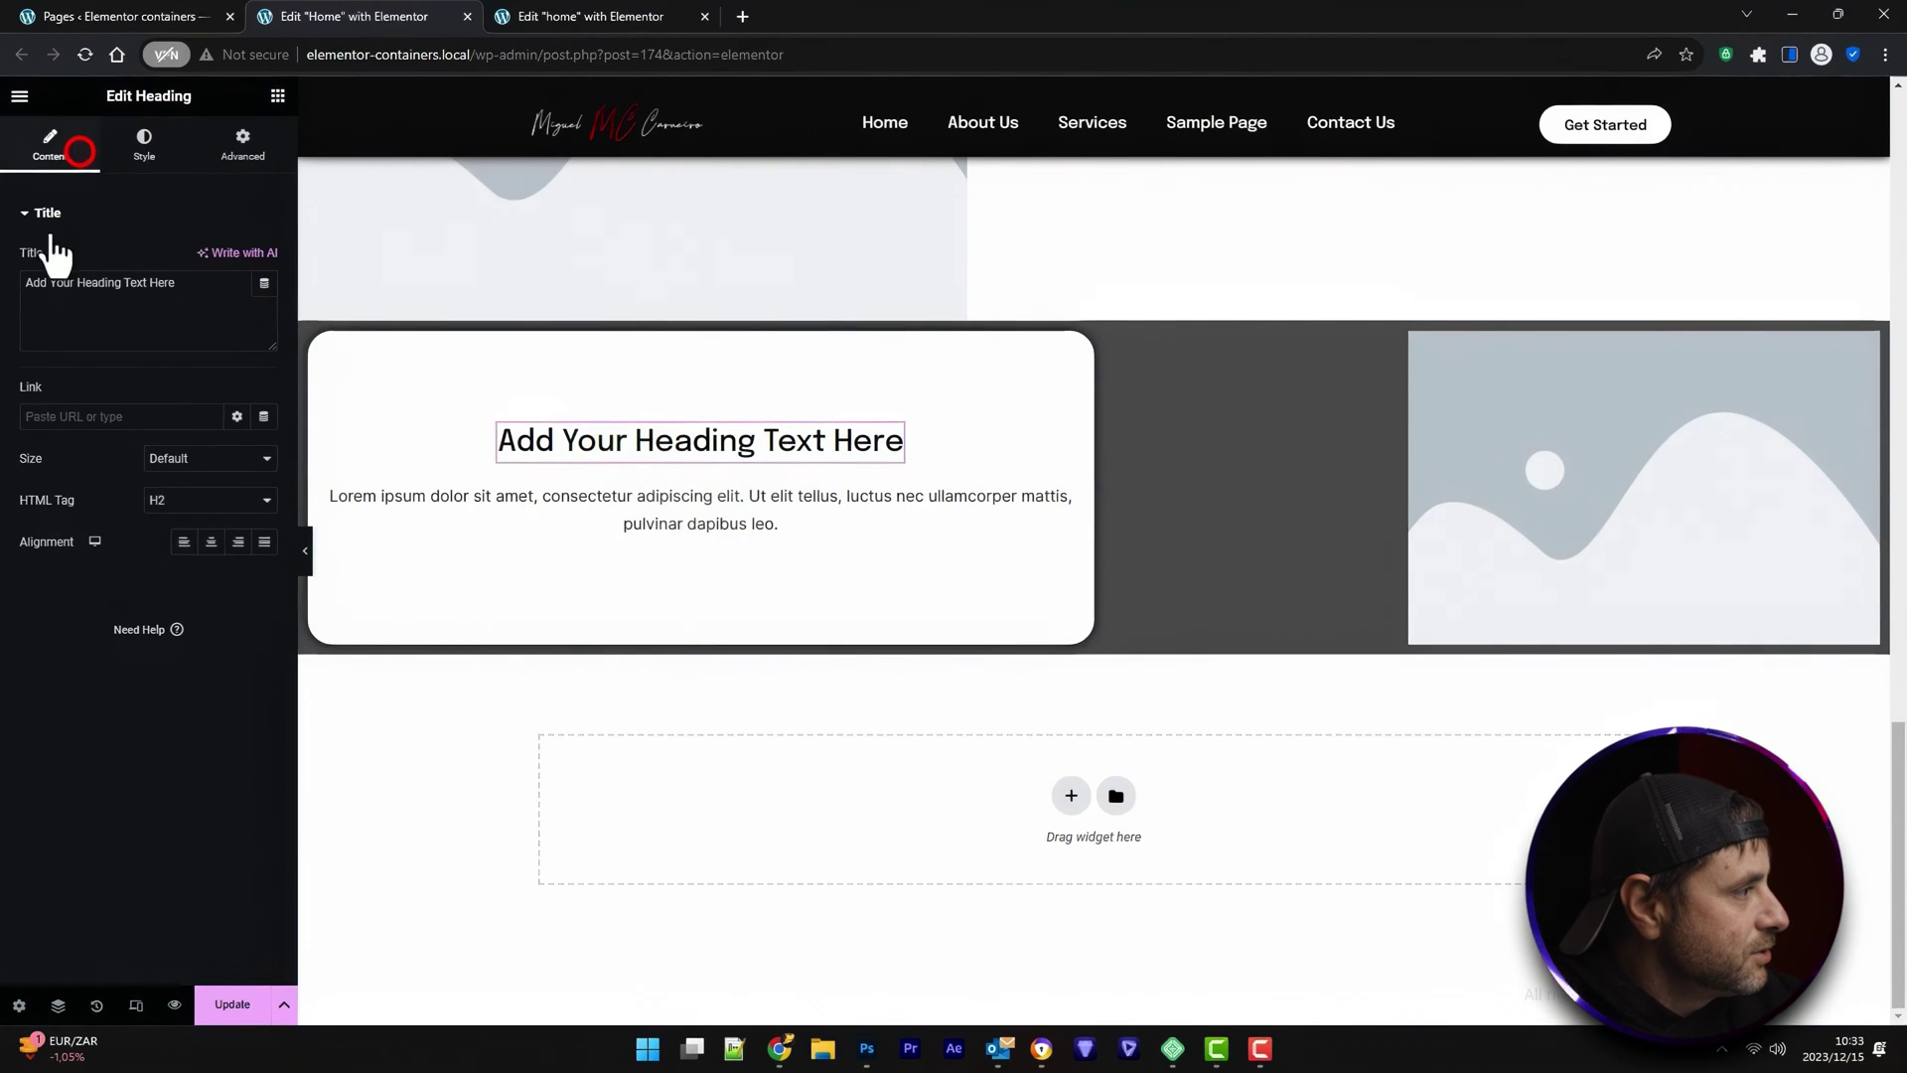
pyautogui.click(211, 542)
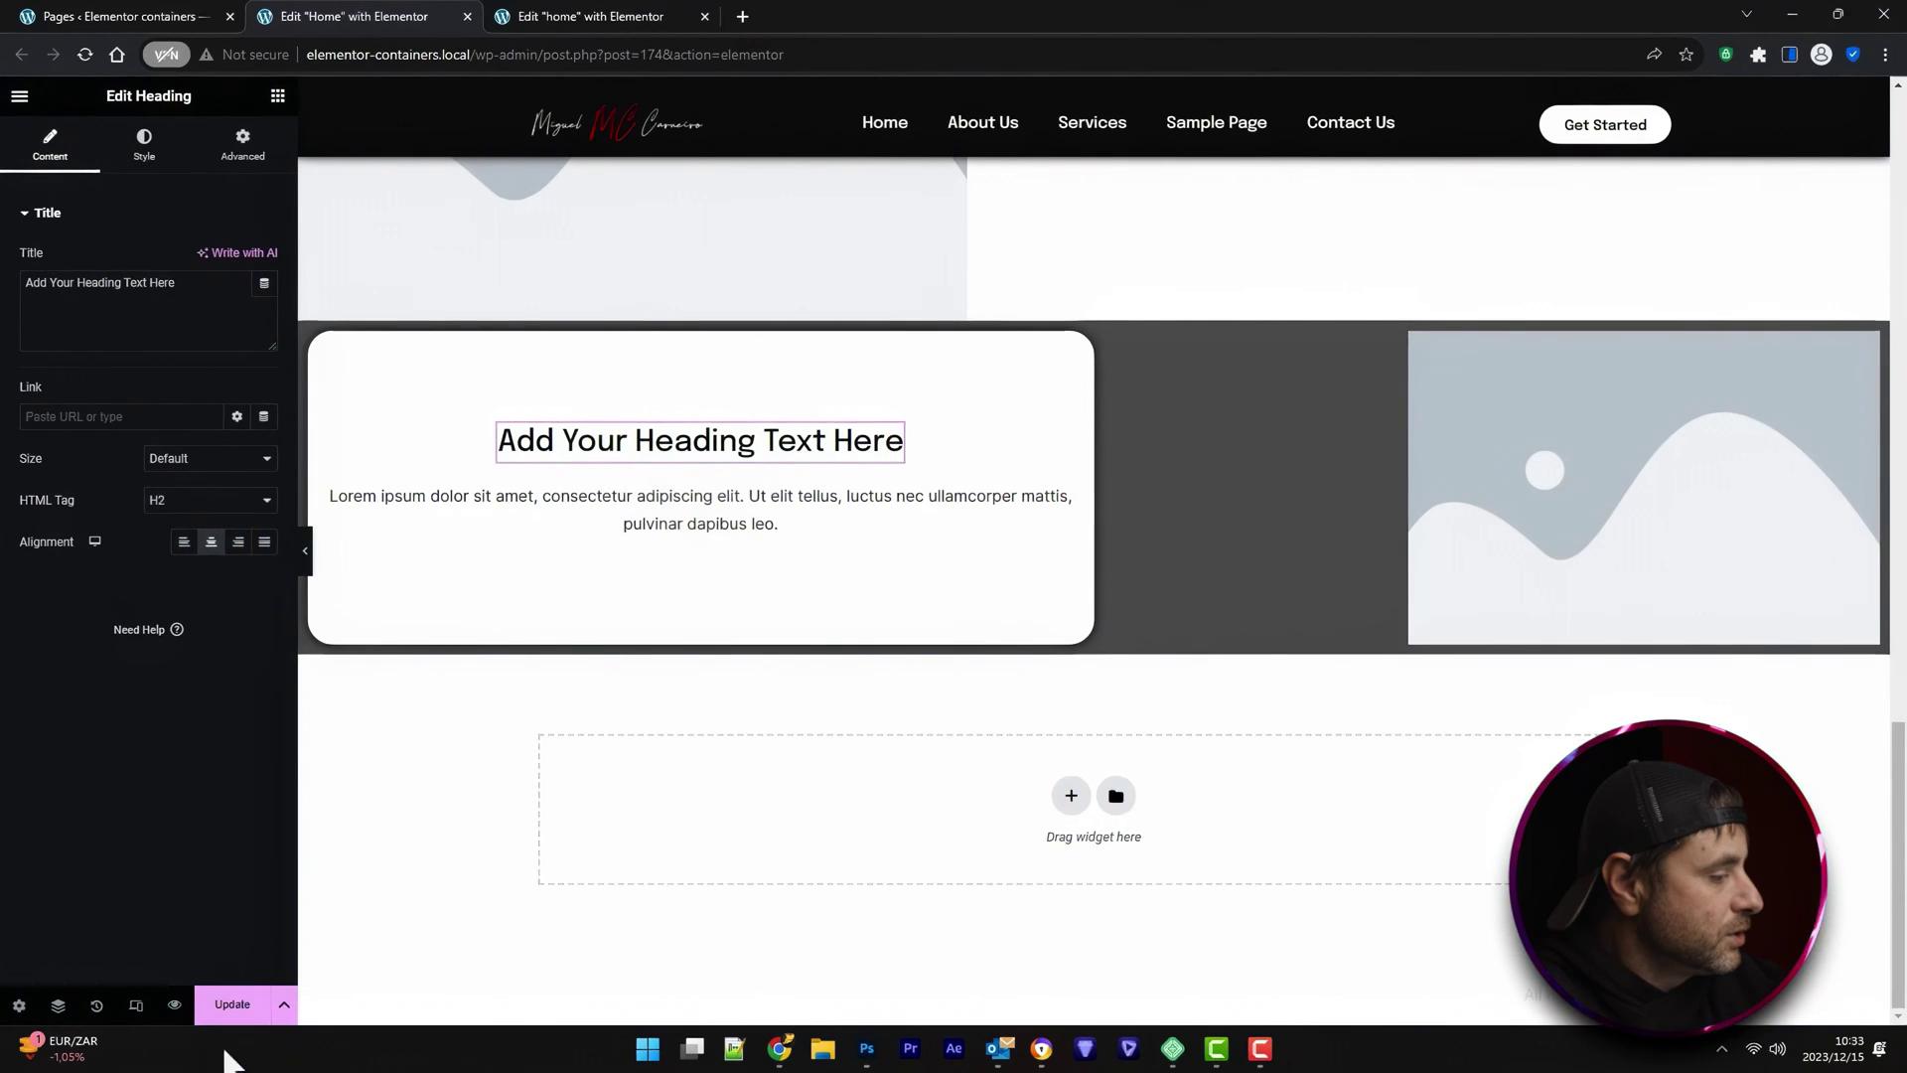
pyautogui.click(208, 542)
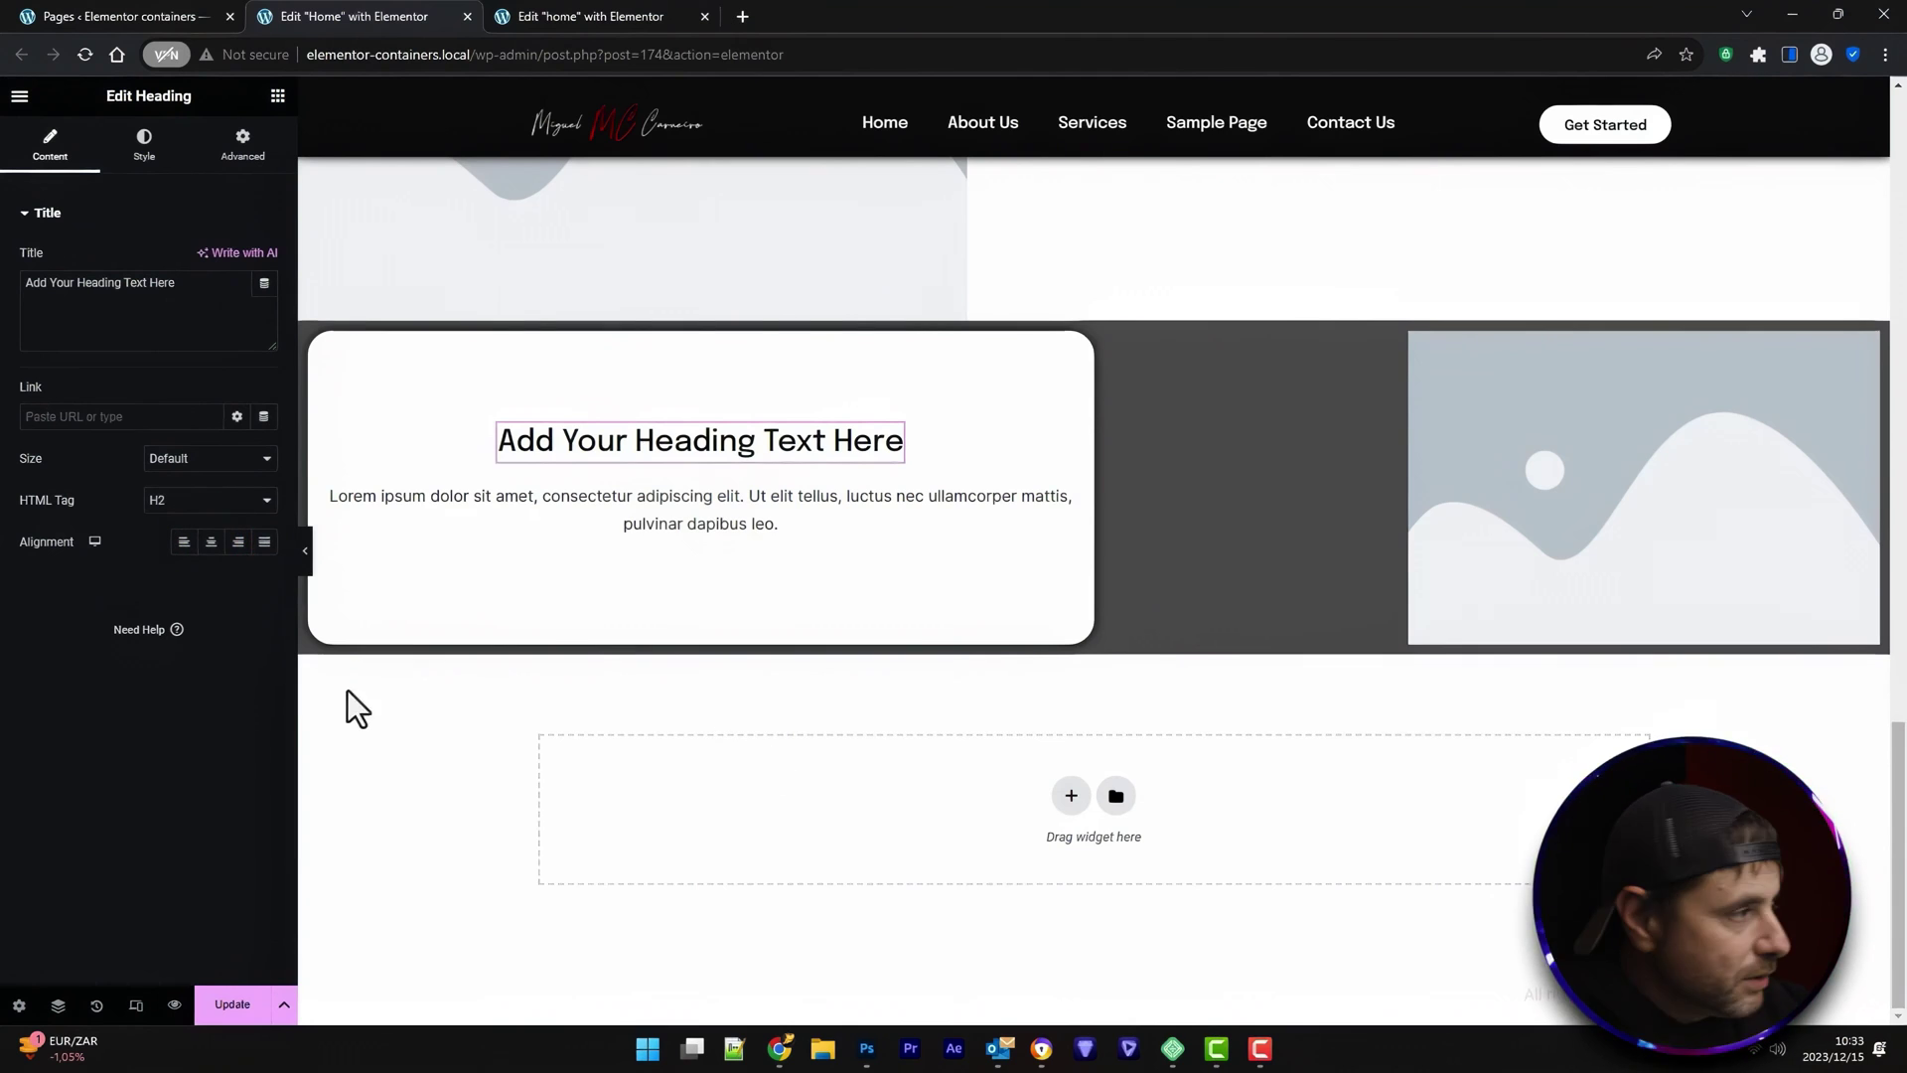
# Switch to the mobile preview and centre-align the heading in the white container
pyautogui.click(137, 1005)
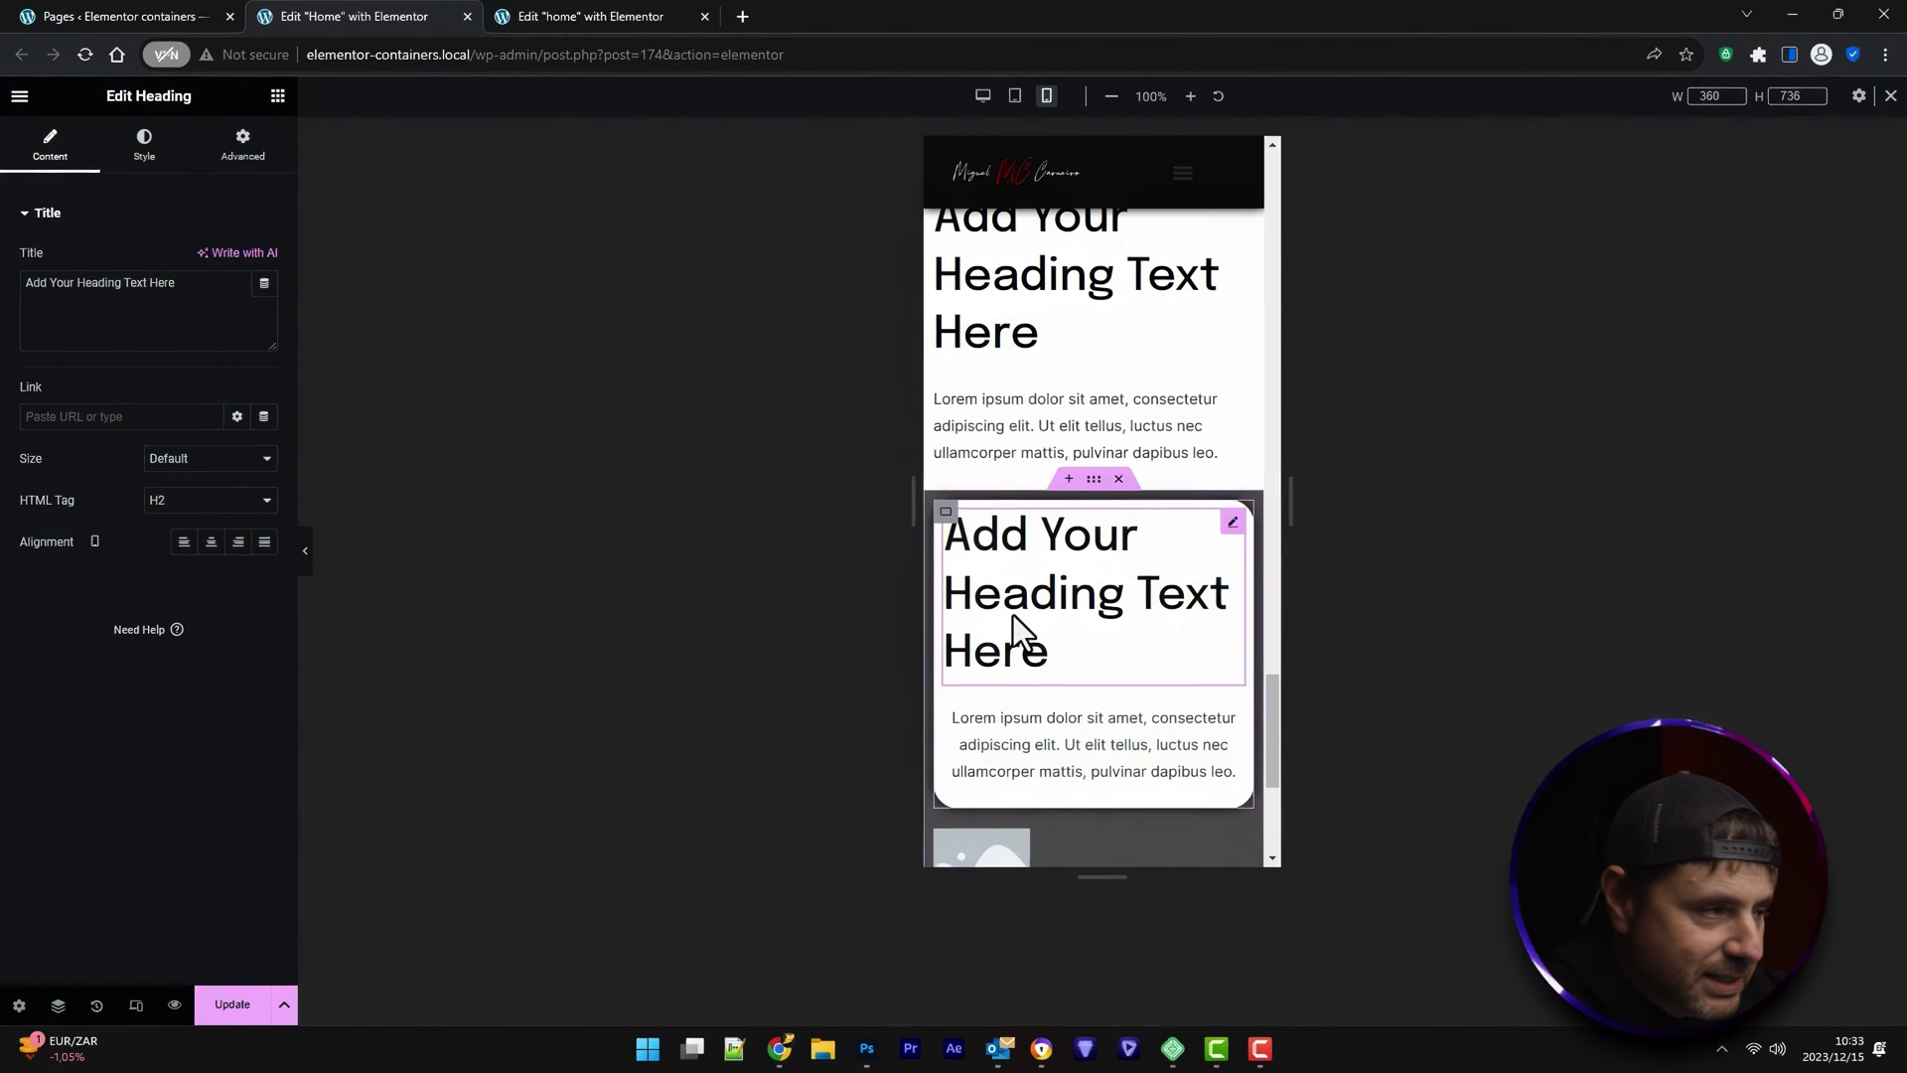
pyautogui.click(210, 542)
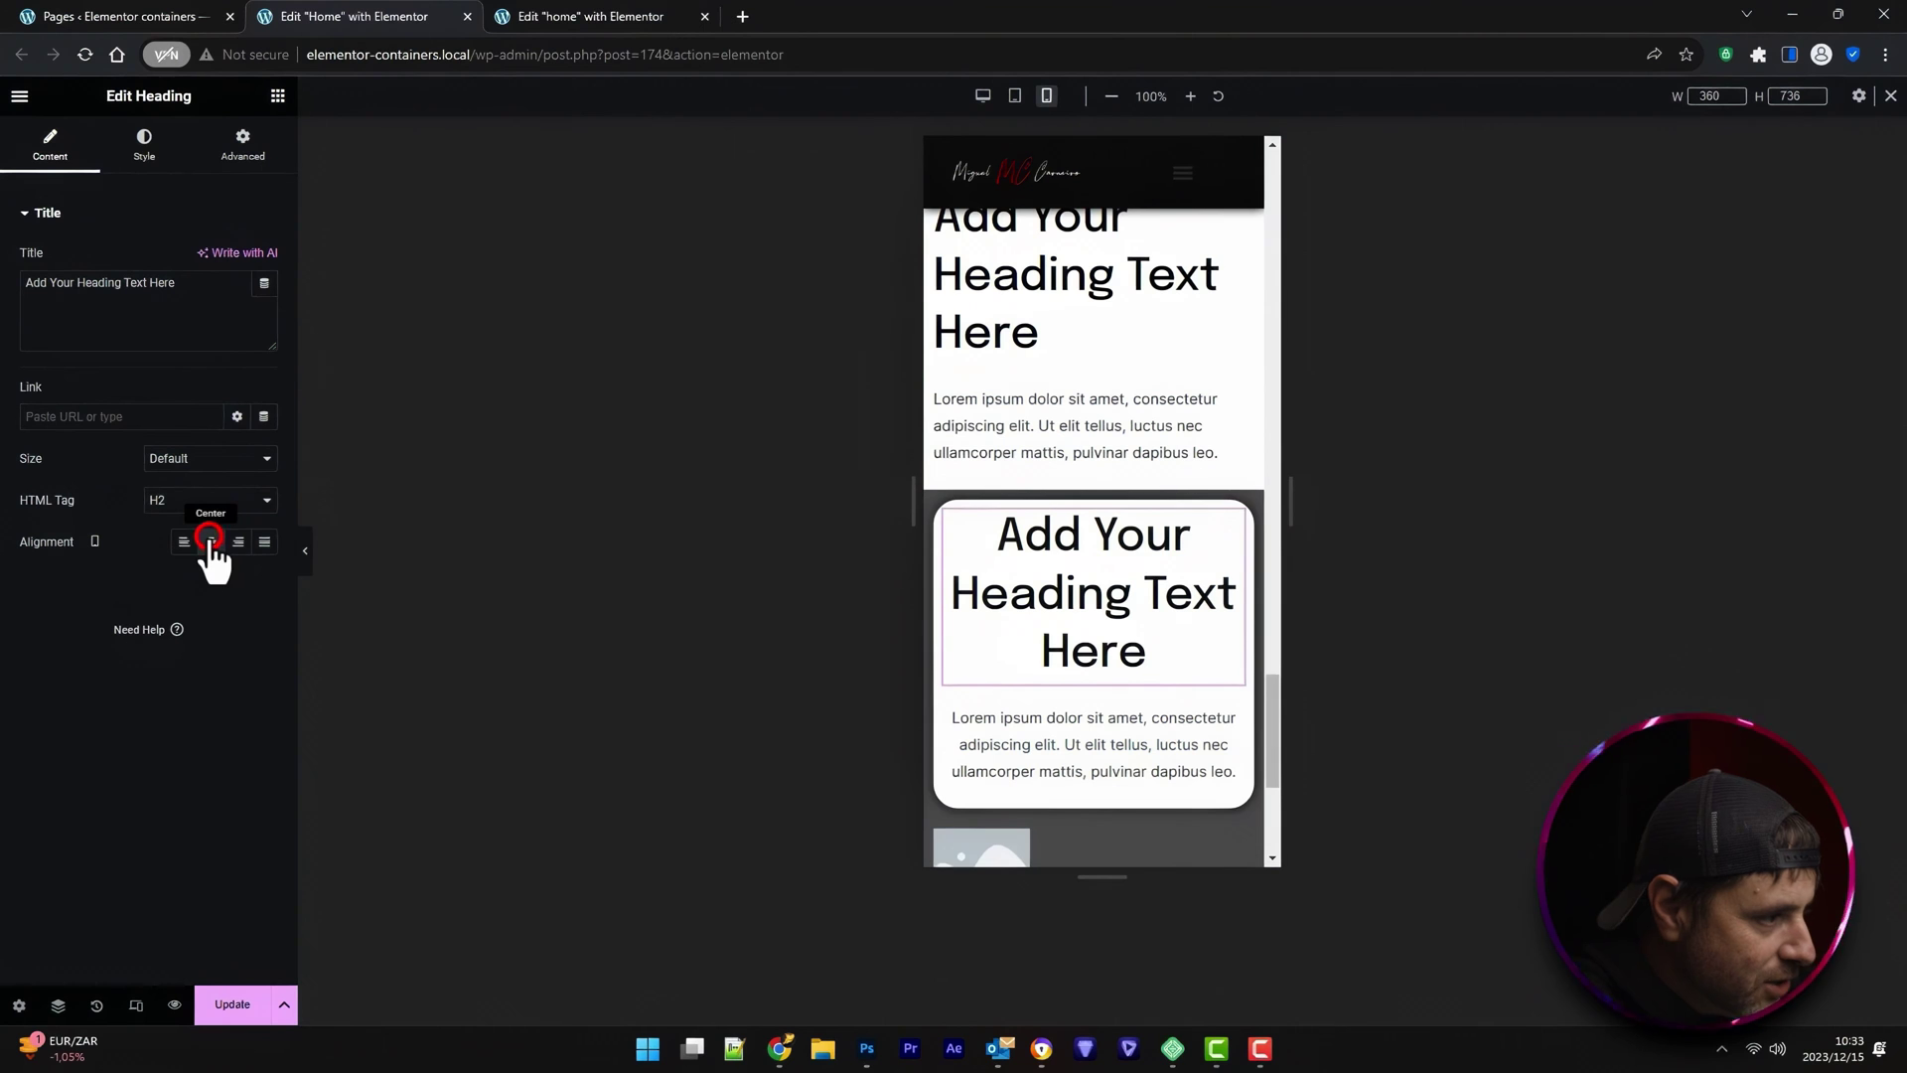
pyautogui.scroll(-1, 1076, 661)
pyautogui.scroll(-1, 1076, 662)
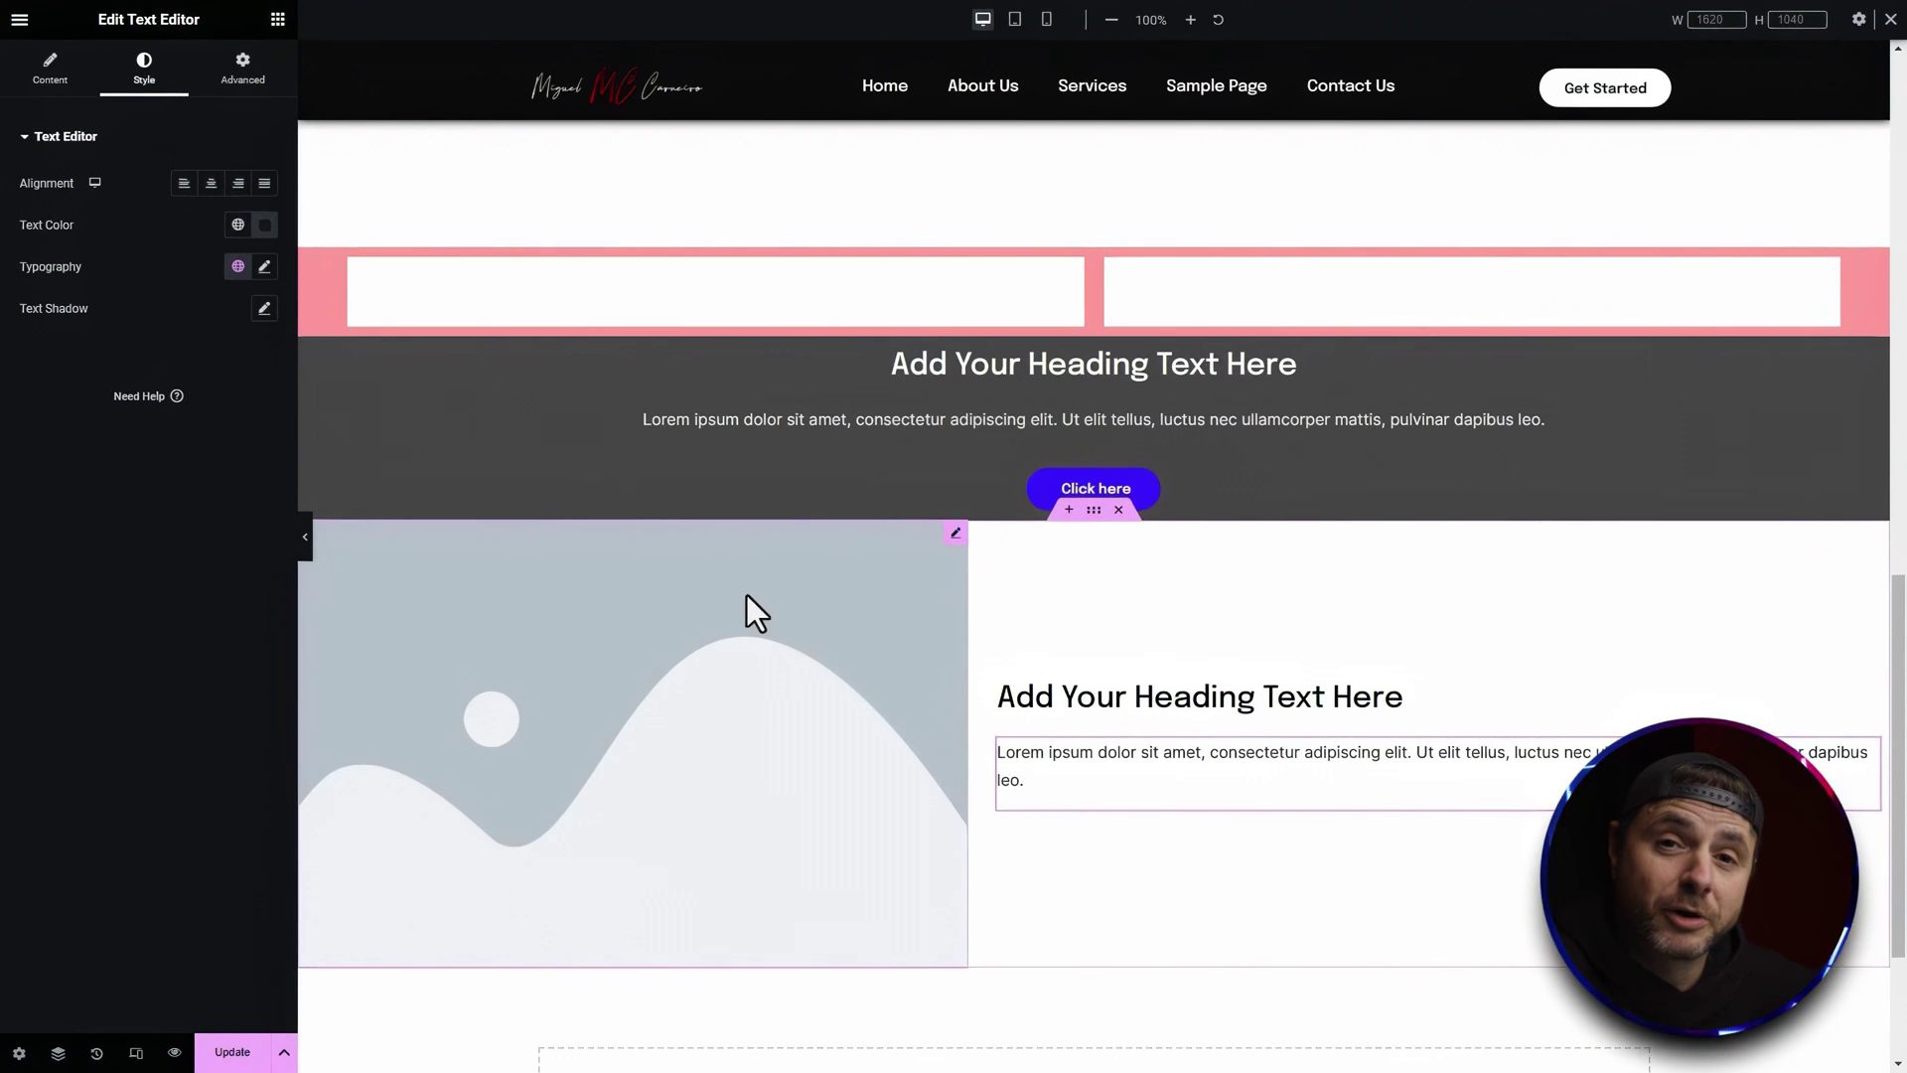
# Duplicate the third card, with the robot, several times within the card row of the Main Heading section
pyautogui.scroll(10, 747, 594)
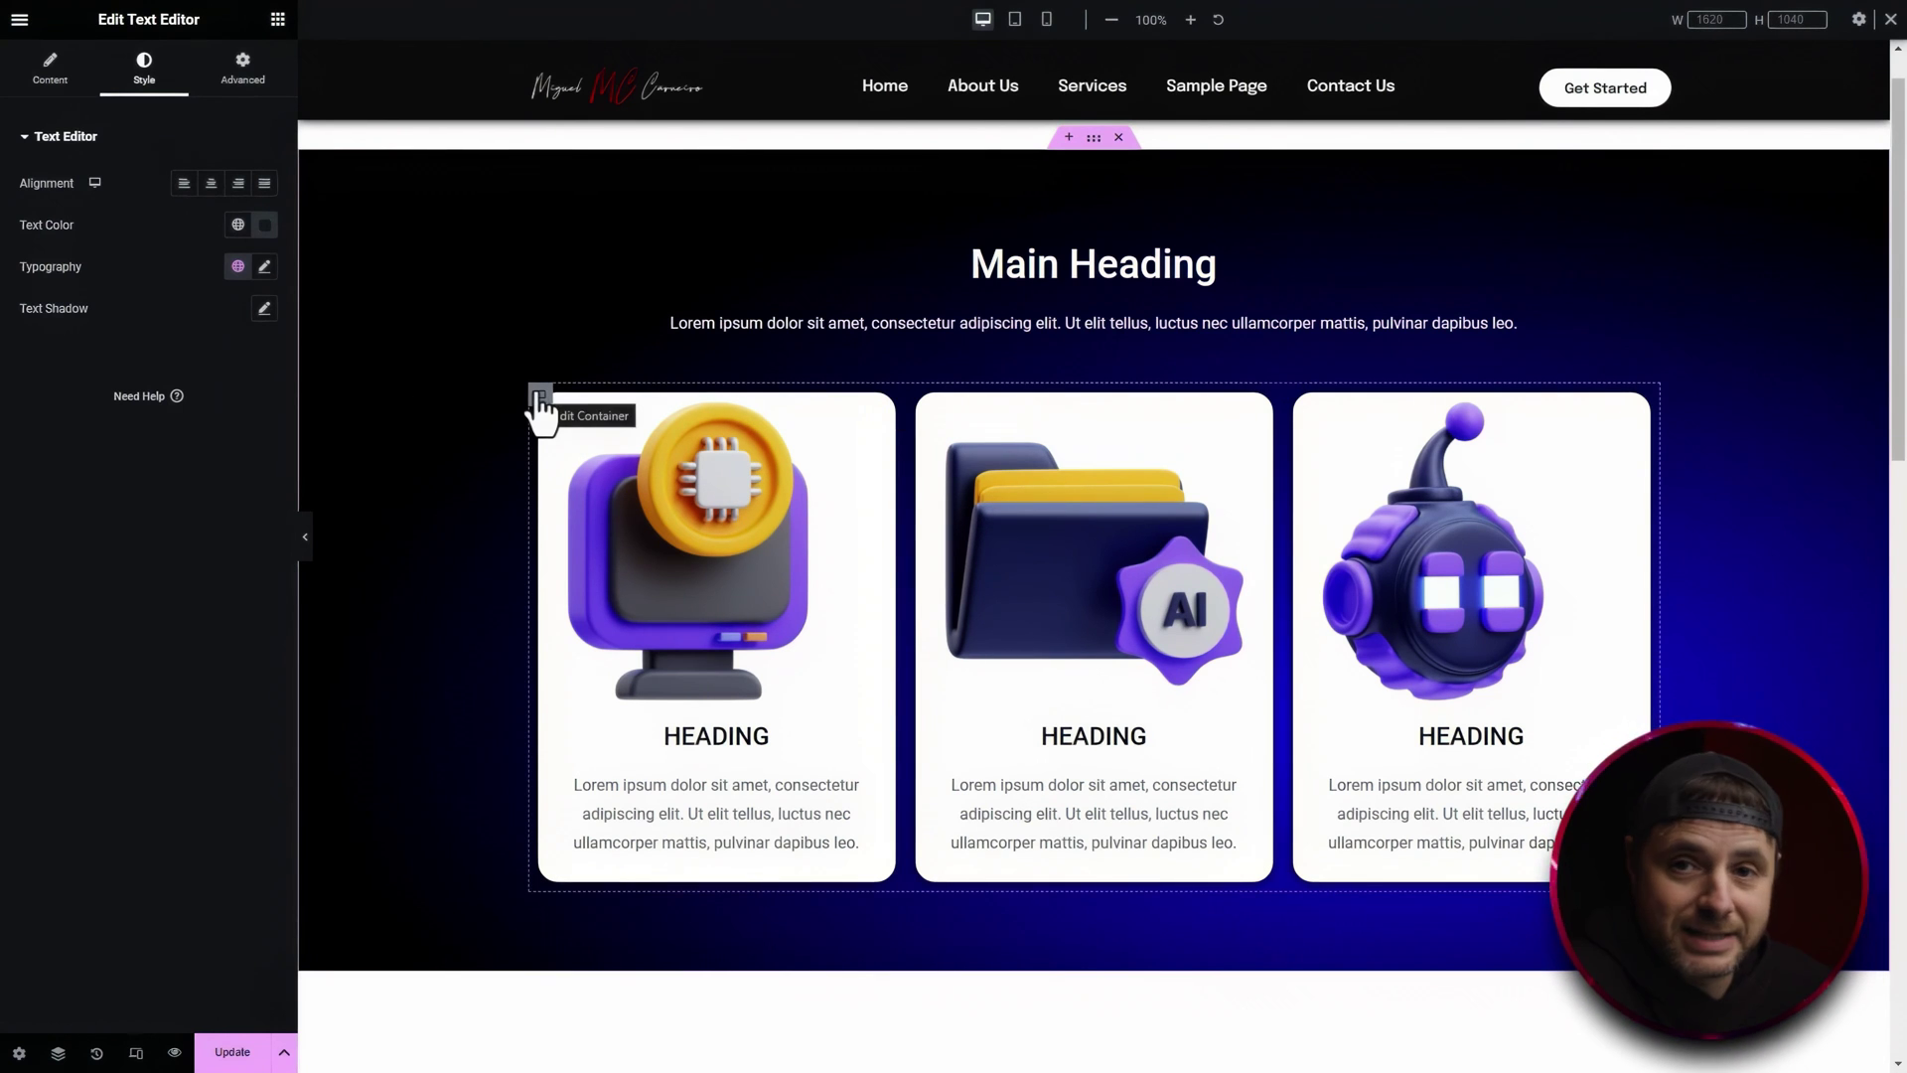
pyautogui.click(540, 396)
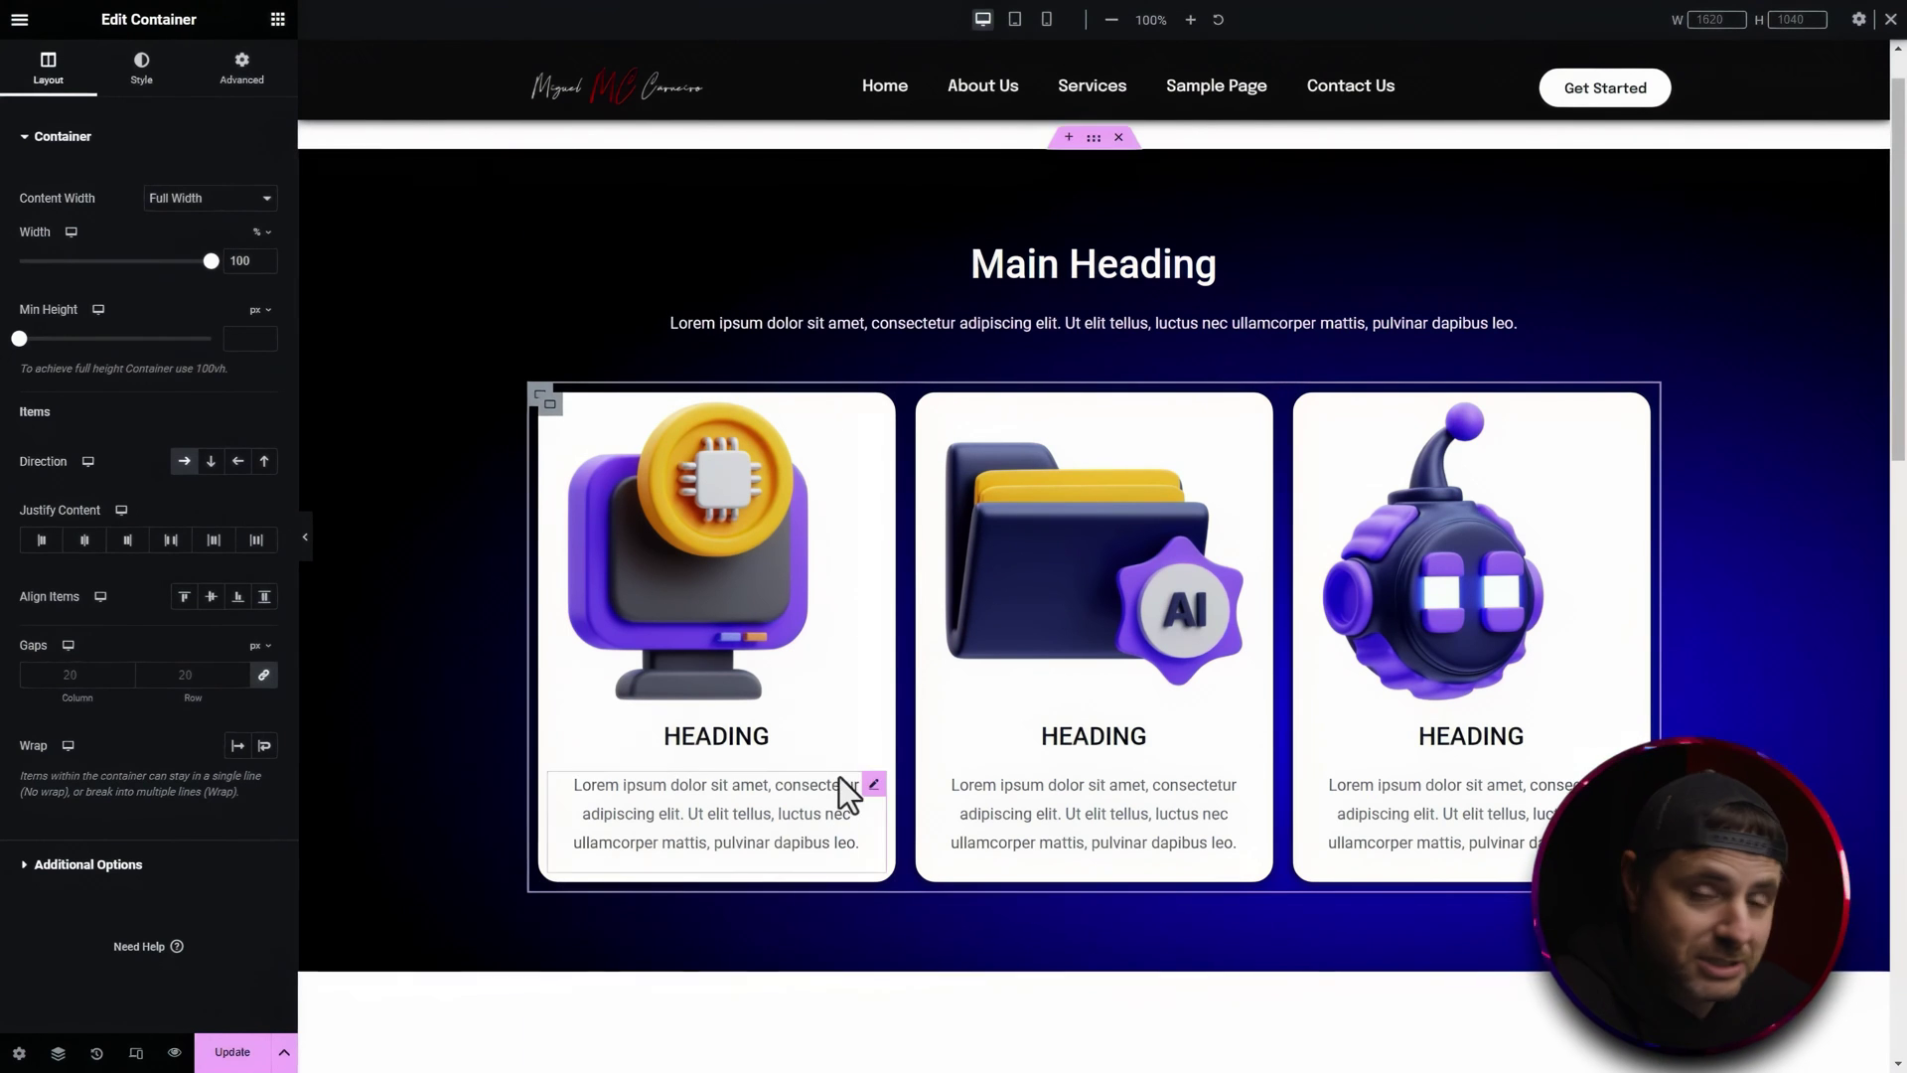
pyautogui.rightClick(1306, 410)
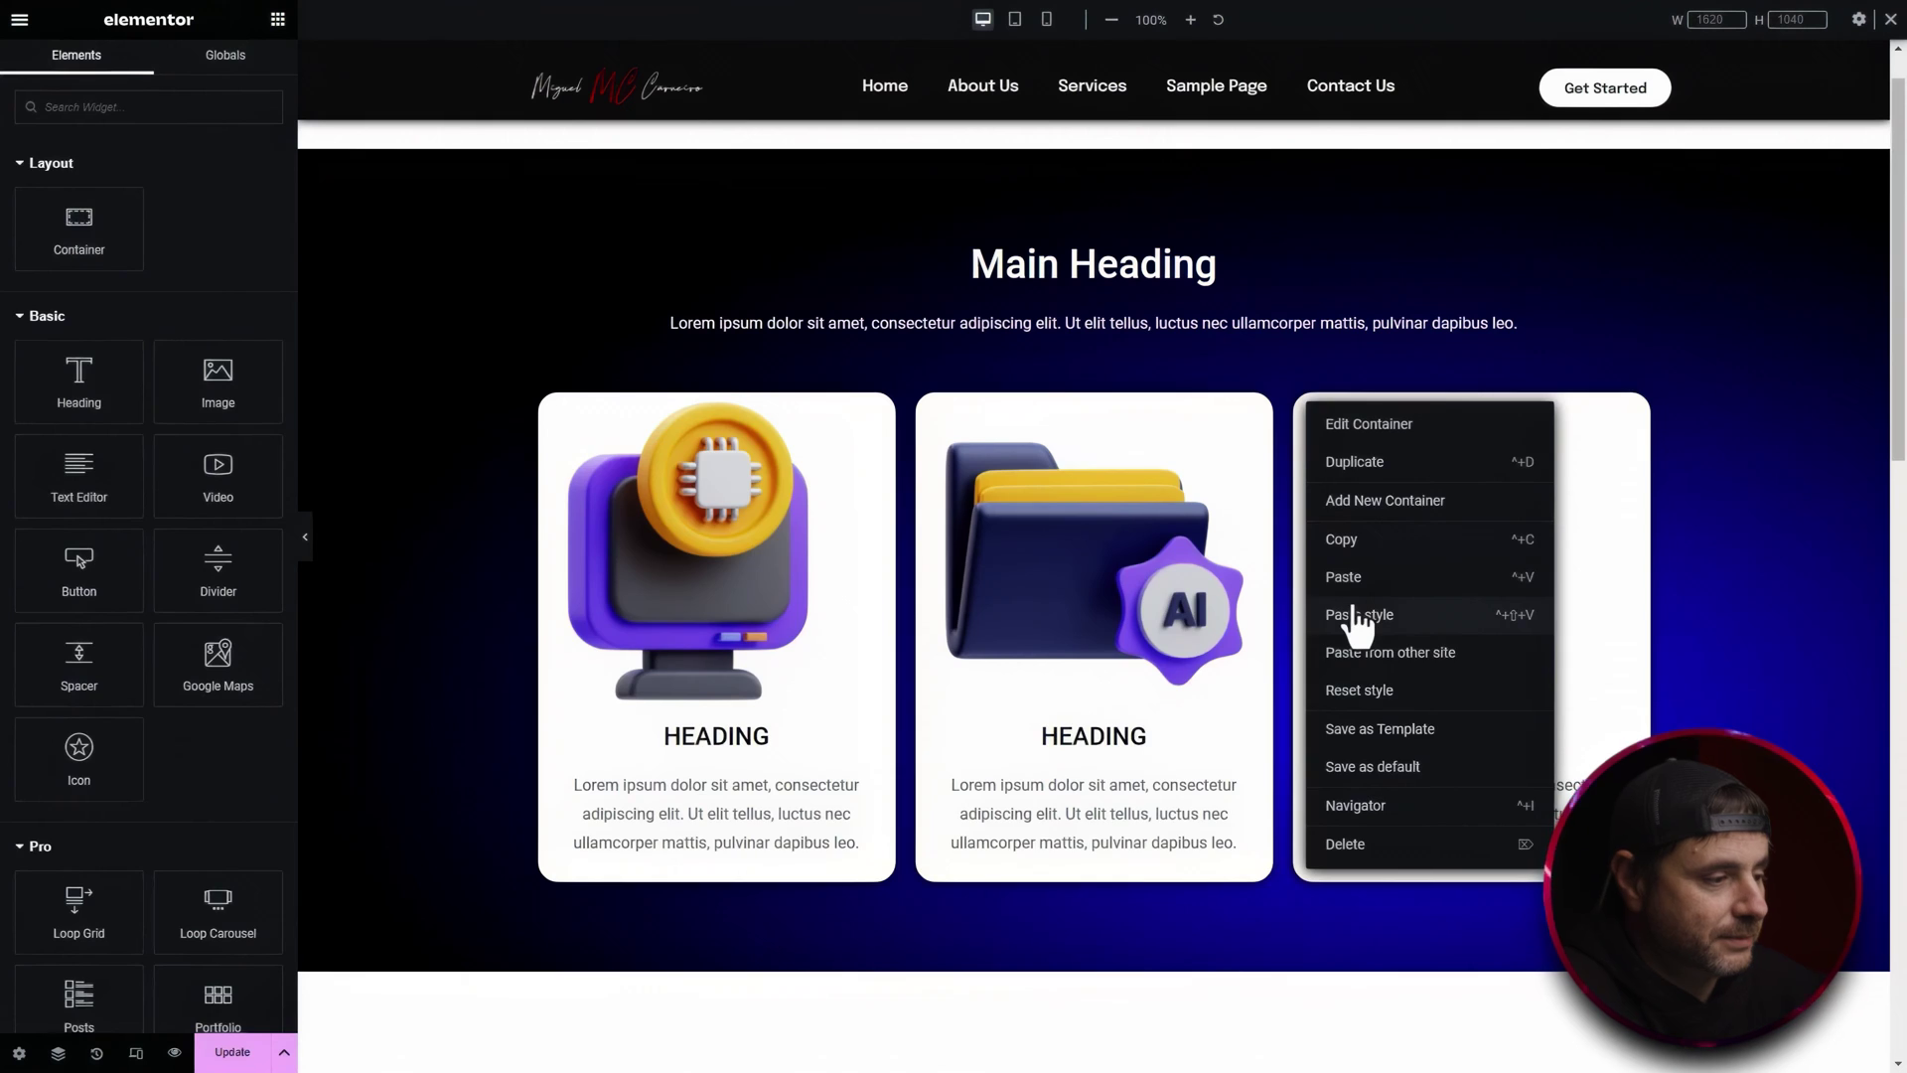
pyautogui.click(1341, 577)
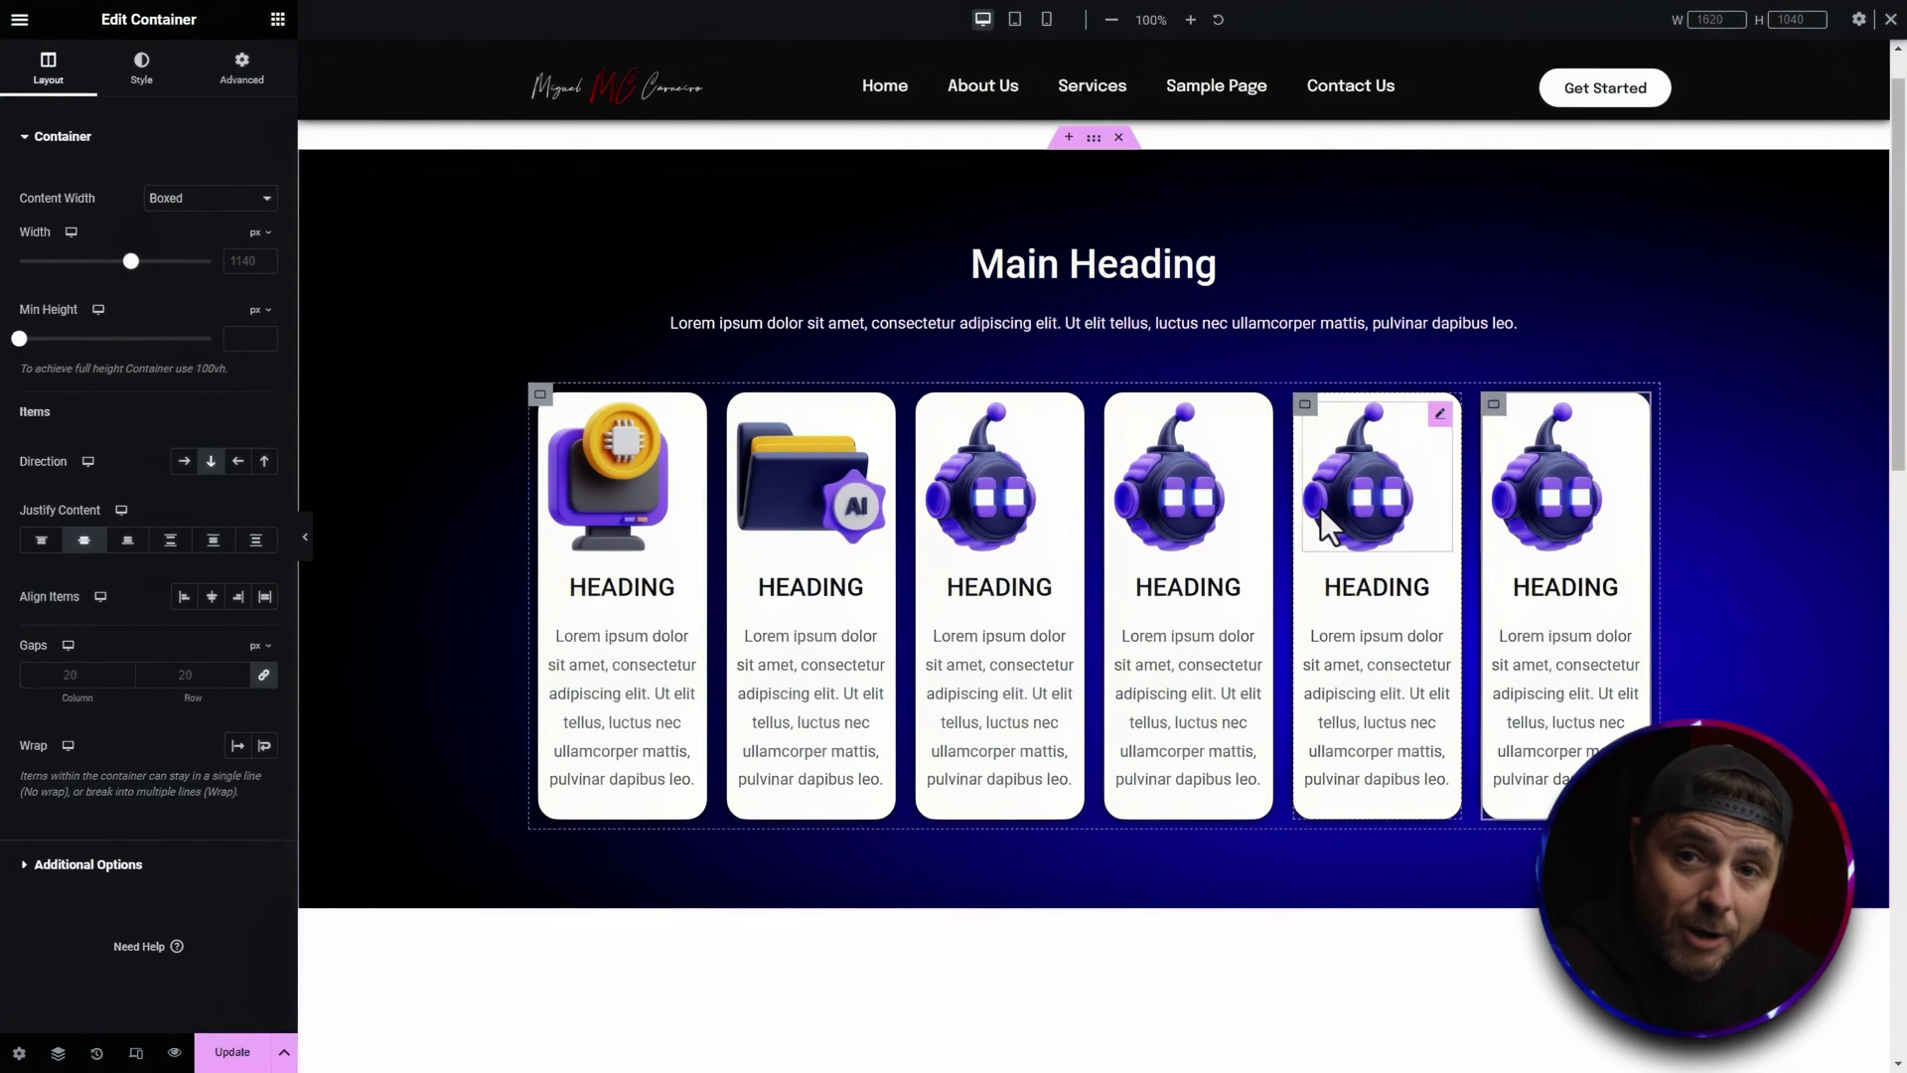
pyautogui.rightClick(1498, 405)
pyautogui.click(1570, 460)
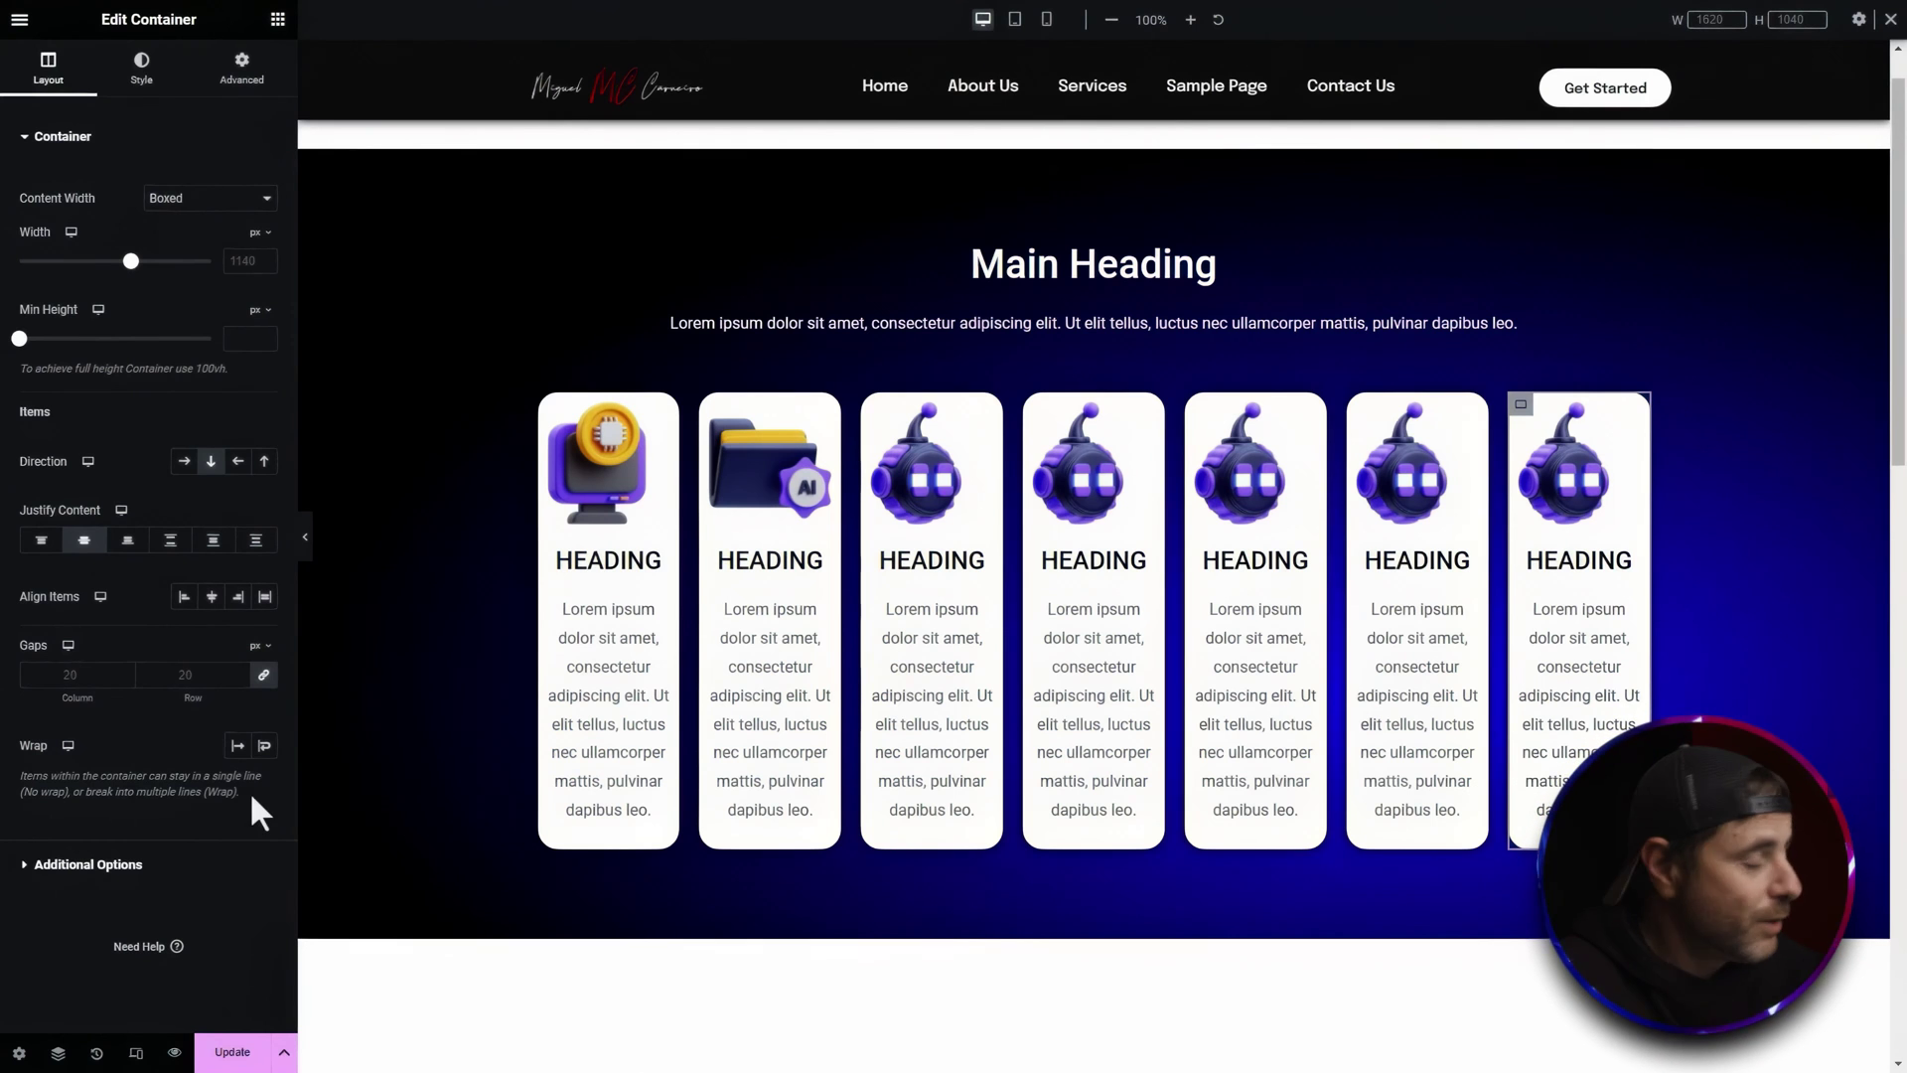
# Set the container around the cards to wrap, and set the first card's width to 42%
pyautogui.click(540, 394)
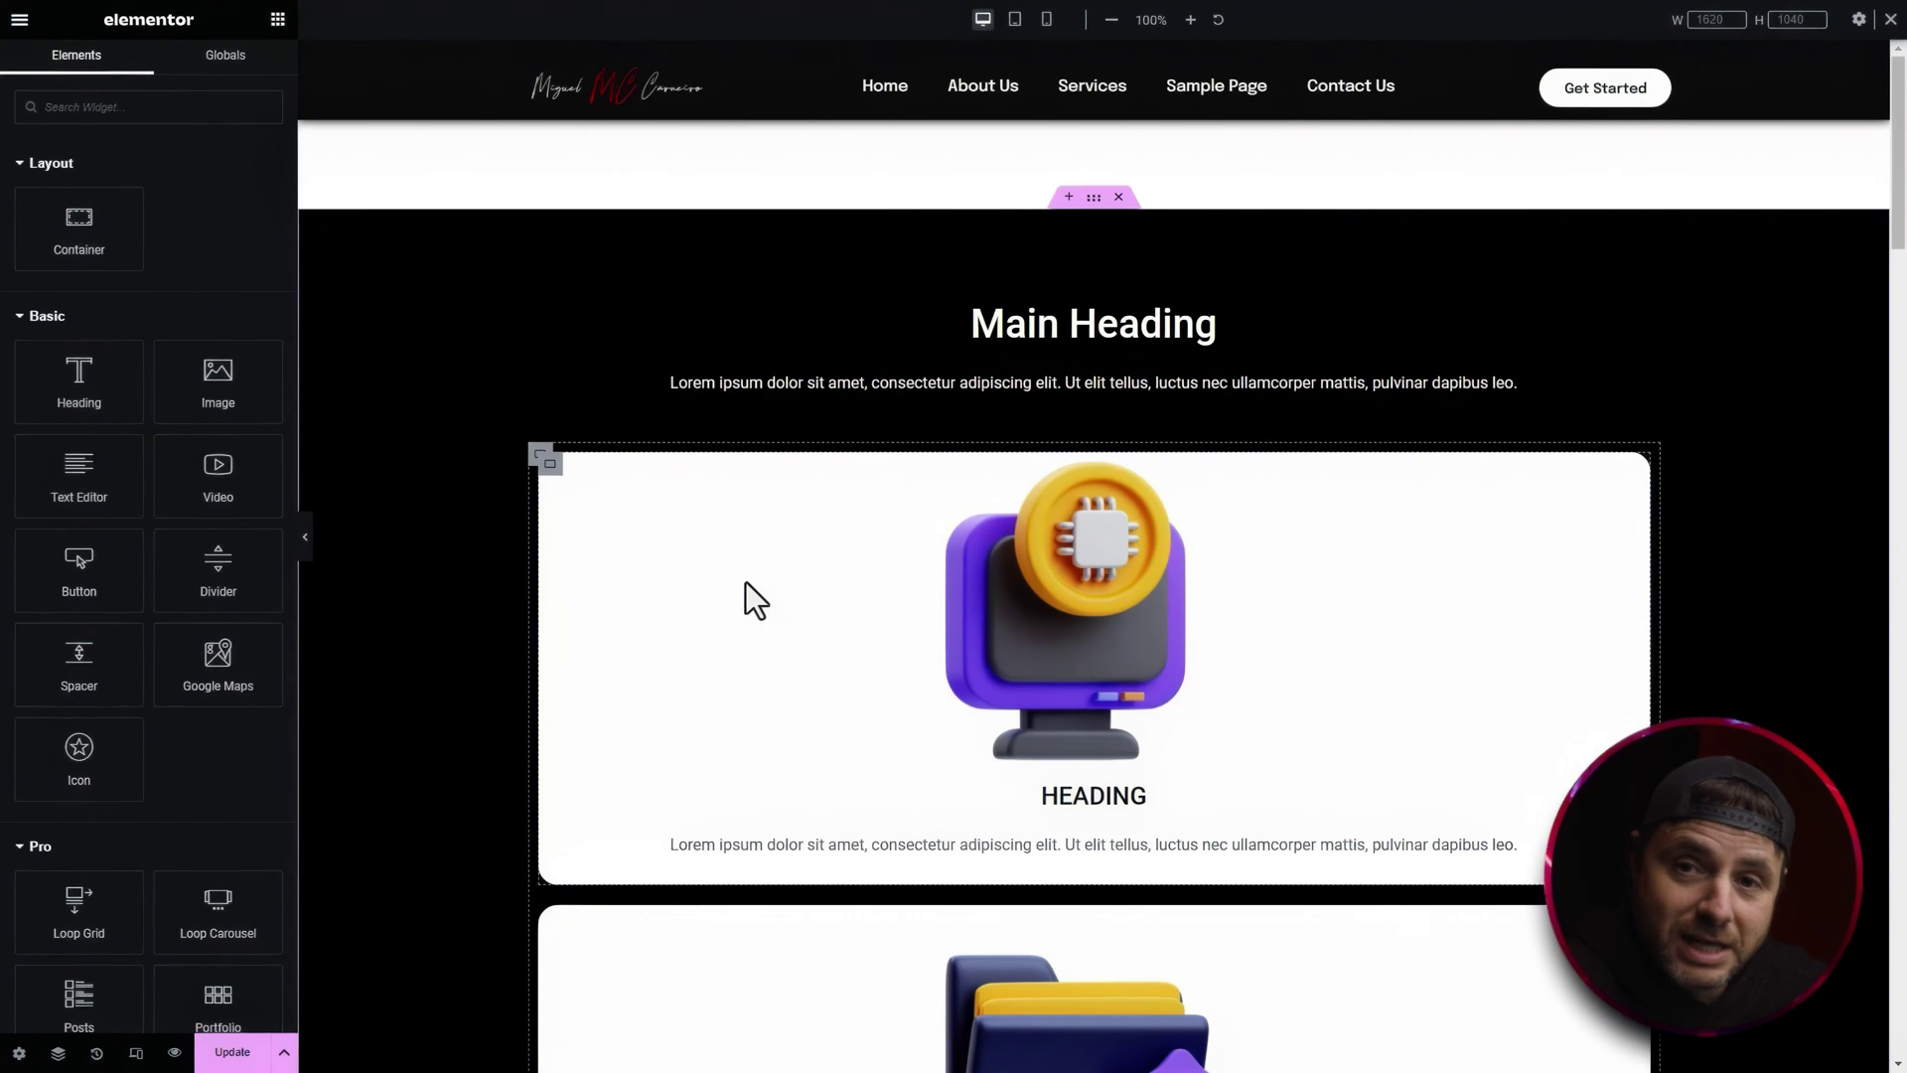
pyautogui.click(550, 467)
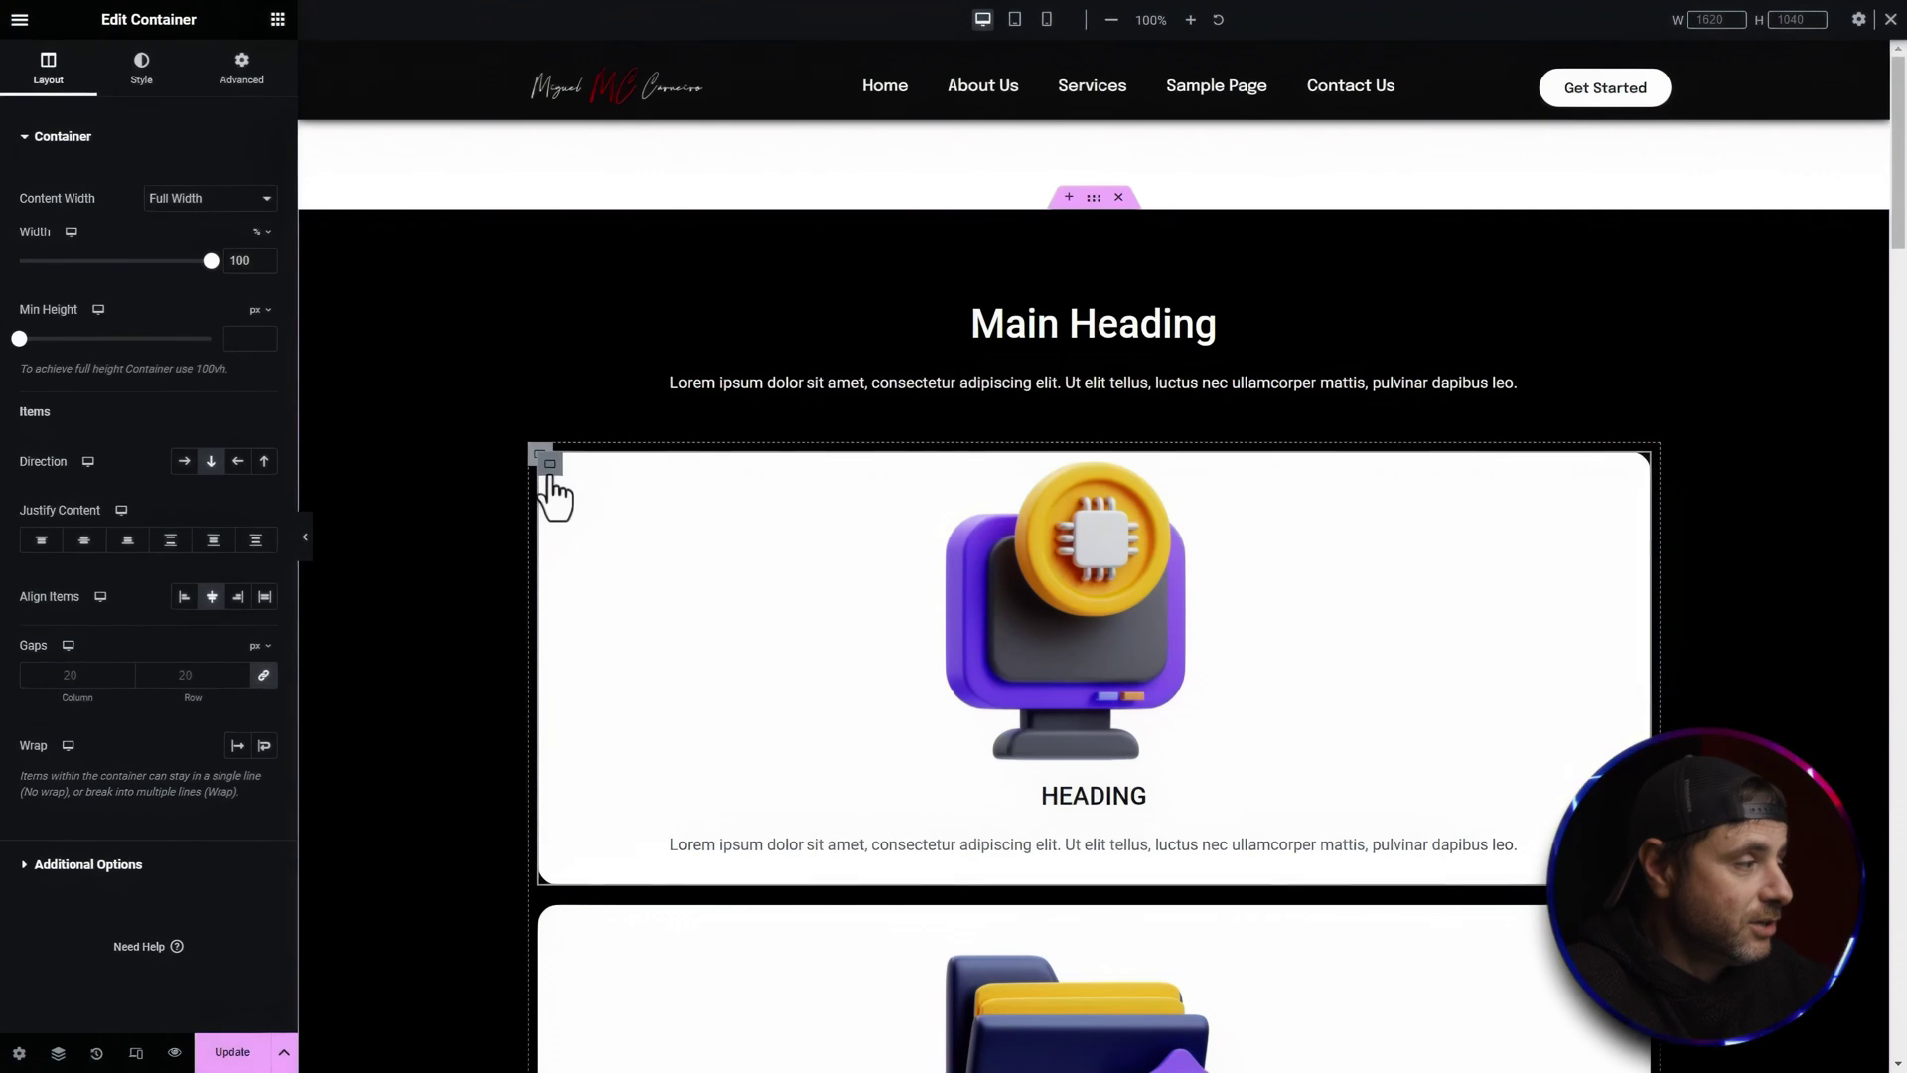
pyautogui.click(220, 202)
pyautogui.click(188, 232)
pyautogui.moveTo(212, 261); pyautogui.dragTo(99, 262)
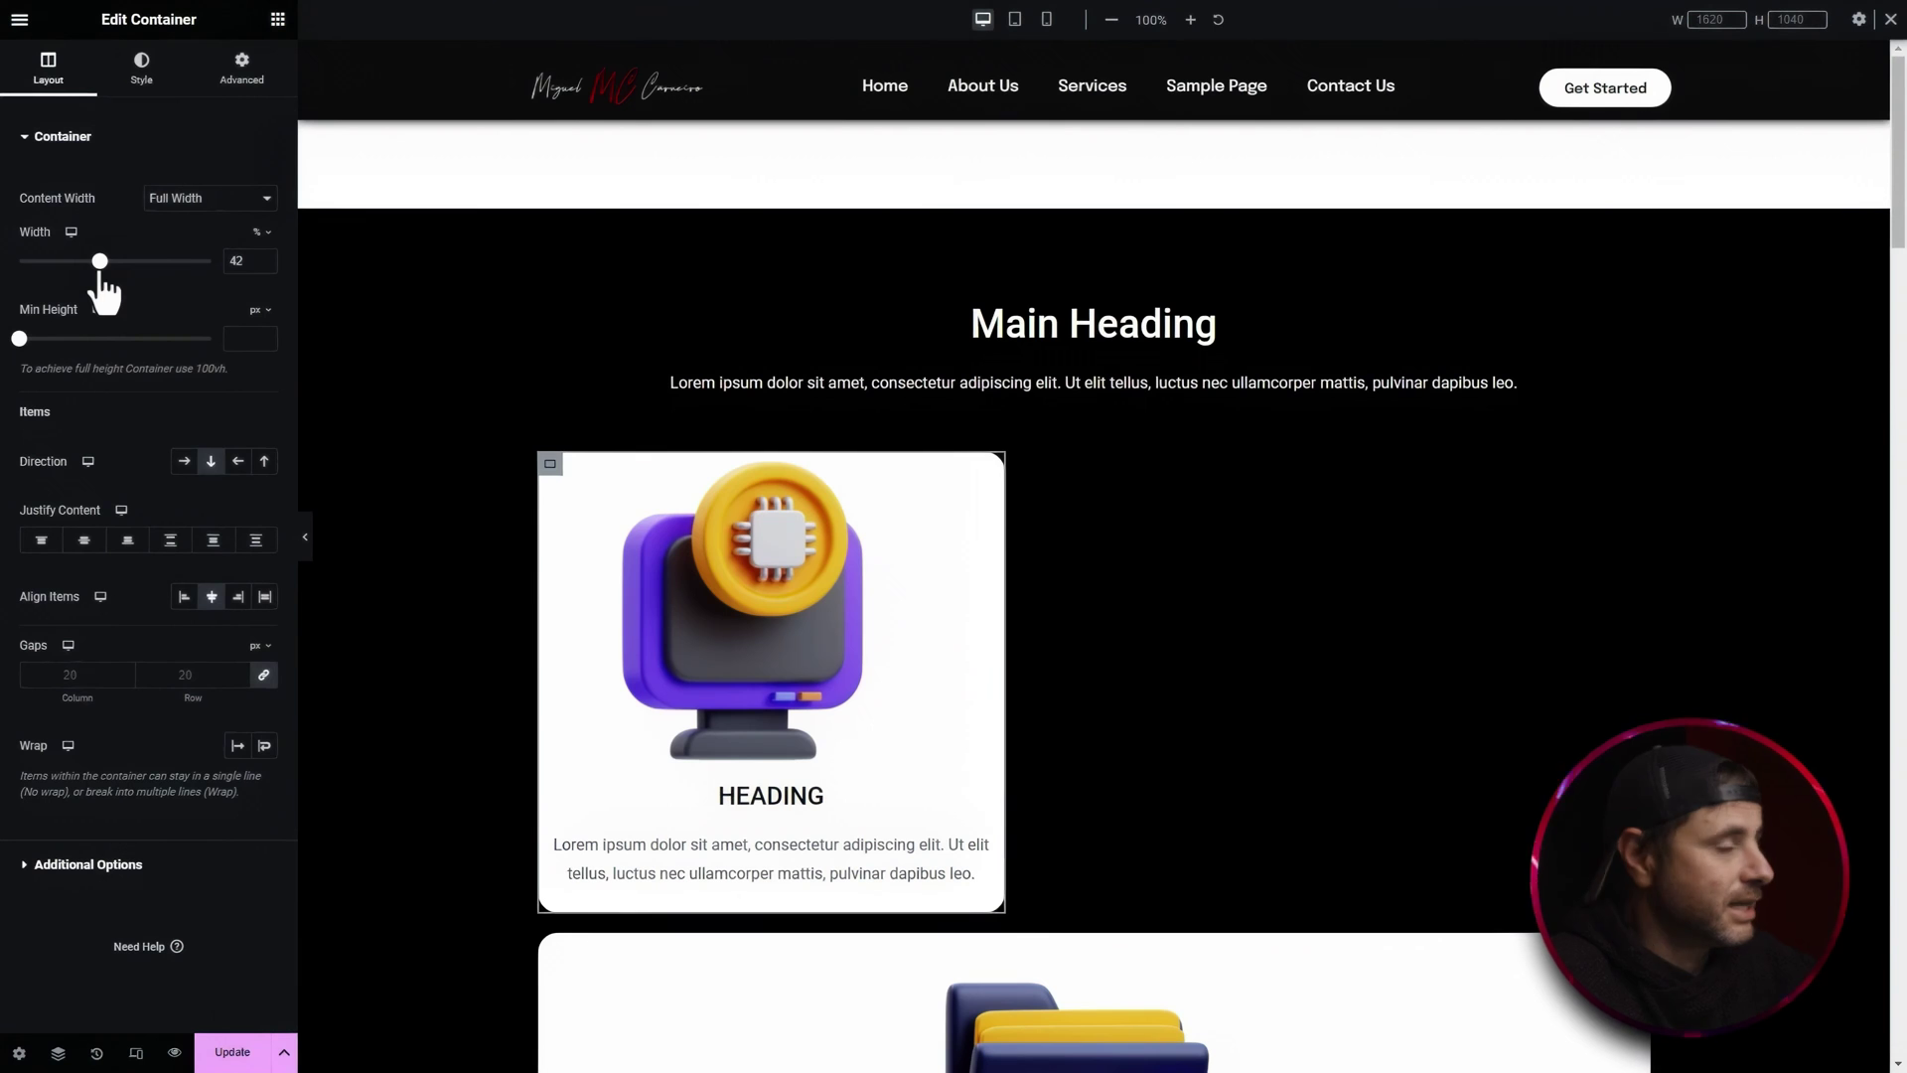
# Copy the first card and paste its style onto each of the other cards in the wrapped container
pyautogui.rightClick(556, 475)
pyautogui.click(590, 599)
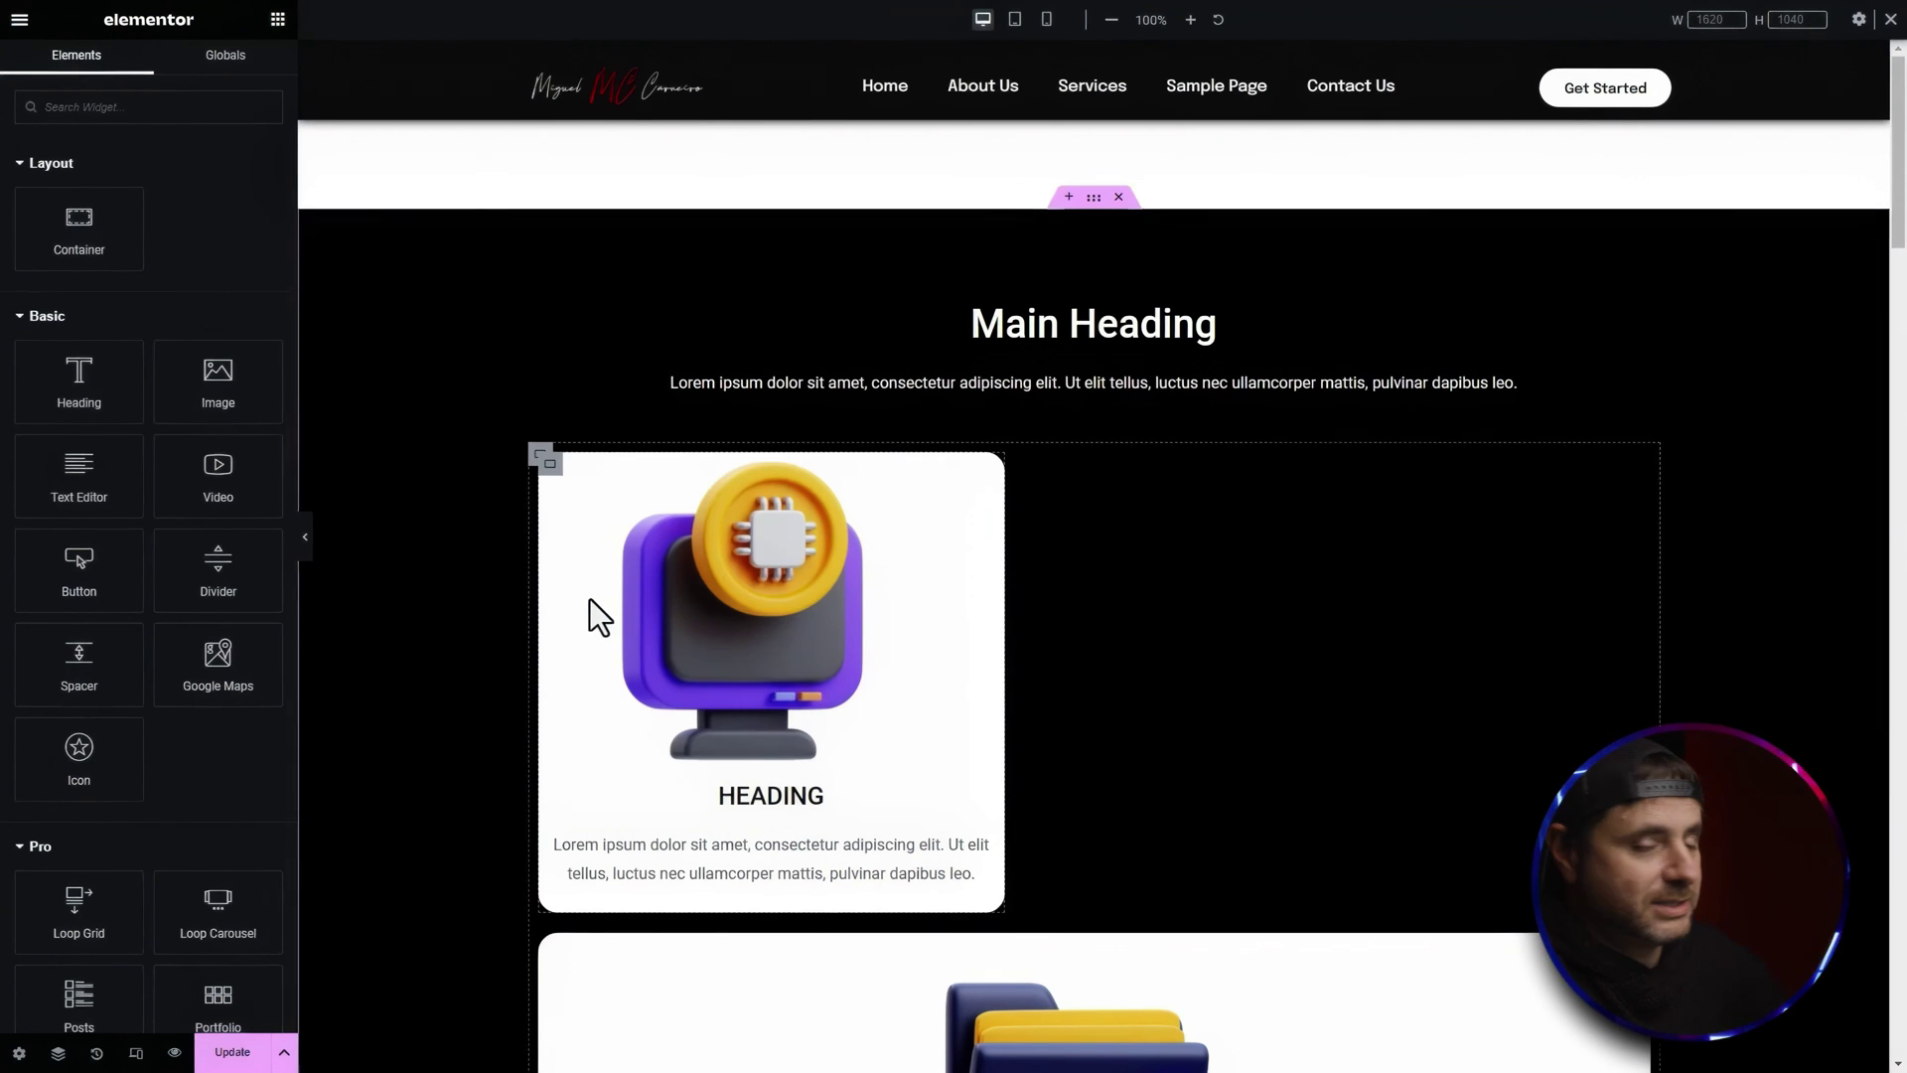
pyautogui.scroll(-4, 686, 651)
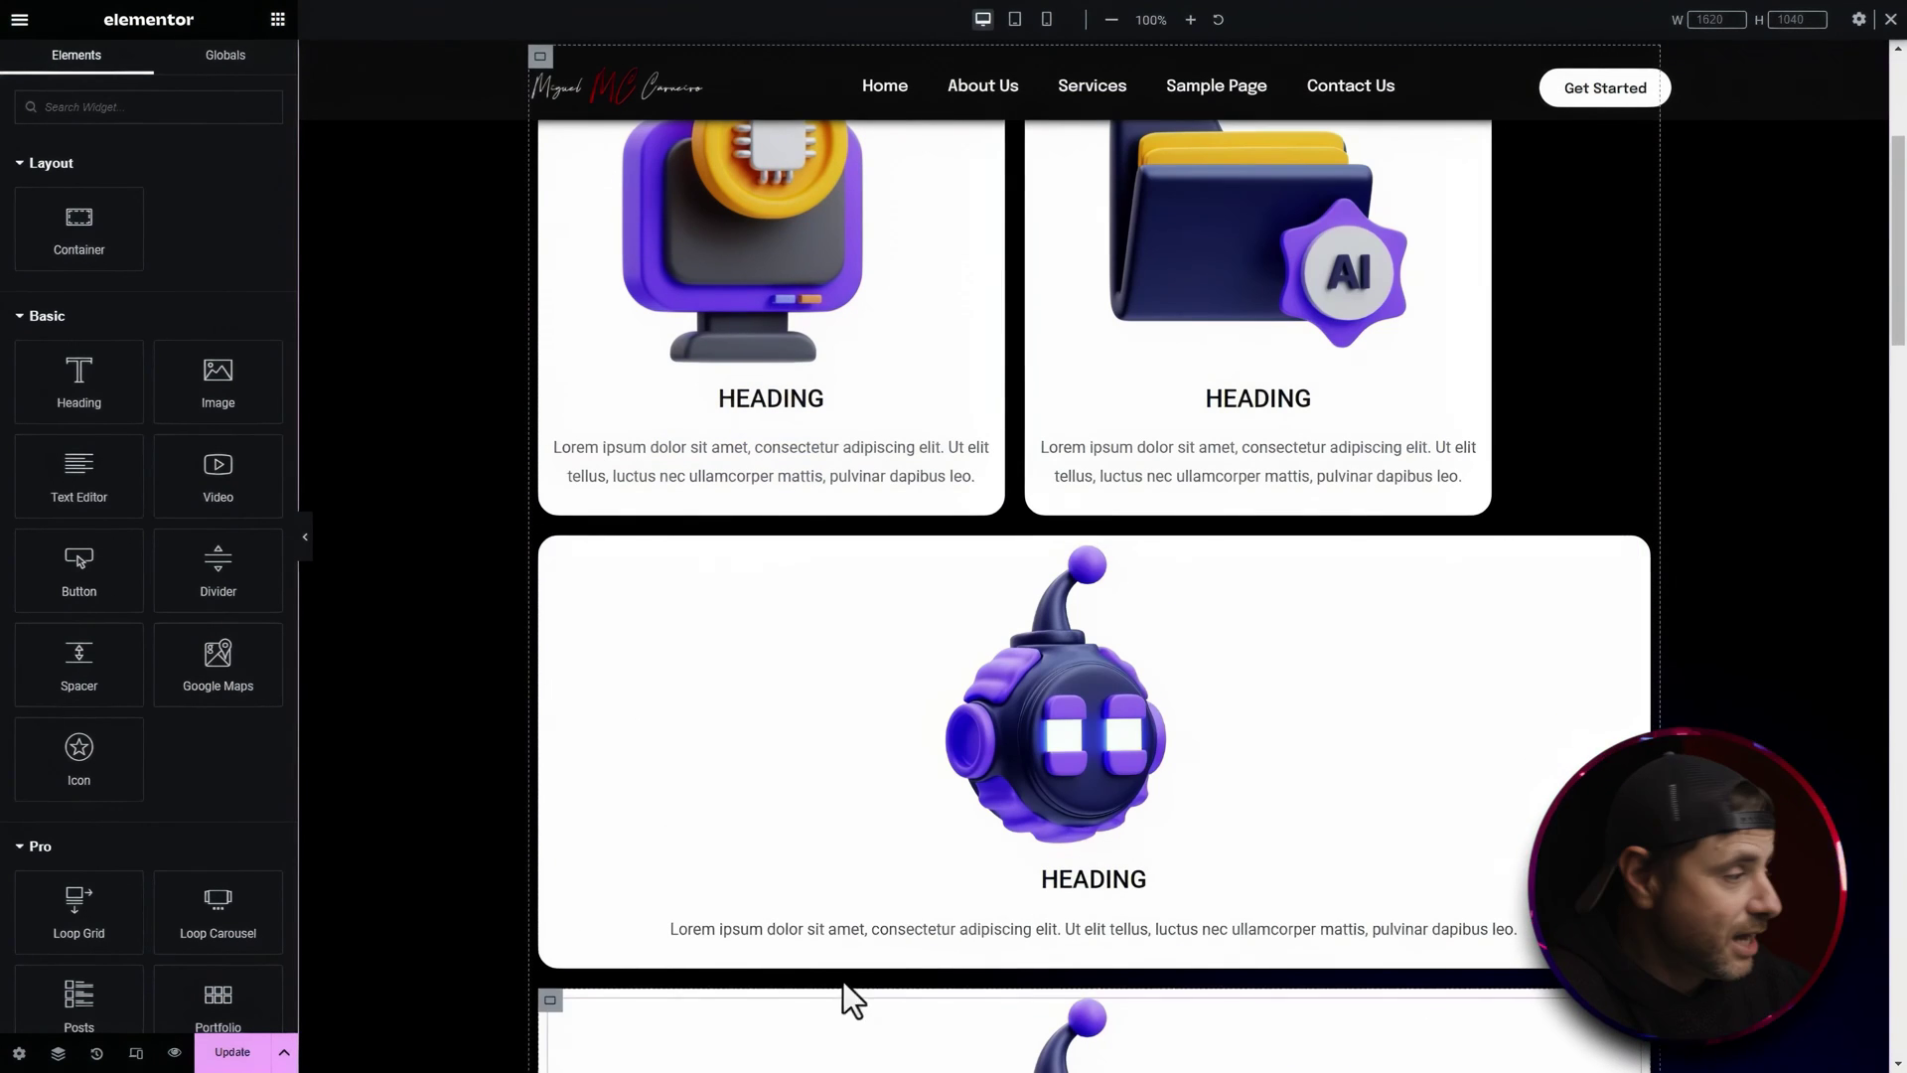
pyautogui.rightClick(549, 566)
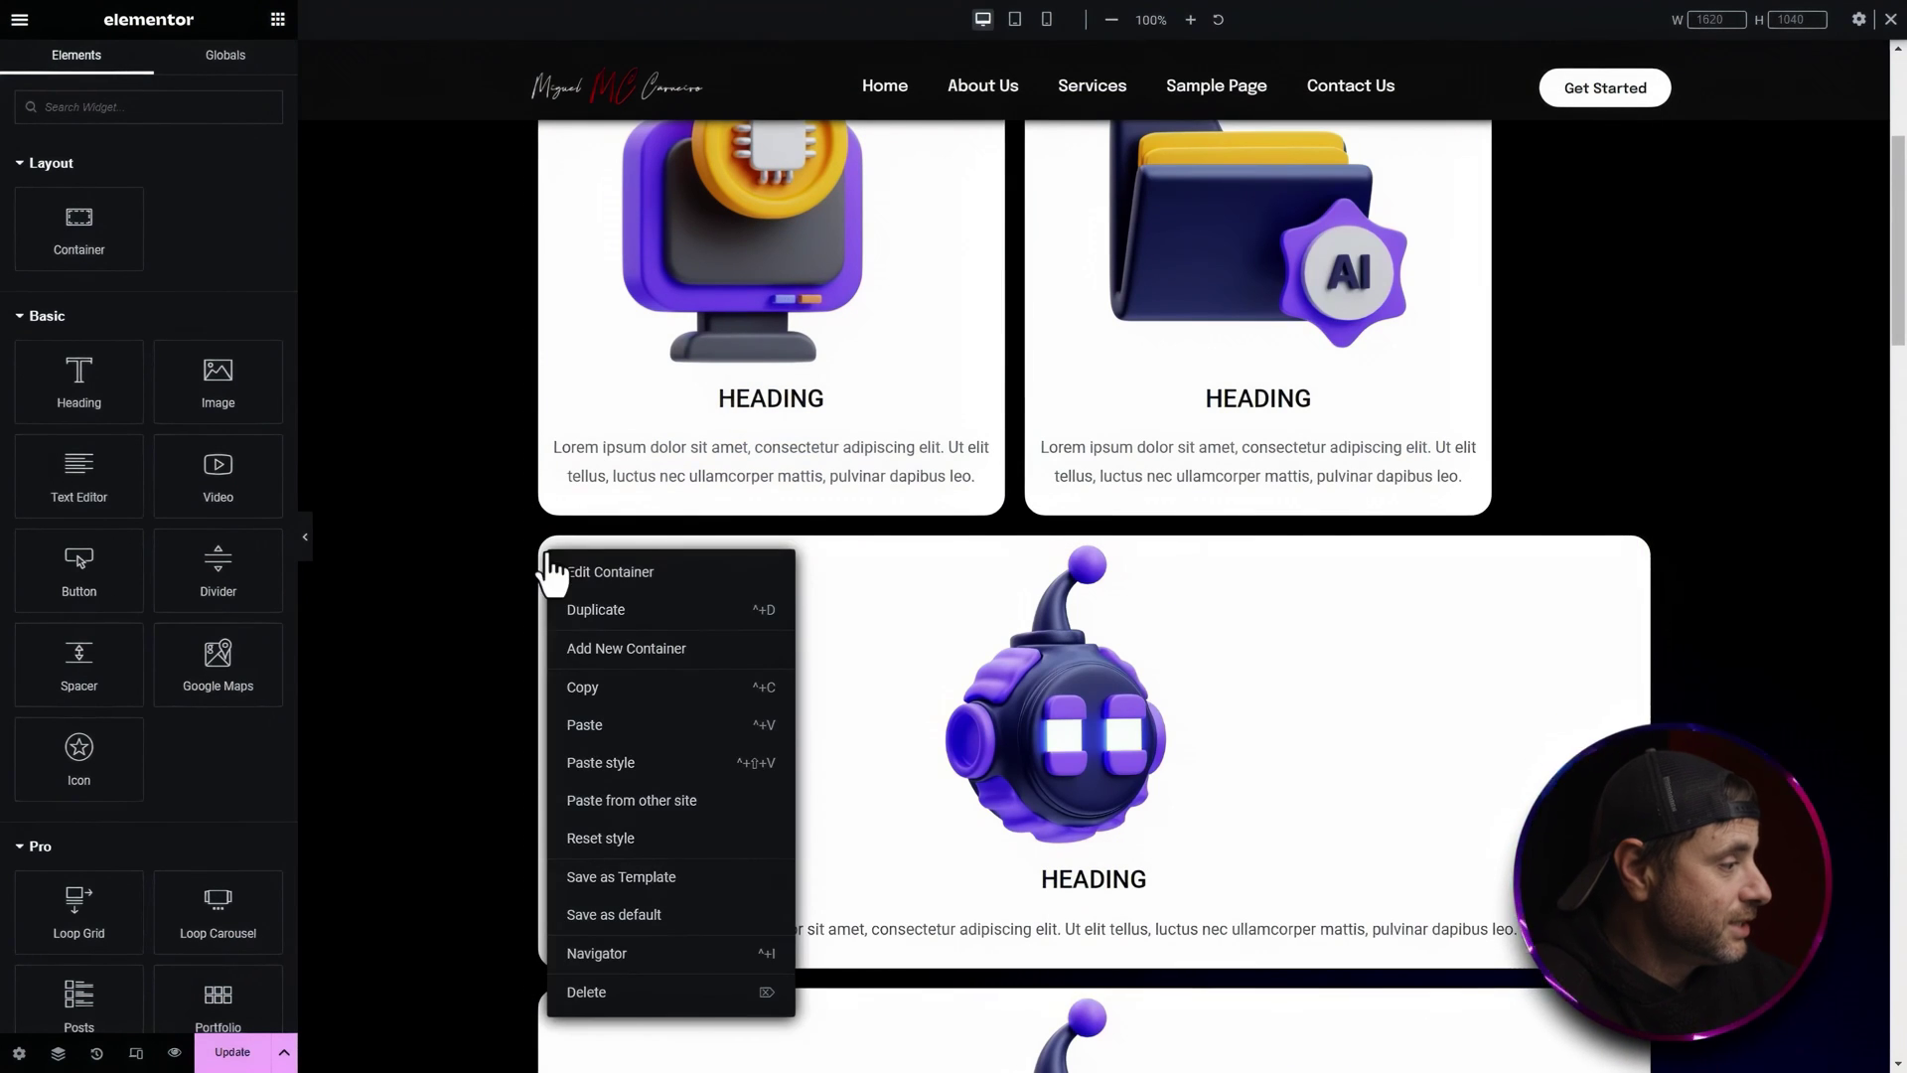
pyautogui.click(591, 763)
pyautogui.scroll(-4, 670, 840)
pyautogui.rightClick(546, 644)
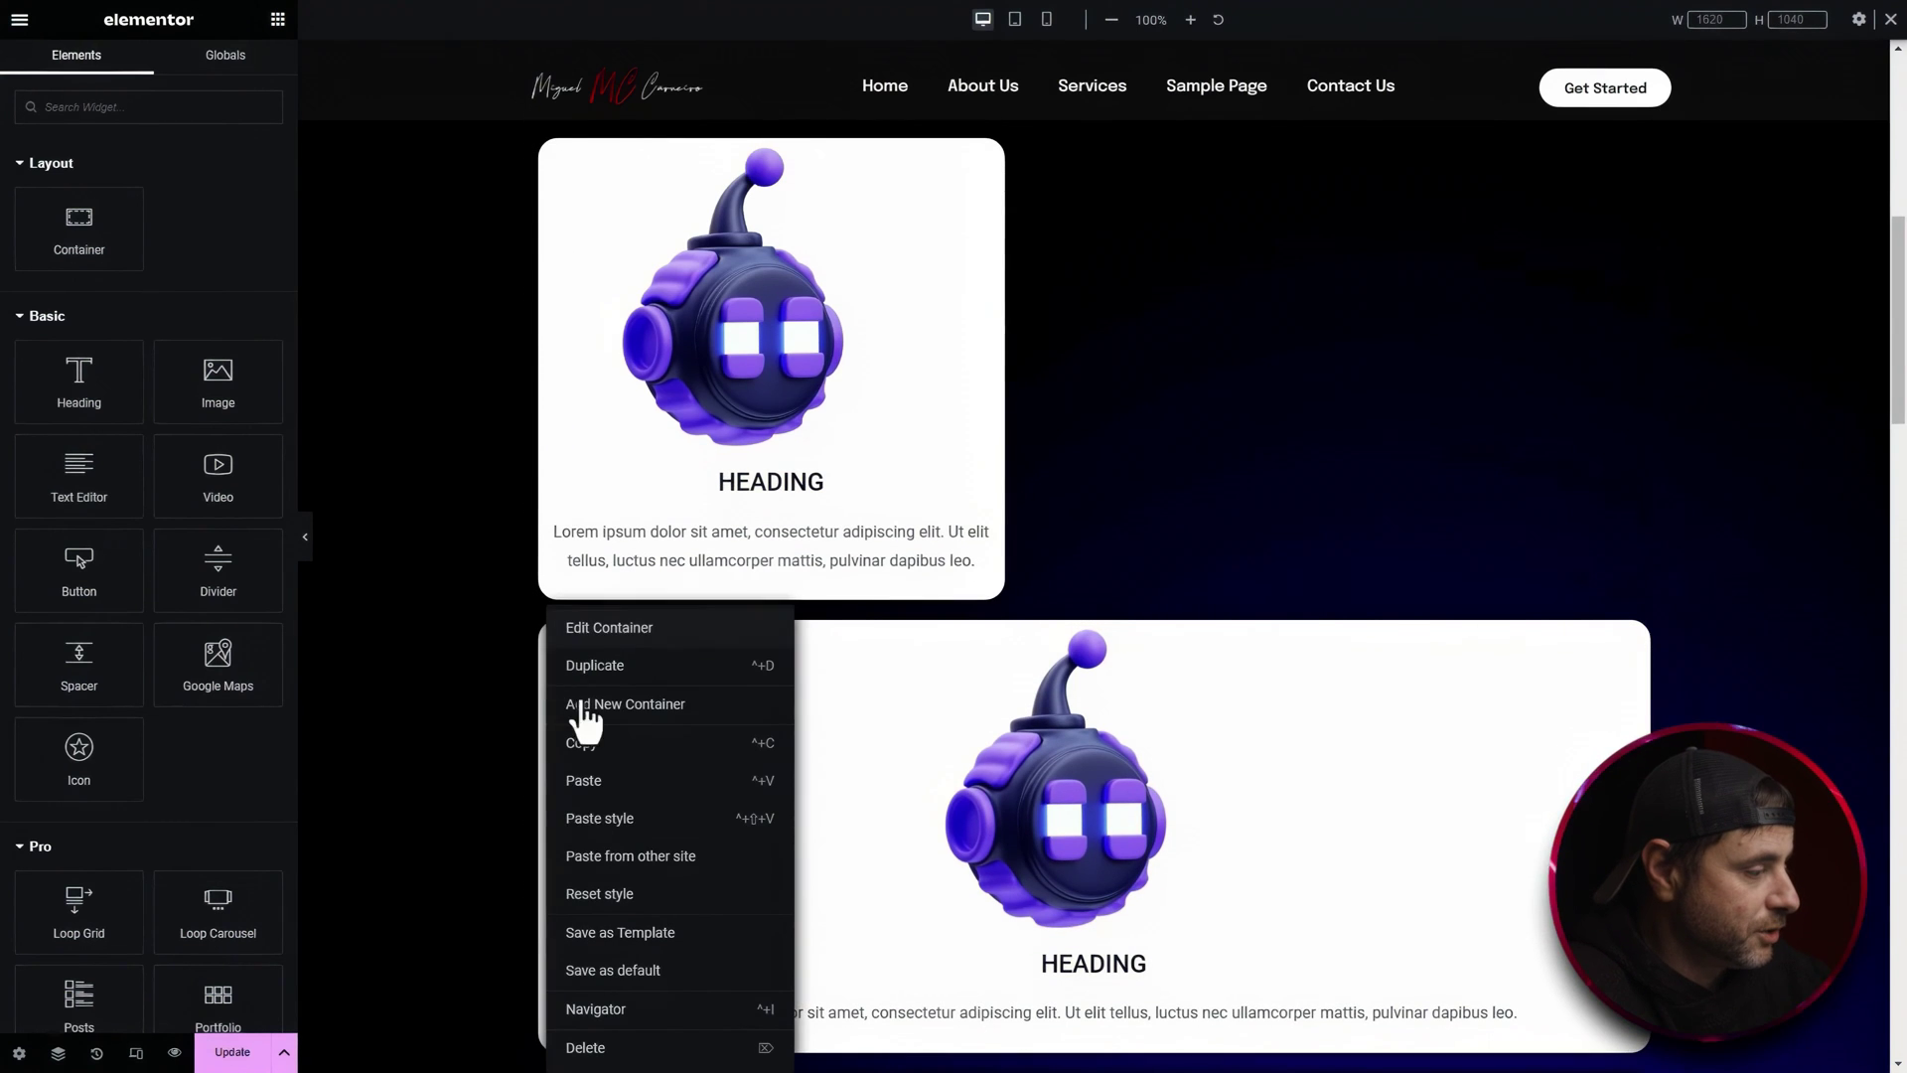
pyautogui.click(584, 834)
pyautogui.scroll(7, 847, 800)
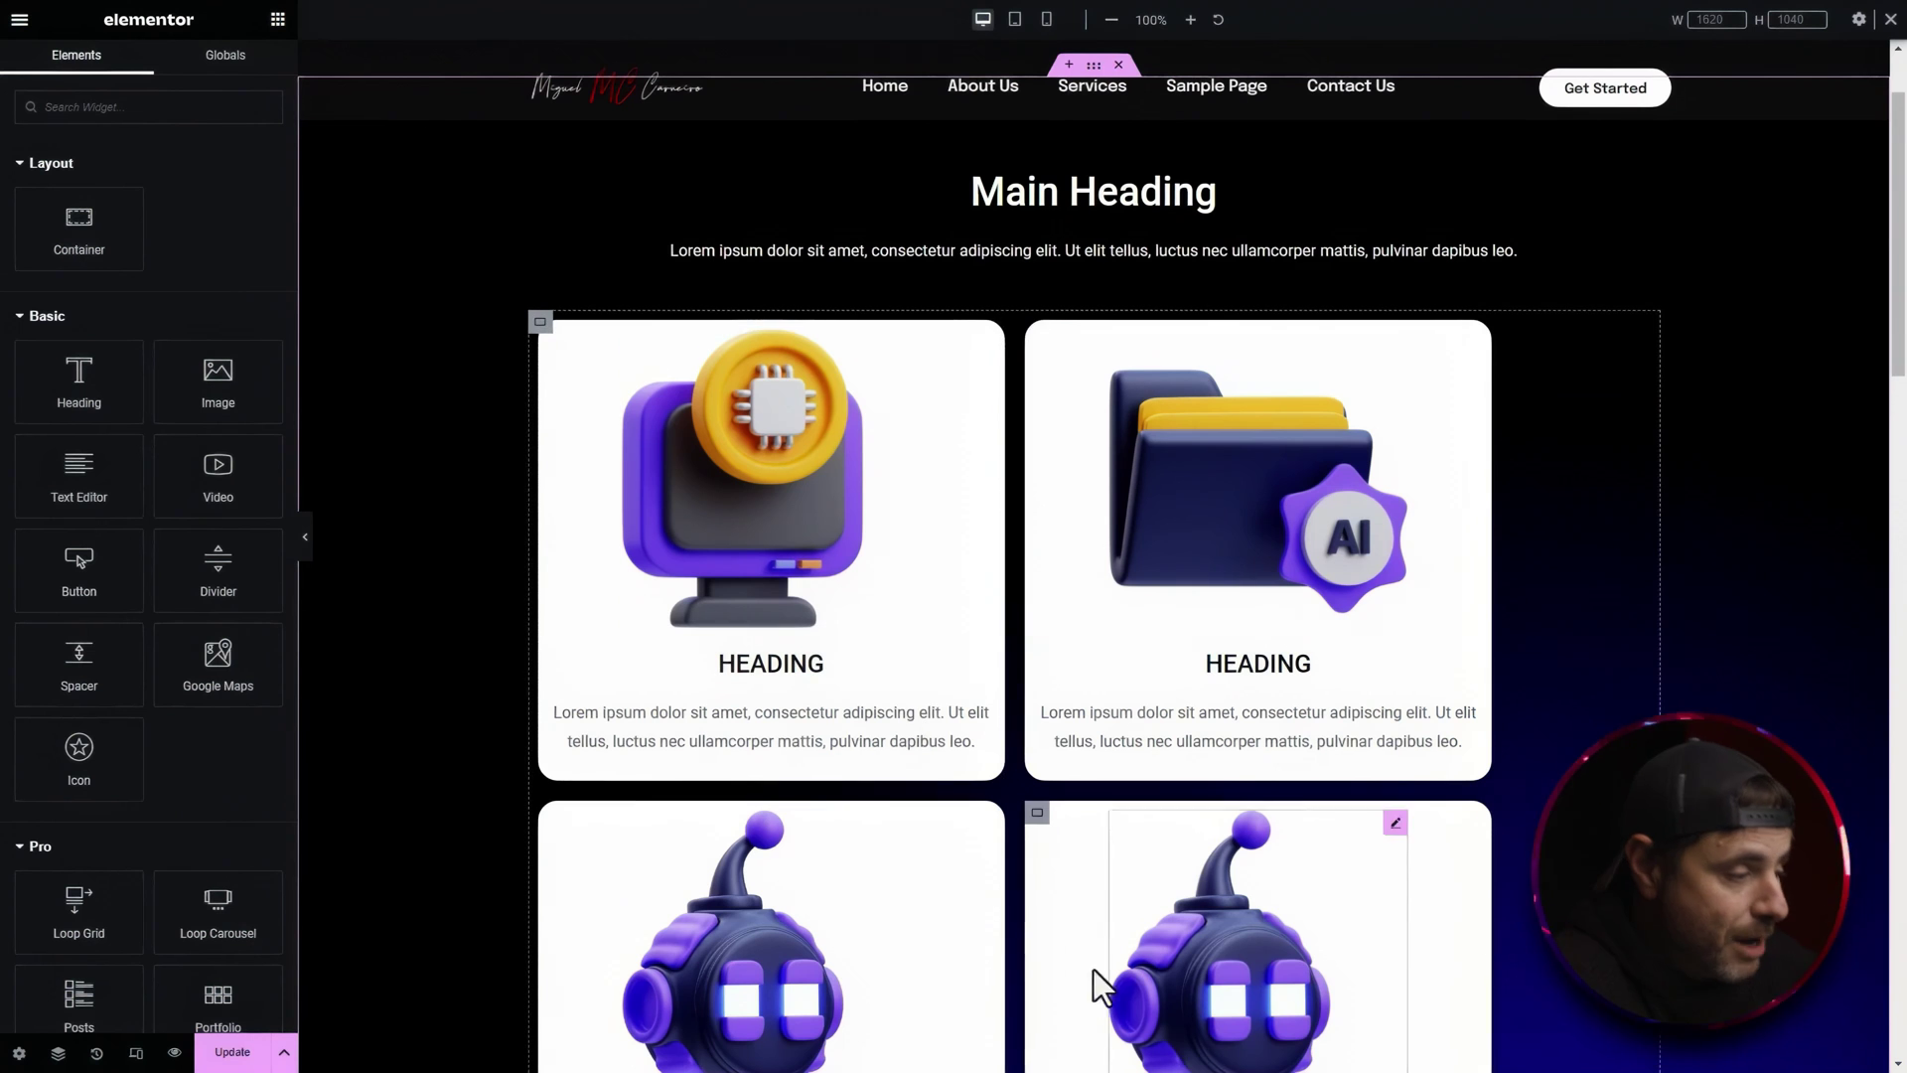
# Set the first card's Size option to Grow in its advanced layout settings
pyautogui.scroll(-3, 668, 447)
pyautogui.scroll(-1, 933, 748)
pyautogui.scroll(-3, 1431, 886)
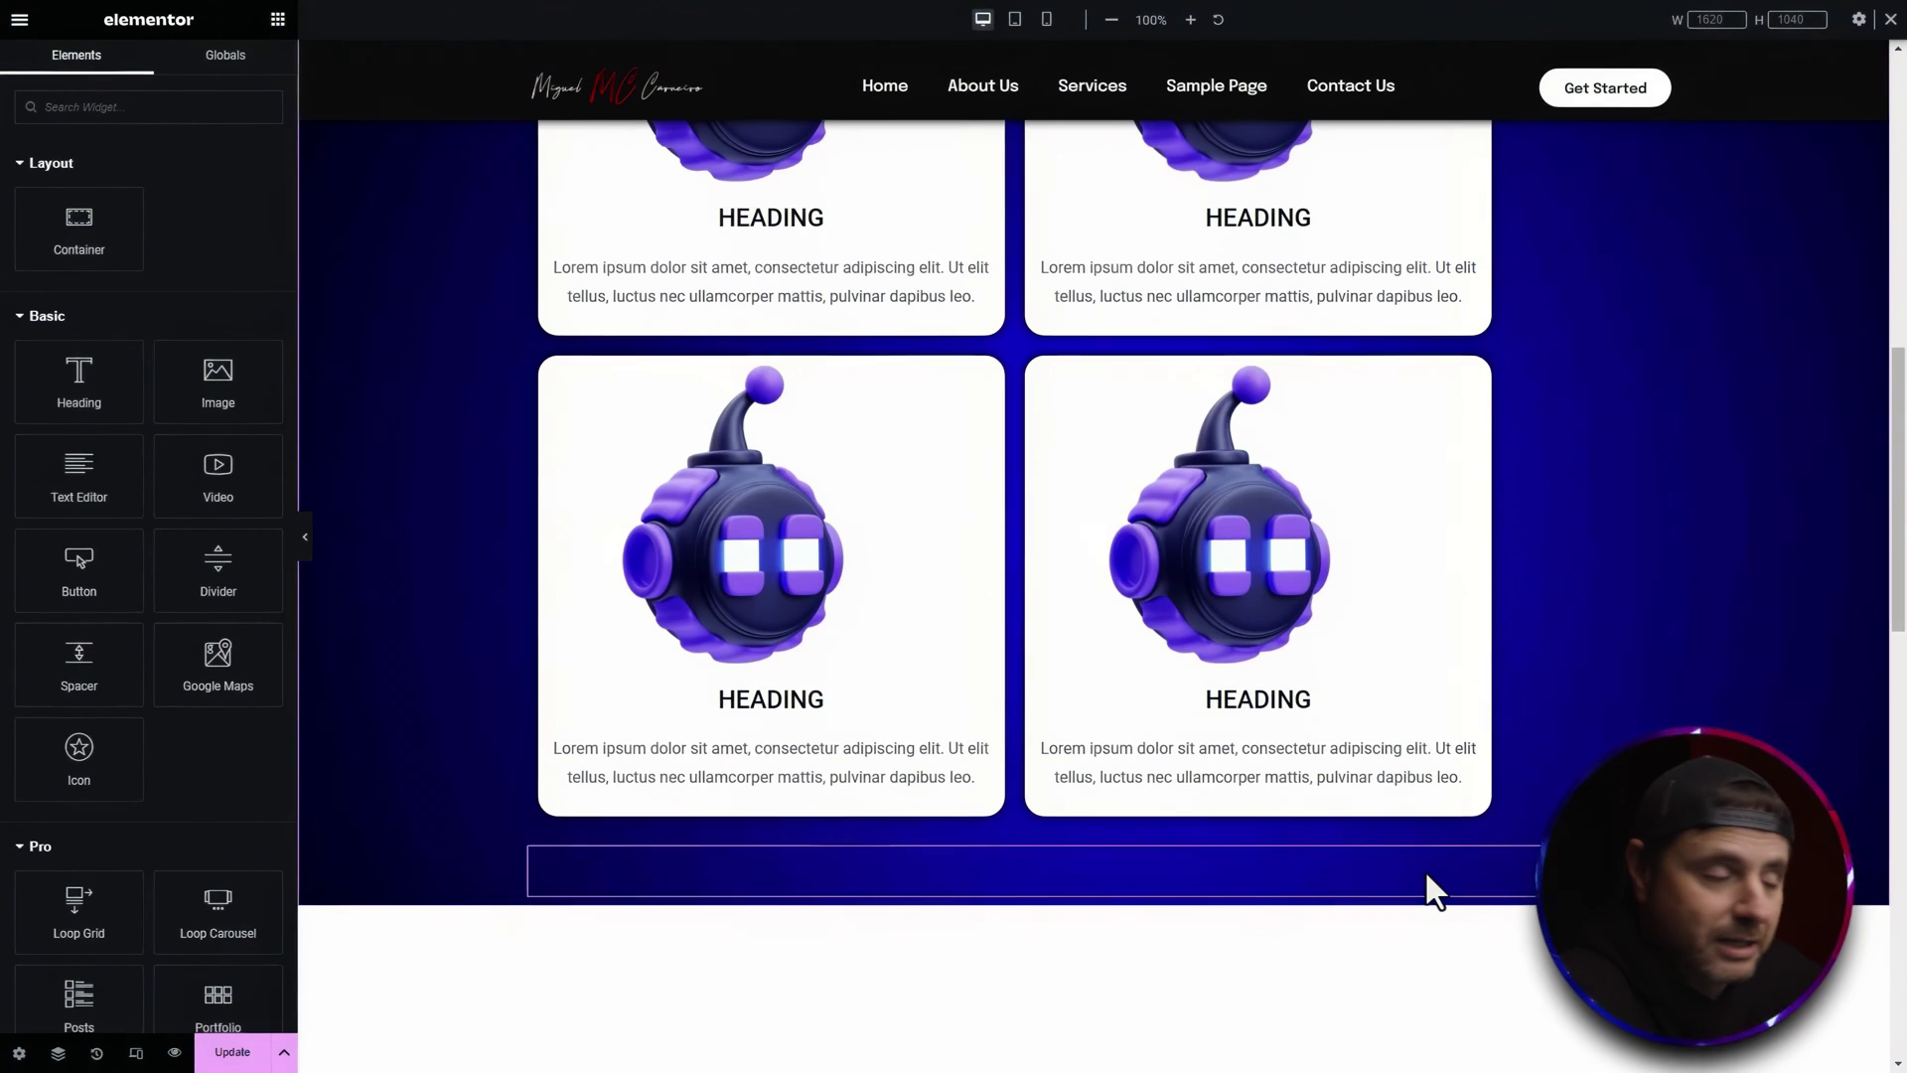
pyautogui.scroll(10, 1507, 703)
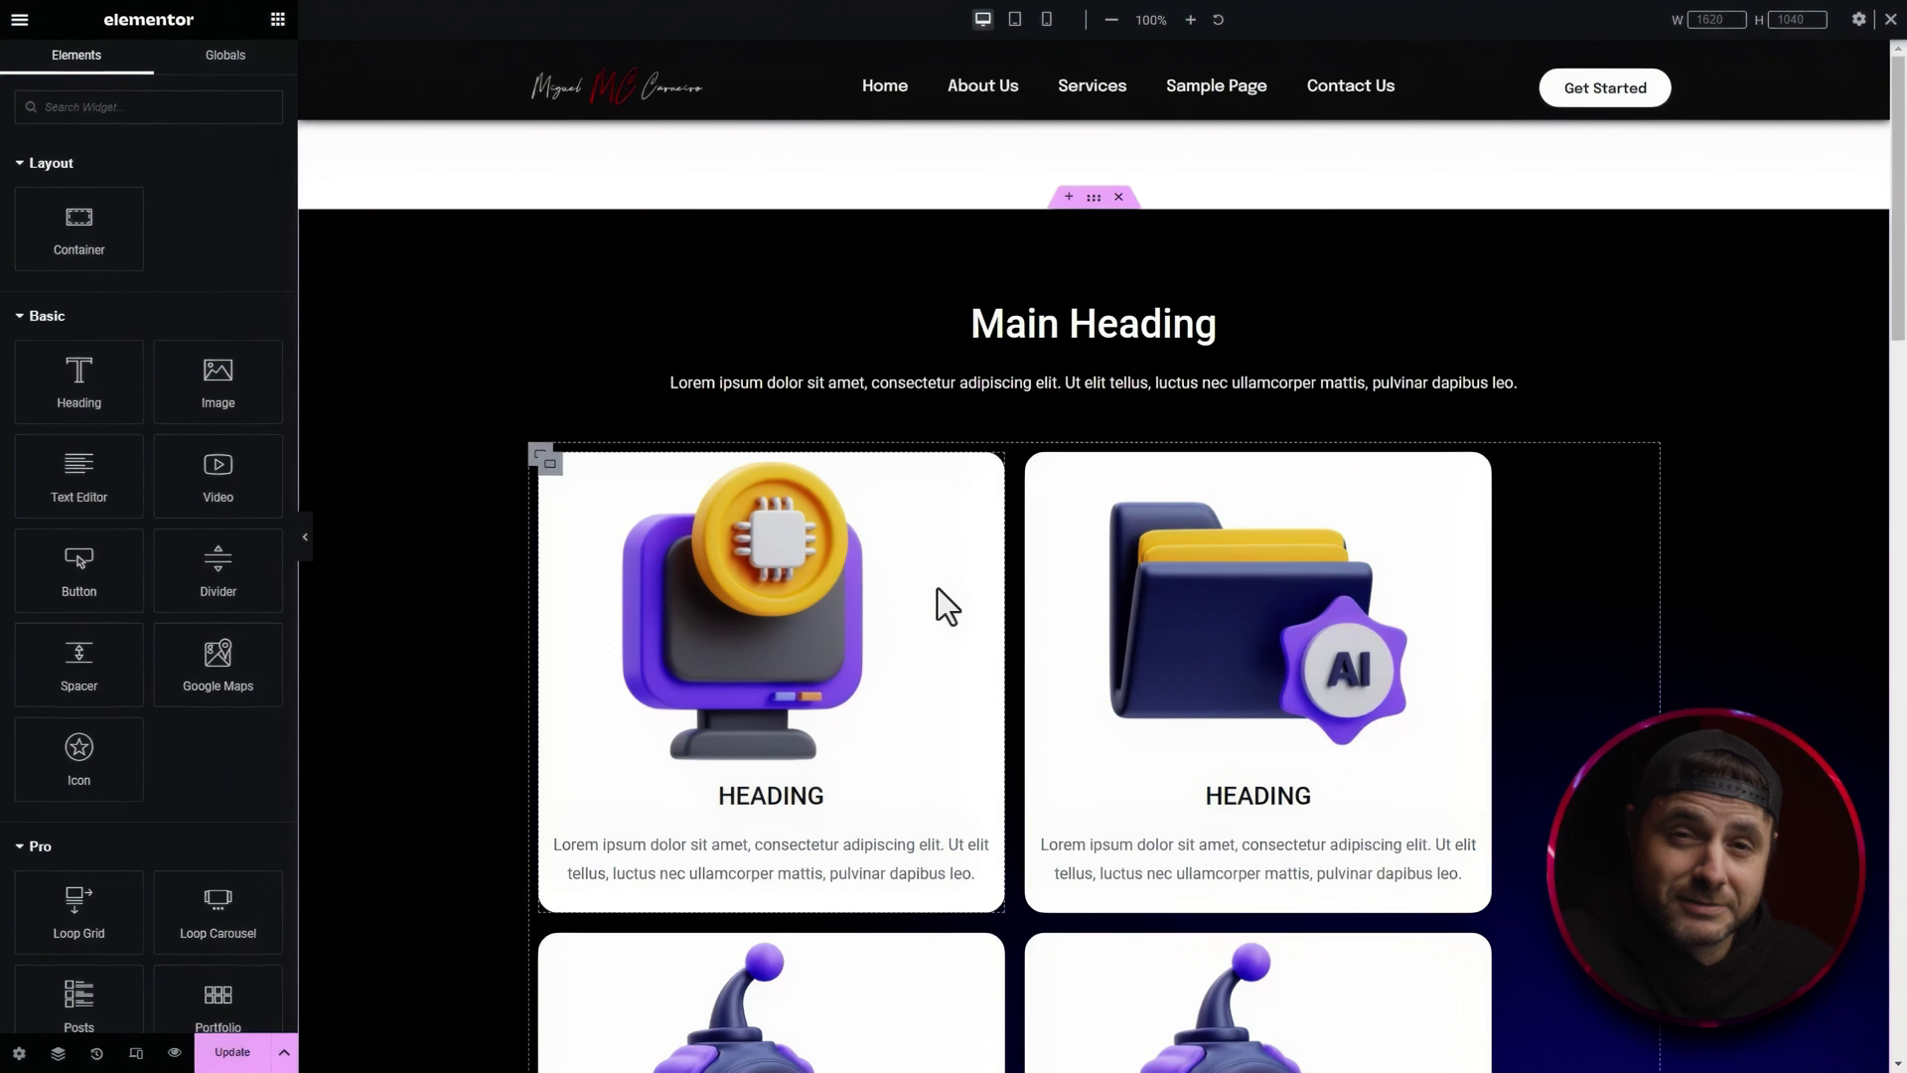
pyautogui.click(548, 464)
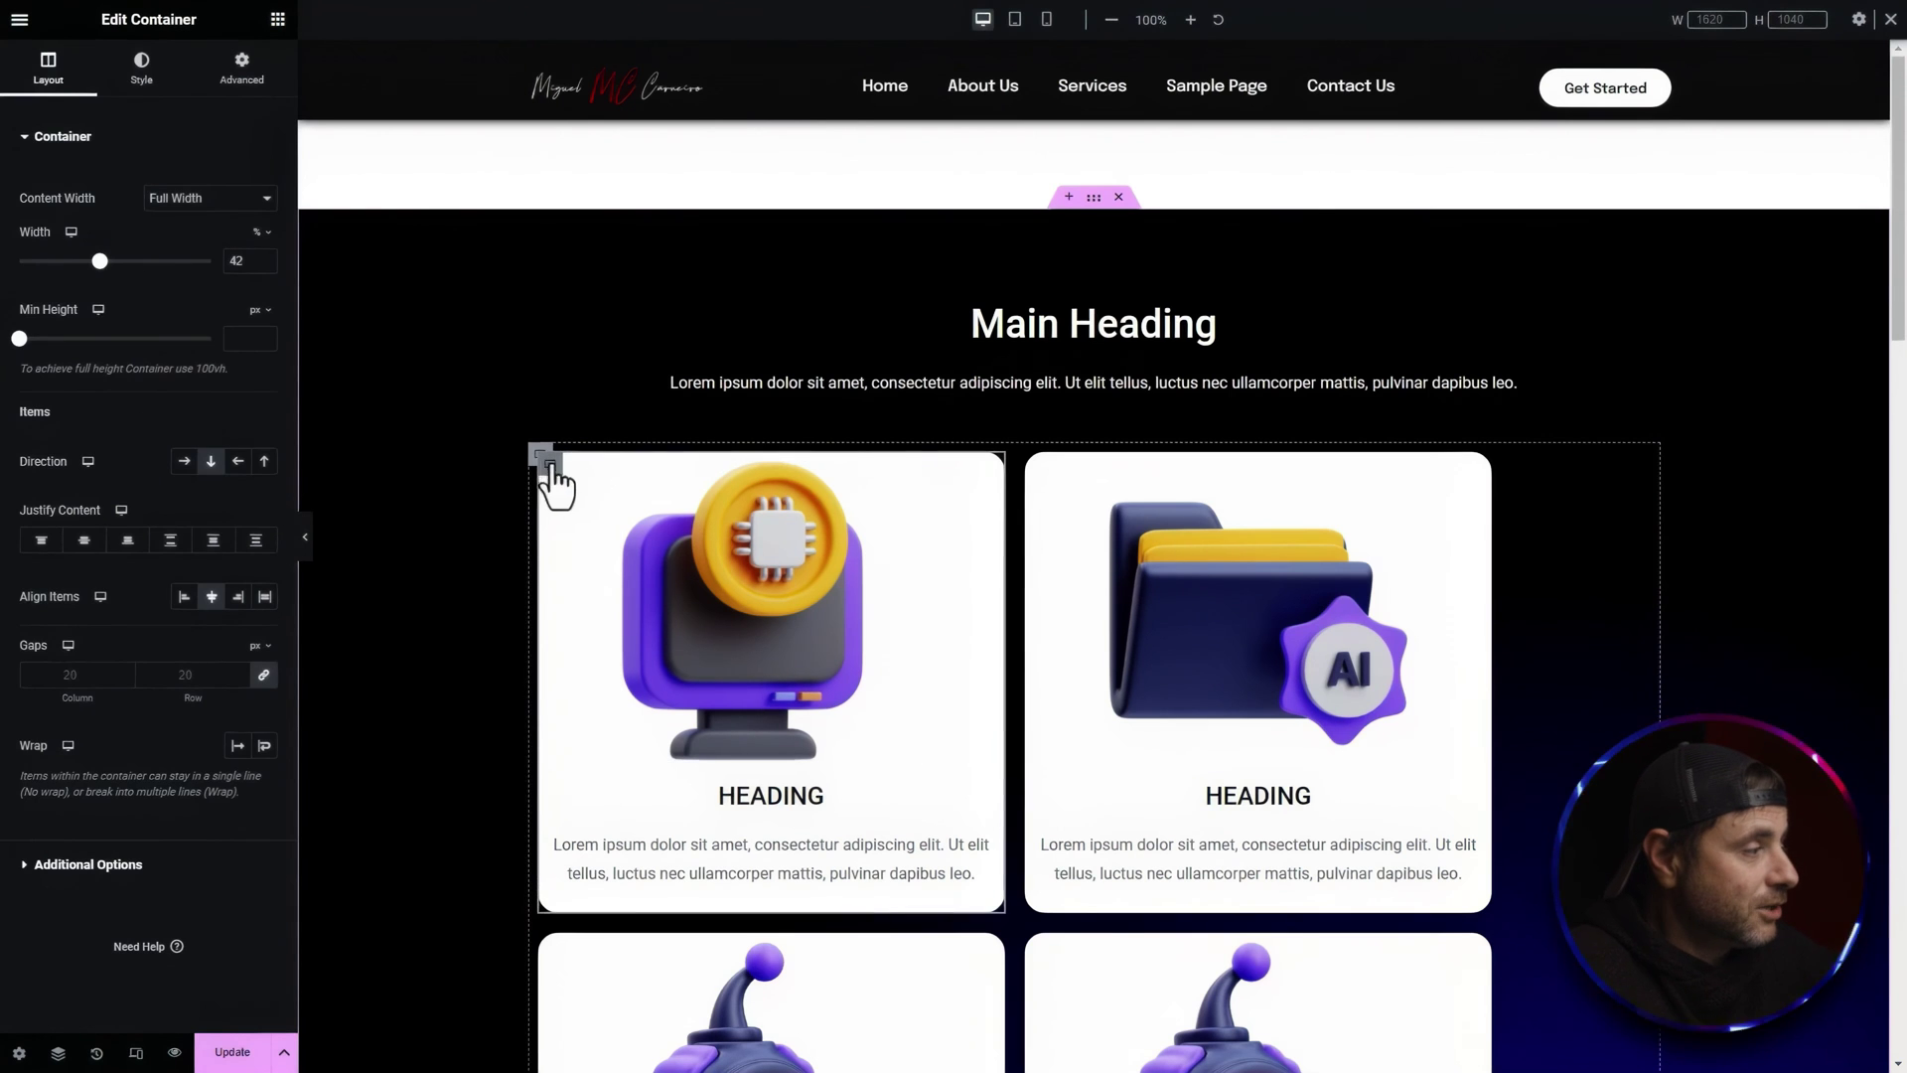
pyautogui.click(242, 68)
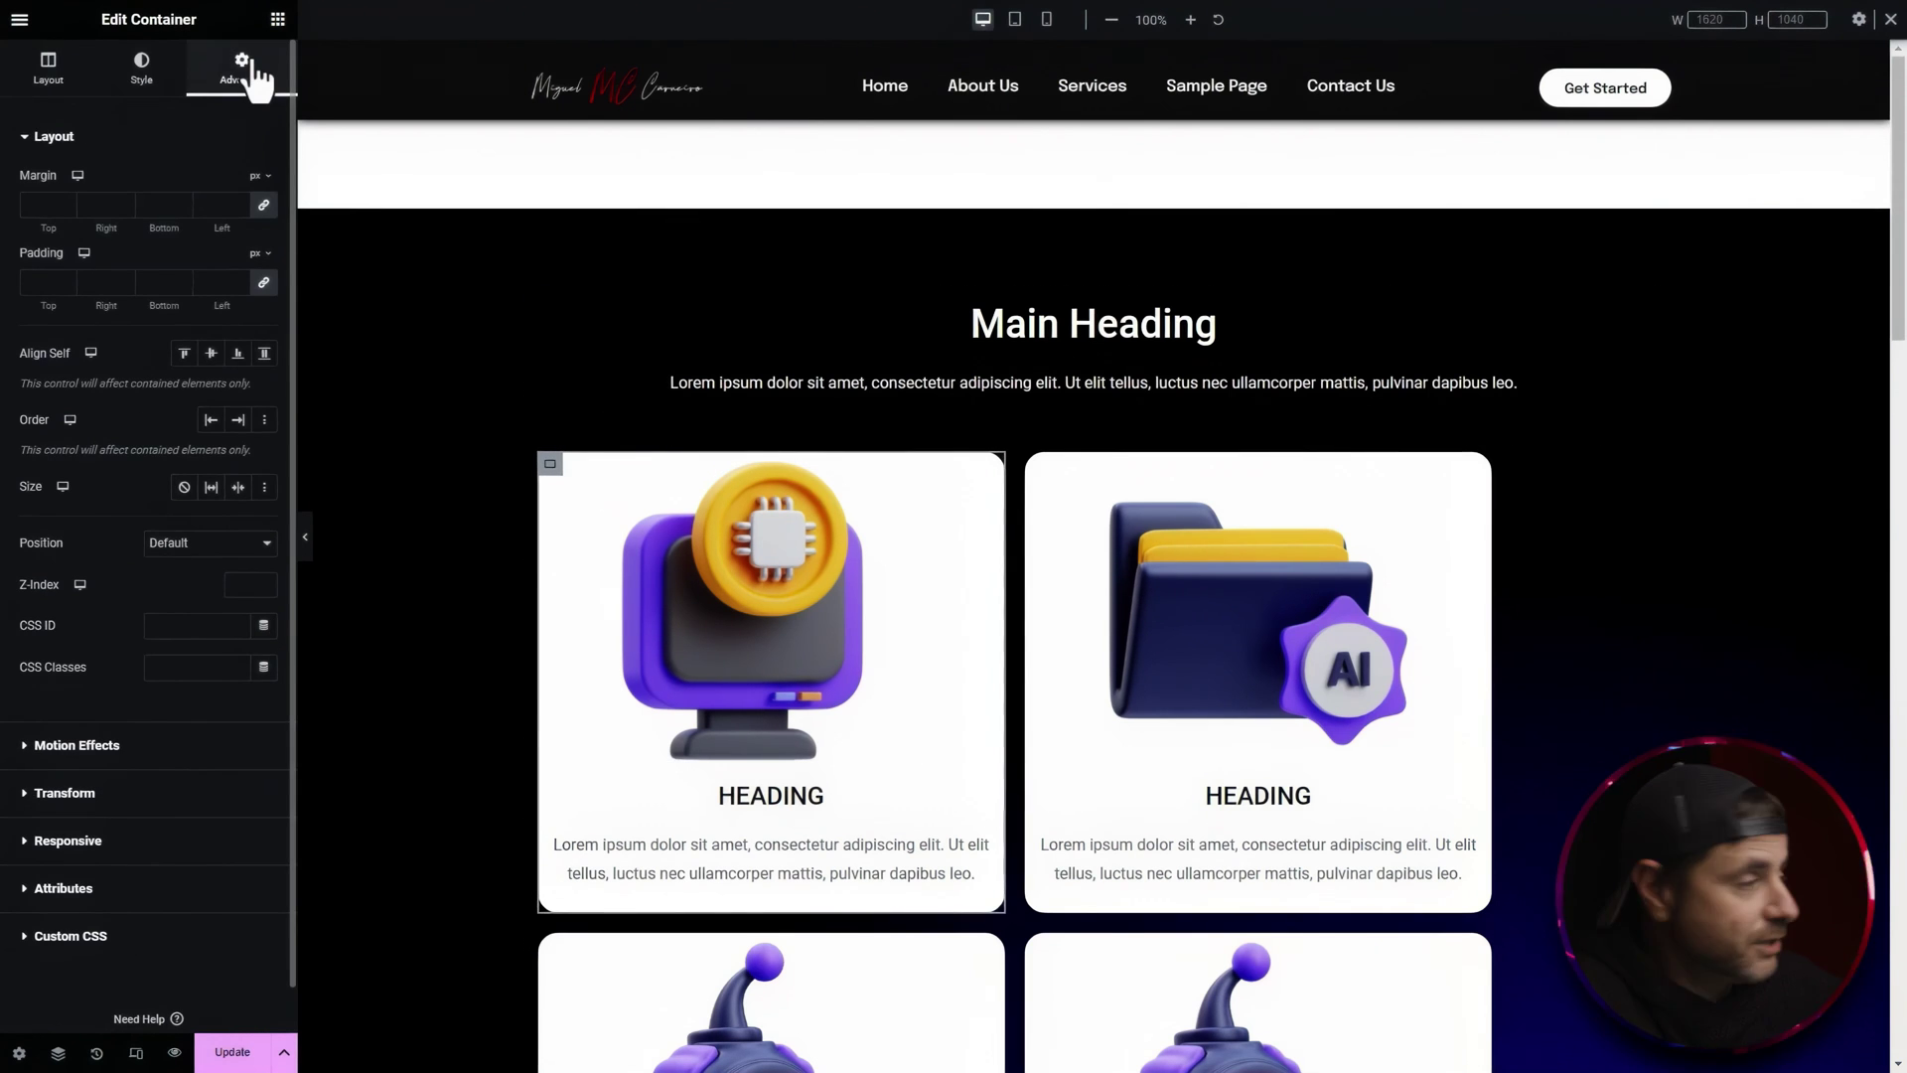
pyautogui.click(212, 487)
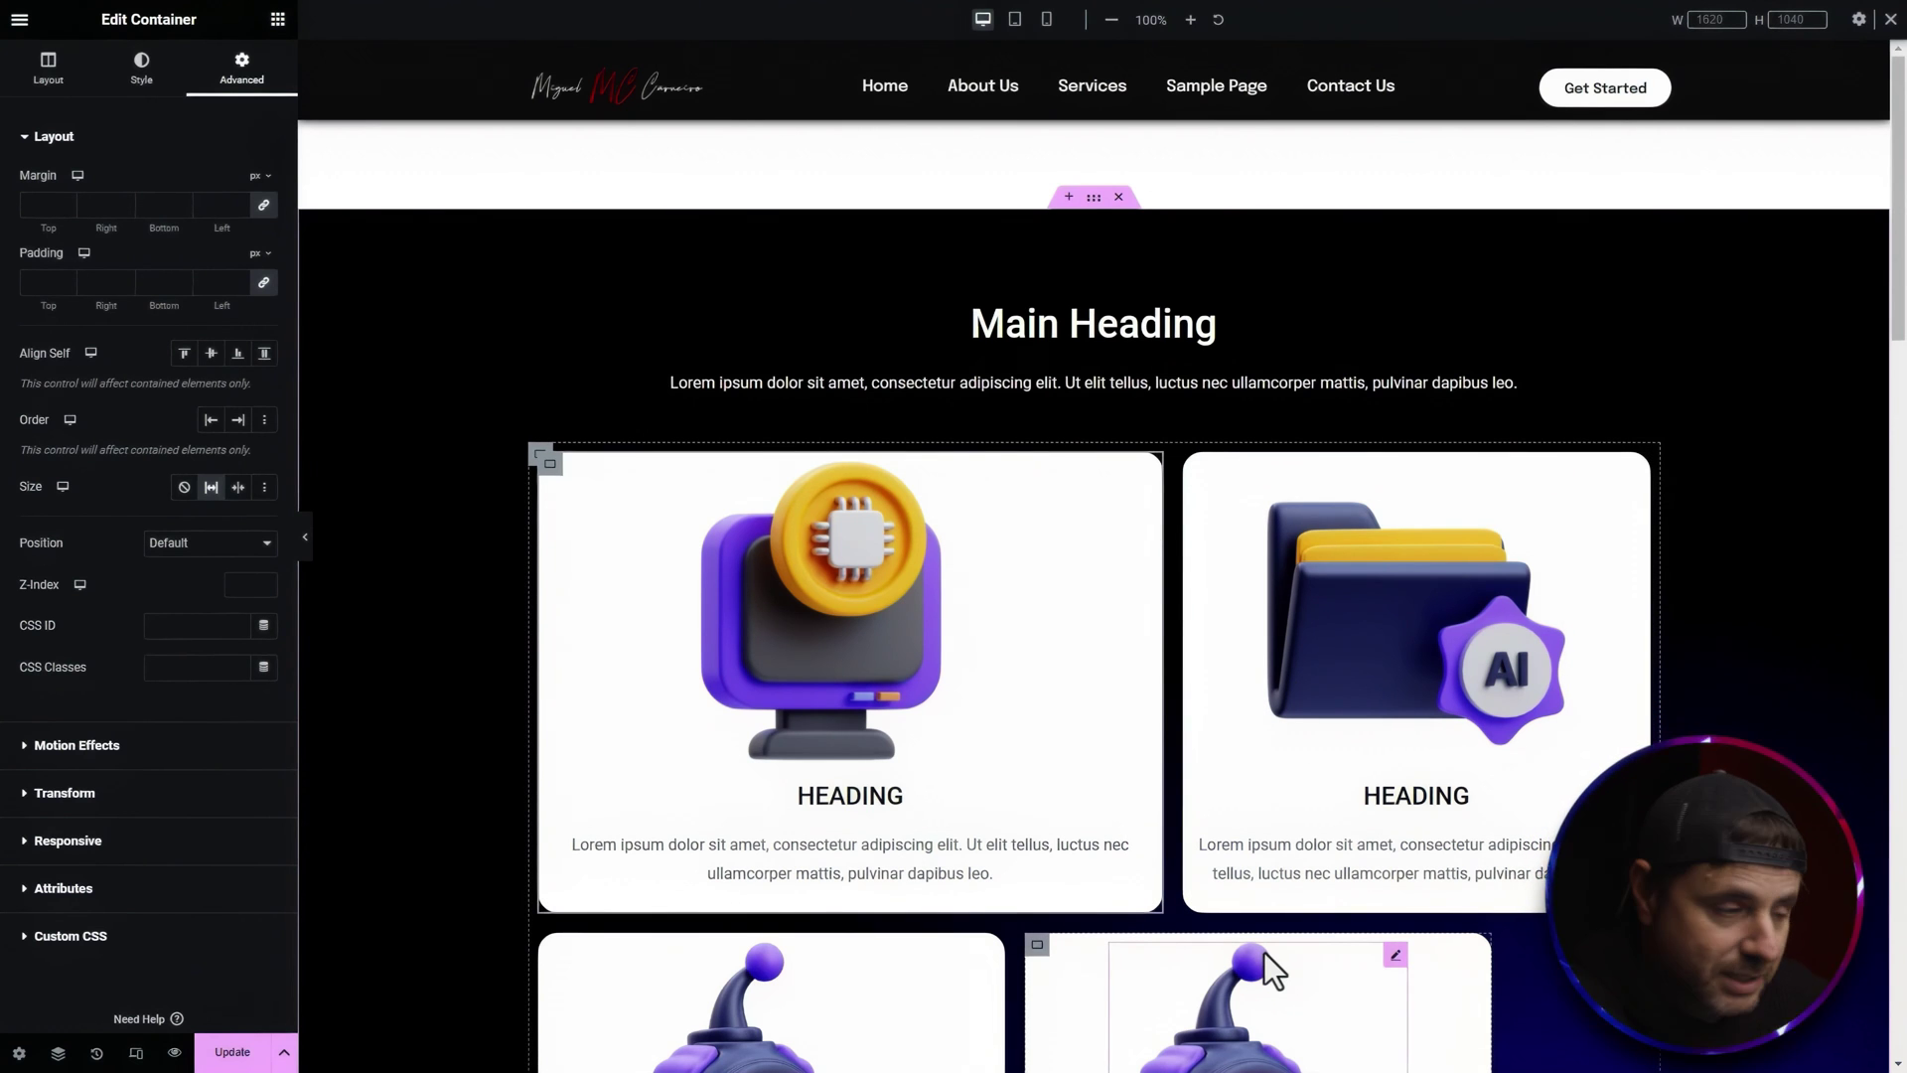
# Copy the first card with its Grow sizing and paste that style onto all the other cards
pyautogui.rightClick(550, 464)
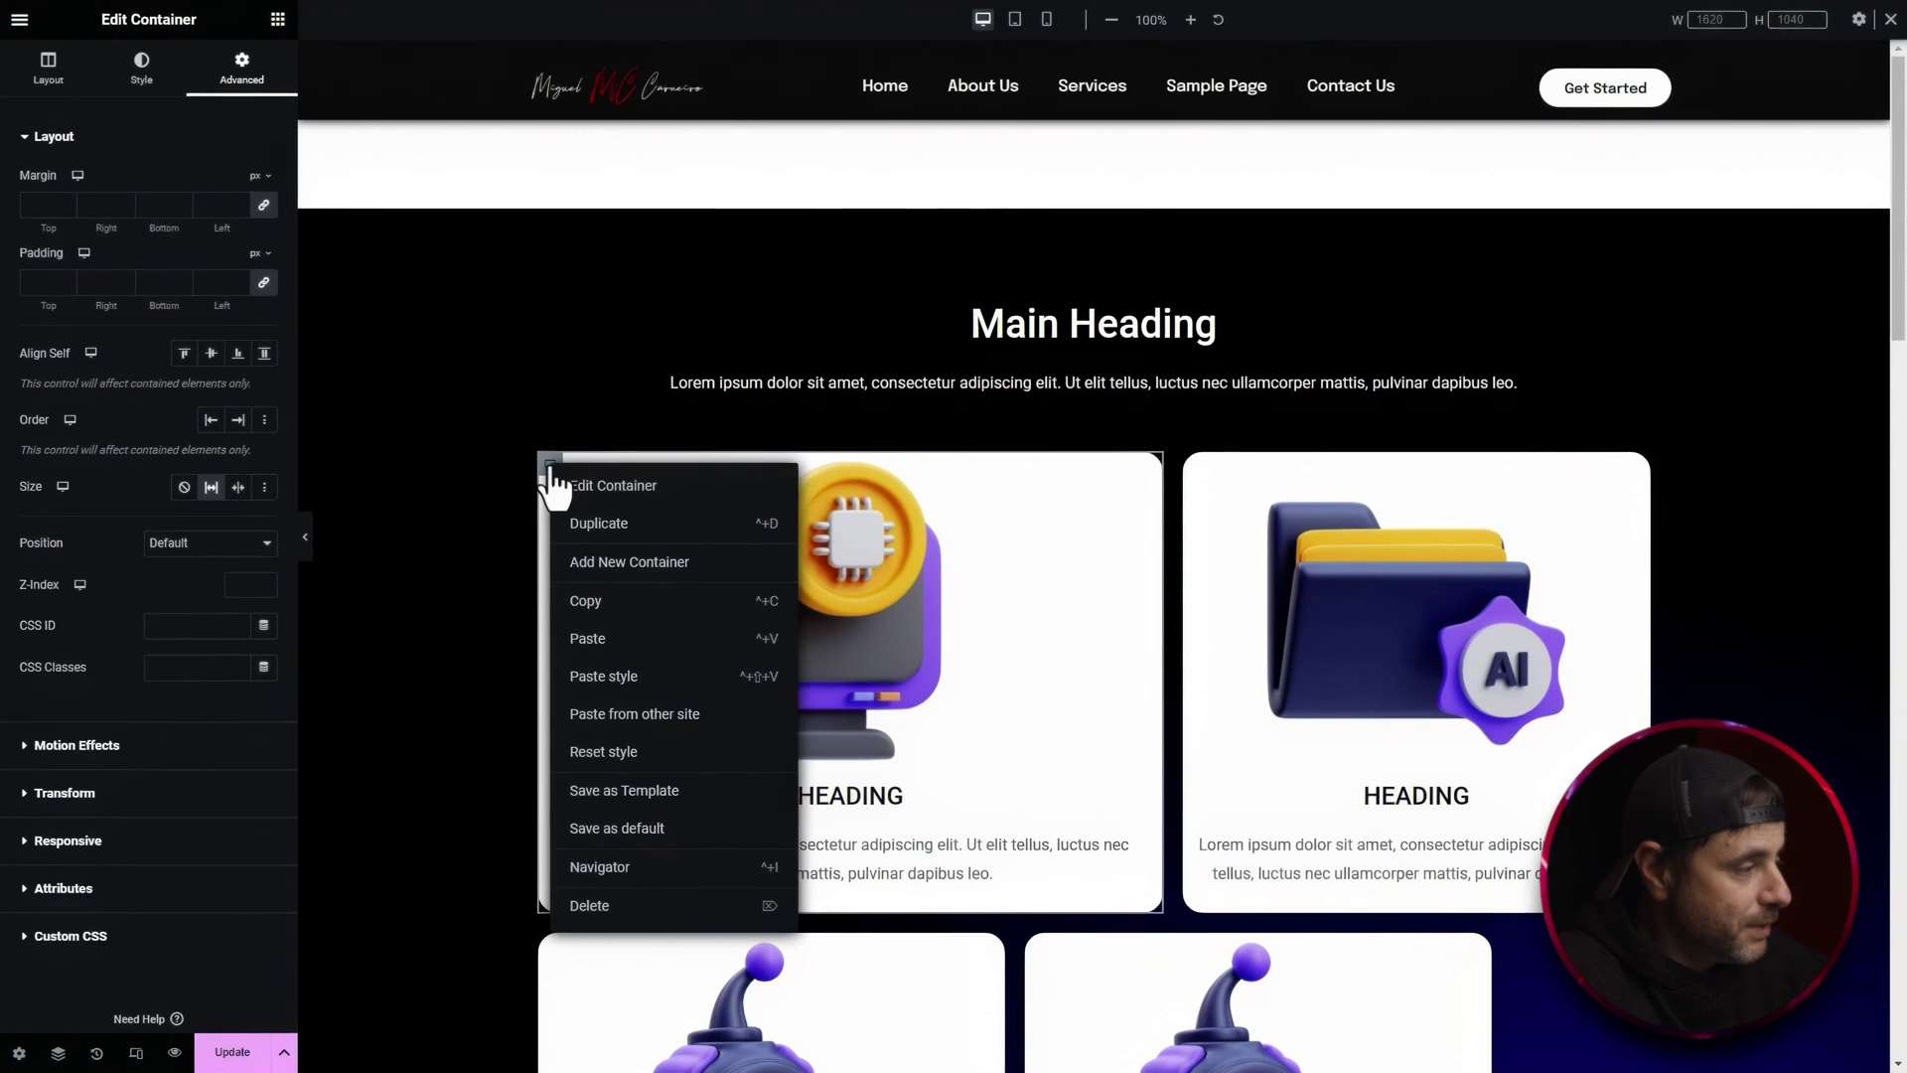
pyautogui.click(1183, 493)
pyautogui.rightClick(1187, 469)
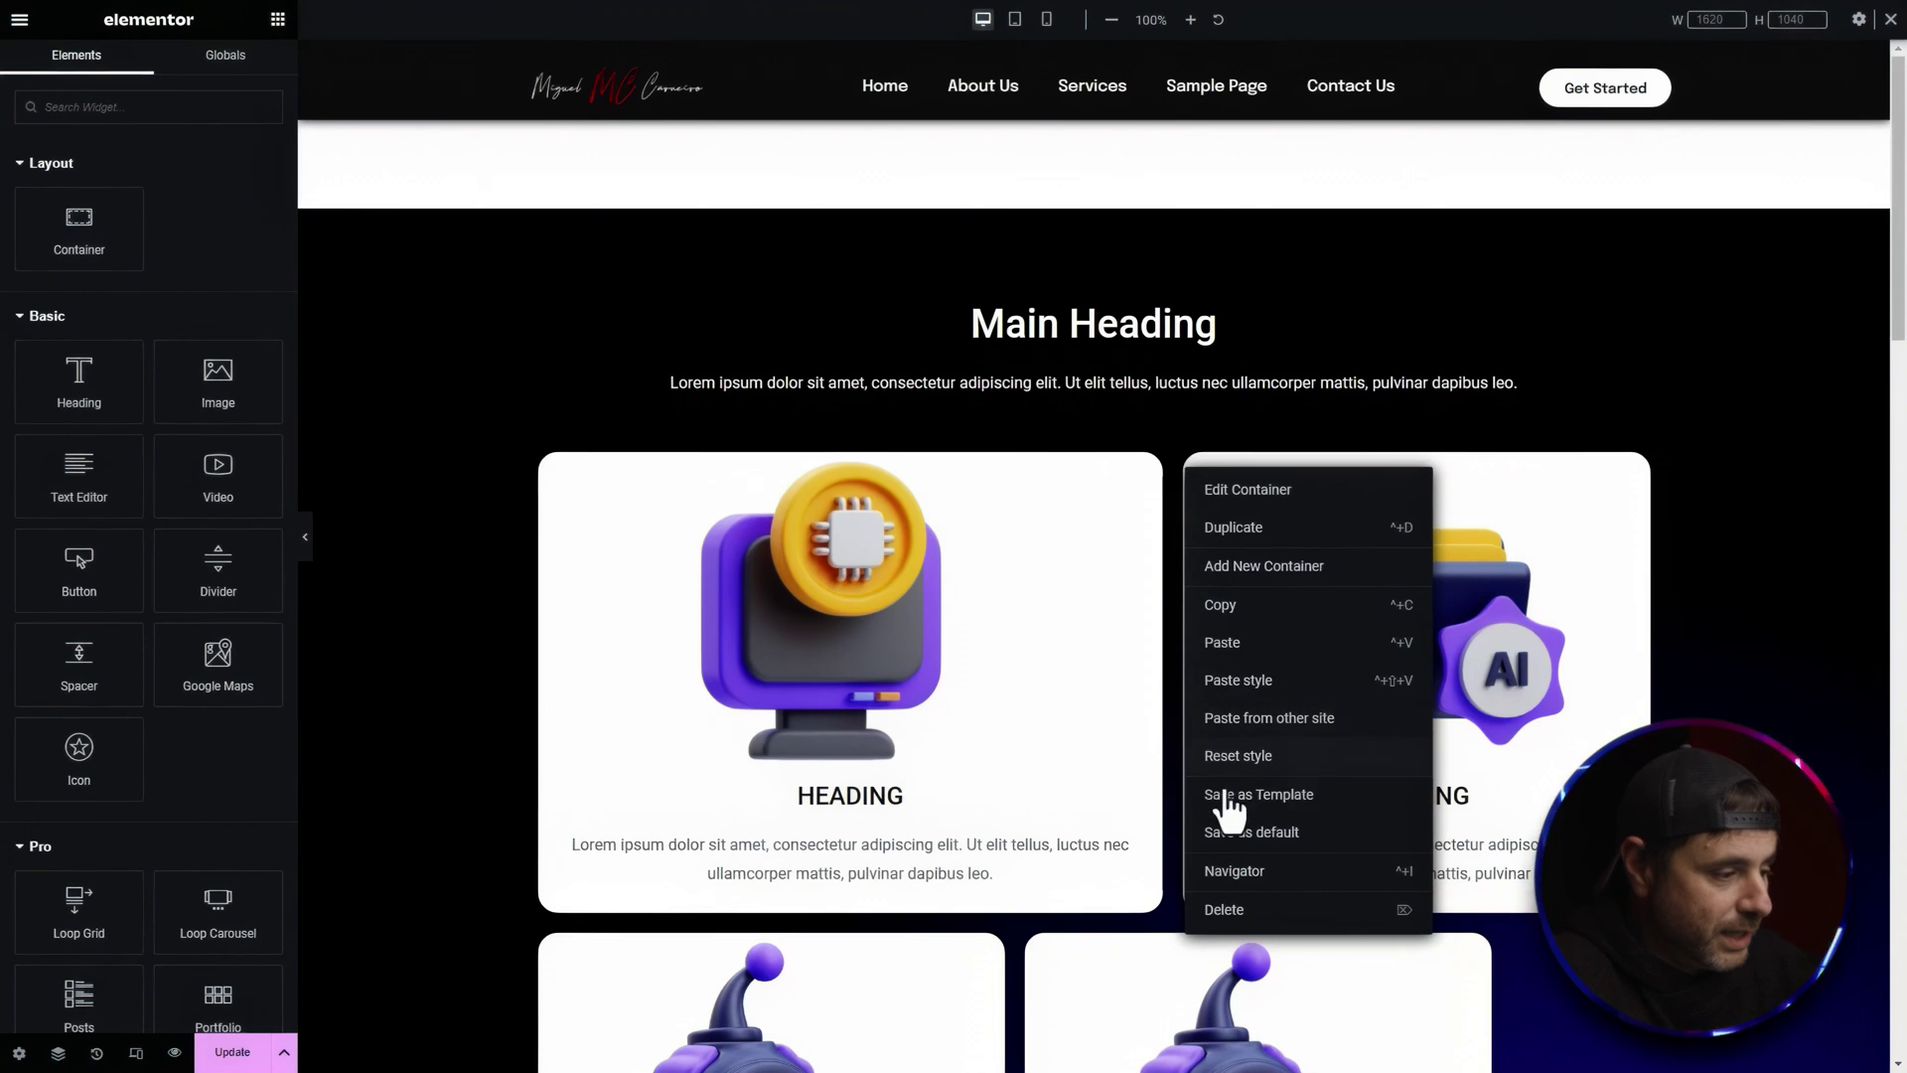
pyautogui.scroll(-4, 1229, 707)
pyautogui.rightClick(559, 549)
pyautogui.click(621, 717)
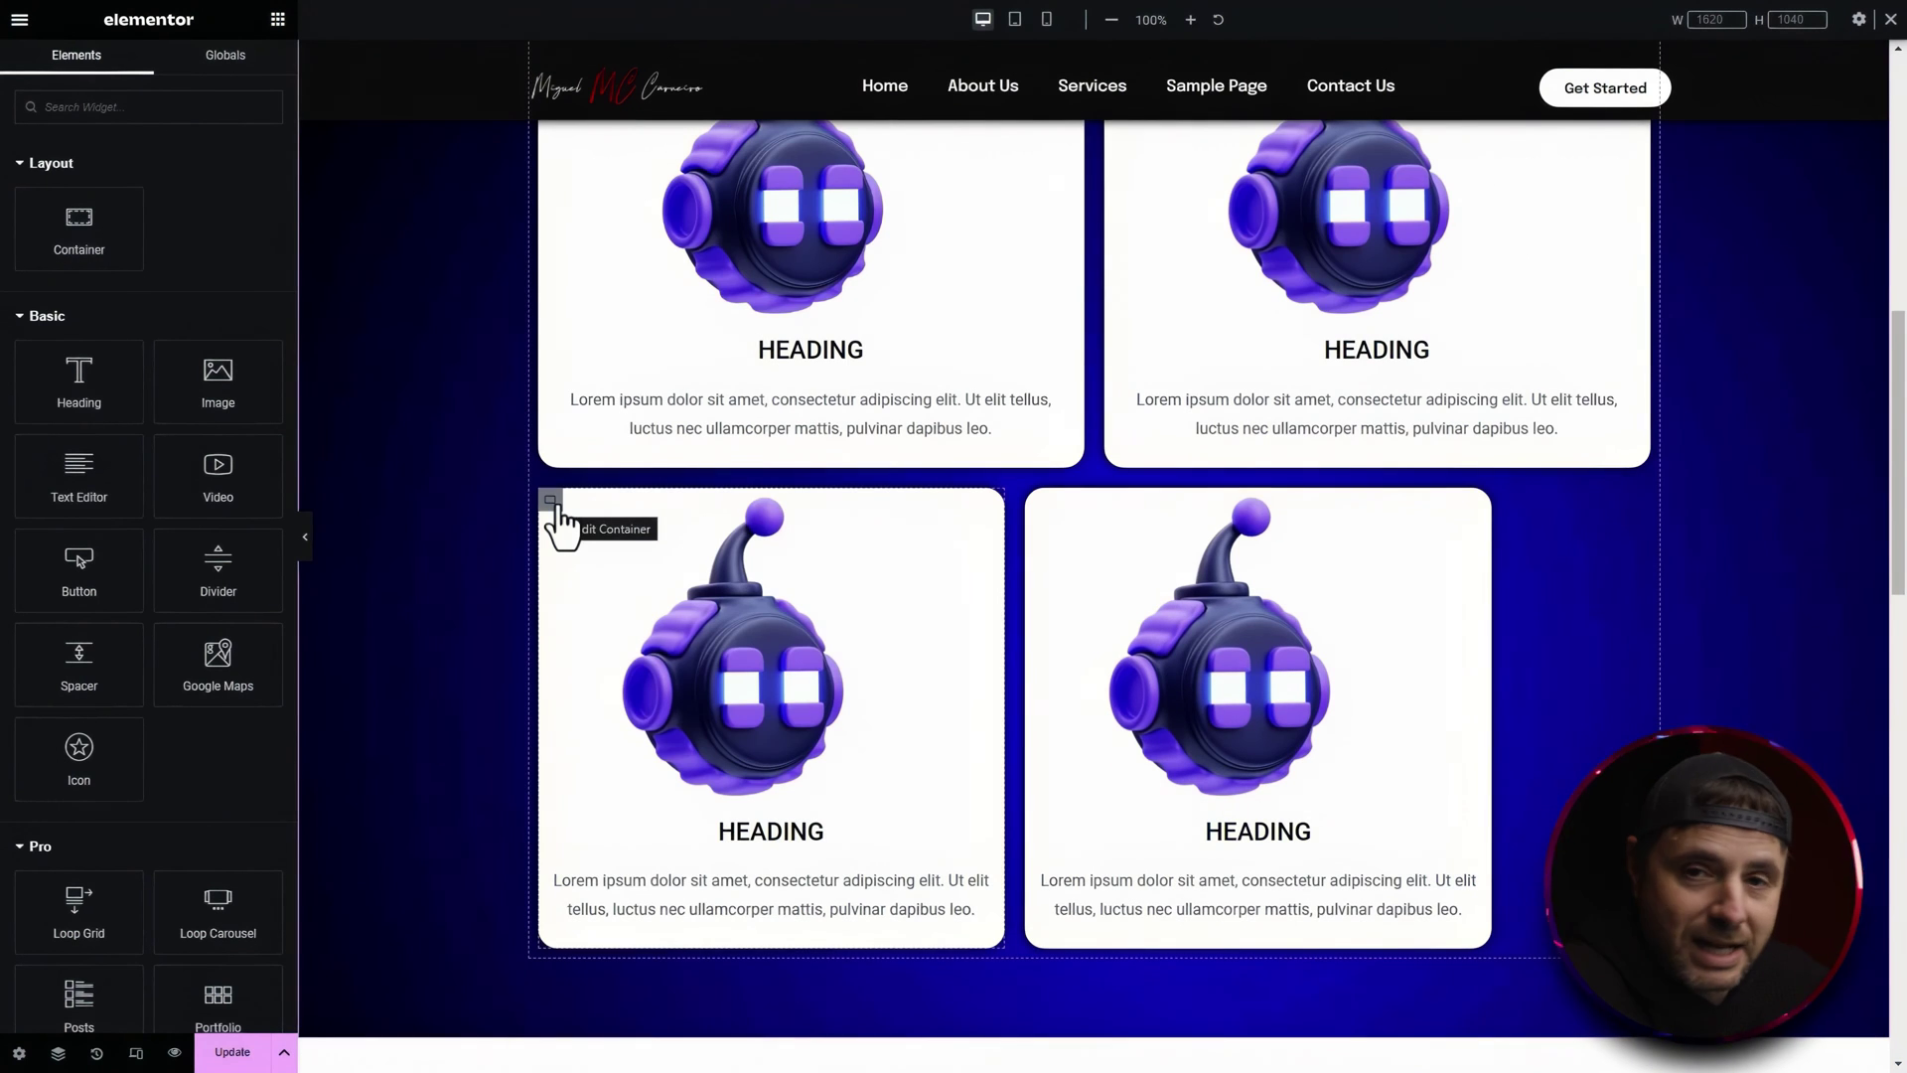
pyautogui.rightClick(552, 500)
pyautogui.click(567, 557)
pyautogui.scroll(5, 1114, 741)
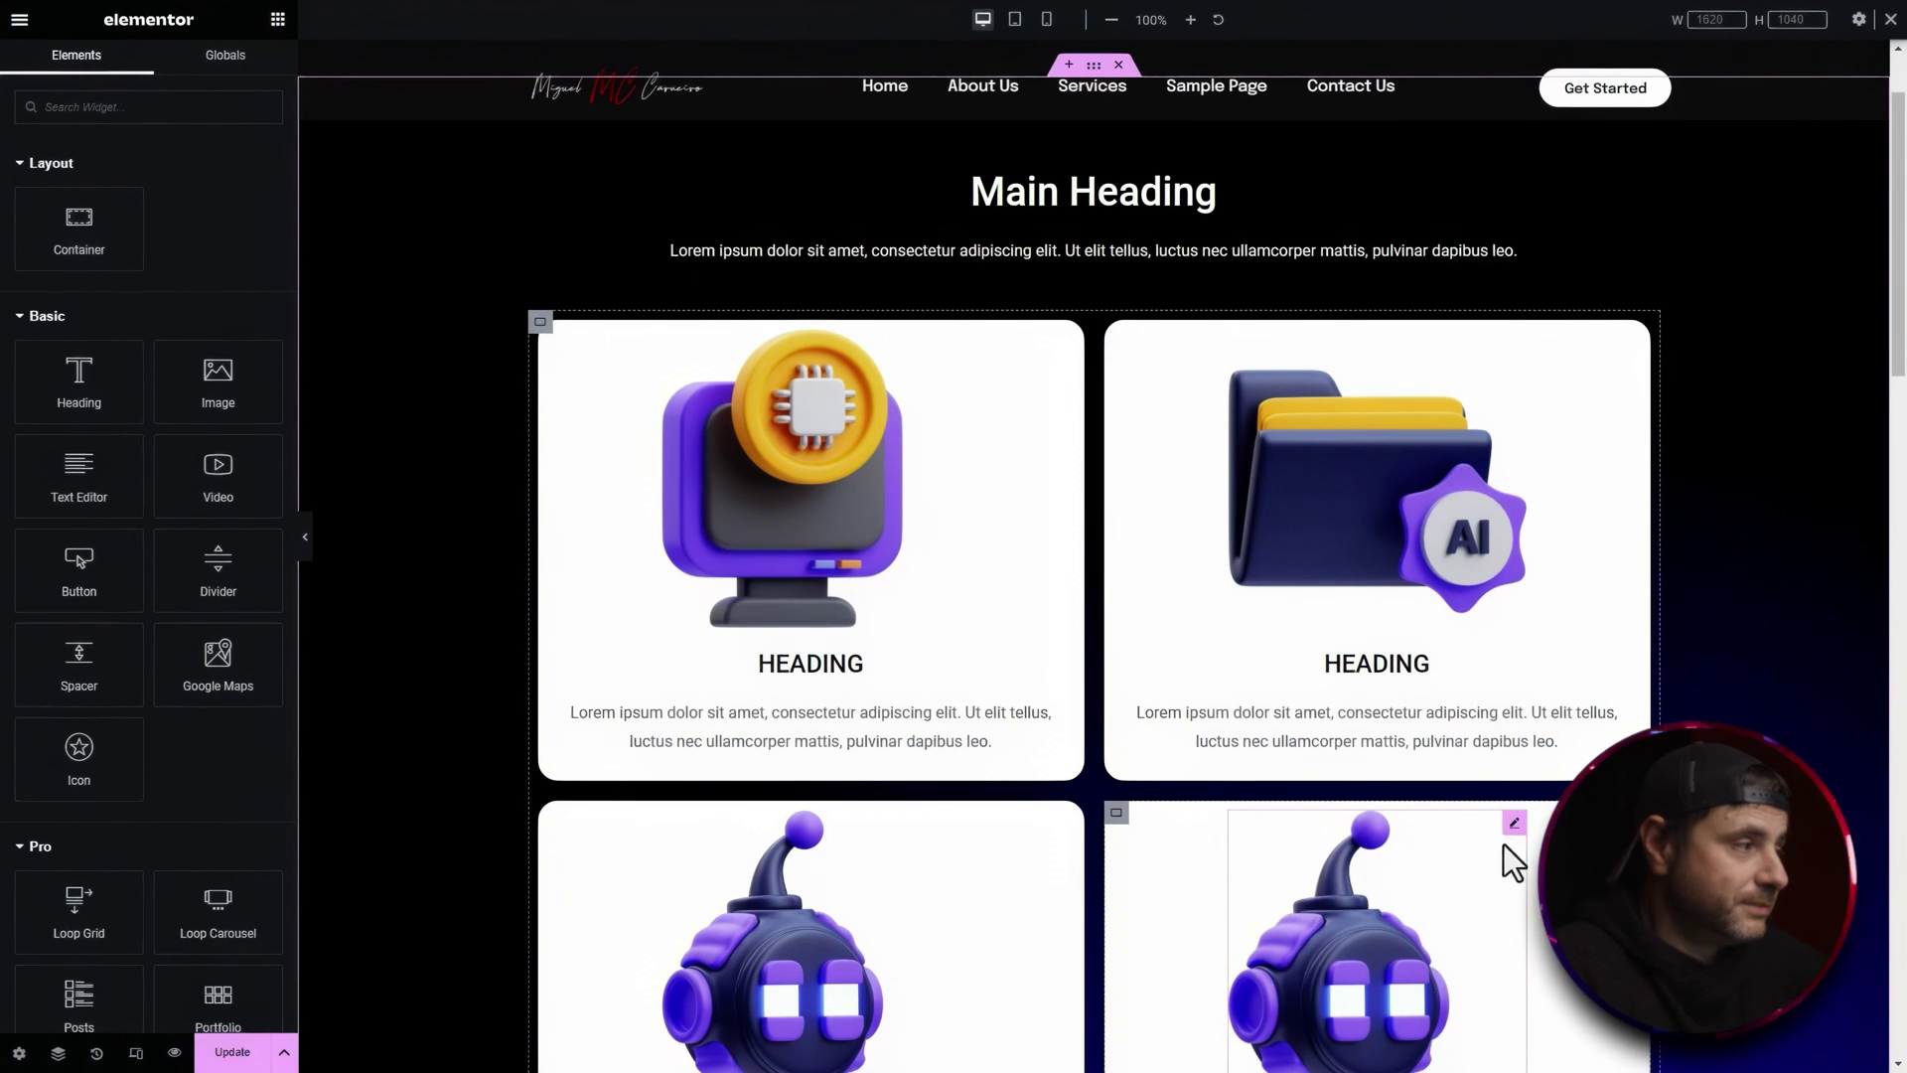
# Set the first card's width to 20% and paste its style onto the remaining cards
pyautogui.click(1165, 660)
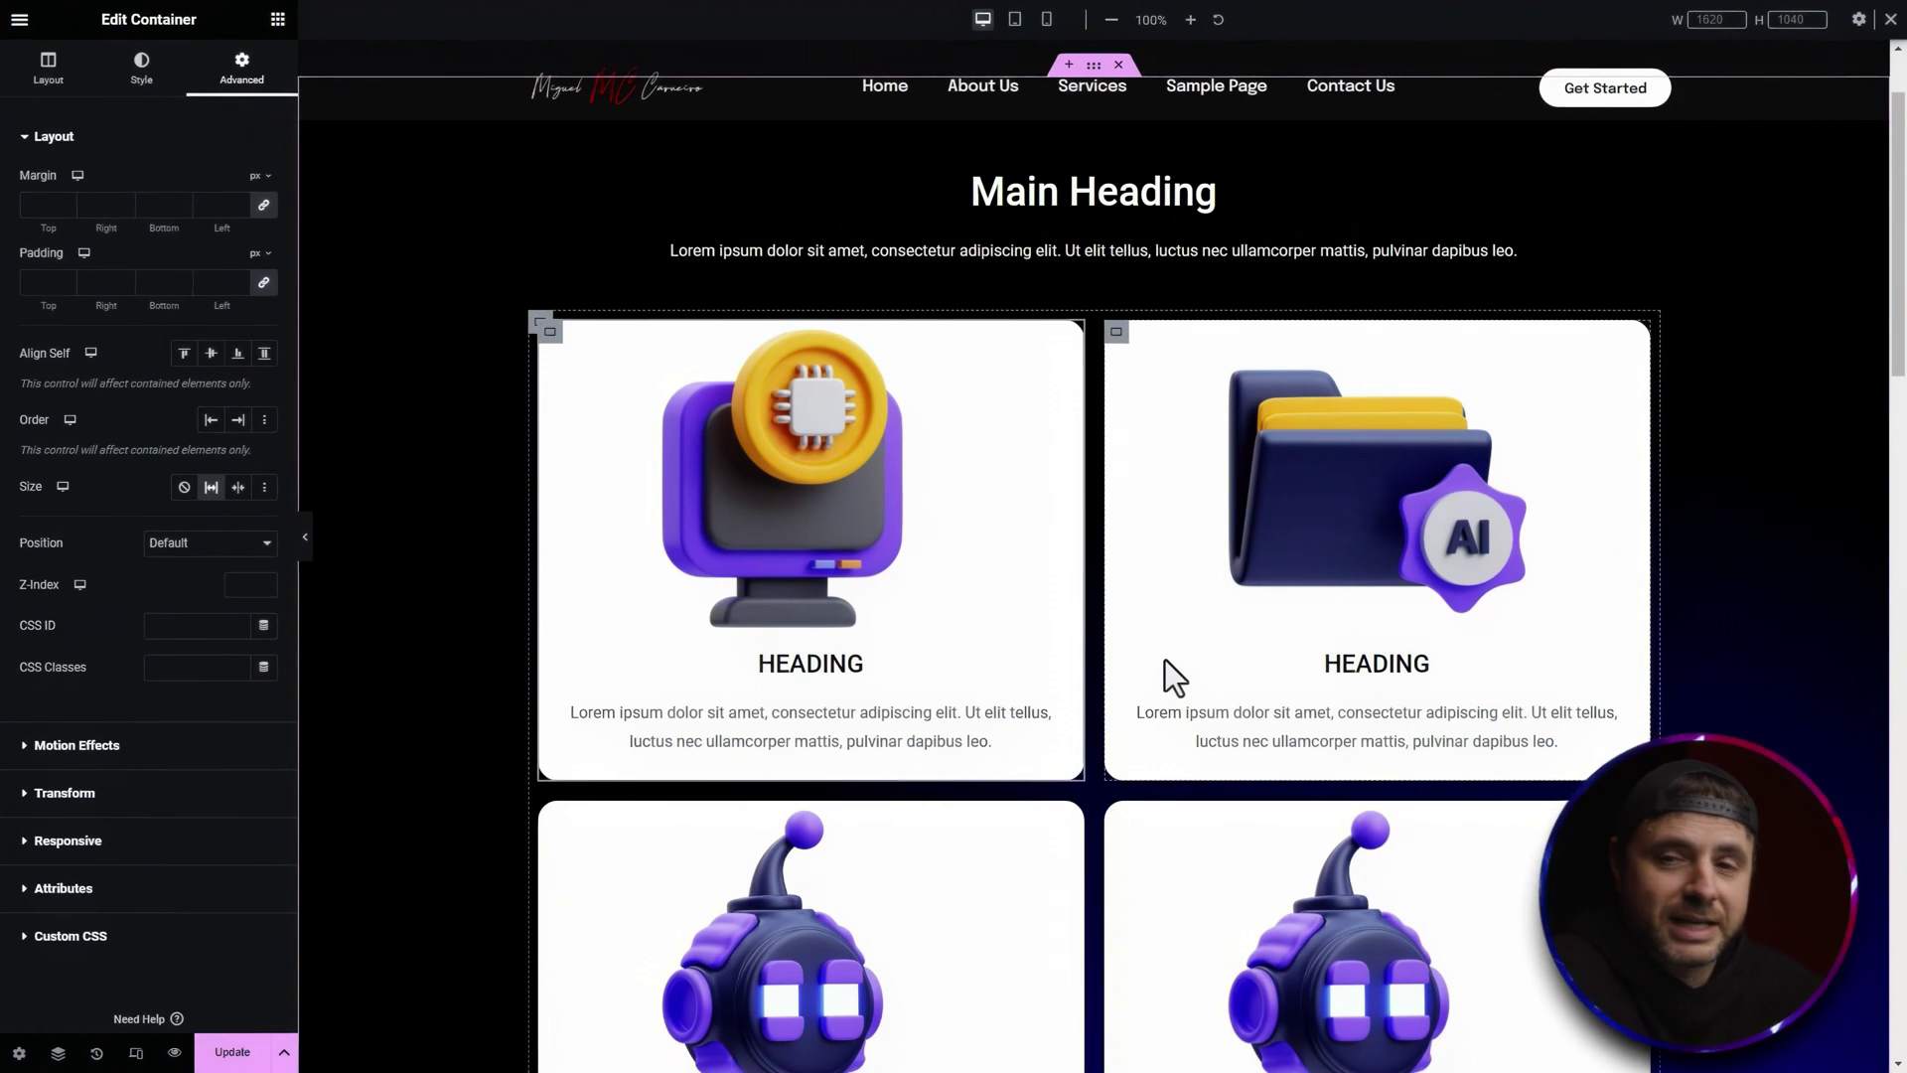
pyautogui.rightClick(551, 333)
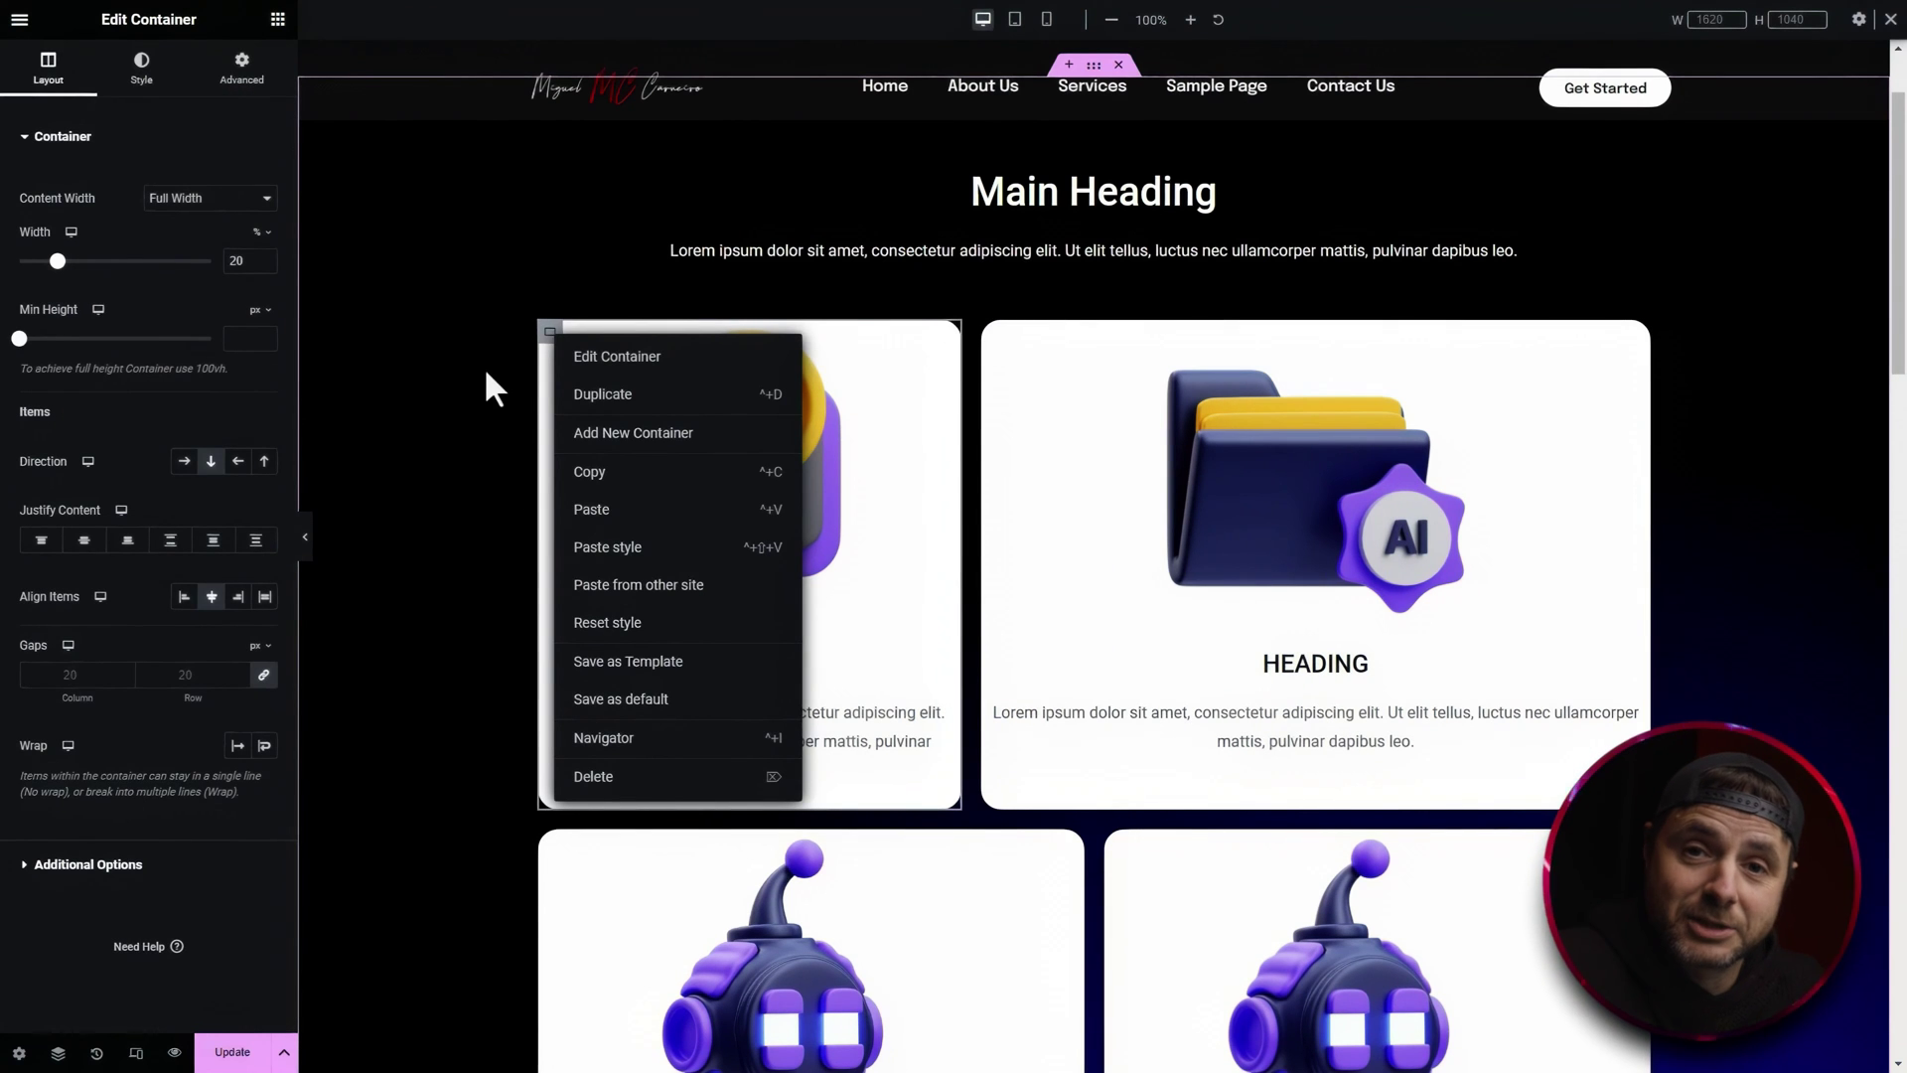
pyautogui.click(657, 437)
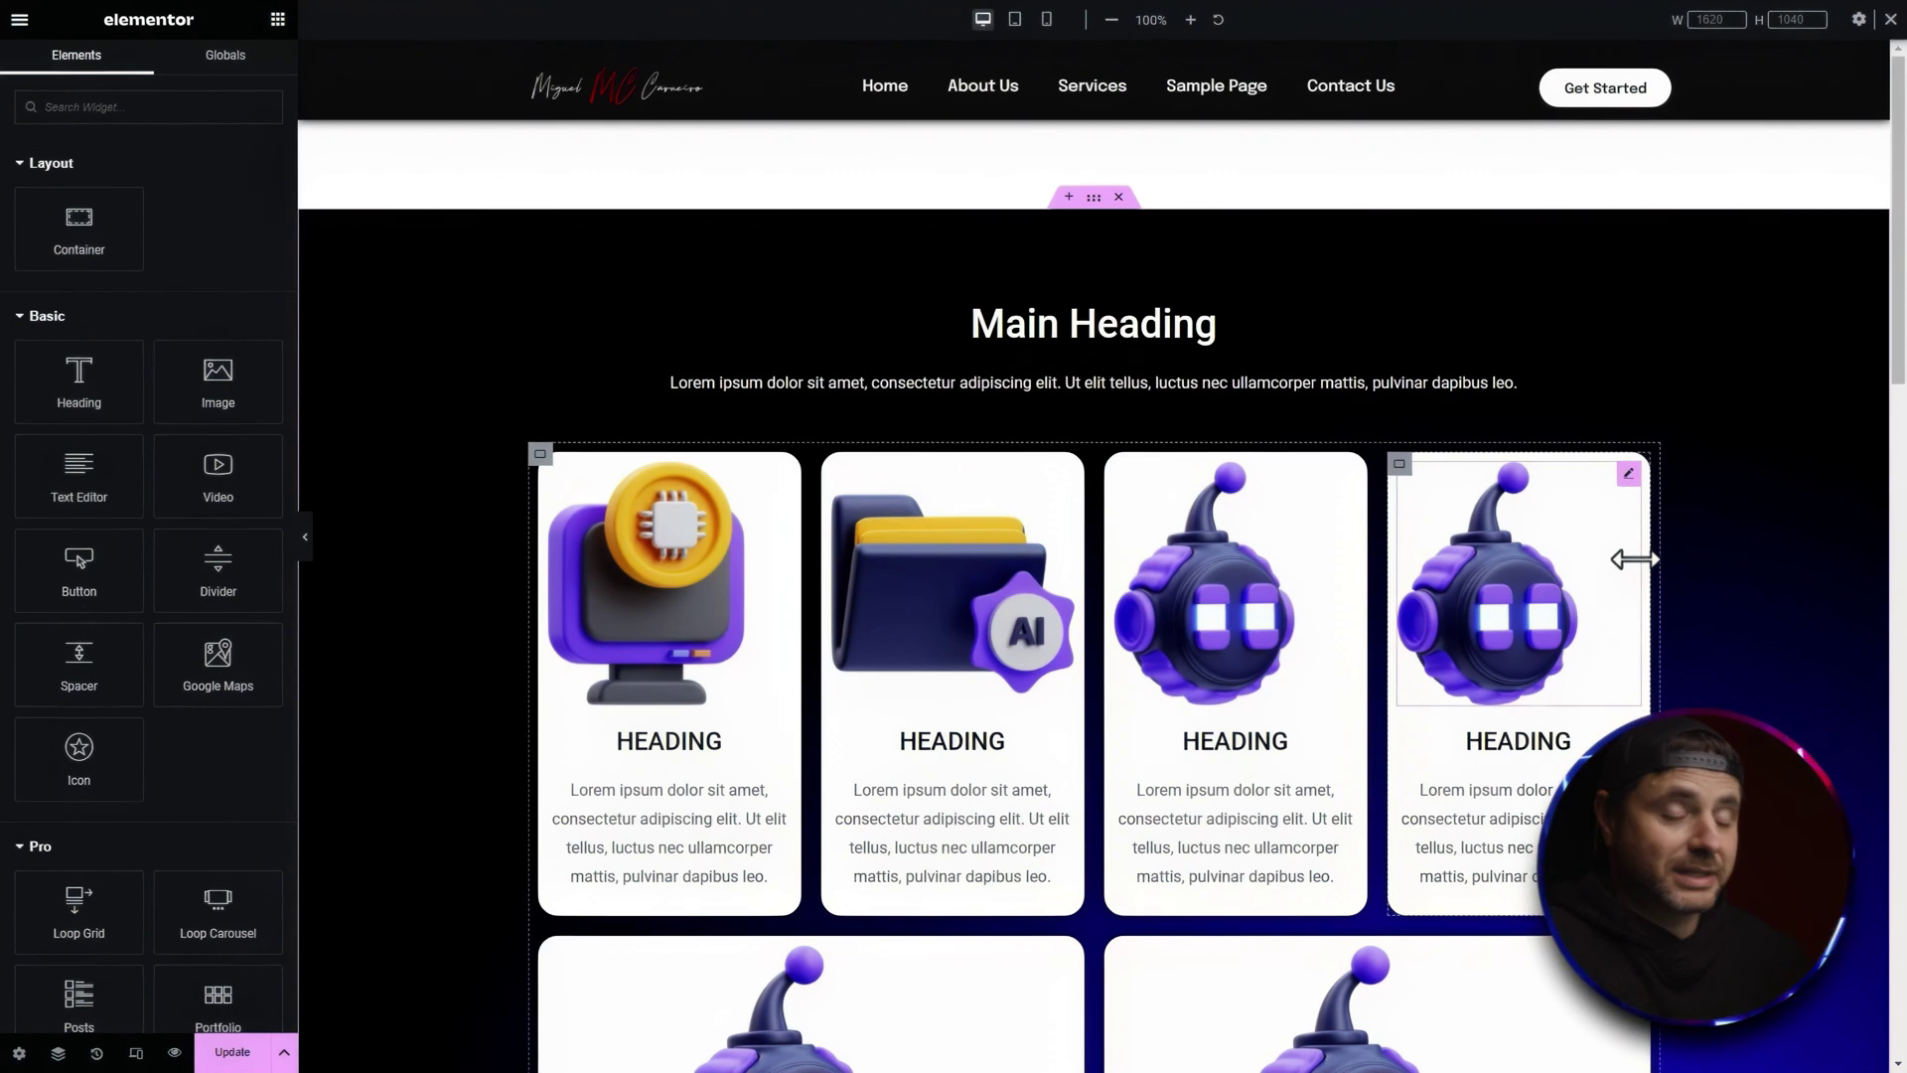
# Duplicate the last card in the second row of the wrapped container
pyautogui.scroll(-3, 1685, 600)
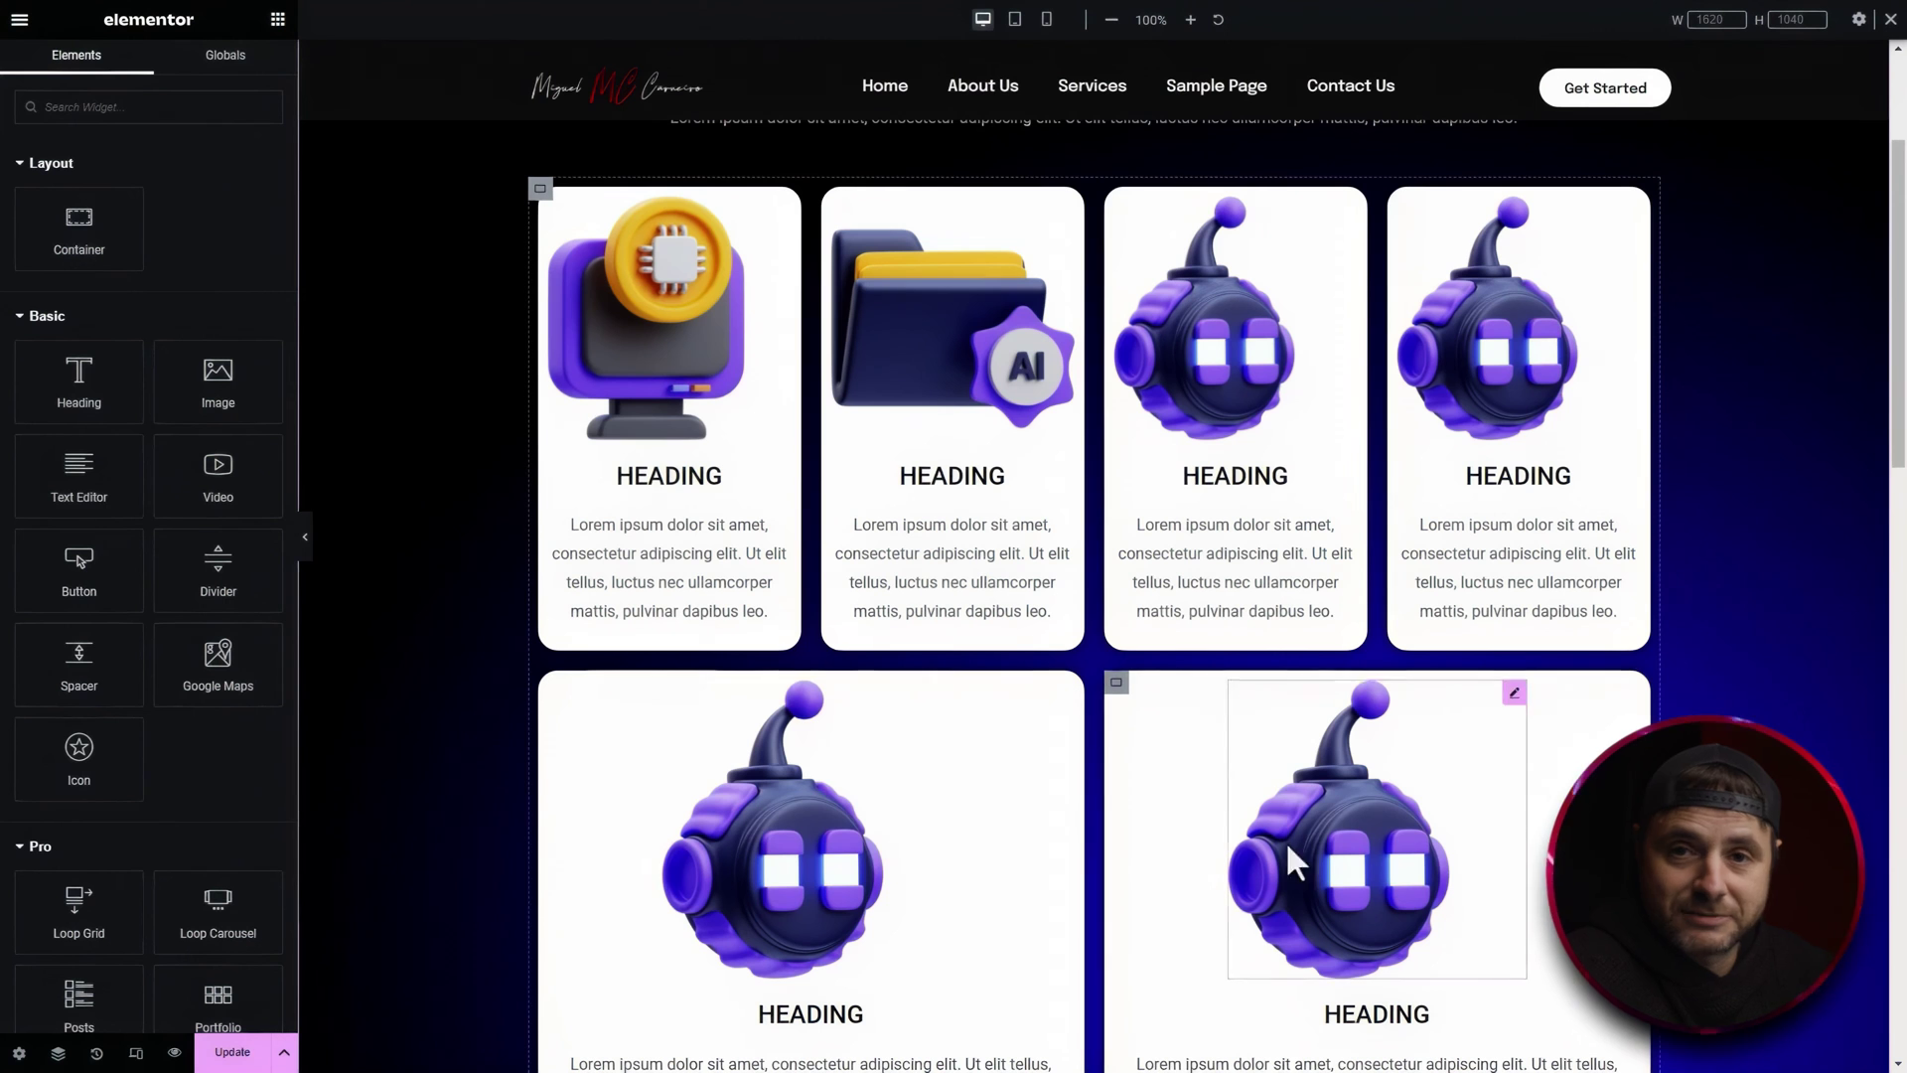
pyautogui.click(1116, 683)
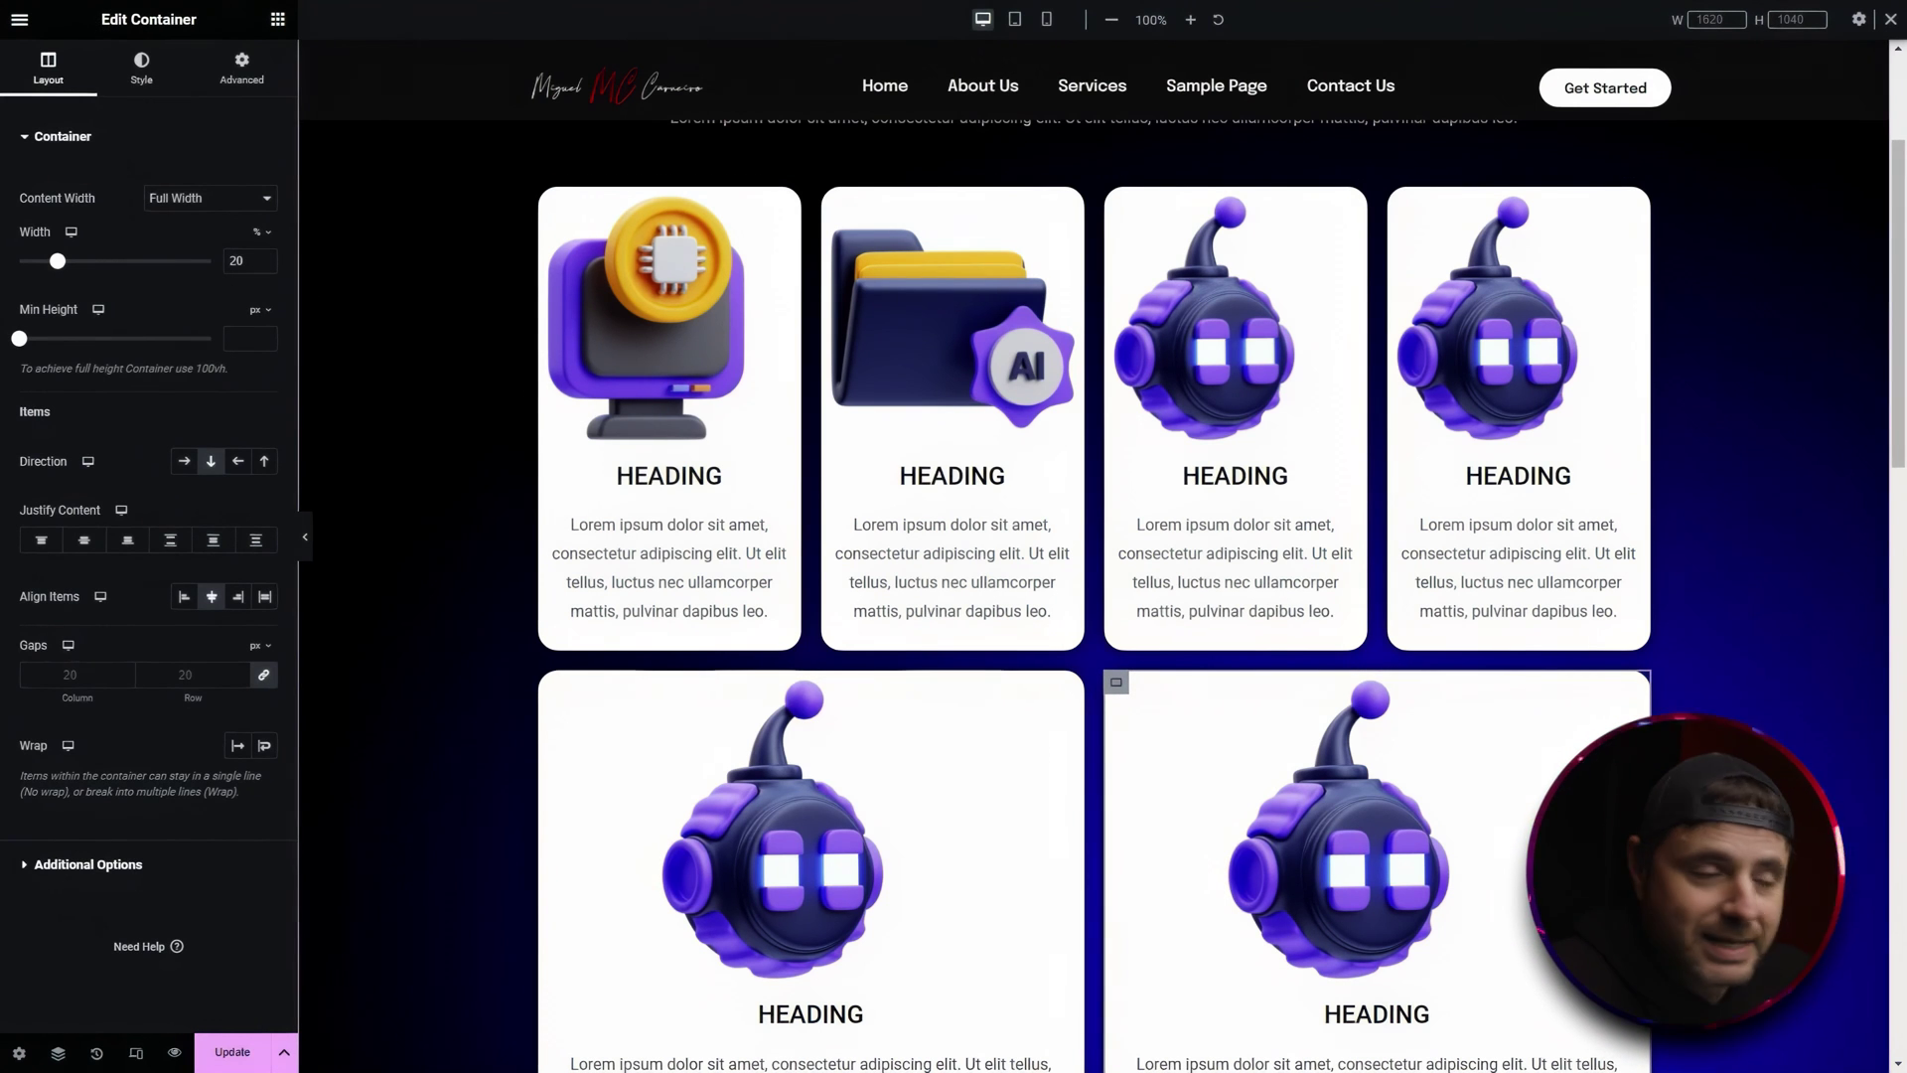
pyautogui.rightClick(1116, 682)
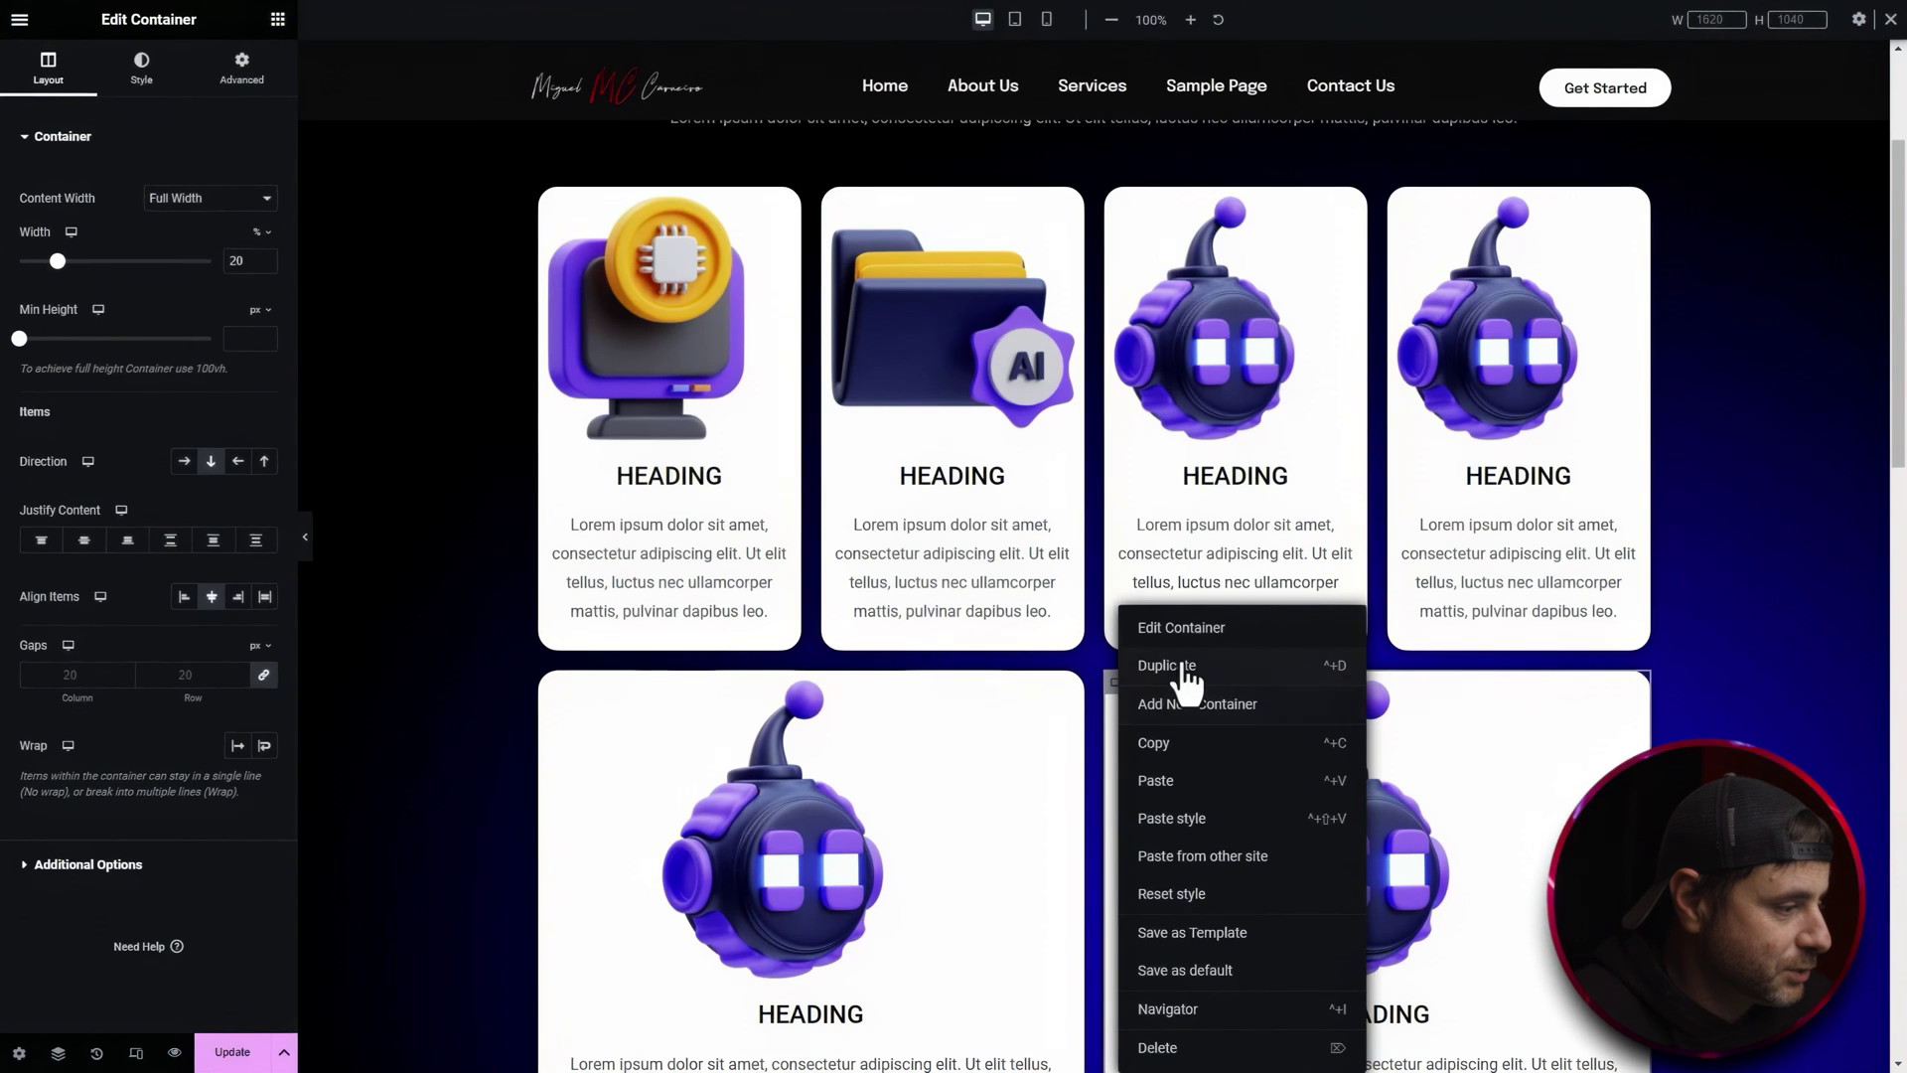
pyautogui.click(1185, 679)
pyautogui.scroll(-2, 1778, 515)
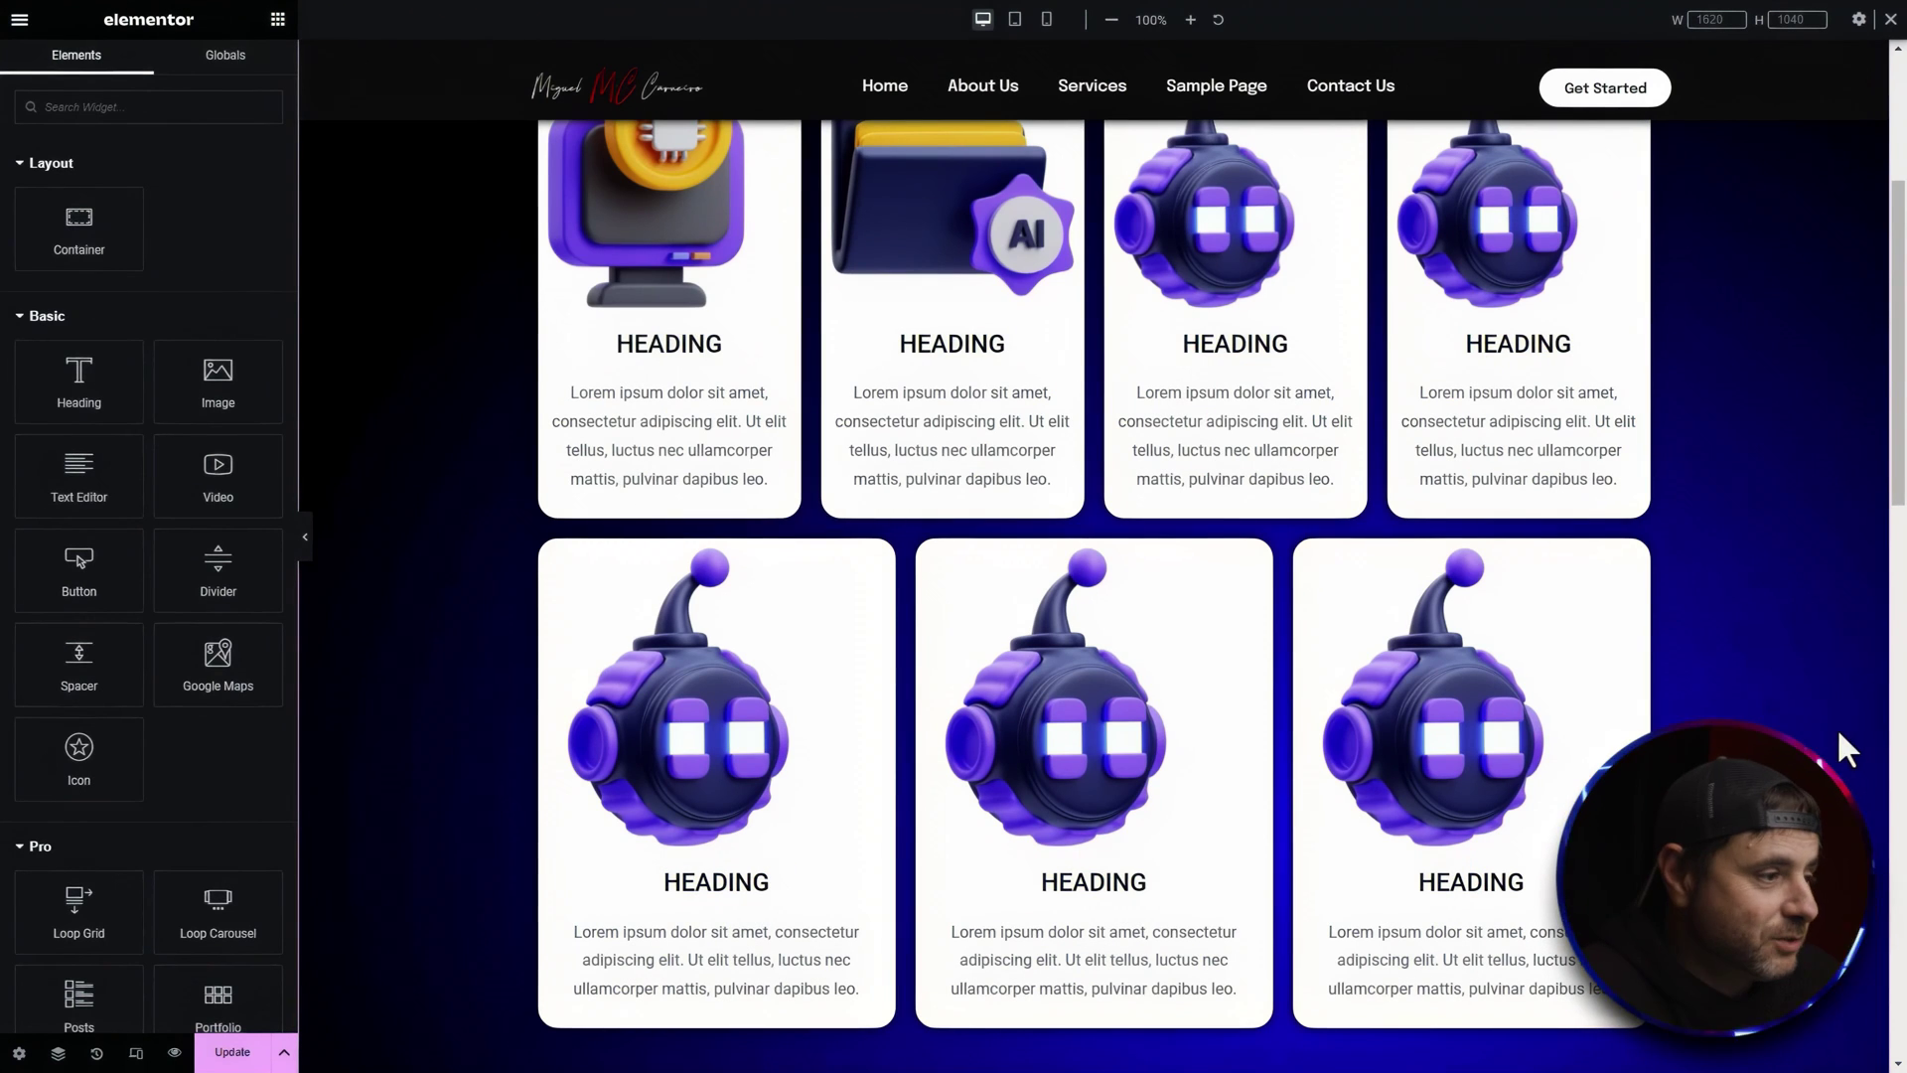
pyautogui.scroll(1, 1840, 679)
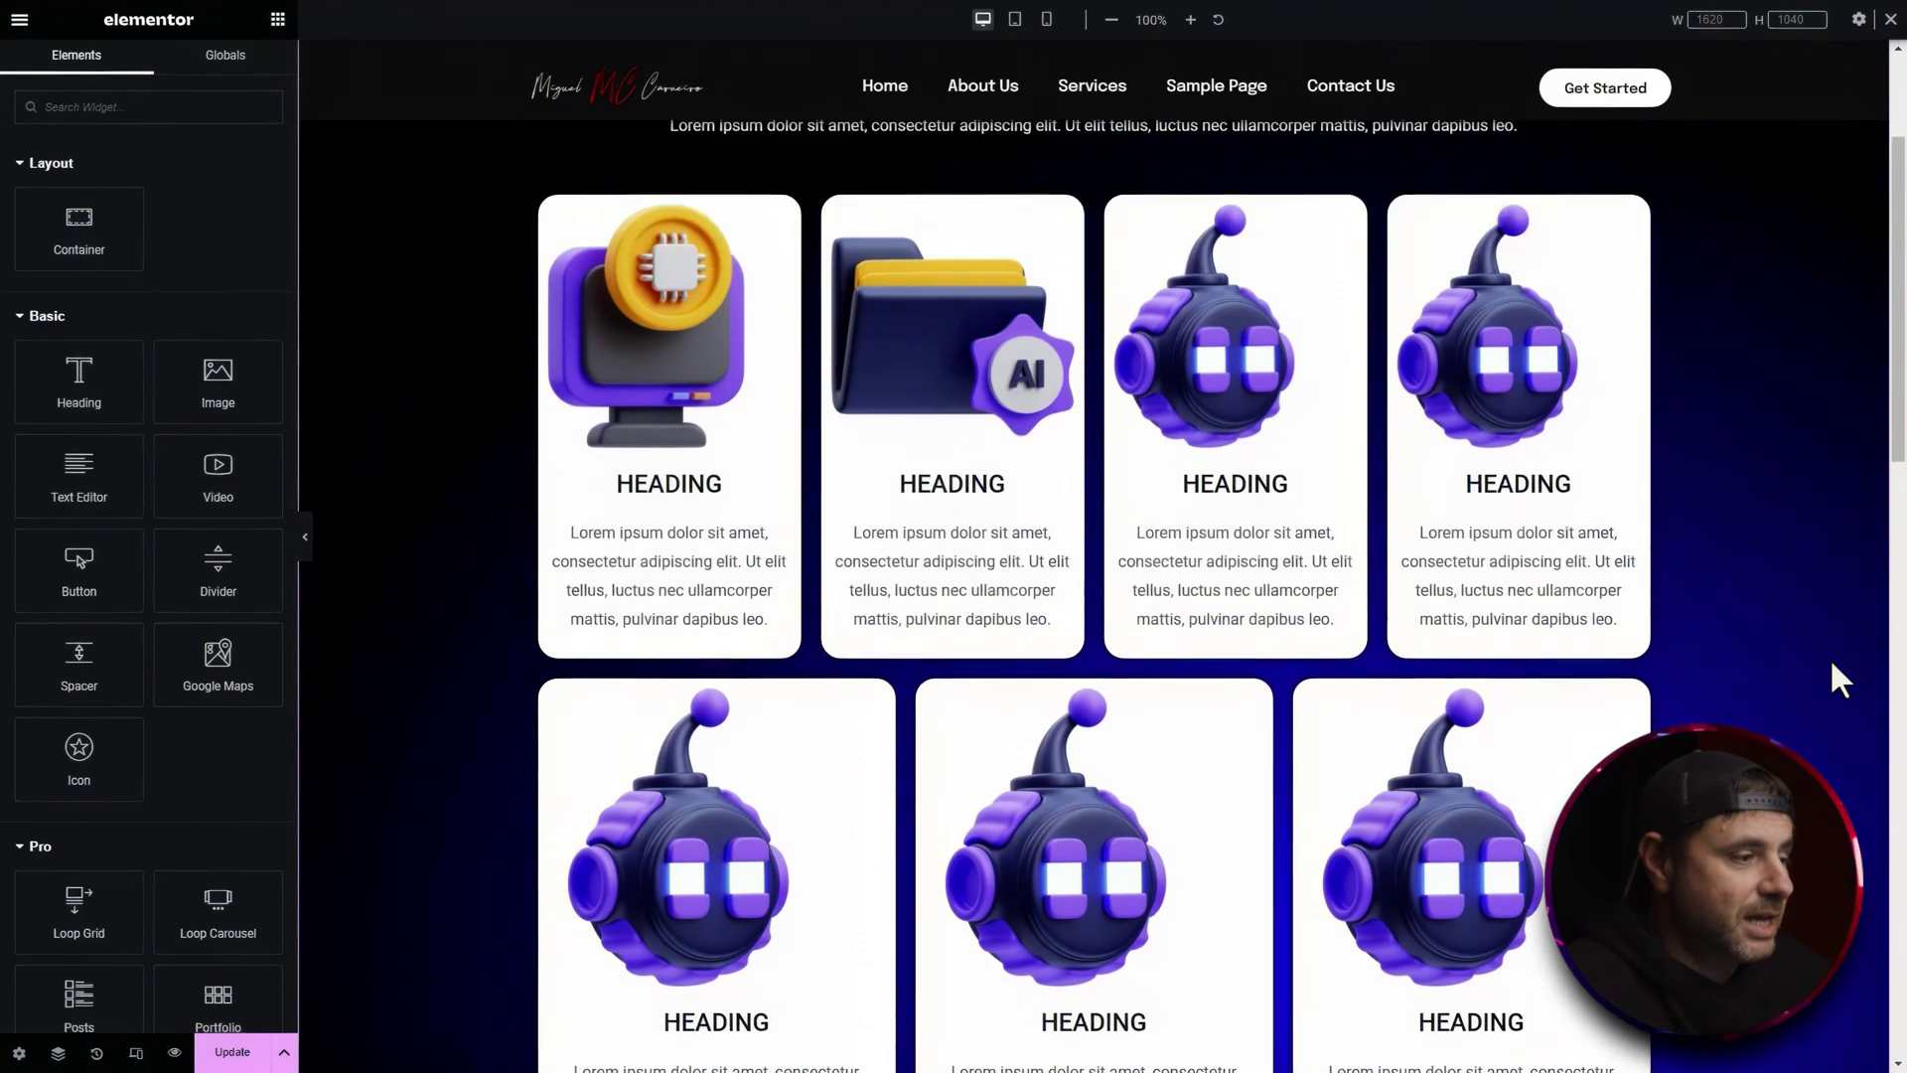
pyautogui.scroll(-1, 1809, 677)
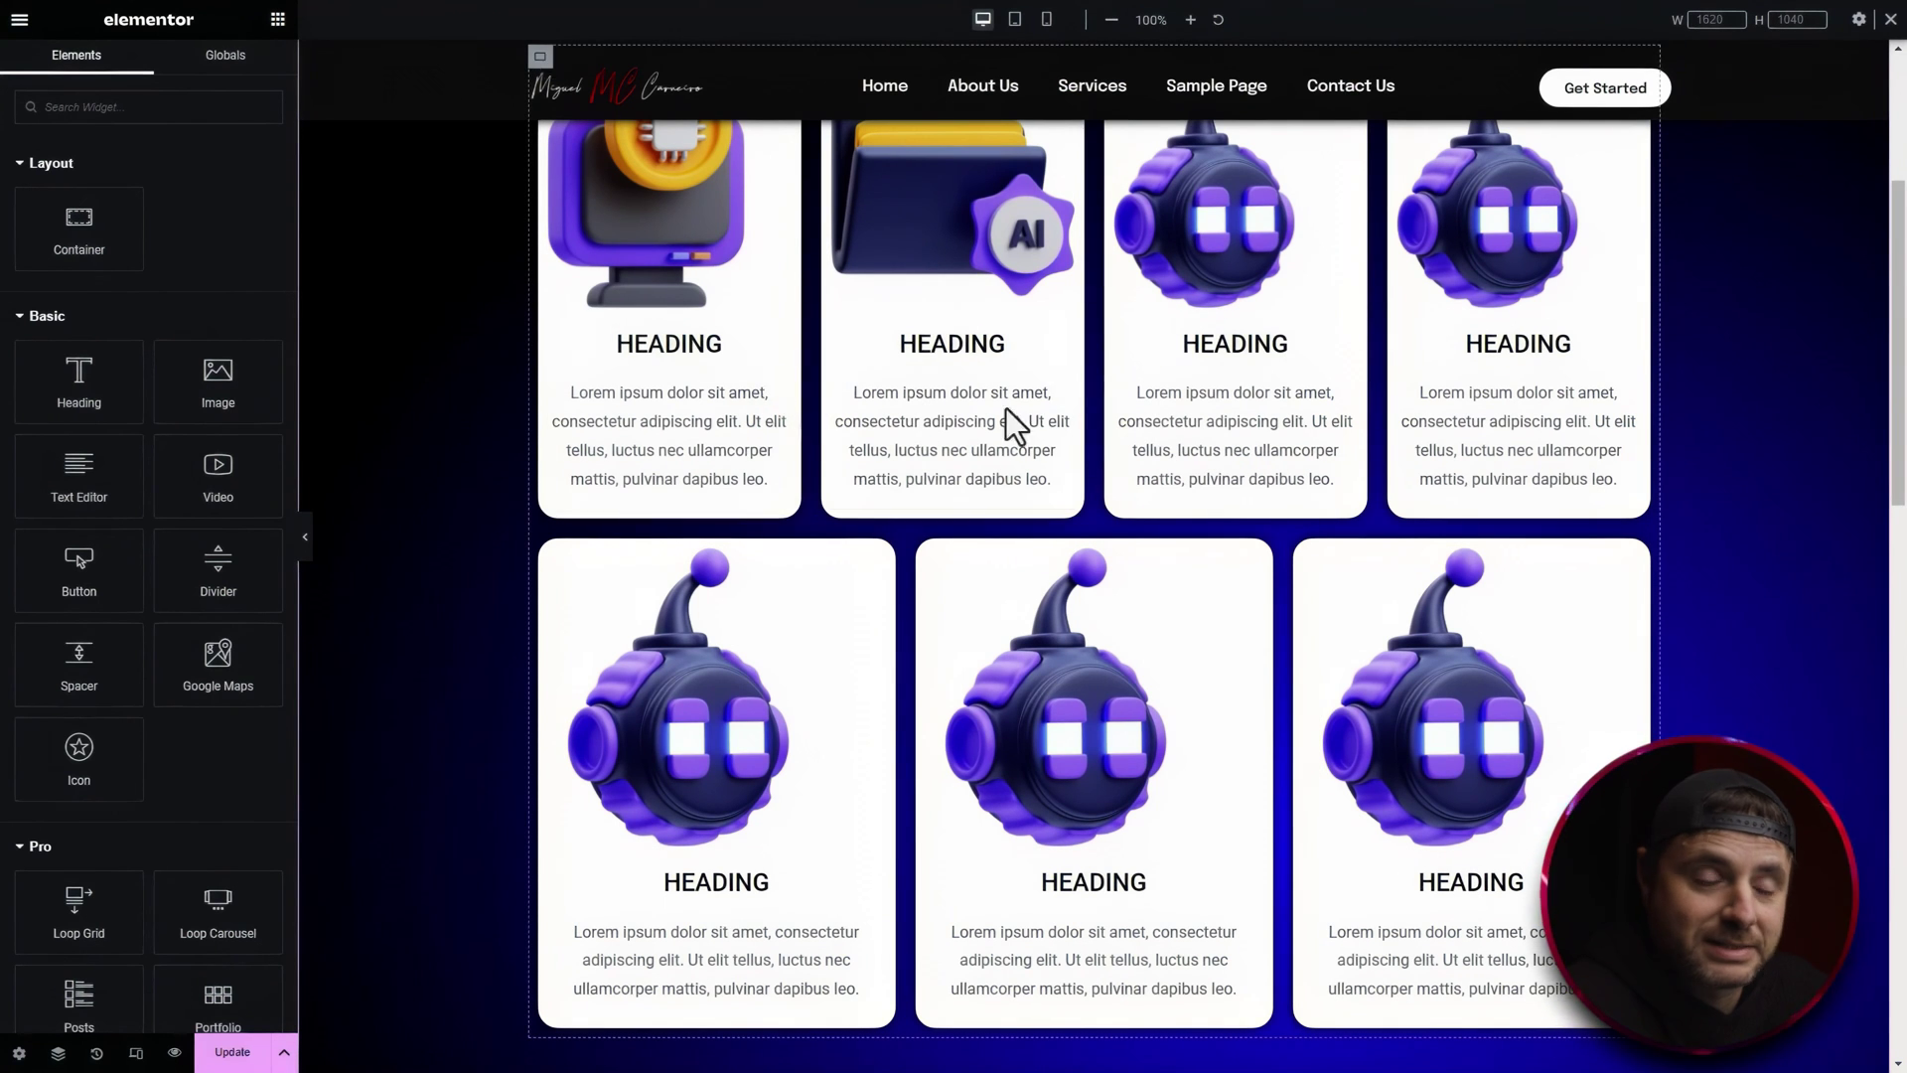
# Add an empty container after the last card, copy the neighbouring card and try to paste its style onto the empty container
pyautogui.moveTo(99, 226)
pyautogui.mouseDown()
pyautogui.moveTo(1559, 750)
pyautogui.moveTo(76, 235)
pyautogui.mouseUp()
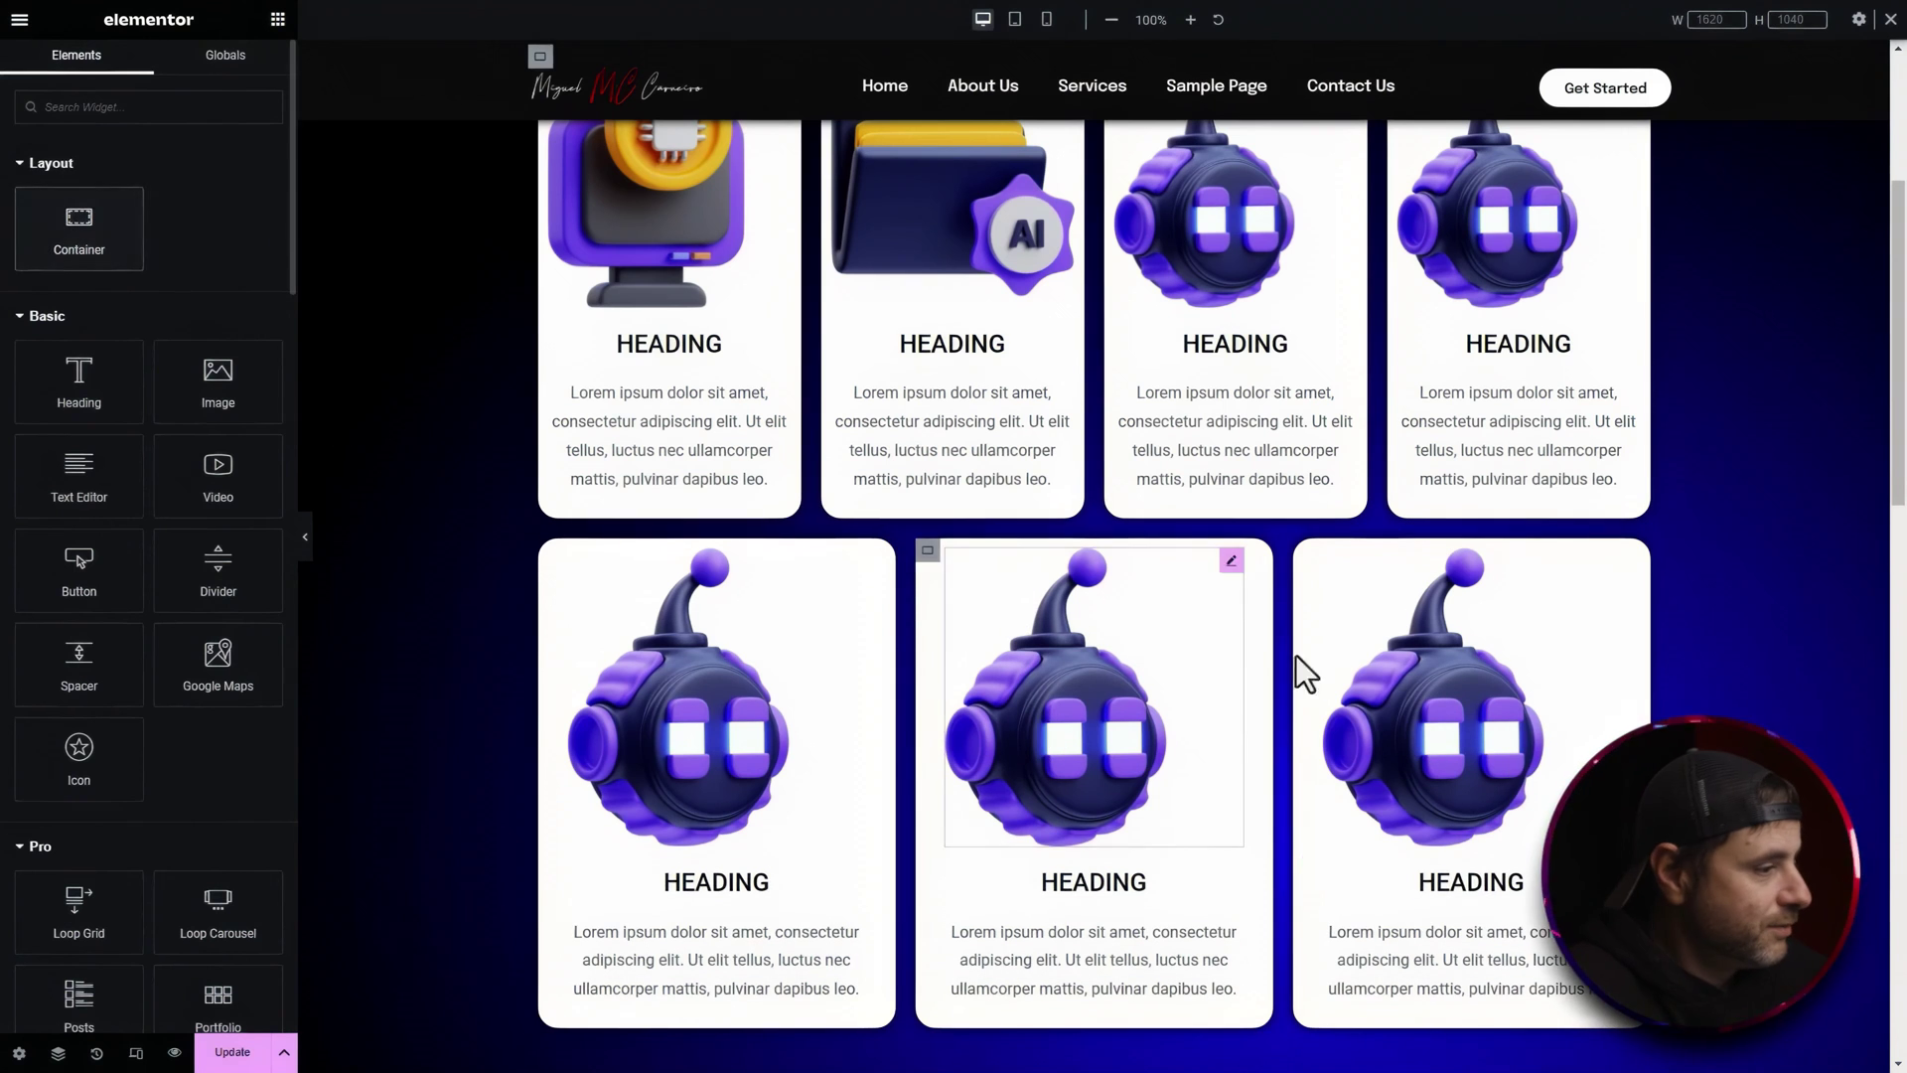
pyautogui.moveTo(1304, 673); pyautogui.dragTo(1404, 553)
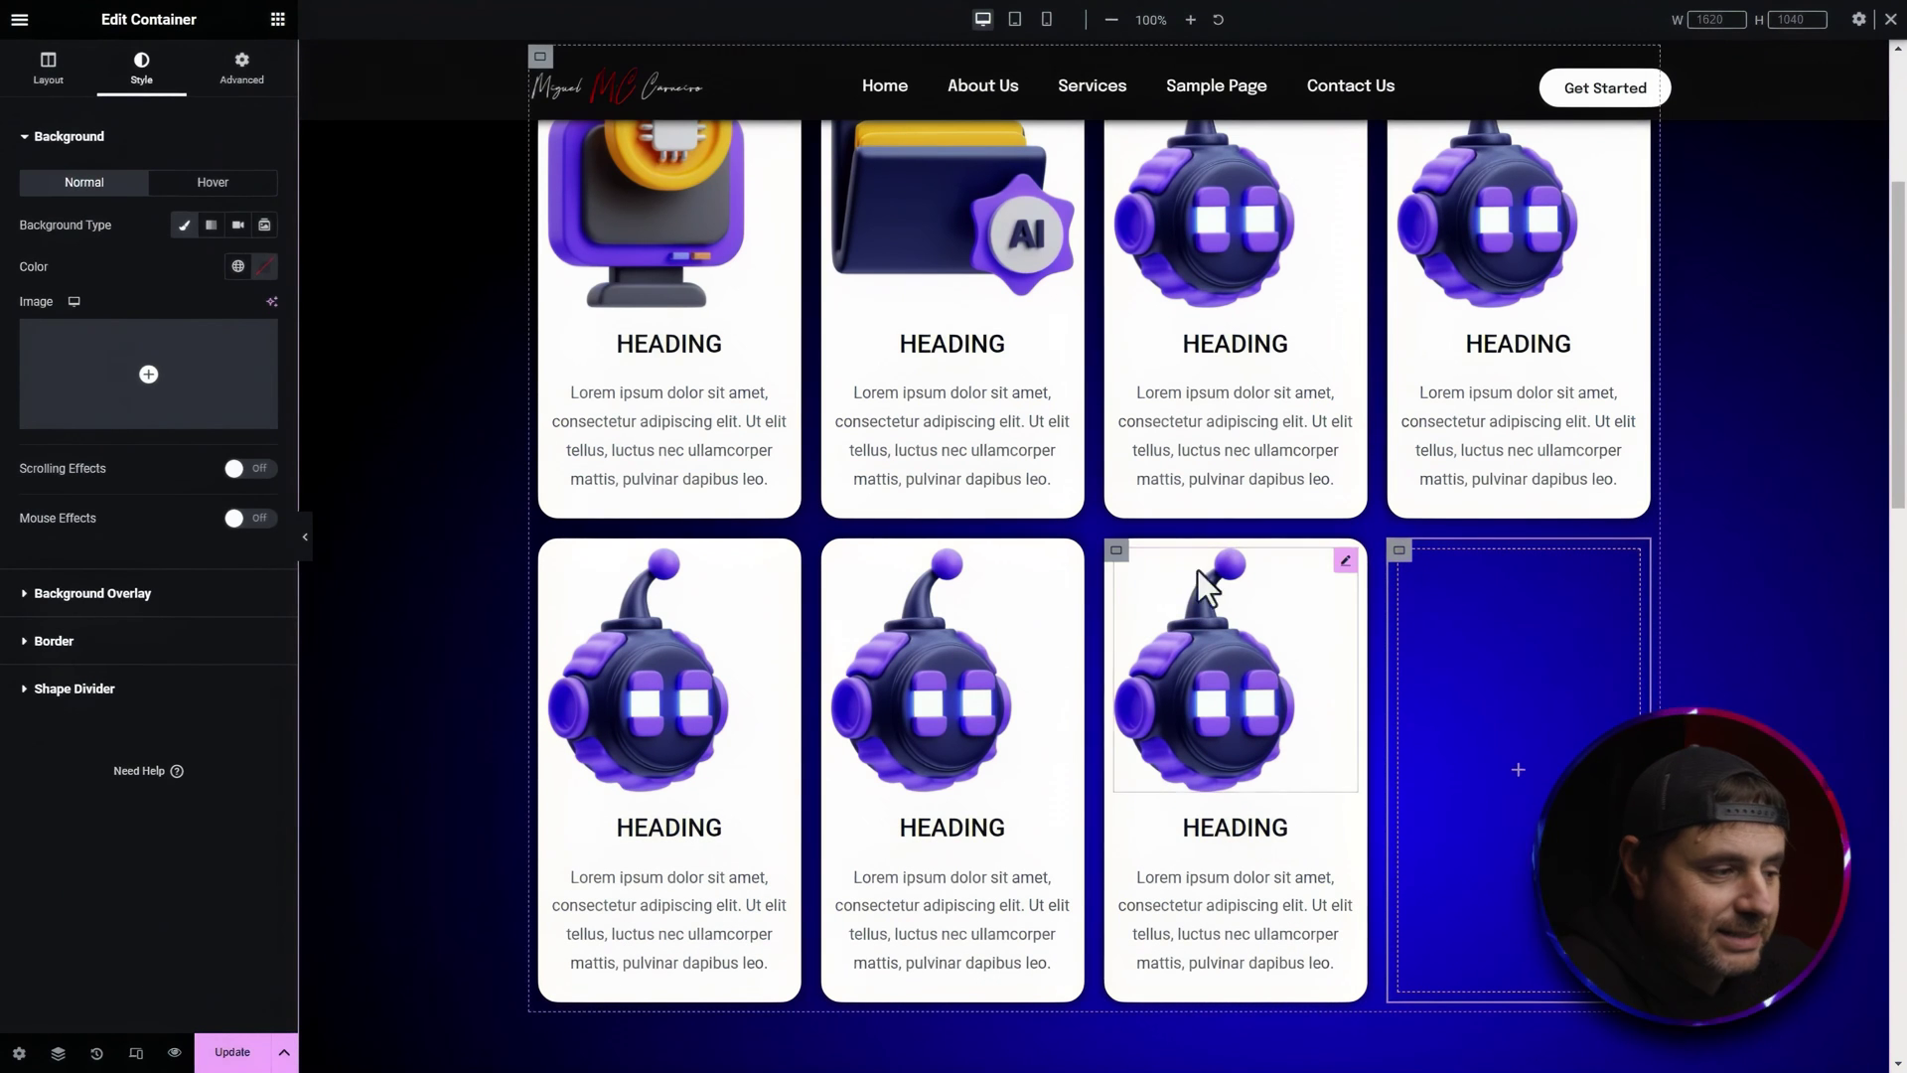
pyautogui.click(1117, 553)
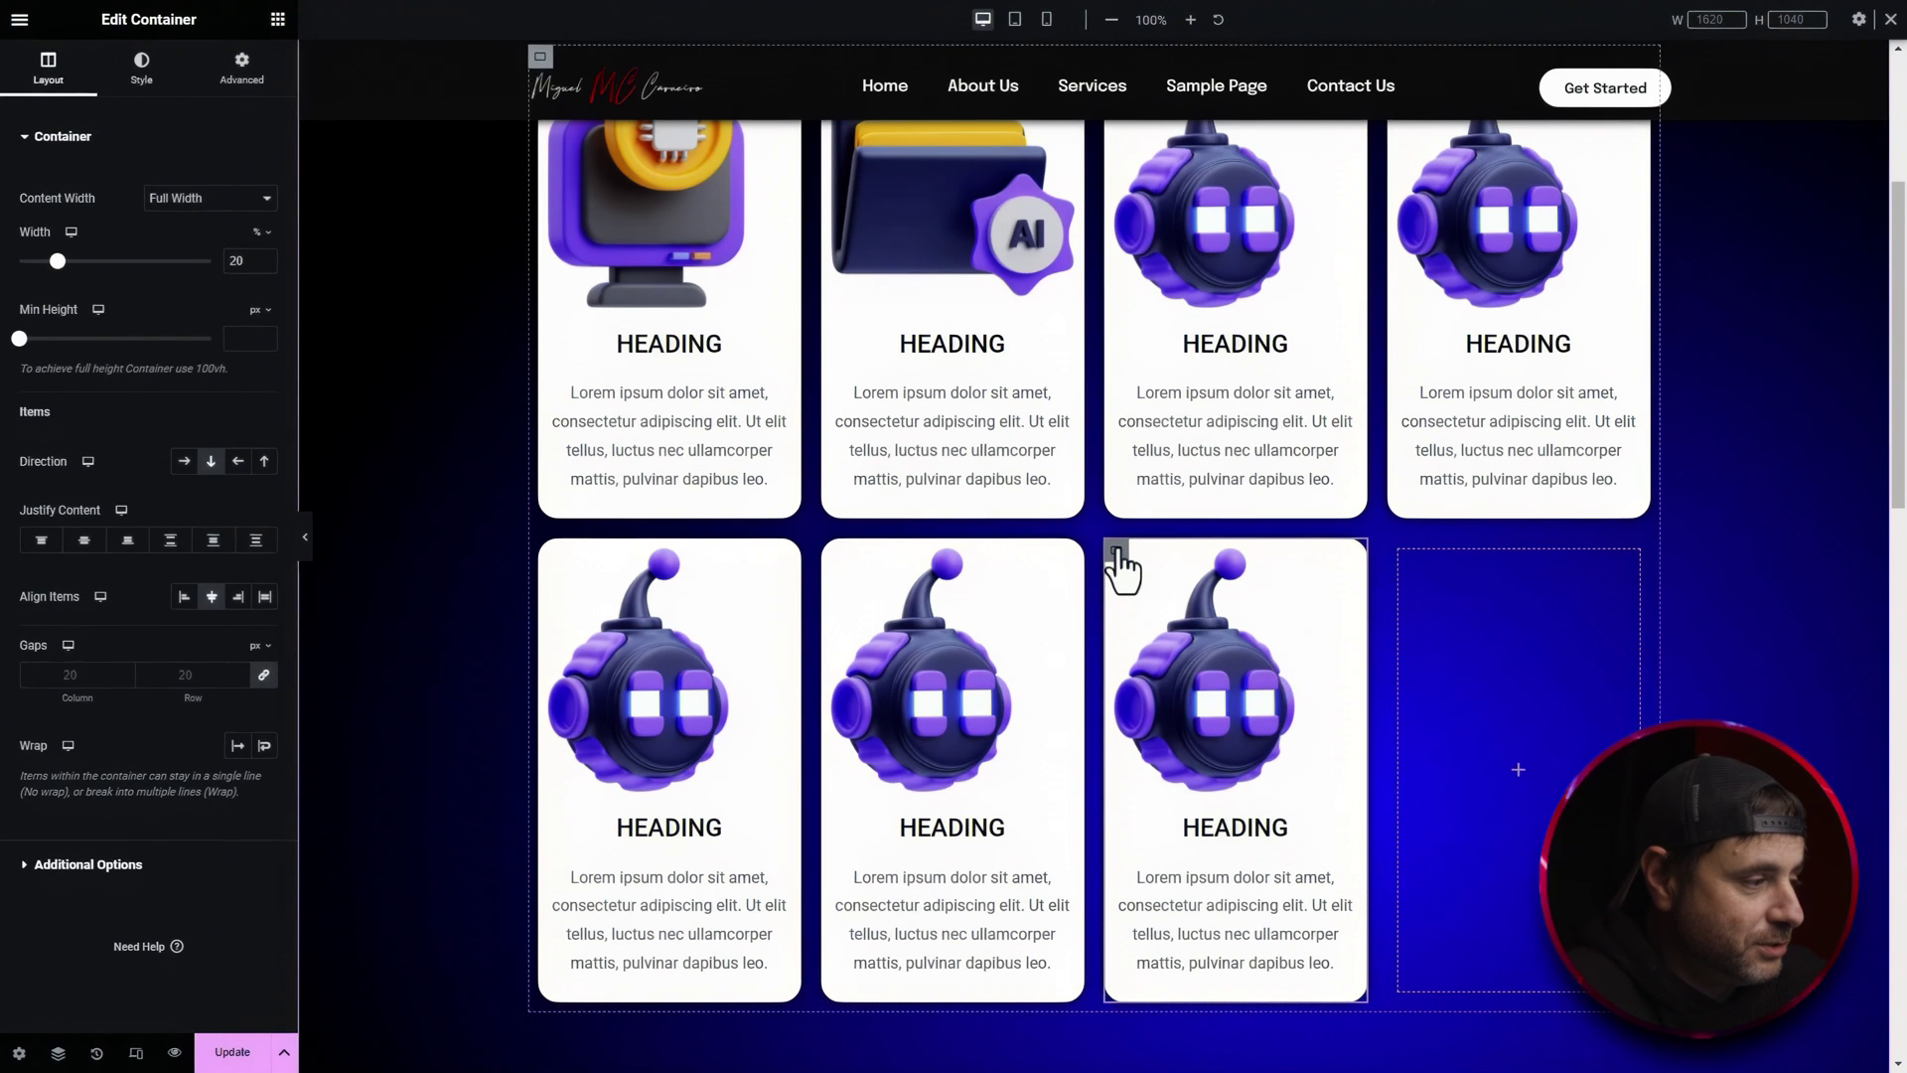
pyautogui.rightClick(1117, 556)
pyautogui.click(1189, 732)
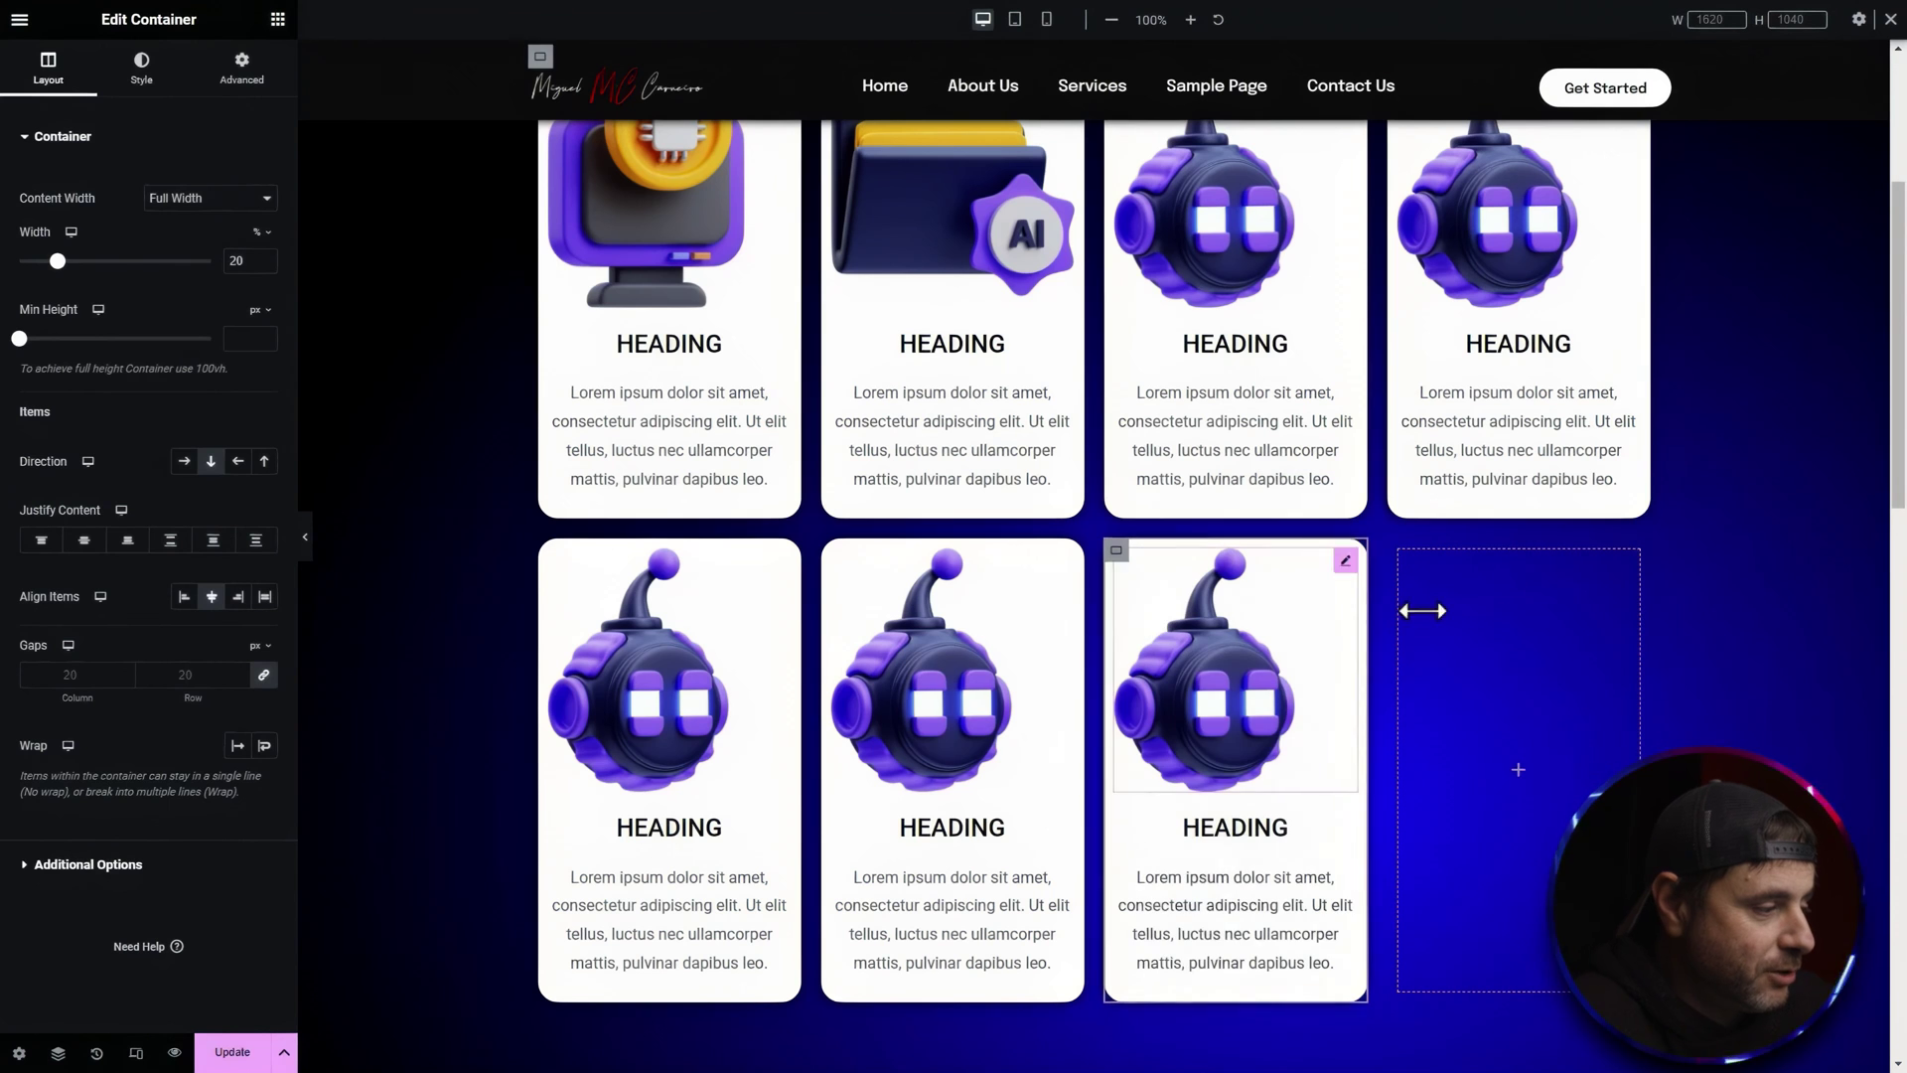
pyautogui.rightClick(1396, 545)
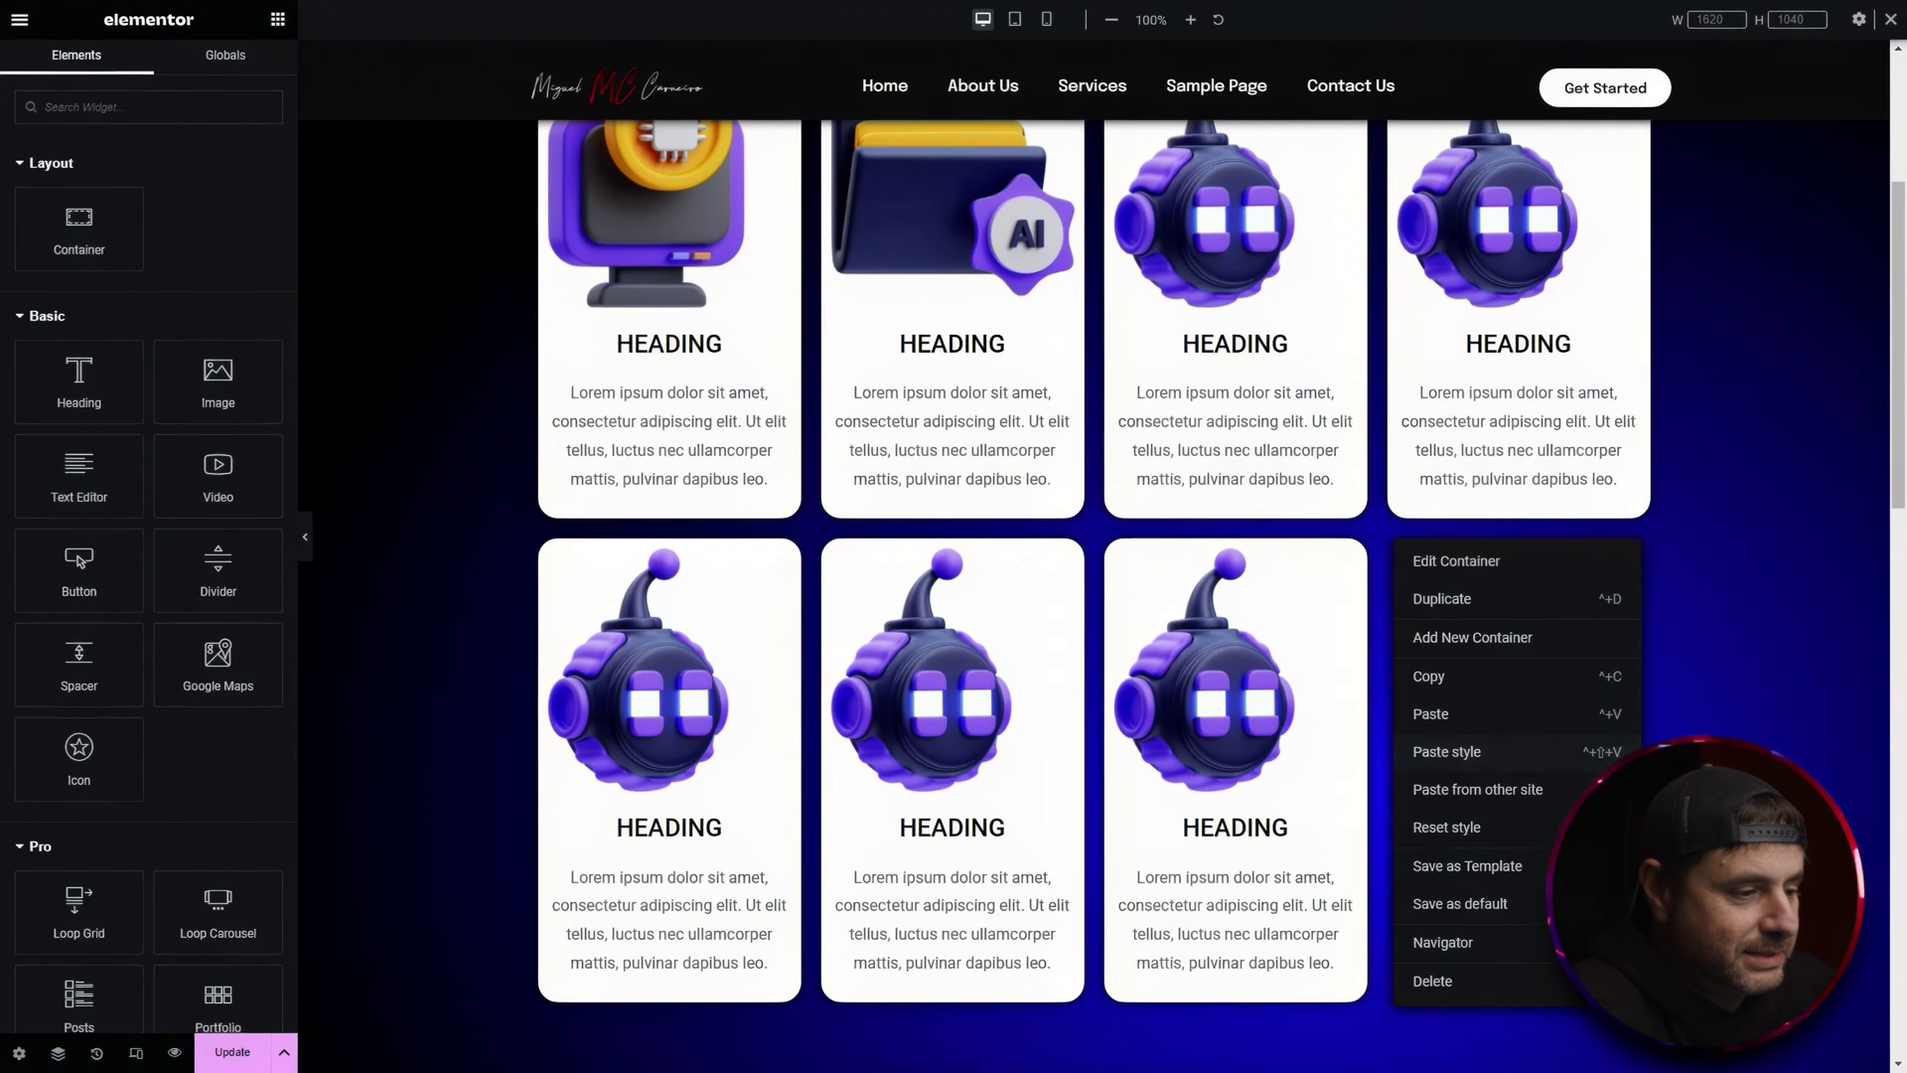
pyautogui.press('Escape')
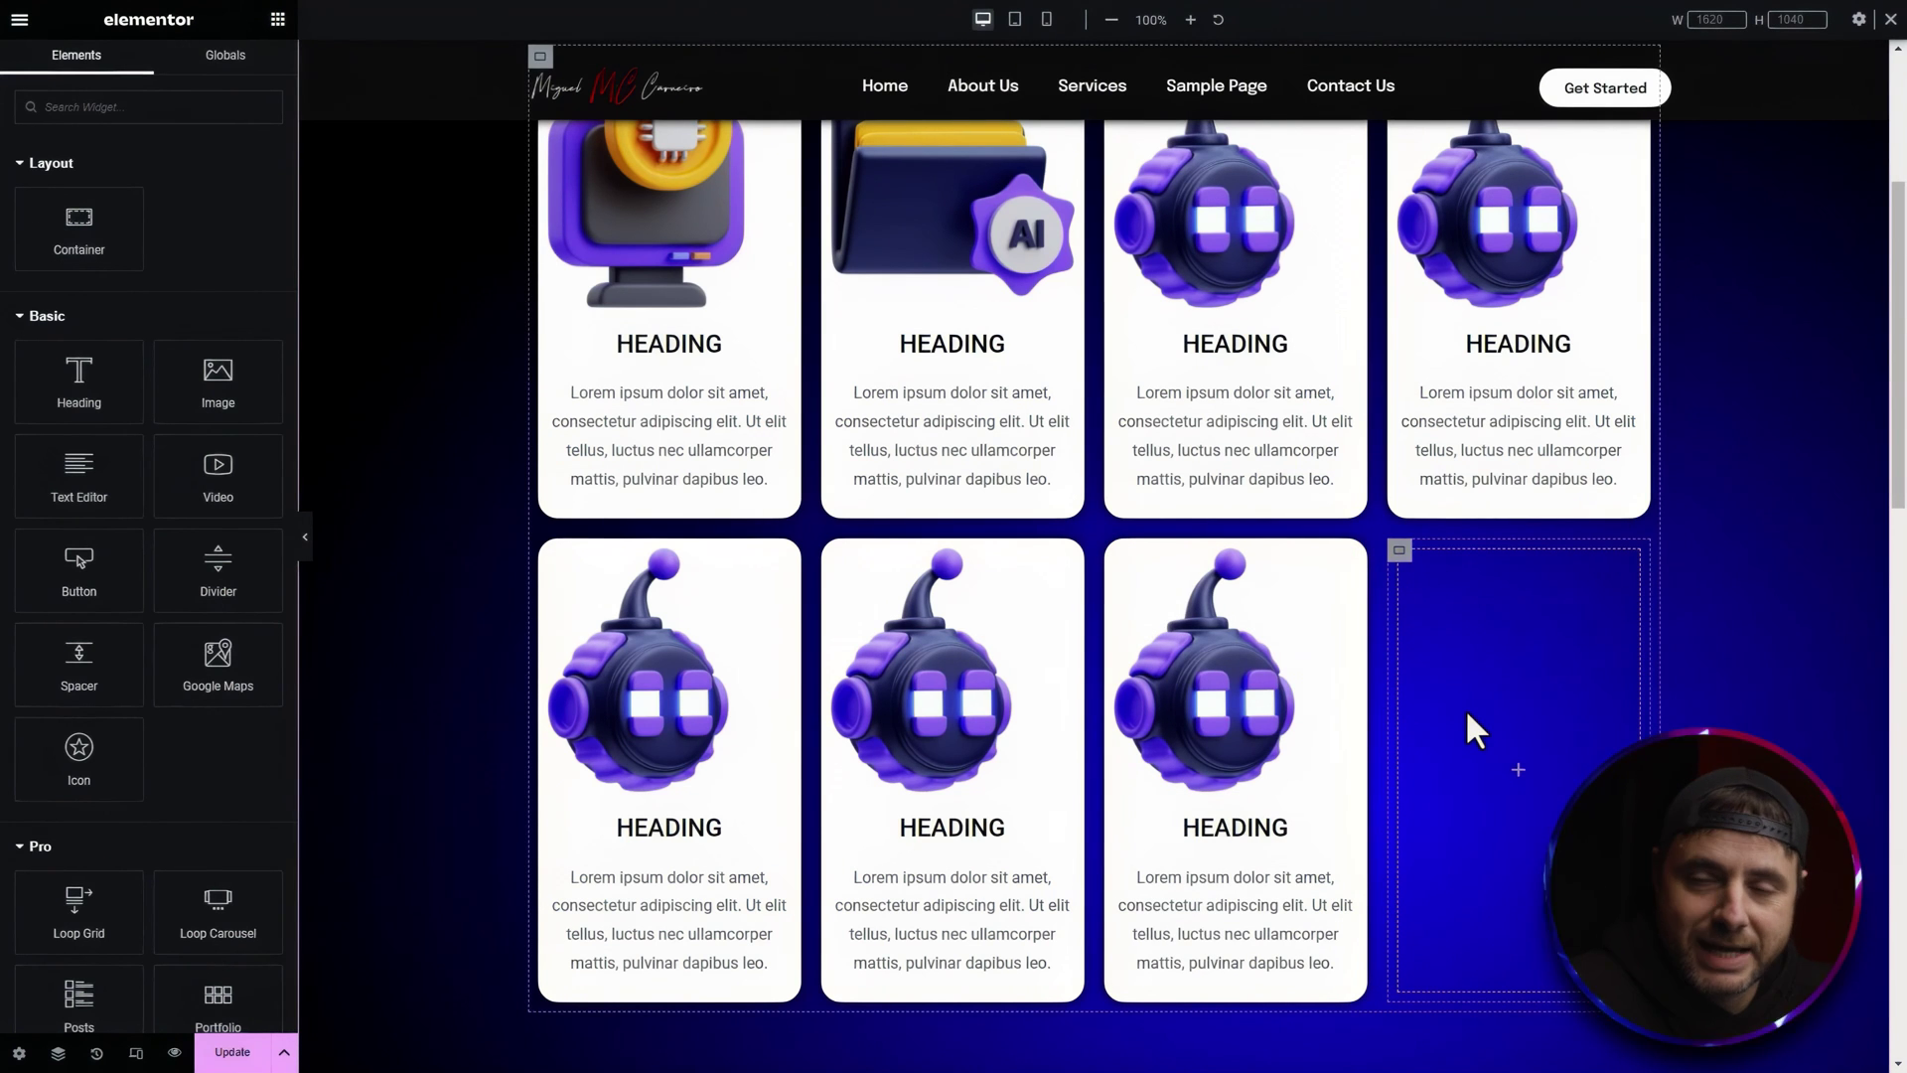
pyautogui.scroll(3, 1418, 724)
pyautogui.scroll(-1, 526, 864)
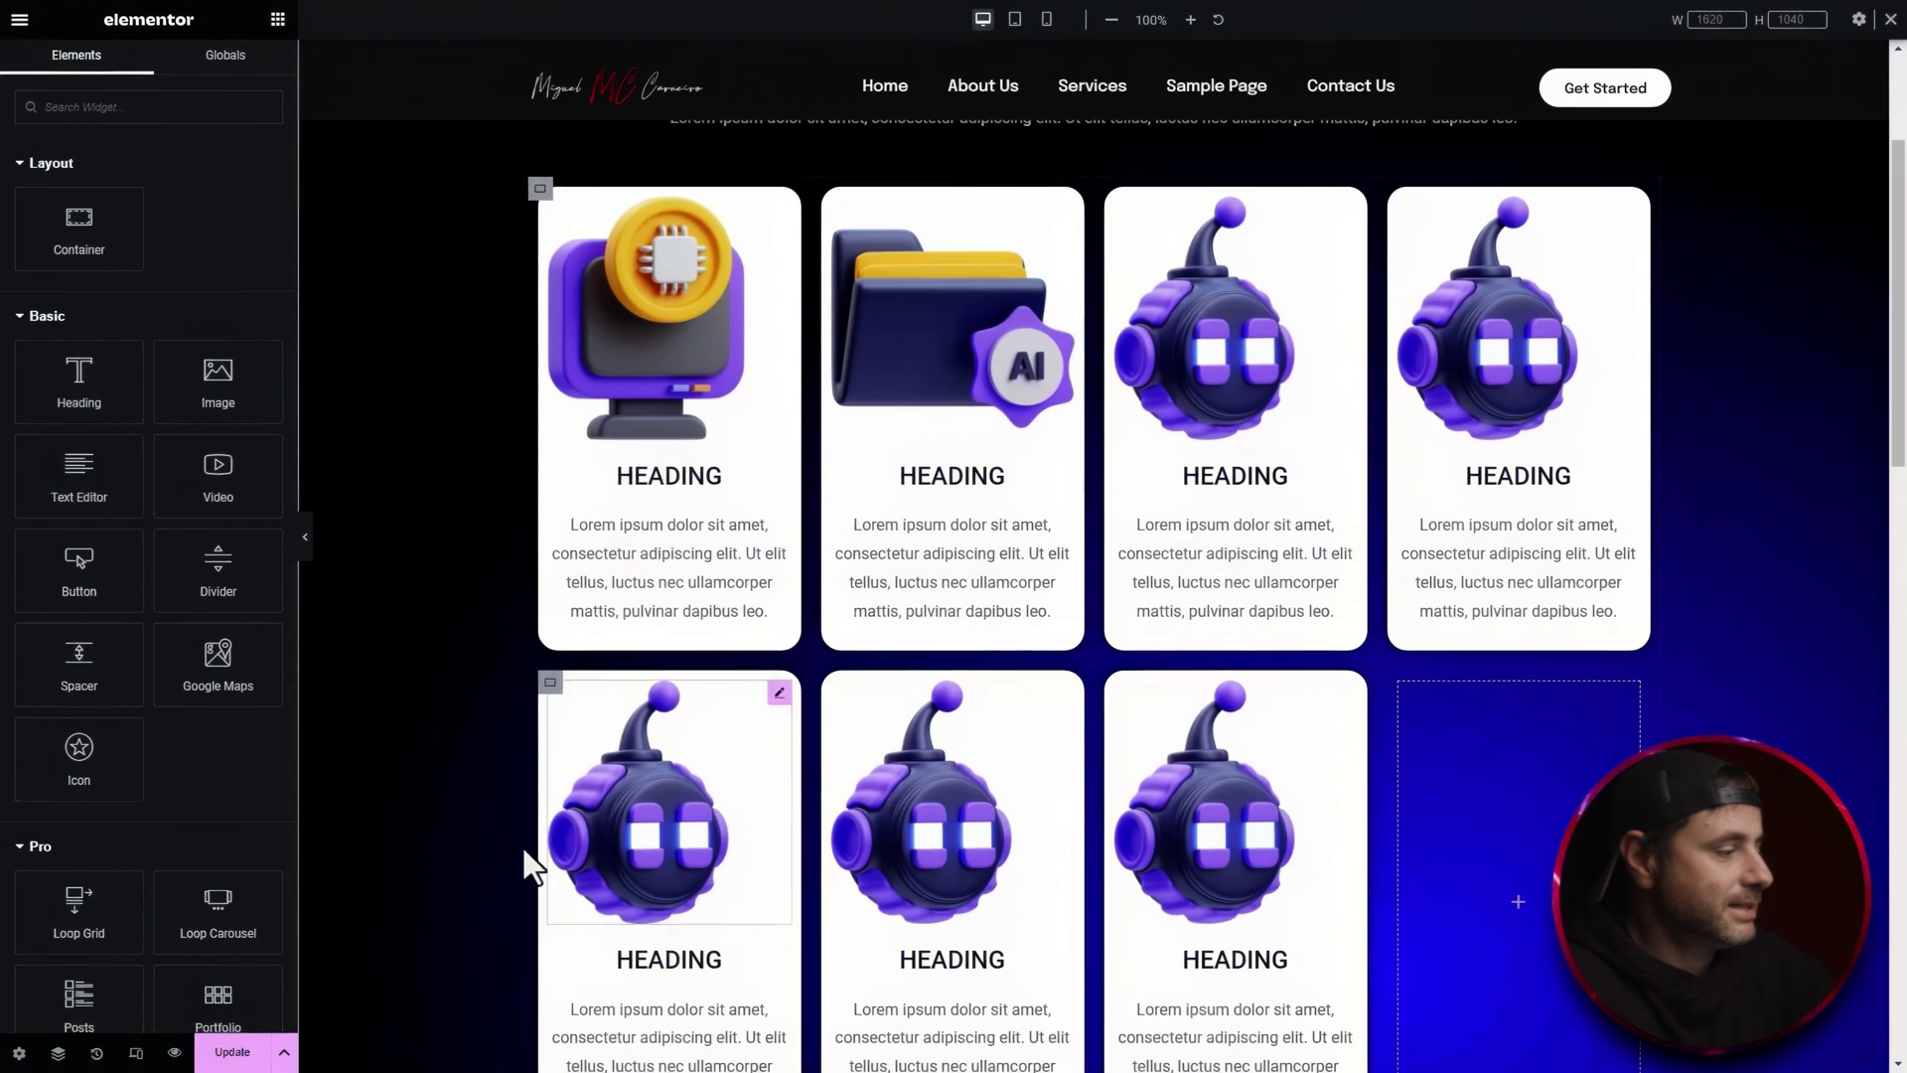
# Preview the card grid without the editing panel, and delete the empty container from the second row
pyautogui.click(306, 544)
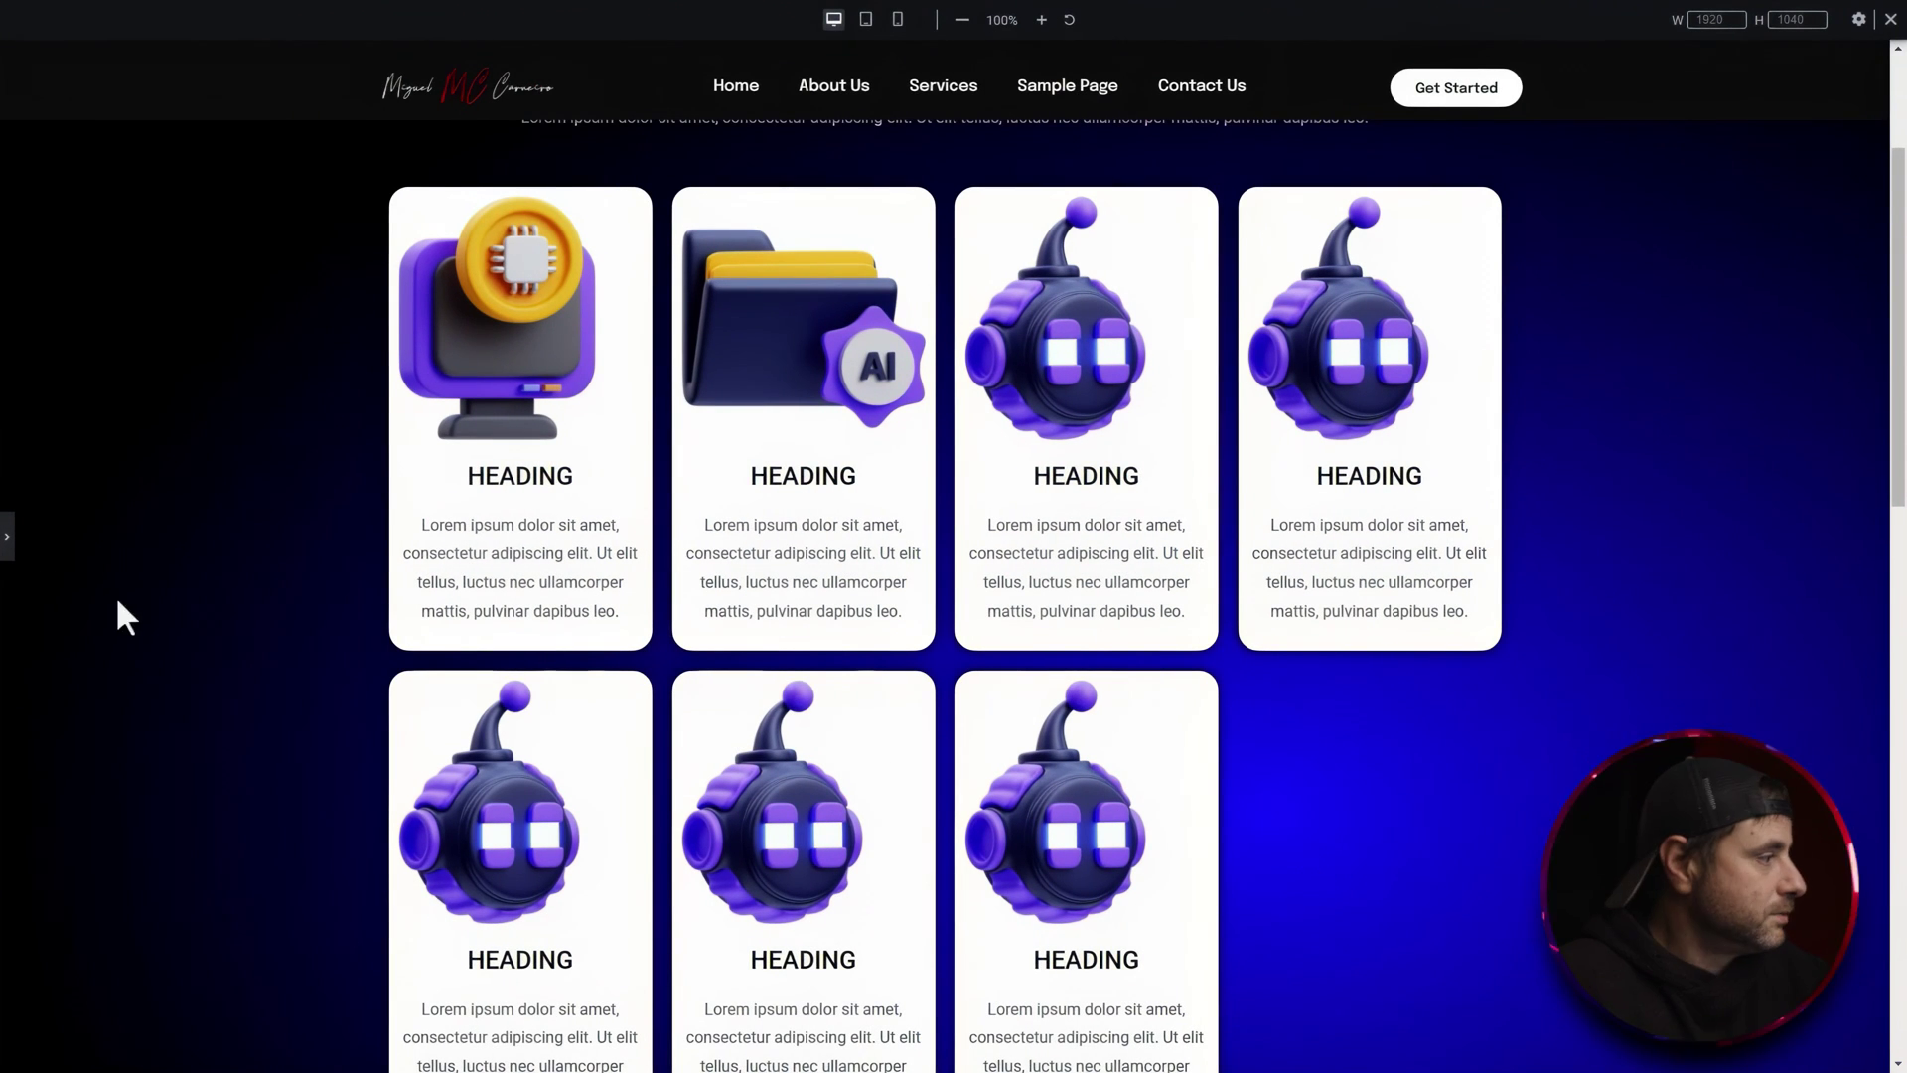
pyautogui.click(7, 536)
pyautogui.rightClick(1396, 695)
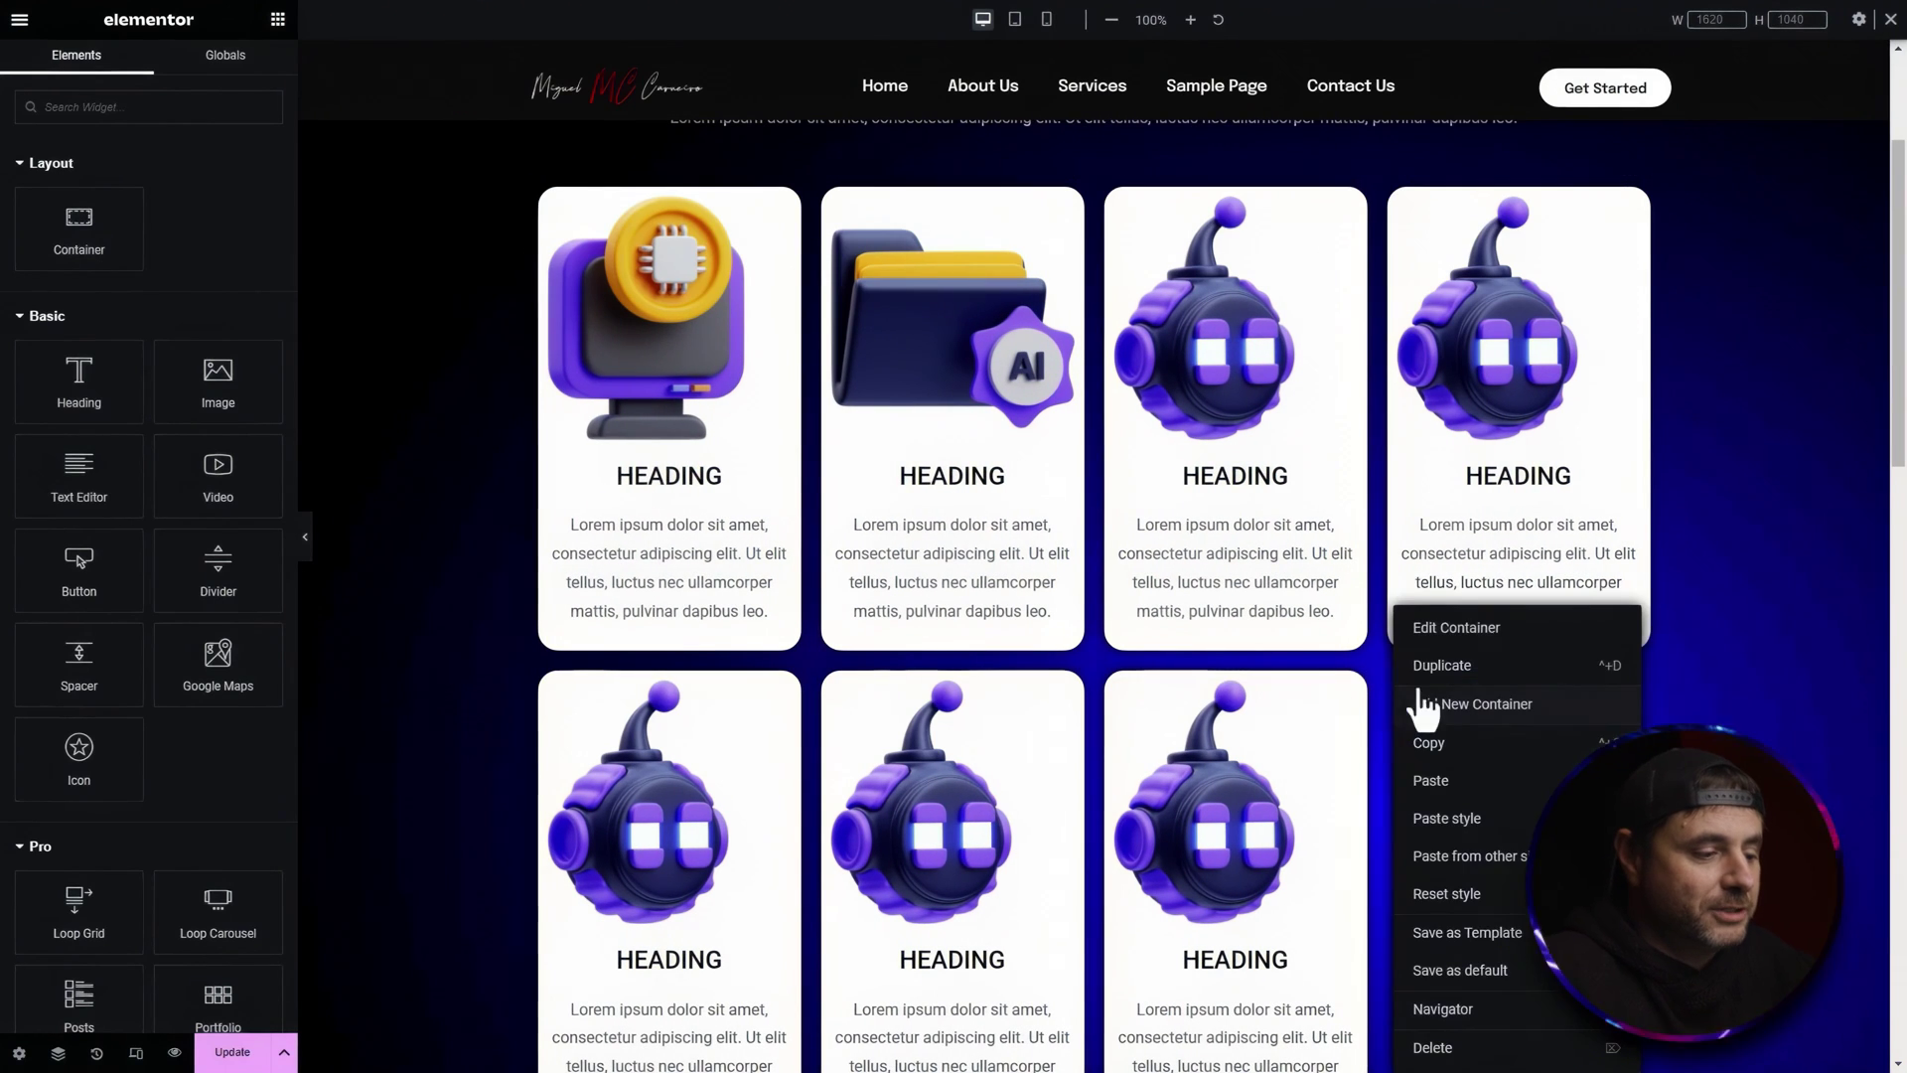
pyautogui.click(1468, 1045)
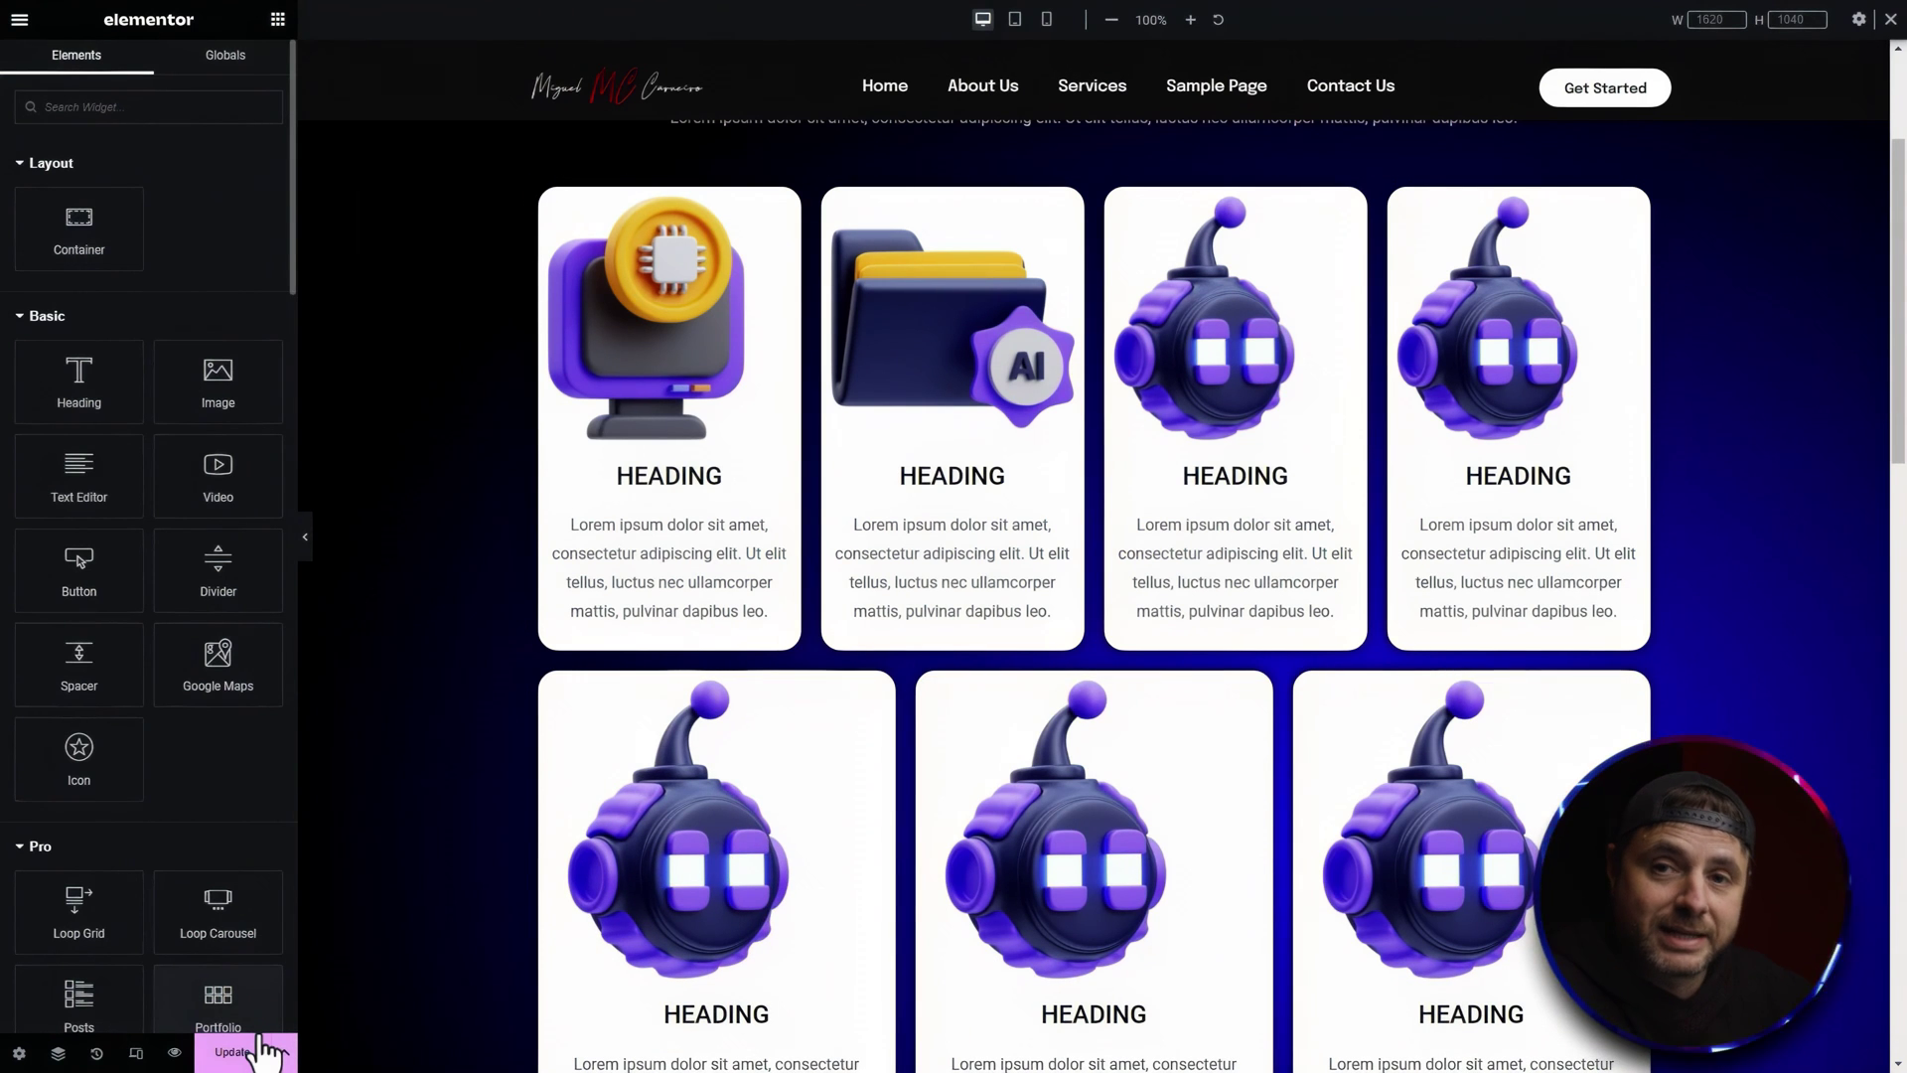
# Place a Button widget beneath the first card's text, and repeat the lorem ipsum paragraph in that text
pyautogui.scroll(-1, 255, 1007)
pyautogui.scroll(1, 556, 638)
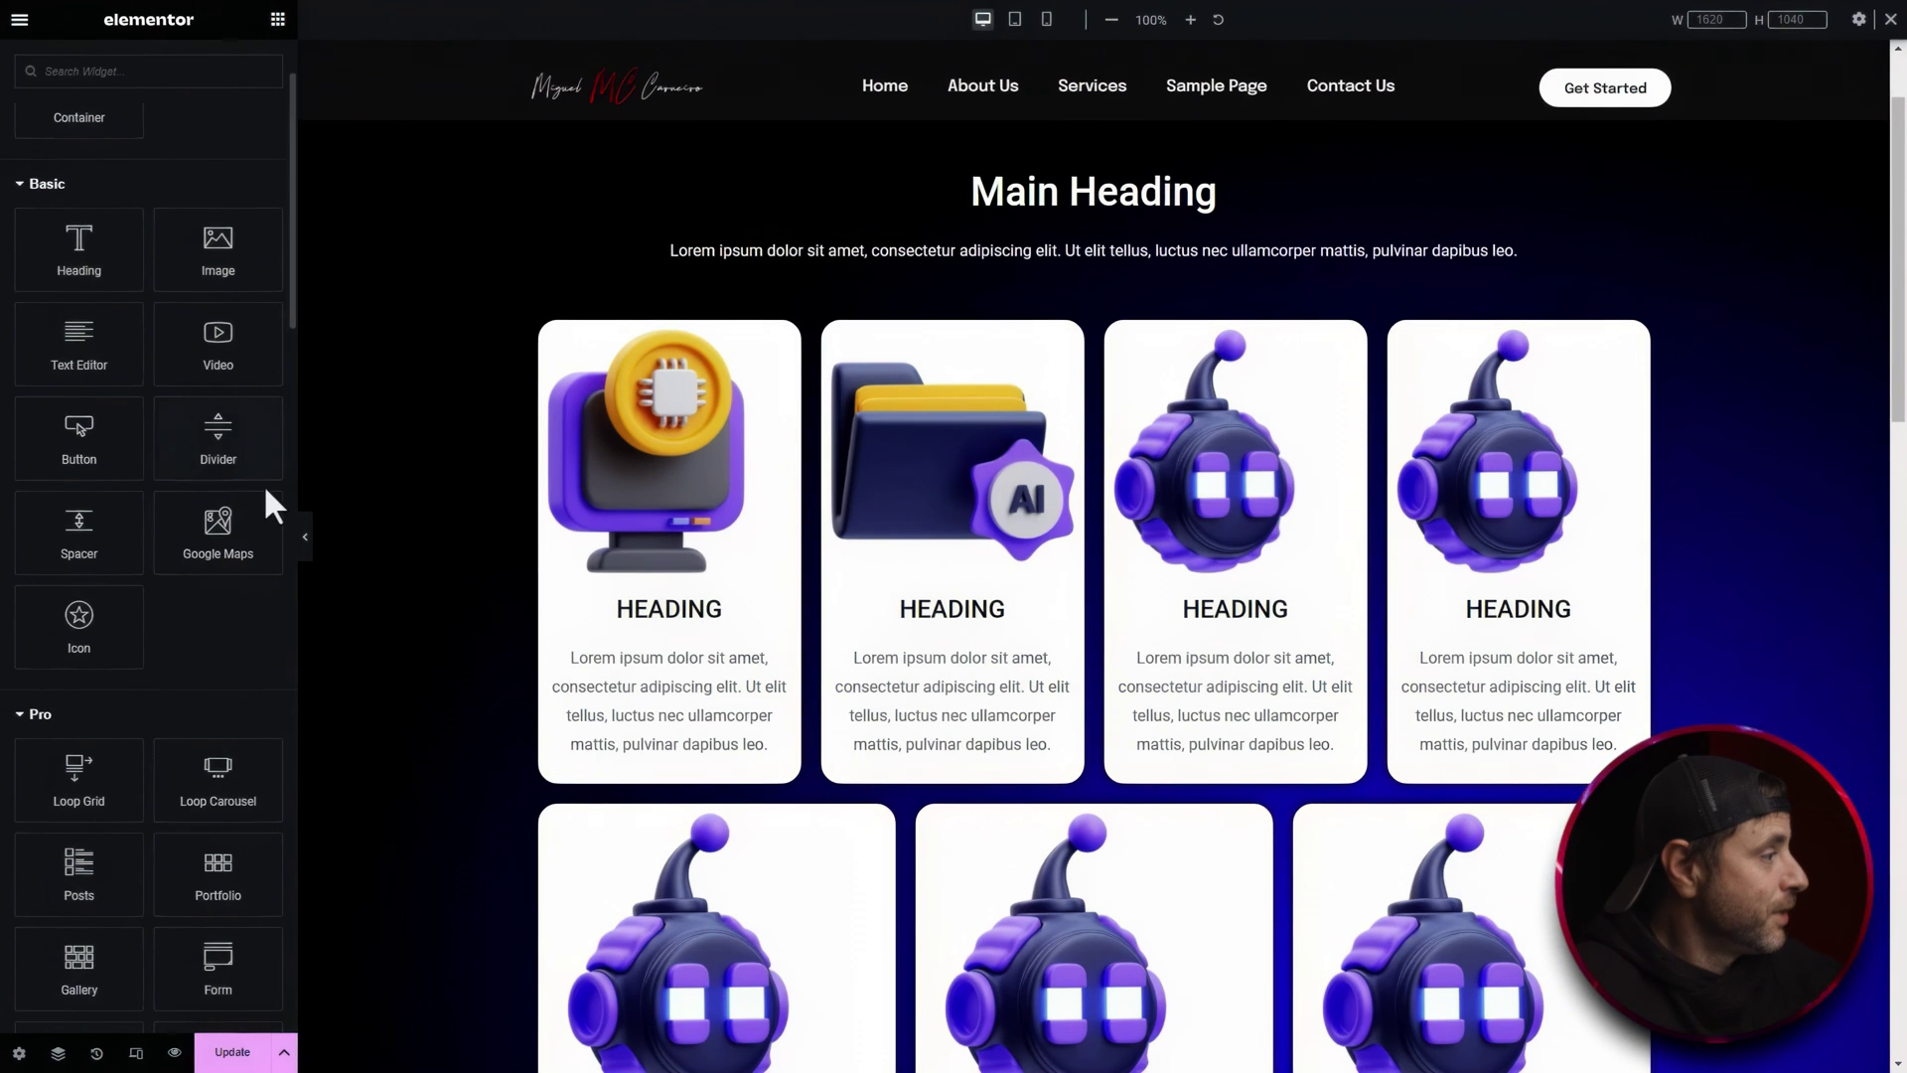
pyautogui.moveTo(85, 415); pyautogui.dragTo(721, 747)
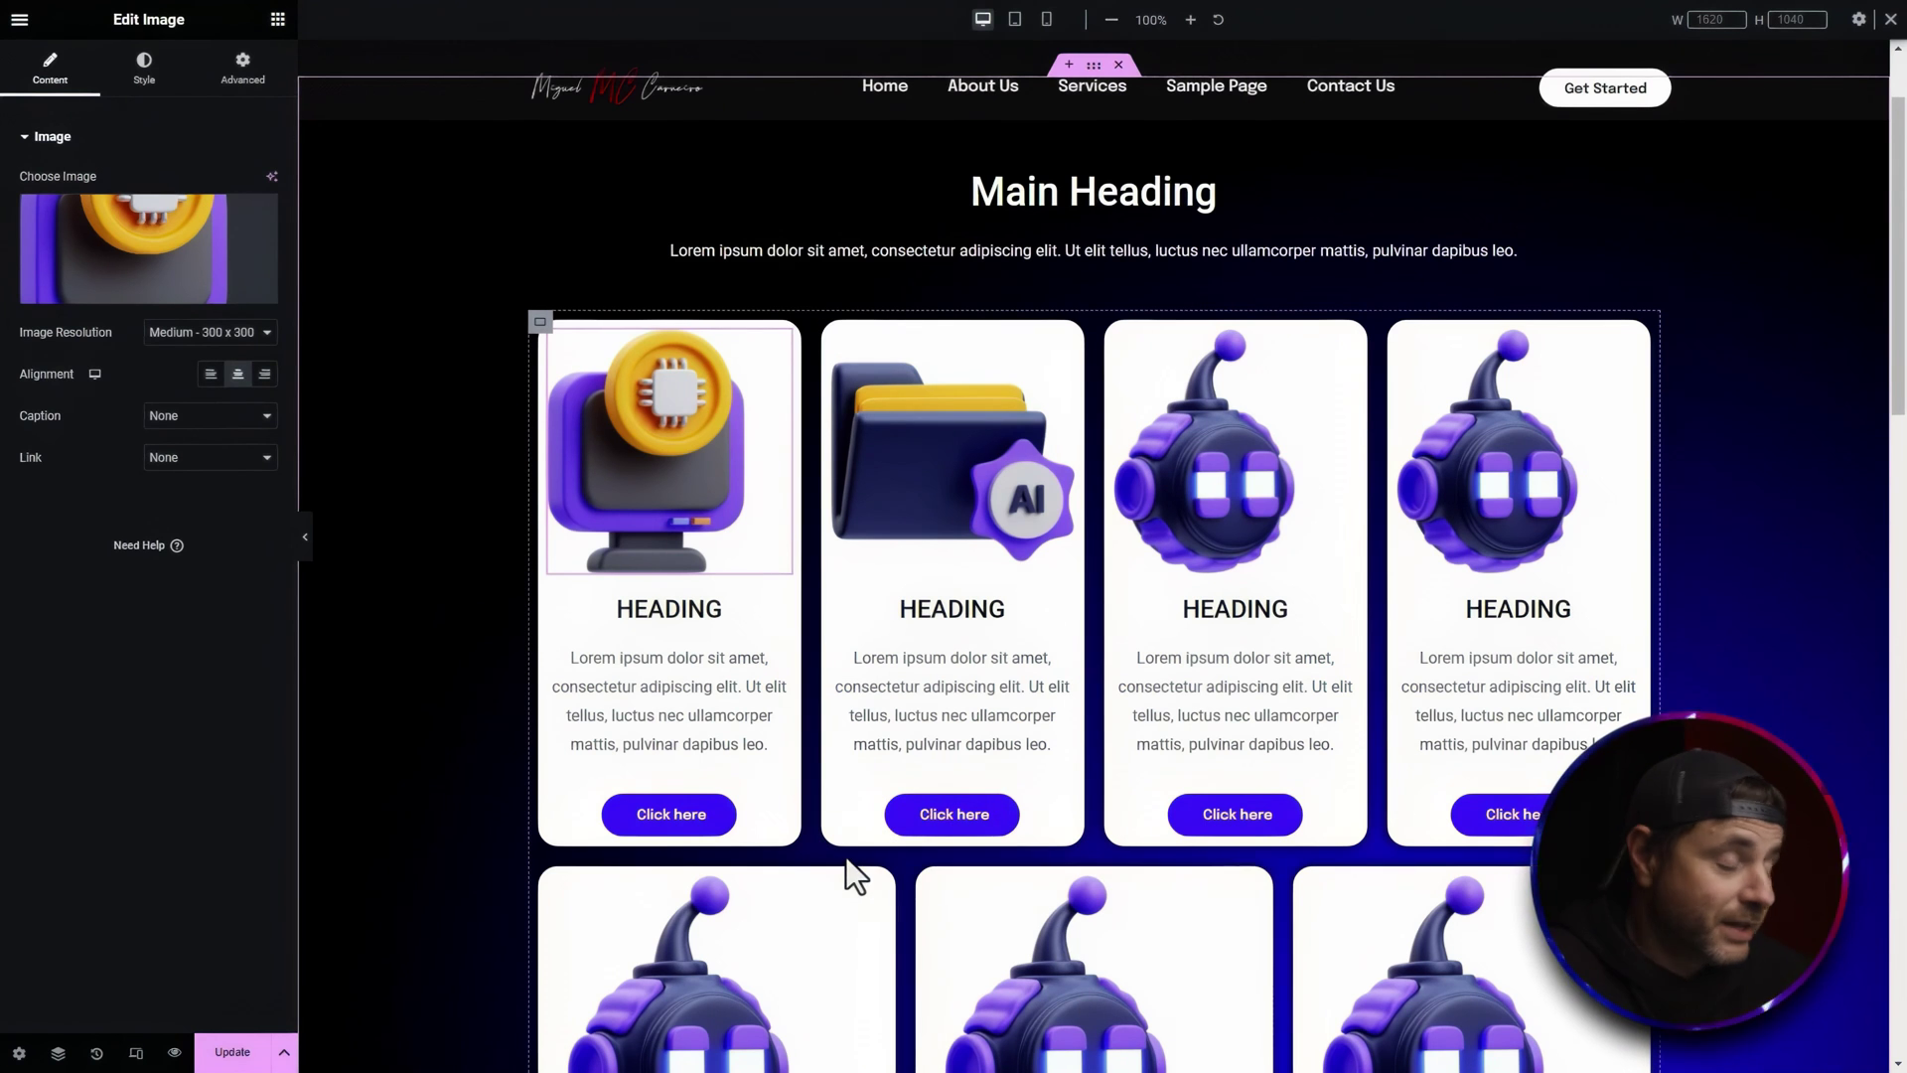
pyautogui.click(725, 700)
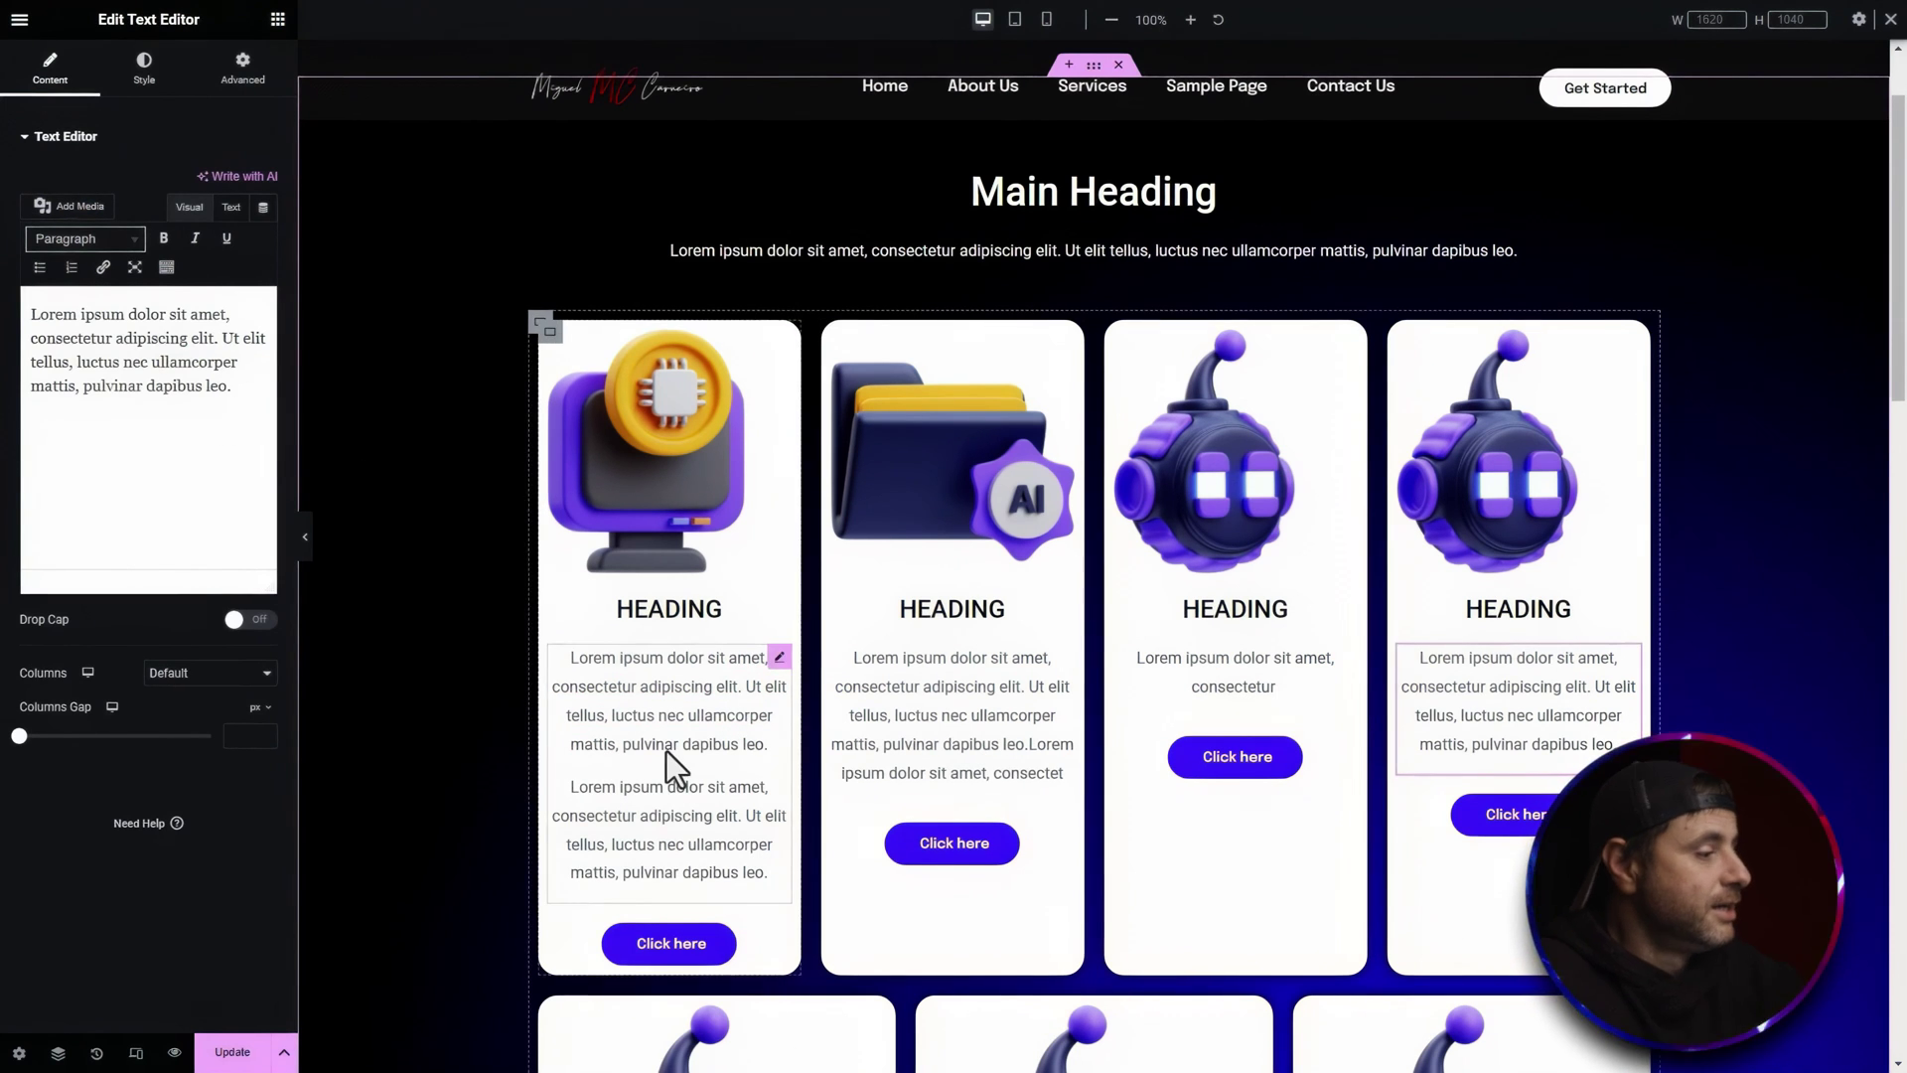
# Set the Size option of the first card's text to Grow and paste its style onto the other cards' text
pyautogui.click(771, 665)
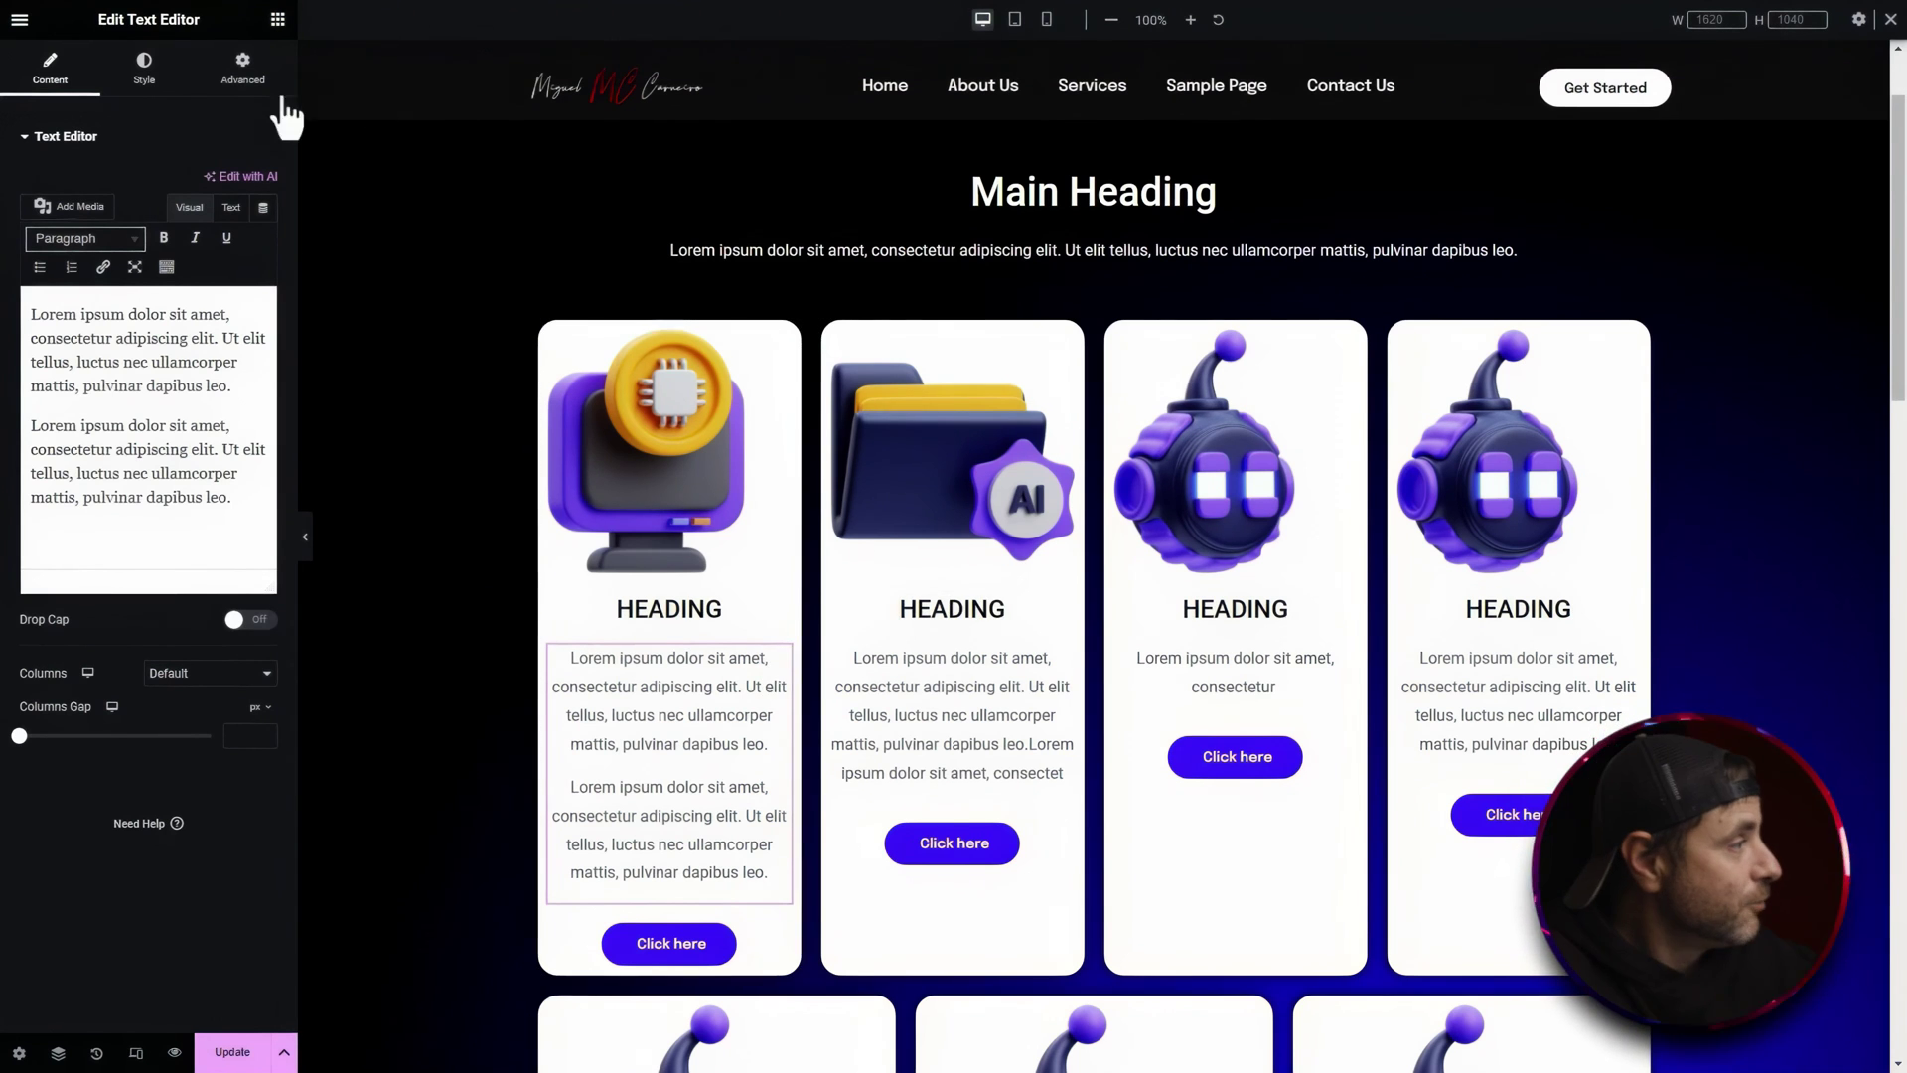
pyautogui.click(242, 72)
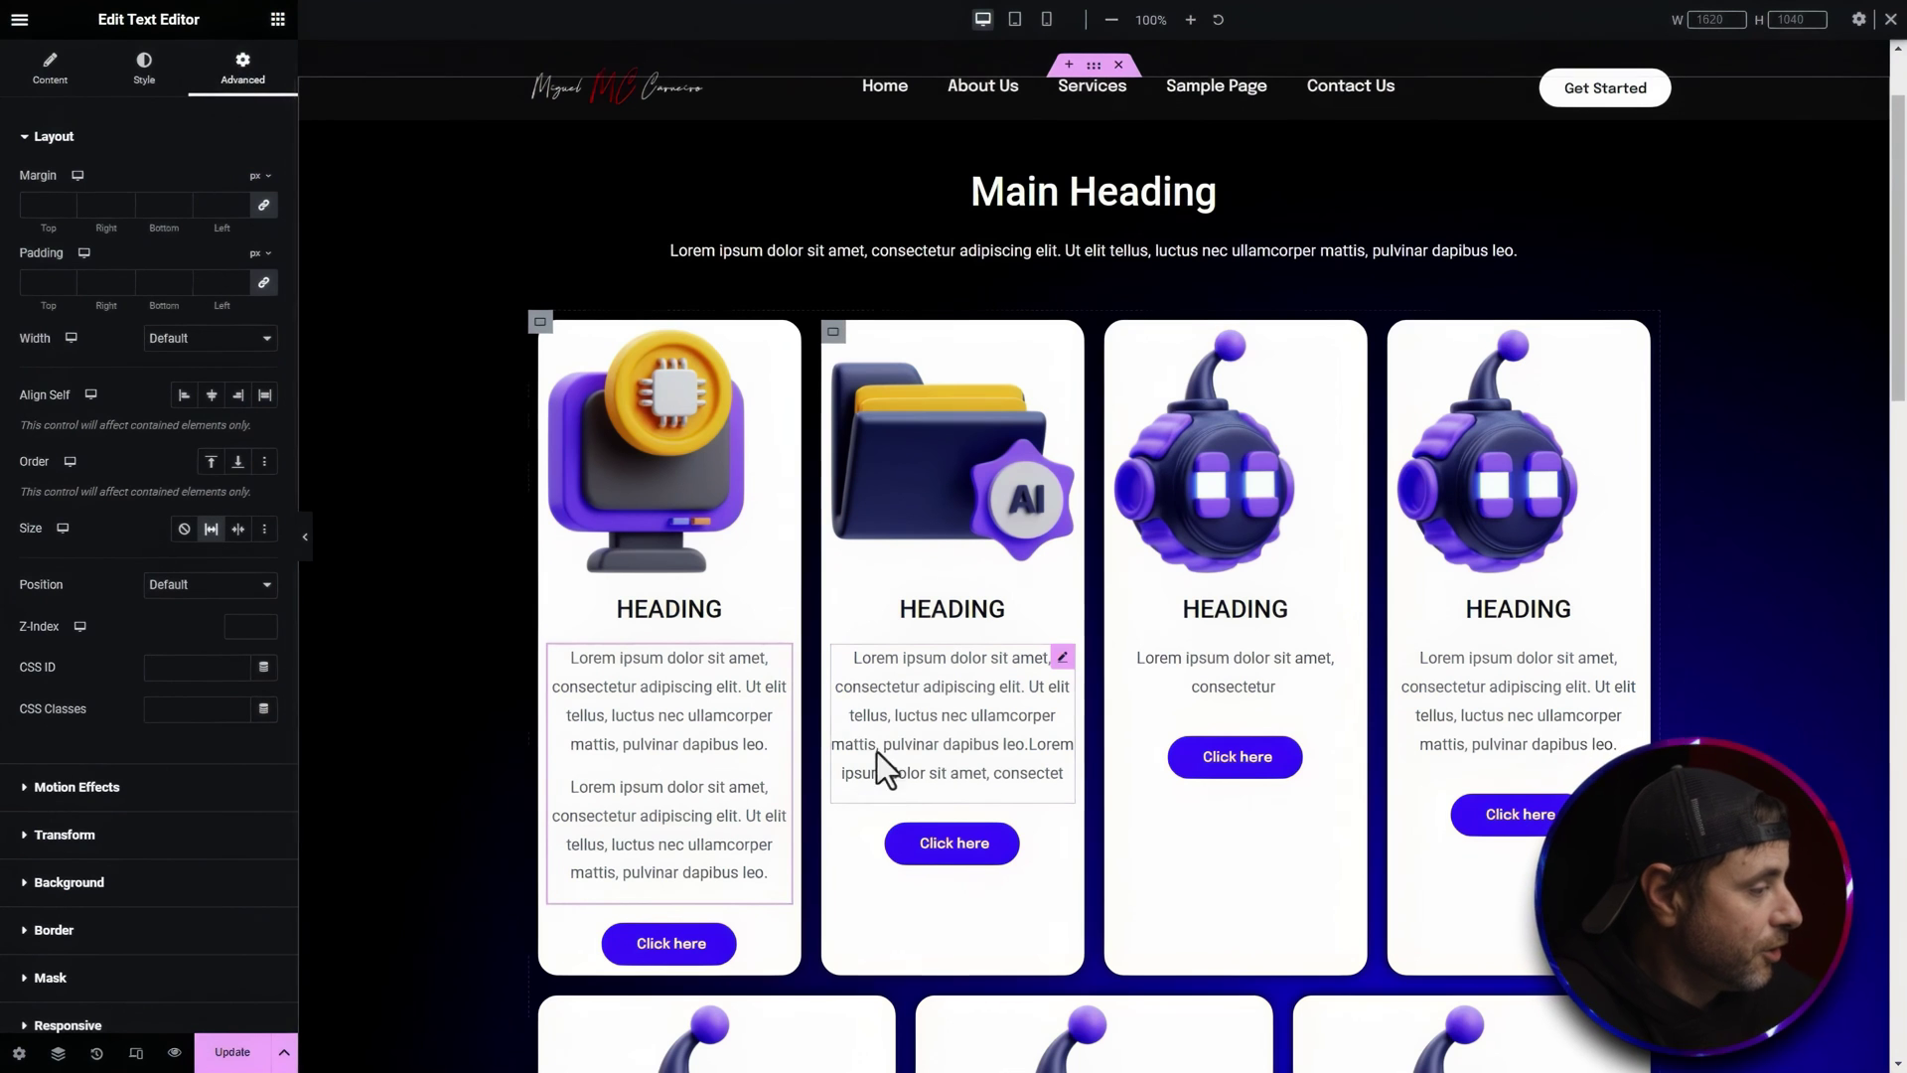
pyautogui.rightClick(1066, 656)
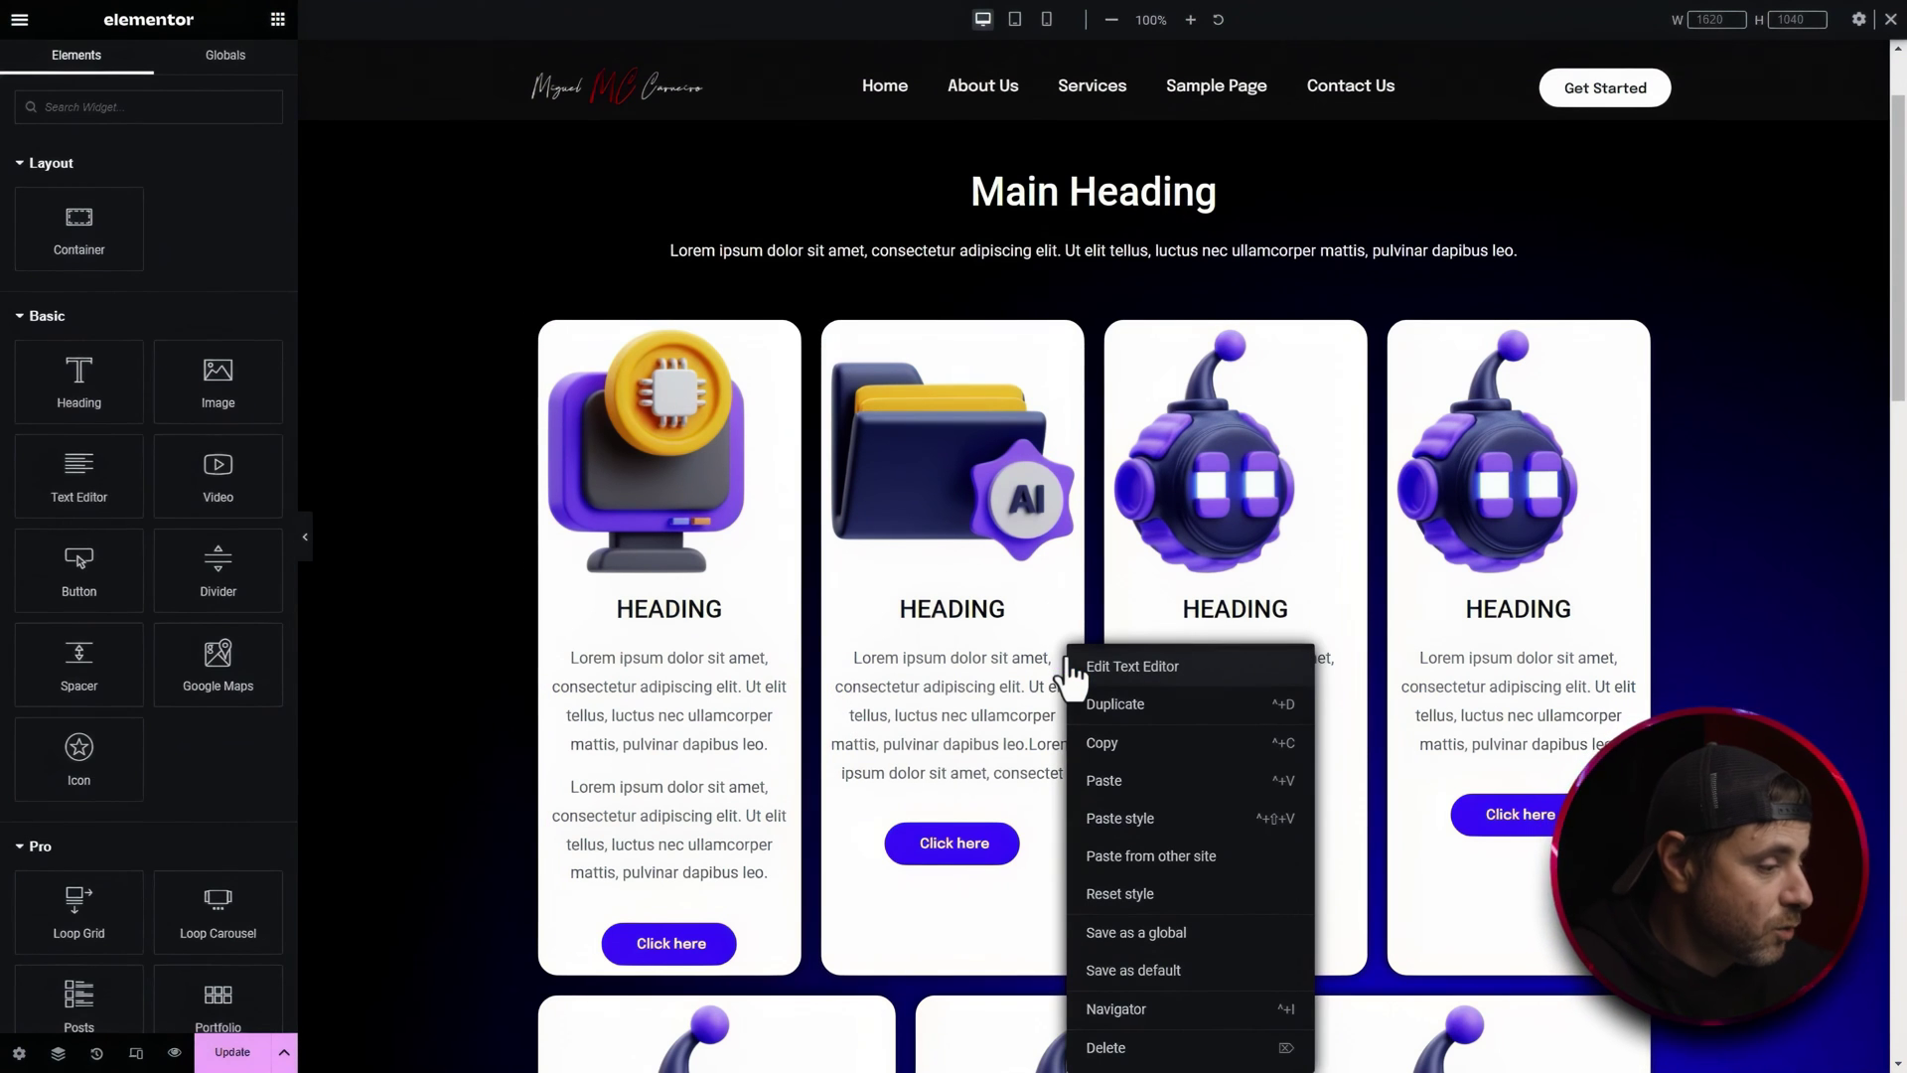
pyautogui.click(1120, 818)
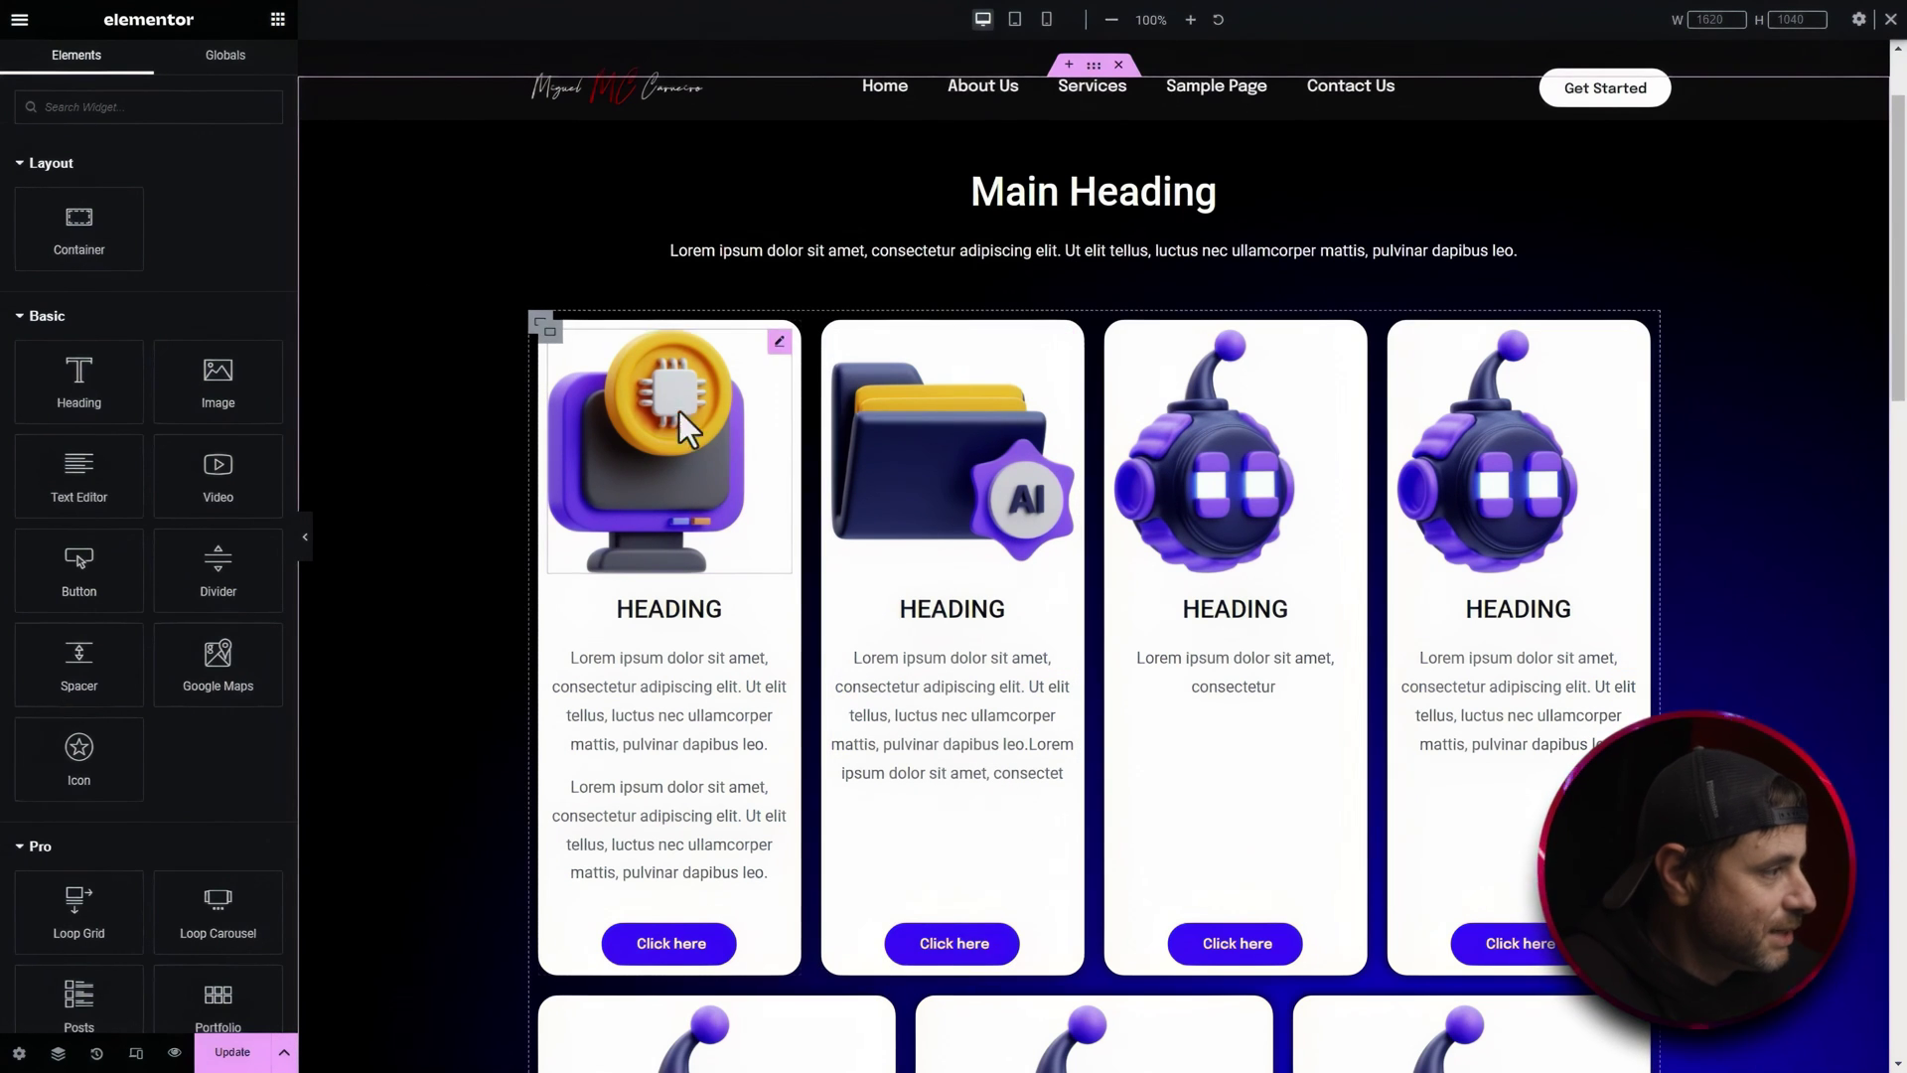
# Select the text widgets of the first cards in turn to compare how far each one stretches above its button
pyautogui.click(663, 740)
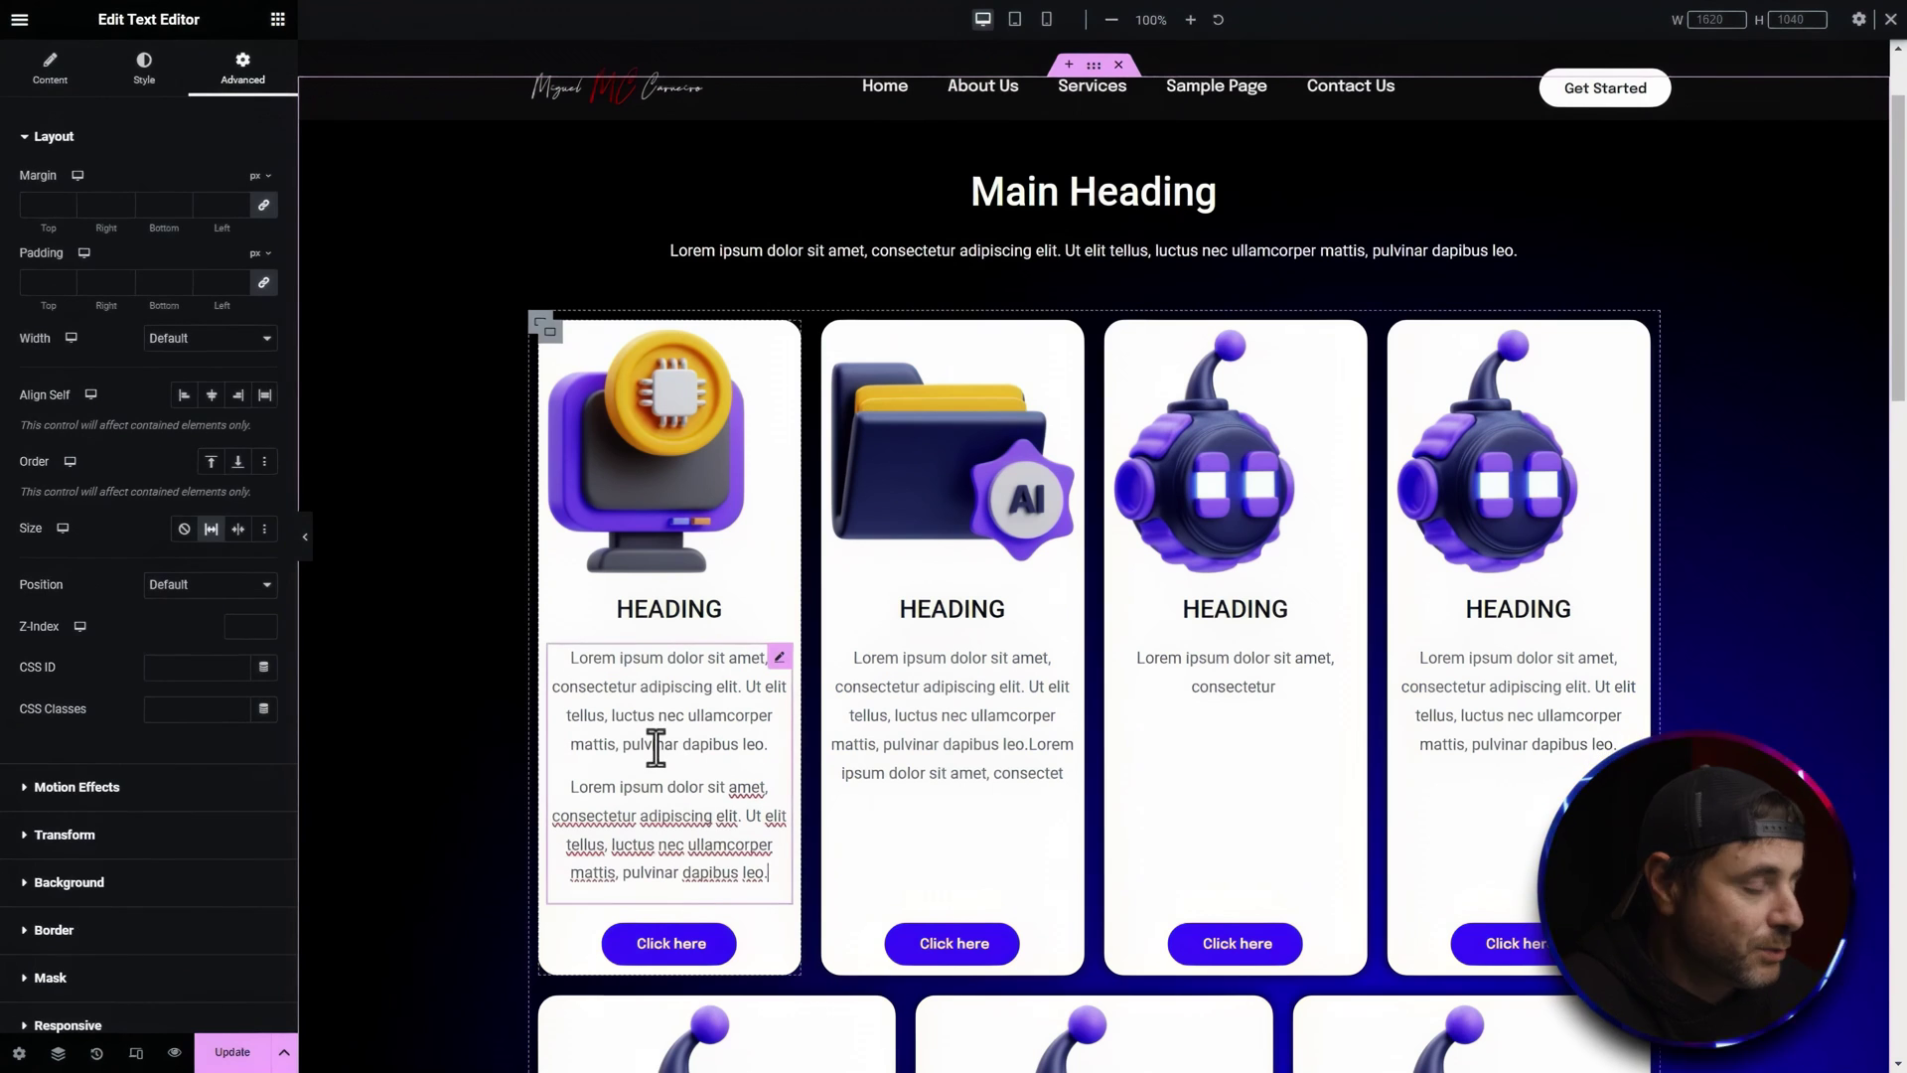
pyautogui.click(993, 717)
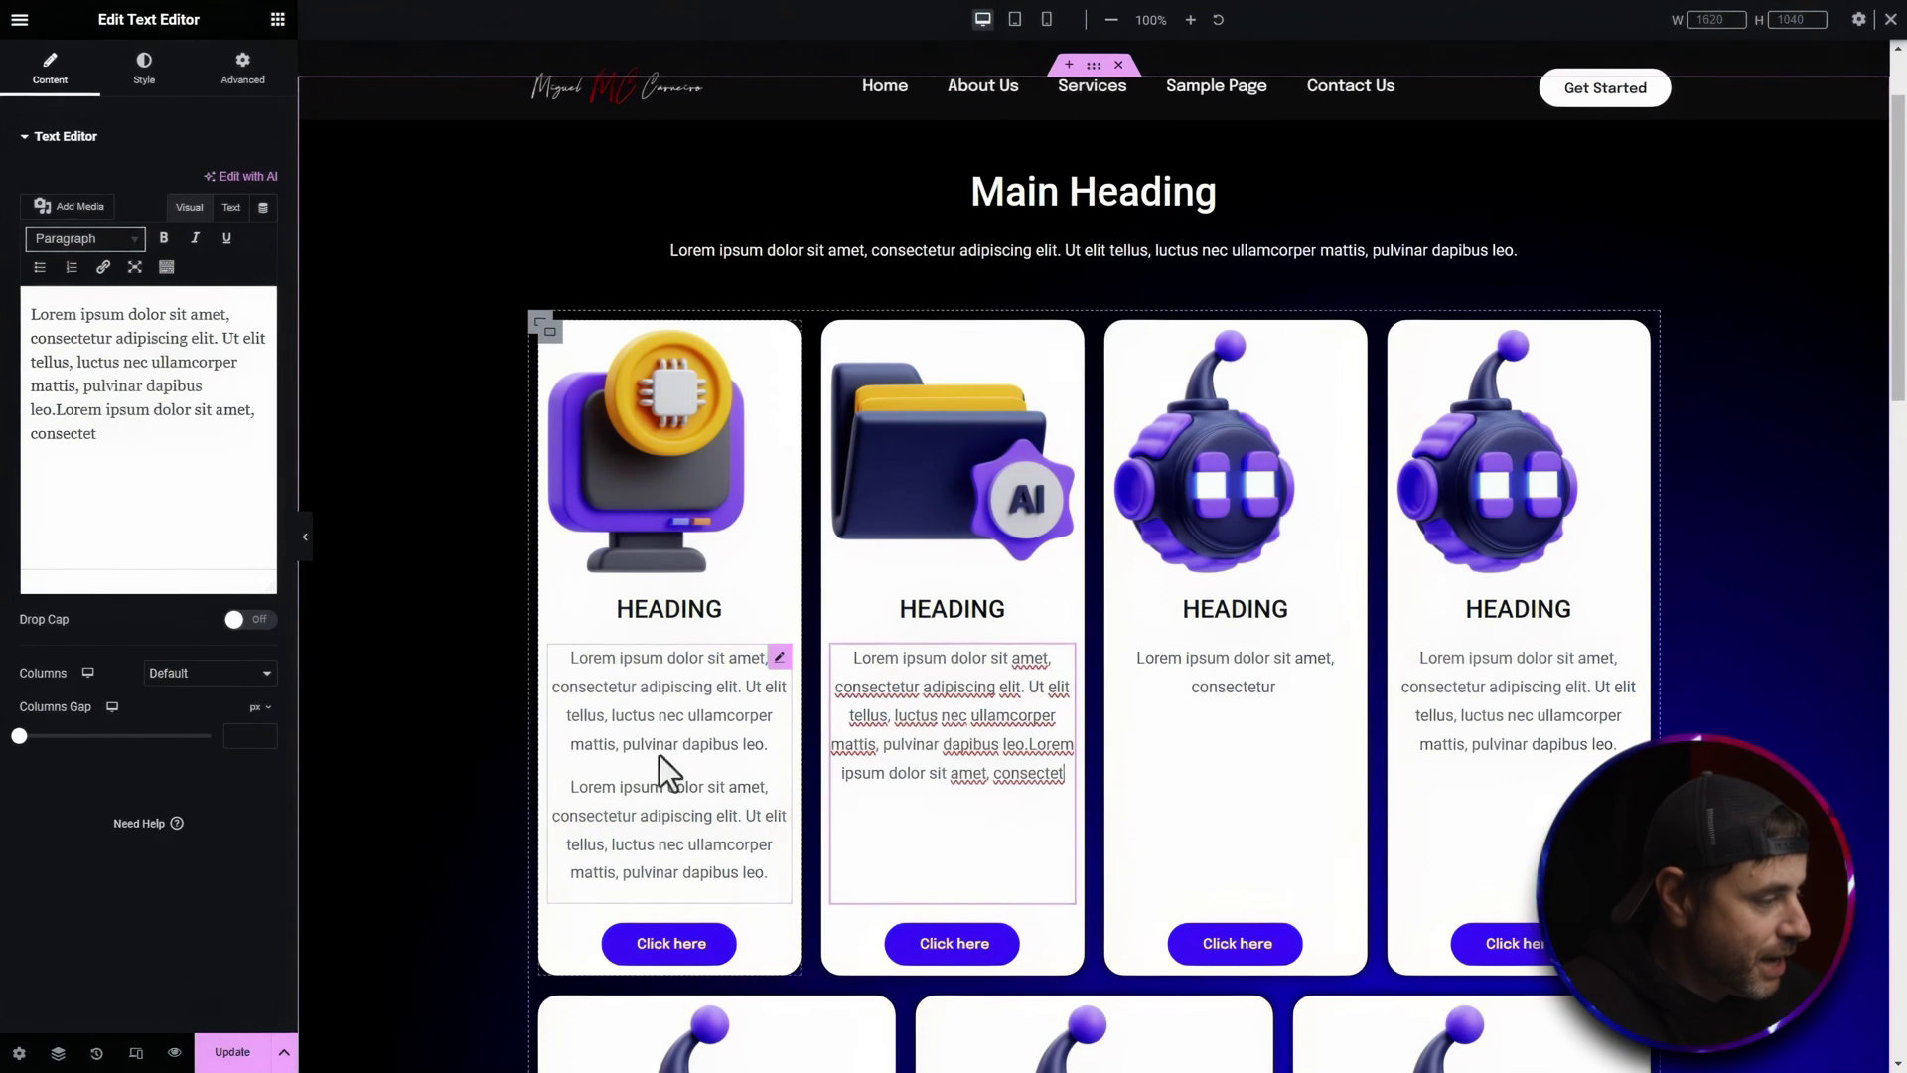
pyautogui.click(1314, 820)
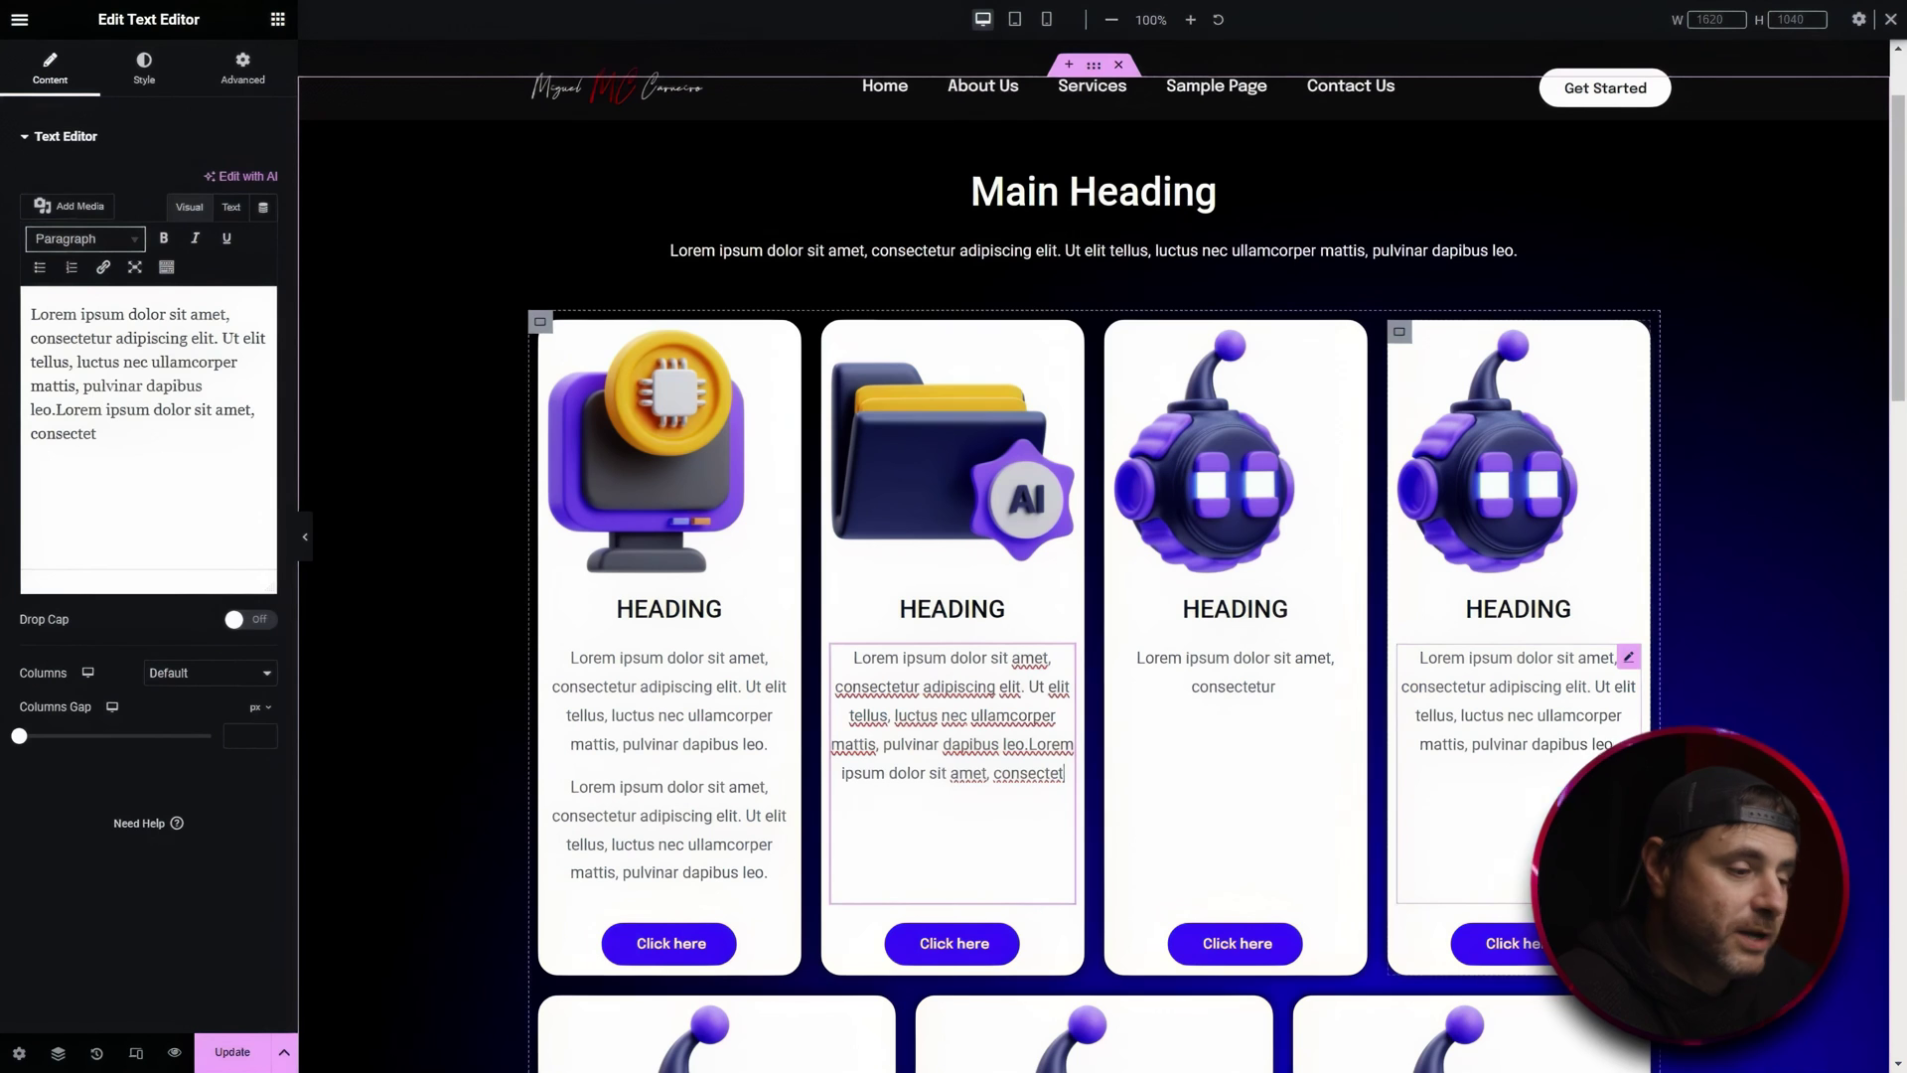
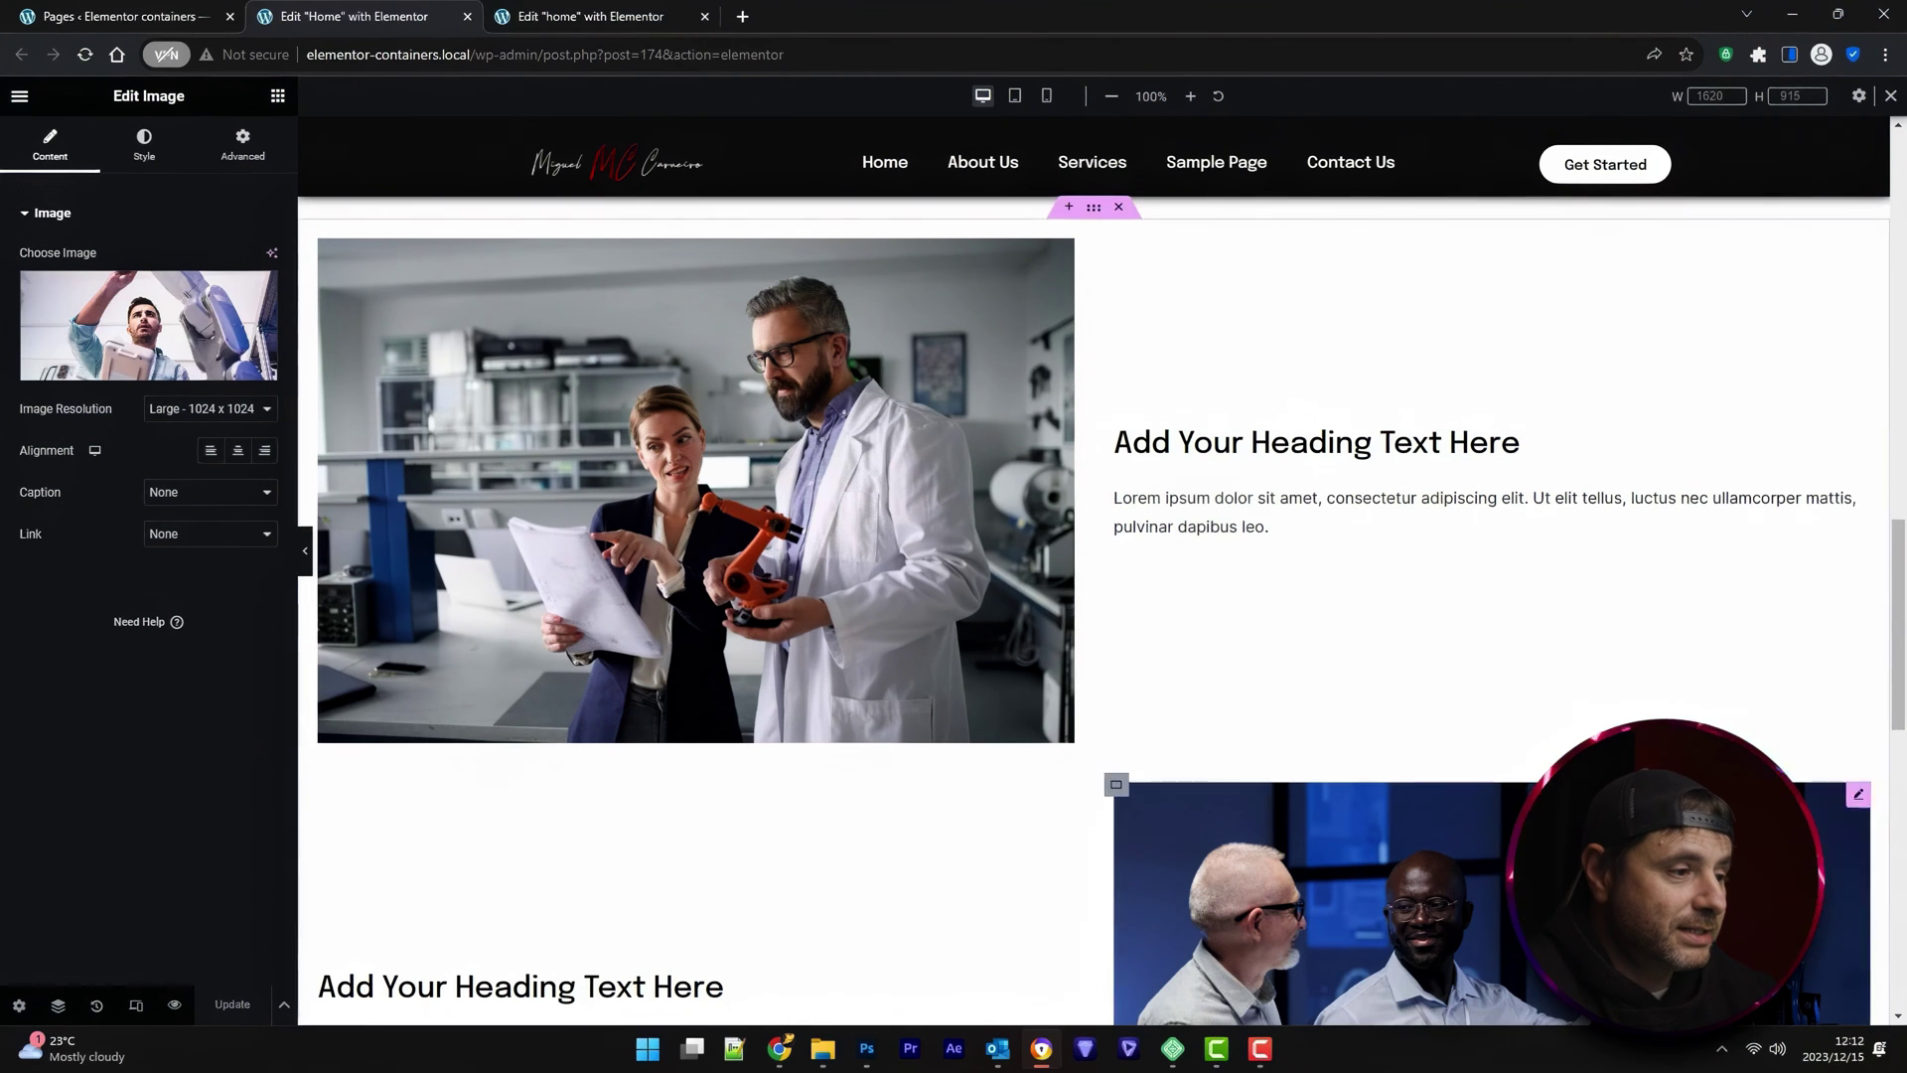
# Examine the alternating image and text rows in the desktop layout of the other Home page
pyautogui.scroll(-2, 1827, 676)
pyautogui.scroll(-2, 1825, 670)
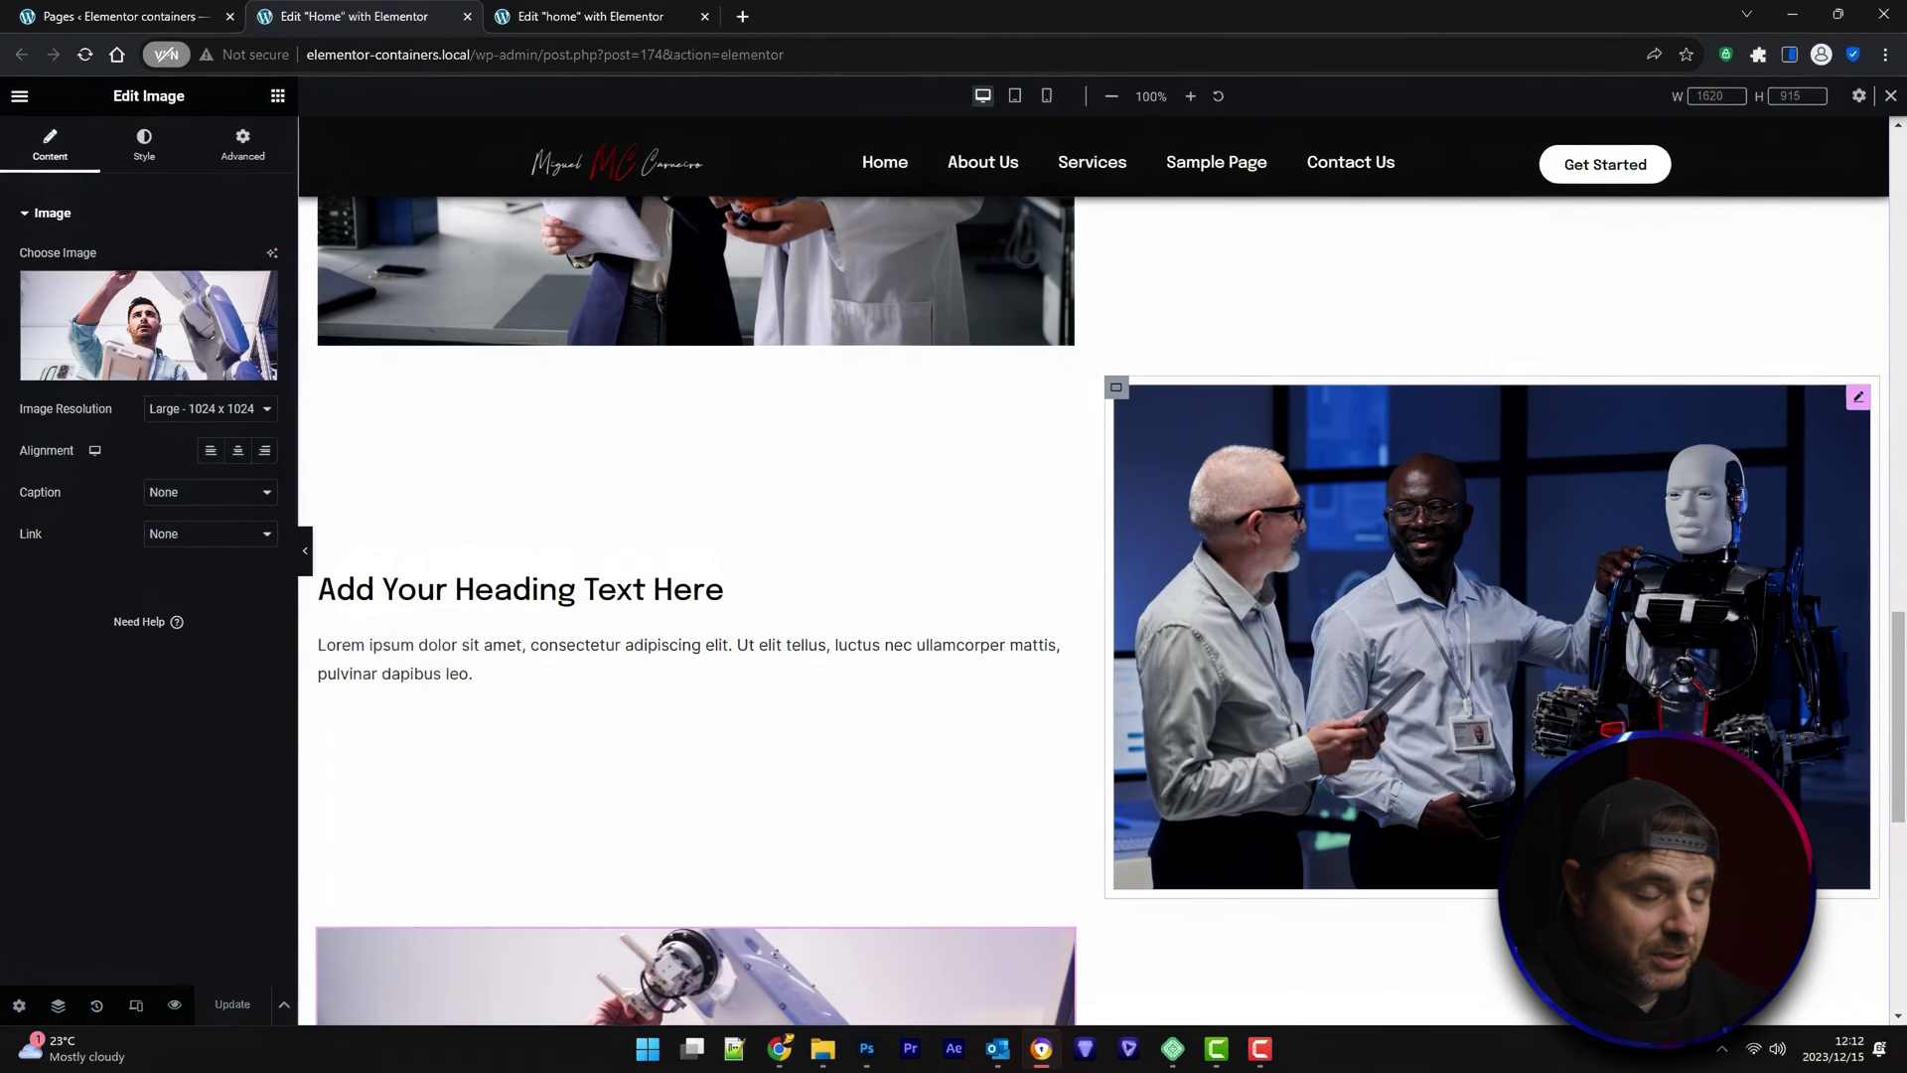
pyautogui.scroll(-3, 1845, 867)
pyautogui.scroll(-4, 1576, 551)
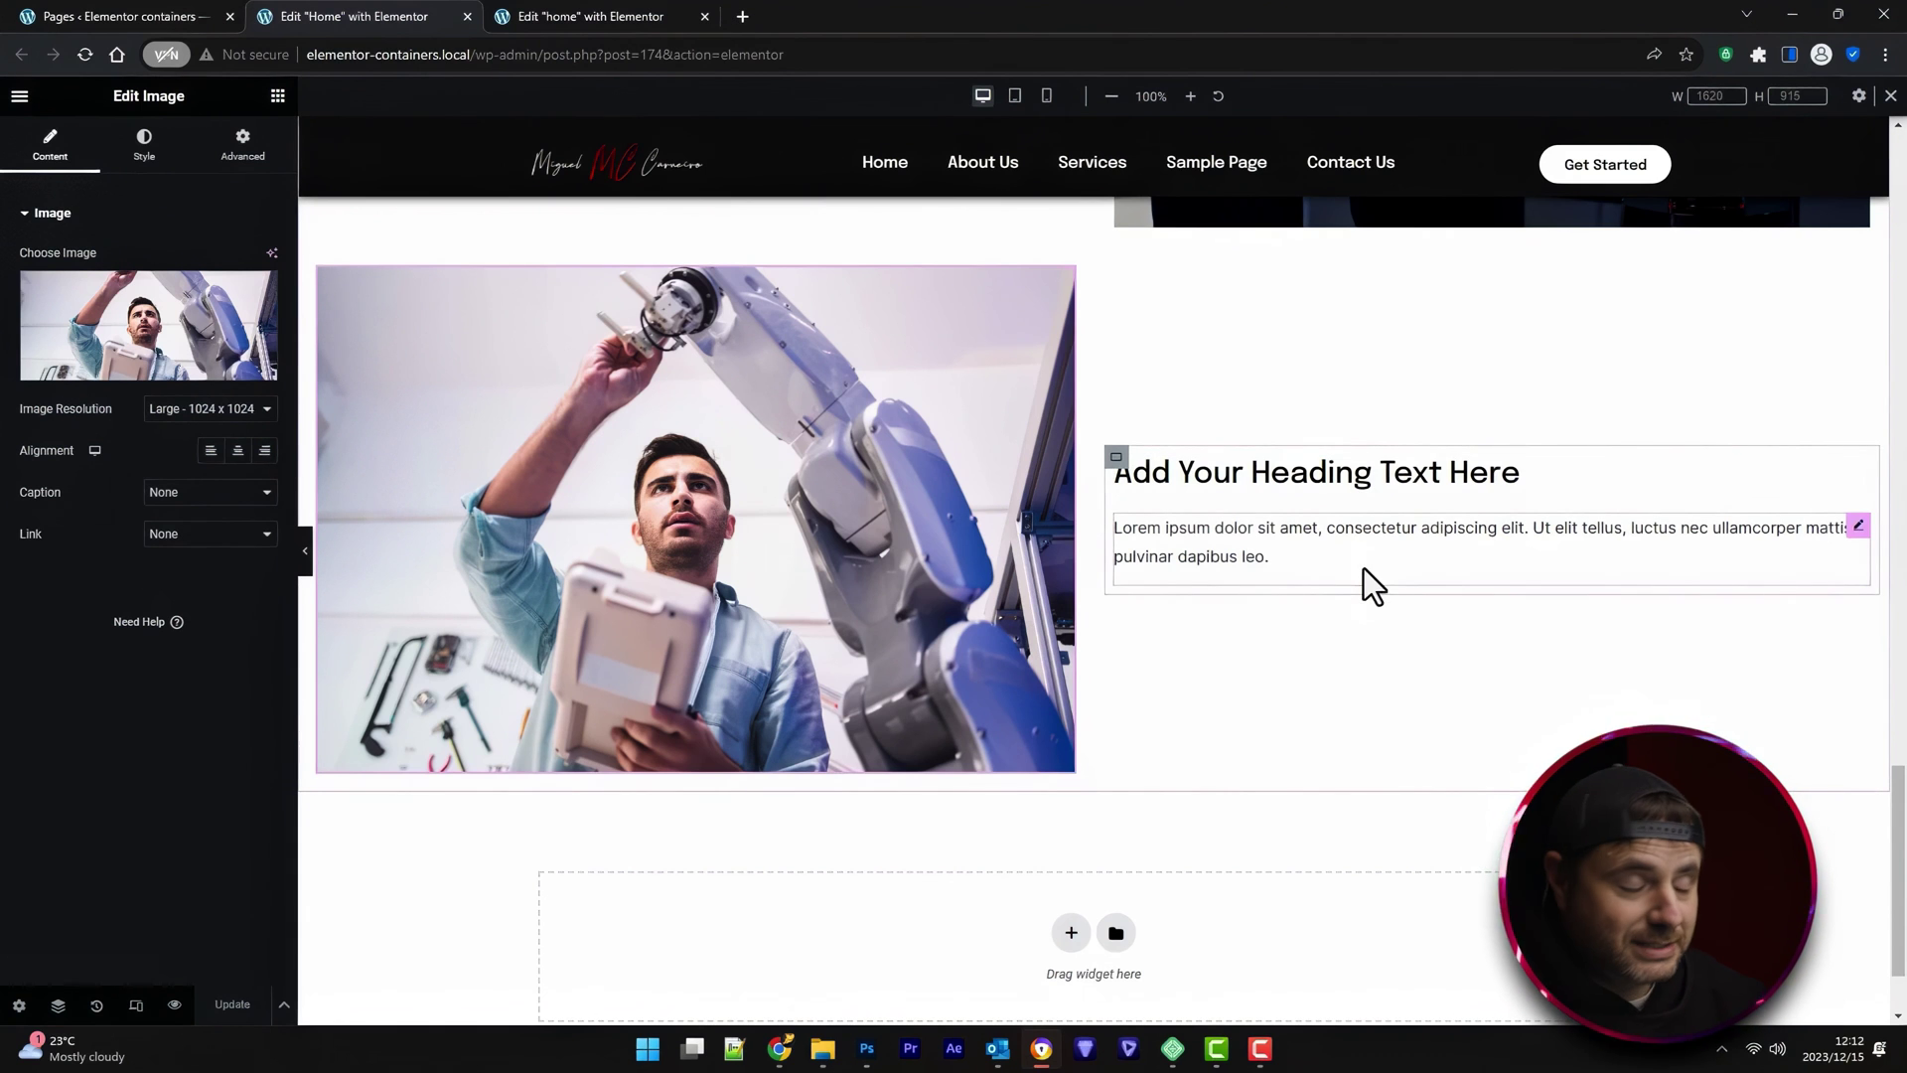
pyautogui.scroll(6, 1388, 718)
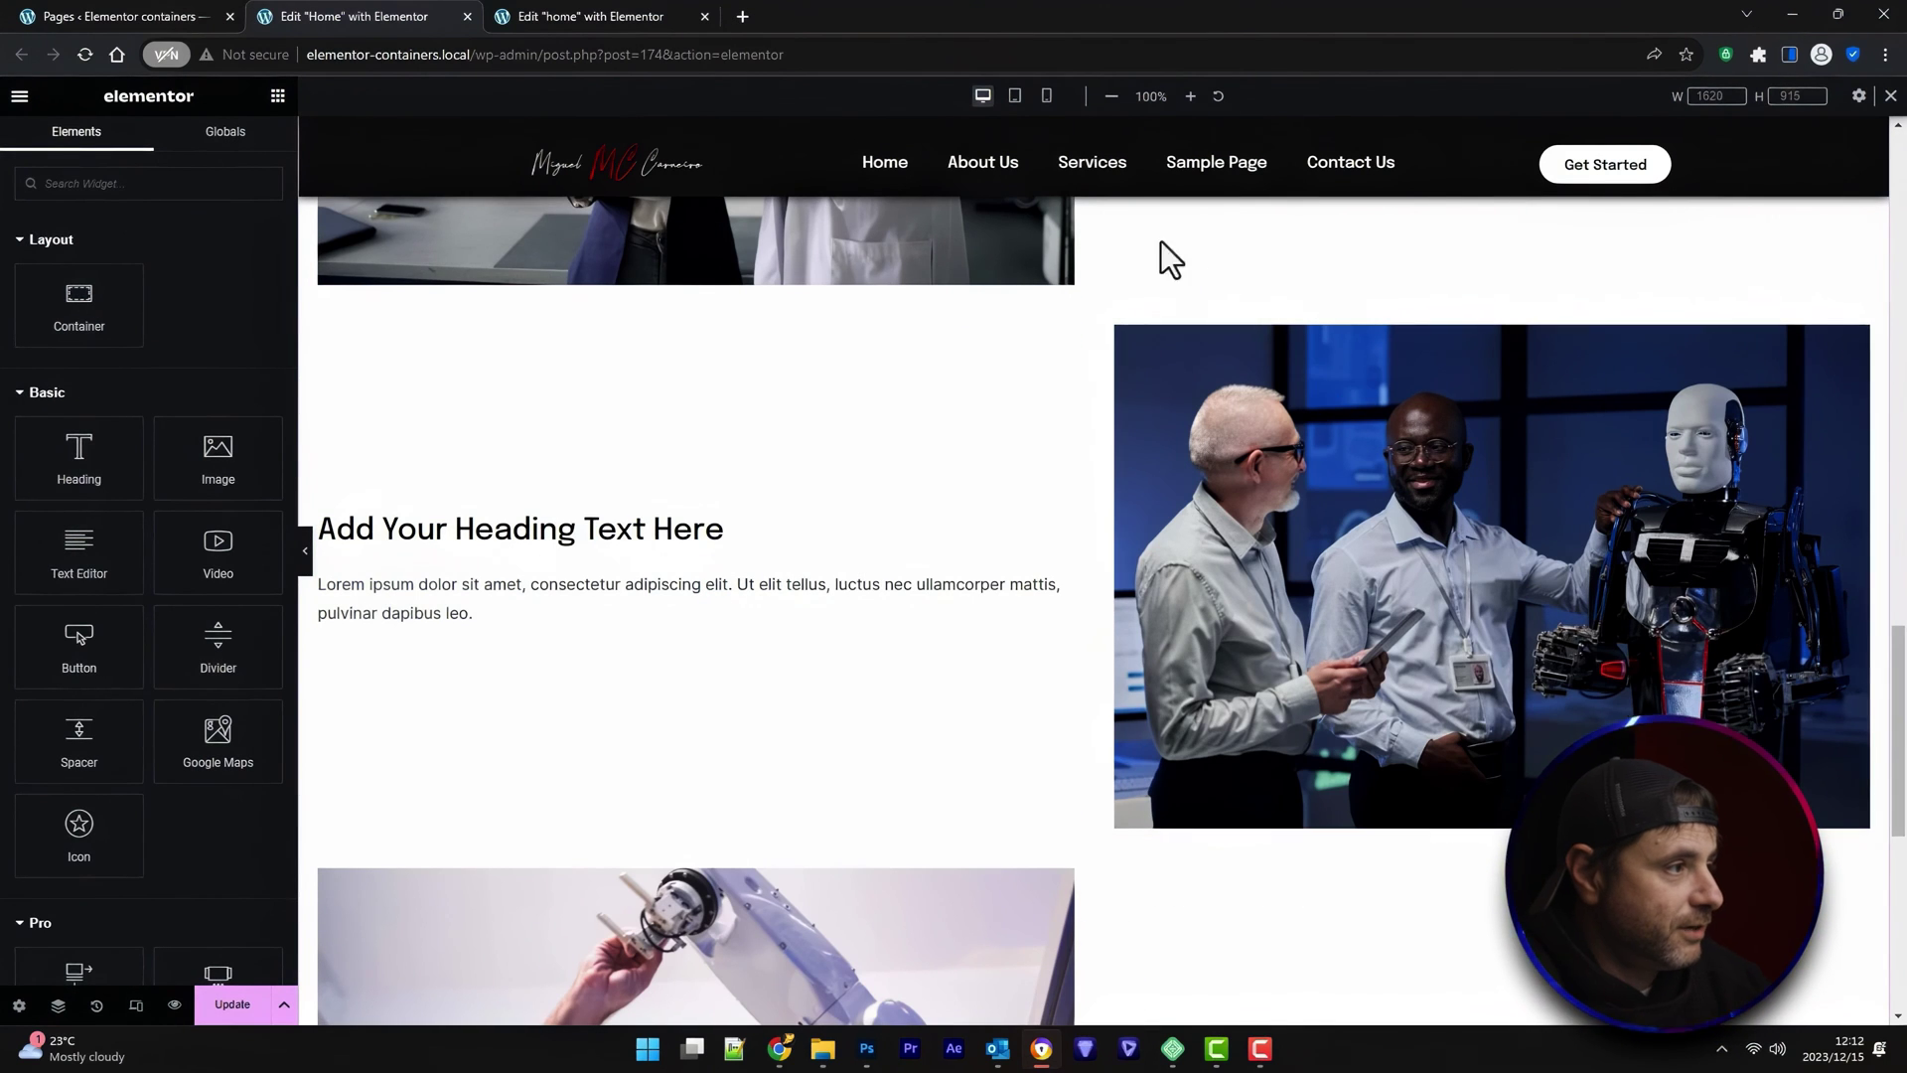
# Check the stacking order of the image and text rows in the mobile view, and return to the desktop view
pyautogui.click(1046, 95)
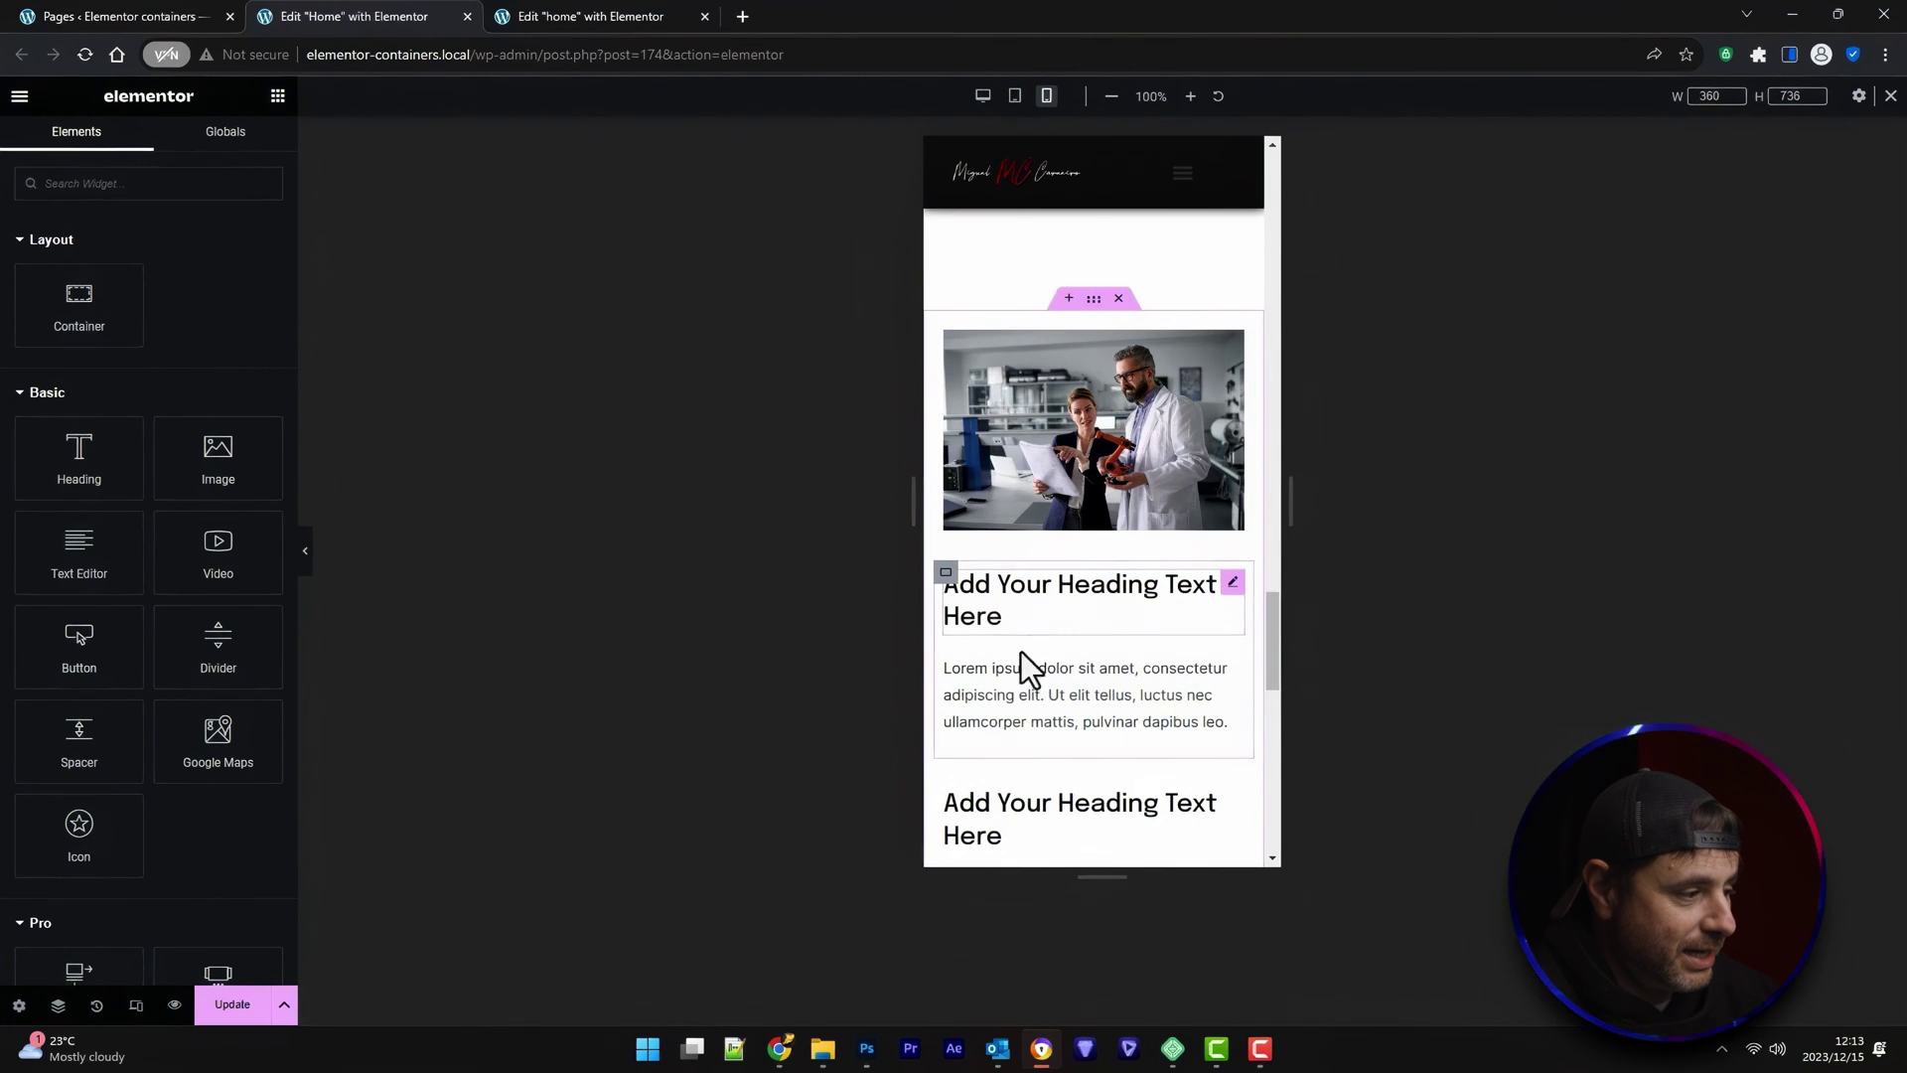
pyautogui.scroll(-3, 1019, 682)
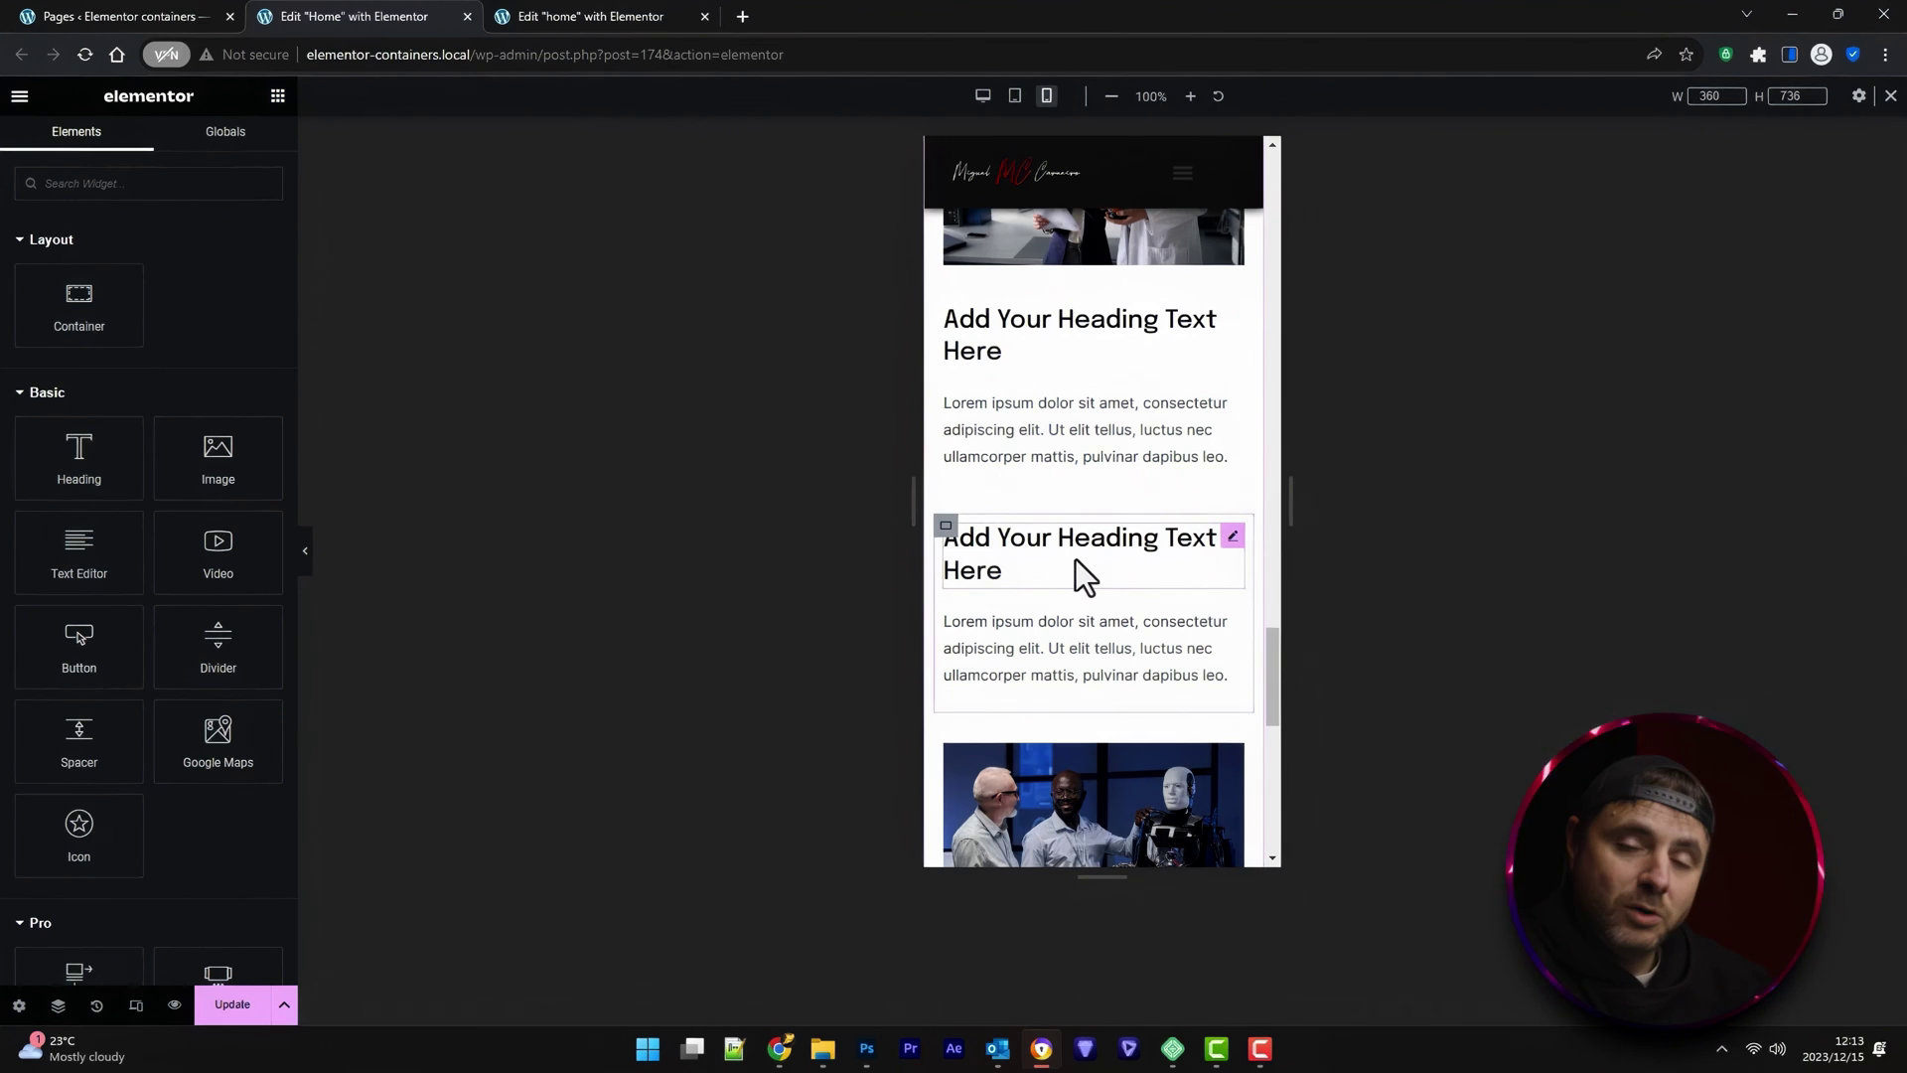
pyautogui.scroll(-2, 1072, 550)
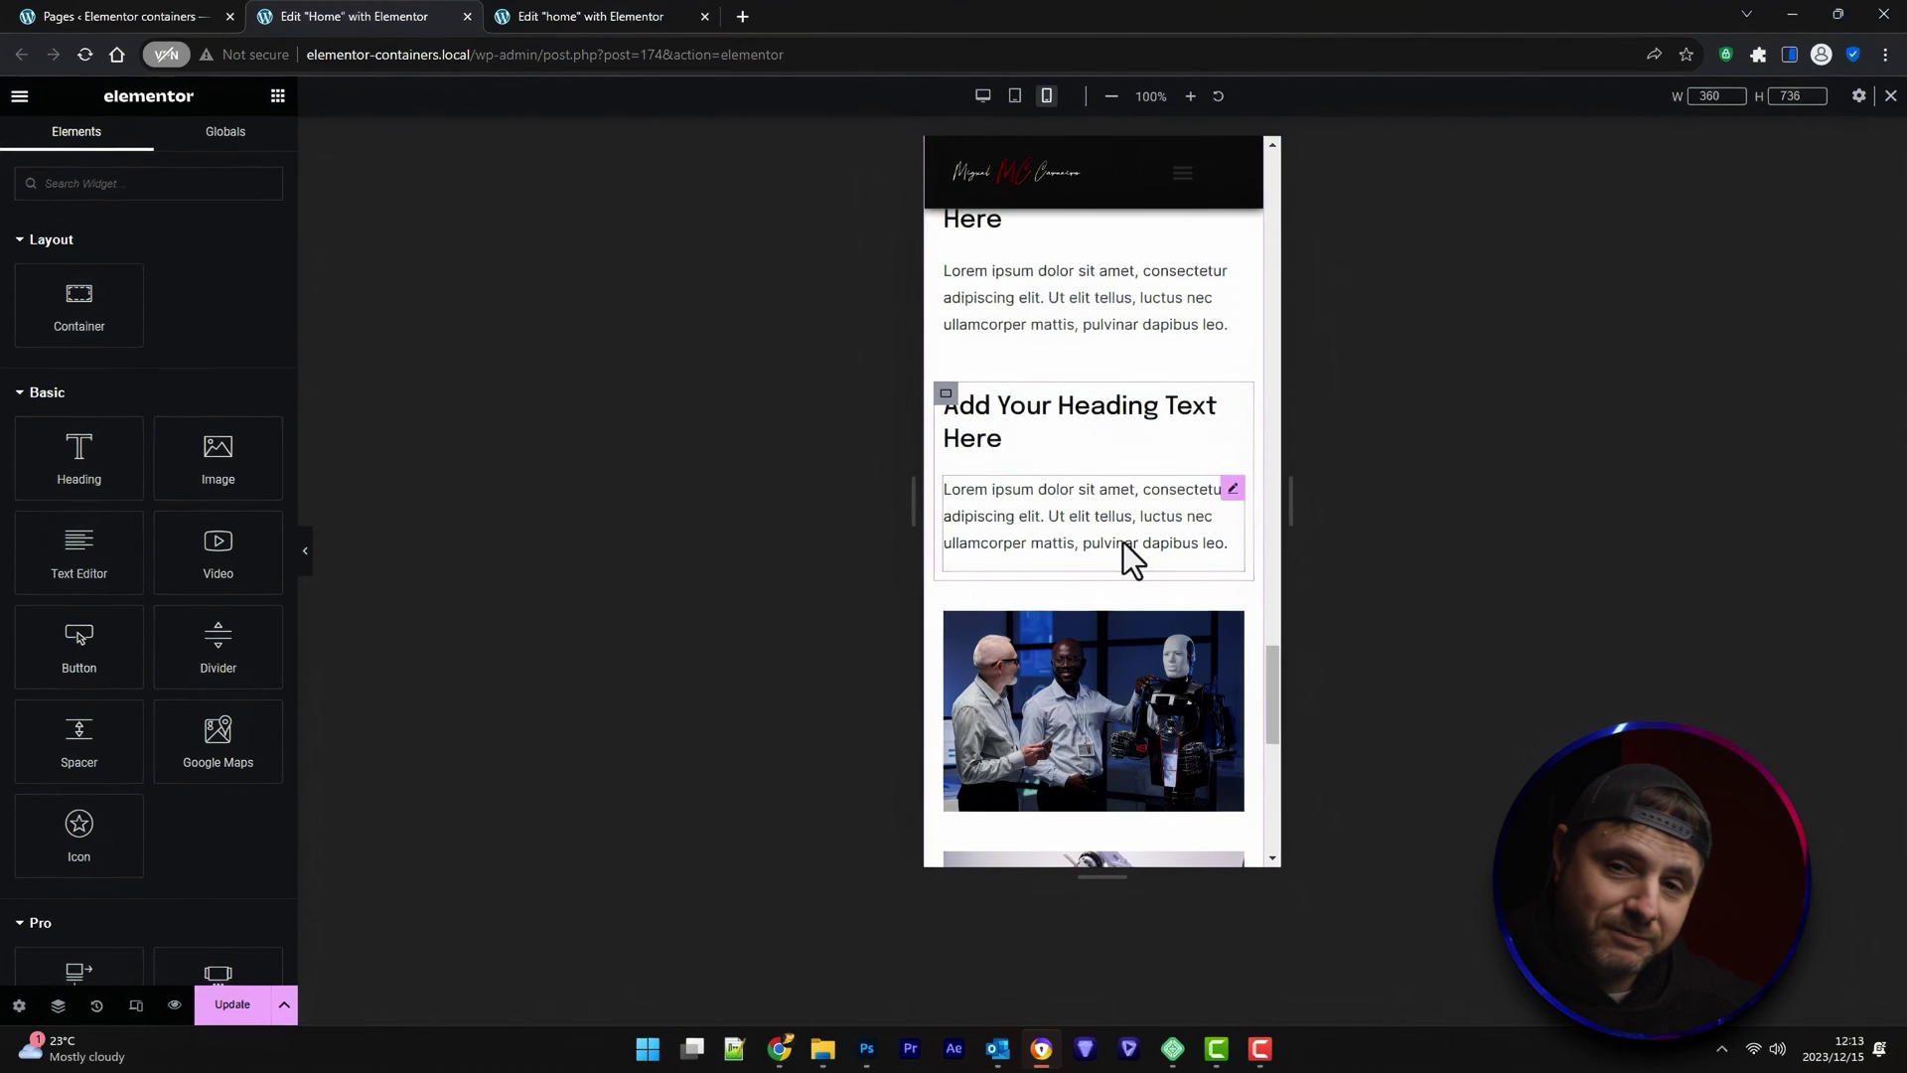
pyautogui.click(982, 95)
pyautogui.scroll(15, 841, 677)
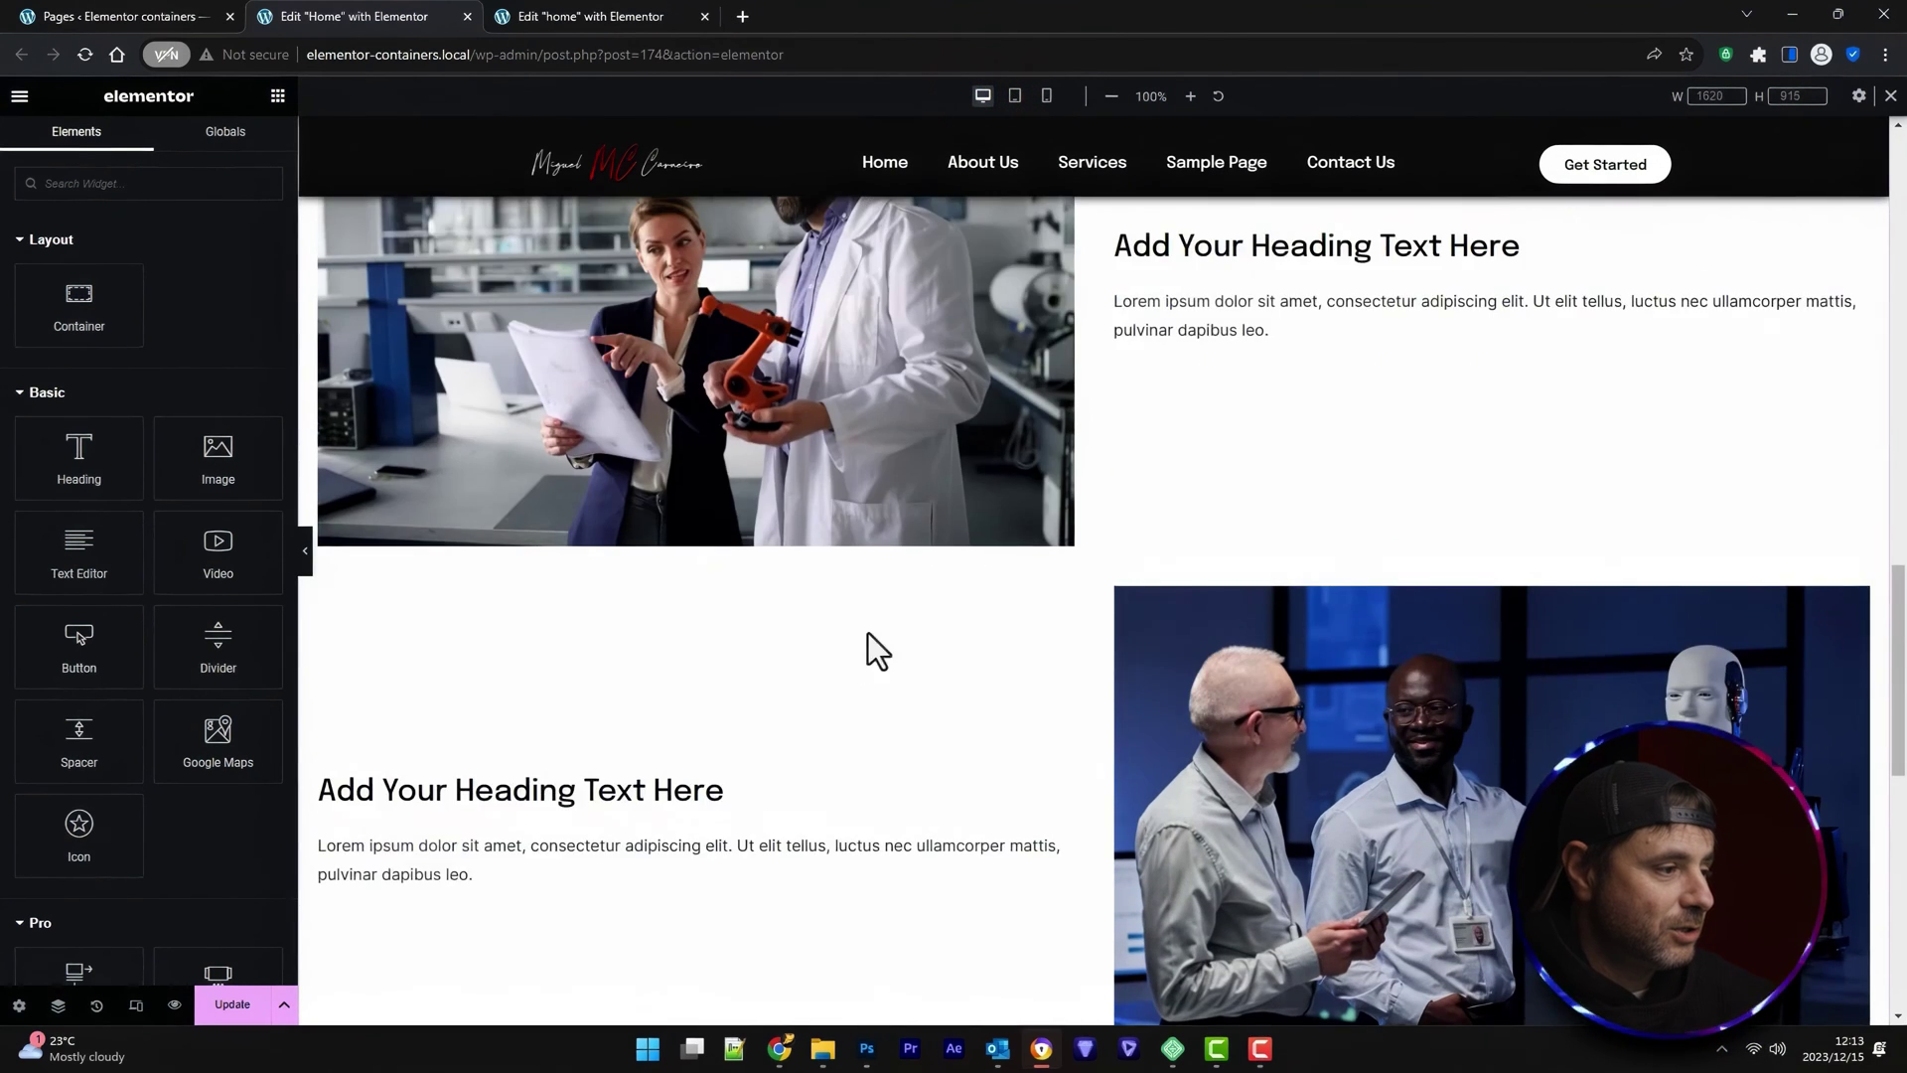
pyautogui.scroll(-5, 1249, 715)
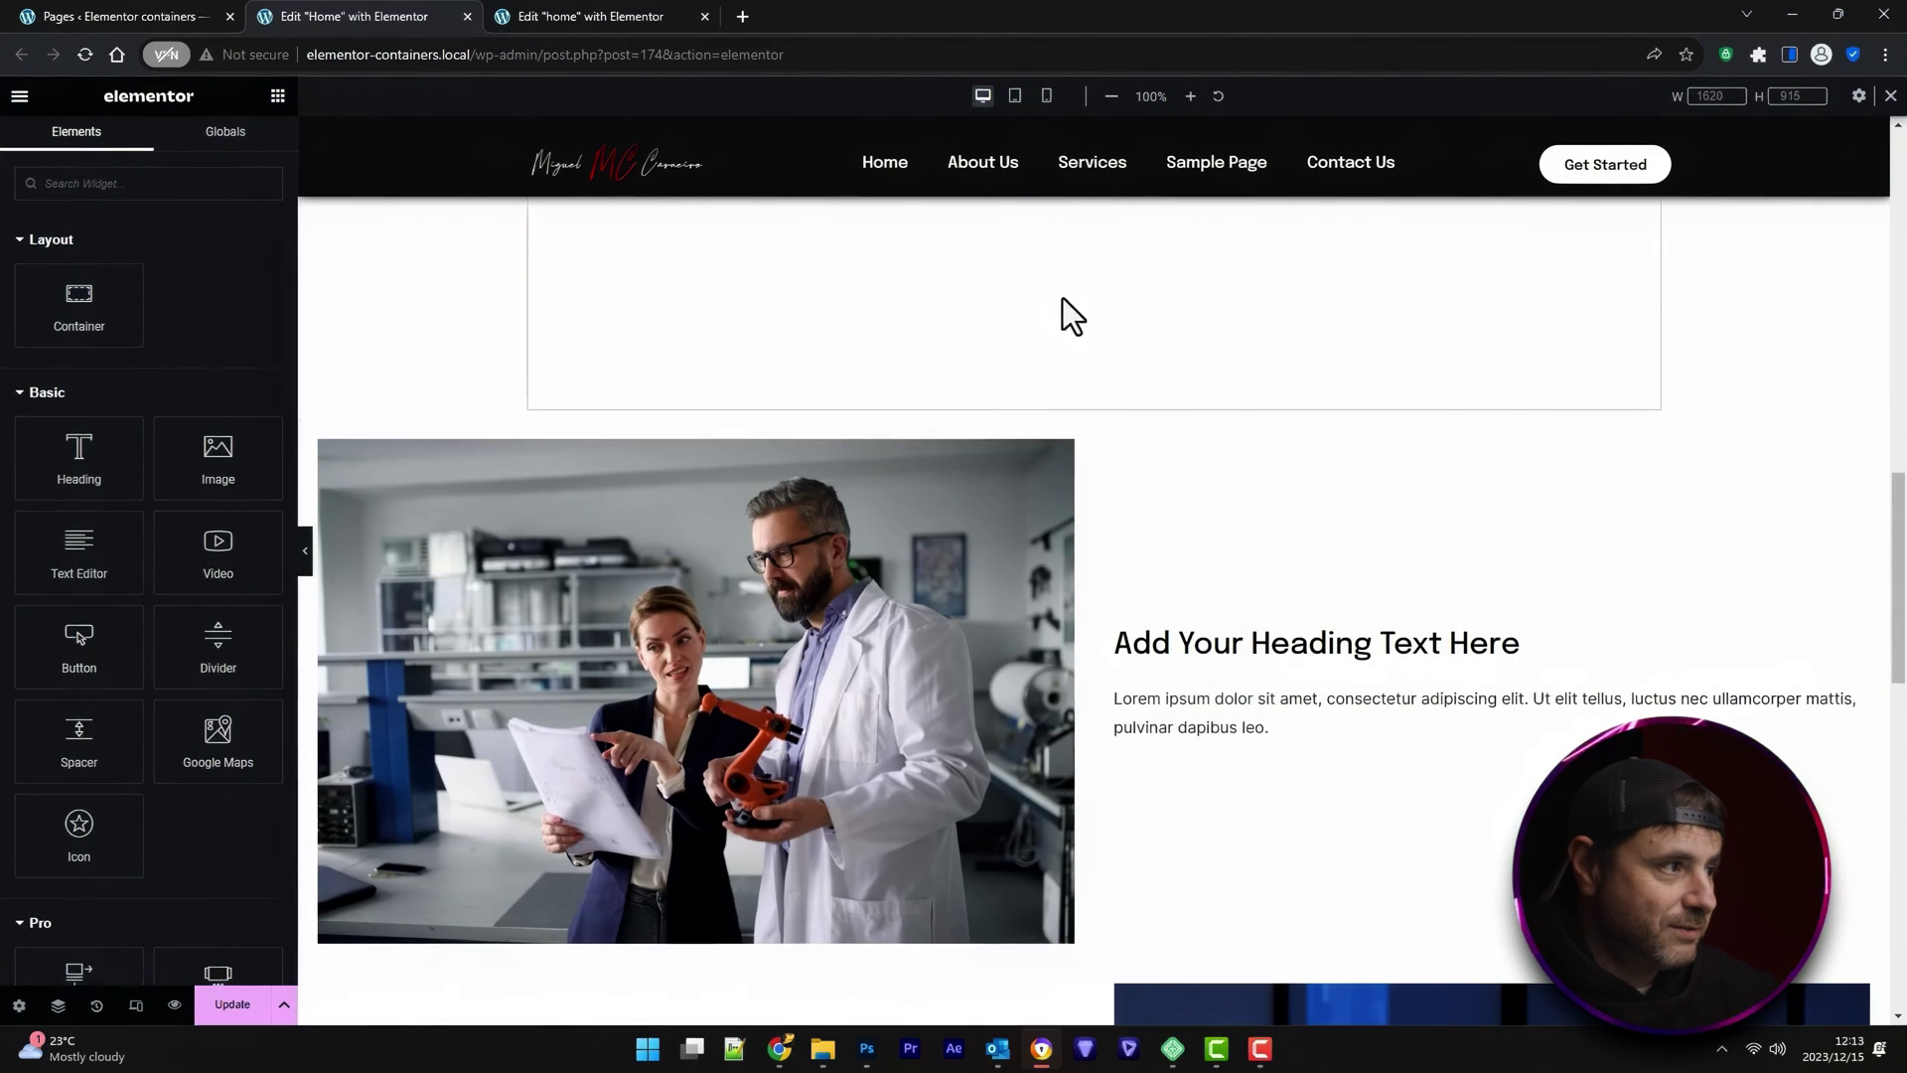
# Check the stacking order of the image and text rows in the mobile view and compare it with the desktop layout
pyautogui.click(1046, 95)
pyautogui.scroll(-4, 1152, 414)
pyautogui.scroll(-1, 1152, 414)
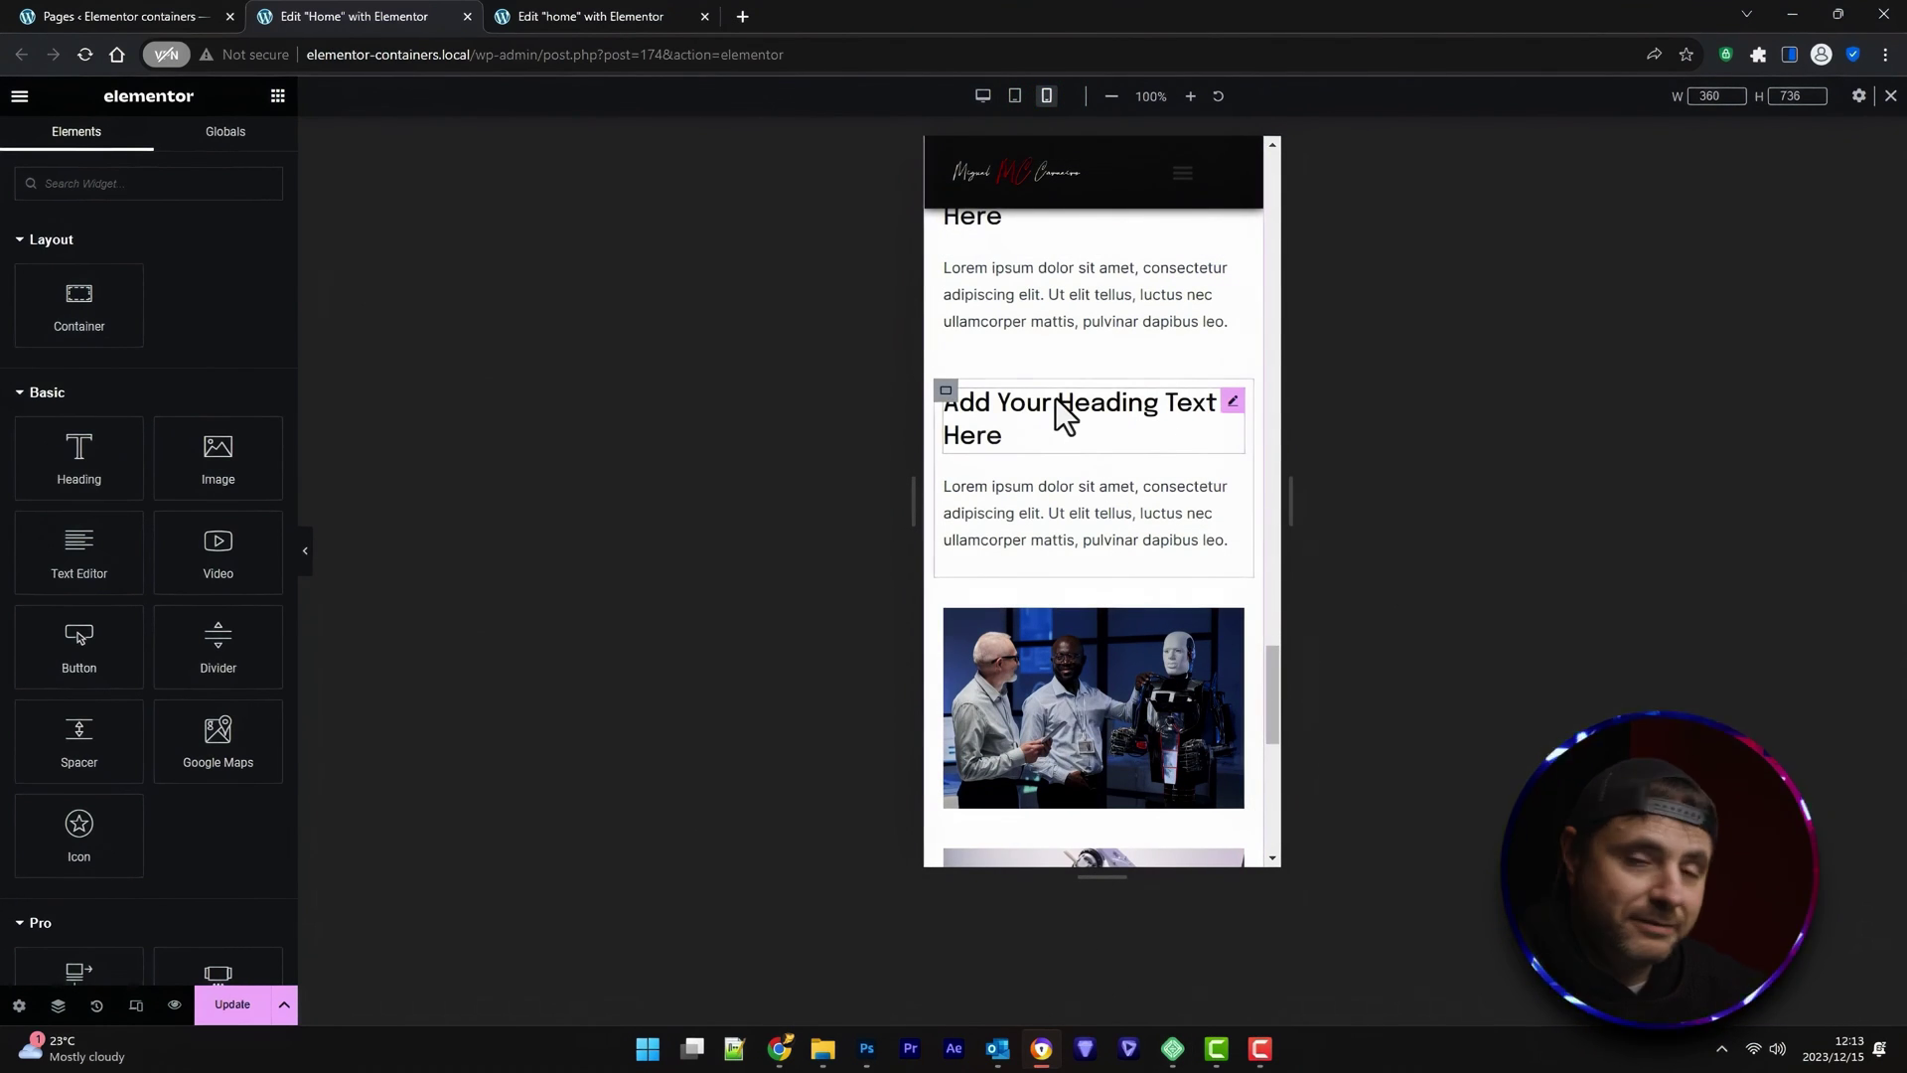
pyautogui.scroll(3, 1061, 412)
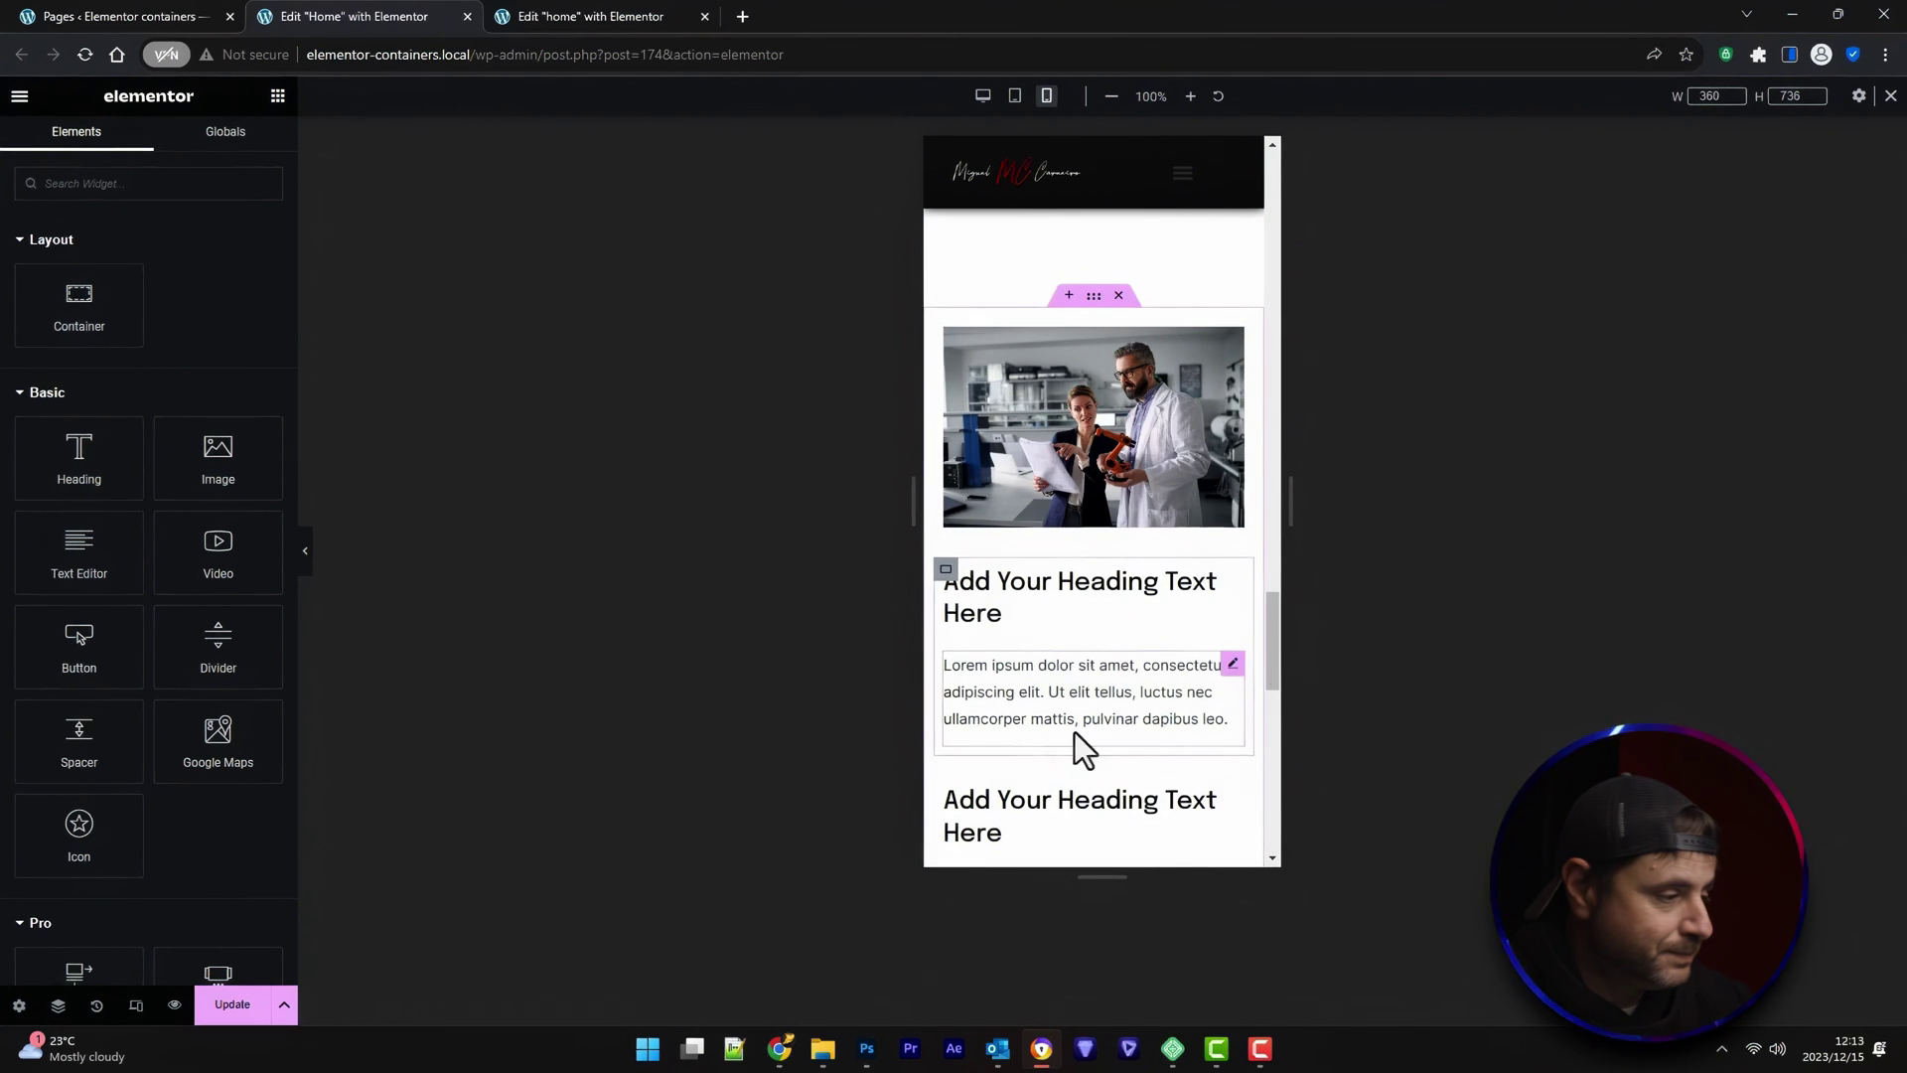
pyautogui.scroll(-1, 1092, 605)
pyautogui.scroll(1, 1093, 605)
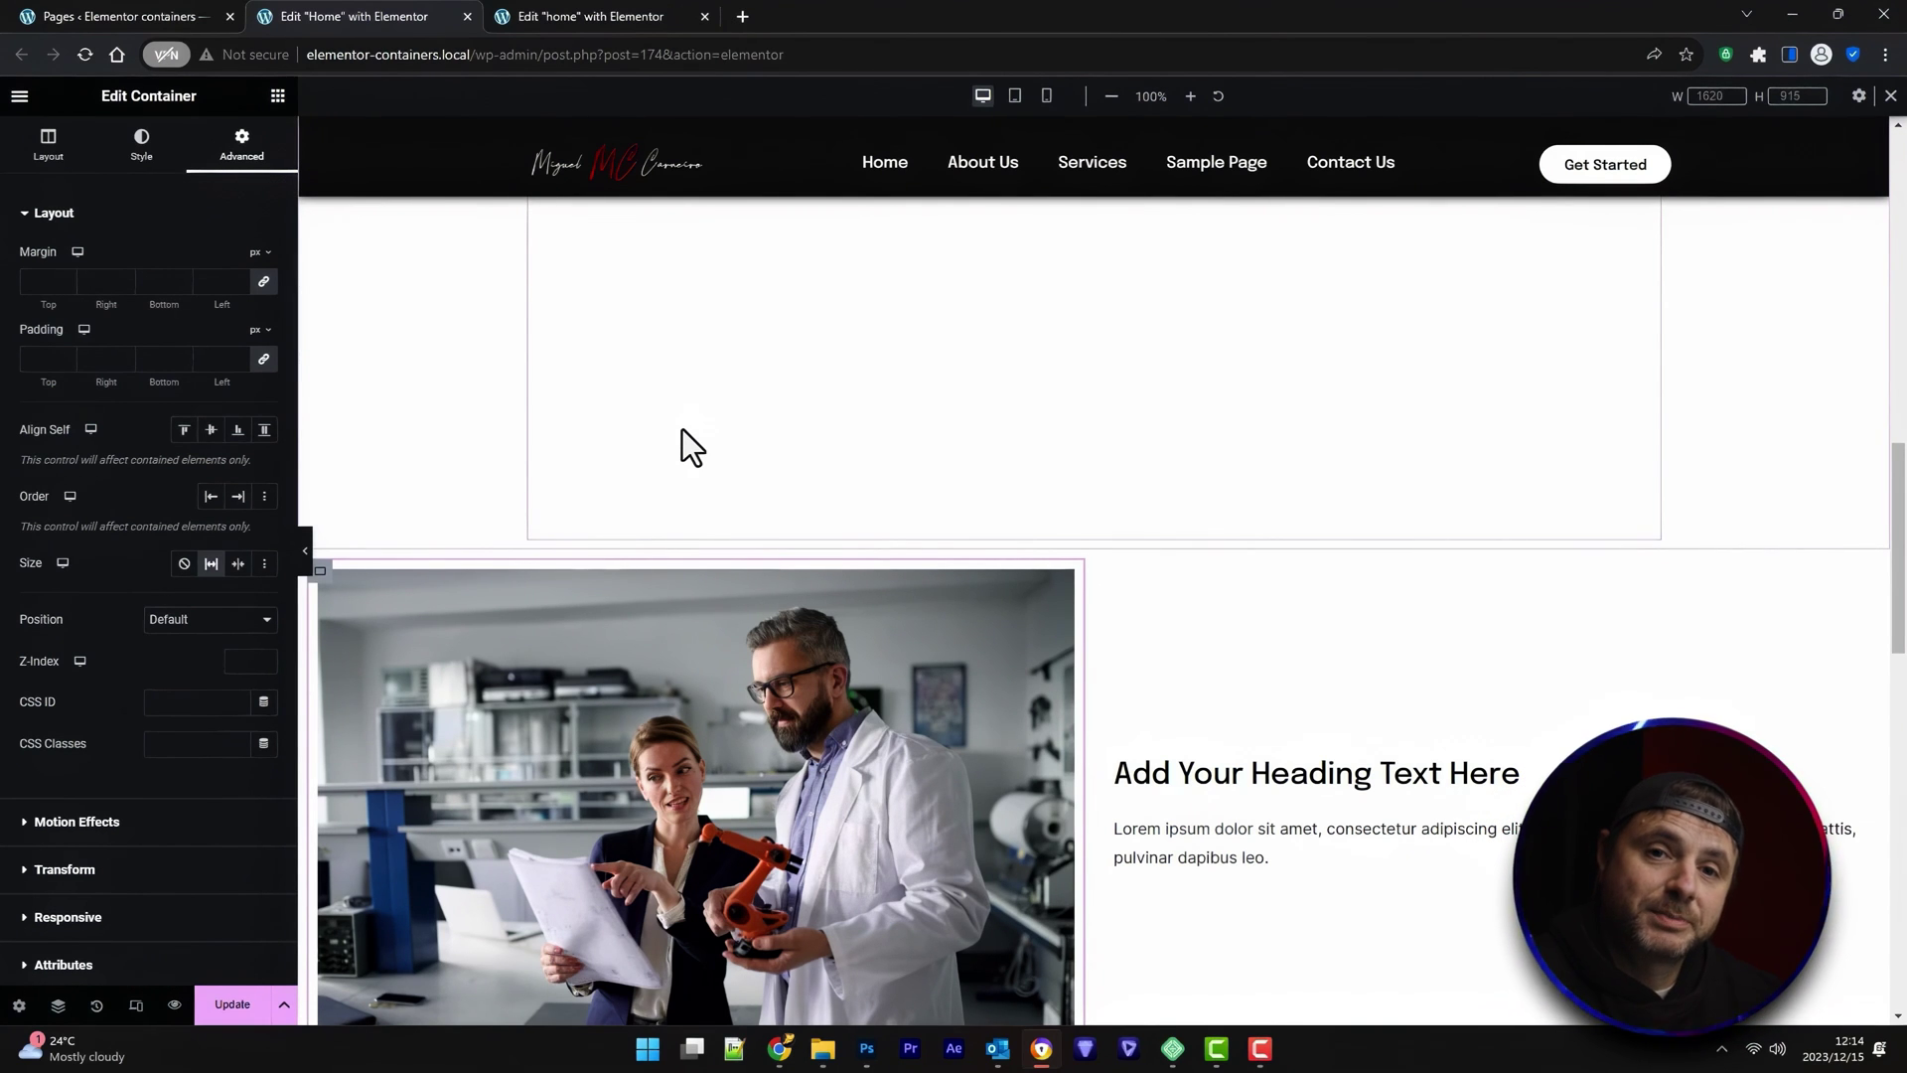
pyautogui.click(1016, 504)
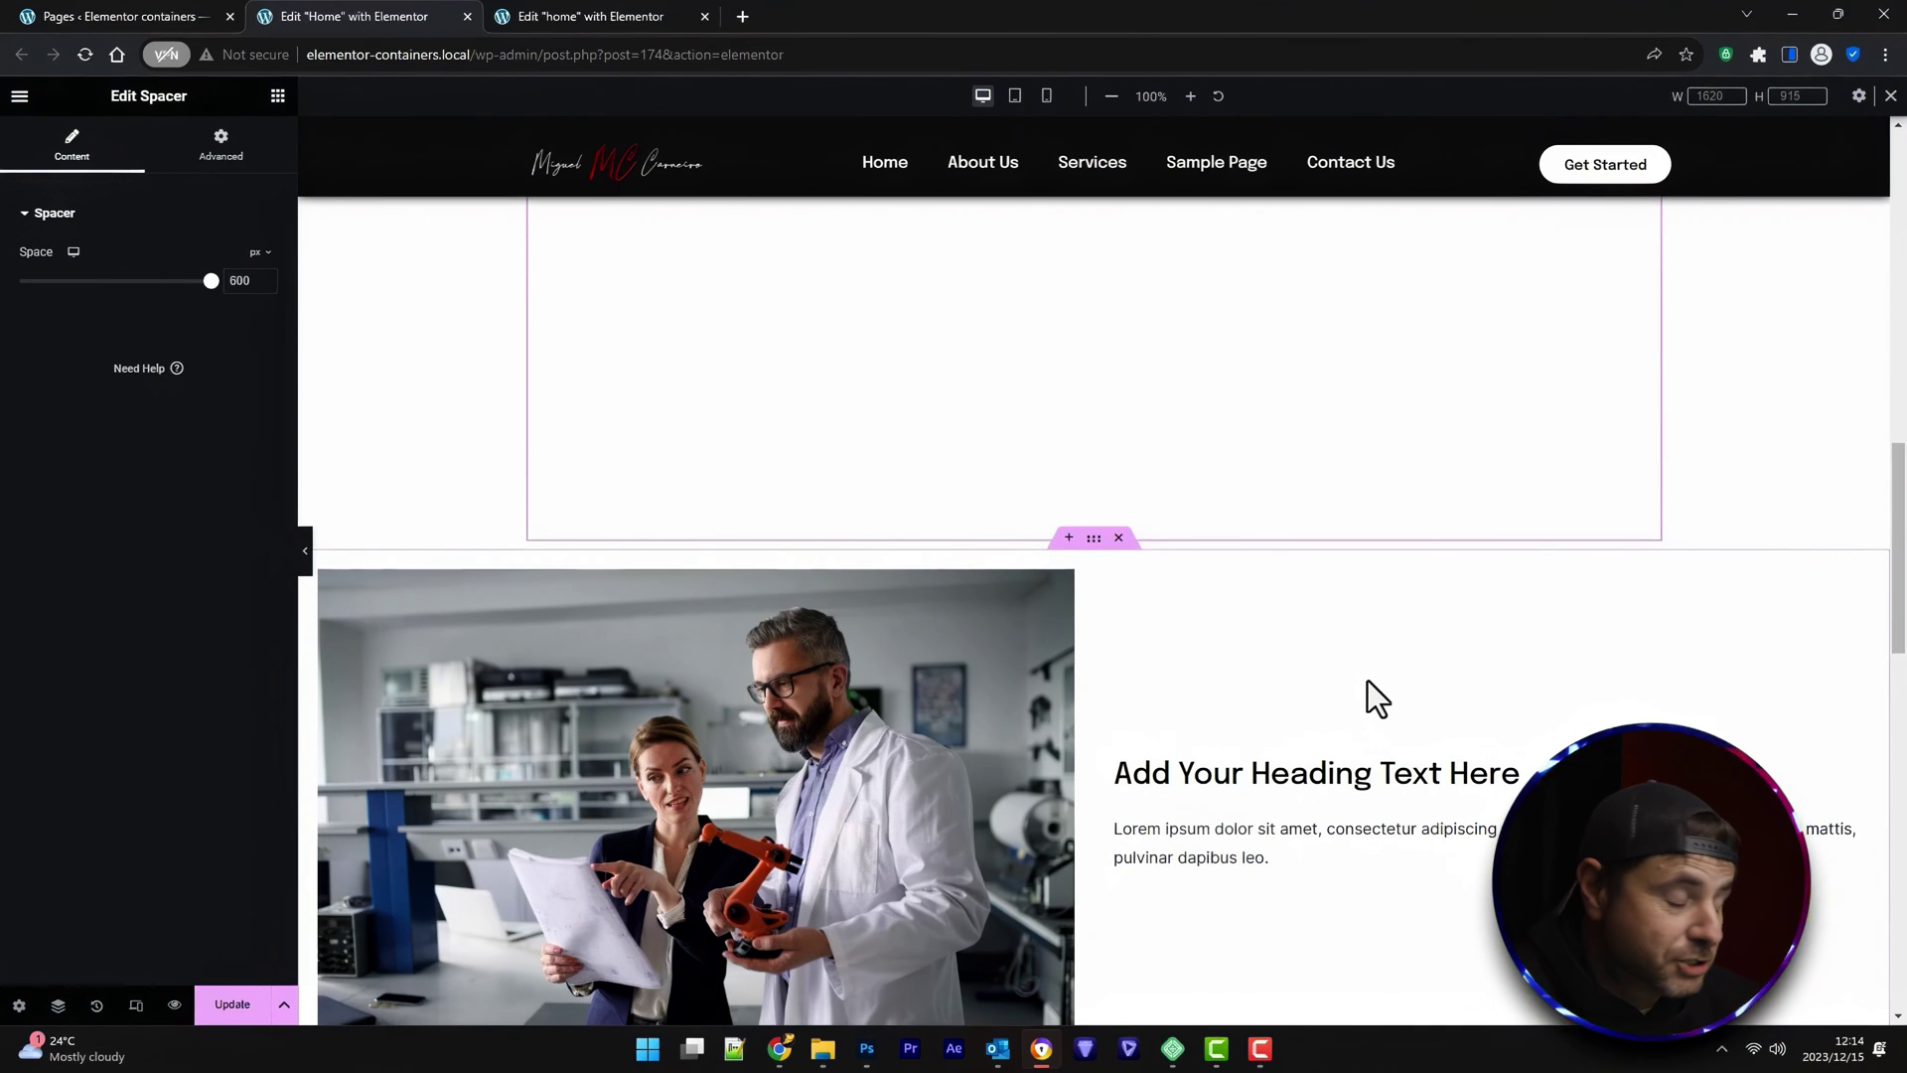
pyautogui.scroll(-6, 1376, 698)
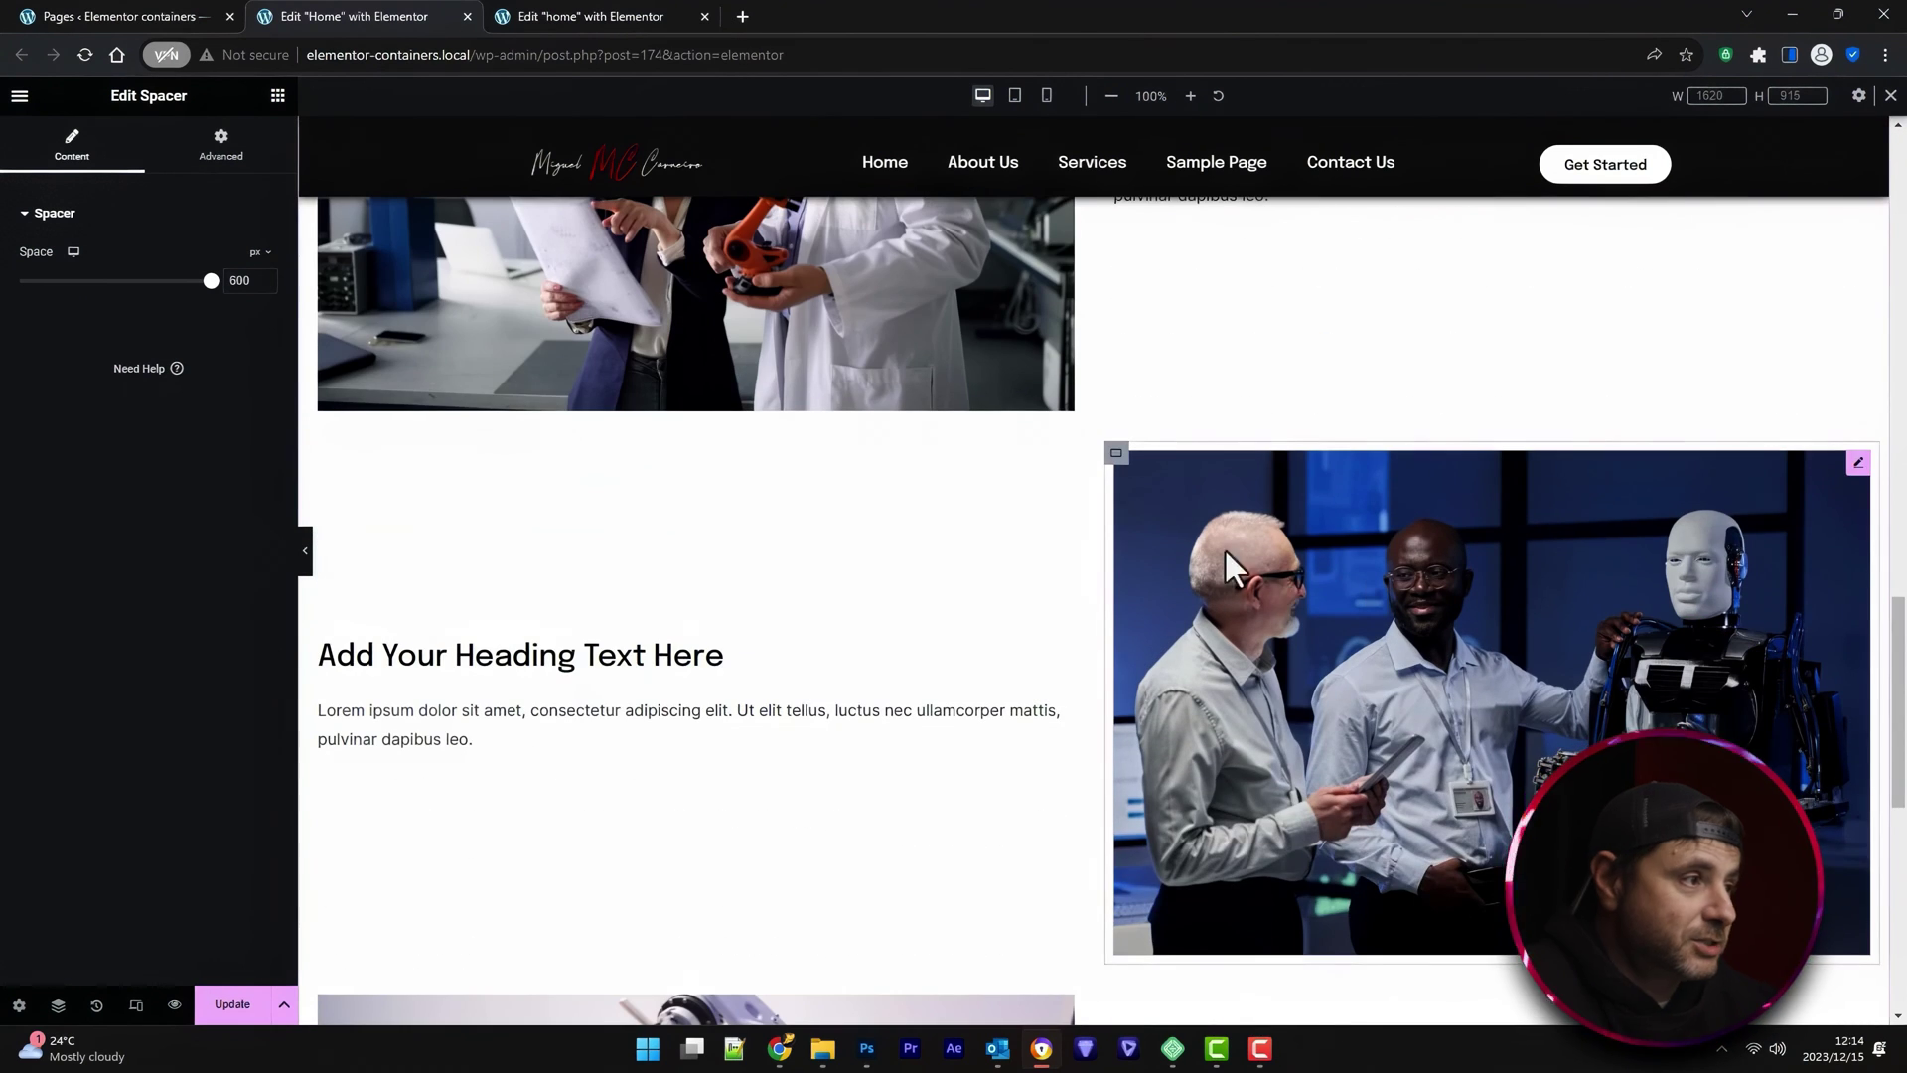
# In the mobile view, give the container of the first image a custom order of 0
pyautogui.hotkey('ctrl', 'shift', 'm')
pyautogui.scroll(-1, 1178, 753)
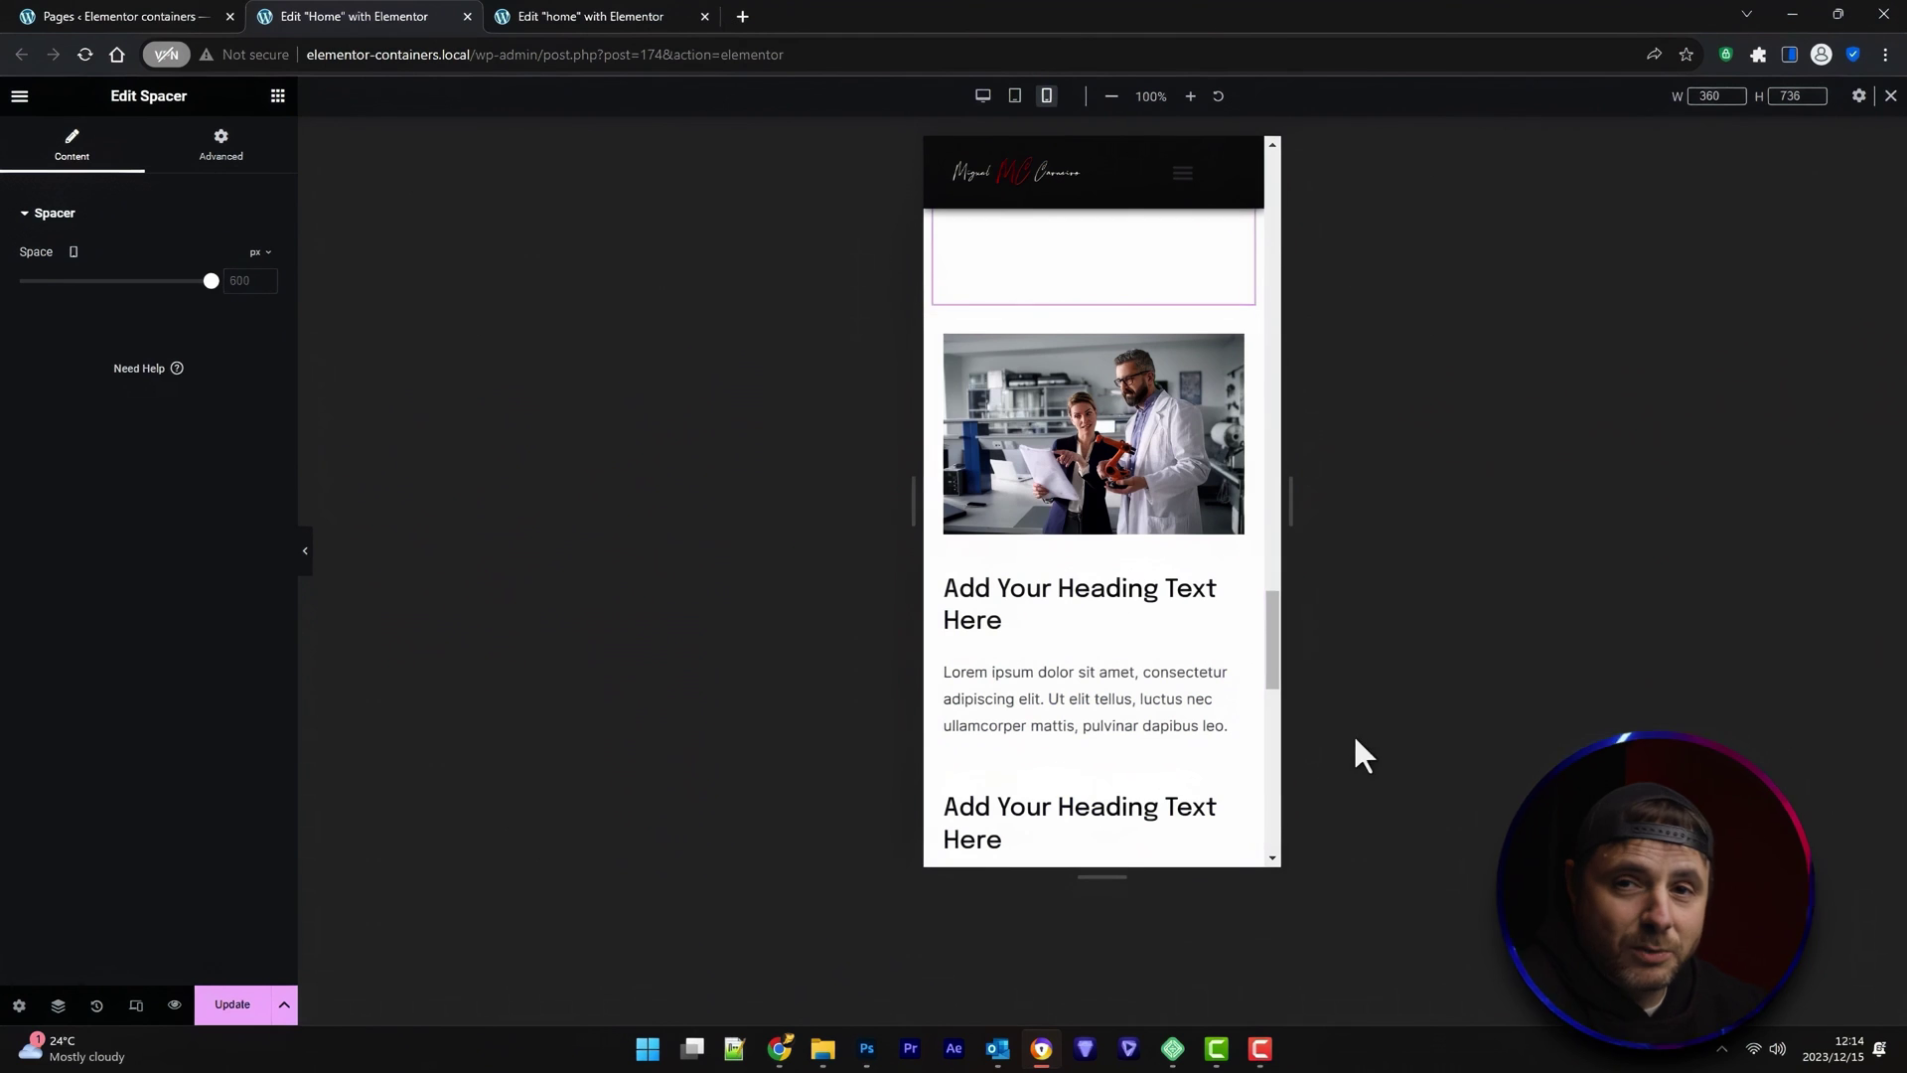
pyautogui.click(944, 340)
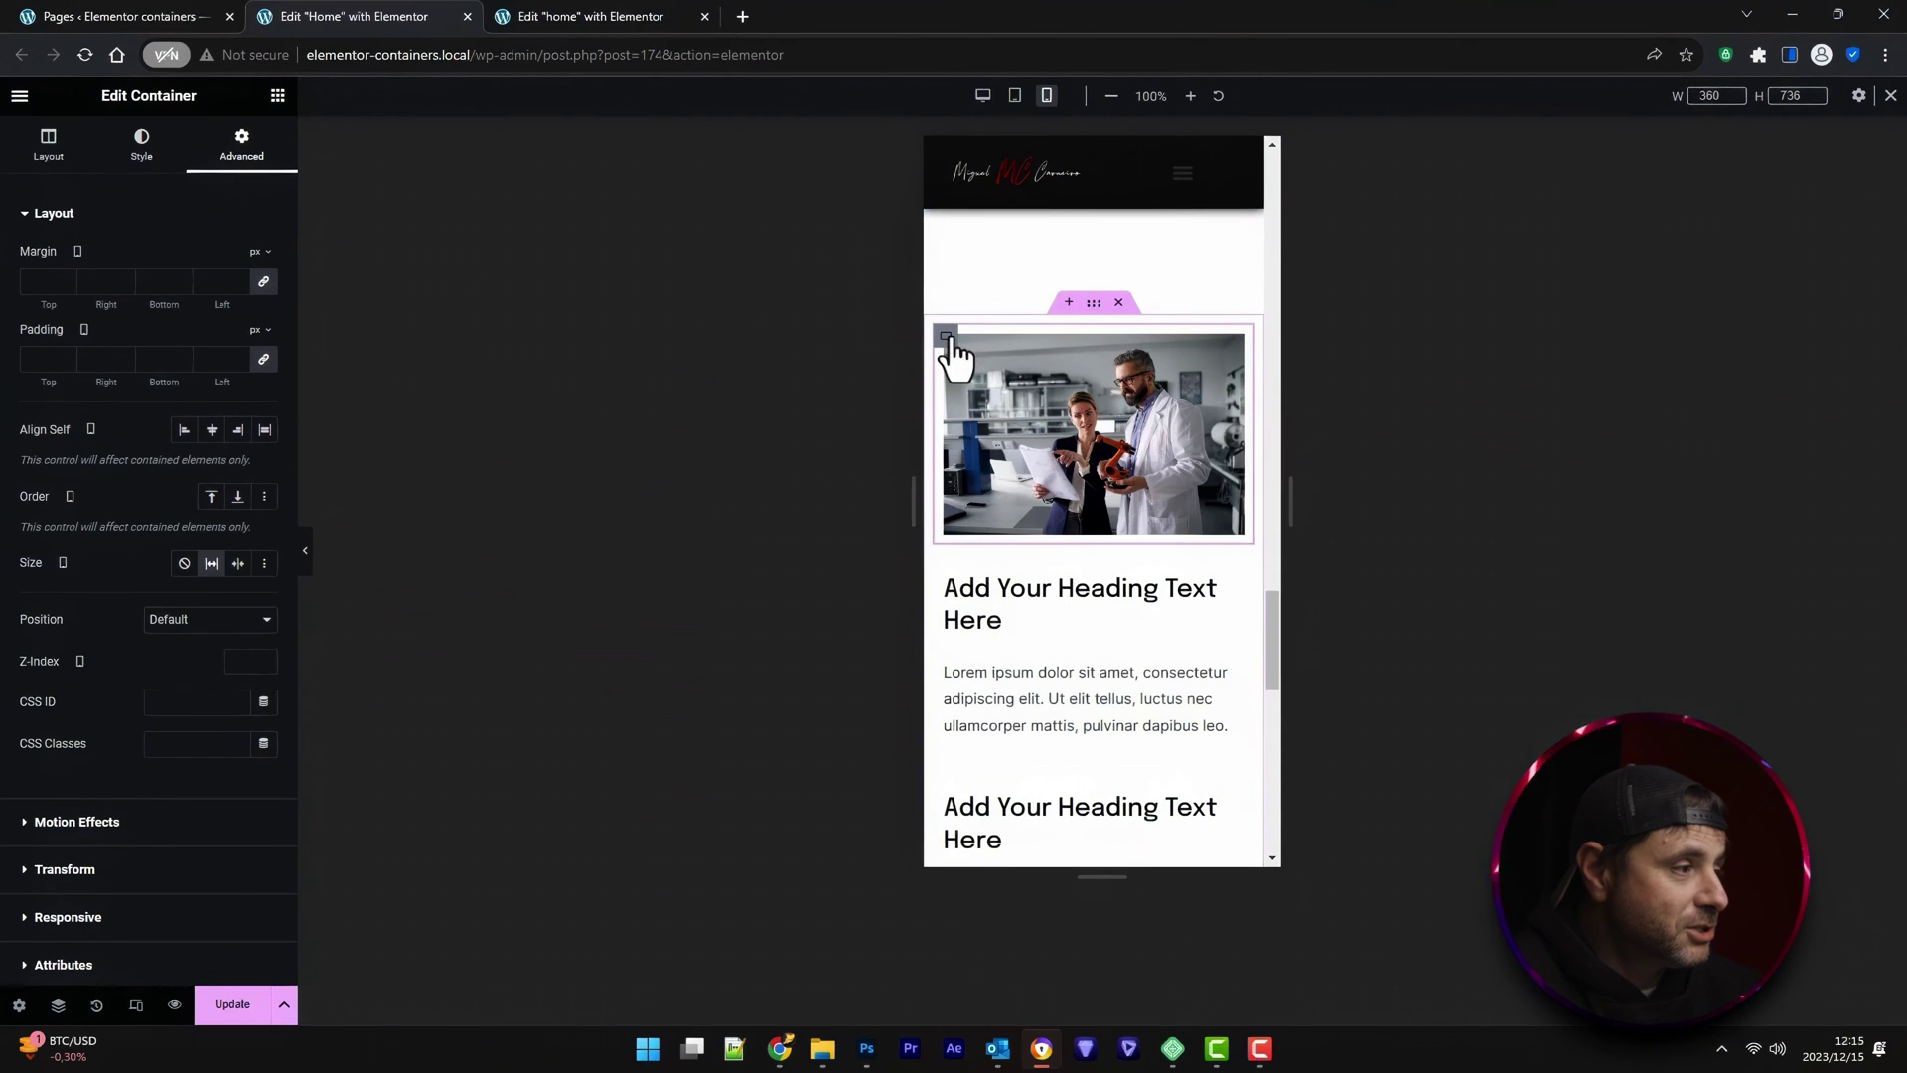
pyautogui.click(264, 137)
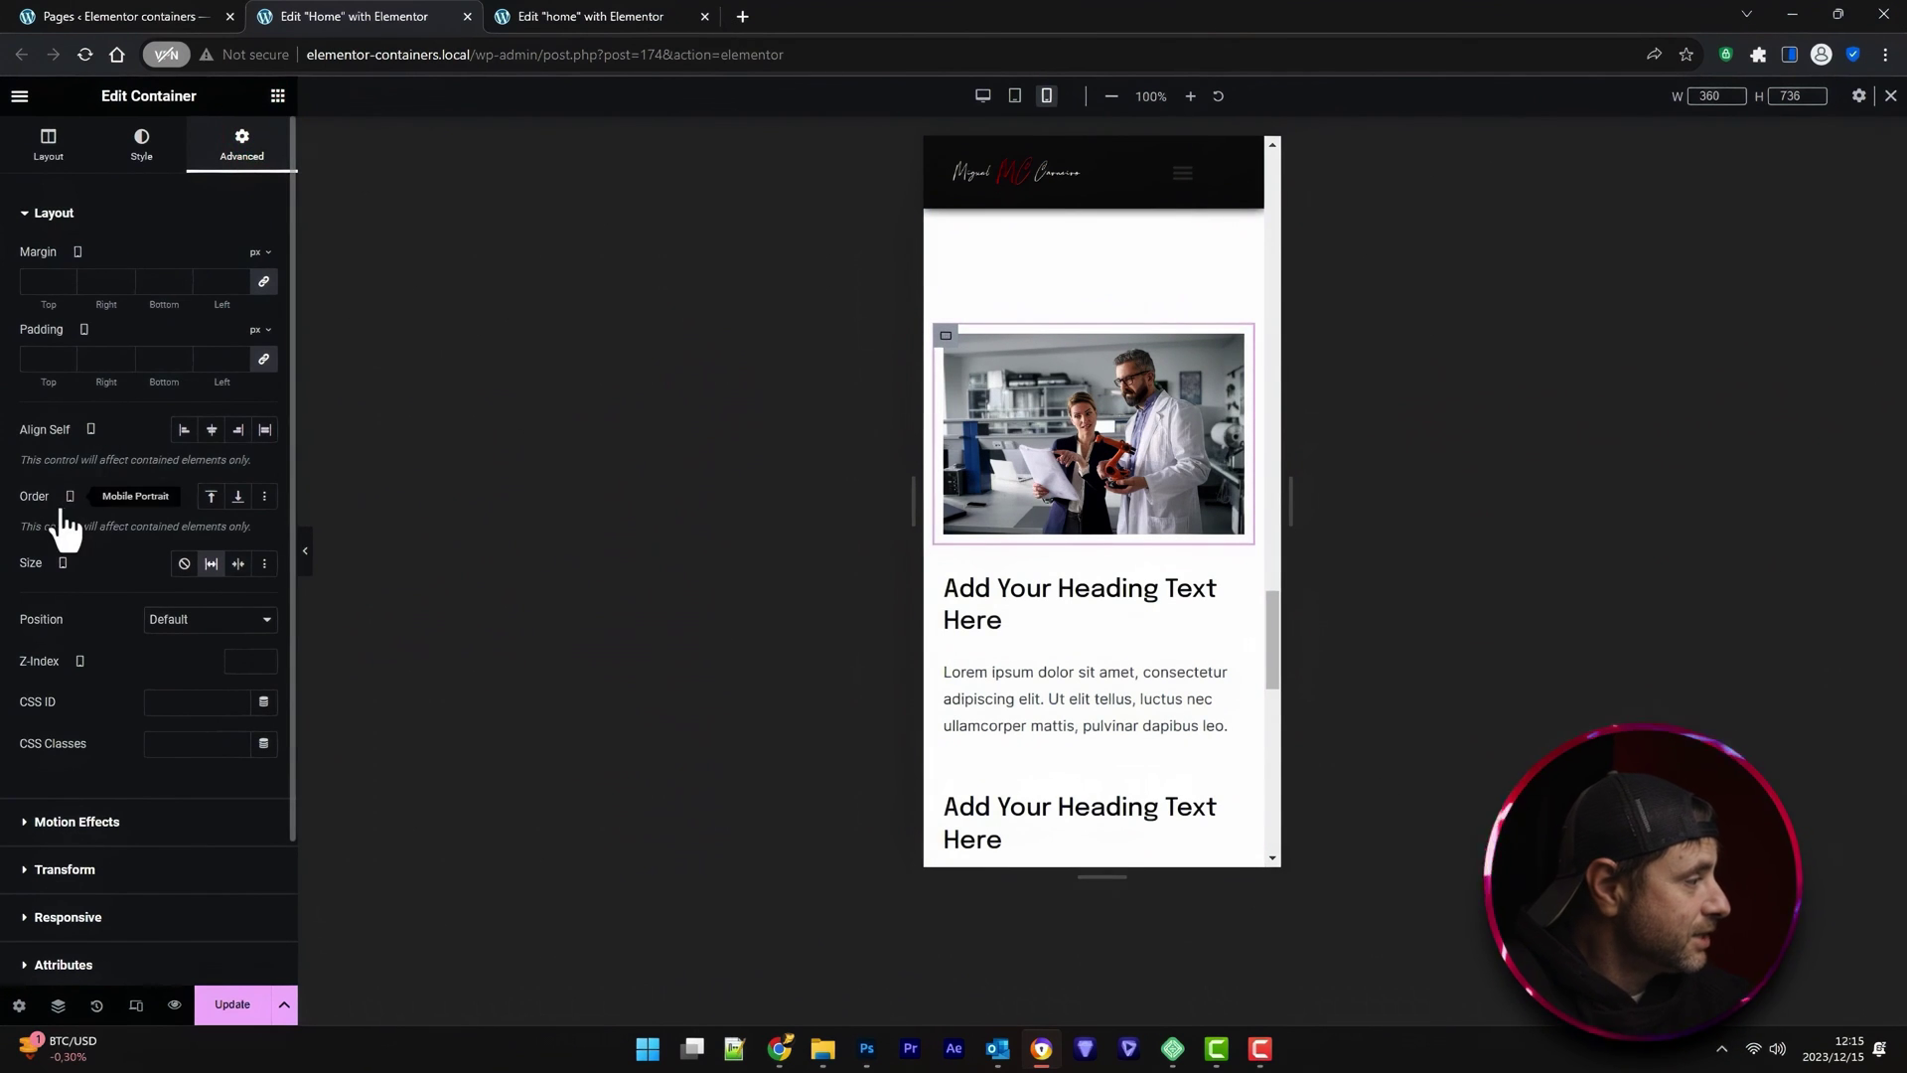
pyautogui.click(259, 496)
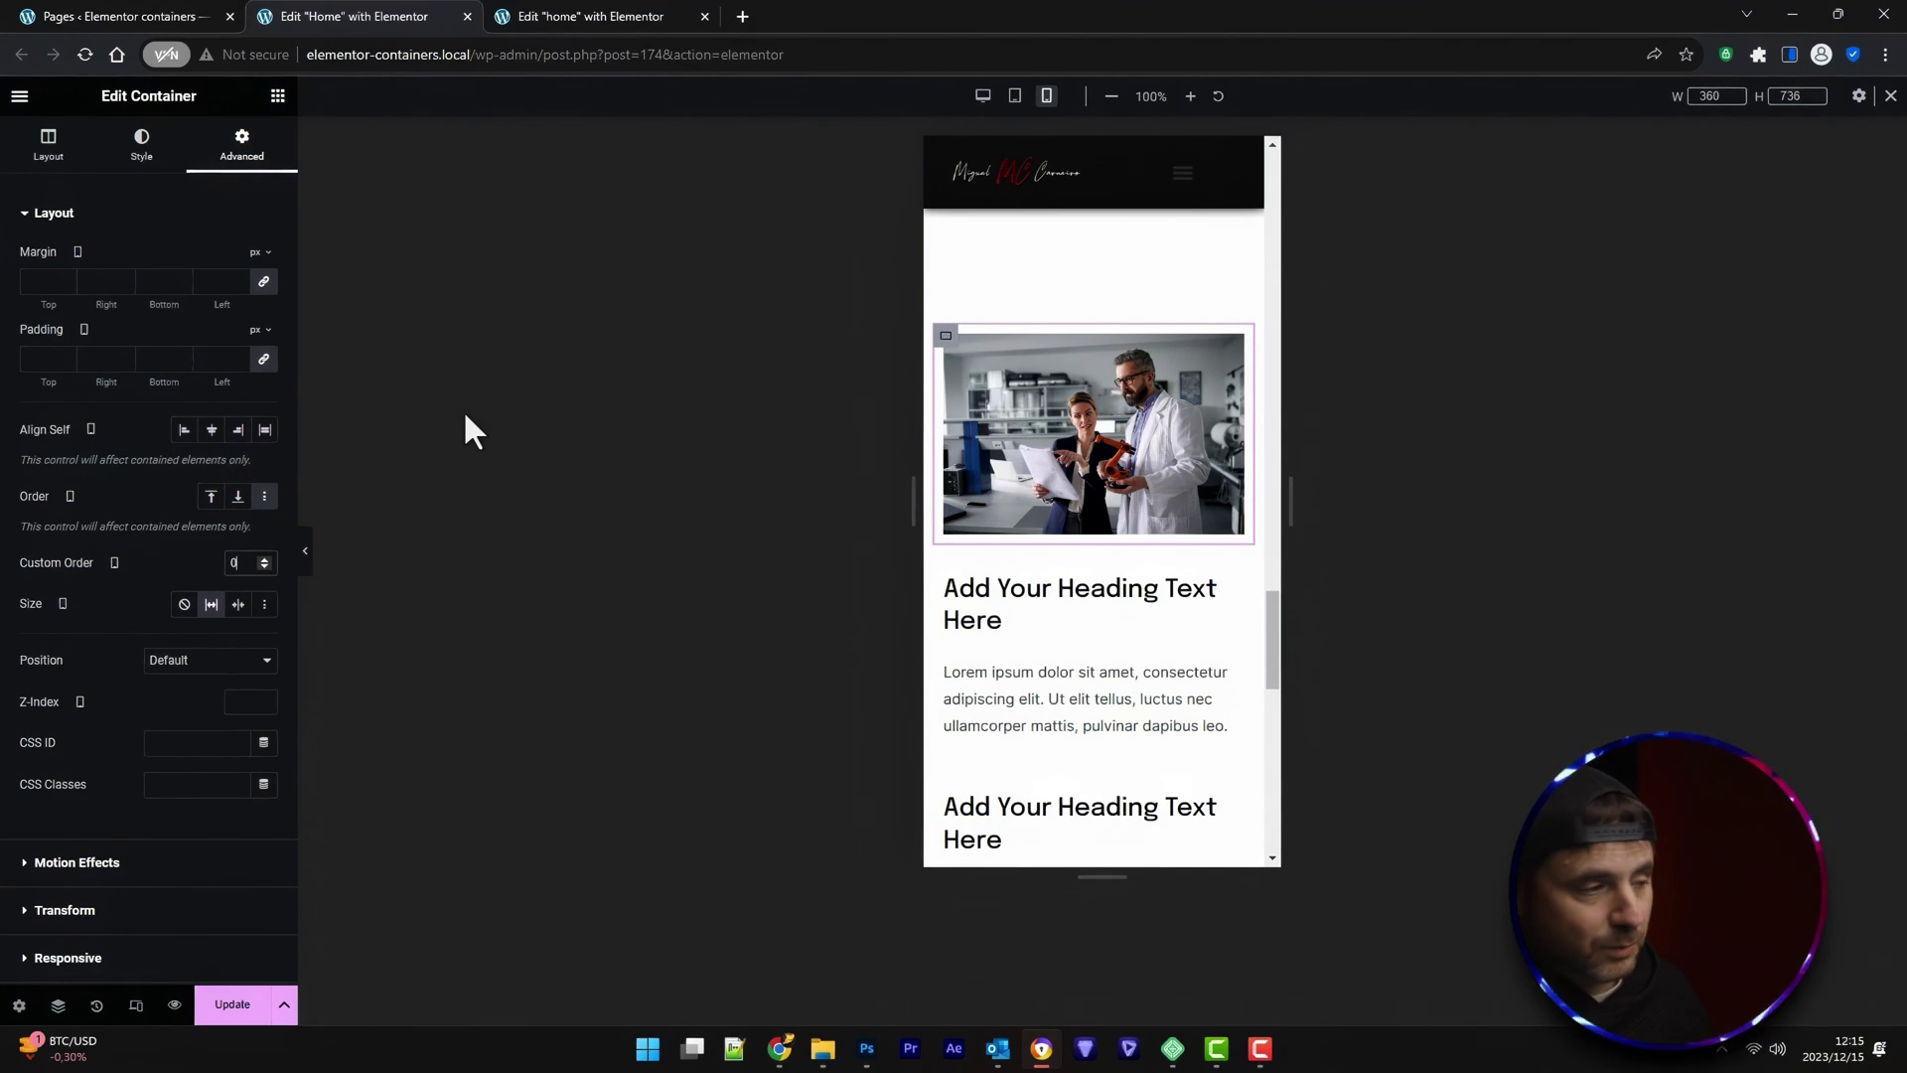
# Give the container of the first heading and text a custom mobile order of 1
pyautogui.click(953, 596)
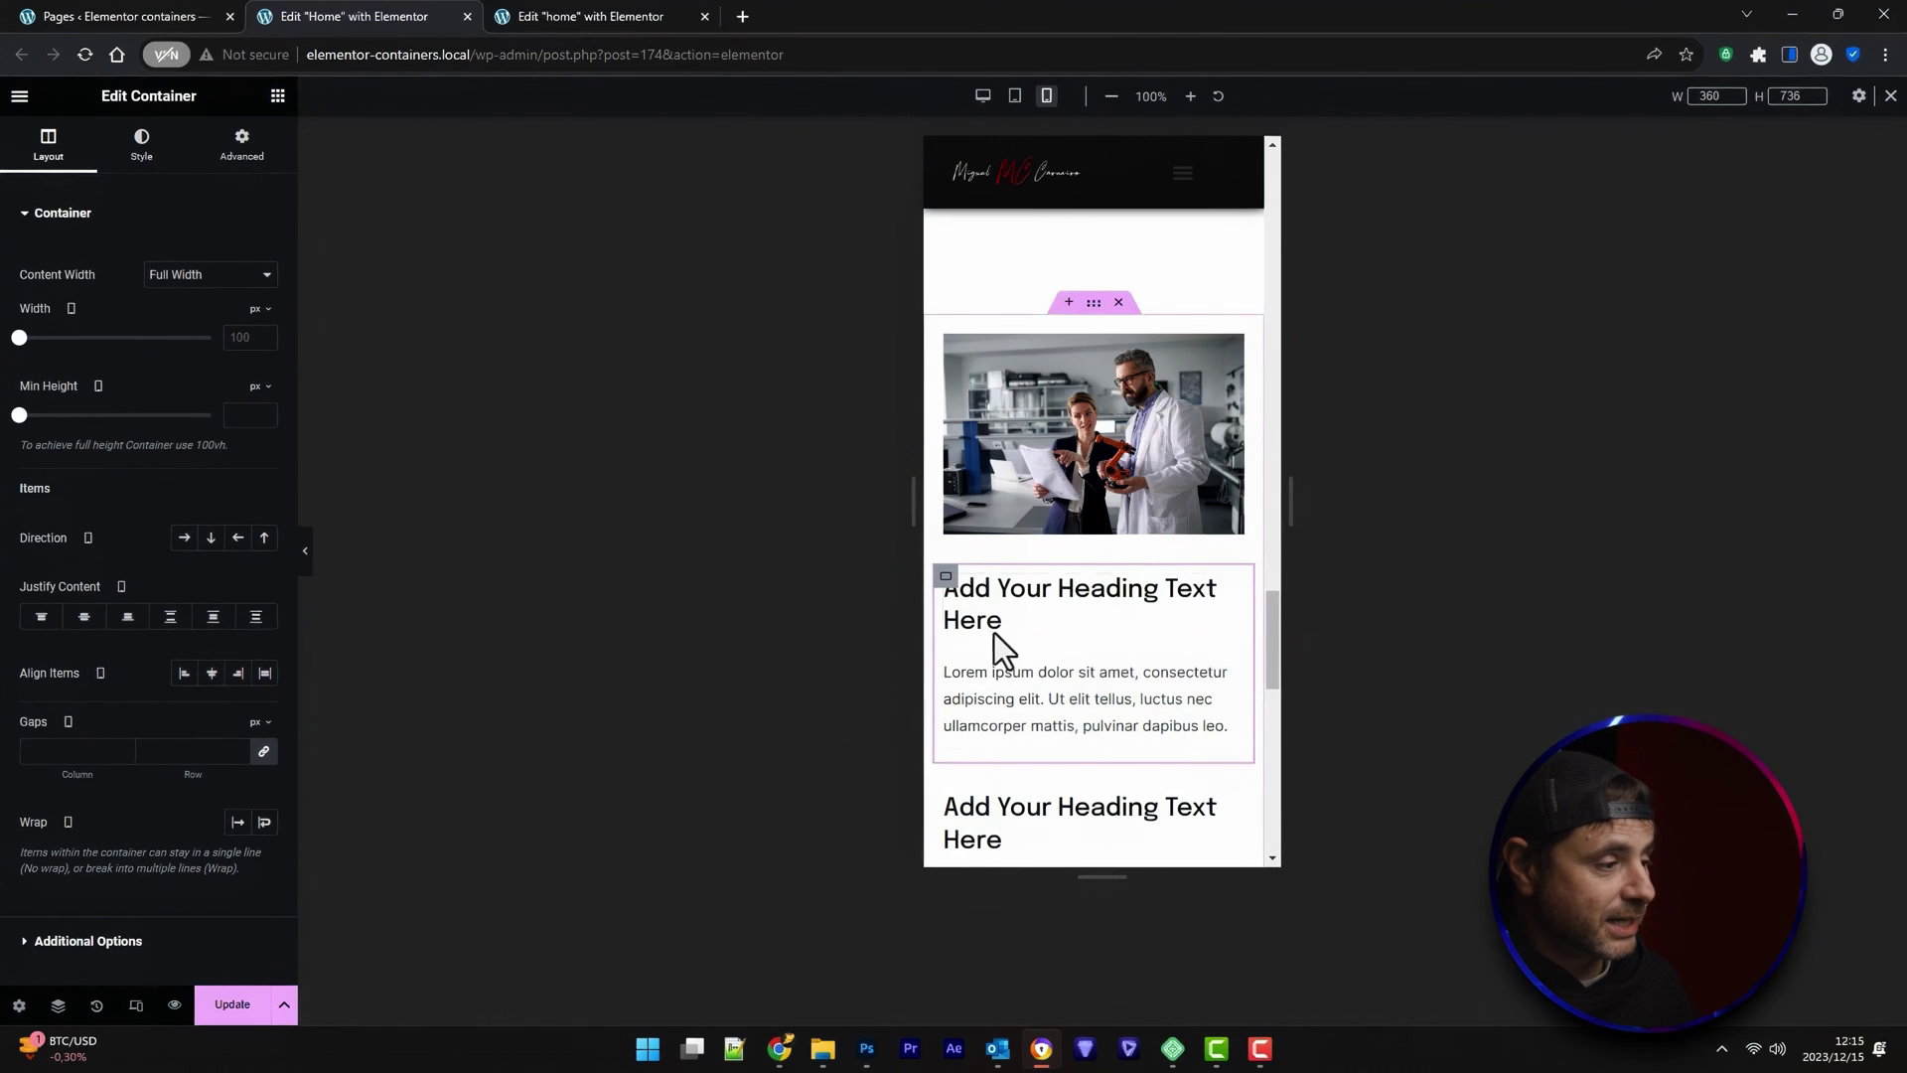
pyautogui.click(242, 144)
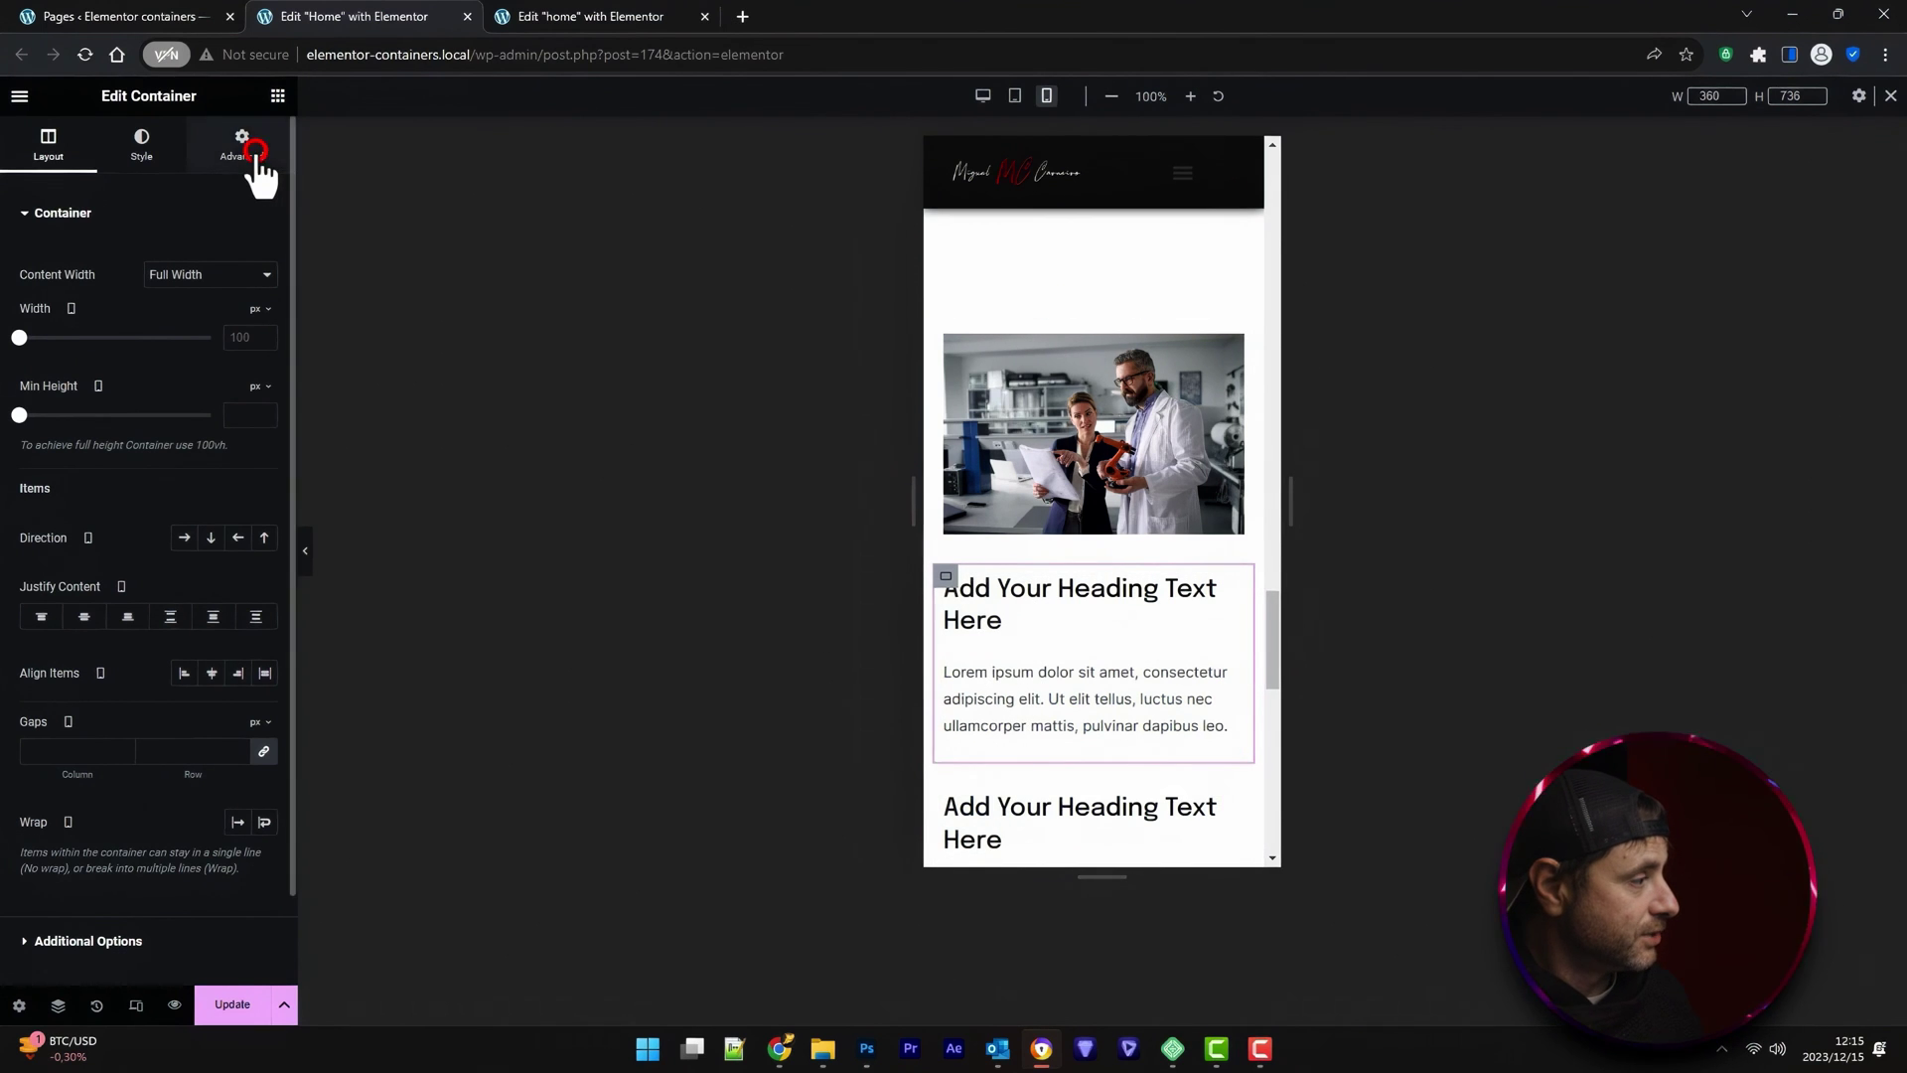
pyautogui.click(264, 496)
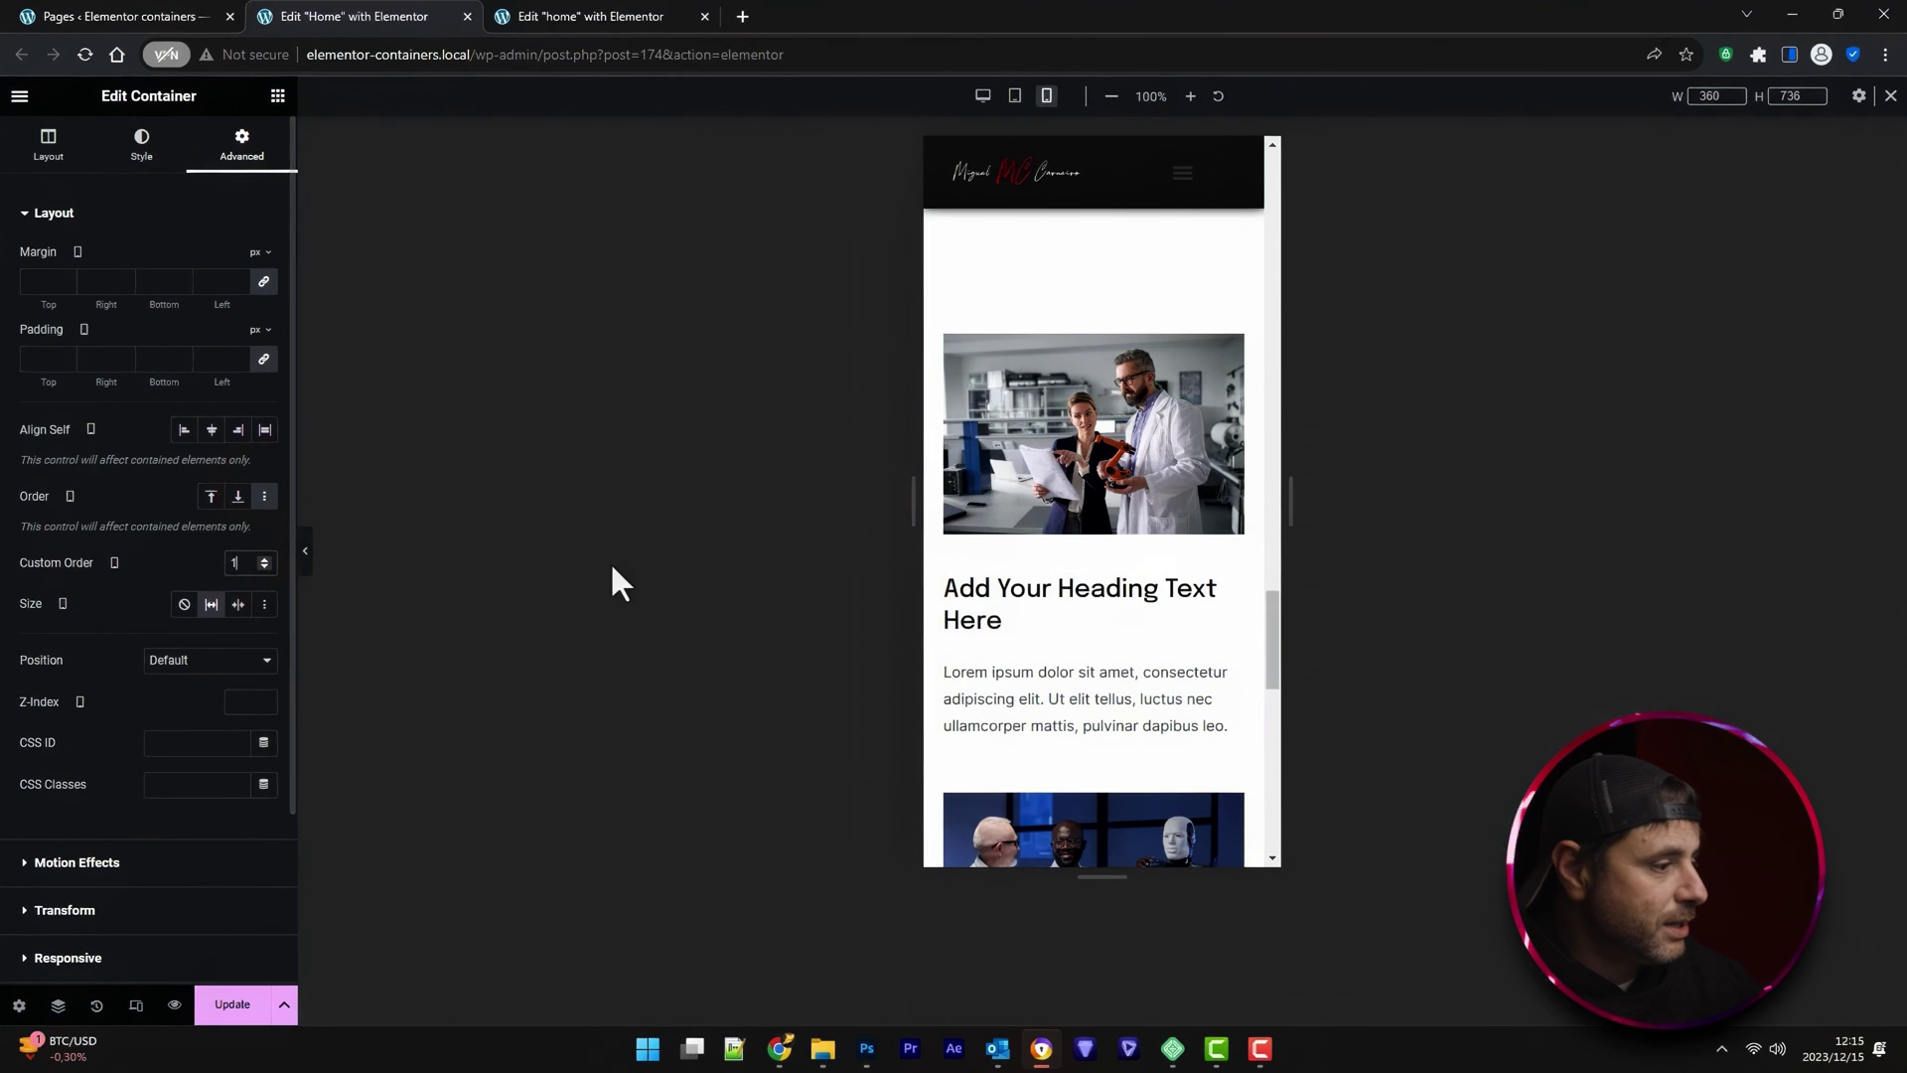
# Assign custom mobile orders to the remaining image and text containers, ending with 6, and select the first image's container
pyautogui.hotkey('ctrl', 'z')
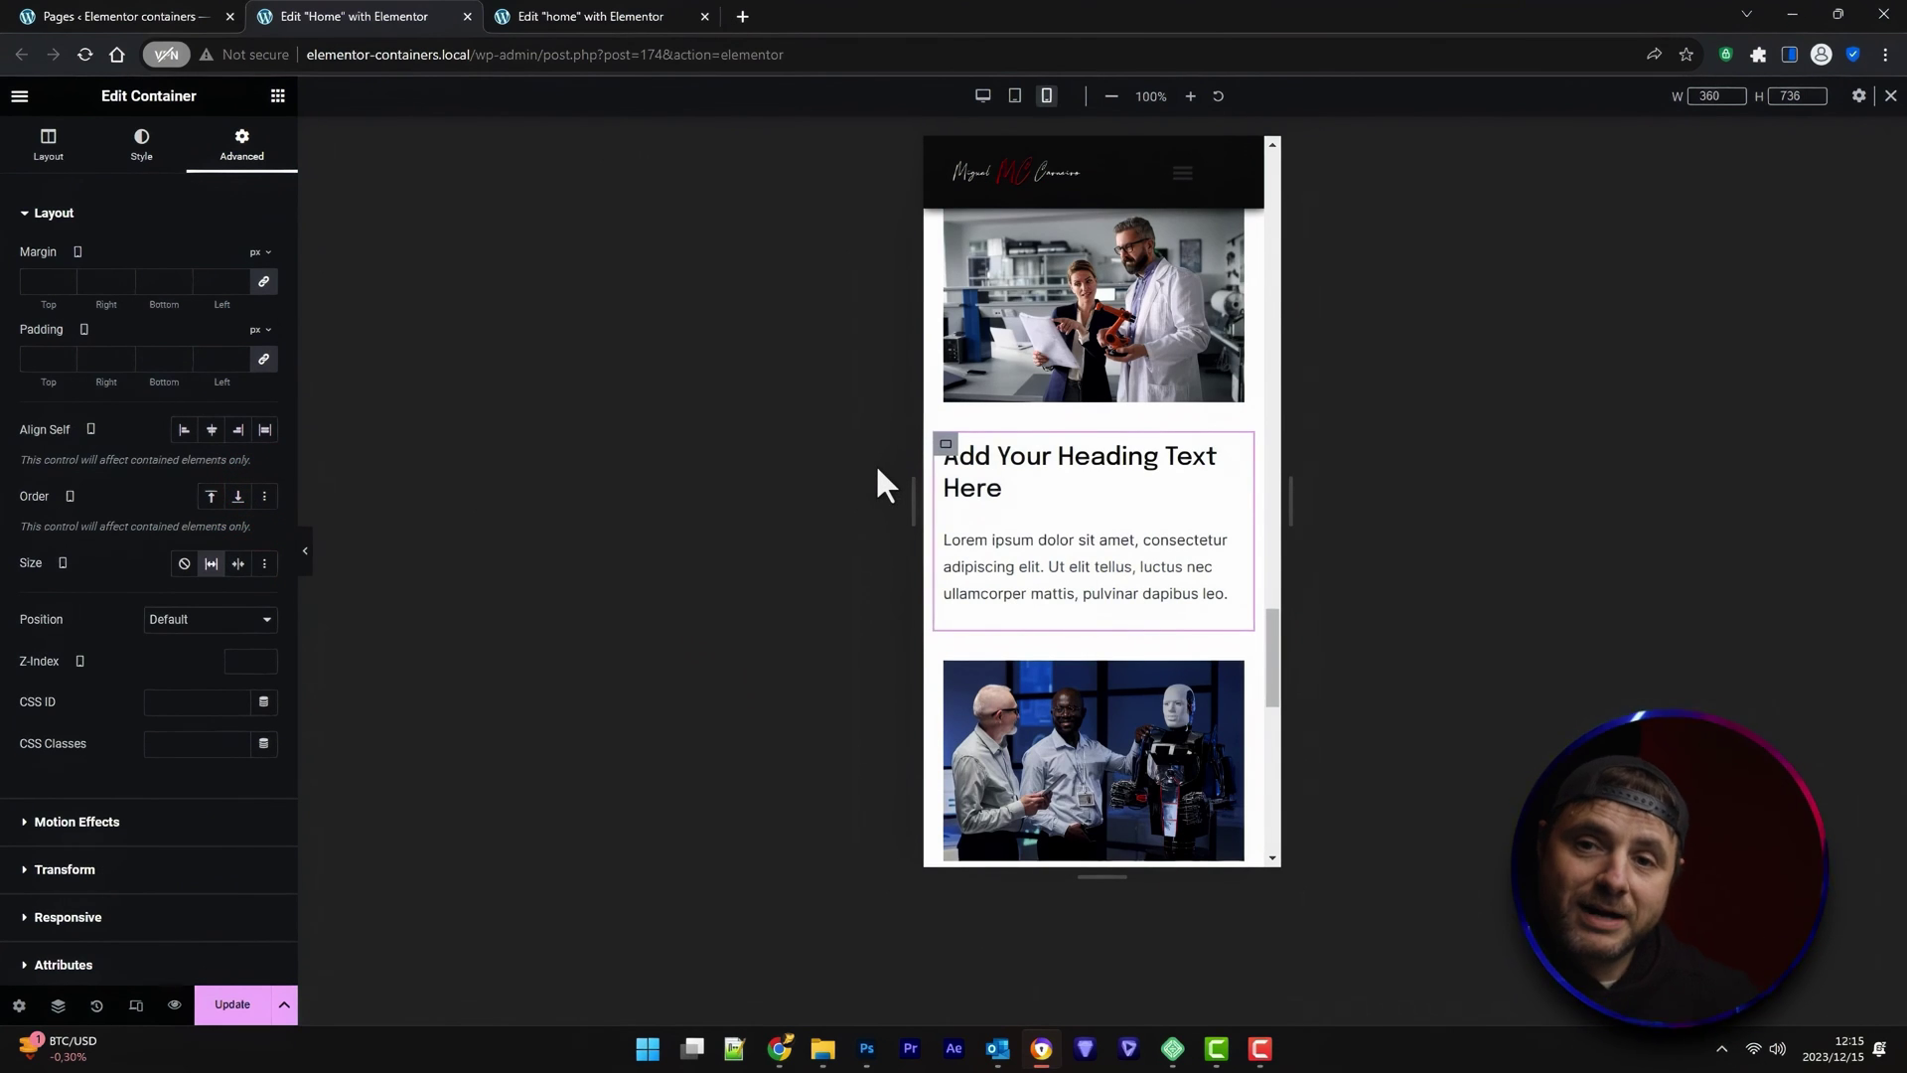
pyautogui.hotkey('ctrl', 'shift', 'z')
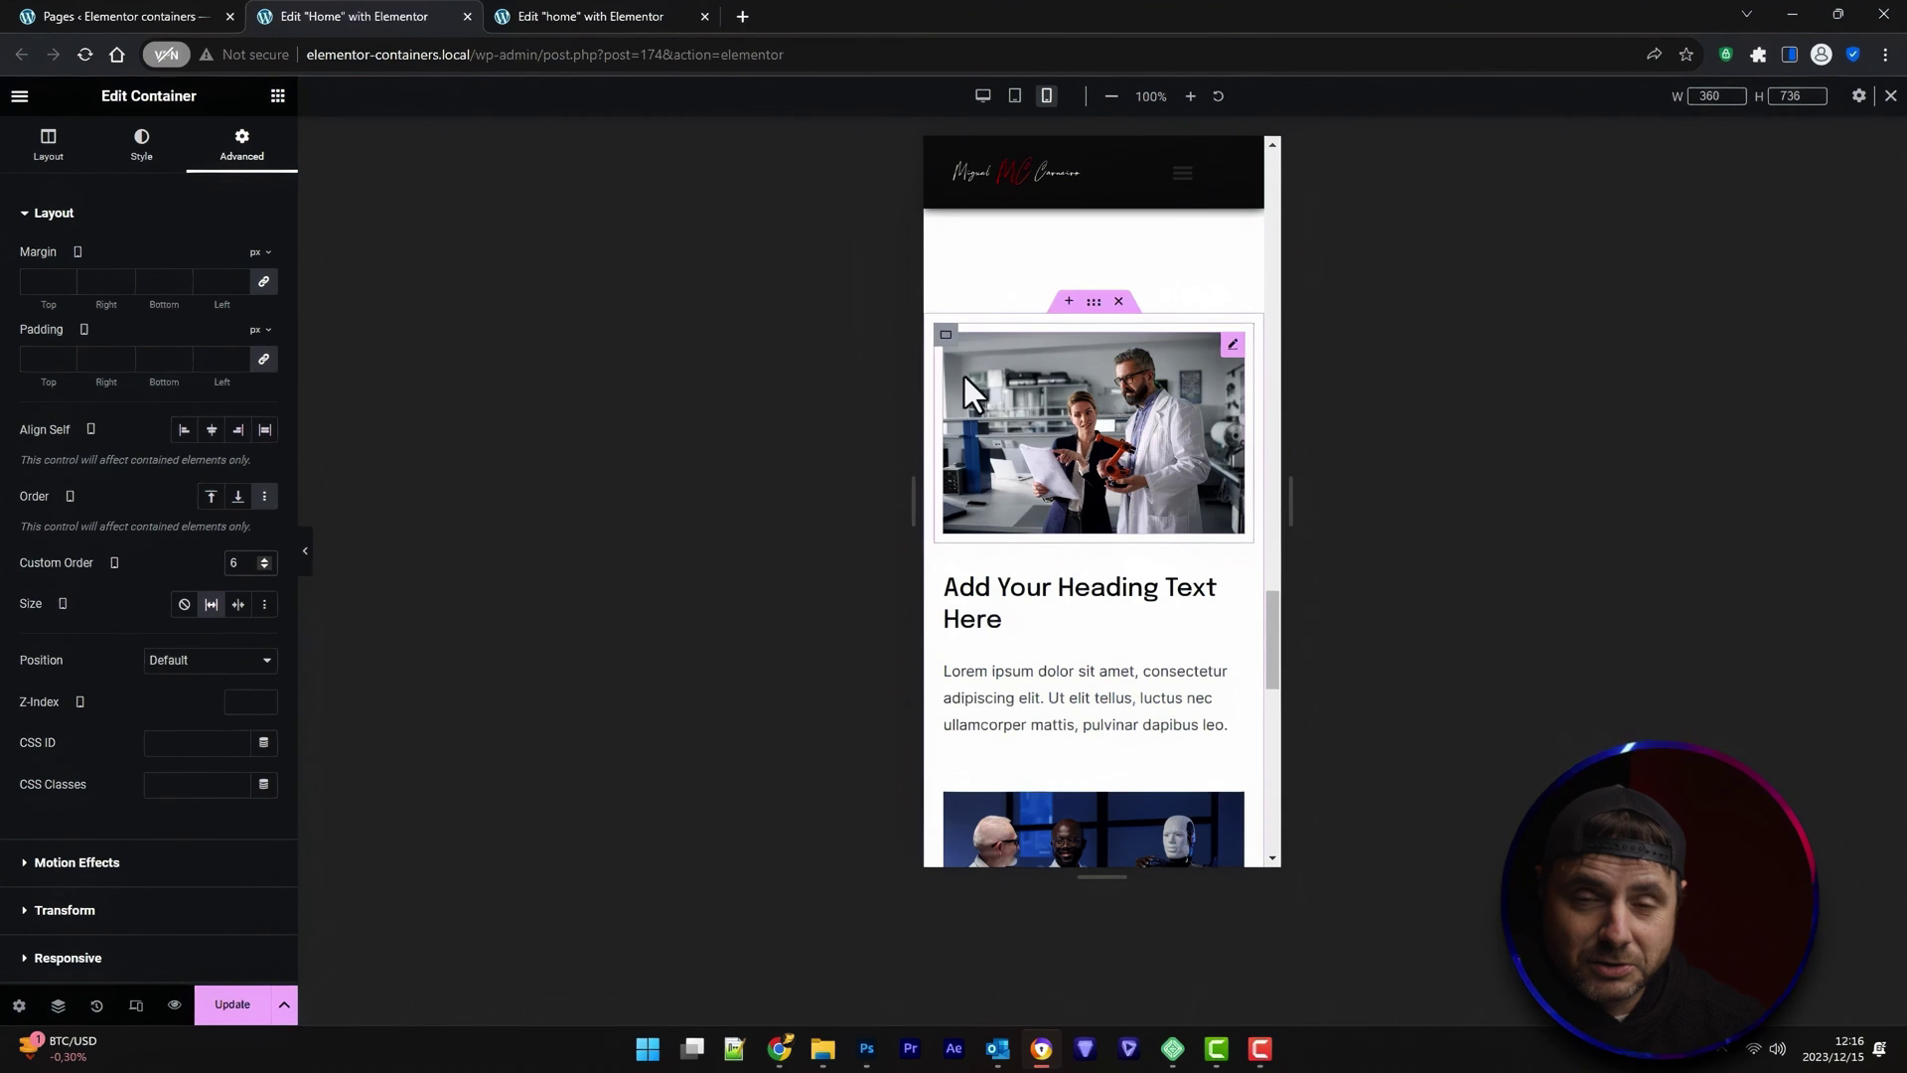
pyautogui.hotkey('ctrl', 'z')
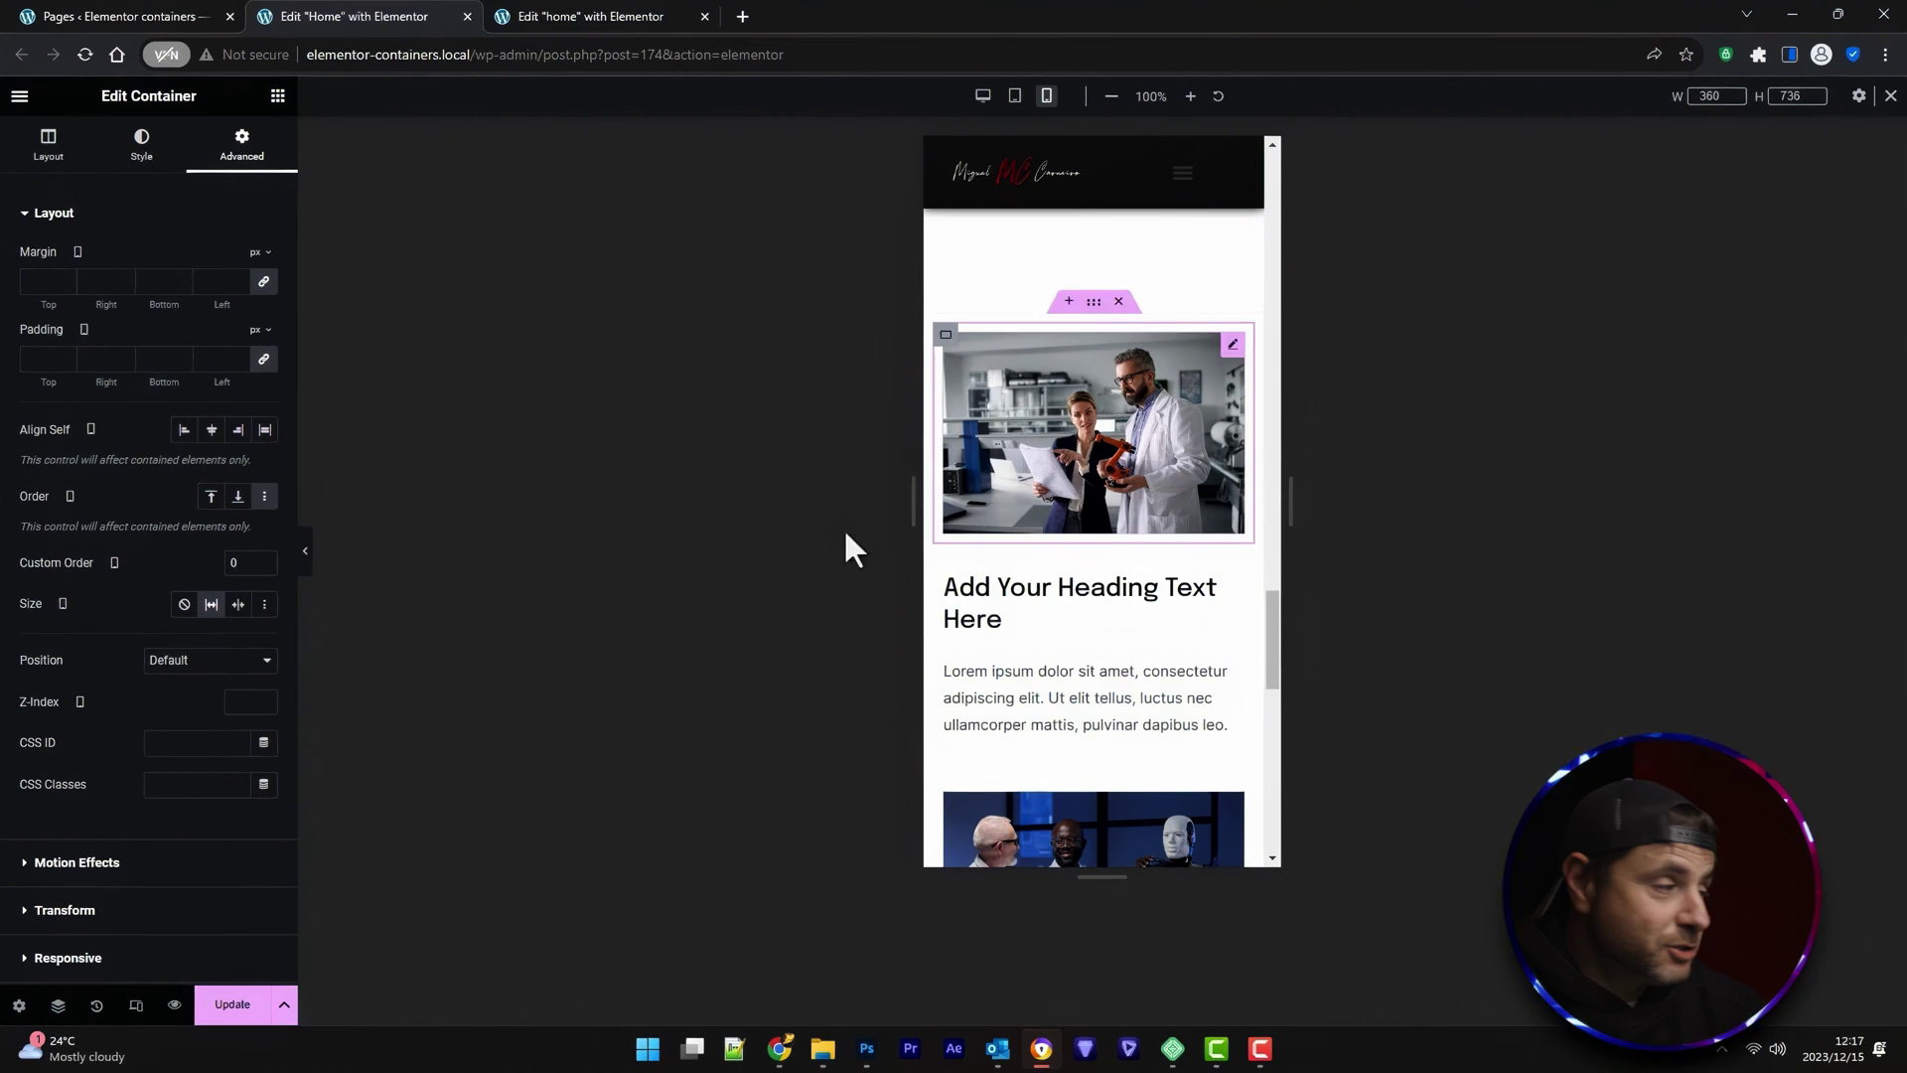
# Compare the rows' alternating desktop layout with their image and text stacking order in the mobile view
pyautogui.click(982, 96)
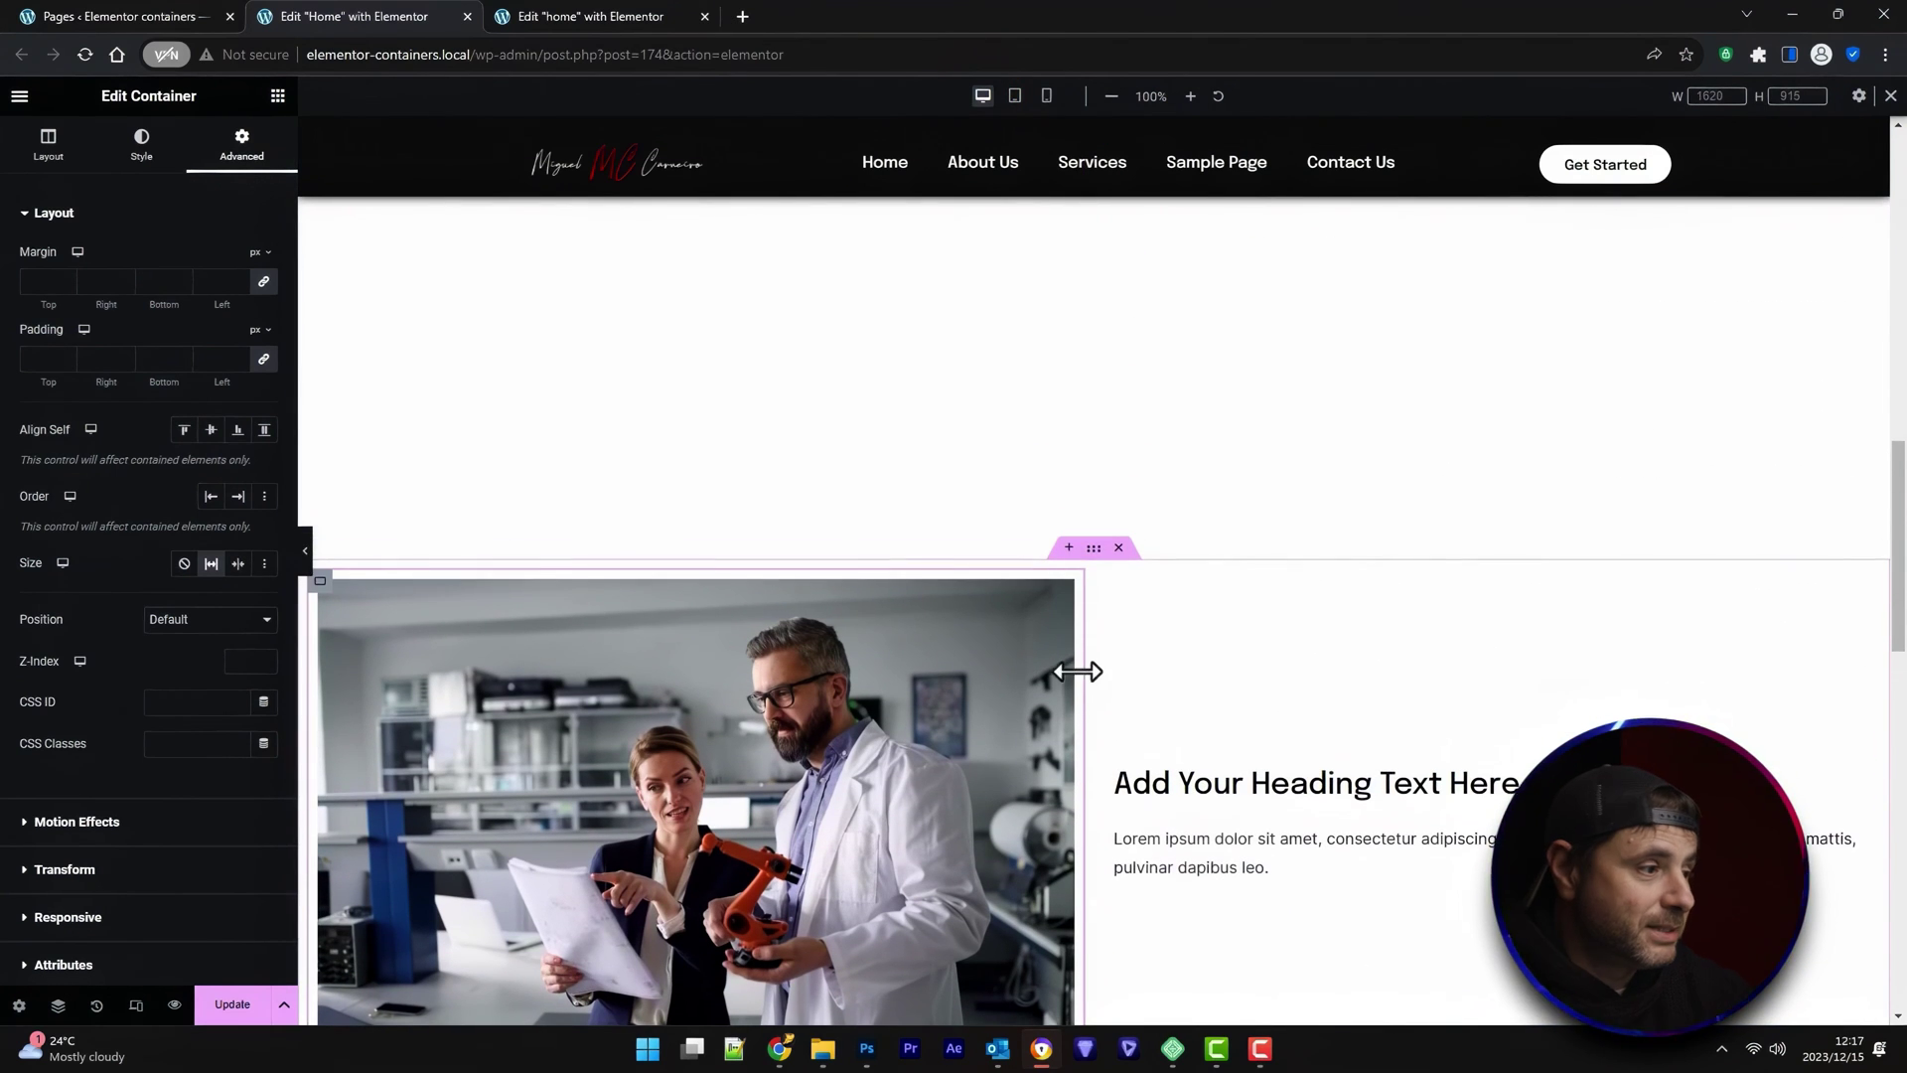
pyautogui.click(1046, 96)
pyautogui.scroll(-5, 1143, 443)
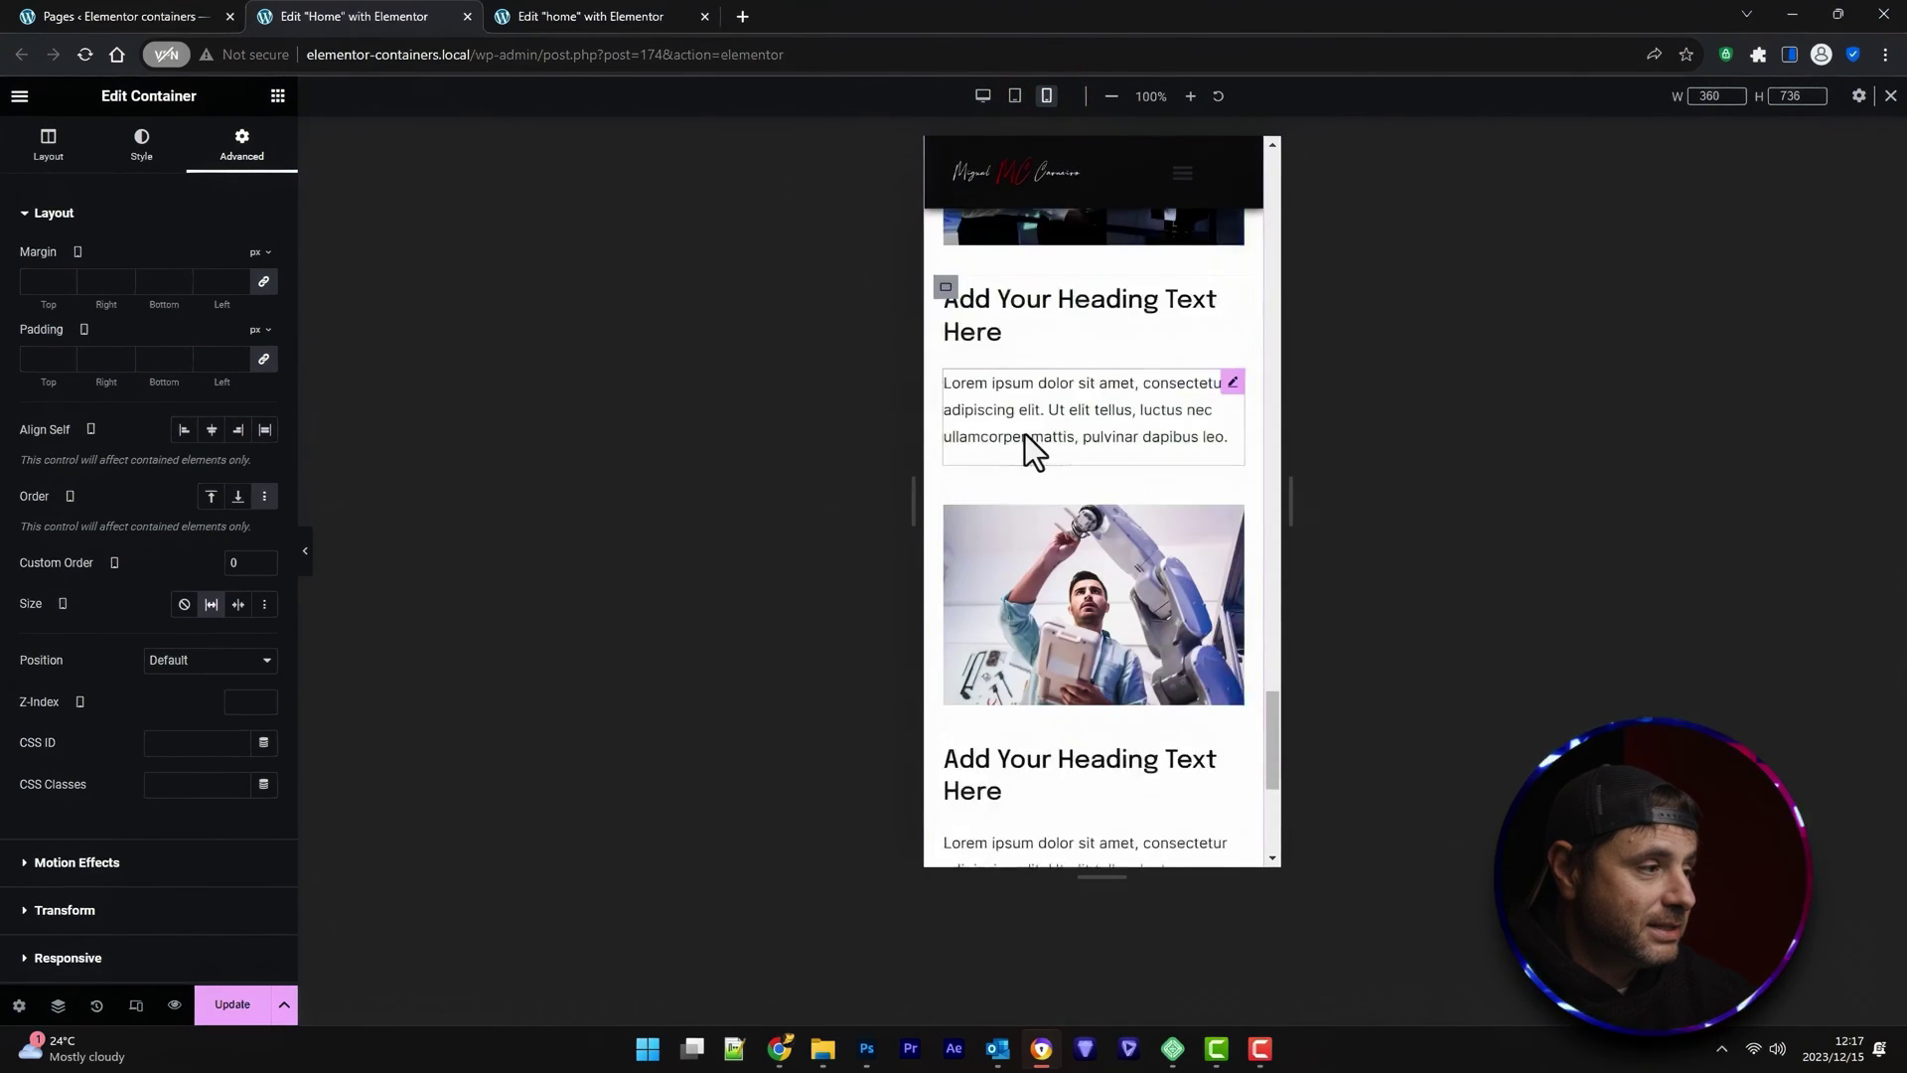
pyautogui.scroll(-4, 1023, 433)
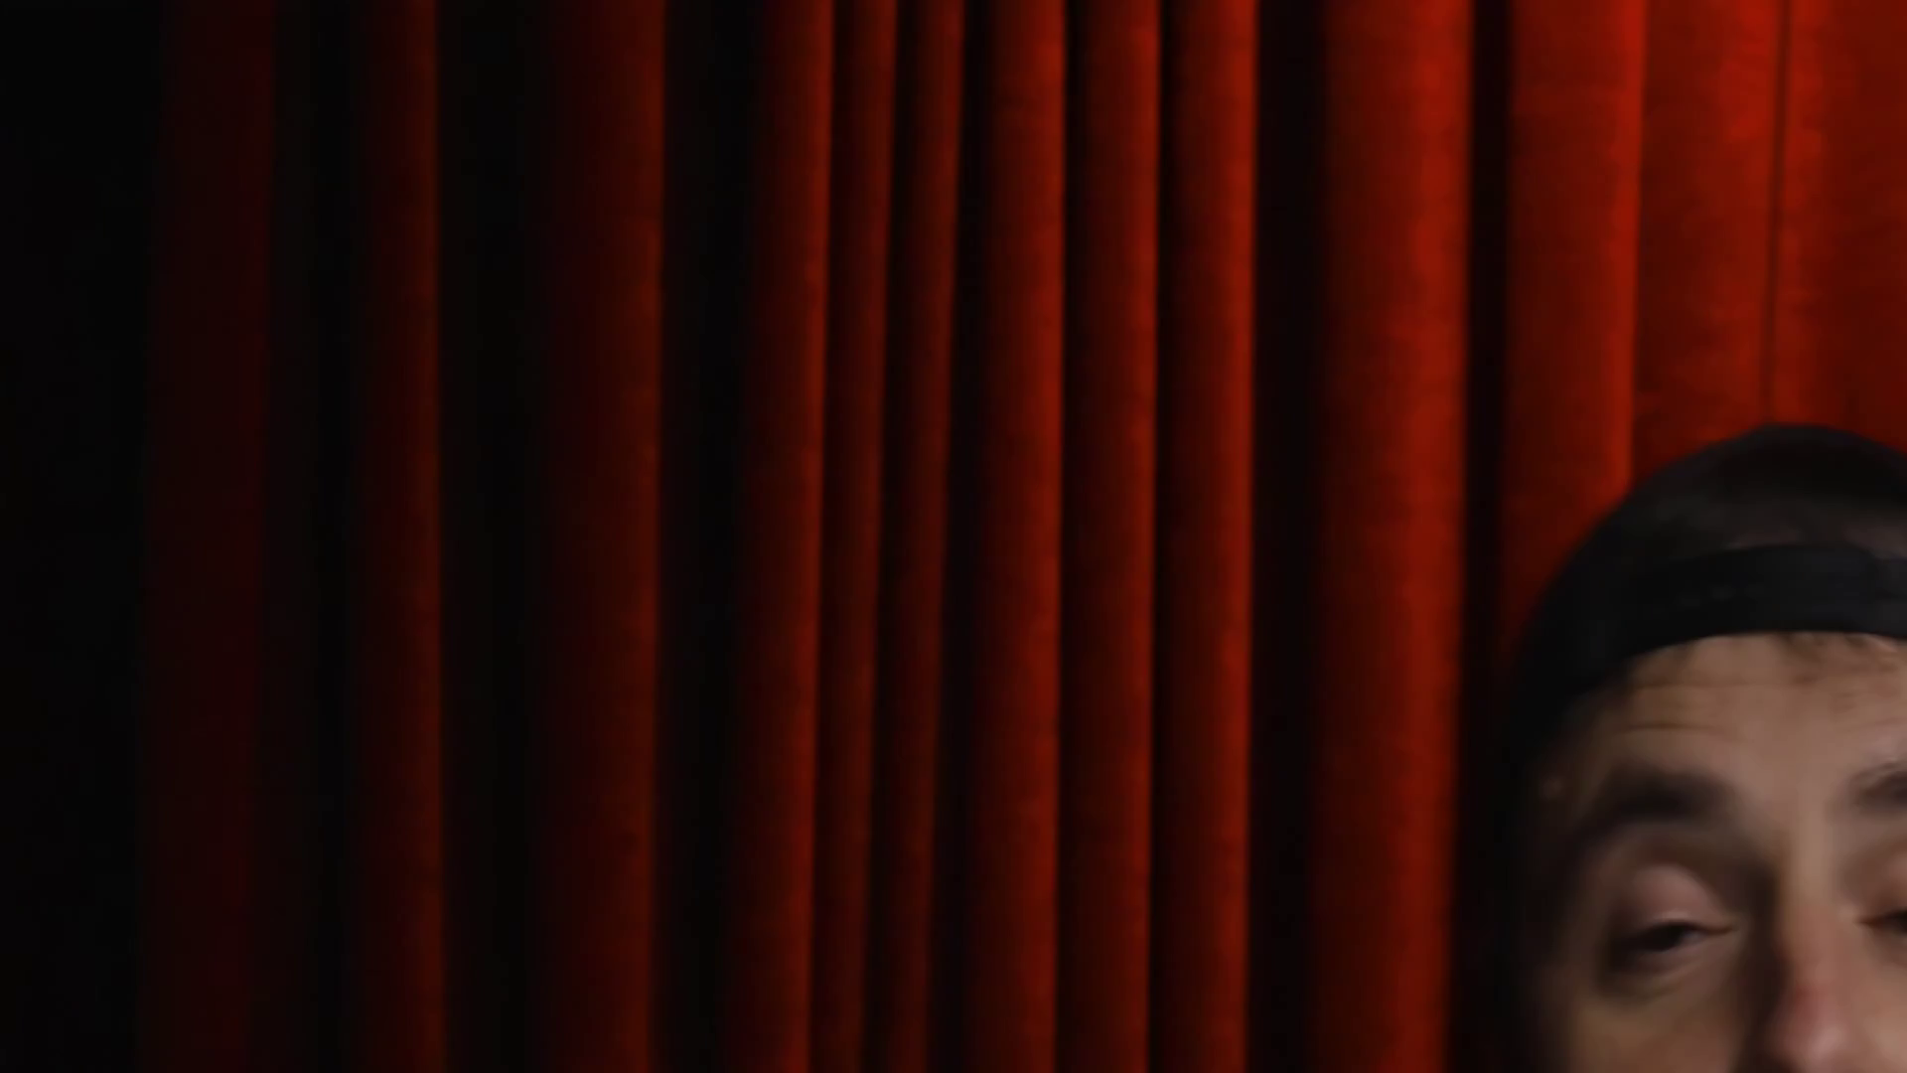